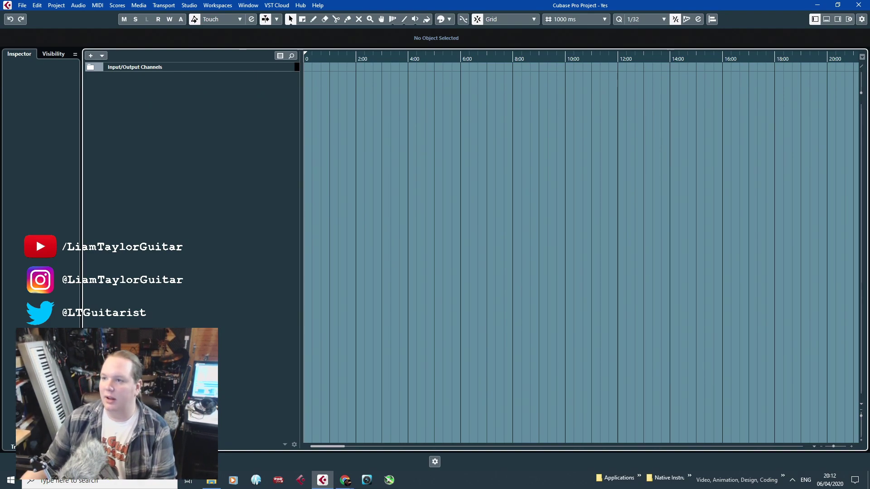
key(alt+Tab)
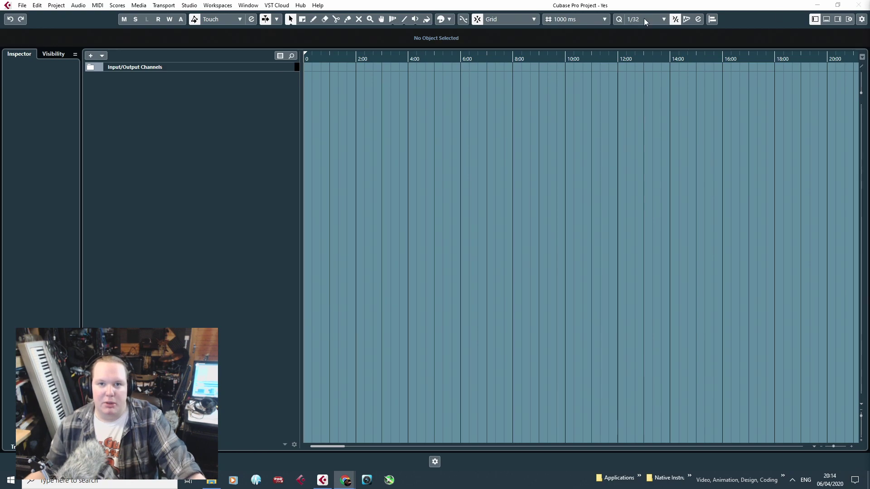
click(475, 160)
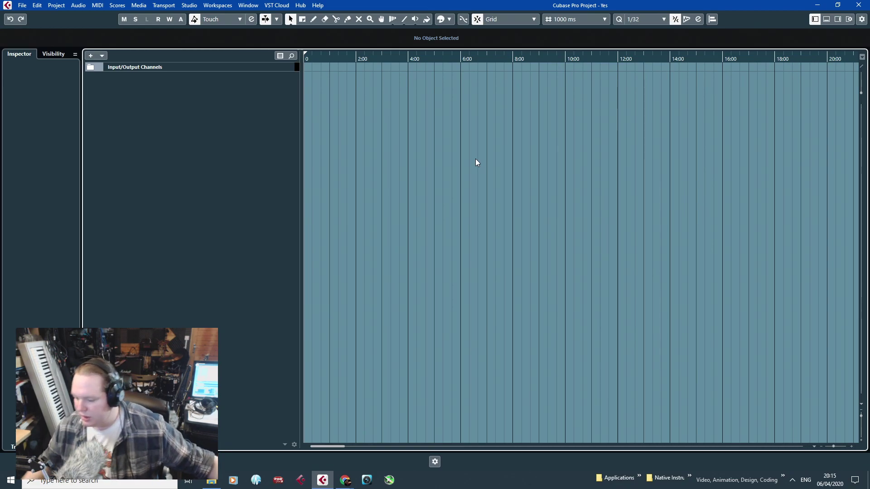
Add four instrument tracks with Kontakt 5 as the instrument, routed to Stereo Out.
right_click(172, 135)
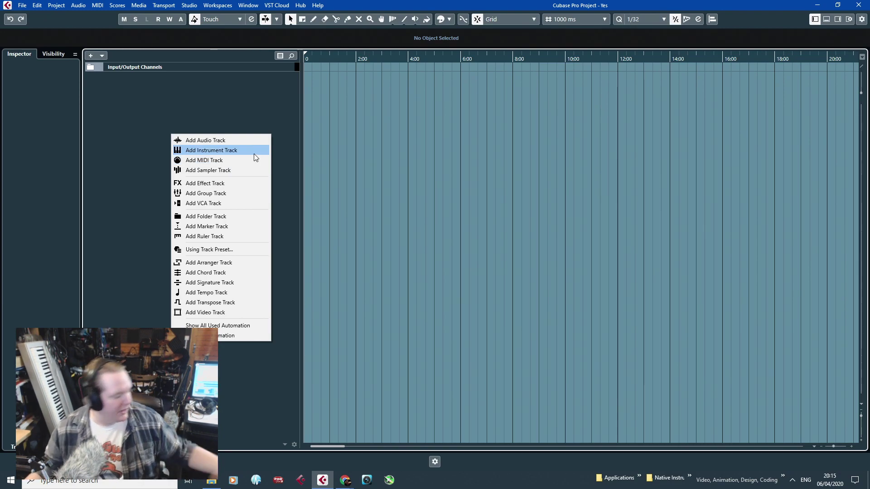
click(241, 150)
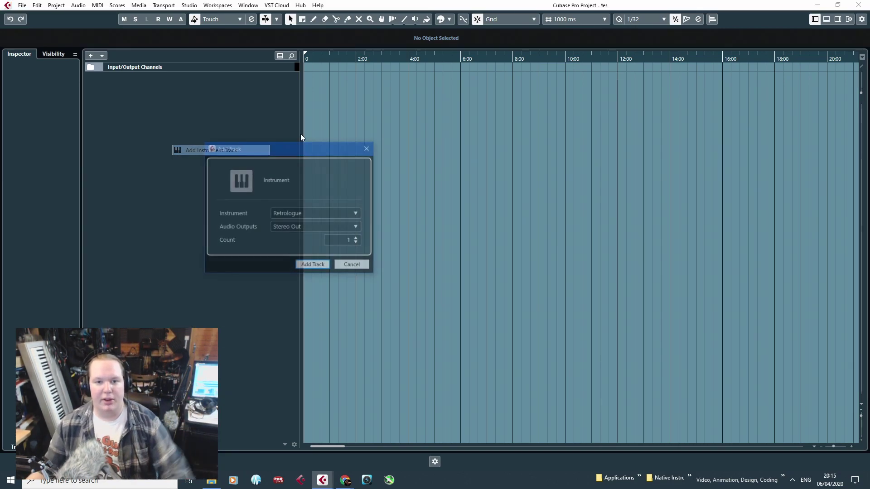
click(356, 214)
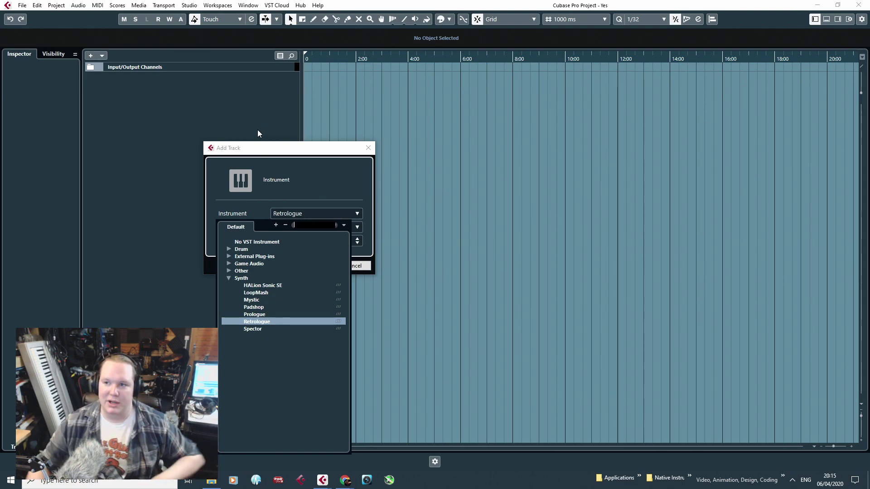
click(299, 208)
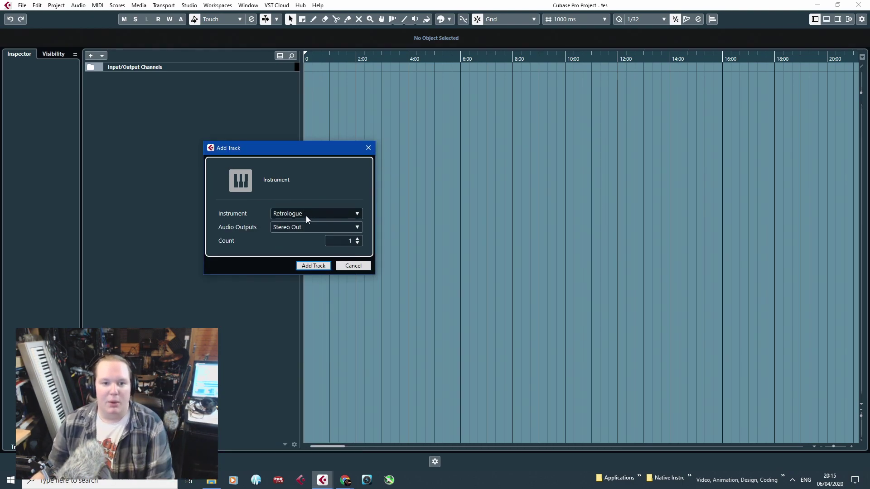
click(306, 214)
click(229, 278)
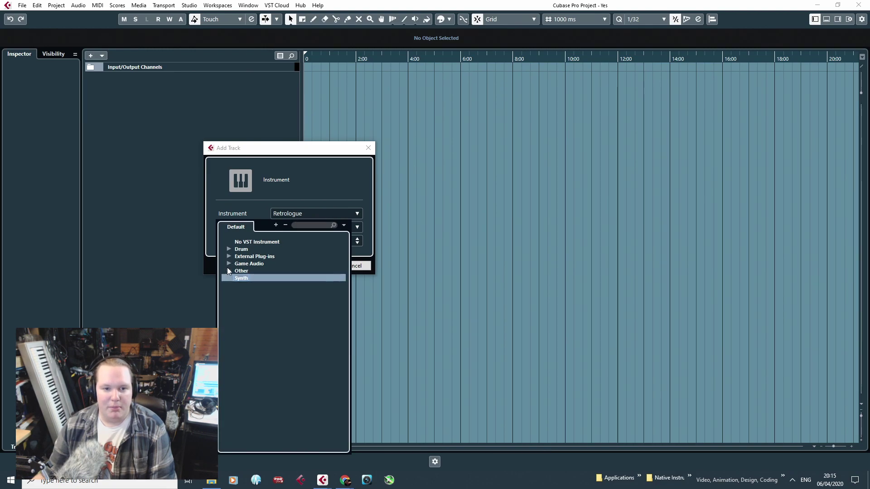
click(229, 271)
click(229, 263)
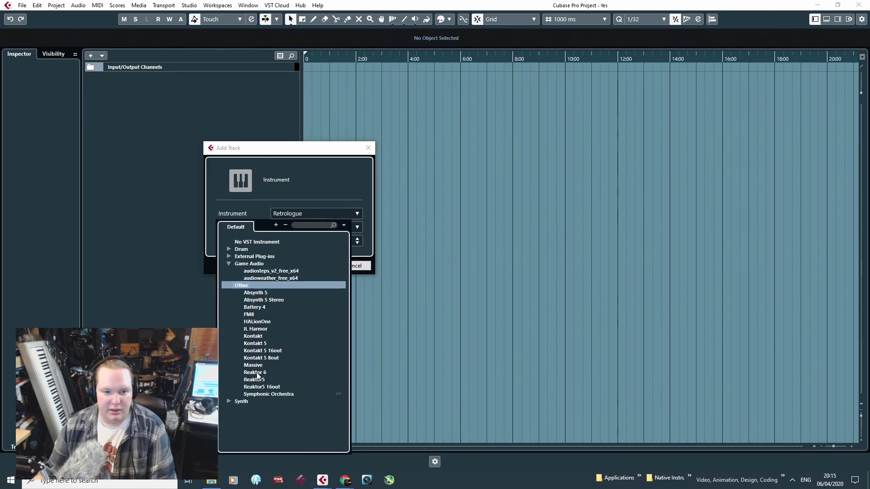
click(262, 344)
click(360, 239)
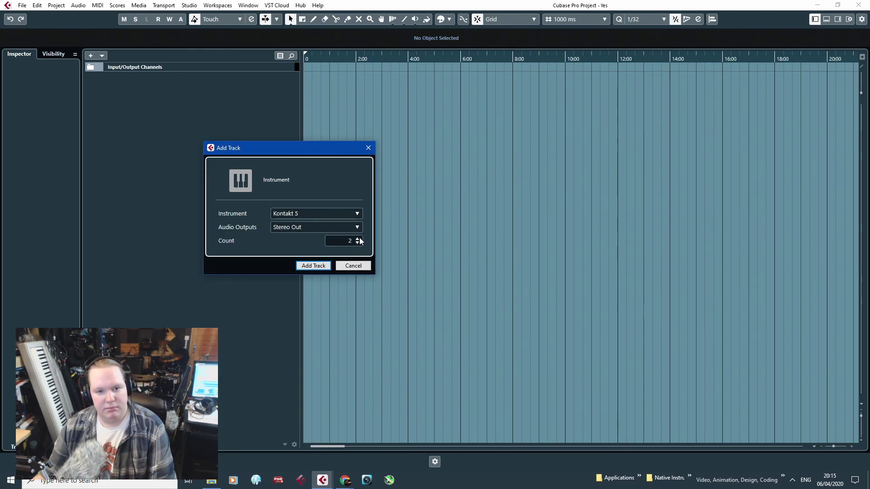
click(313, 266)
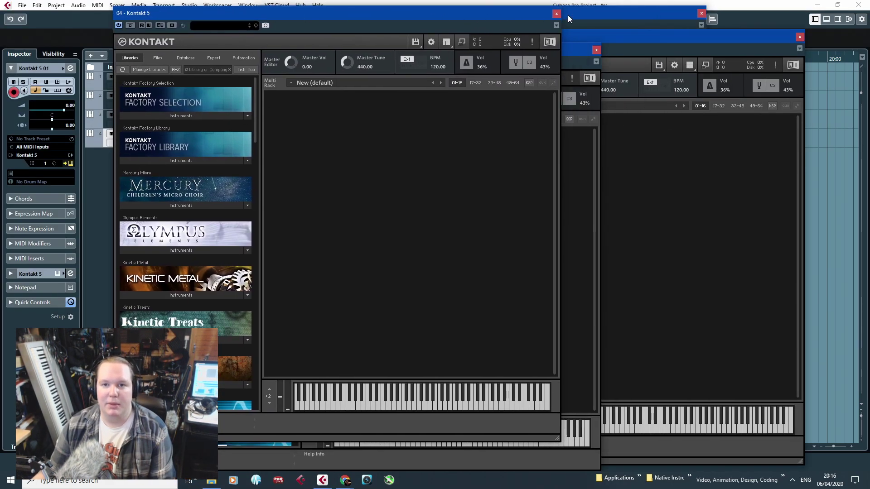
Load Stadium Kit - Full.nki from the Studio Drummer library into the first track's Kontakt instance.
click(570, 19)
drag(401, 93, 446, 399)
click(303, 401)
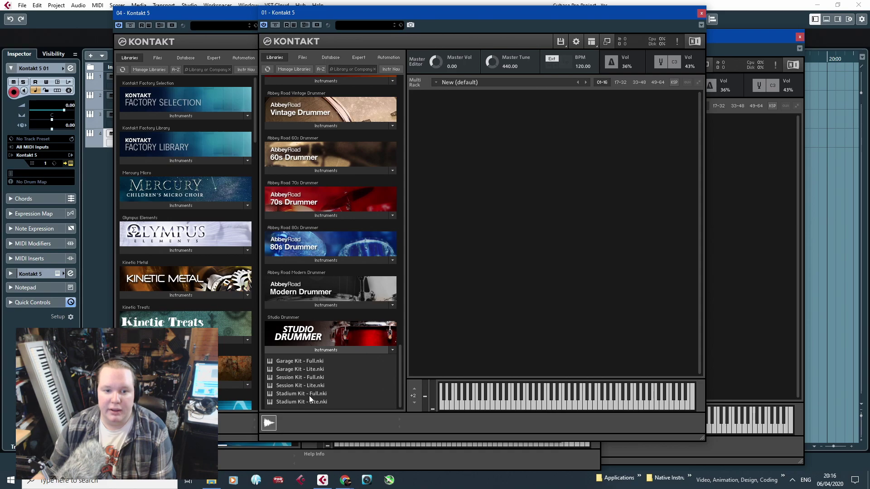
double_click(308, 395)
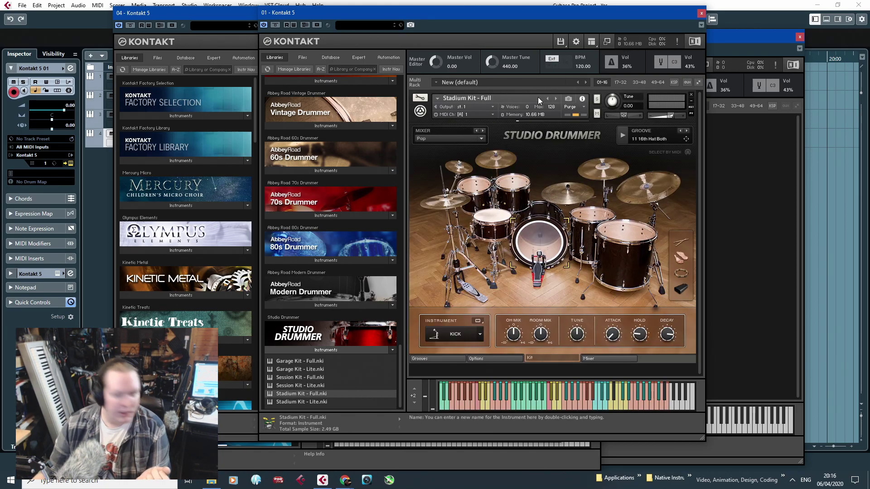
Close one unused Kontakt window and set the Stadium Kit's mixer preset to Hard Rock.
click(800, 37)
drag(683, 18, 710, 24)
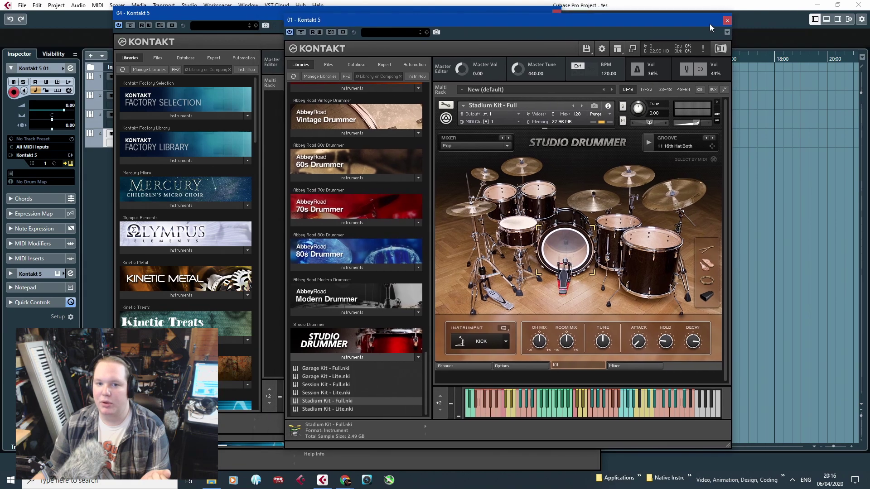
click(507, 146)
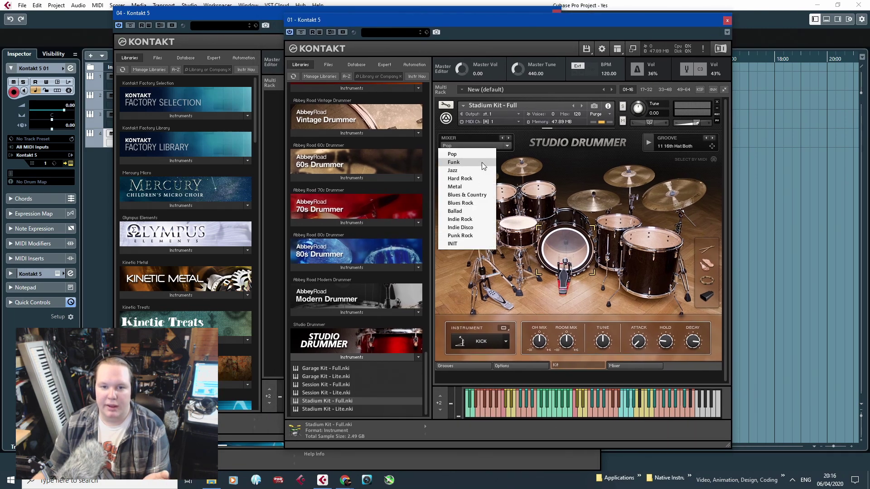
click(477, 180)
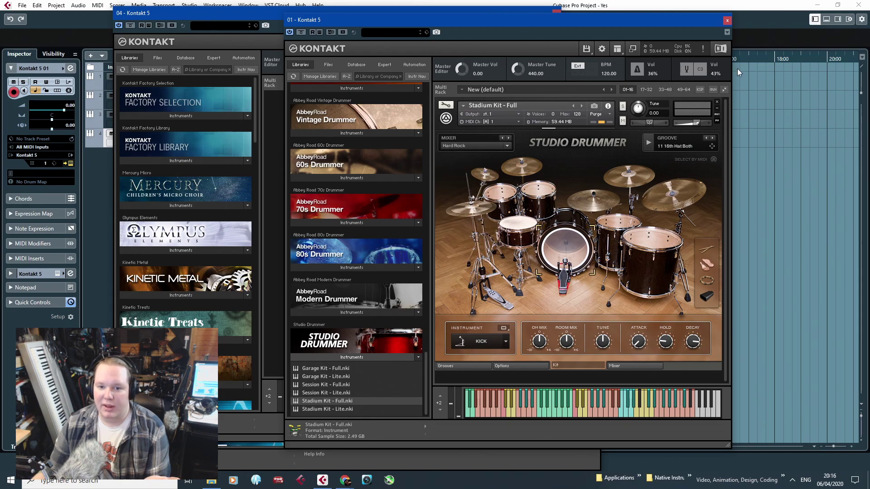
Close the remaining Kontakt windows to return to the project's track list.
click(727, 21)
click(557, 14)
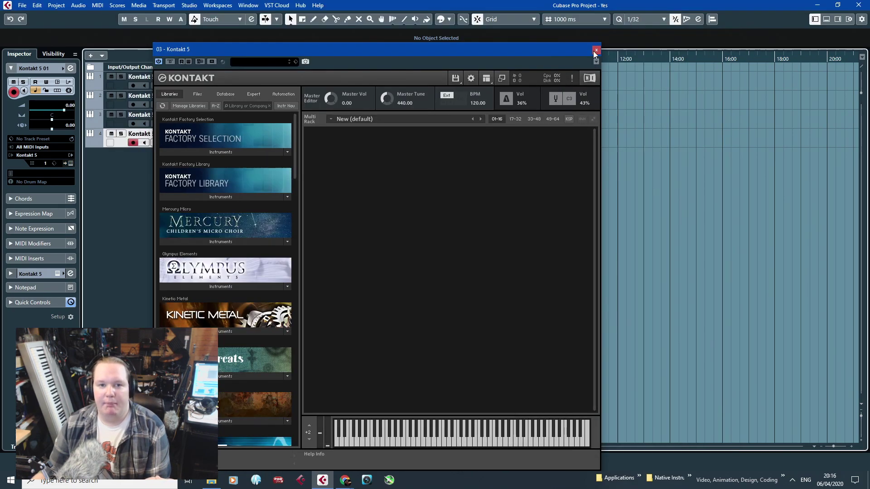
click(596, 52)
Rename the first instrument track as Ac Kit.
double_click(145, 77)
text(A)
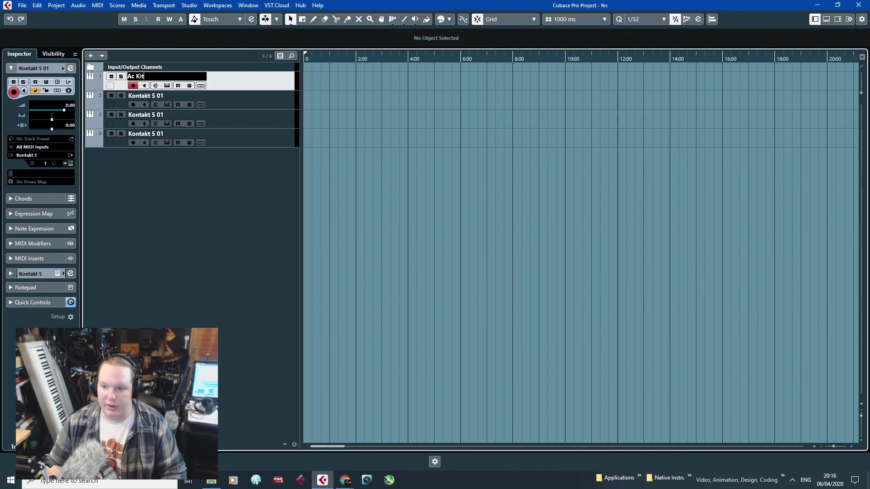
text(c Kit)
key(Return)
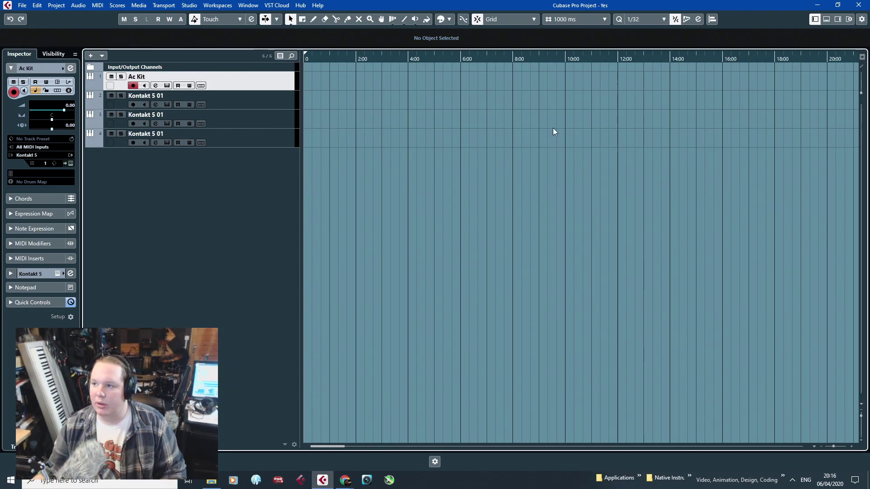
Make the Ac Kit track taller and switch the timeline ruler to bars and beats.
drag(280, 90, 288, 190)
right_click(351, 58)
click(364, 65)
Draw a four-bar MIDI part on the Ac Kit track from bar 5 to bar 9 and return to object selection.
scroll(363, 149, up, 3)
drag(440, 167, 296, 135)
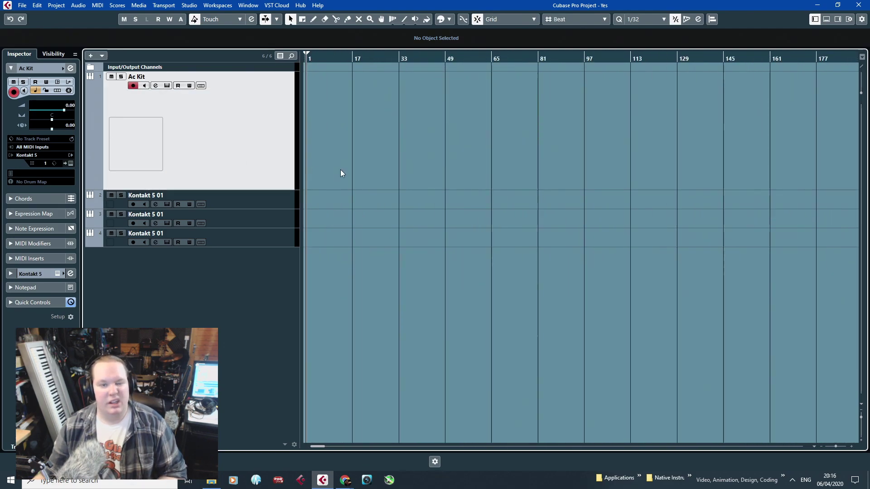
scroll(353, 170, up, 3)
drag(363, 168, 293, 159)
click(313, 19)
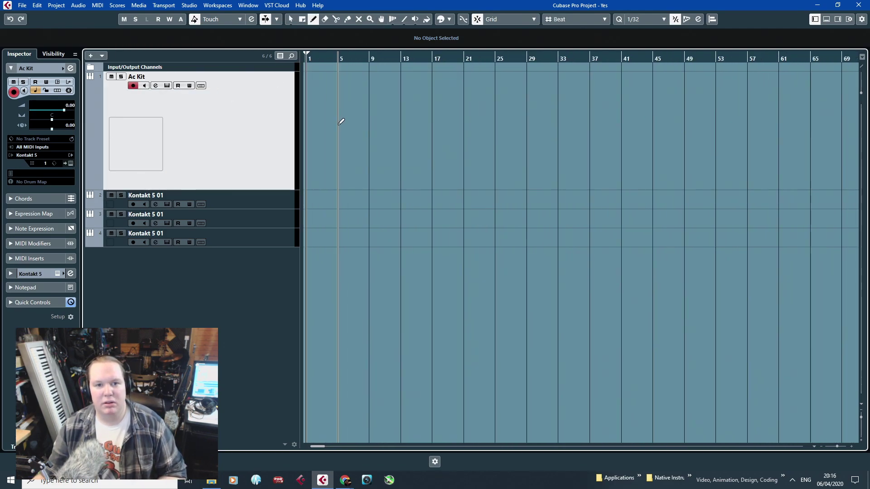
drag(342, 120, 370, 129)
key(1)
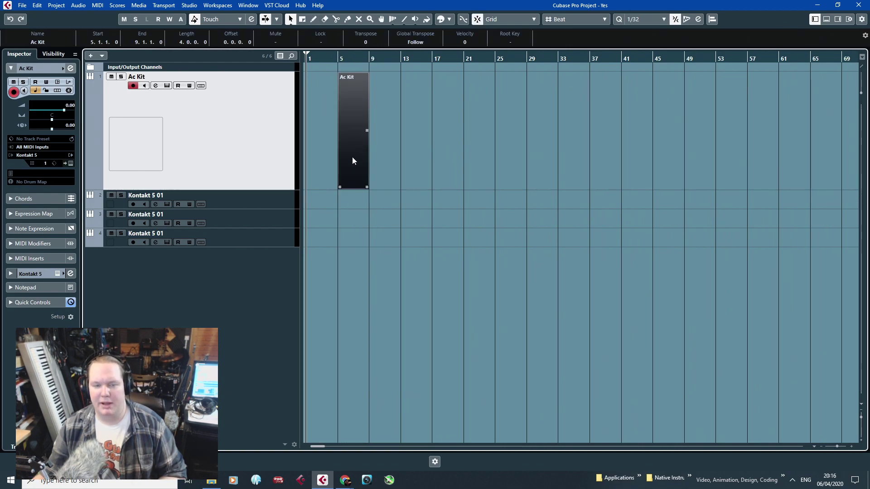
Increase the Ac Kit track's height further and open its MIDI part in a maximized Key Editor.
scroll(347, 168, up, 4)
scroll(308, 218, left, 3)
drag(251, 190, 251, 253)
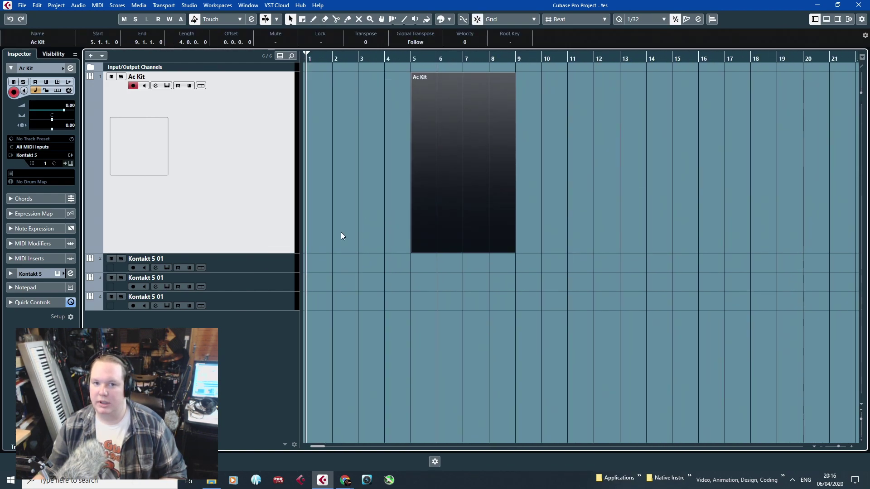
double_click(458, 83)
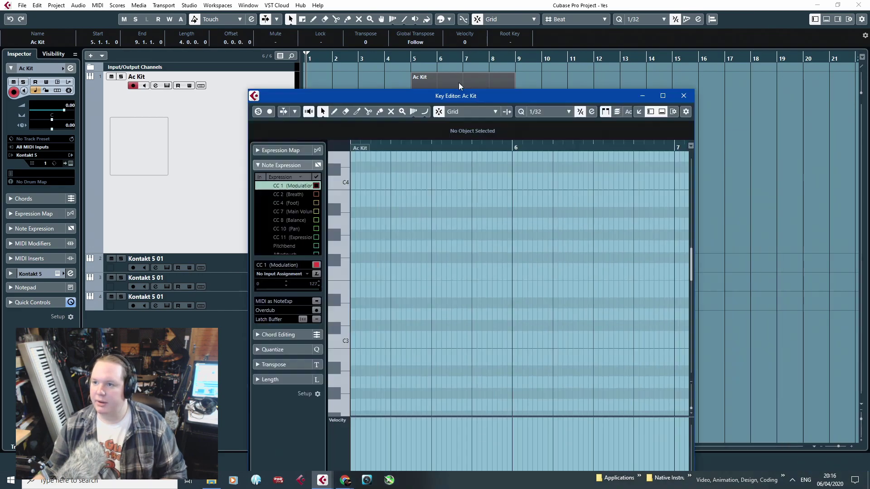
scroll(304, 286, left, 3)
scroll(338, 296, down, 1)
scroll(338, 296, up, 2)
scroll(338, 295, up, 2)
scroll(334, 295, down, 3)
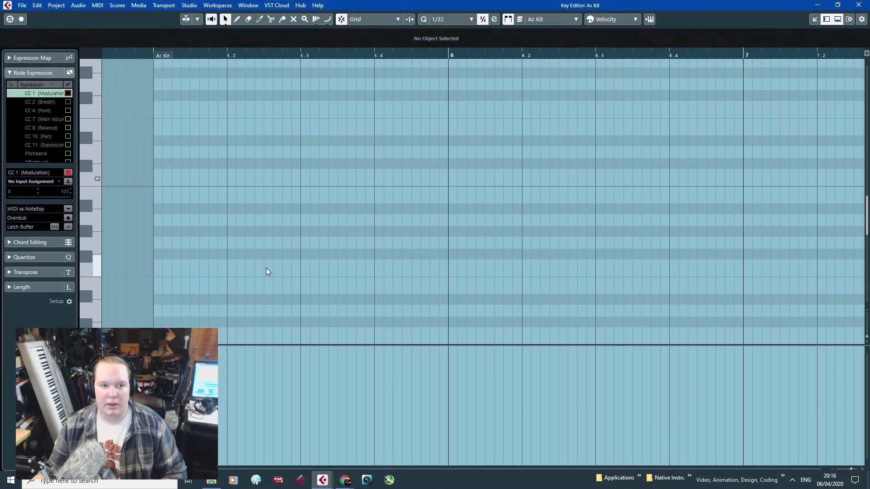
Insert a note at the start of bar 5, set its pitch to A2 and lengthen it to half a bar.
double_click(187, 200)
drag(216, 199, 186, 85)
scroll(204, 148, up, 3)
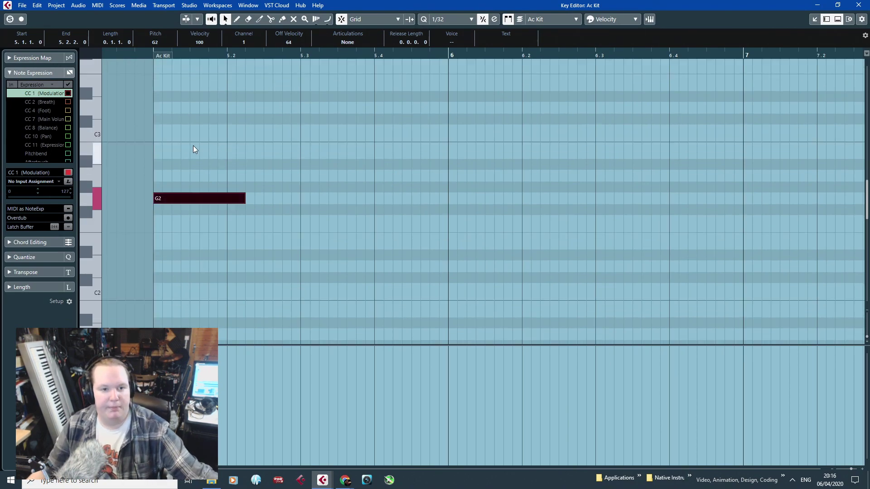
drag(176, 201, 180, 185)
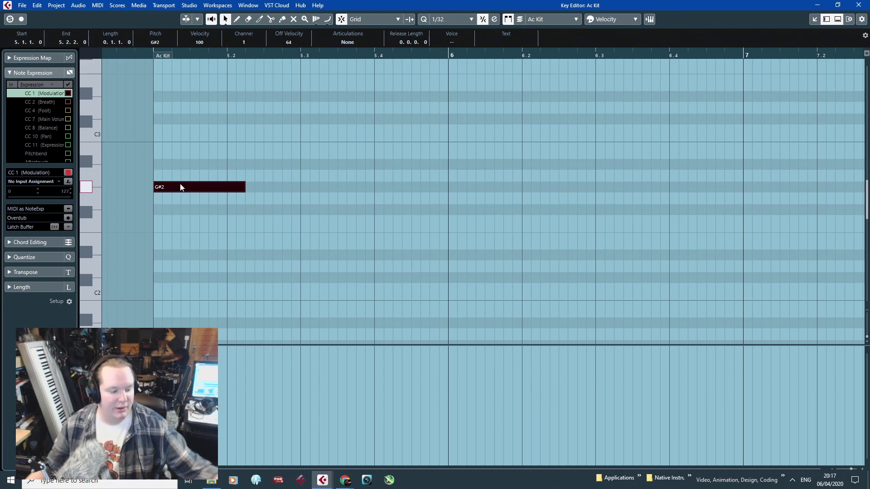
scroll(180, 187, up, 3)
drag(175, 245, 175, 236)
drag(244, 236, 296, 238)
Duplicate the half-bar note twice, placing the copies at B2 on bar 6 and E2 on bar 7.
key(ctrl+d)
scroll(347, 306, down, 3)
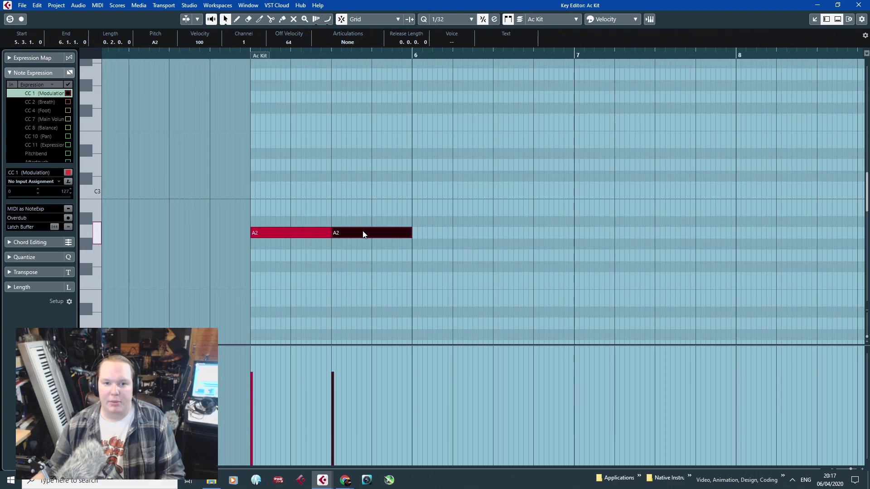
drag(363, 234, 443, 205)
scroll(535, 221, down, 1)
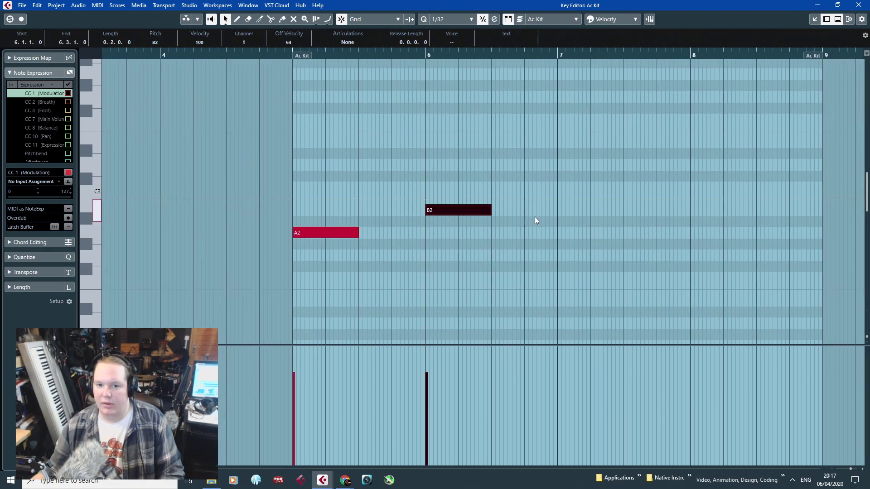
key(ctrl+d)
drag(517, 210, 581, 298)
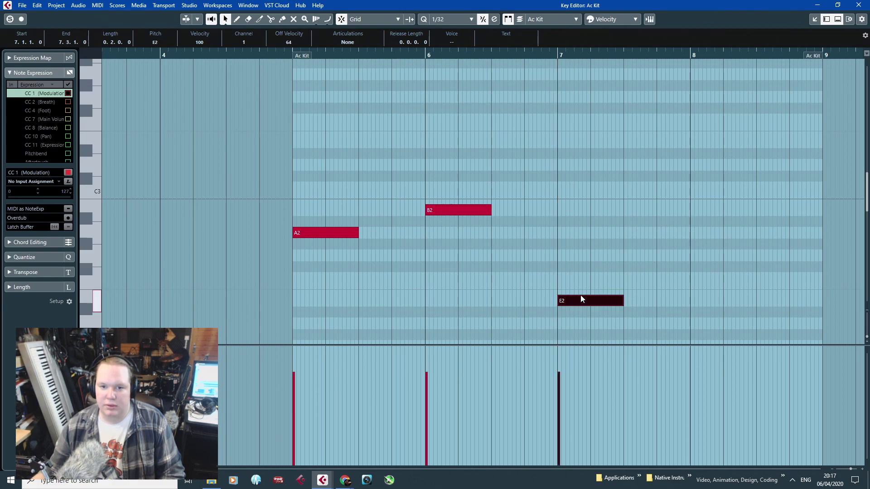
scroll(581, 295, up, 1)
scroll(575, 290, down, 2)
click(452, 142)
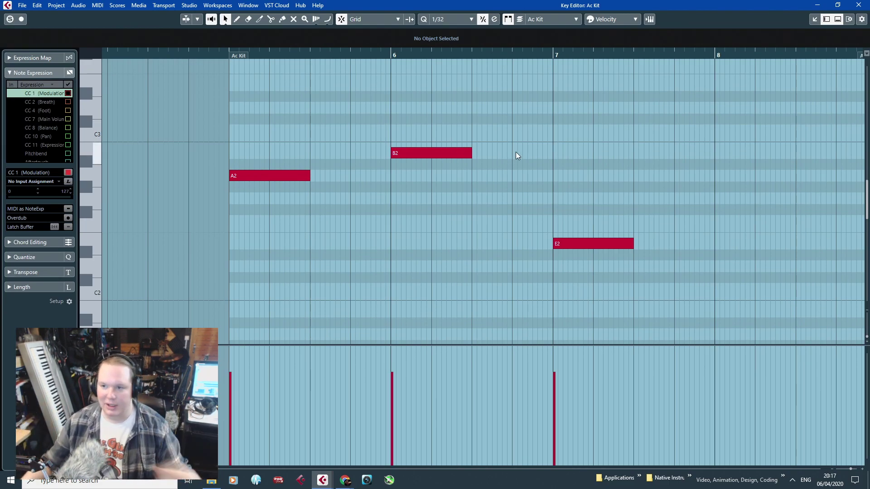
Draw an A#2 note just over half a bar long shortly after the start of bar 6.
click(426, 150)
click(403, 165)
drag(403, 164, 491, 169)
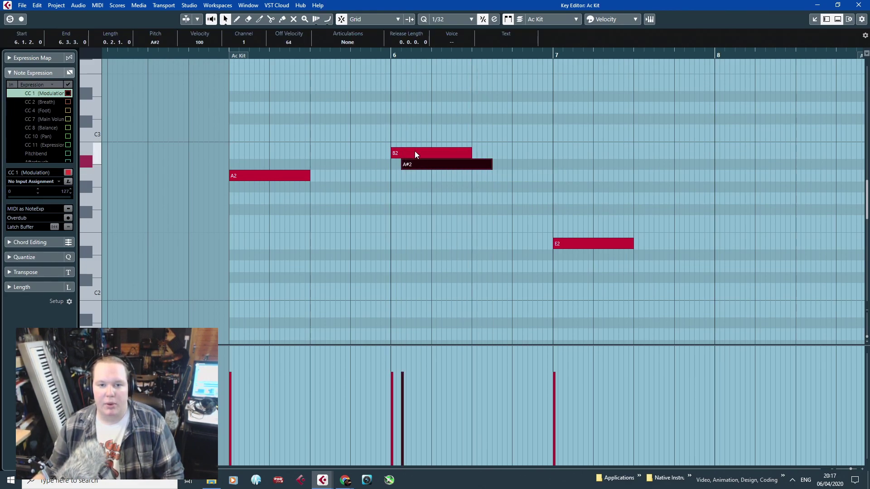
Move the B2 note to the start of bar 5, stacked above A2, and audition both notes.
drag(413, 151, 248, 150)
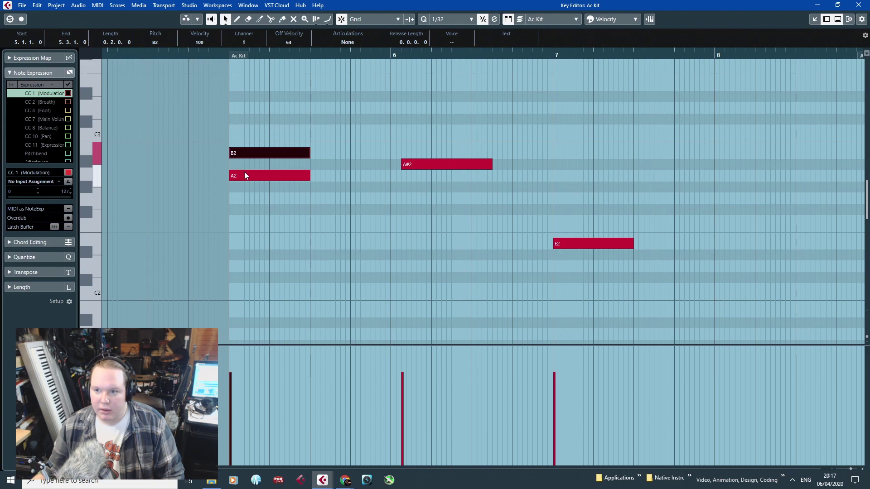
click(244, 172)
click(249, 155)
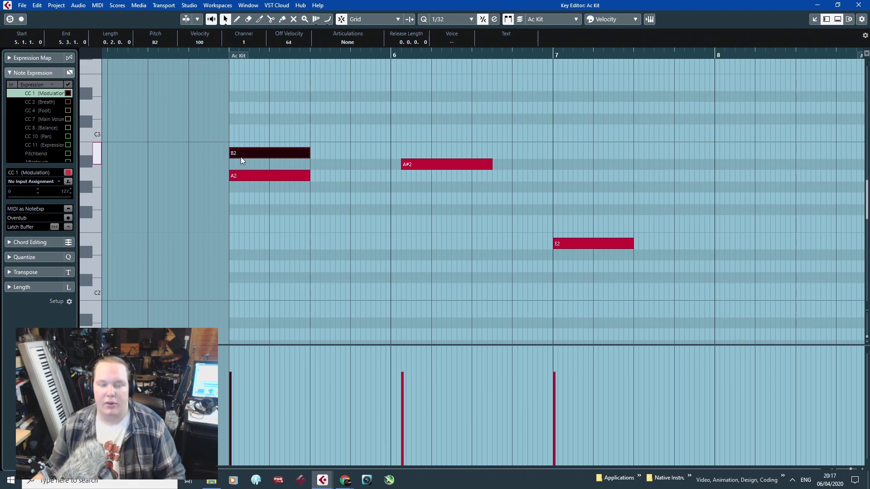
Move the A#2 note to C#2 at the start of bar 6 and add an F2 note starting there.
drag(431, 176, 420, 281)
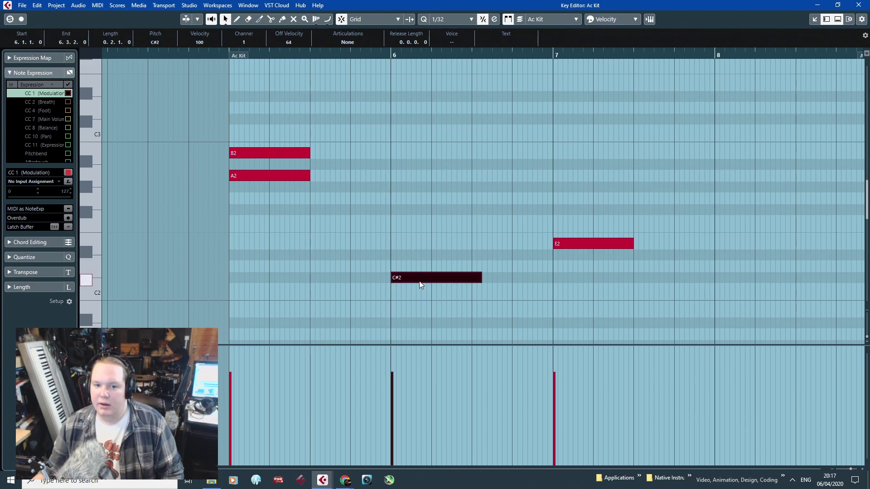
drag(388, 176, 462, 176)
drag(424, 176, 426, 222)
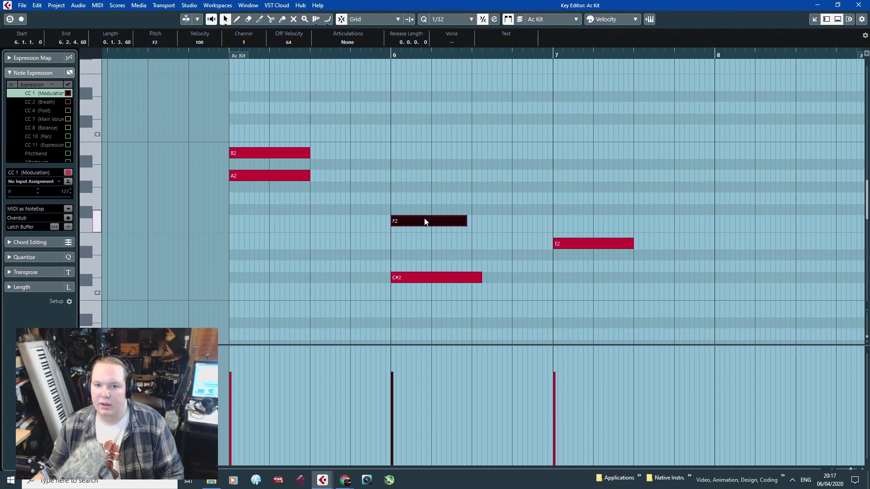
Move the F2 note to the start of bar 5 and add an F#2 note at the start of bar 7.
click(425, 227)
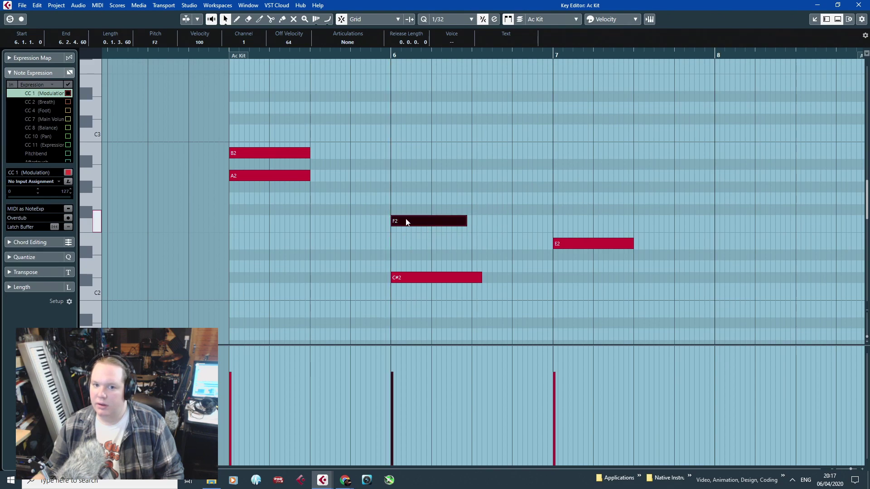
drag(435, 221, 277, 222)
drag(556, 207, 629, 212)
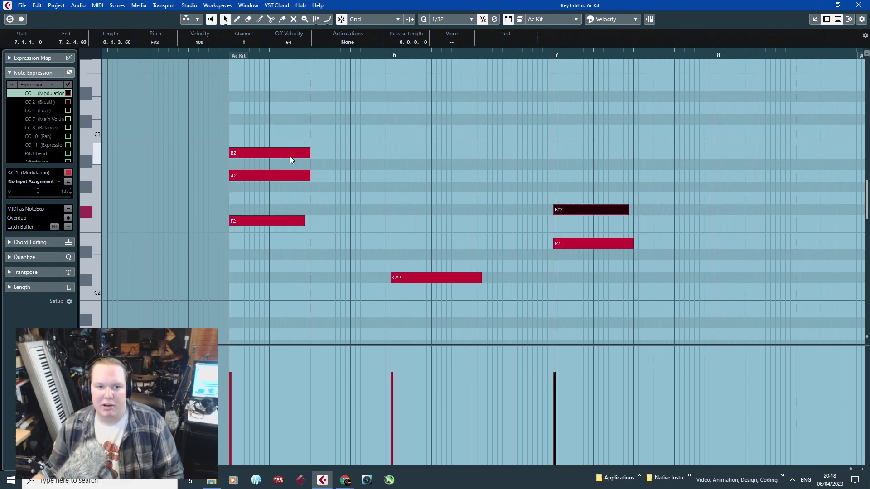
Move the B2 note to the start of bar 6 and lengthen the F2 note on bar 5 to 0.2.0.60.
mouse_move(289, 156)
mouse_down()
mouse_move(424, 158)
mouse_move(435, 150)
mouse_up()
click(377, 271)
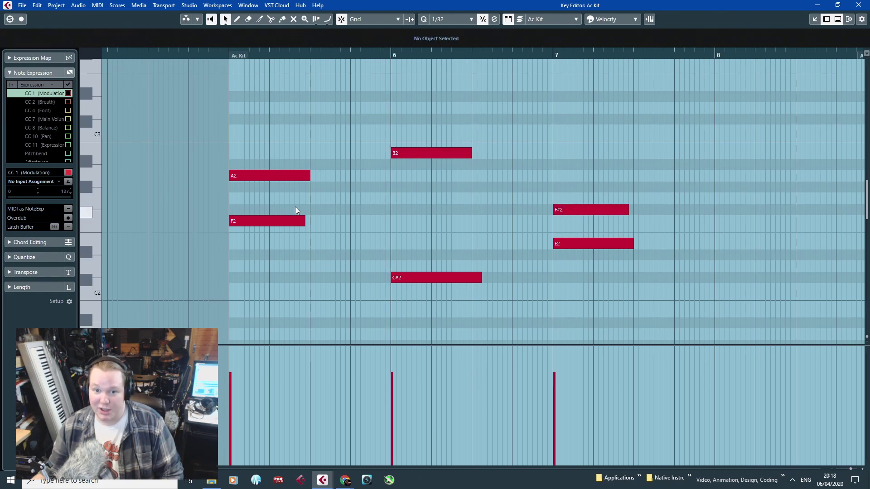
drag(305, 221, 315, 222)
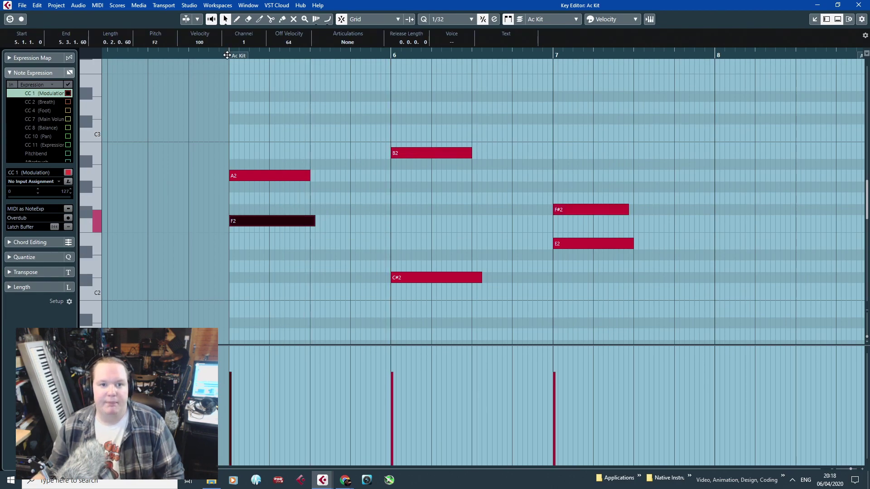
Play the three-bar pattern and audition the notes on bars 5, 6 and 7 individually.
key(space)
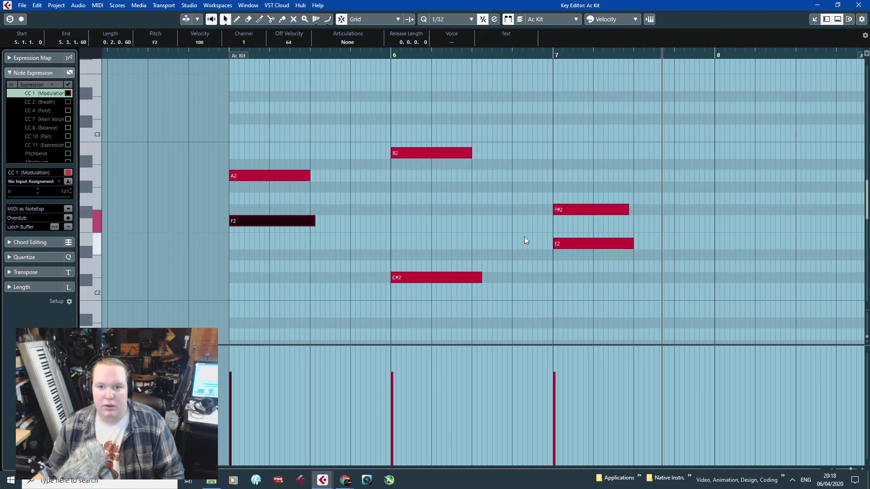
click(574, 213)
click(568, 244)
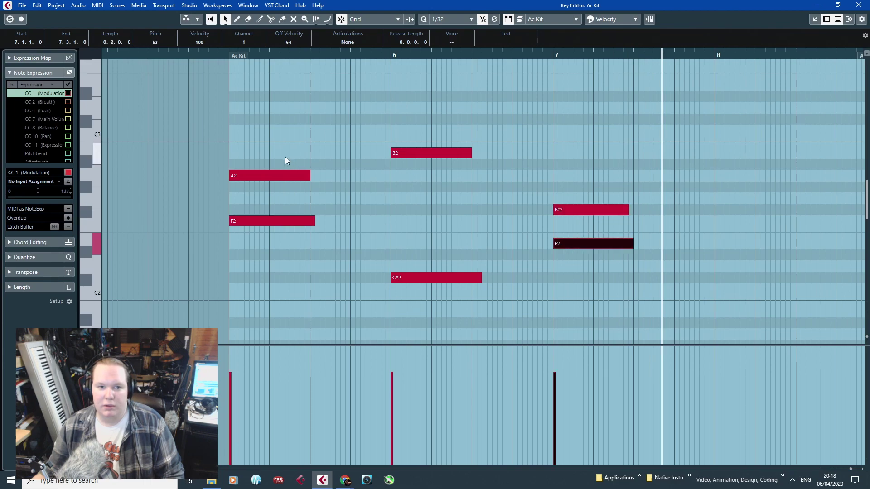
click(290, 175)
click(276, 221)
click(410, 154)
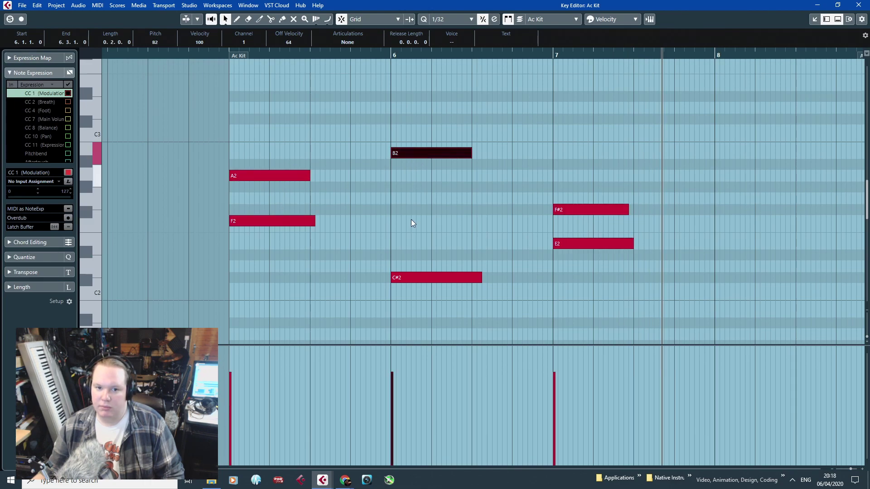
click(414, 278)
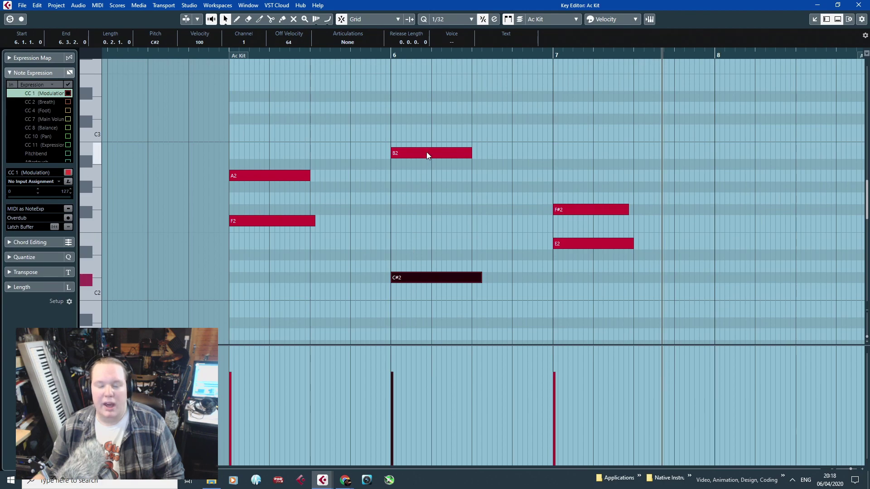
click(405, 157)
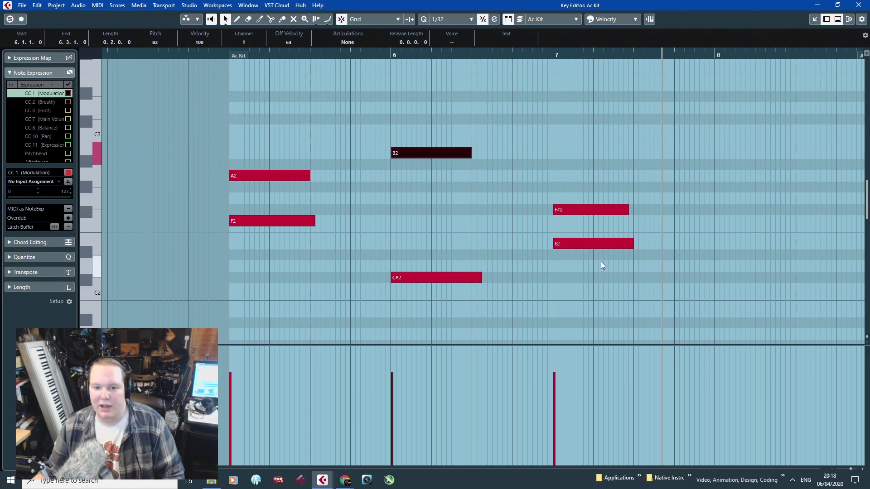
click(594, 244)
click(590, 210)
click(284, 211)
click(275, 221)
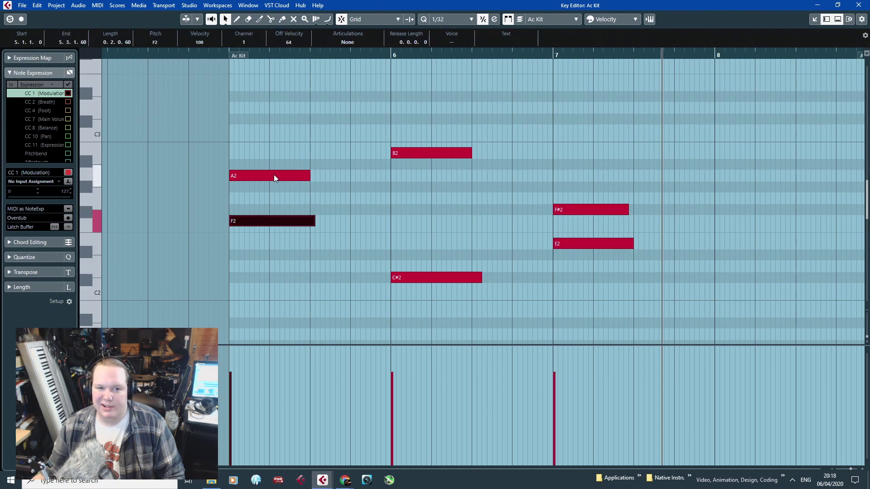
click(274, 175)
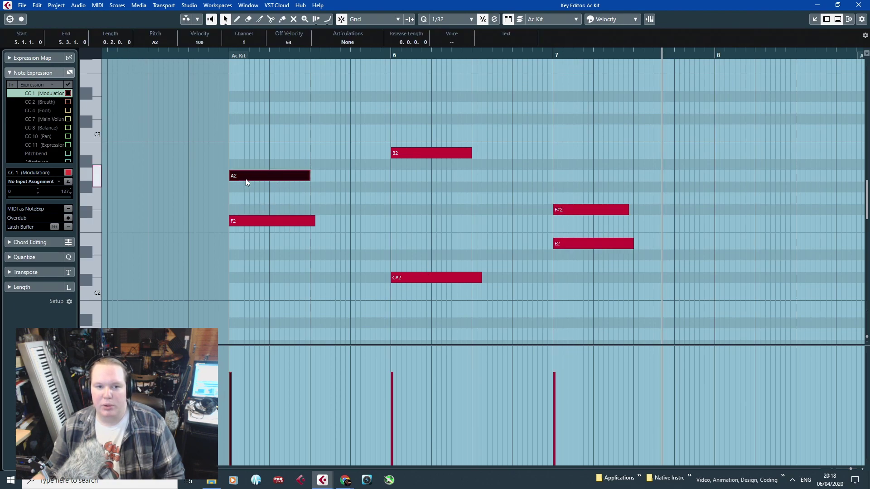
Move the F#2 note to the start of bar 6 and audition the E2, F2 and A2 notes.
drag(569, 210, 406, 206)
click(593, 246)
click(305, 228)
click(293, 224)
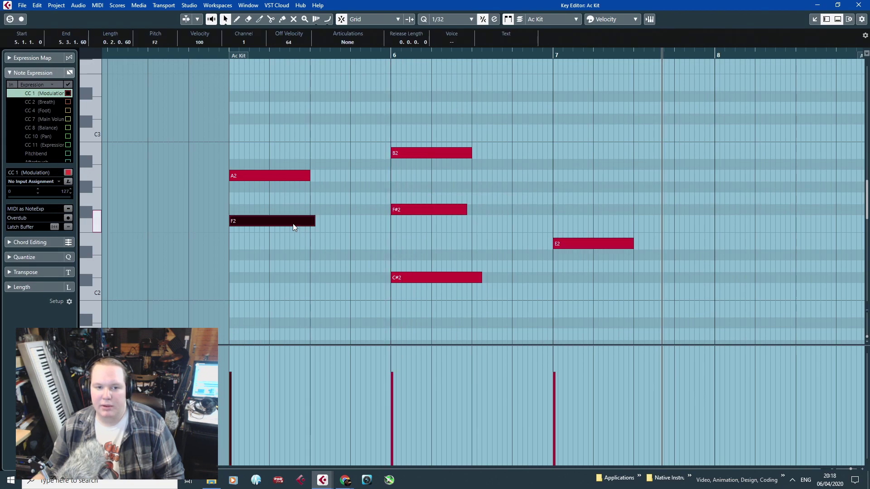
click(279, 177)
click(592, 246)
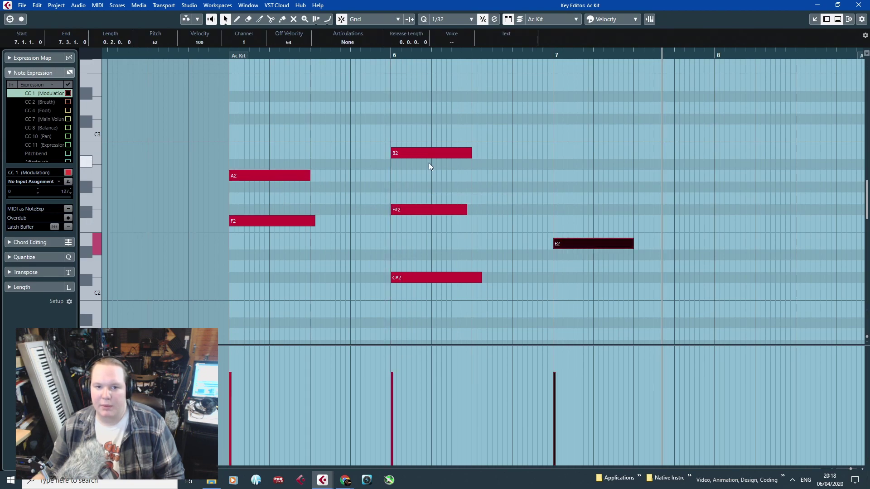
Place the B2 note at the start of bar 7 with a length of 0.2.0.60 and play back the pattern.
drag(414, 153, 554, 153)
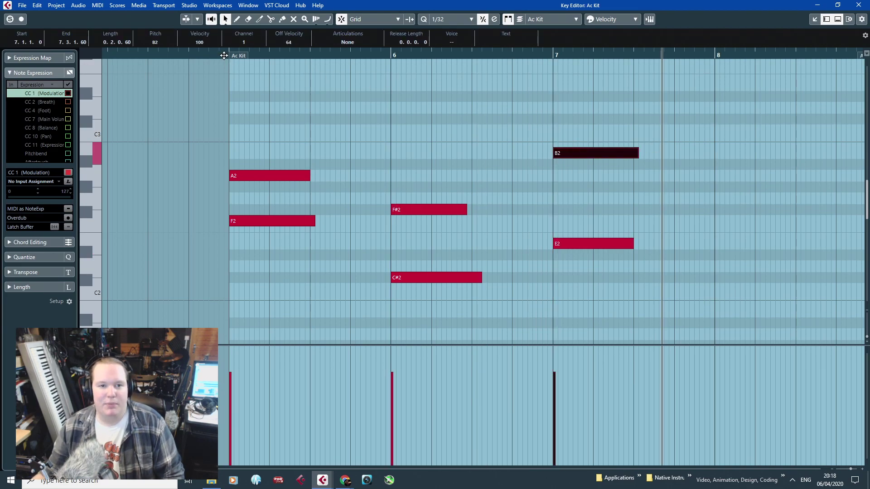
click(224, 55)
key(space)
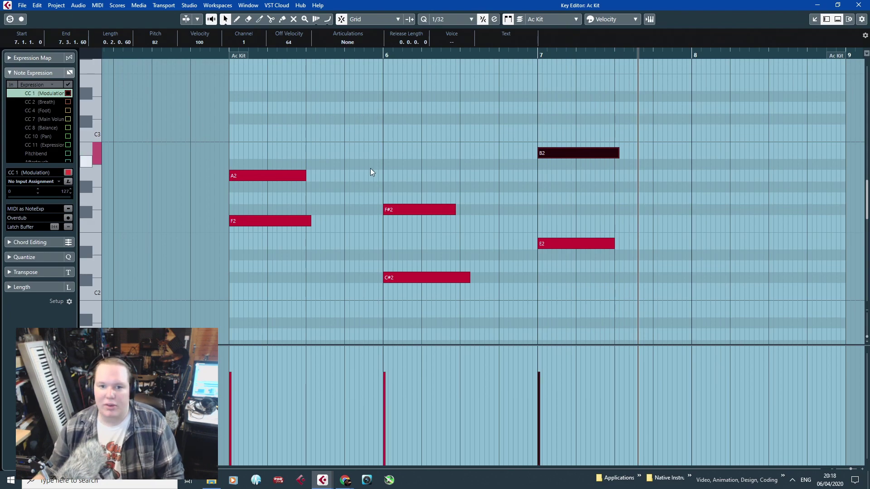
In the project window, split the Ac Kit part at bars 6, 7 and 8 and delete the empty last piece.
scroll(371, 167, down, 2)
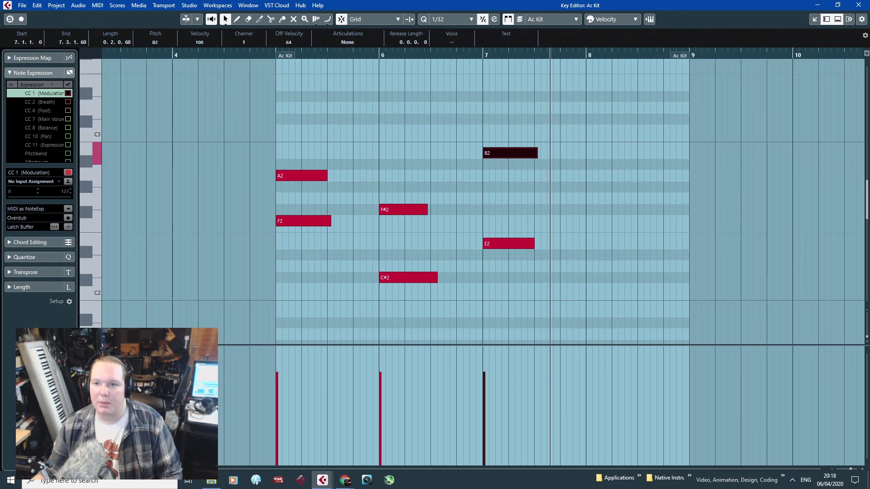
click(854, 5)
scroll(442, 202, up, 4)
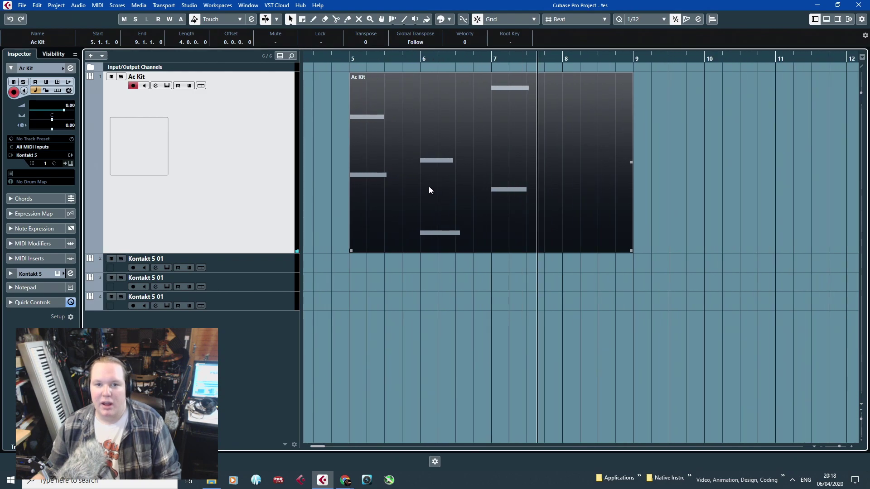
key(3)
click(434, 184)
click(494, 186)
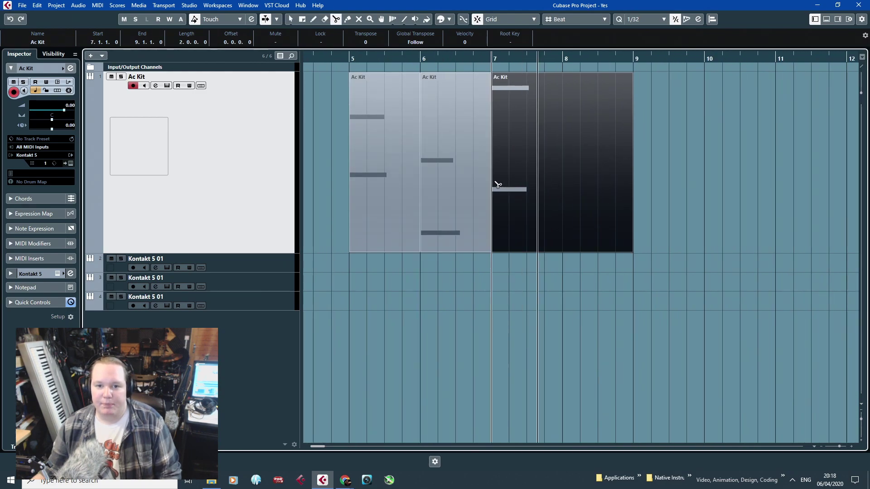
click(567, 204)
key(1)
key(Delete)
Spread out the one-bar parts by moving the second to bar 8 and the third to bar 11.
drag(557, 202, 771, 204)
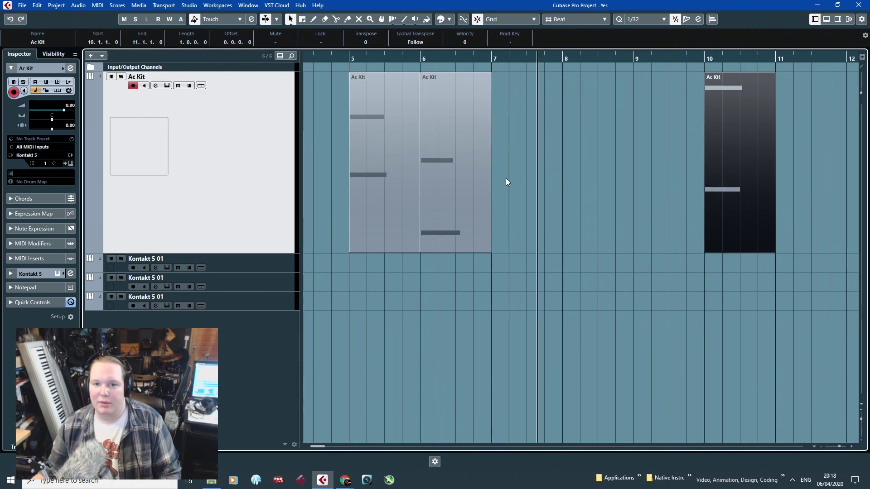
drag(456, 183, 600, 183)
drag(731, 202, 800, 205)
click(688, 209)
Duplicate the three Ac Kit parts, placing each copy one beat after its original, at 6.2, 9.2 and 12.2.
scroll(688, 209, down, 3)
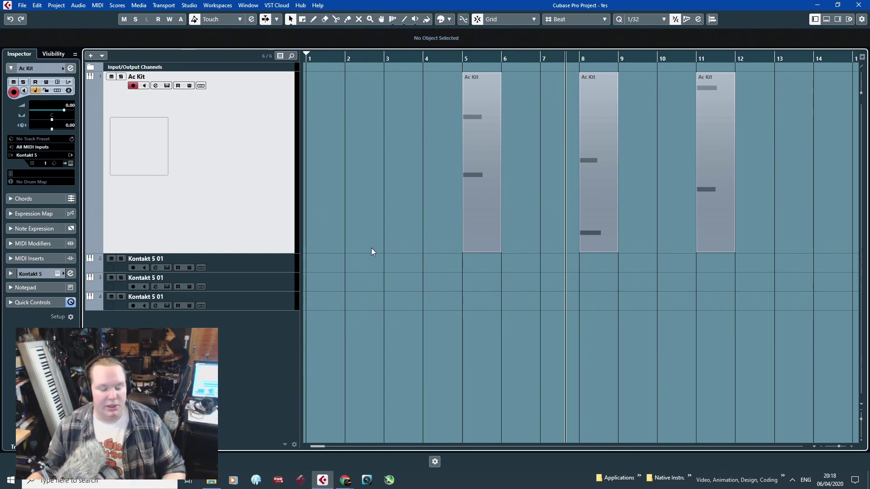
key(g)
key(g)
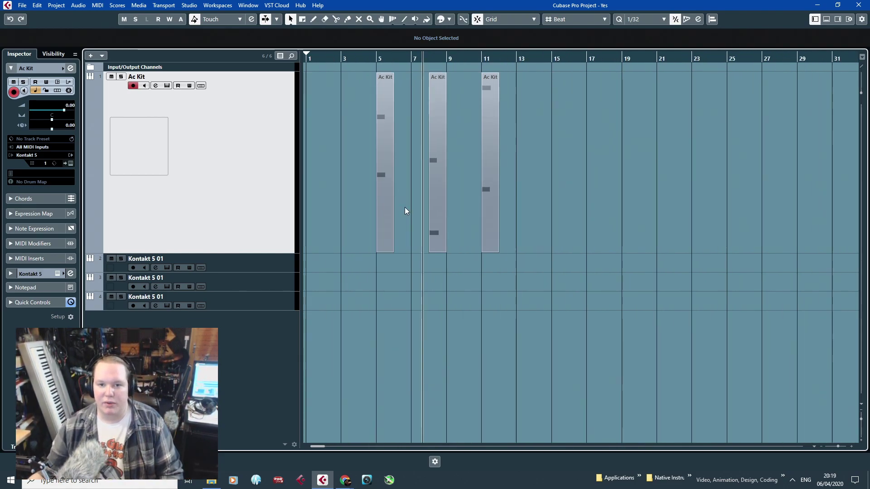
key(h)
drag(550, 194, 313, 190)
key(ctrl+d)
drag(603, 163, 454, 174)
key(h)
drag(781, 307, 735, 317)
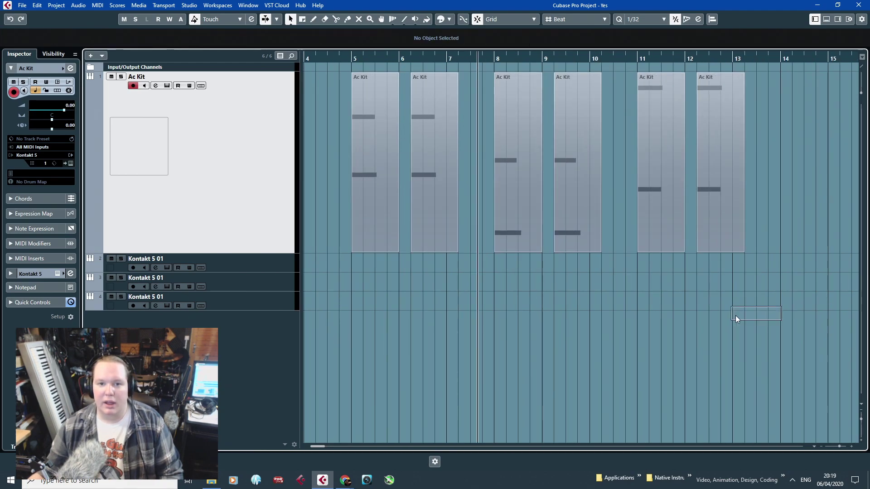
Colour the pair of parts from bar 5 orange, the pair from bar 8 lime green and the pair from bar 11 blue.
drag(453, 303, 363, 226)
click(448, 20)
click(462, 47)
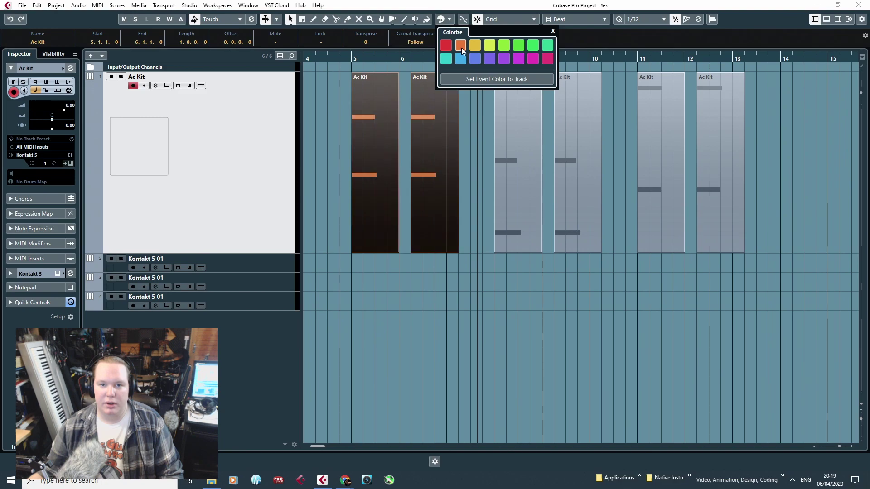
drag(579, 316, 495, 108)
click(444, 20)
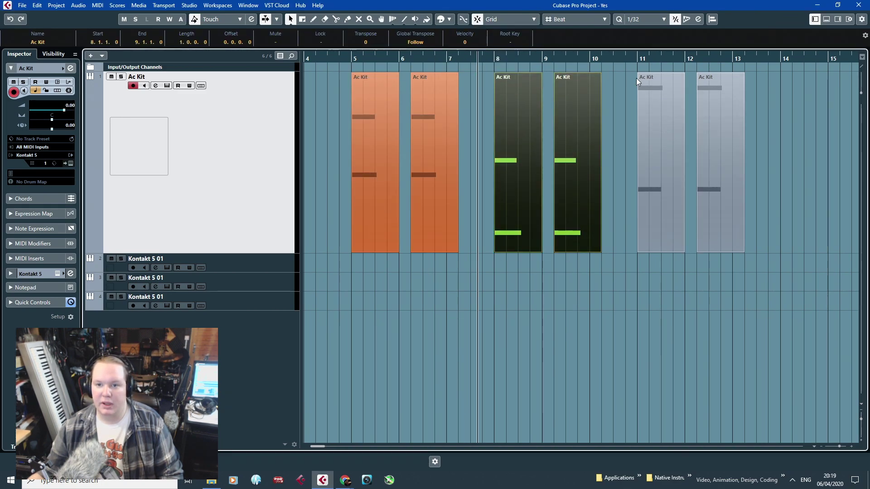
drag(636, 78, 714, 192)
click(449, 19)
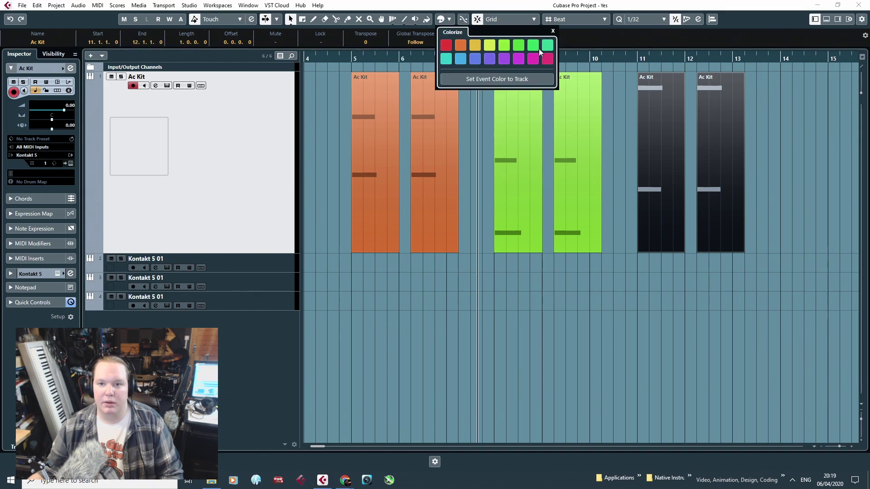
click(462, 59)
Space the coloured parts further apart, with the second orange part at 7.2 and the green pair at 11.2 and 13.4.
key(g)
drag(427, 134, 450, 144)
drag(608, 208, 474, 123)
drag(491, 128, 540, 133)
drag(721, 227, 564, 144)
drag(571, 146, 600, 149)
drag(793, 245, 622, 175)
drag(631, 178, 696, 183)
drag(776, 236, 762, 206)
click(414, 278)
scroll(414, 278, up, 8)
drag(432, 330, 337, 322)
scroll(412, 271, down, 4)
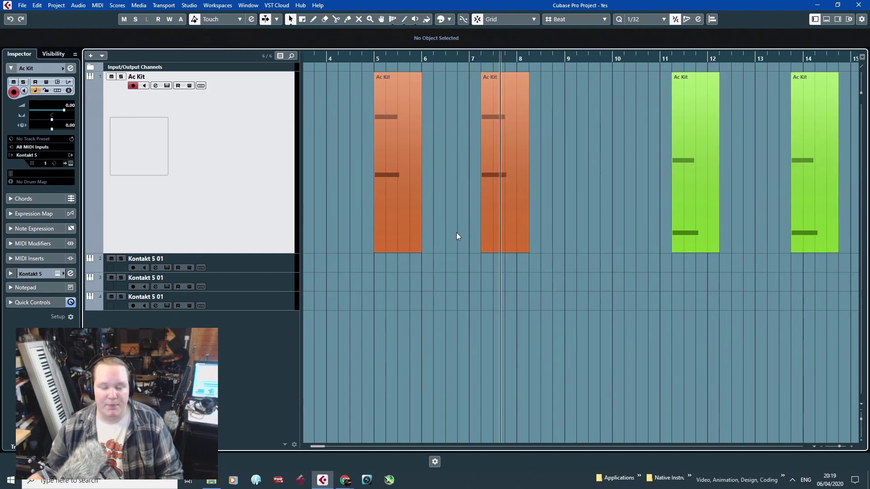
In the first orange part, start the A2 note slightly late at 5.1.1.3 and vary the two notes' velocities.
double_click(391, 176)
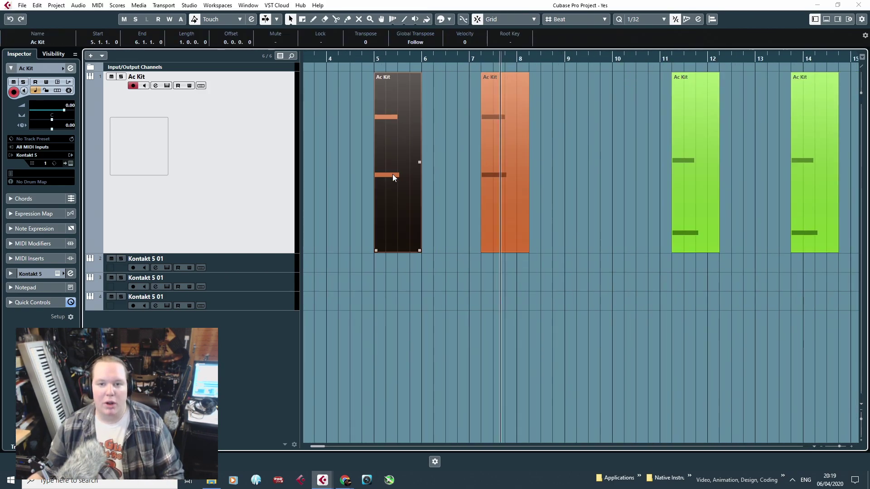
scroll(314, 320, down, 4)
scroll(259, 264, up, 12)
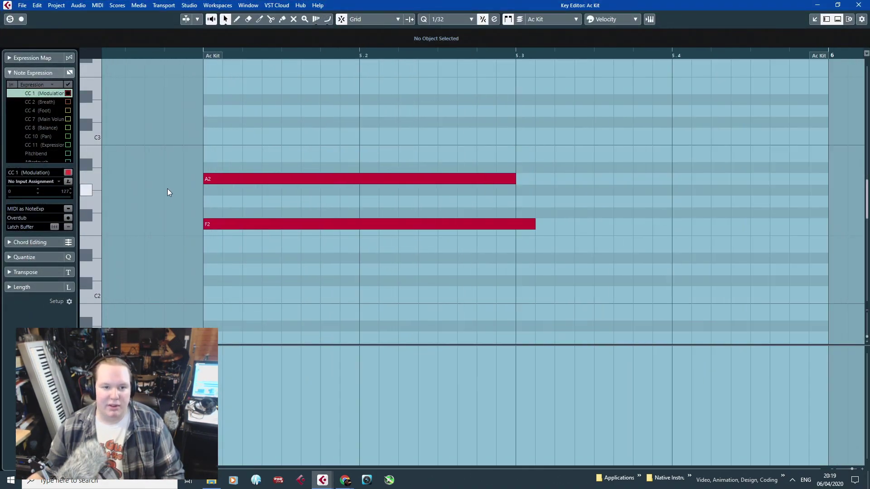
drag(192, 180, 193, 180)
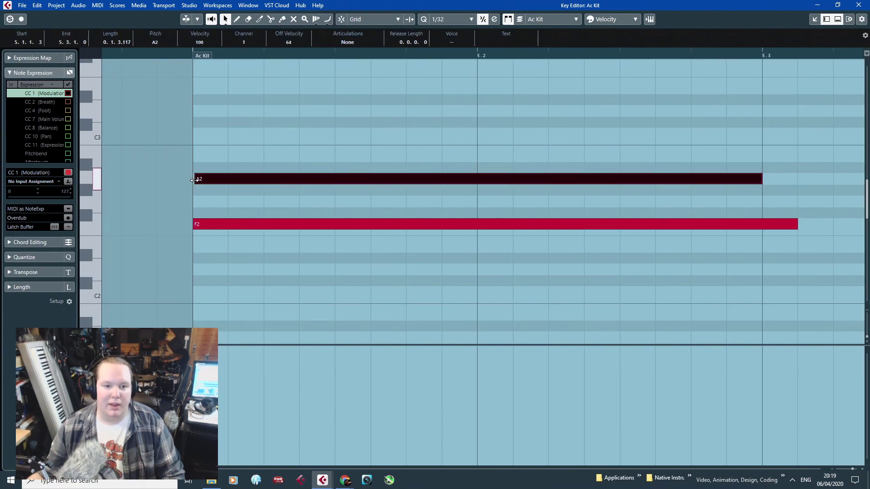
scroll(186, 281, up, 2)
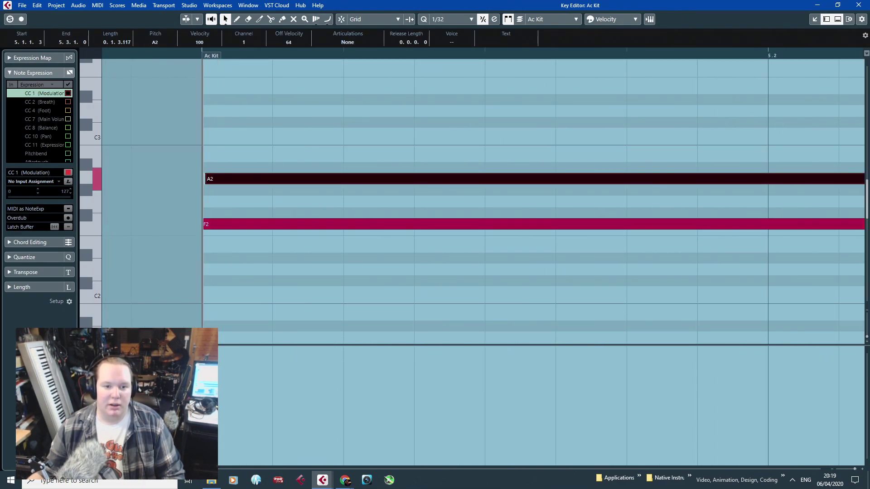
click(244, 298)
scroll(244, 298, down, 6)
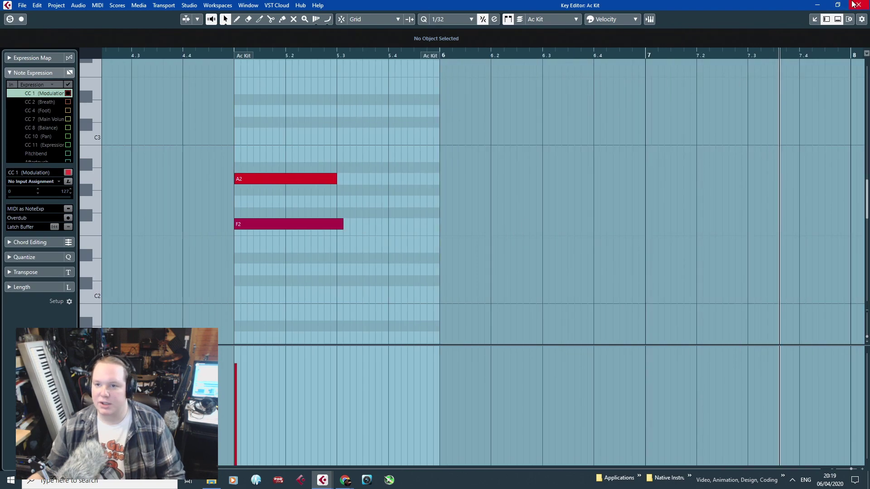
In the second orange part, start F2 slightly late at 7.2.1.6, set its velocity to 93 and raise A2's velocity slightly.
click(853, 4)
double_click(520, 135)
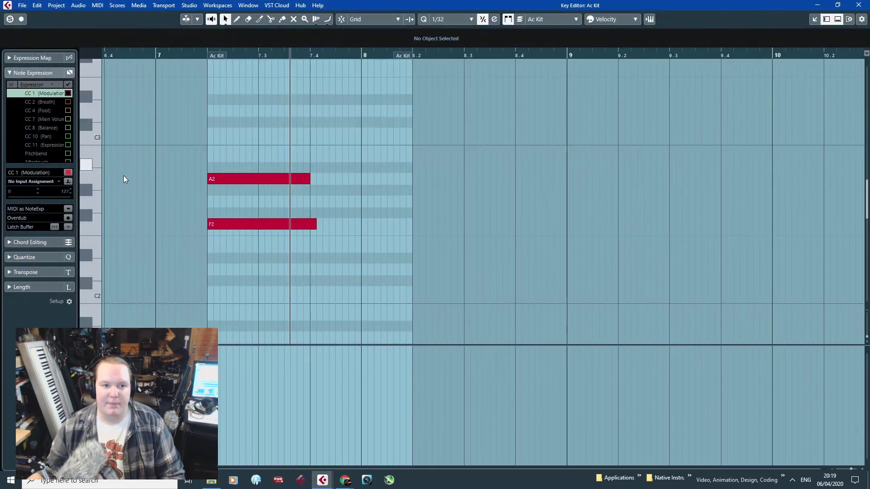
scroll(349, 268, up, 4)
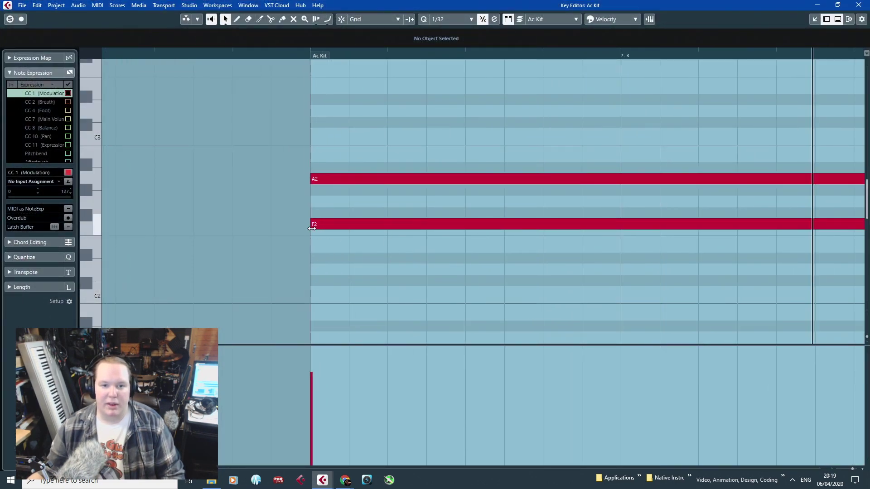
drag(316, 226, 320, 226)
click(311, 367)
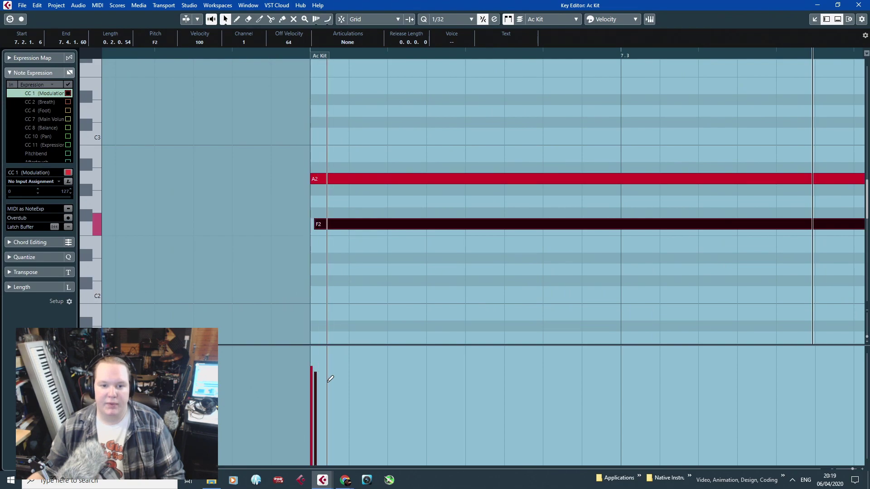
scroll(342, 238, down, 5)
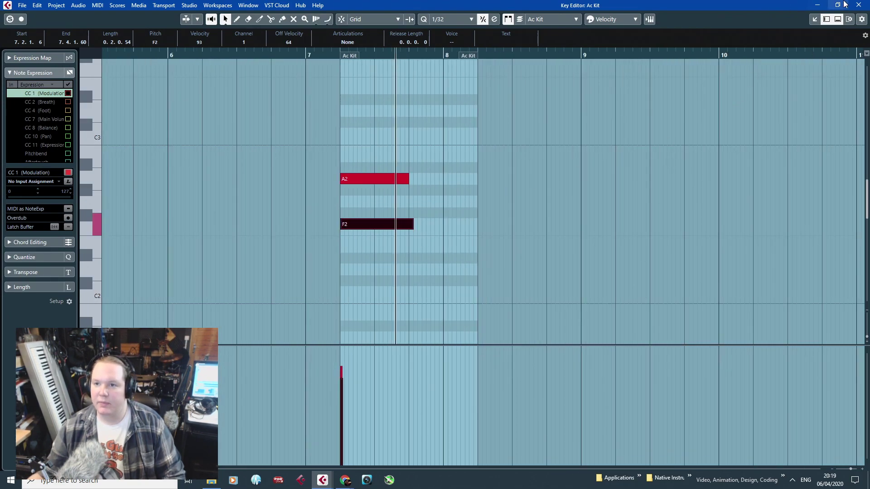
In the first lime green part, start the C#2 note slightly late at 11.2.1.2.
click(858, 5)
scroll(662, 164, down, 3)
scroll(454, 177, up, 4)
click(455, 177)
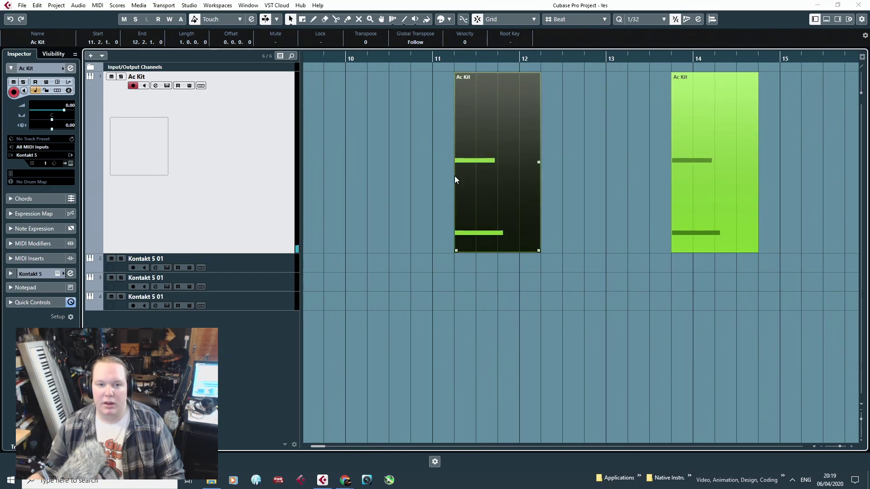
double_click(455, 180)
scroll(157, 189, up, 6)
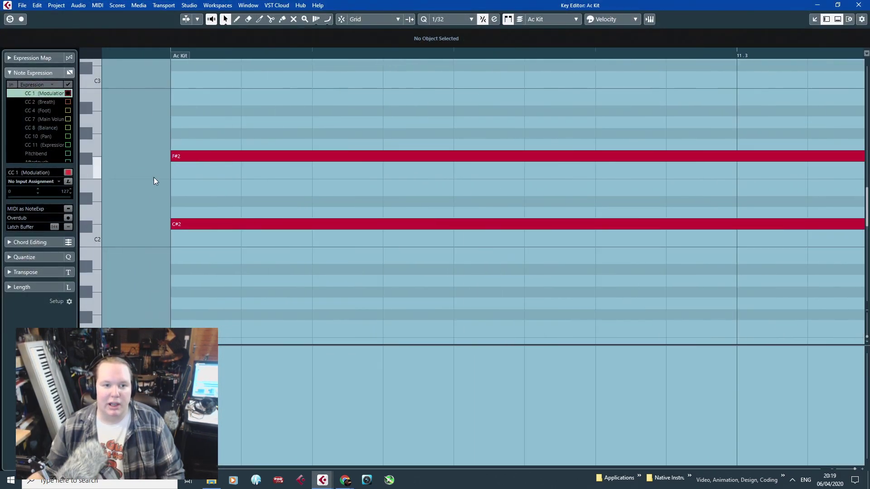
drag(172, 229, 175, 229)
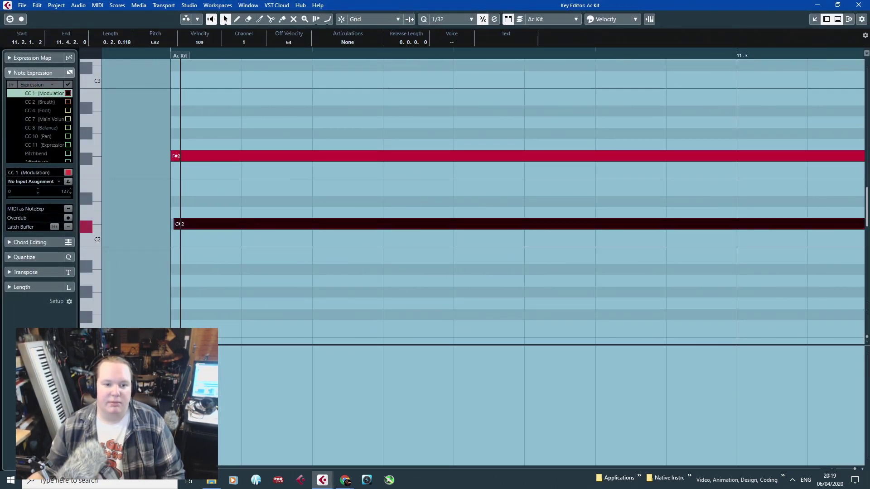
click(855, 4)
In the second blue part, start the B2 note slightly late at 21.4.1.4.
scroll(758, 167, down, 3)
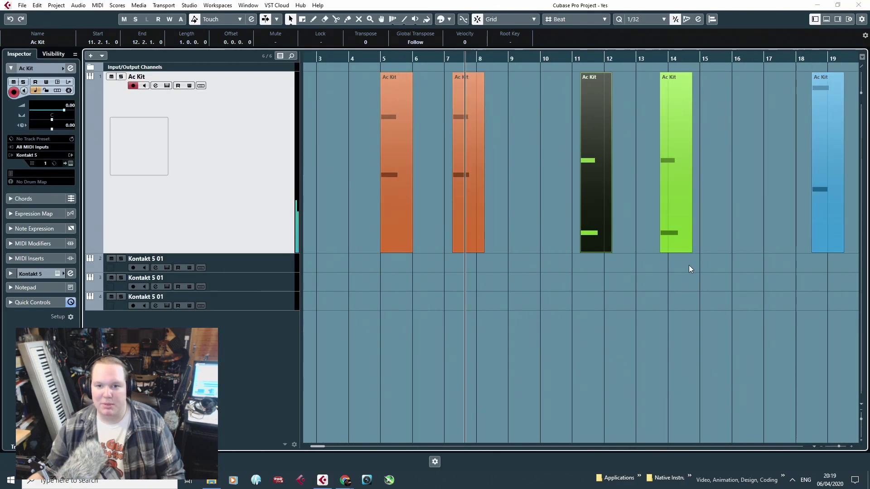
scroll(743, 345, right, 3)
double_click(730, 207)
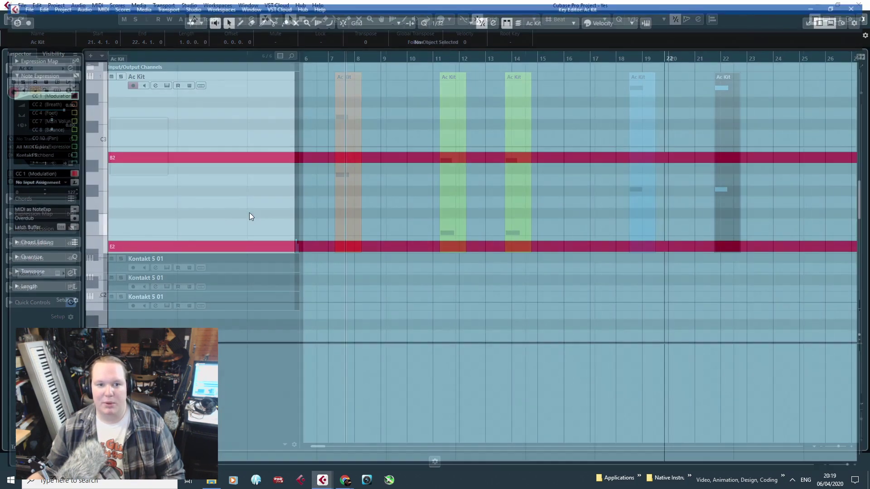
drag(278, 156, 284, 156)
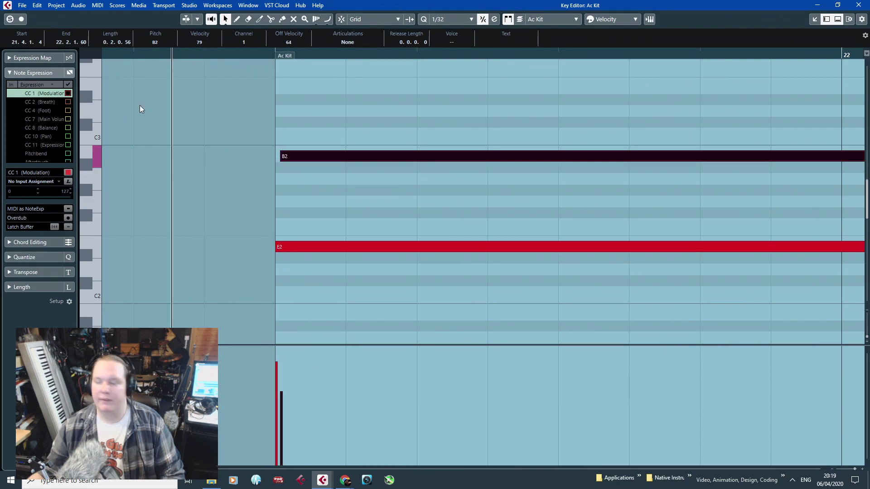
click(858, 5)
click(443, 316)
key(g)
key(g)
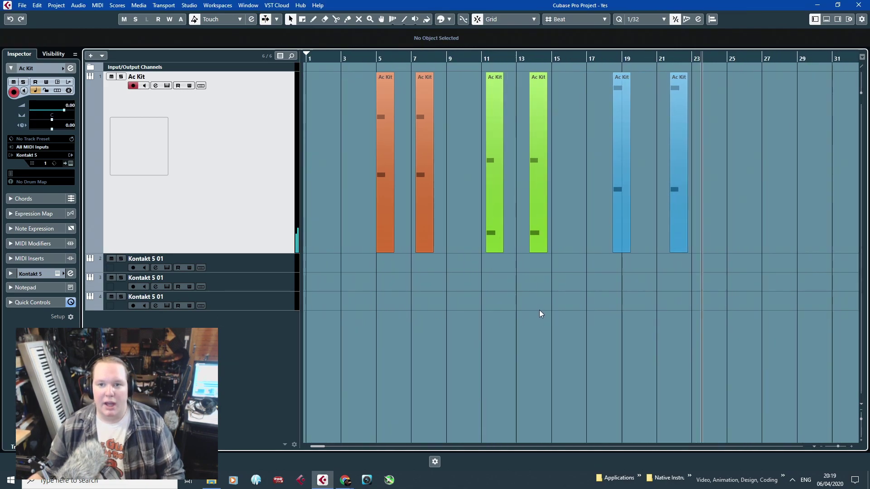
key(h)
key(h)
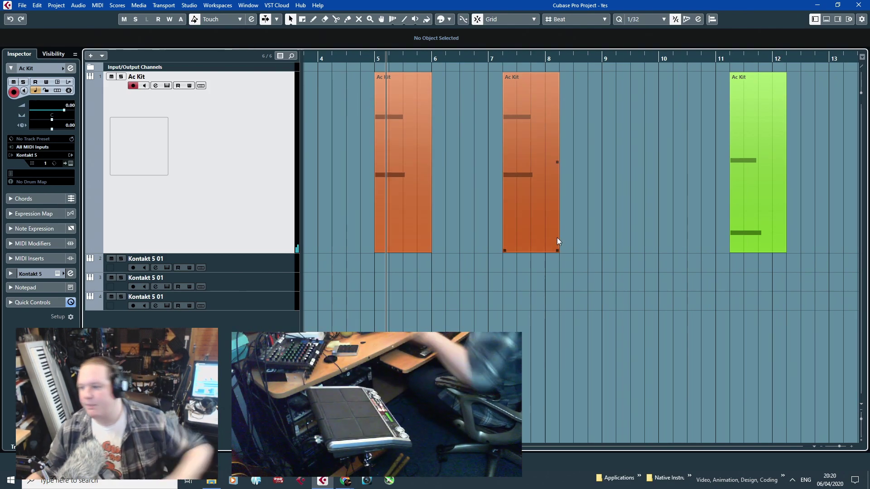
key(g)
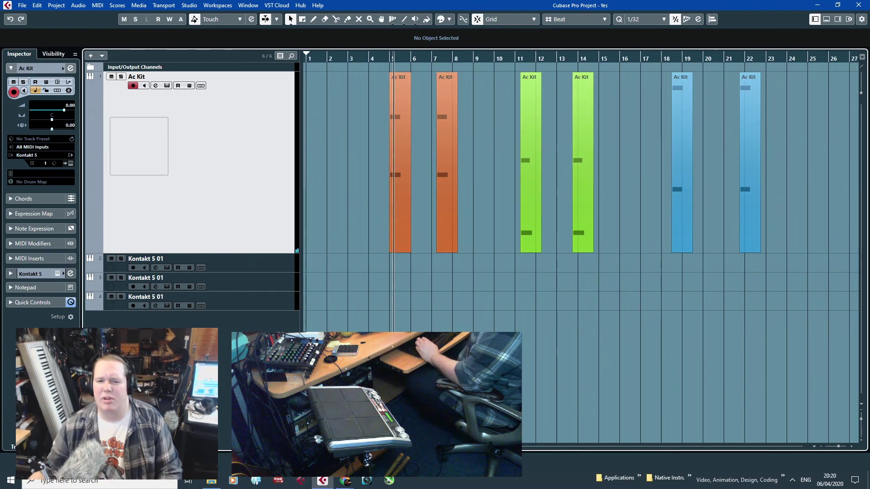
key(h)
right_click(211, 109)
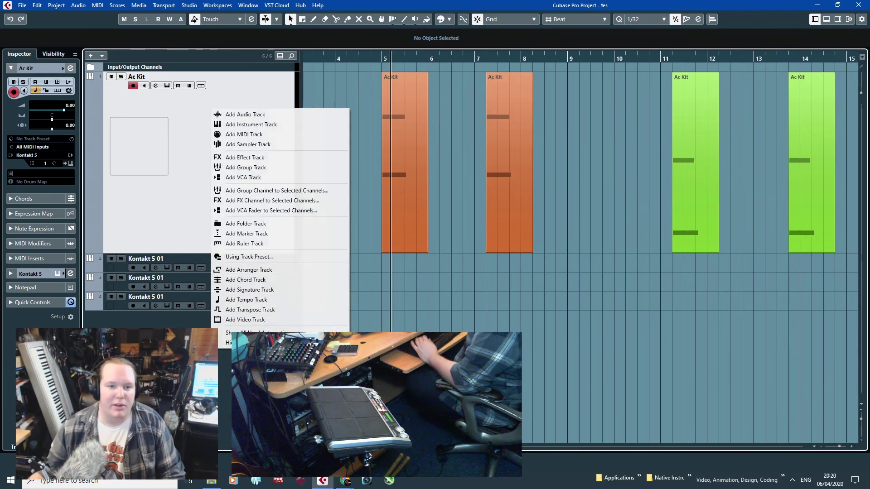
key(Escape)
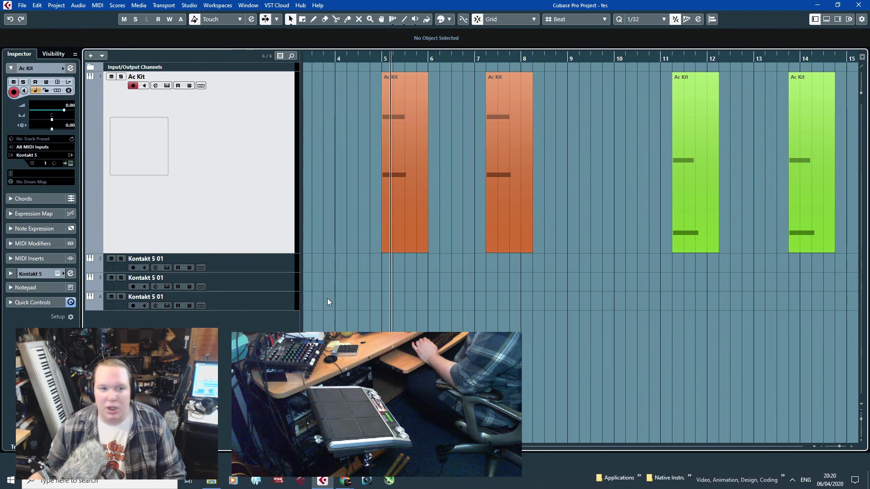
Make the second track taller and reduce the height of the Ac Kit track.
drag(236, 272, 236, 326)
click(213, 160)
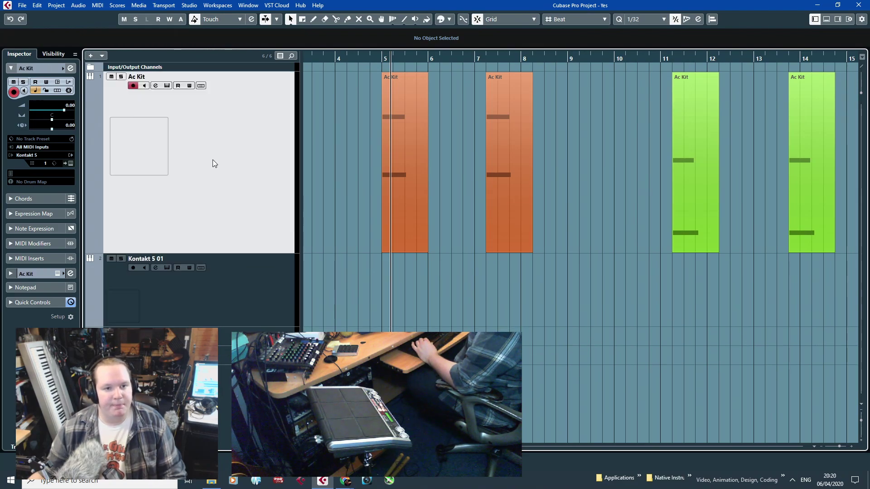
click(254, 255)
drag(254, 253, 251, 172)
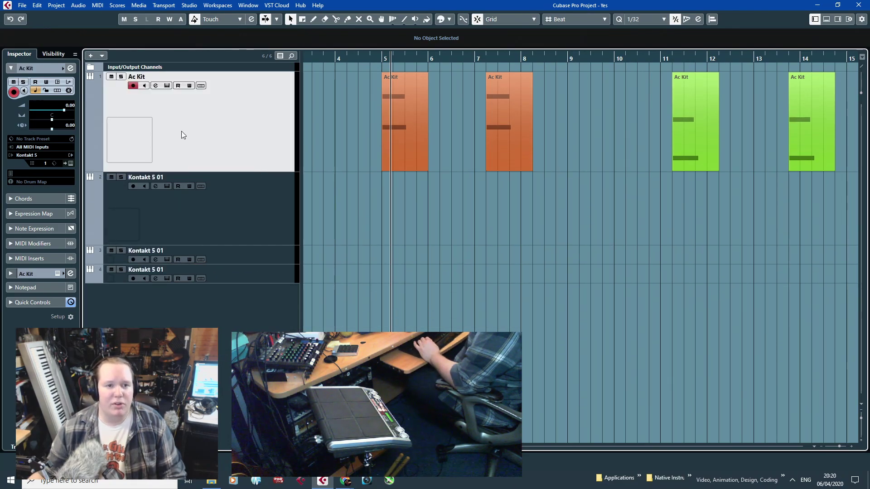
Insert StudioEQ in the first audio insert slot of the Ac Kit track.
click(11, 274)
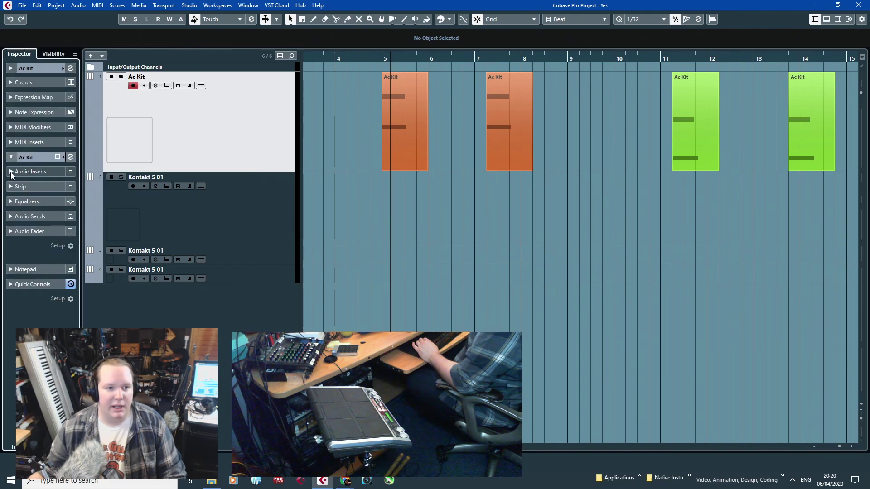
click(10, 171)
click(62, 189)
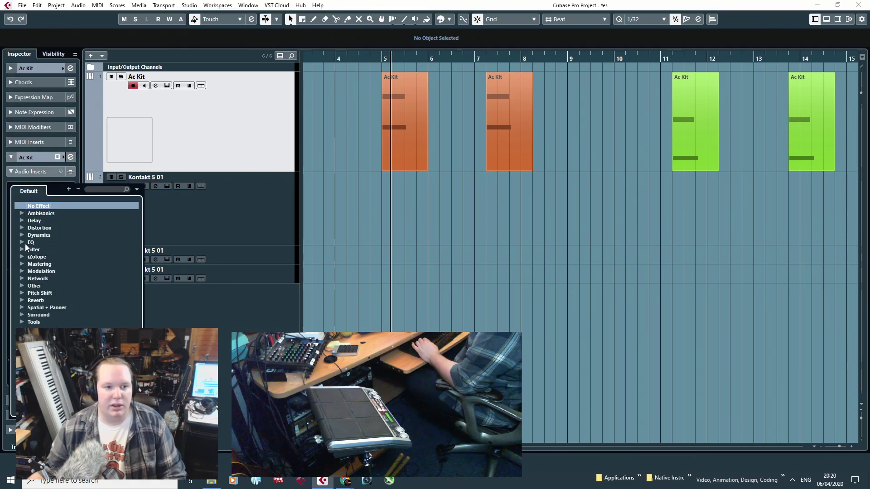
click(47, 286)
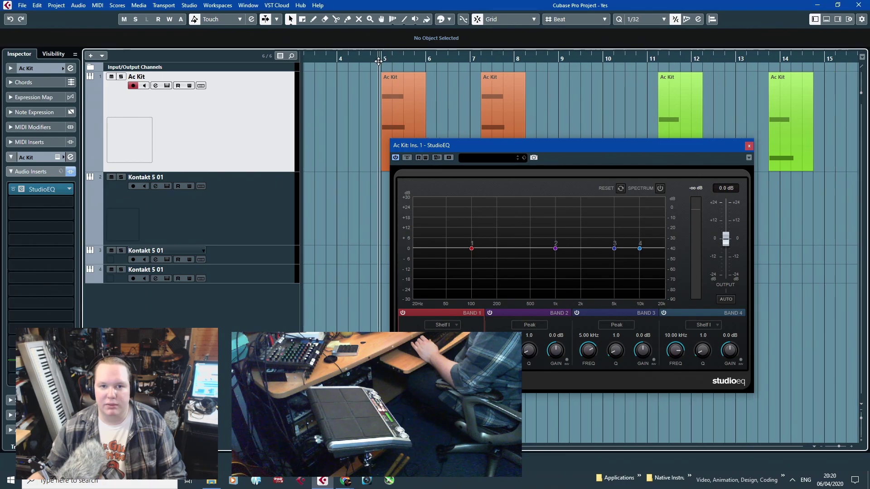
During playback, cut StudioEQ band 1 by about 19 dB near 85 Hz and boost band 4 by 2.9 dB at 2.61 kHz.
key(space)
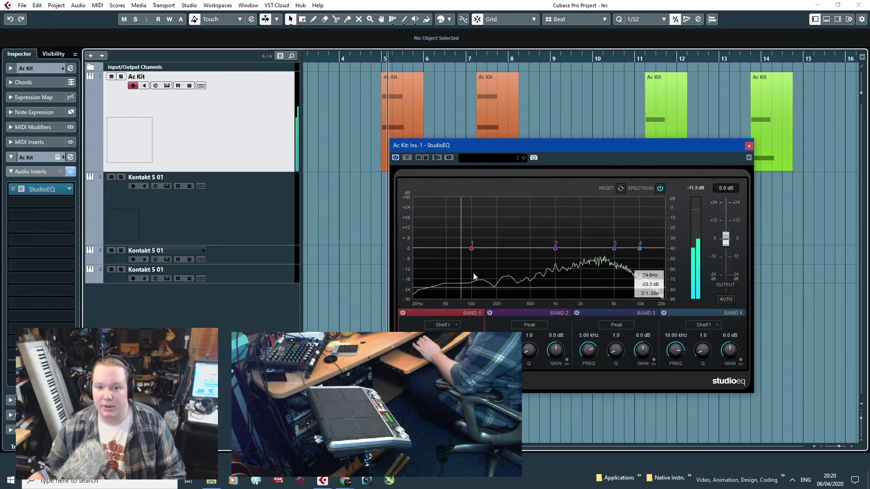
drag(472, 252, 465, 276)
drag(640, 248, 590, 243)
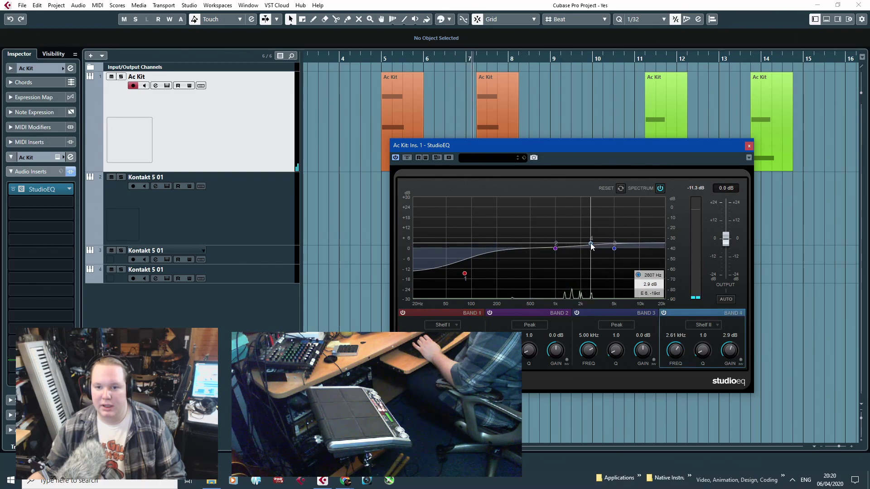
click(384, 59)
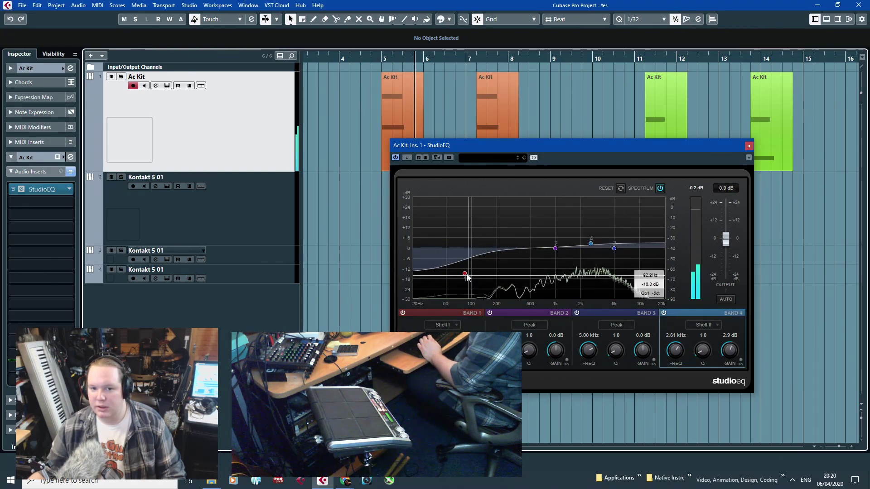
drag(465, 273, 466, 280)
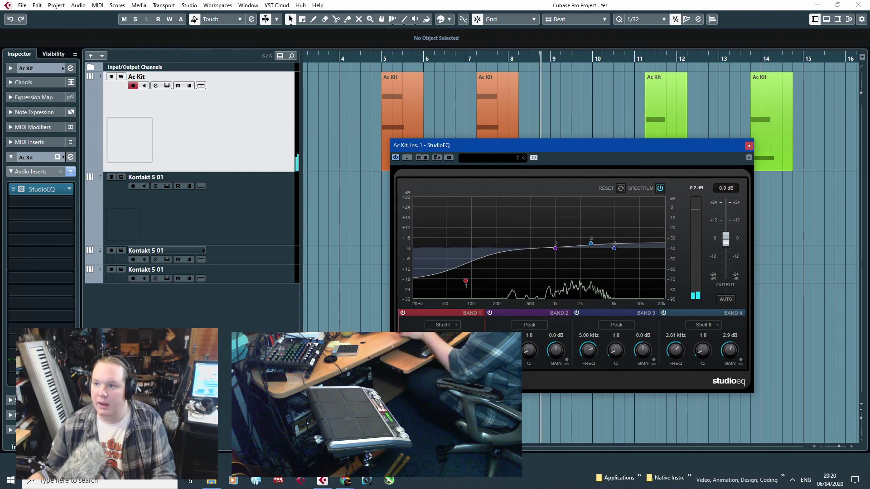
key(alt+Tab)
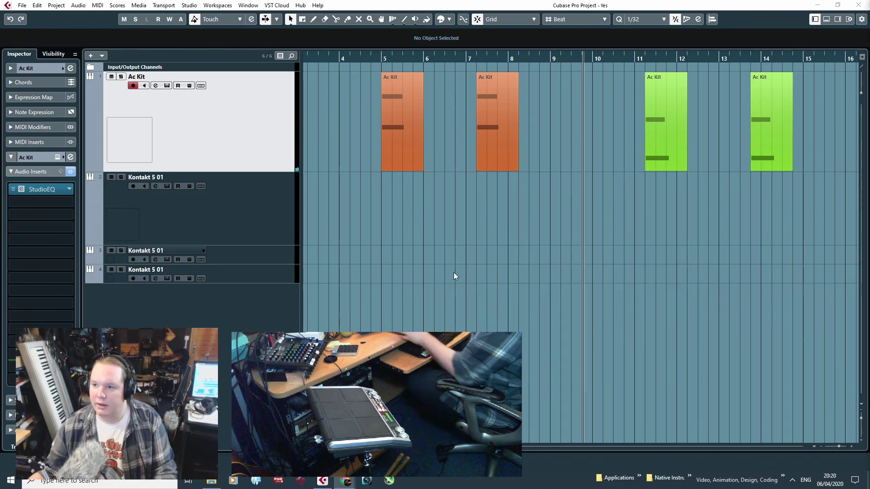
click(464, 309)
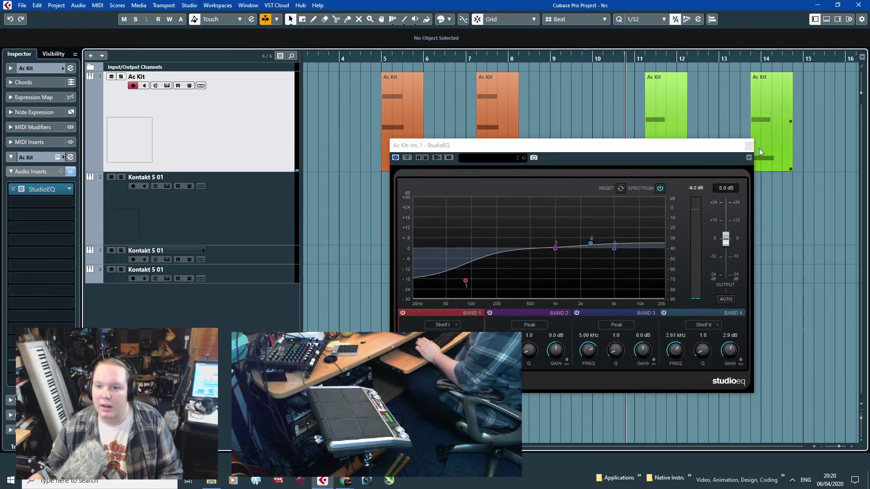
click(749, 145)
Load the Kinetic Metal instrument Dry Ice Chimes into Kontakt on the second track.
key(g)
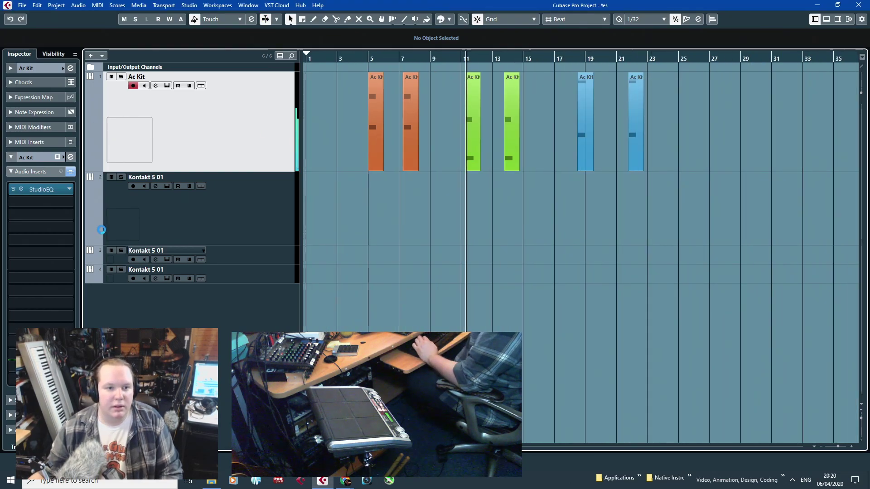
key(Down)
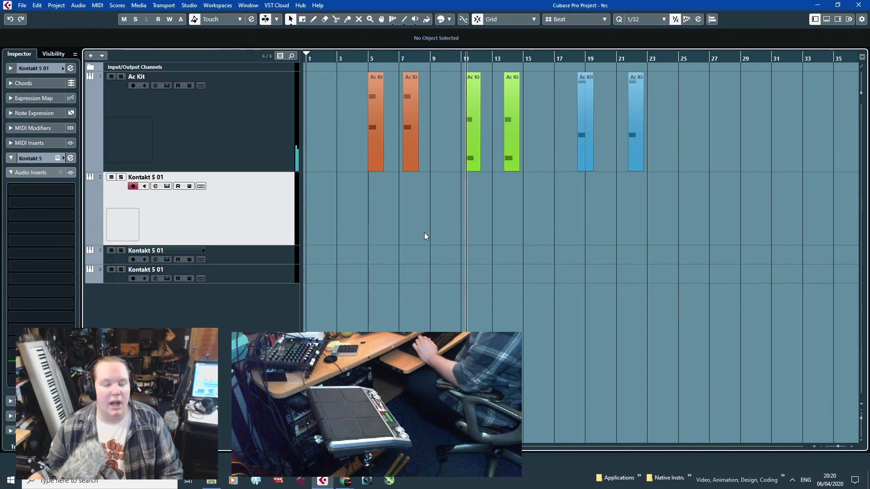
click(11, 69)
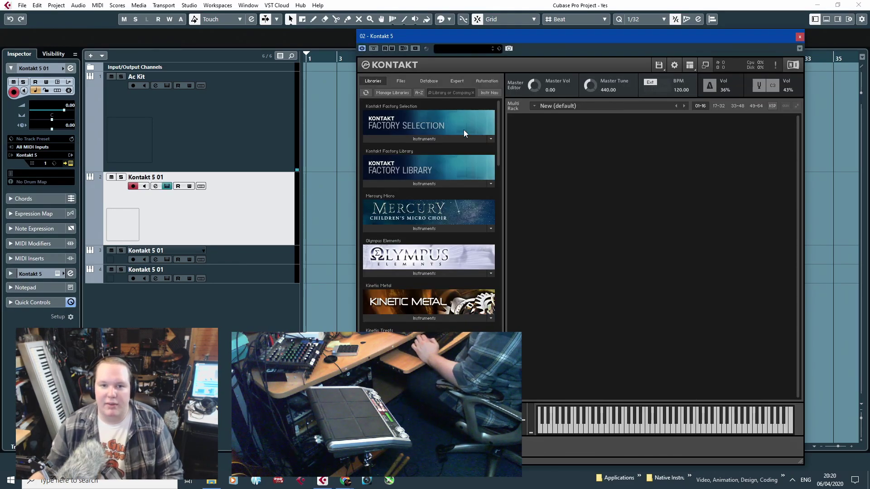
drag(469, 31, 491, 6)
click(458, 293)
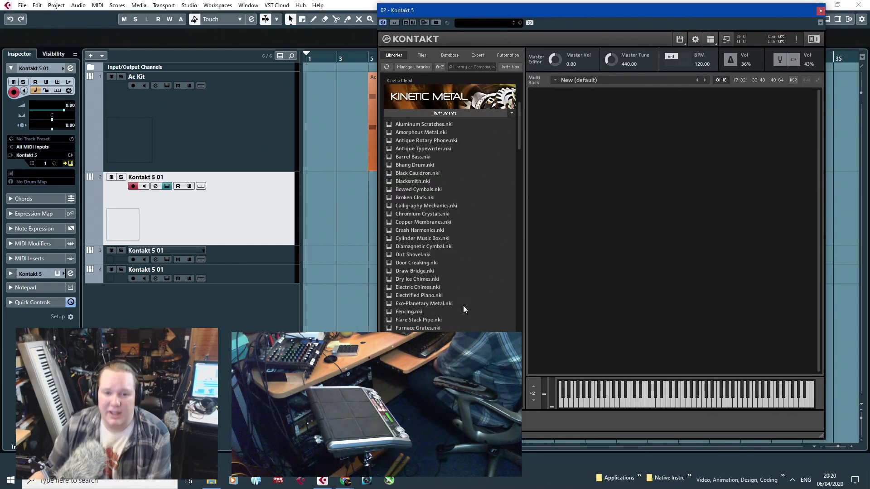
double_click(422, 280)
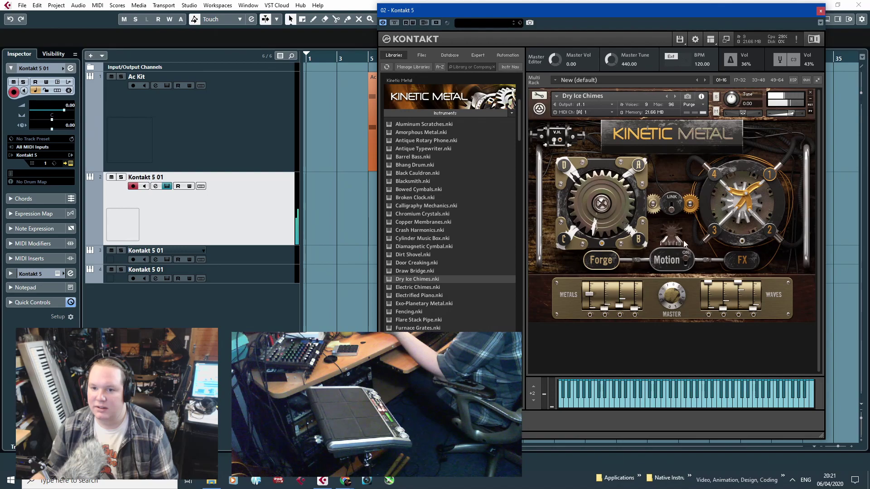
click(820, 11)
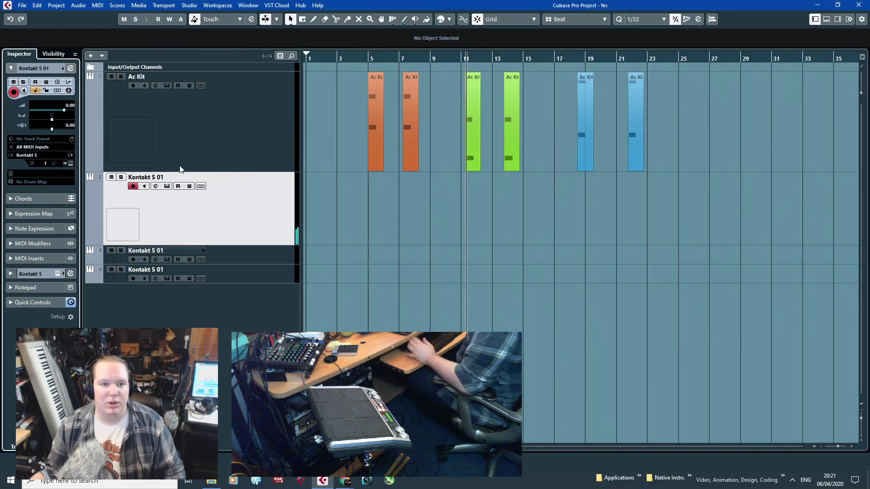
Rename the second track Metal FX and draw a one-bar part on it at bar 5.
scroll(372, 221, up, 2)
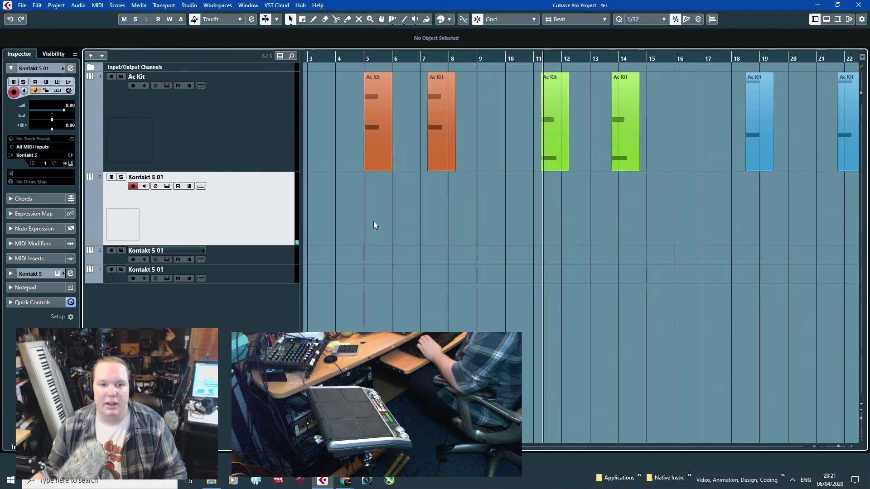
double_click(166, 176)
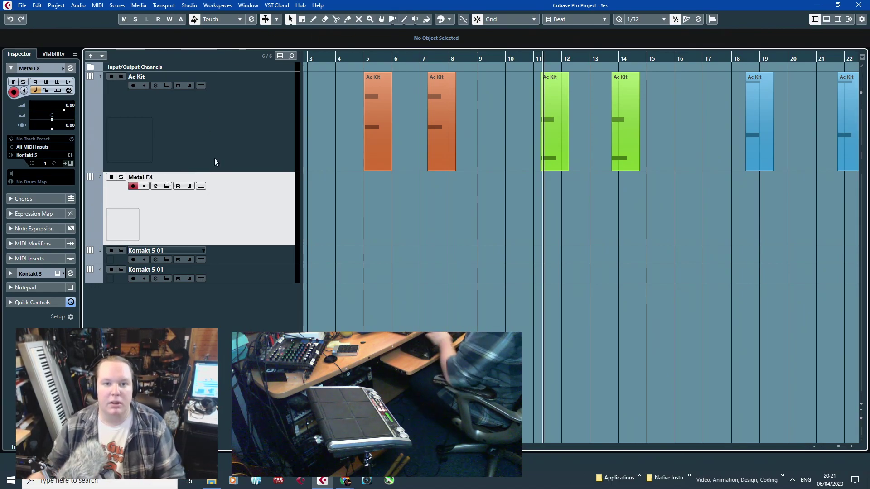
drag(365, 215, 393, 219)
key(1)
scroll(375, 290, up, 4)
click(376, 302)
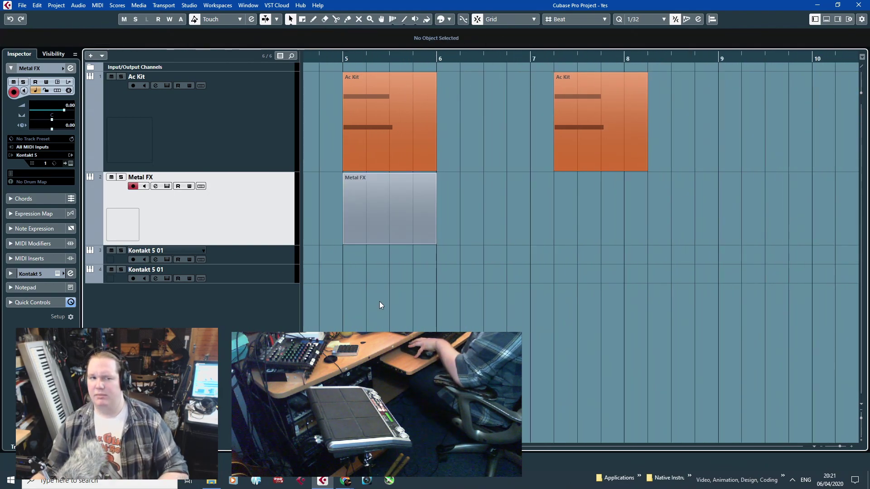
In the Metal FX part, draw a D#2 note from 5.1.1.35 to 5.2.3.32.
double_click(404, 197)
scroll(312, 300, down, 8)
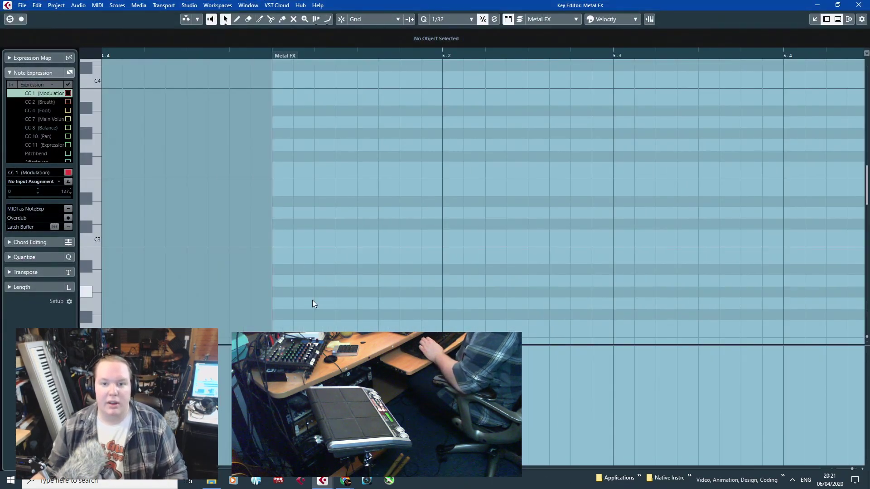
scroll(345, 293, down, 7)
scroll(241, 260, up, 3)
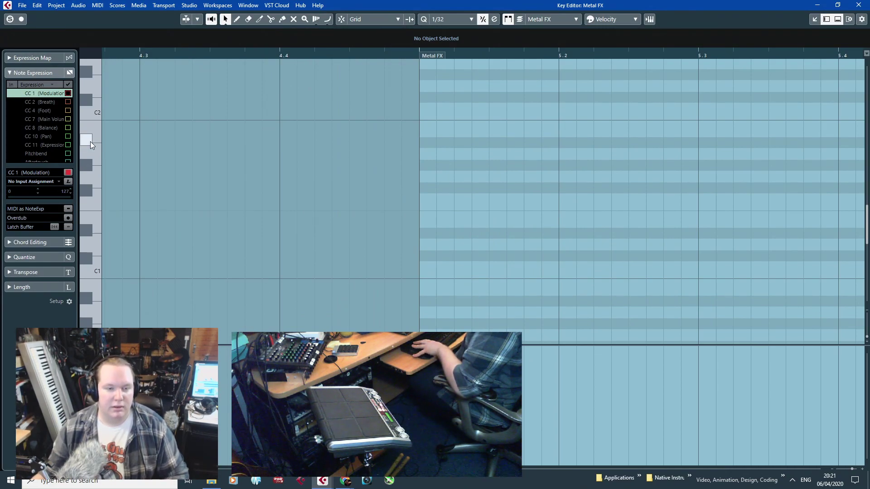
scroll(394, 243, up, 3)
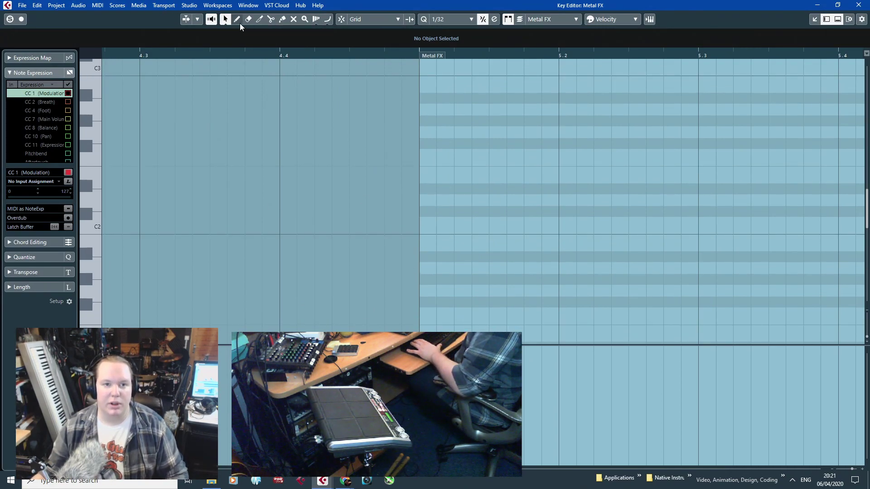
drag(430, 189, 638, 189)
key(1)
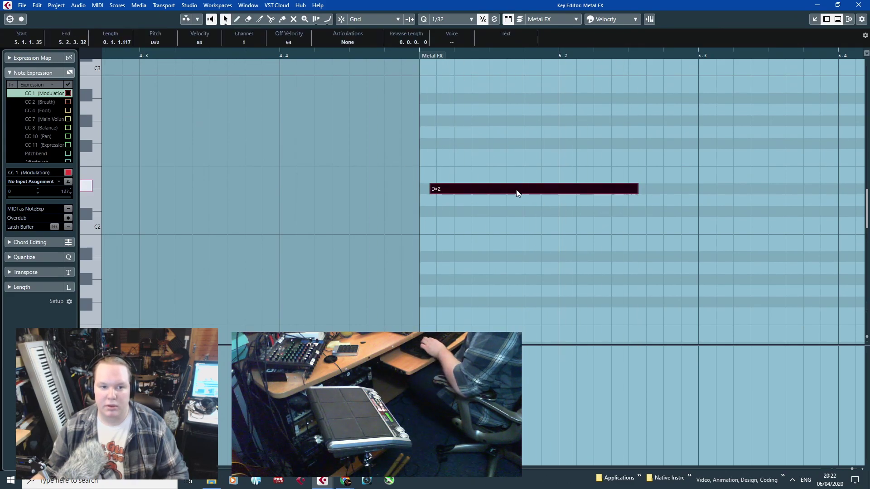
Move the Metal FX note to A#1 at the start of bar 5, lengthen it to nearly fill the bar, and close the Key Editor.
mouse_move(517, 193)
mouse_down()
mouse_move(511, 242)
mouse_move(486, 243)
mouse_move(473, 260)
mouse_up()
click(408, 193)
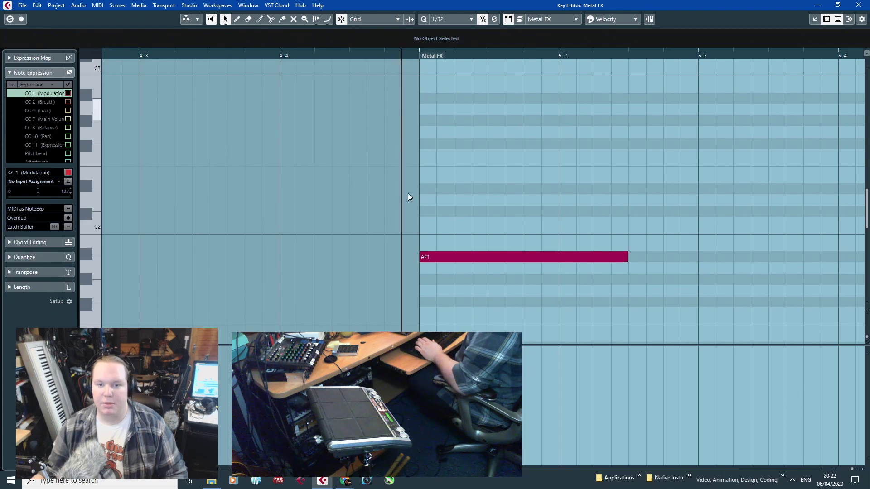
key(g)
key(g)
drag(428, 258, 504, 260)
click(854, 5)
Time-stretch the Metal FX part together with its note to two bars, ending at bar 7.
key(h)
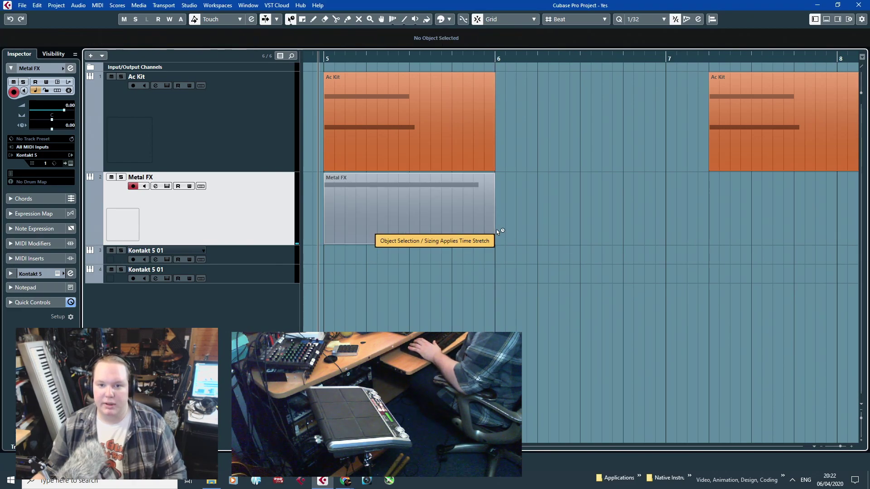
click(493, 242)
drag(494, 242, 666, 243)
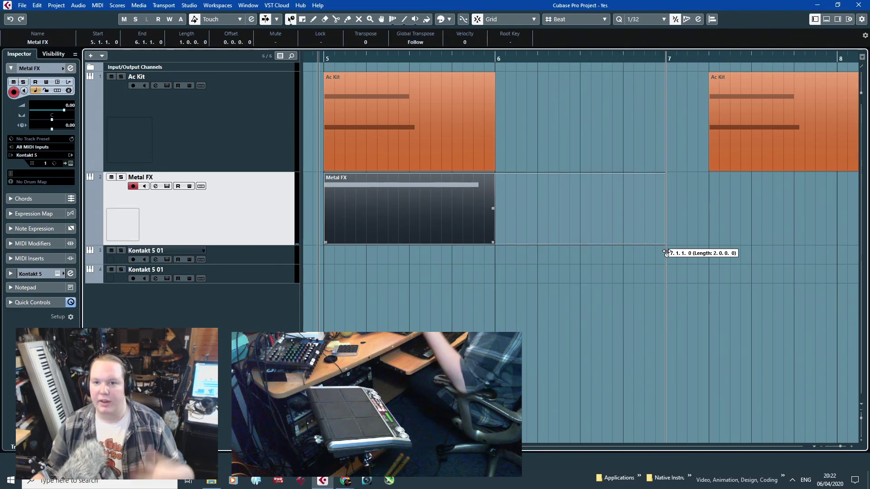
drag(526, 332, 393, 154)
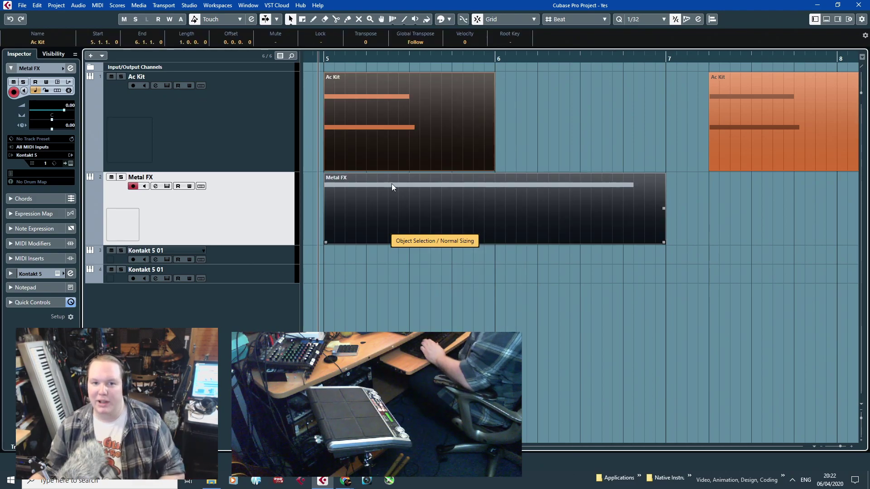
key(g)
click(418, 312)
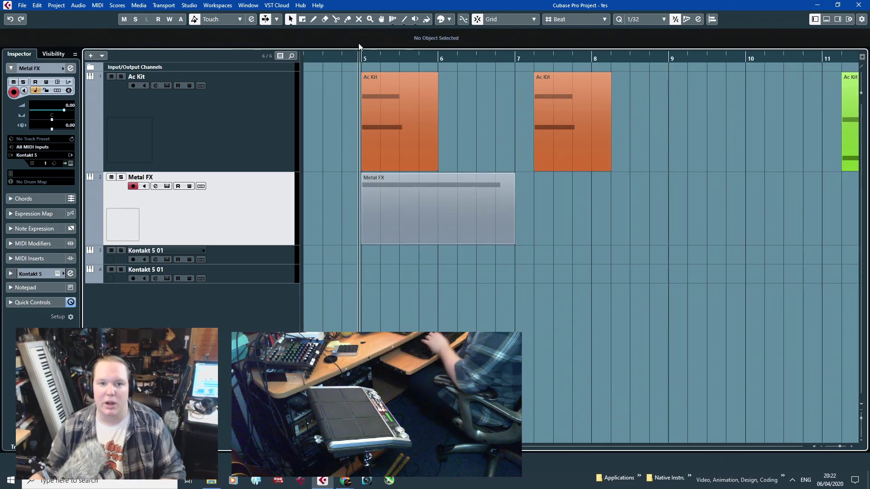
Set the locators from bar 5 to bar 7 and play back the first Ac Kit hit with the Metal FX layer.
alt+click(514, 57)
key(KP_Divide)
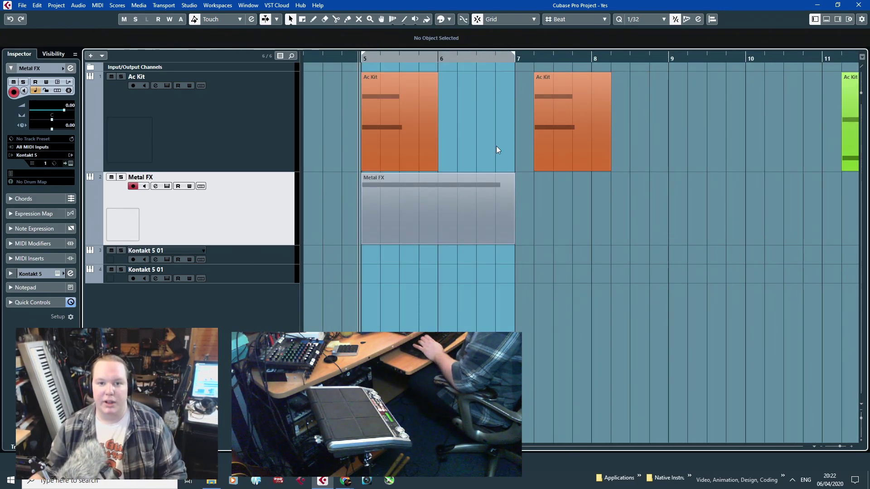
key(space)
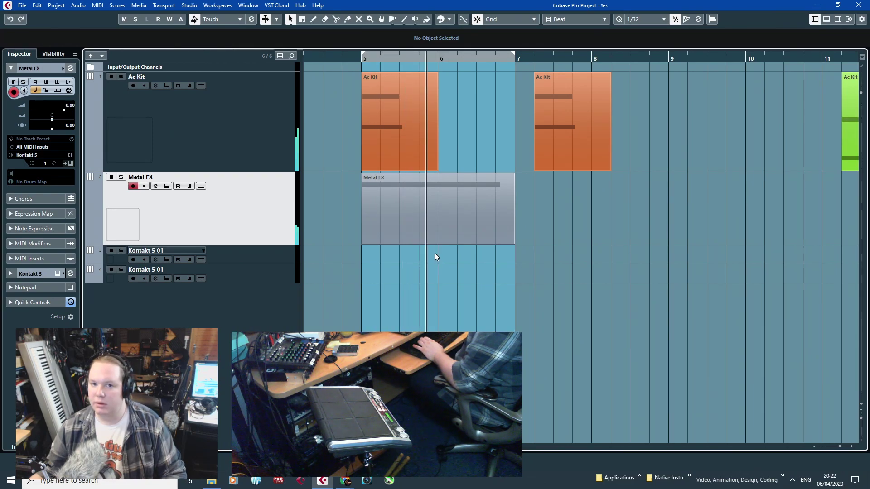
key(g)
key(g)
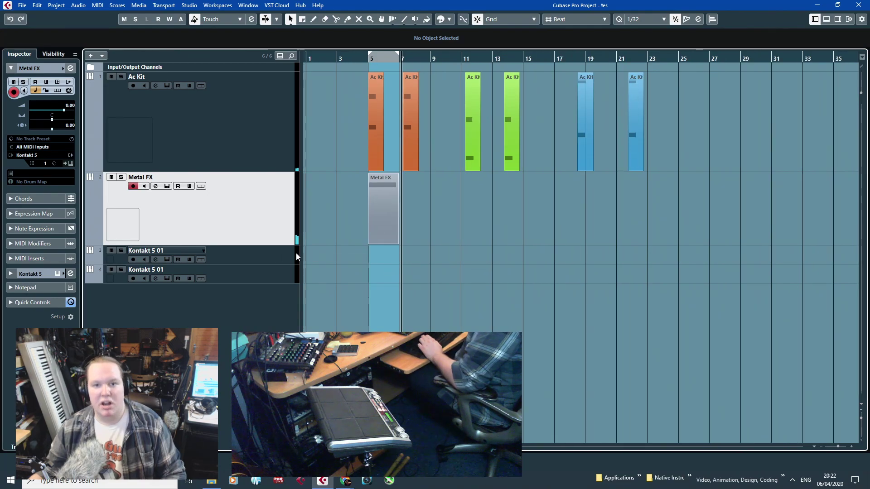
Move the first orange Ac Kit part and the Metal FX part together to bar 3.
key(h)
key(h)
drag(442, 108, 377, 222)
Time-stretch the Metal FX part to four bars so it spans bar 3 to bar 7.
click(442, 242)
click(441, 241)
key(1)
key(1)
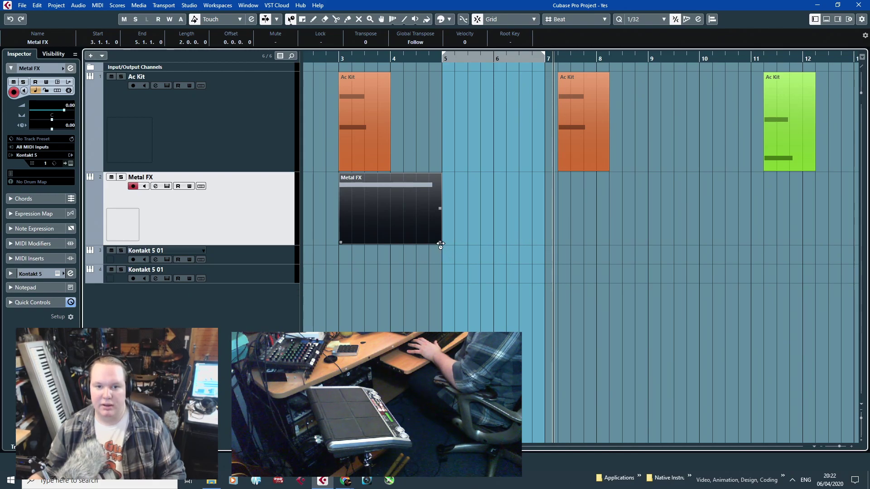
drag(441, 244, 545, 245)
key(1)
click(558, 176)
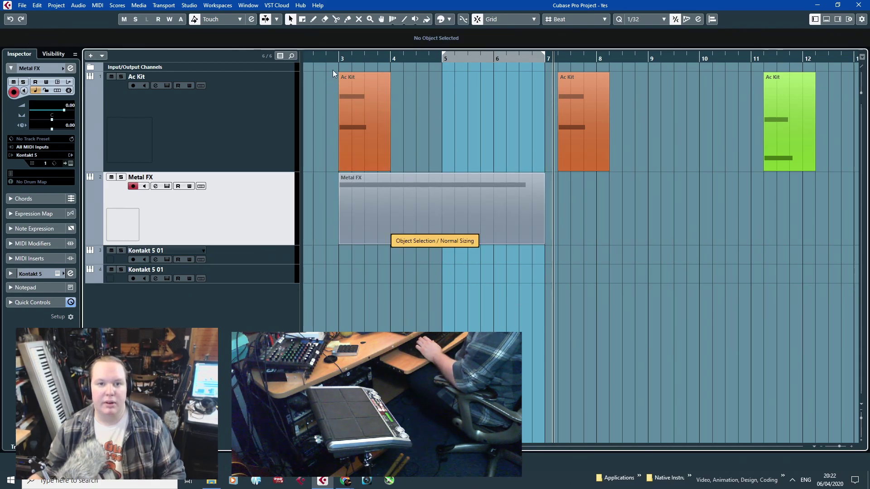
Set a cycle range from bar 3 to bar 7, enable cycling and play the stretched hit.
drag(339, 59, 504, 80)
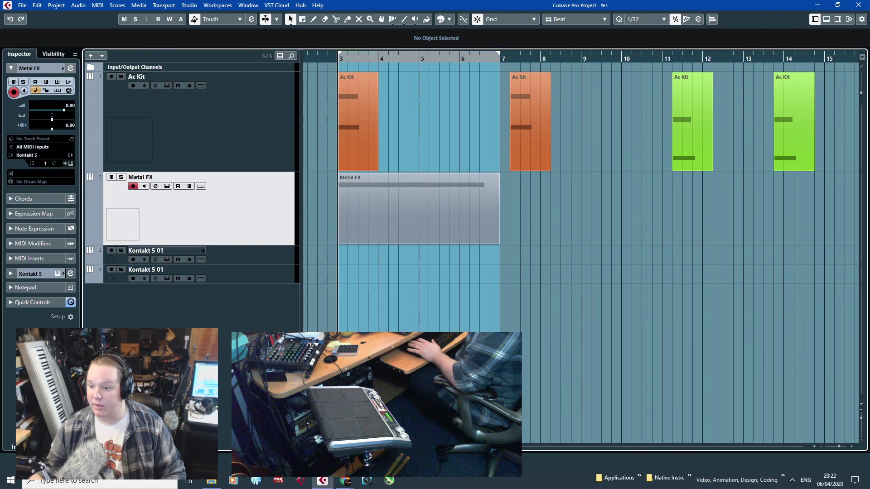
key(KP_Divide)
key(space)
key(h)
drag(420, 338, 361, 288)
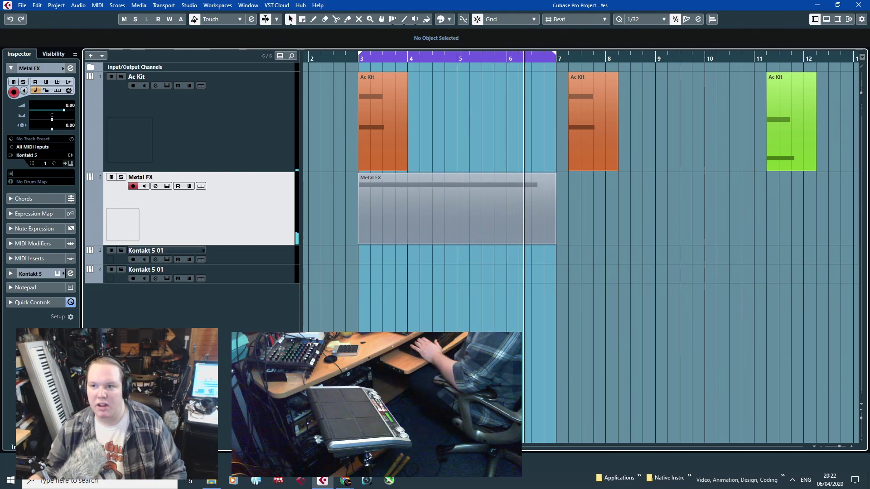
Open the Metal FX part for note editing and shorten the A#1 note to end at 5.1.2.60.
key(alt+Tab)
click(384, 232)
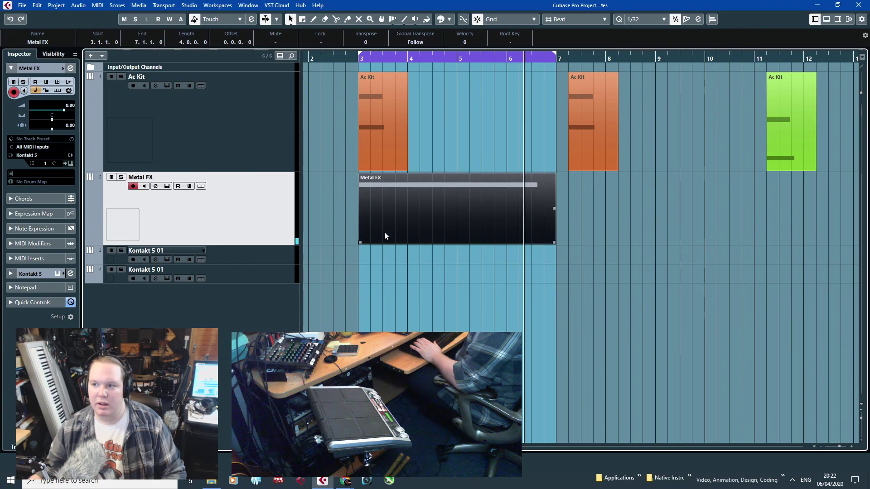
double_click(404, 219)
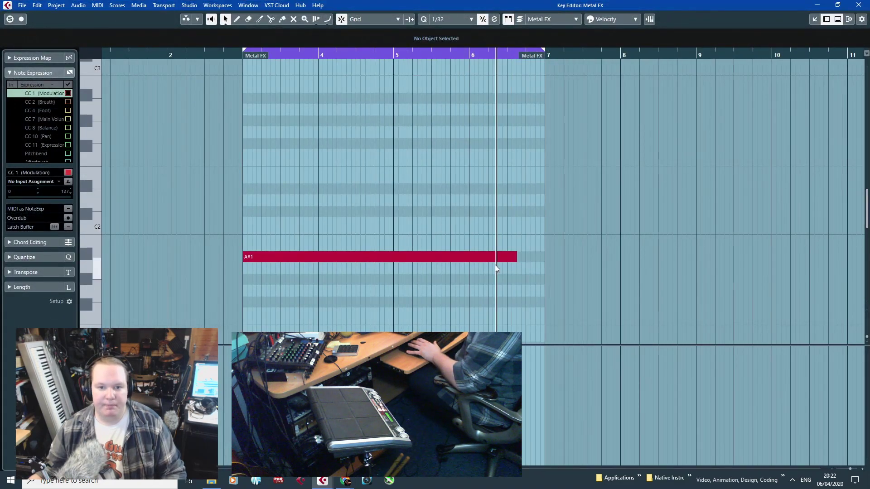
drag(512, 256, 401, 257)
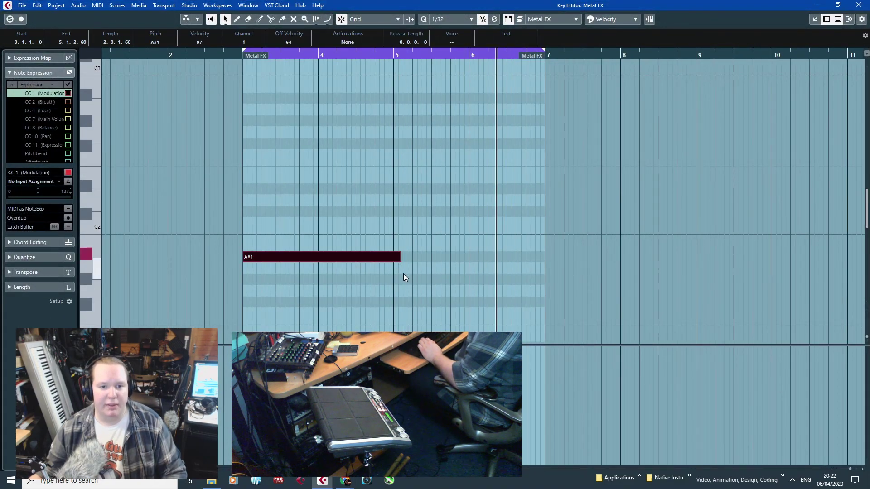
Duplicate the A#1 note, move the copy to A#2 at 3.1.1.0, extend it to 5.2.2.60 and close the Key Editor.
scroll(431, 205, down, 3)
key(ctrl+d)
key(h)
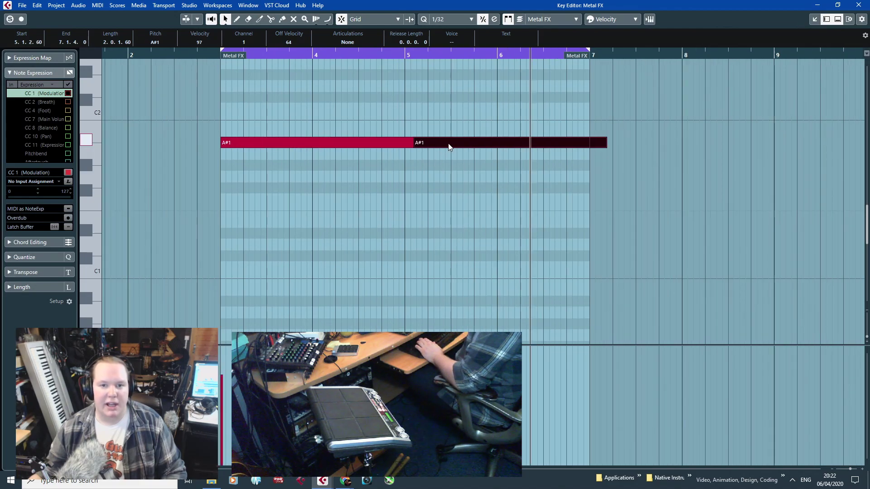
scroll(449, 147, up, 3)
drag(437, 258, 249, 100)
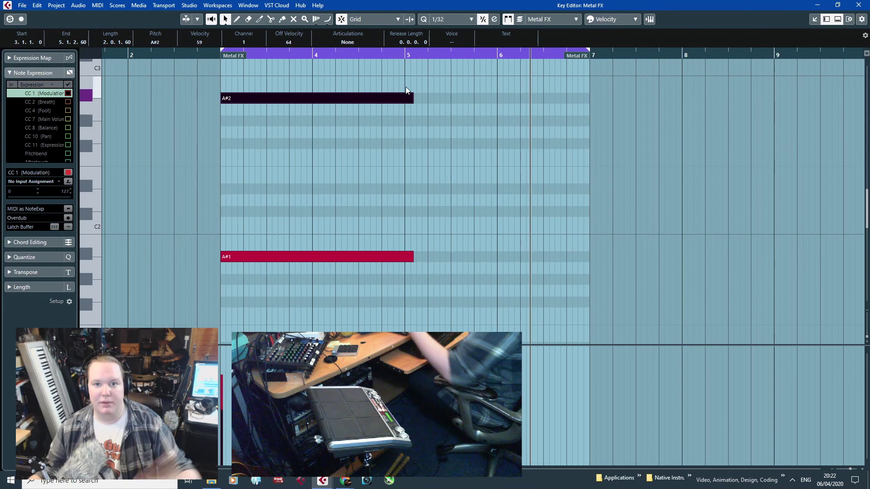
click(414, 98)
drag(415, 98, 439, 100)
key(ctrl+z)
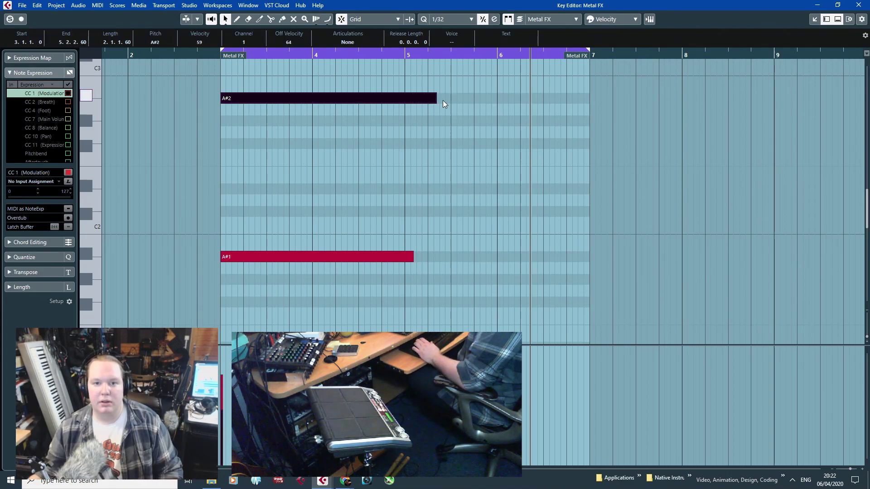
click(859, 7)
Show the Metal FX volume automation and draw a curved fade-in from the start of bar 3 to about the middle of the bar.
click(88, 241)
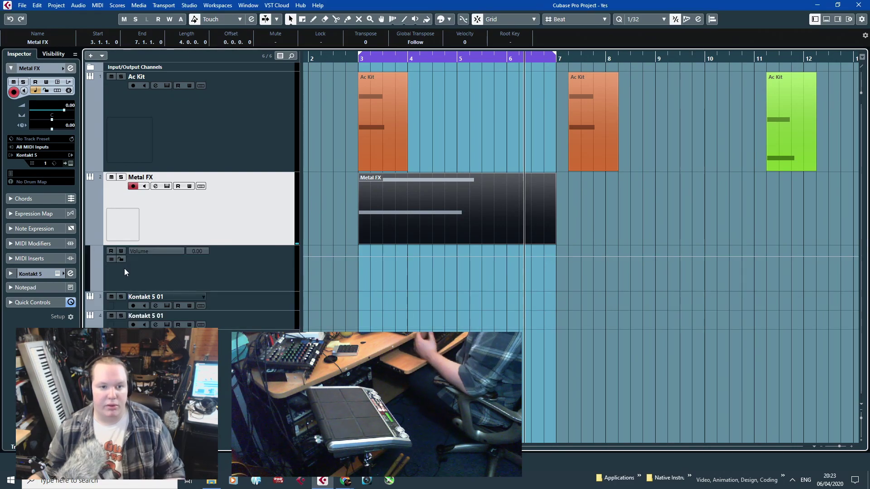
click(344, 276)
scroll(344, 276, up, 4)
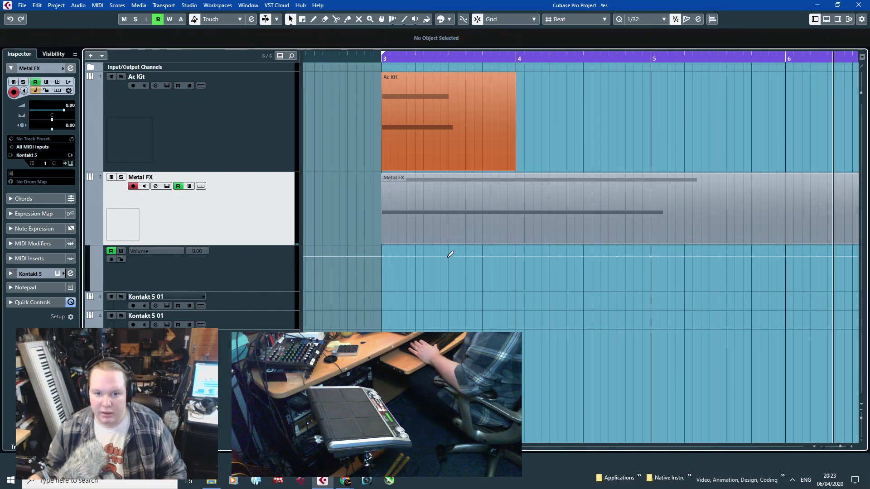
mouse_move(450, 254)
mouse_down()
mouse_move(381, 289)
mouse_move(415, 265)
mouse_up()
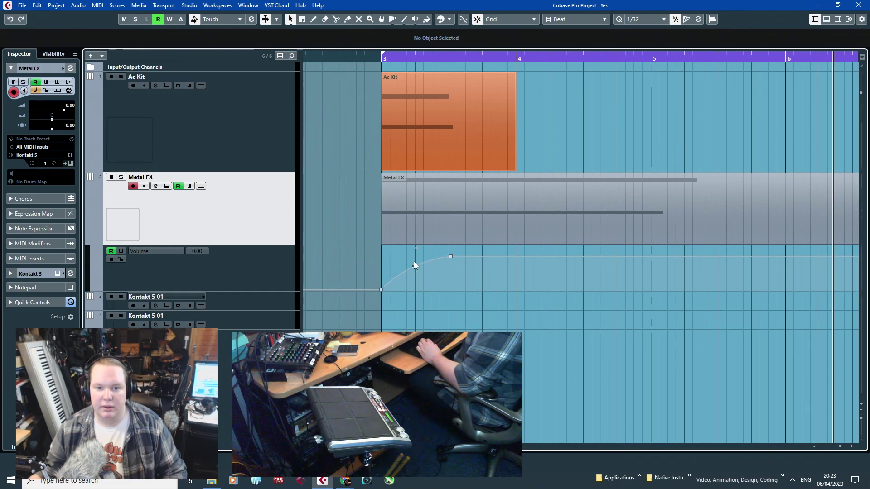
During playback, move the fade-in's end point to 4.1.1.0 at -2.66 and raise its start point at bar 3 to -21.7.
click(379, 56)
key(space)
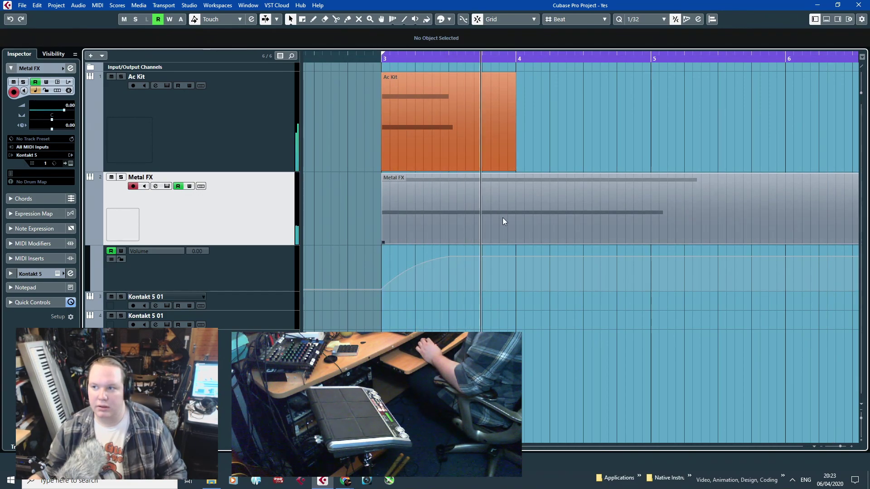
drag(452, 260, 512, 265)
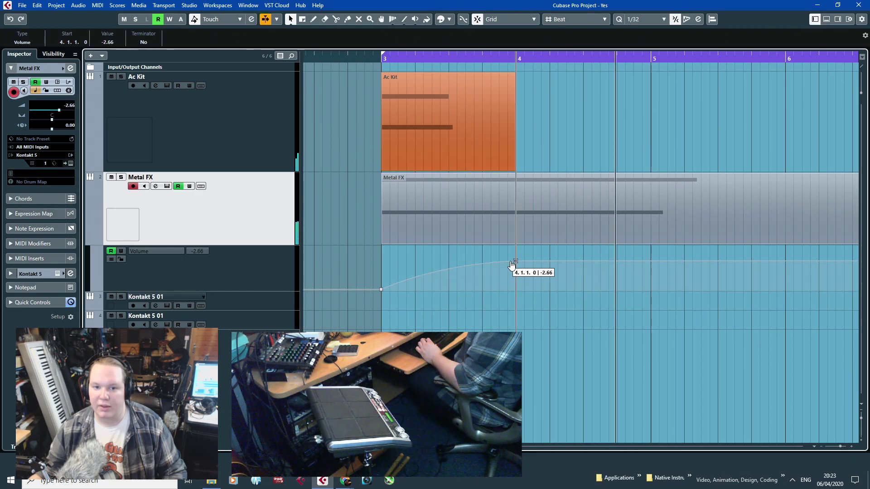
click(379, 57)
scroll(348, 281, down, 3)
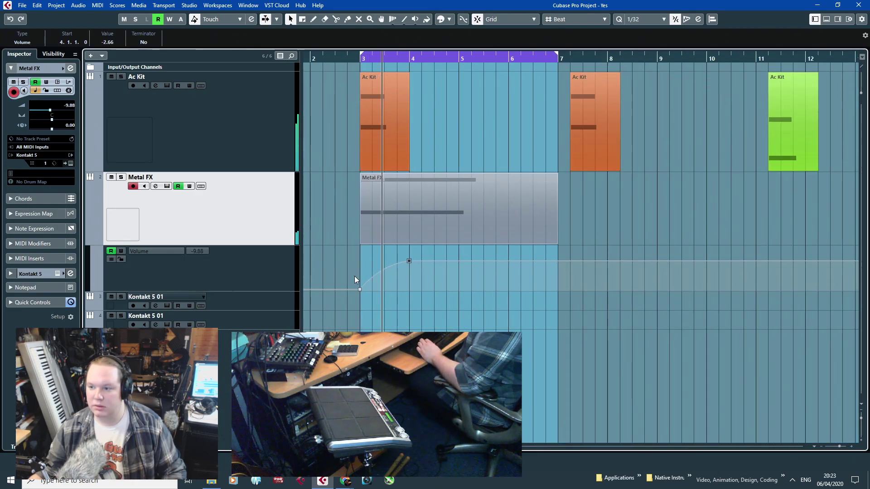
drag(359, 289, 360, 280)
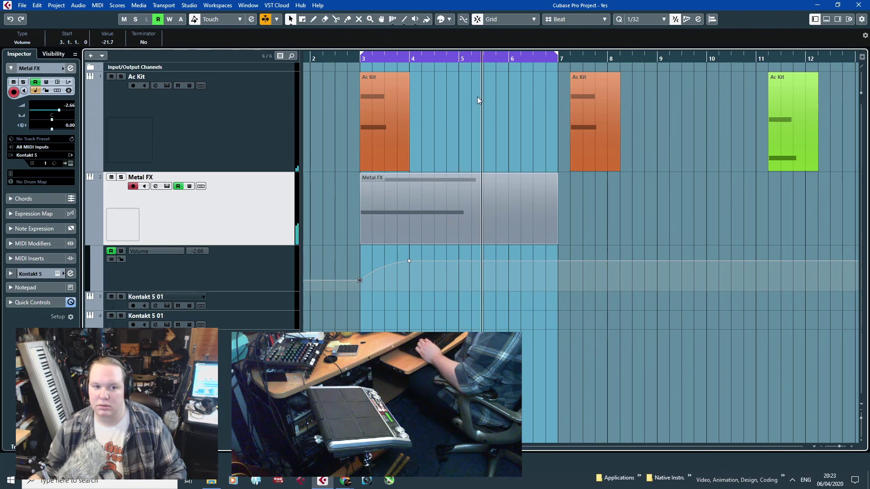
Shorten both Metal FX notes together so A#1 ends just before bar 5 and A#2 shortly after it, and close the Key Editor.
double_click(471, 214)
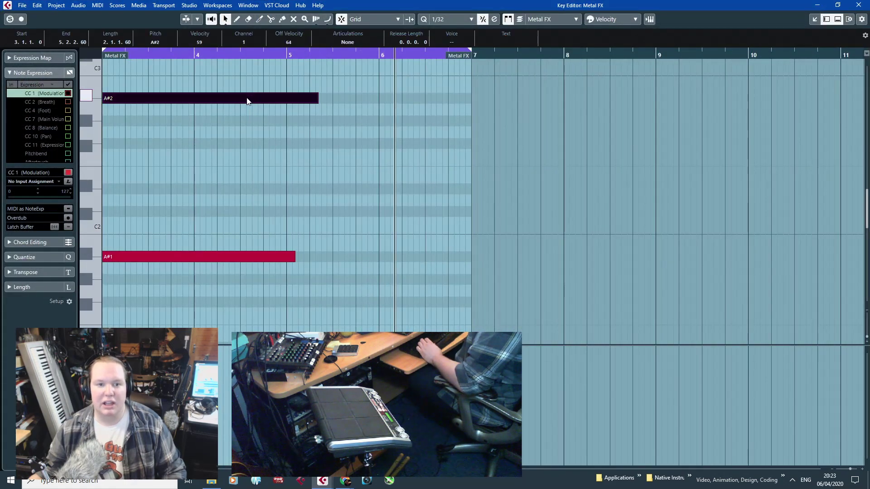
drag(259, 77, 328, 312)
drag(293, 254, 277, 255)
click(711, 96)
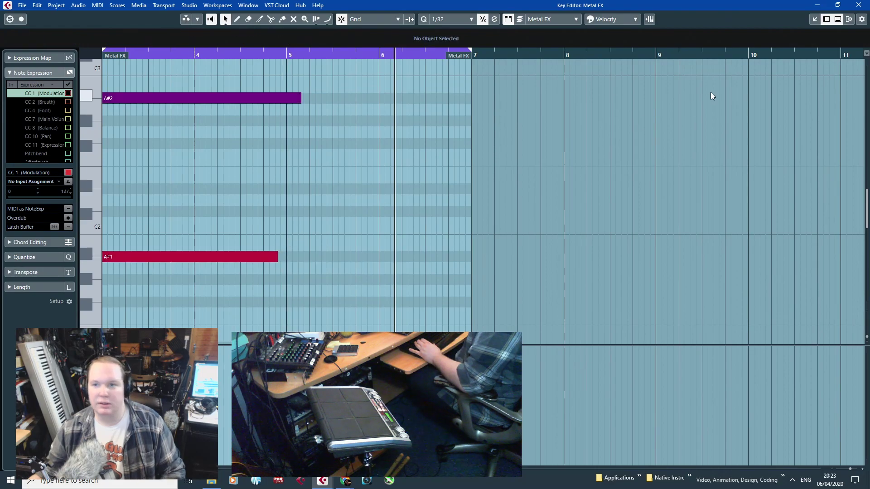
click(859, 5)
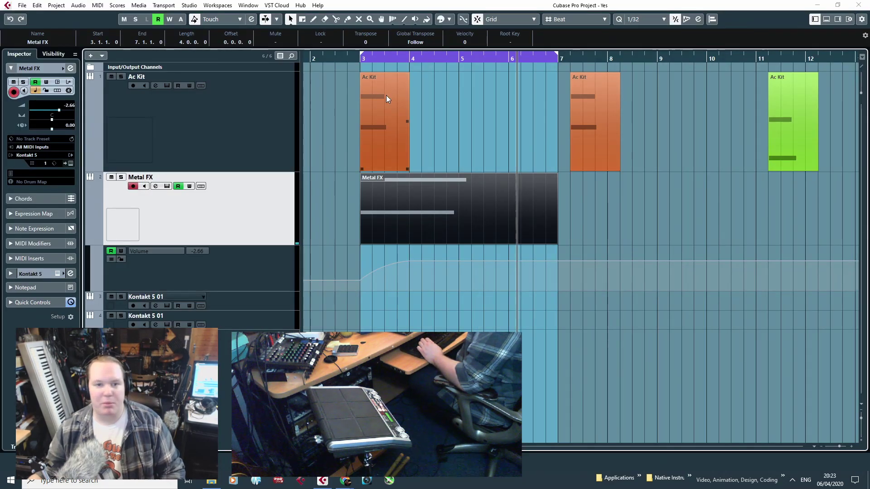
During playback, raise the fade-in's start point at bar 3 to -18.1 and move its end point to 4.2.1.0 at -0.87.
scroll(339, 243, up, 4)
click(369, 234)
key(space)
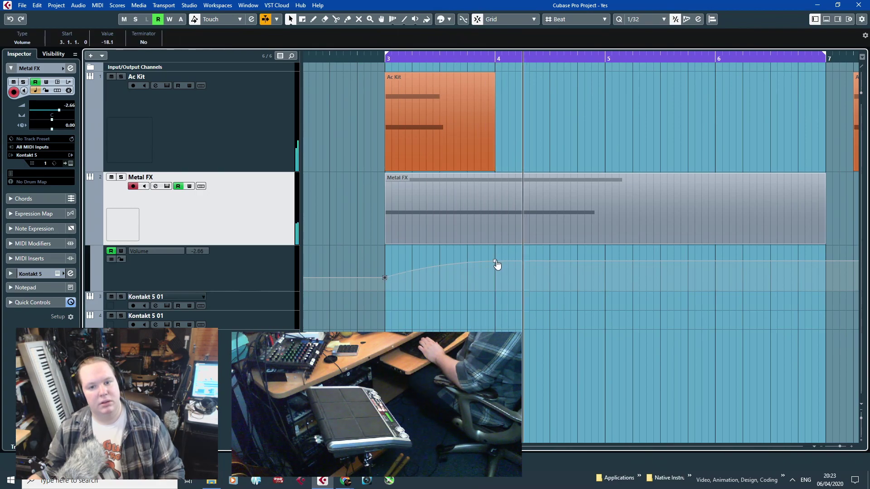
drag(496, 262, 515, 262)
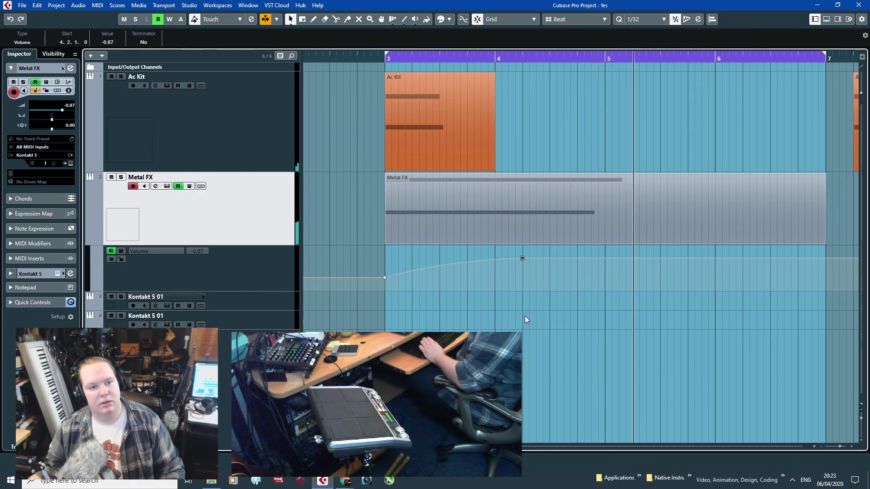
Open the Metal FX track's Kontakt instrument and audition Dry Ice Chimes against the volume fade-in, clear of the arrangement.
key(g)
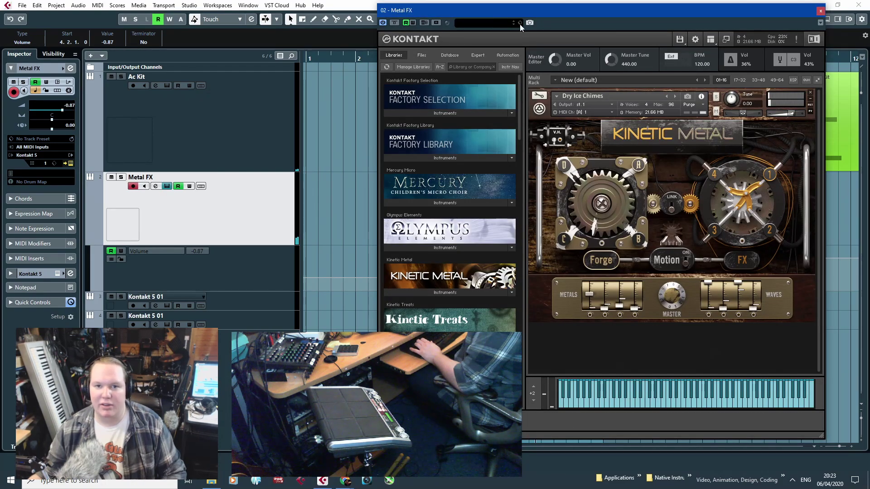
drag(535, 8, 641, 48)
key(space)
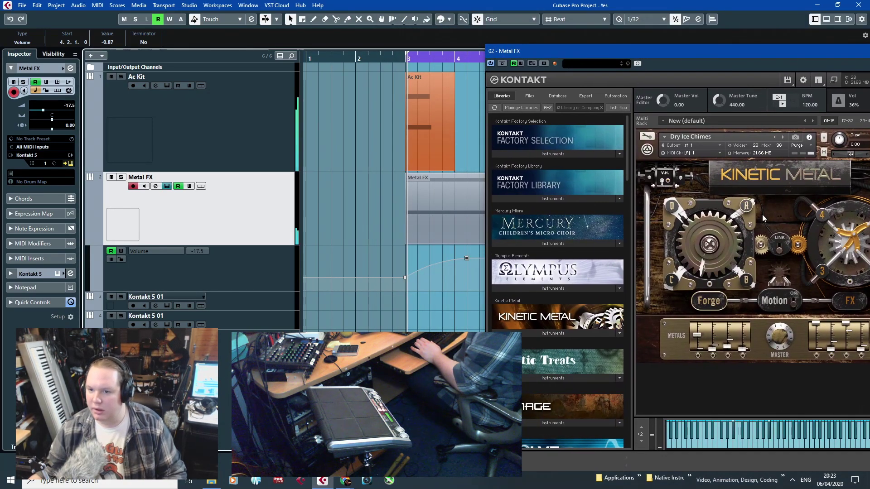
drag(701, 52, 552, 43)
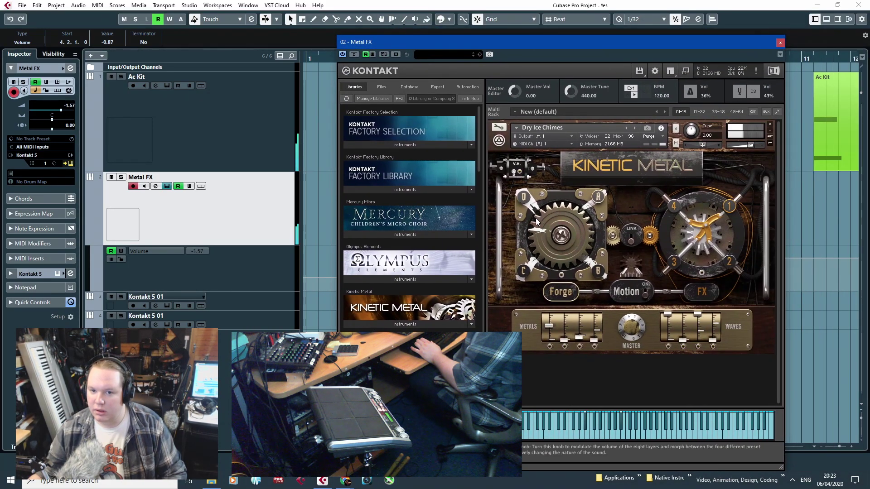
drag(395, 42, 691, 49)
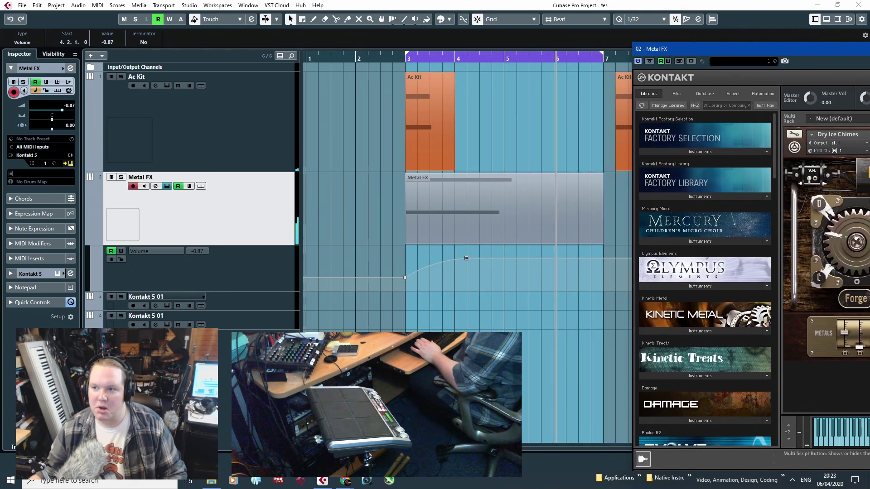
click(580, 304)
key(h)
key(space)
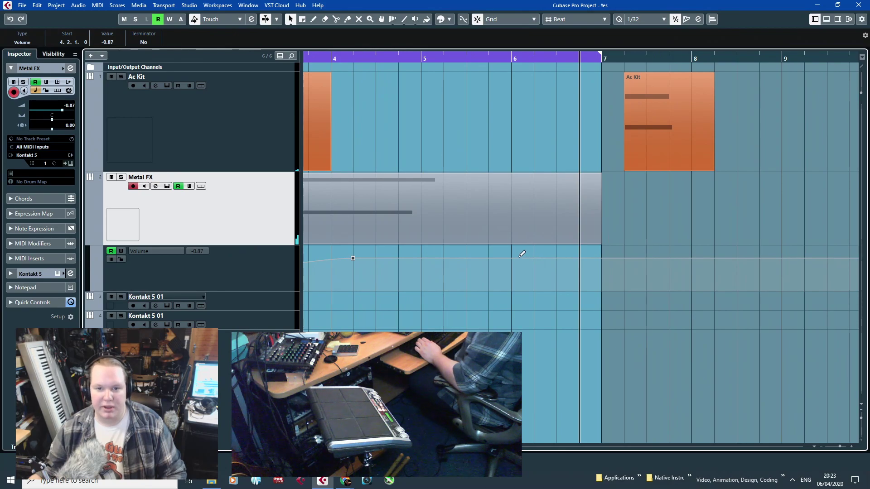
Draw a curved fade-out on the Metal FX volume lane from bar 6 down to -∞ at 7.1.1.0 and audition it.
drag(602, 259, 602, 300)
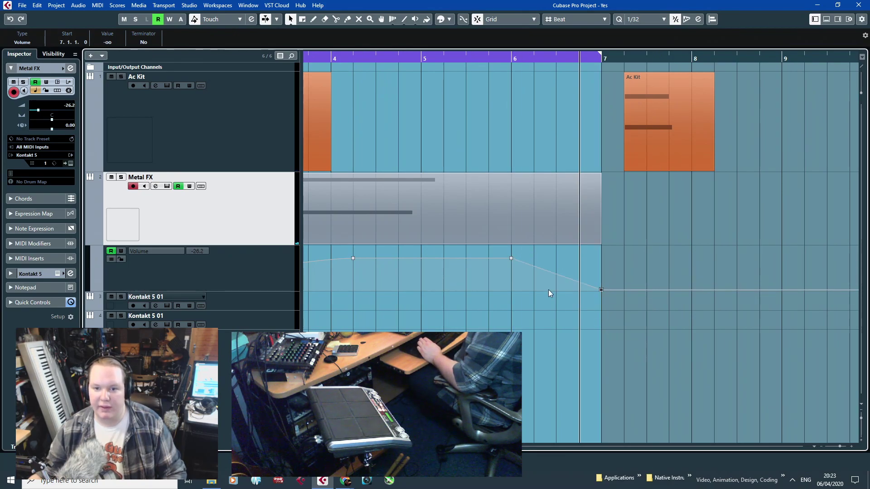
scroll(550, 290, up, 2)
scroll(550, 311, down, 3)
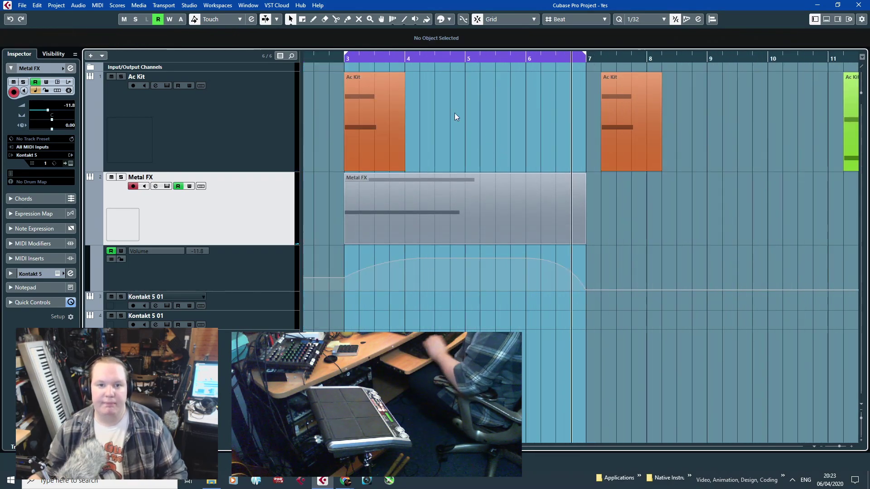
key(space)
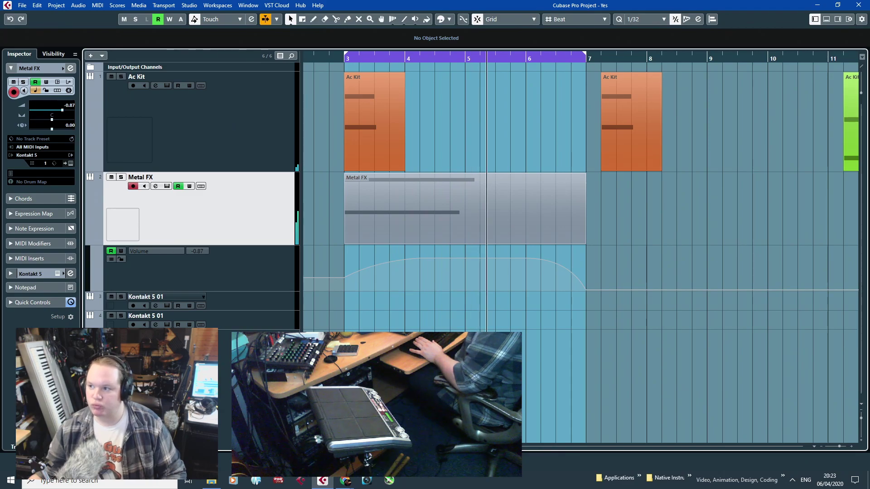
key(space)
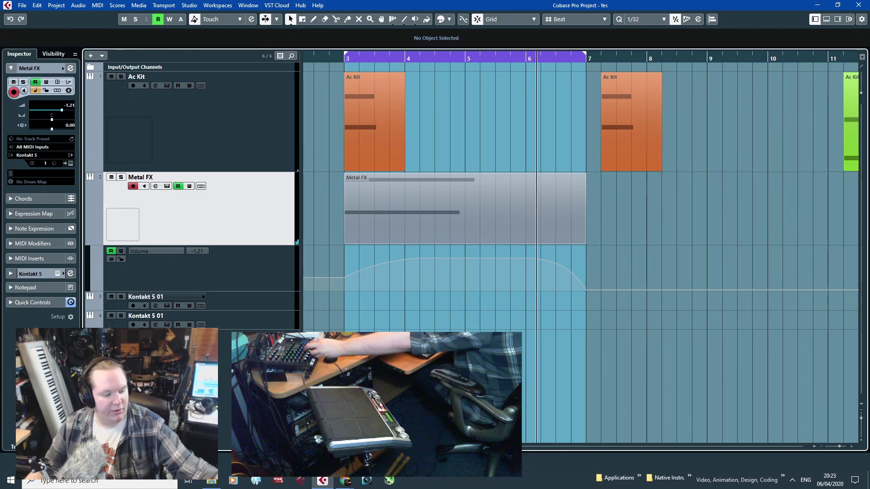
Set the Ac Kit track's volume to -4 and audition the balance from just before bar 3.
click(334, 60)
click(165, 109)
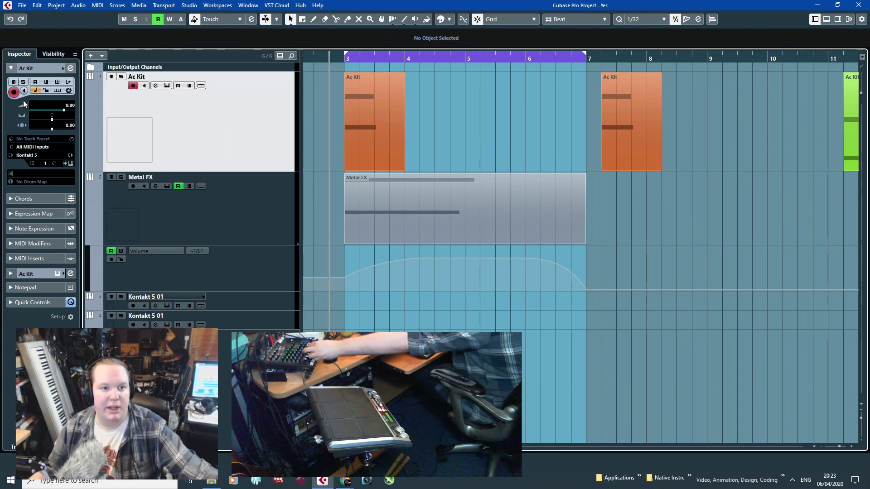
click(59, 105)
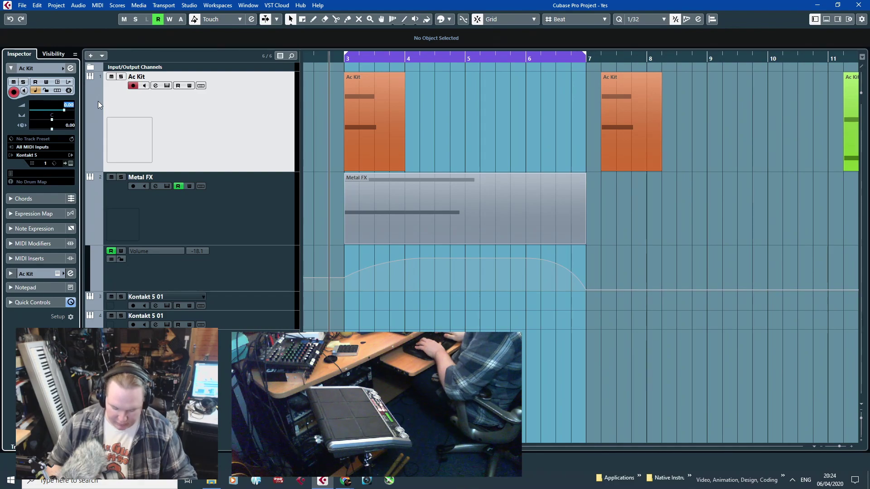
text(-4)
key(Return)
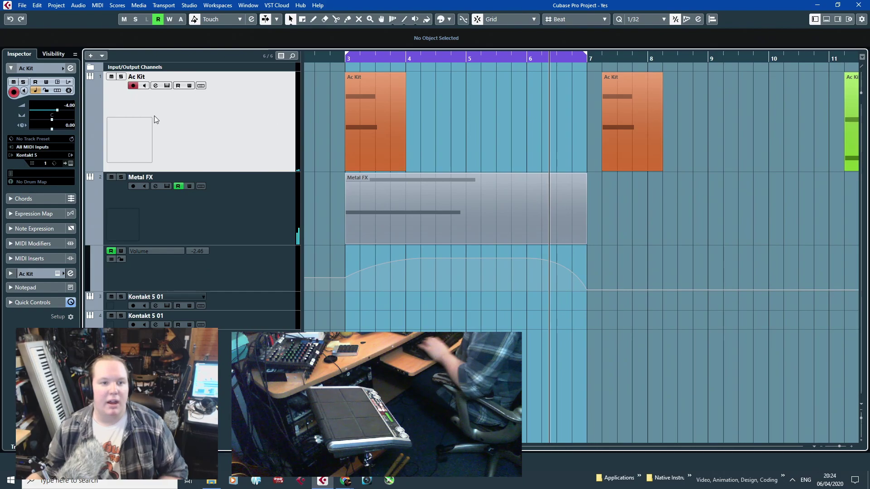
Add a stereo StudioEQ effect track and pull its band 1 low shelf down to about 58 Hz at -23.3 dB.
click(70, 164)
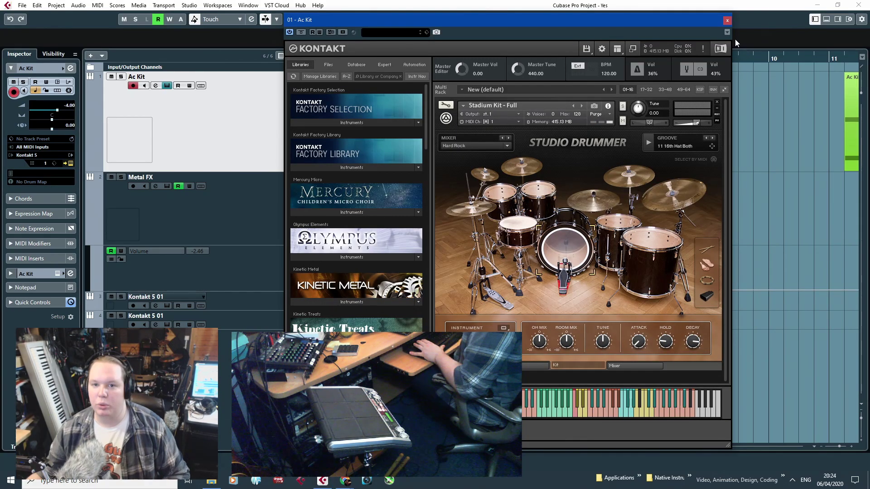
click(728, 20)
right_click(272, 309)
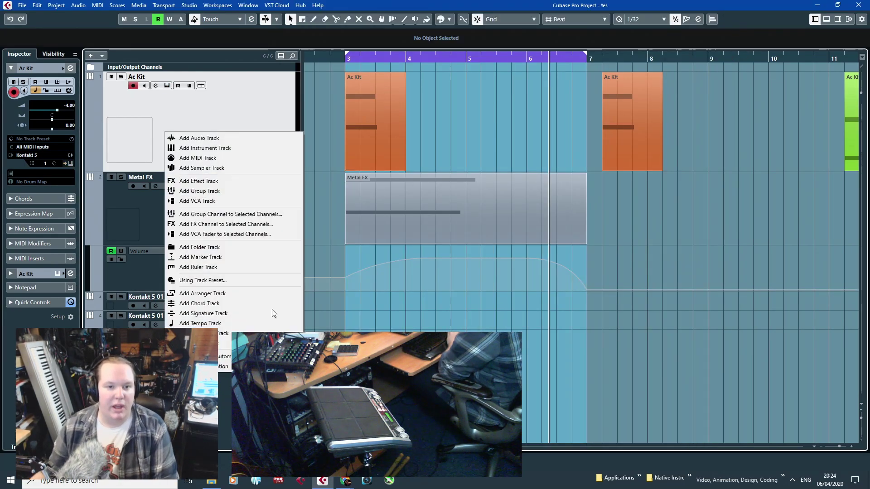
click(246, 182)
click(321, 216)
click(296, 238)
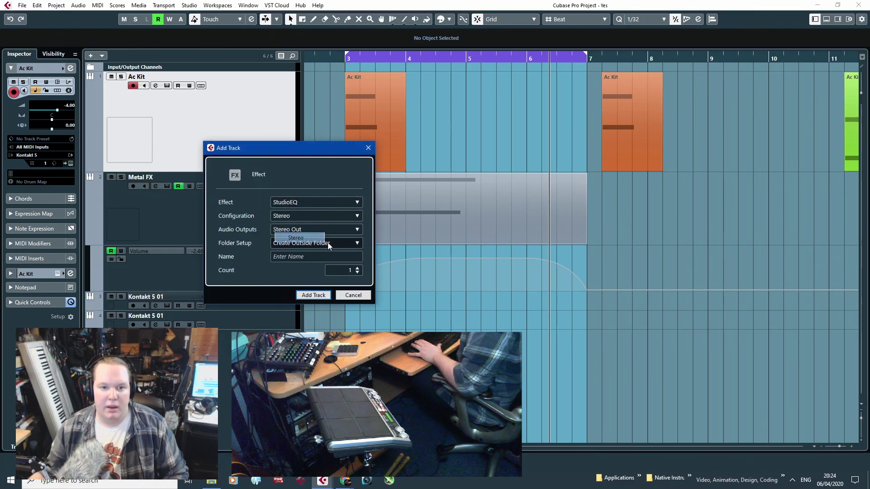
click(313, 295)
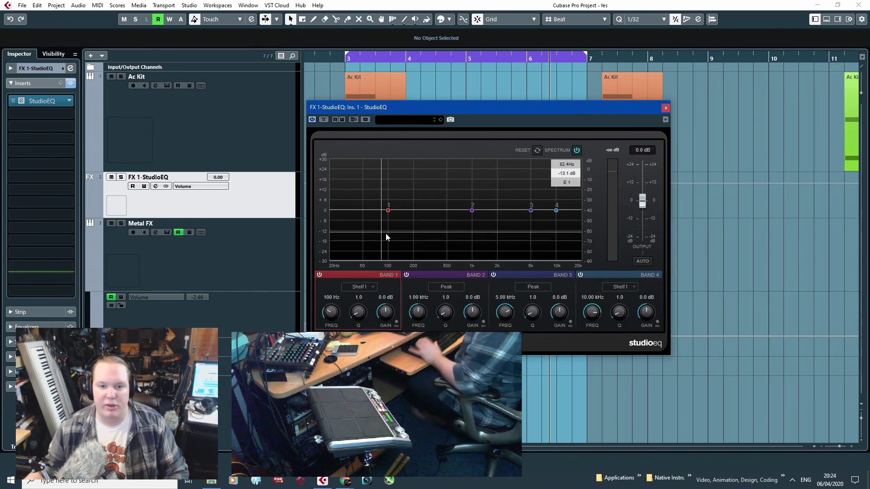
drag(388, 210, 371, 253)
click(301, 96)
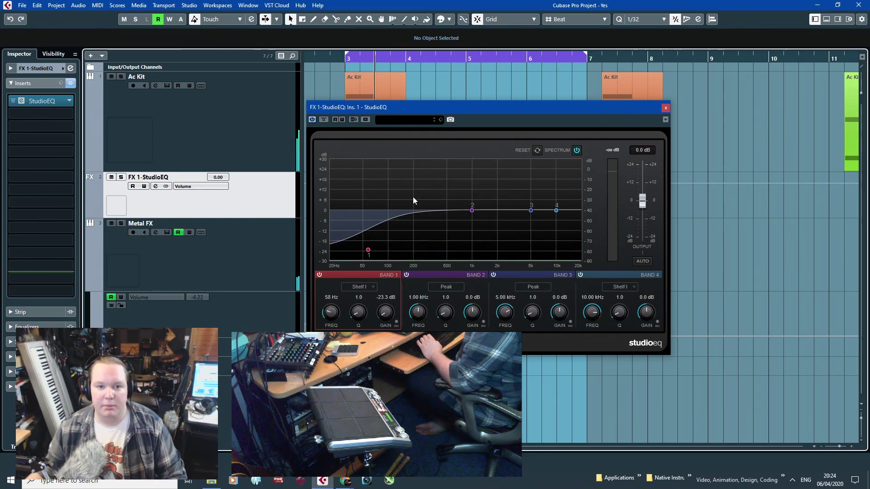
Route an audio send from the Ac Kit track to FX 1-StudioEQ at a level of -4.
click(217, 131)
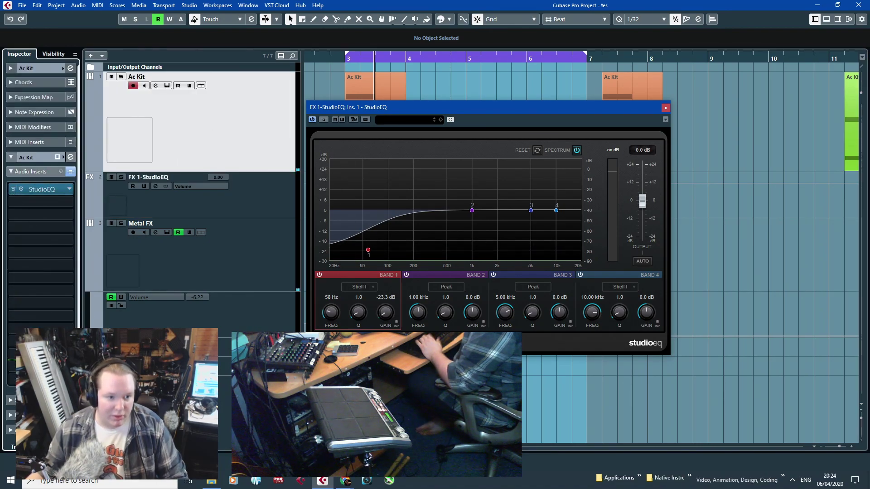
click(11, 403)
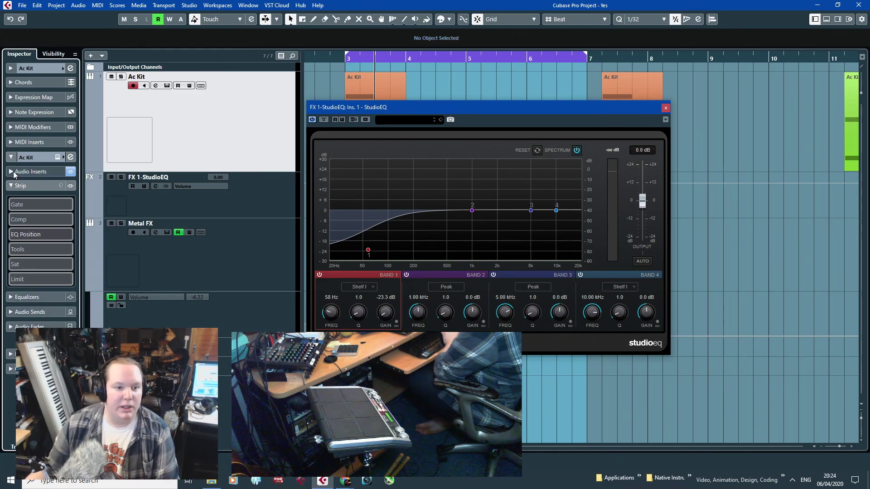
click(30, 312)
click(42, 234)
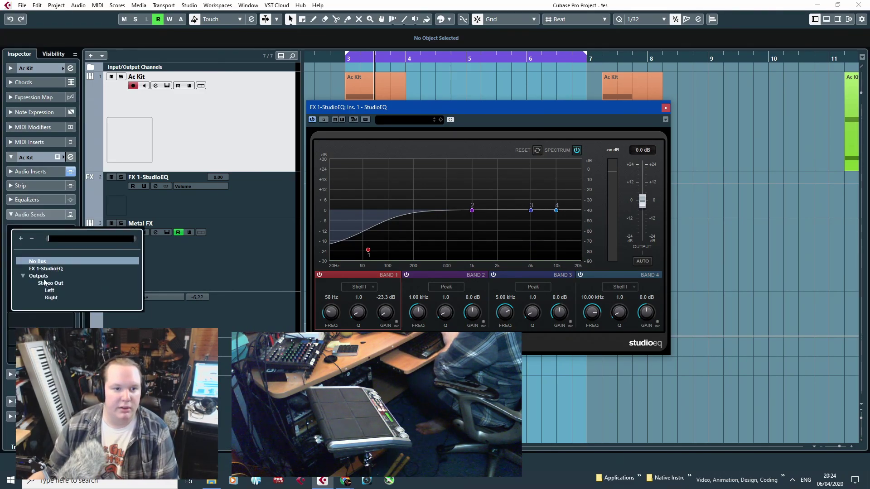
click(46, 269)
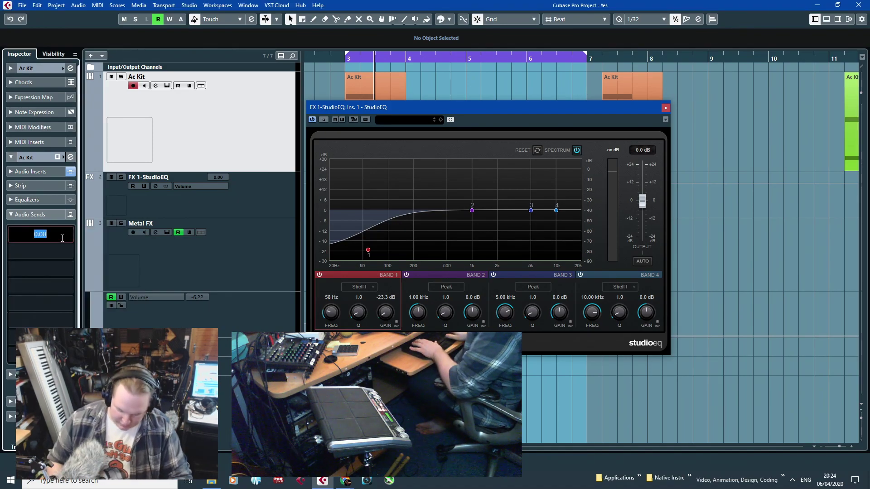
click(150, 205)
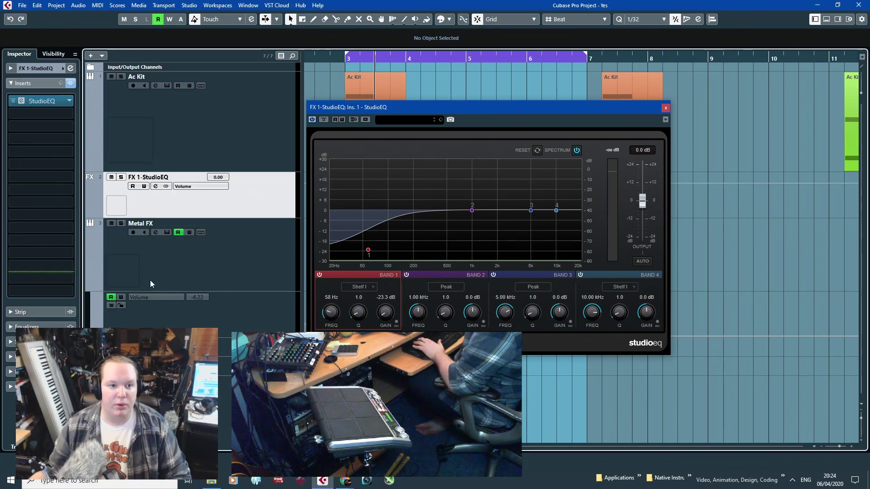
Route an audio send from the Metal FX track to FX 1-StudioEQ at a level of -4.
click(206, 257)
click(70, 234)
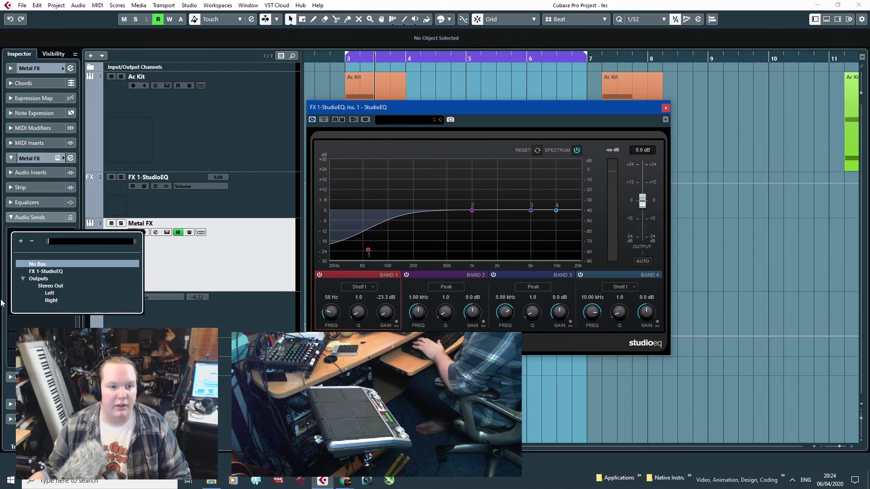
click(45, 271)
click(66, 236)
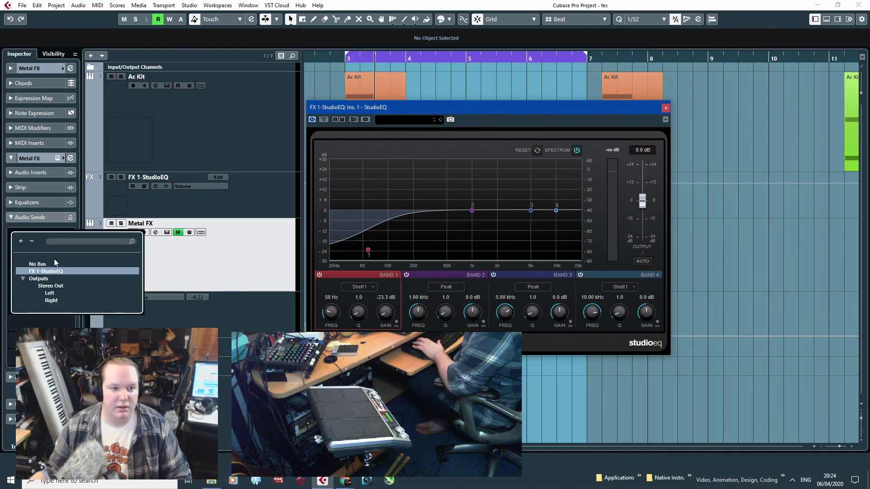
click(51, 271)
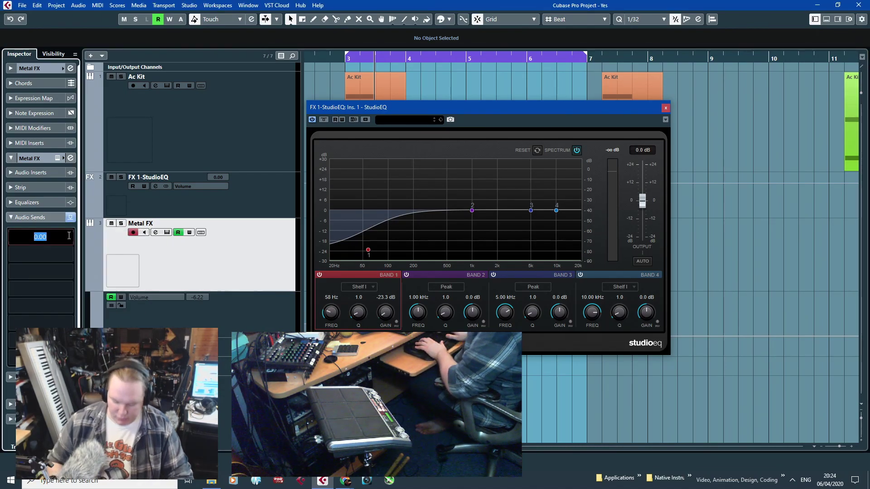
text(-4)
key(Return)
Move the FX 1-StudioEQ track below Metal FX, then set EQ band 1 to 69 Hz at -24.0 dB during playback and close the EQ.
click(206, 141)
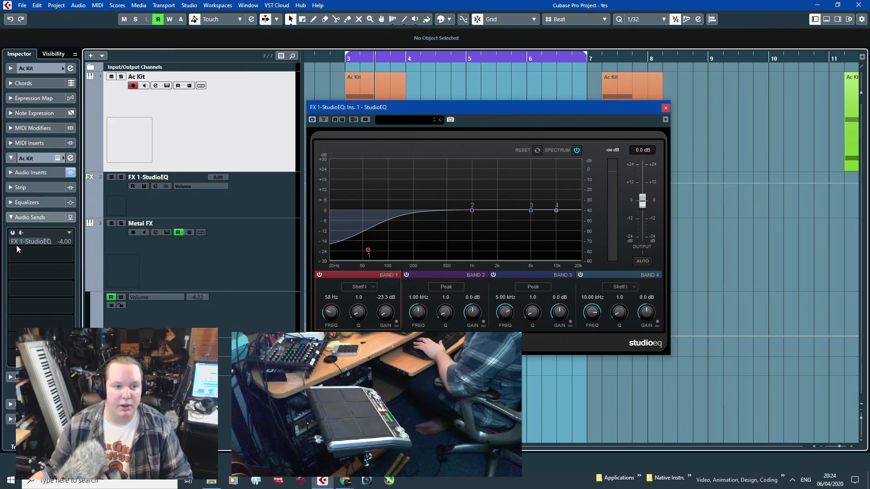
drag(219, 200, 235, 281)
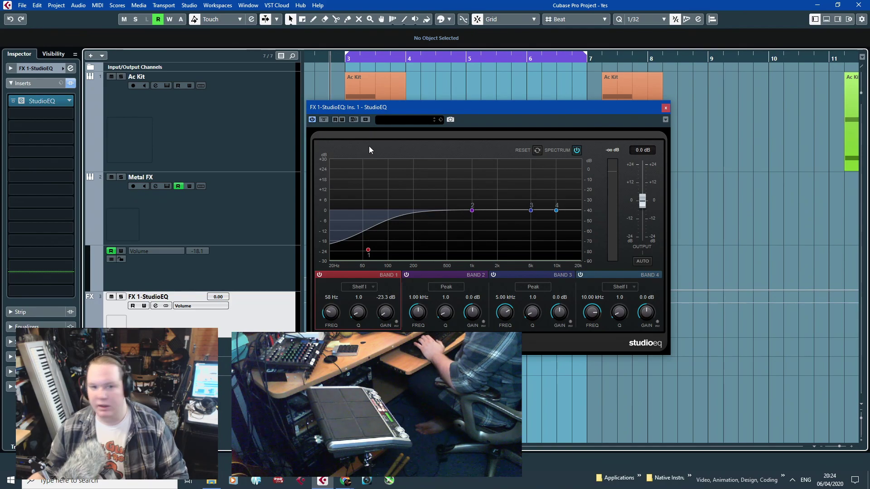
key(space)
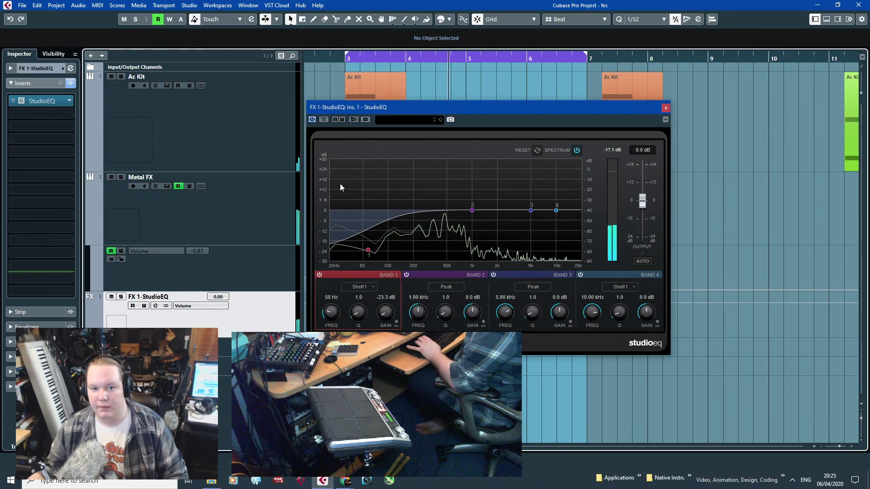
drag(368, 250, 376, 259)
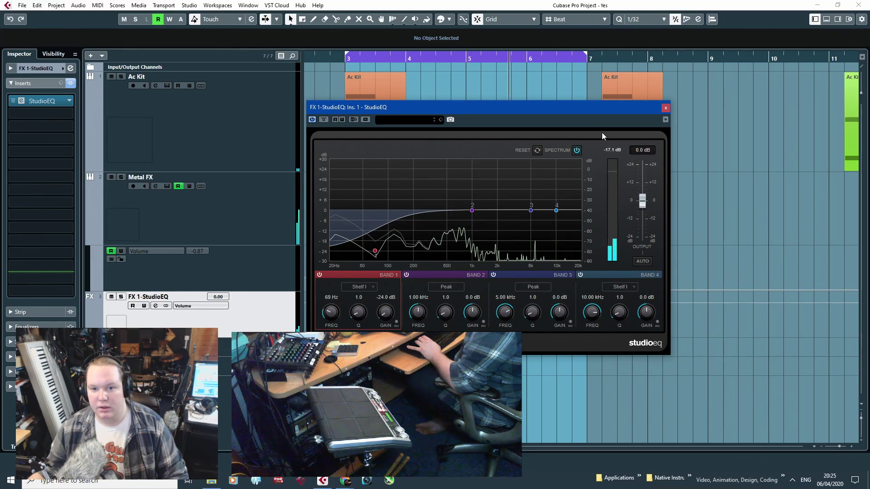
drag(659, 109, 664, 107)
click(671, 106)
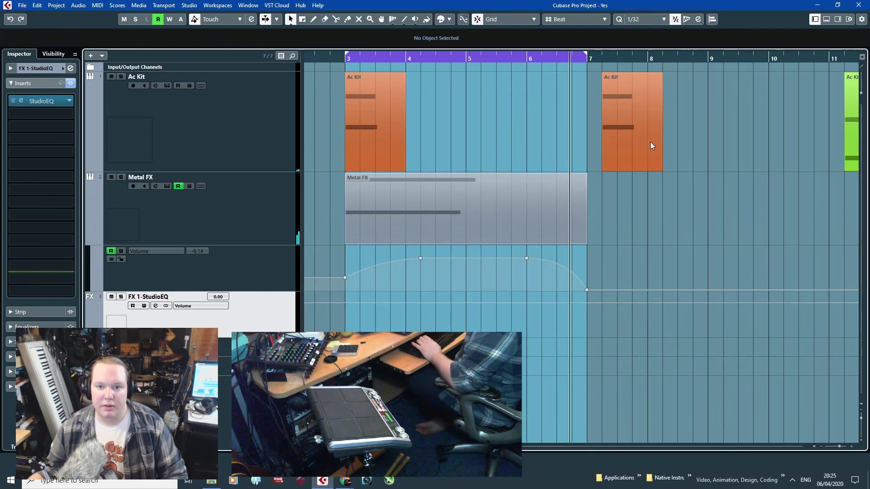
Automate a curved volume fade-out on FX 1-StudioEQ from -0.20 at 6.1.1.0 to -∞ at 7.1.1.0 and return the playhead before bar 3.
click(526, 303)
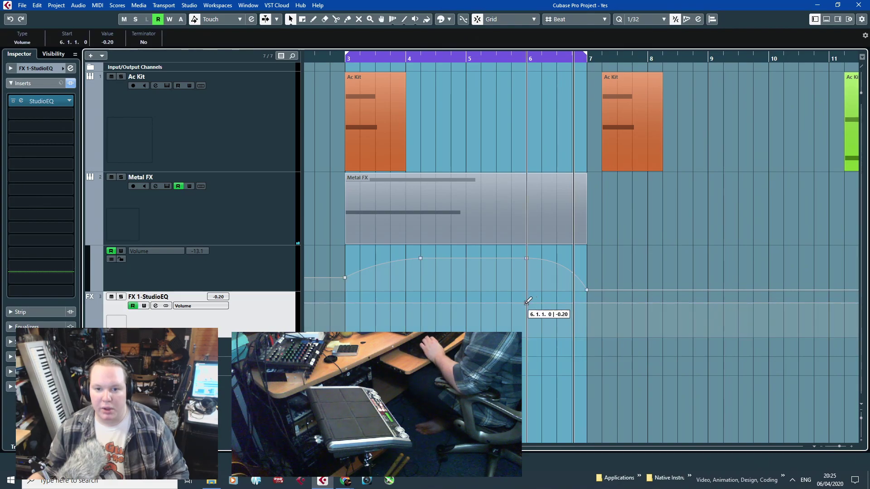
drag(586, 303, 588, 360)
scroll(564, 327, up, 2)
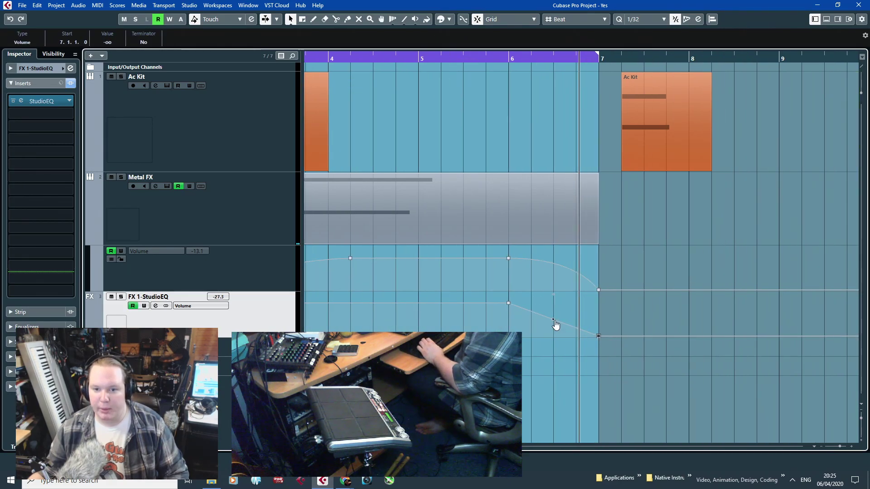
scroll(545, 365, down, 2)
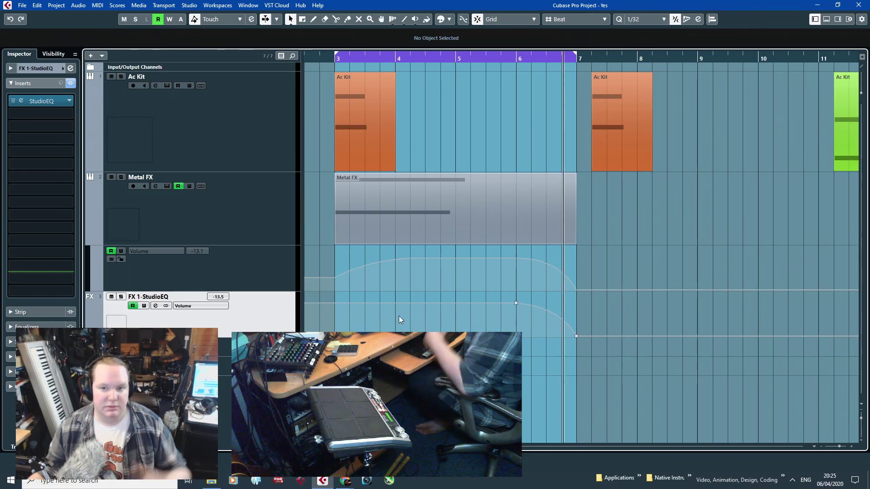
click(313, 58)
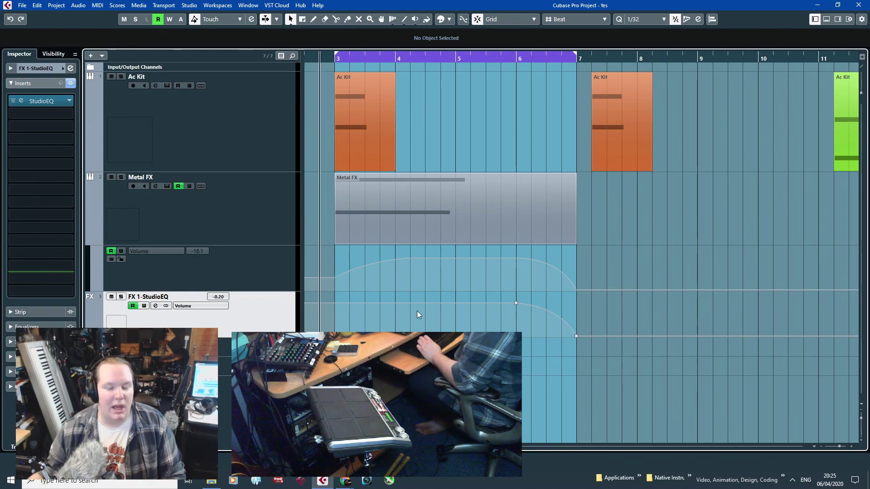
Insert the Rotary modulation effect after StudioEQ on the effect track and load its "Moves Slowly" preset.
click(67, 113)
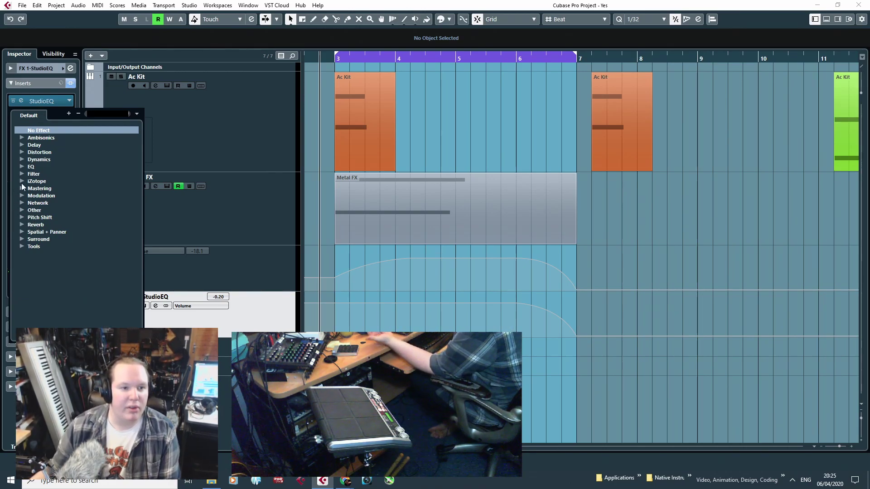
click(23, 220)
click(23, 222)
click(23, 224)
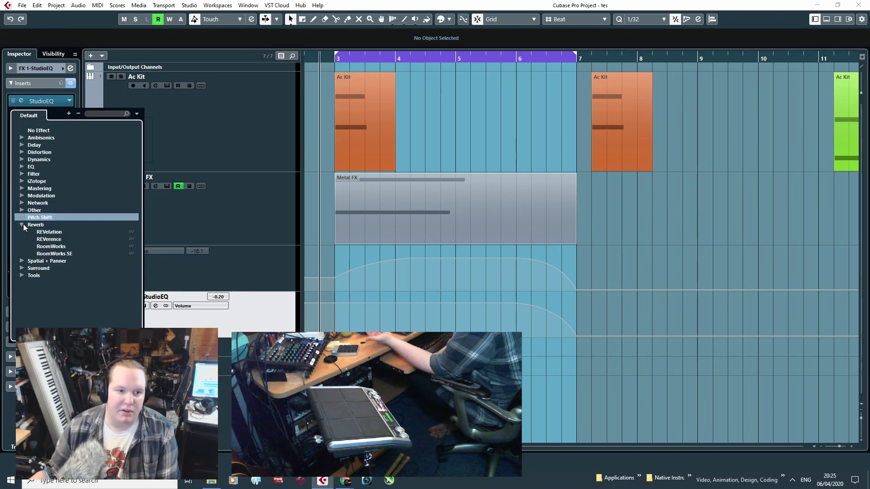
click(23, 226)
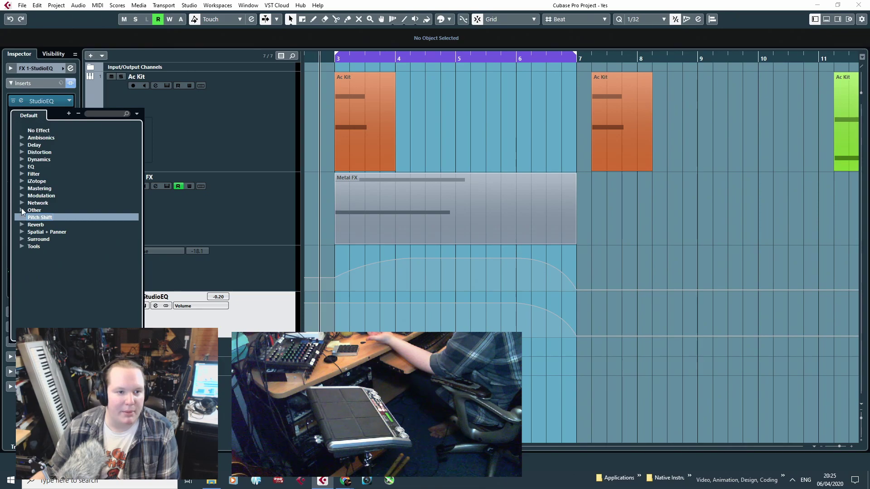
click(21, 196)
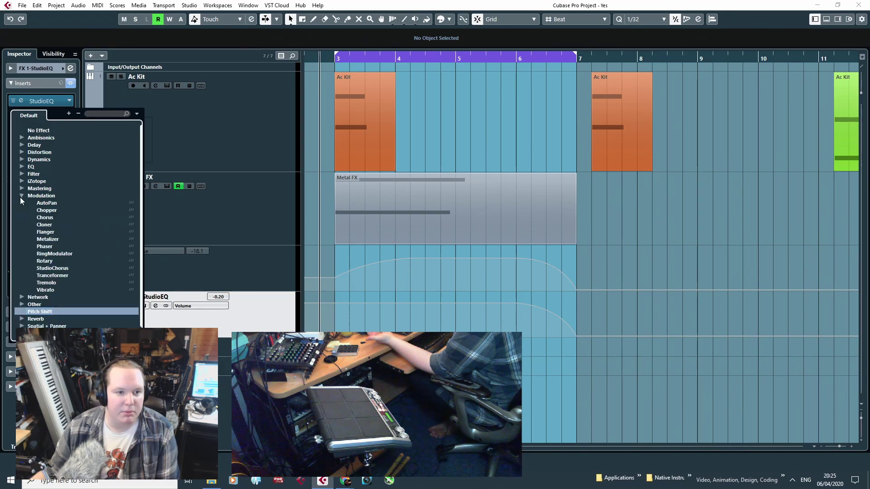
click(45, 261)
click(349, 155)
text(slow)
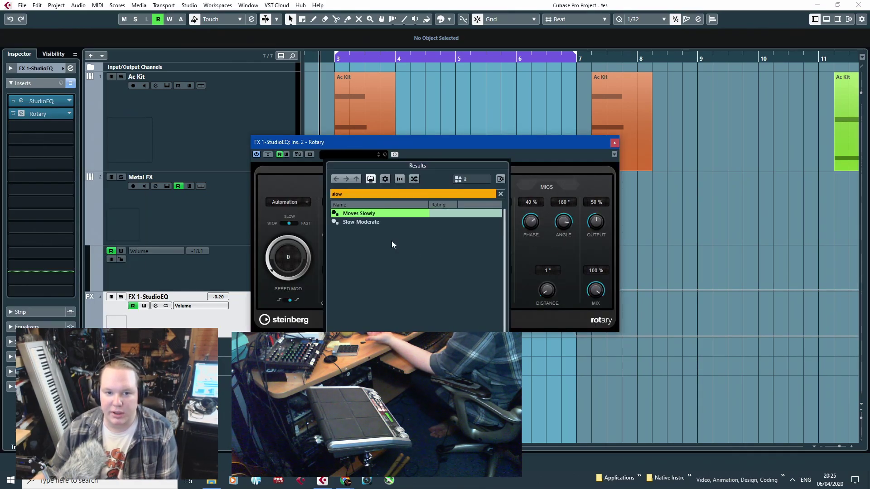
double_click(372, 215)
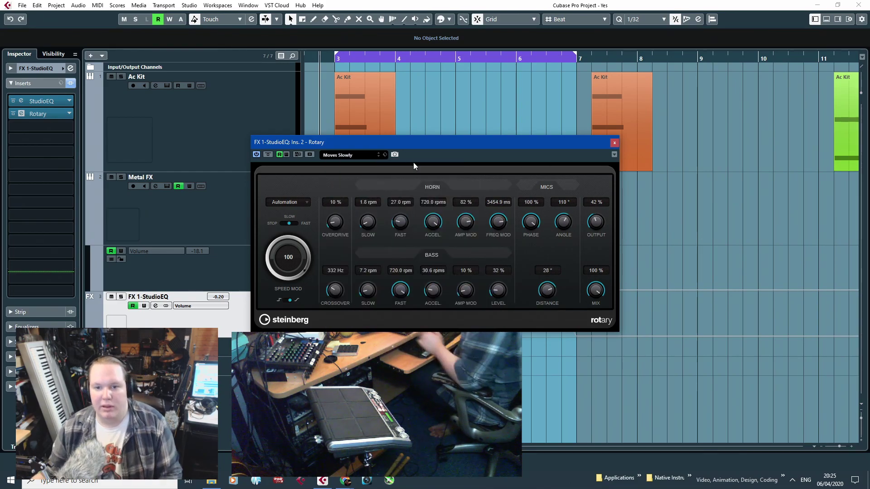
Load the Rotary effect's "Slow-Moderate" preset and audition it over the first hit from just before bar 3.
key(space)
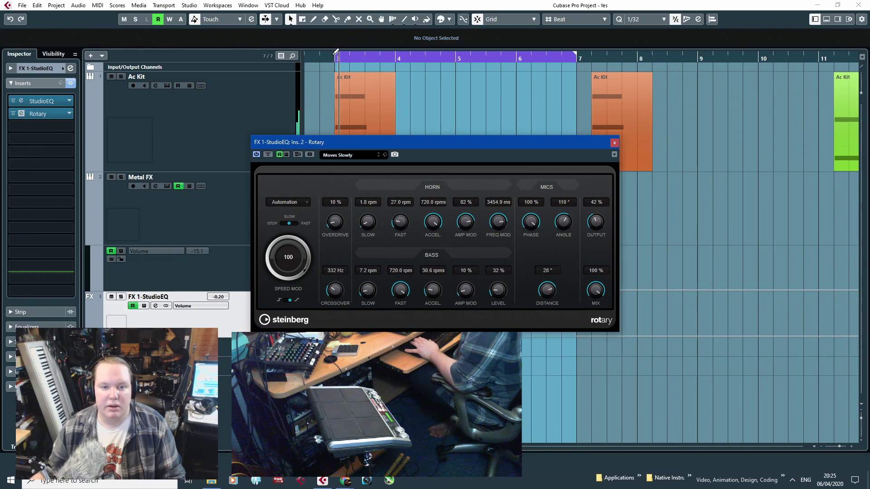
click(349, 155)
click(358, 225)
double_click(358, 225)
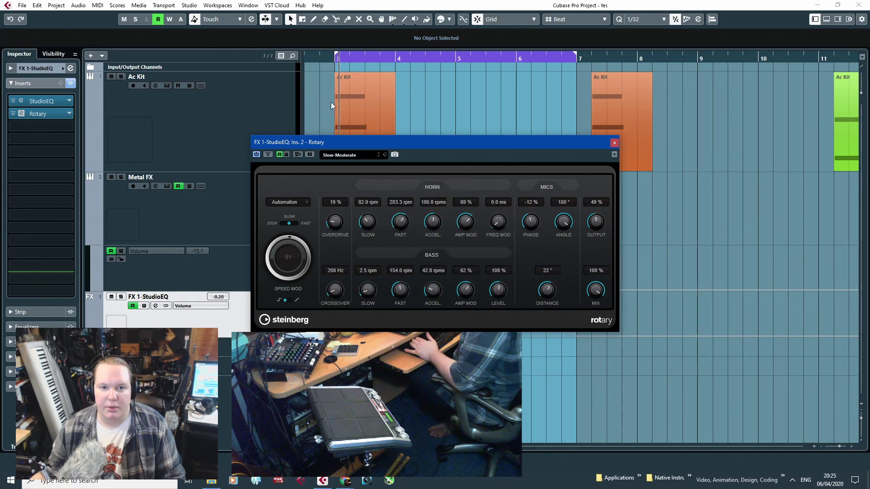
click(330, 59)
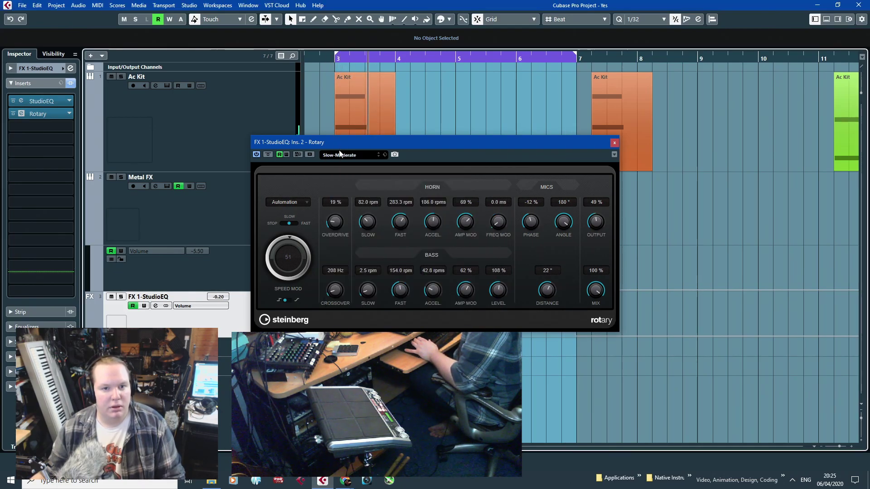
drag(340, 143, 504, 169)
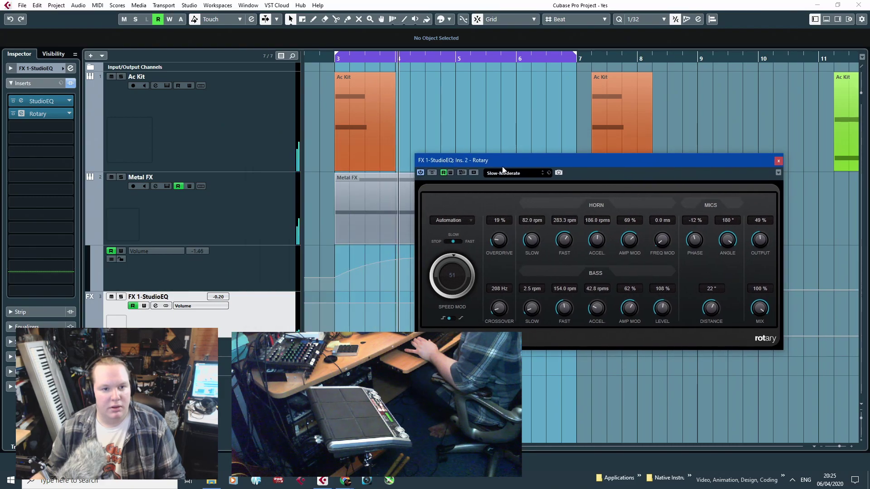
click(114, 298)
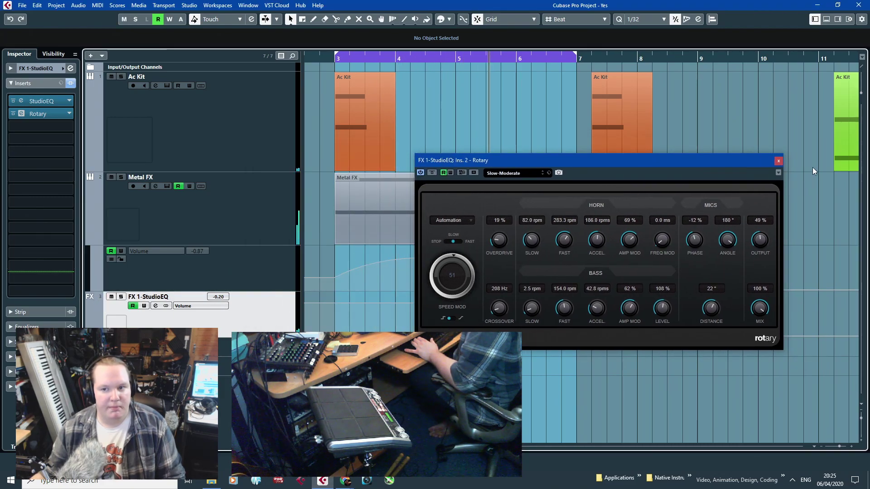
Replace Rotary on FX 1-StudioEQ with the Metalizer modulation effect and set its Speed to 1/1.
click(64, 115)
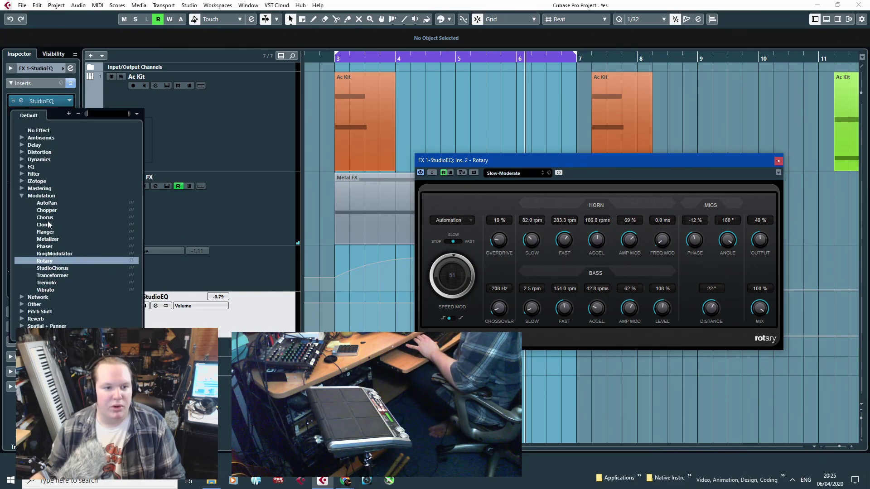
click(51, 240)
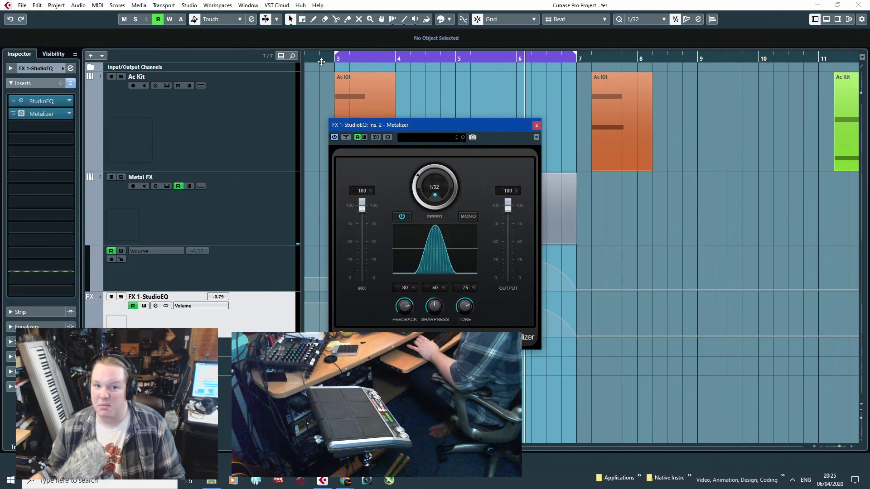
scroll(415, 181, up, 1)
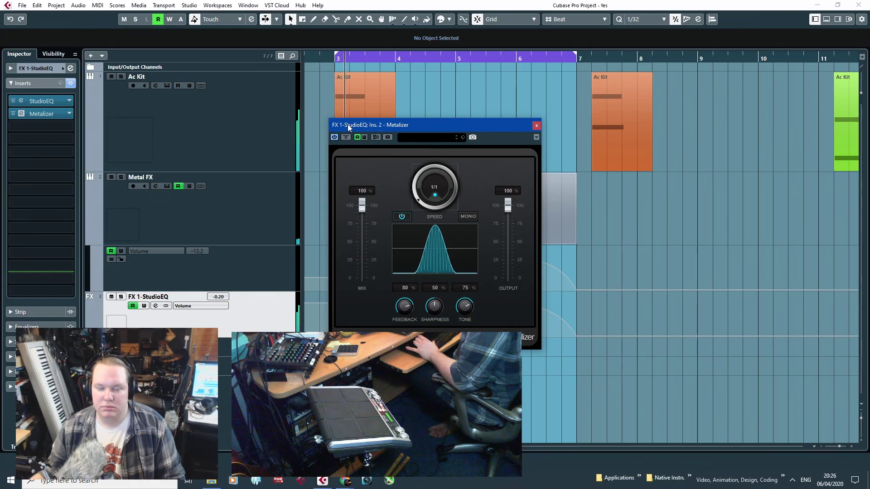
Set Metalizer's Feedback to 54%, Sharpness to 13%, Tone to 52% and Mix to 60% during playback, and close the effect.
drag(441, 306, 444, 329)
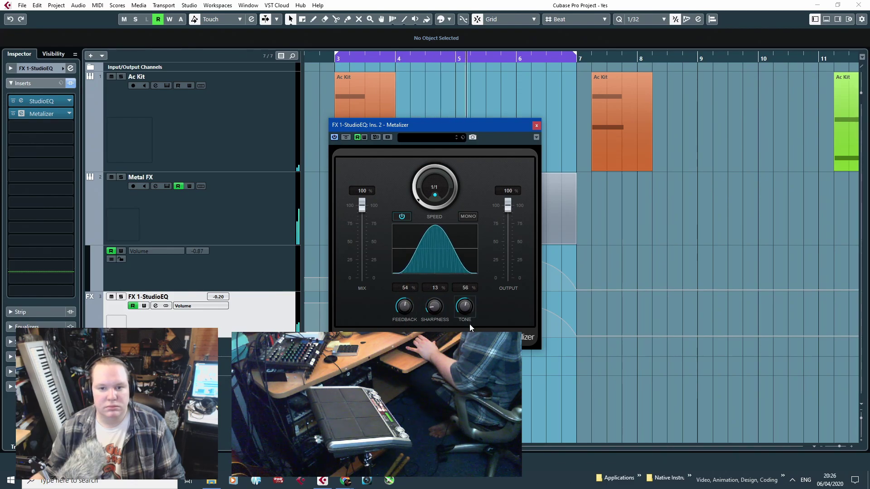
drag(470, 326, 470, 332)
click(311, 59)
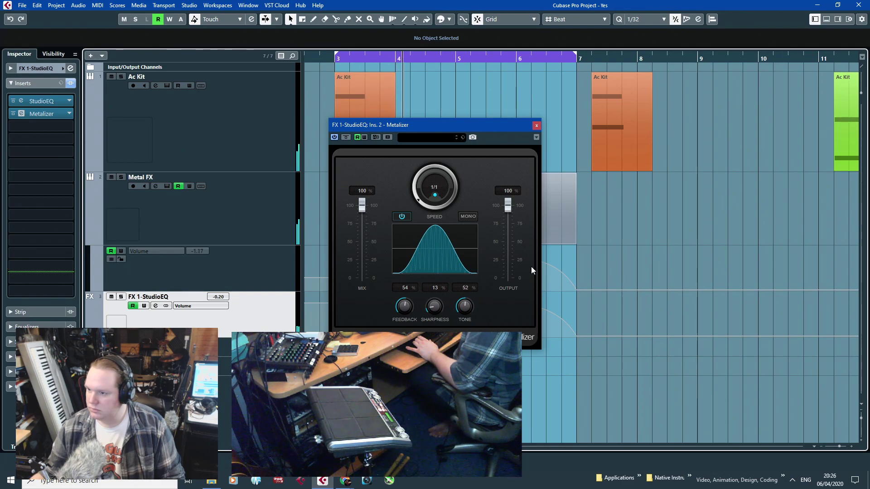
drag(365, 206, 364, 234)
click(342, 67)
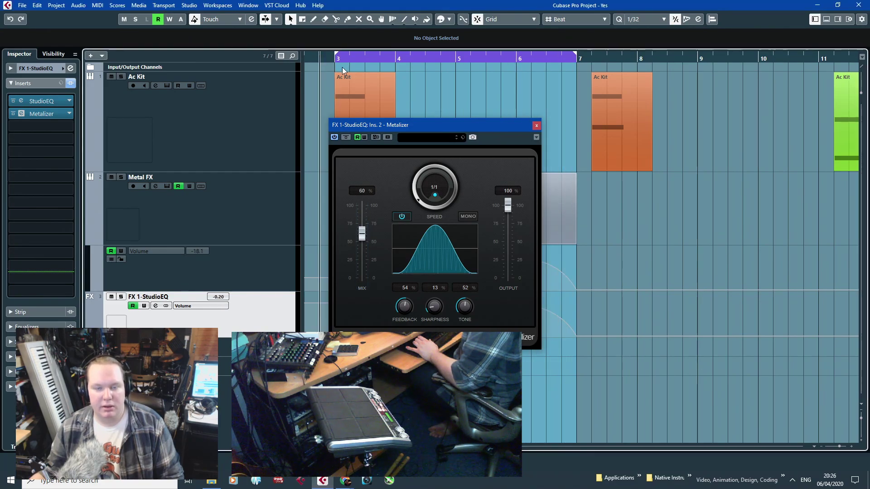
click(536, 126)
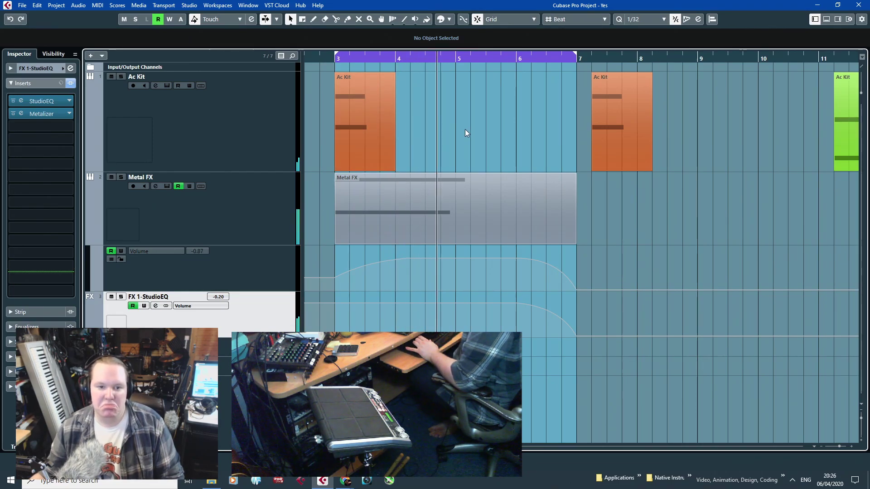
Insert the RoomWorks SE reverb after Metalizer on the FX 1-StudioEQ track.
click(211, 96)
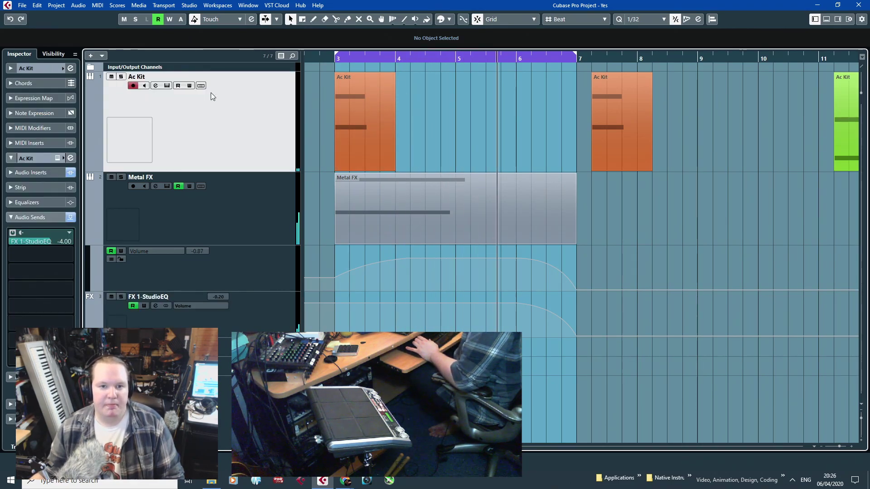
click(259, 203)
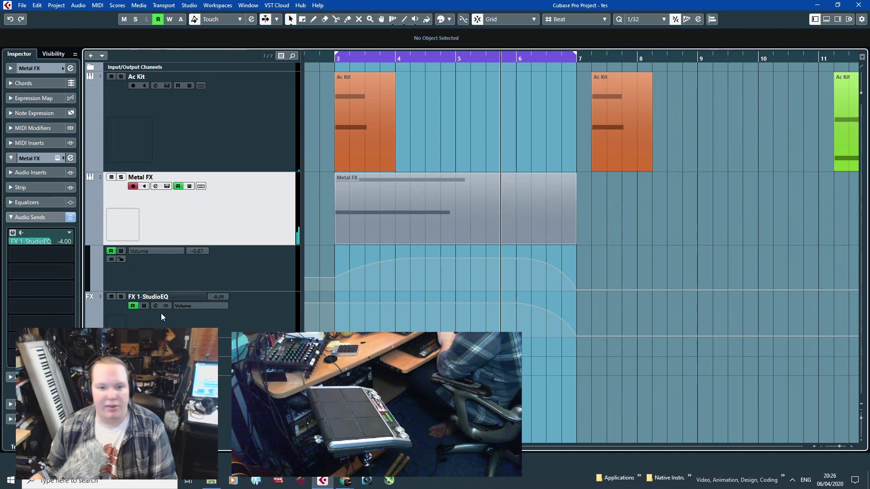
click(264, 322)
click(69, 140)
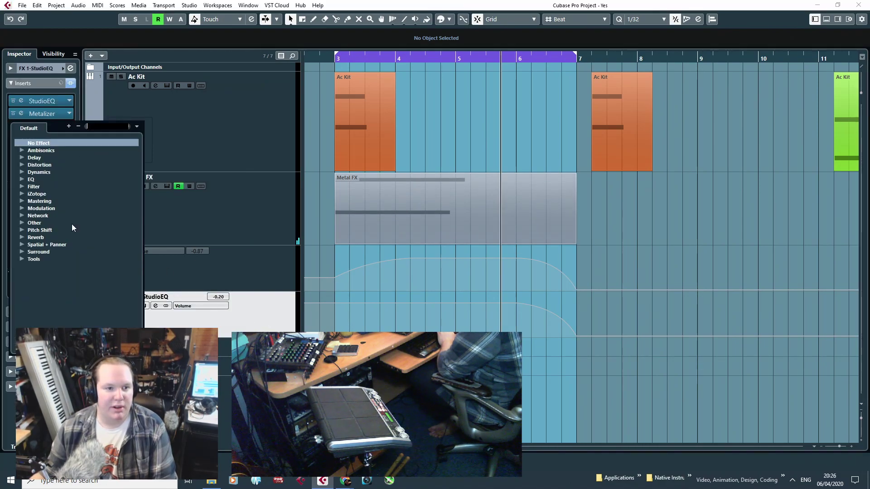
click(22, 236)
click(54, 267)
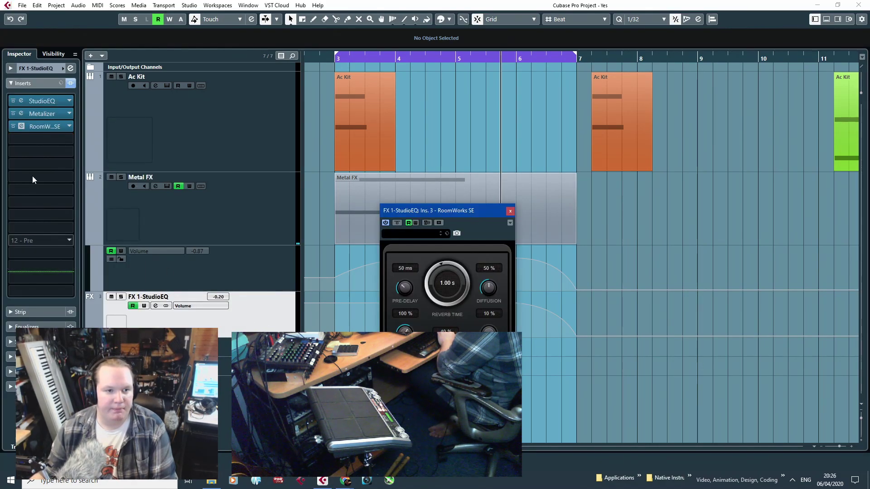
Browse the available effects and replace RoomWorks SE in the third insert slot with the RC 48 reverb.
click(70, 129)
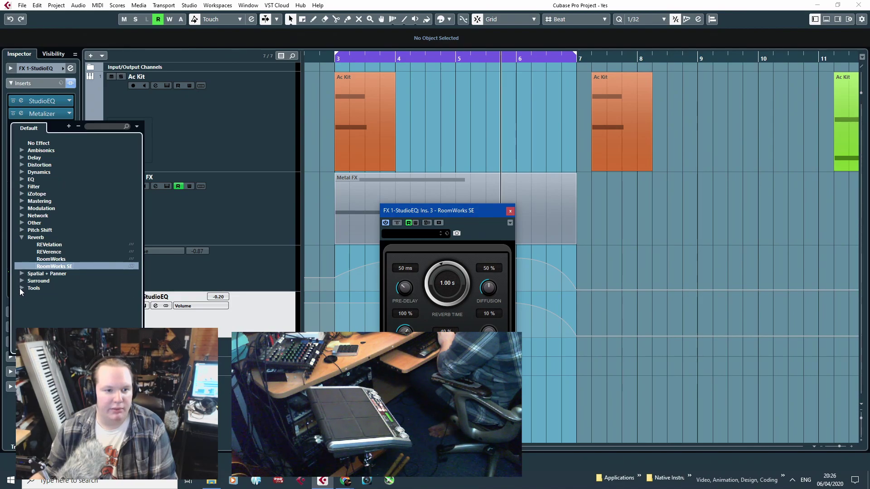
click(21, 275)
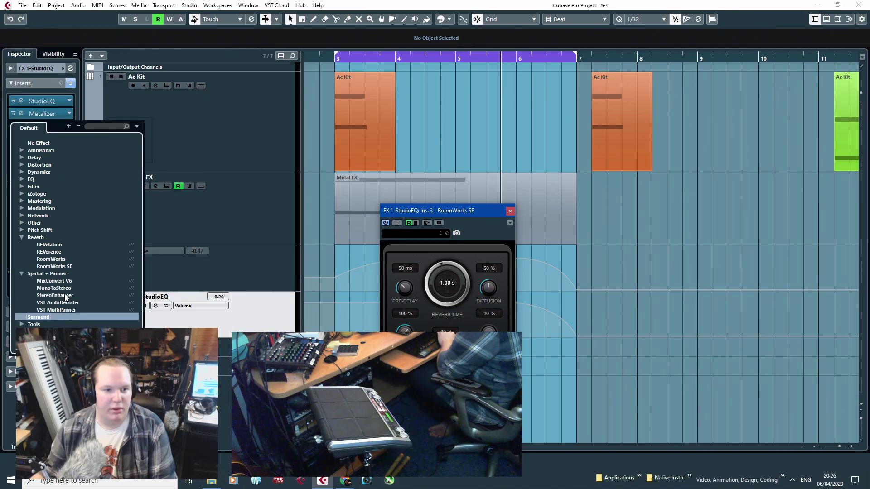
click(22, 223)
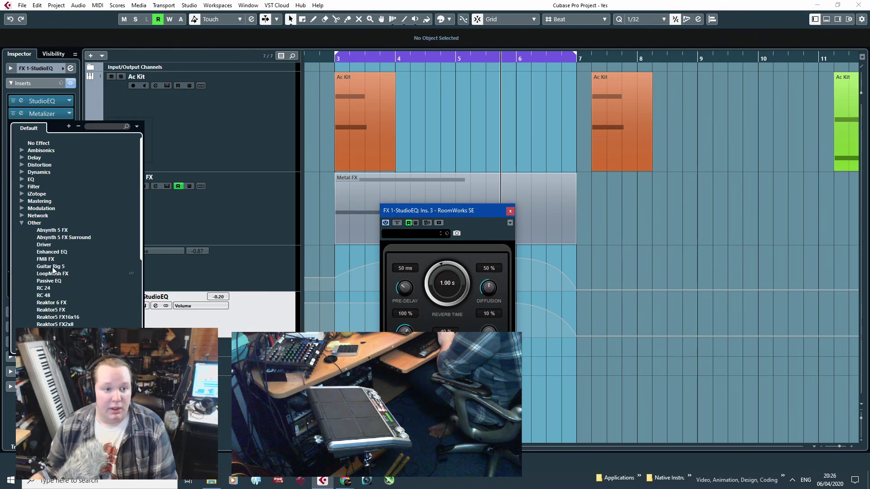
click(47, 296)
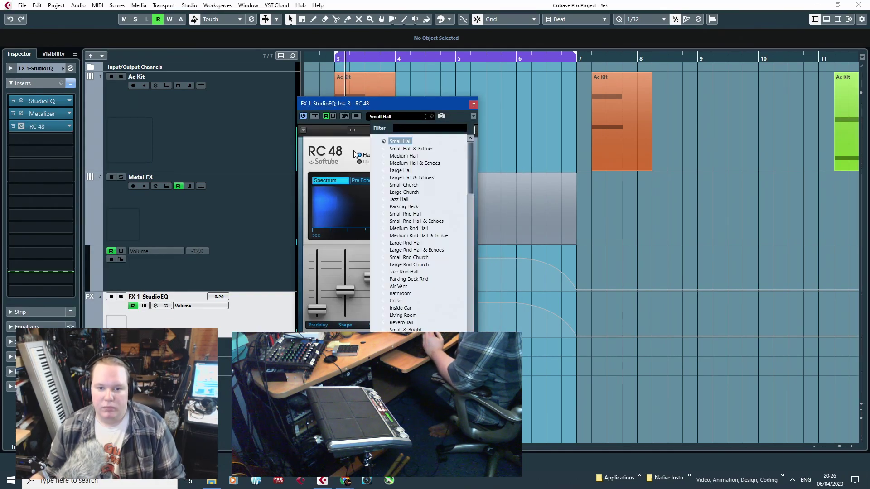
Load RC 48's "Rhodes" preset, audition the first hit with it, and close the reverb.
click(407, 128)
scroll(413, 282, down, 15)
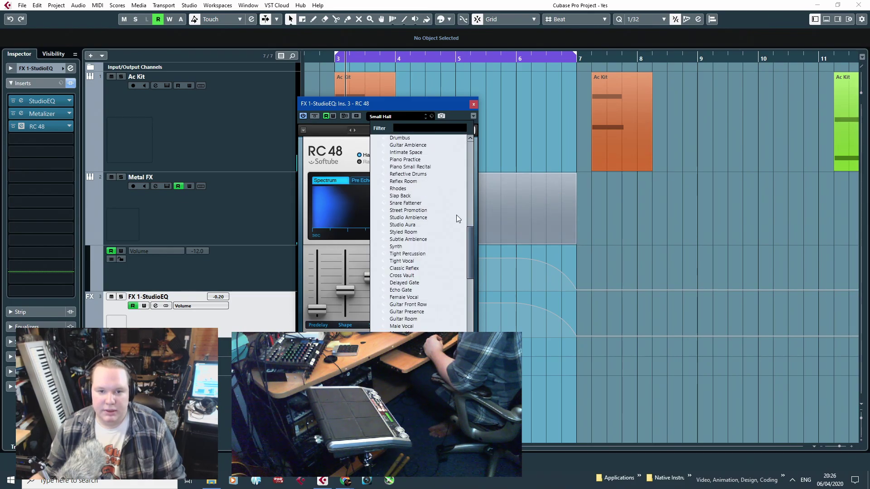
click(408, 189)
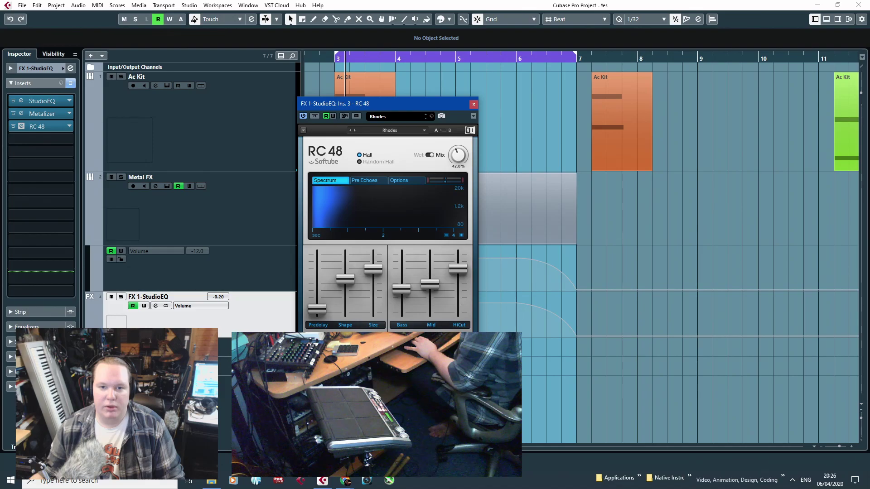
drag(409, 100, 799, 118)
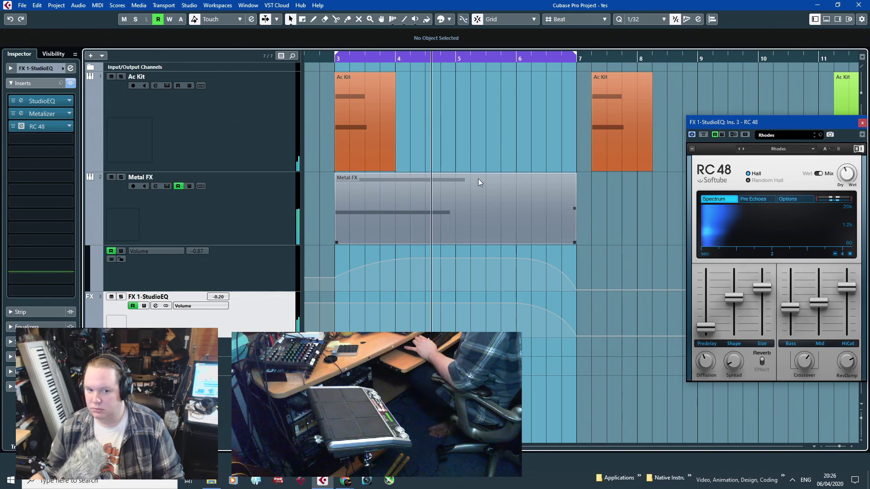
click(508, 134)
drag(741, 124, 635, 110)
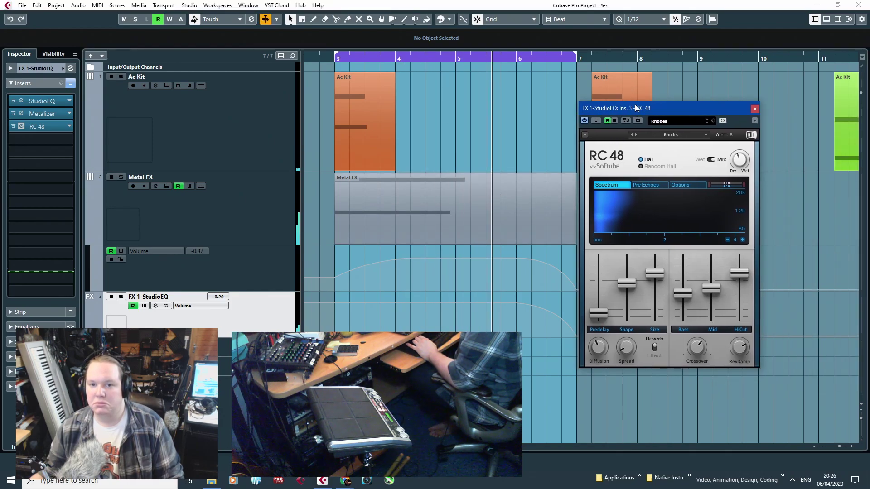
click(756, 109)
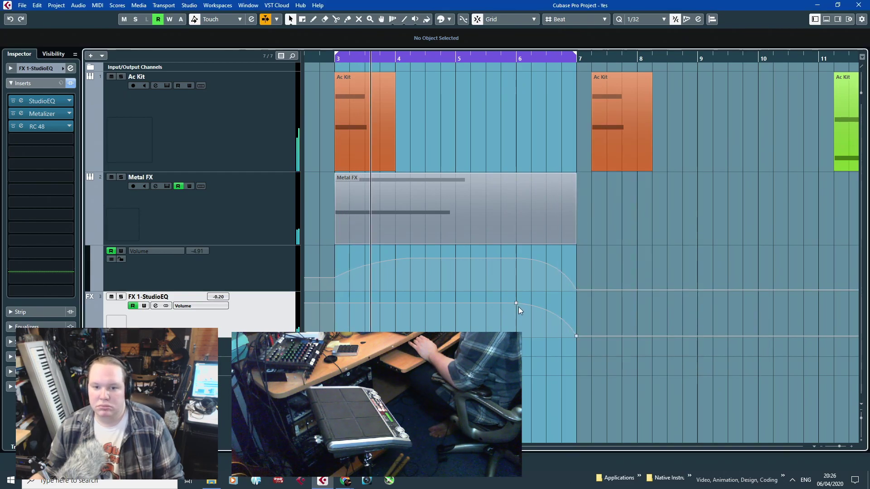
Move the start of the FX 1-StudioEQ volume fade-out to bar 5 and reshape its curve.
drag(516, 302, 455, 304)
drag(529, 314, 538, 312)
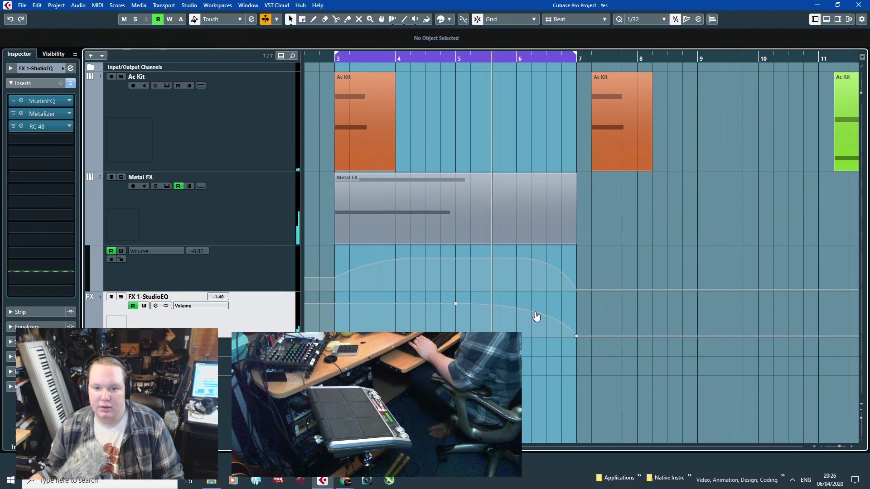
Try to move the first Ac Kit event and the Metal FX event one bar earlier to 2.1.1.0.
key(g)
key(g)
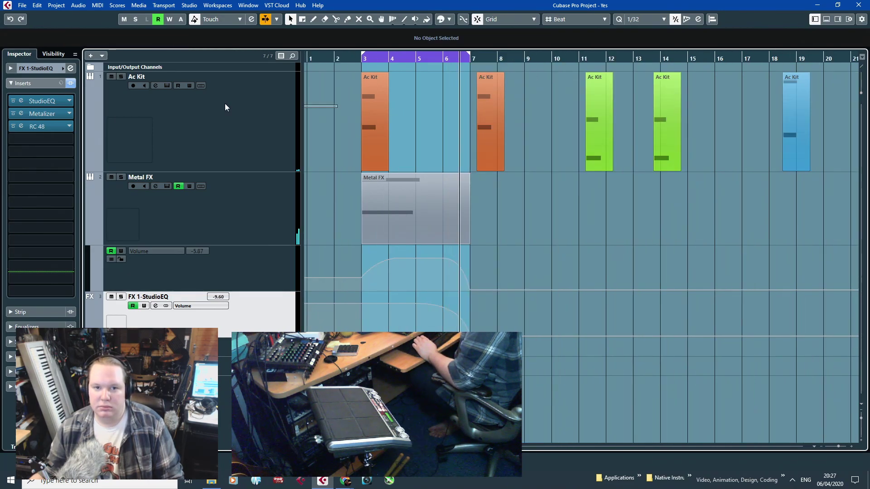
drag(330, 103, 408, 220)
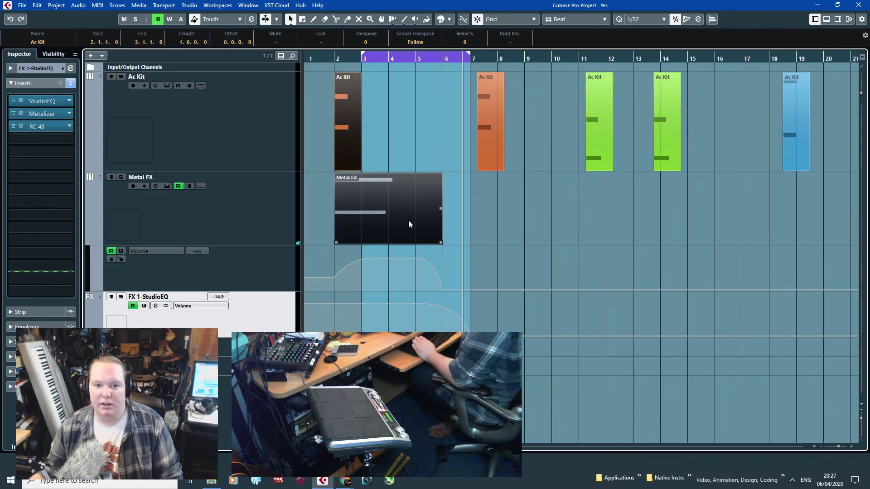
key(ctrl+z)
click(510, 250)
Move the second orange Ac Kit event later, to beat 4 of bar 8.
key(g)
key(g)
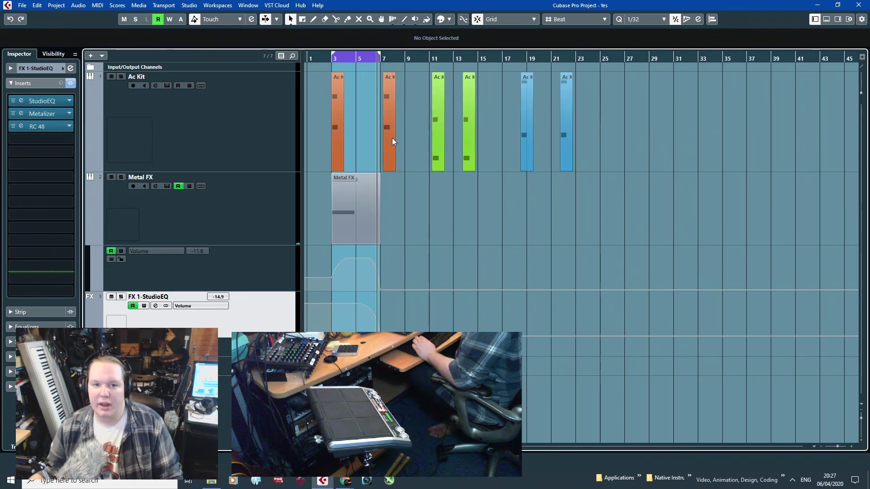
key(h)
drag(390, 136, 417, 138)
key(h)
click(350, 108)
key(h)
key(h)
key(h)
key(h)
click(512, 113)
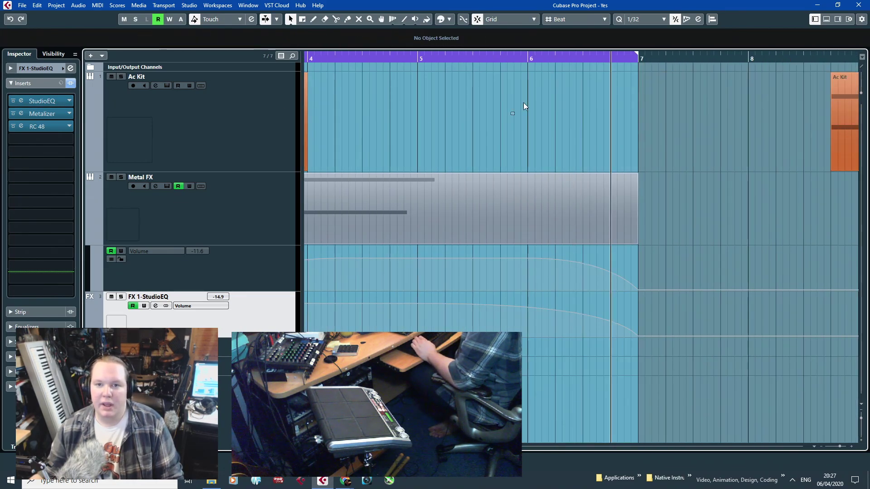
Extend the locator range to bar 8 and move the end point of the FX 1-StudioEQ volume fade-out to 8.1.1.0.
drag(635, 51, 748, 86)
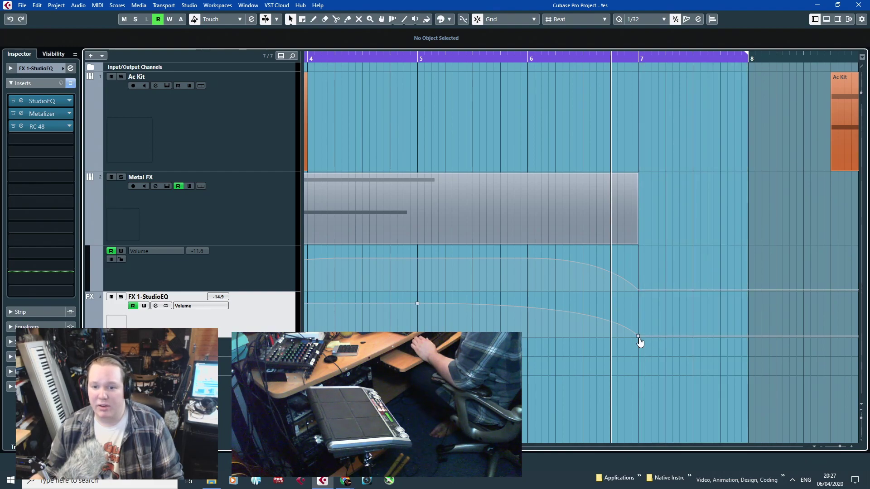
drag(639, 338, 748, 338)
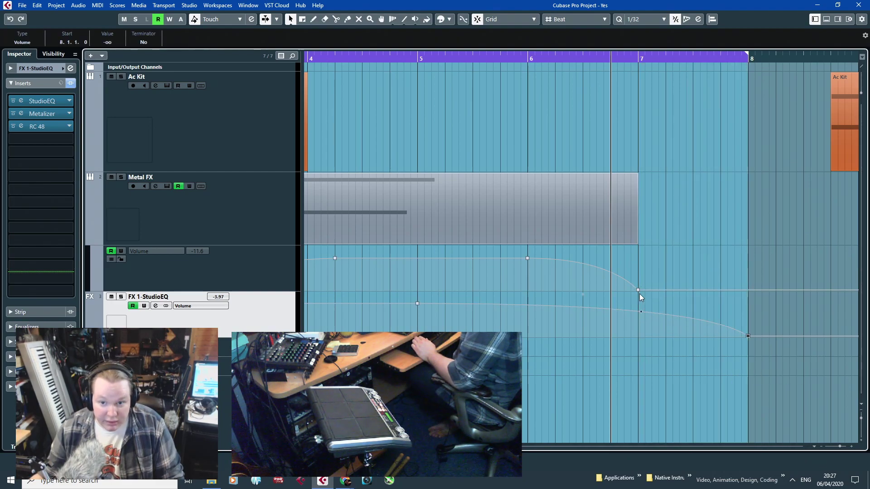
Use Range Selection to shift the Metal FX volume fade-out one bar later so it spans bar 7 to bar 8.
click(300, 20)
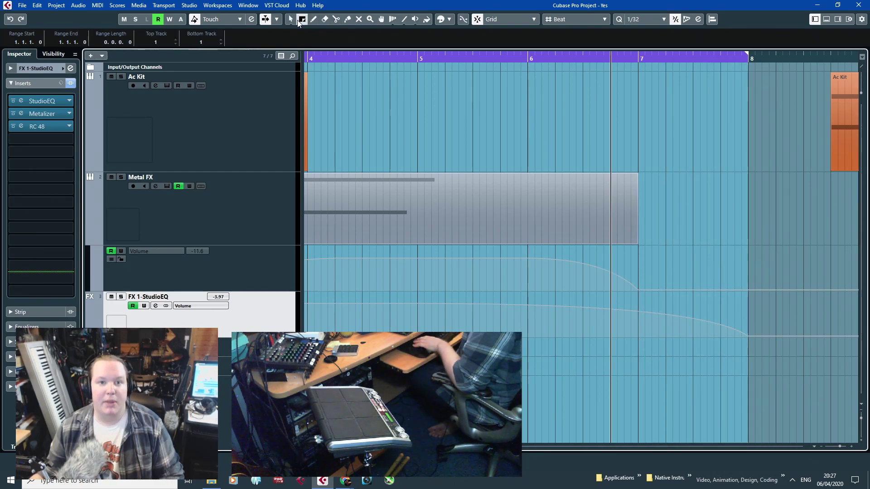
drag(527, 272, 748, 272)
key(Delete)
click(503, 268)
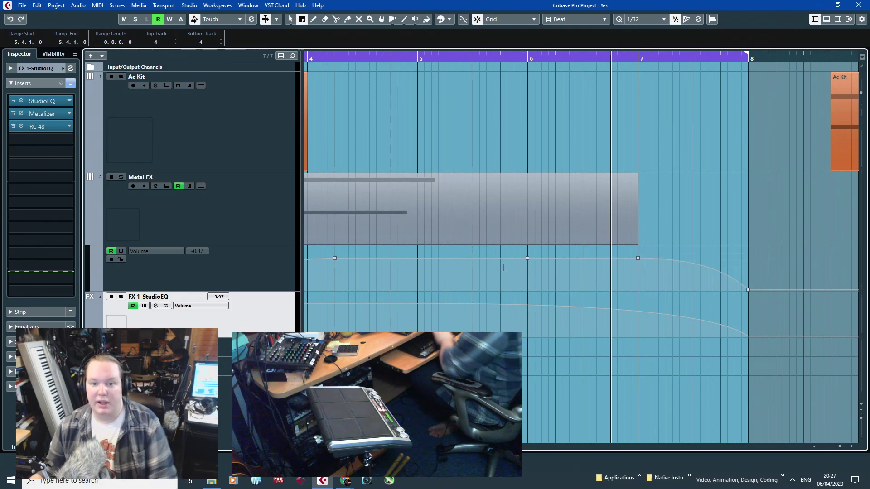
Clear the Metal FX volume automation from 5.4.1.0 to about 6.3.1.0 and return to Object Selection.
drag(503, 267, 583, 272)
key(Delete)
key(1)
scroll(505, 265, down, 2)
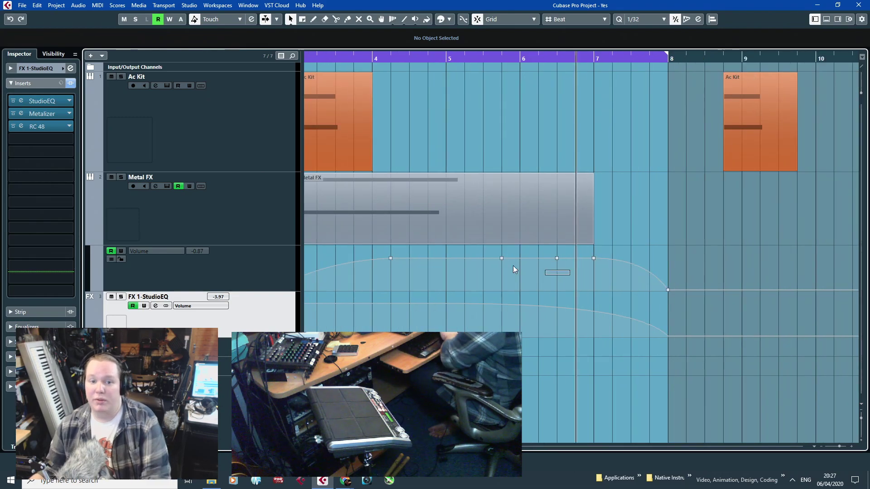
Play back the layered orange hit from bar 3 to judge the Metal FX and StudioEQ volume curves.
scroll(447, 381, down, 3)
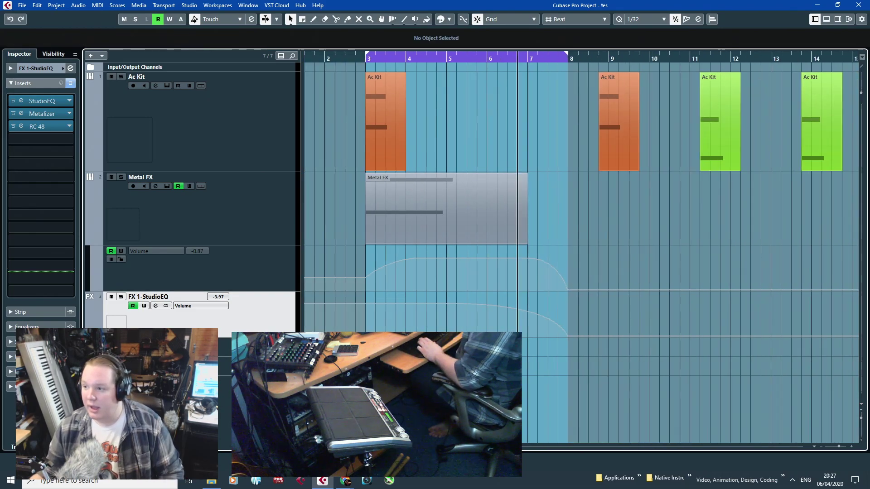
scroll(315, 385, up, 3)
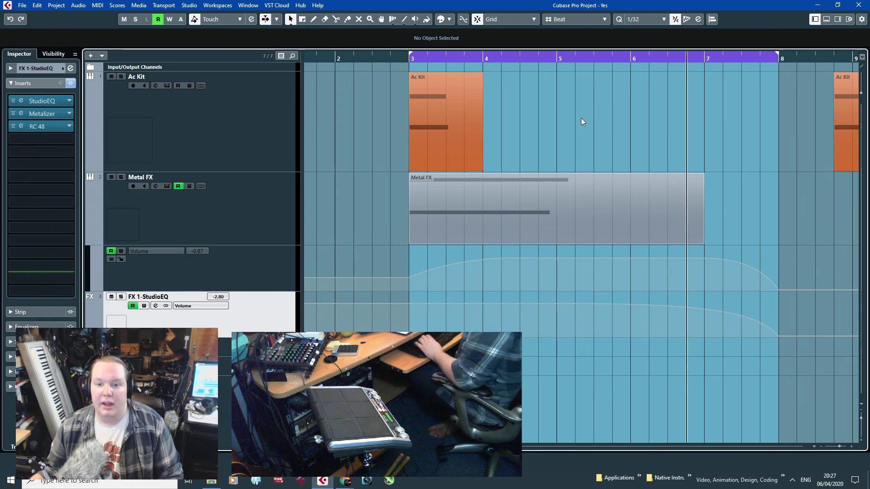
click(412, 58)
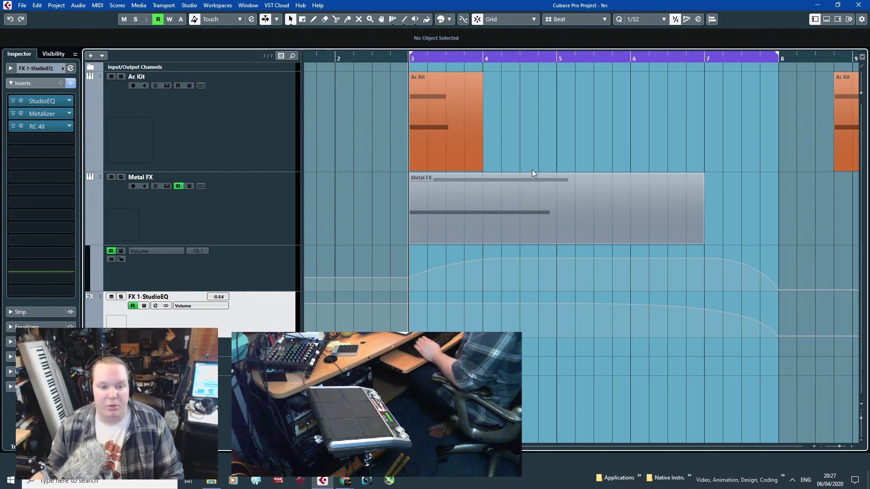
key(space)
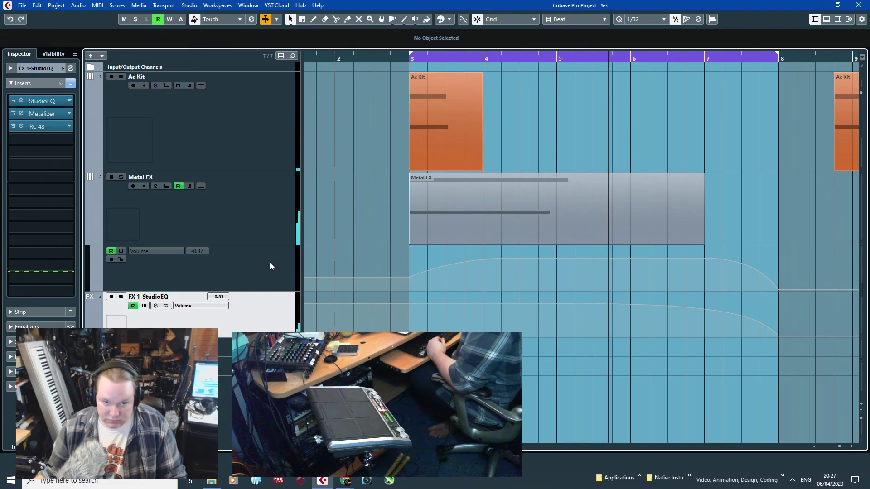
Compare the Ac Kit and Metal FX tracks, keep Metal FX selected, and replay the hit from just before bar 3.
click(264, 193)
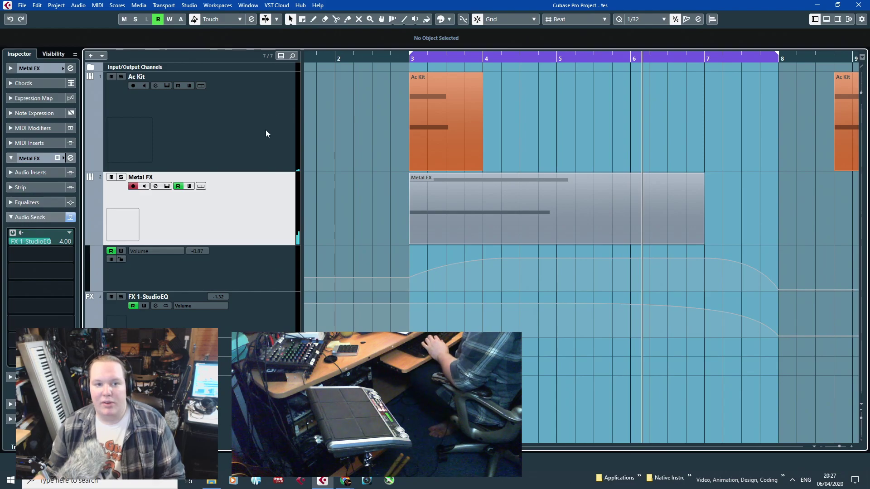
click(265, 130)
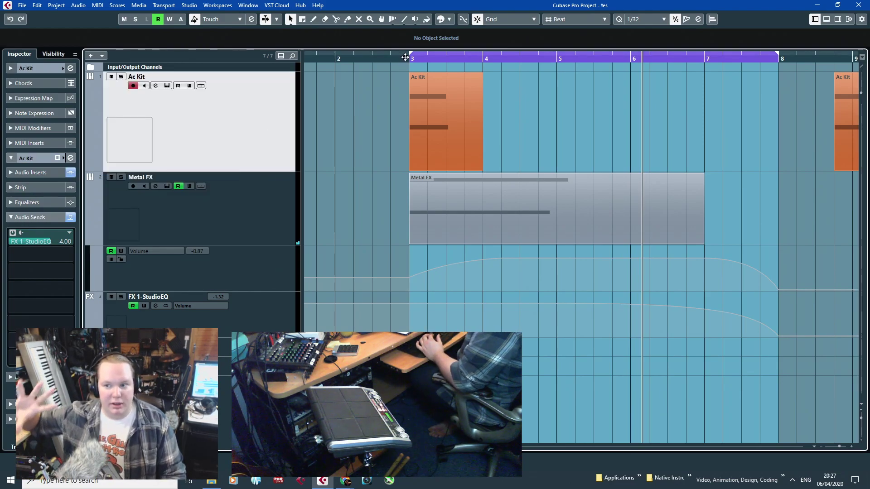
click(258, 228)
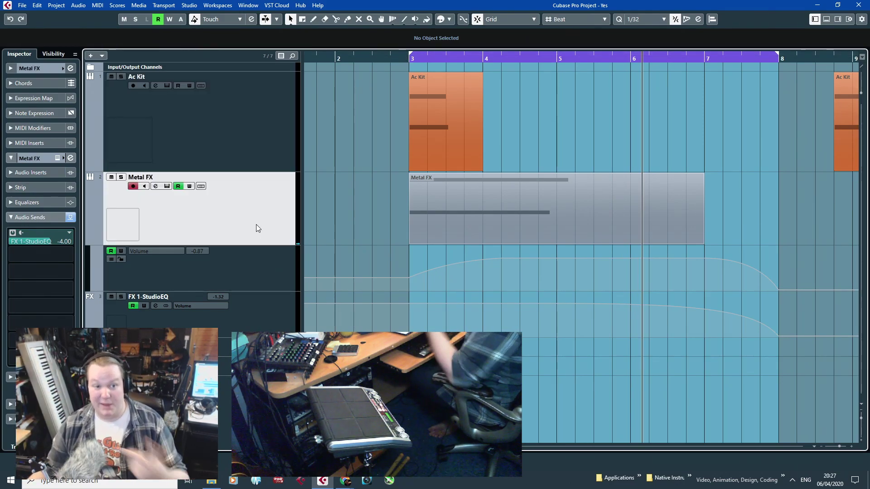
click(390, 61)
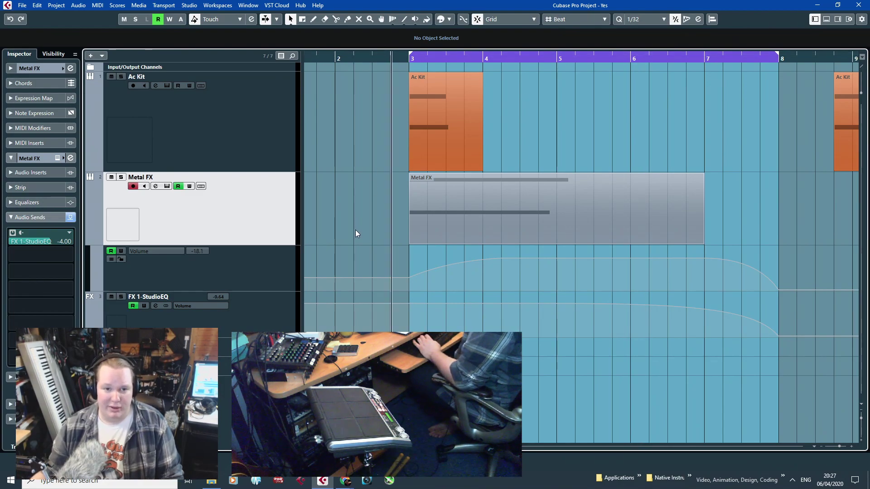
key(space)
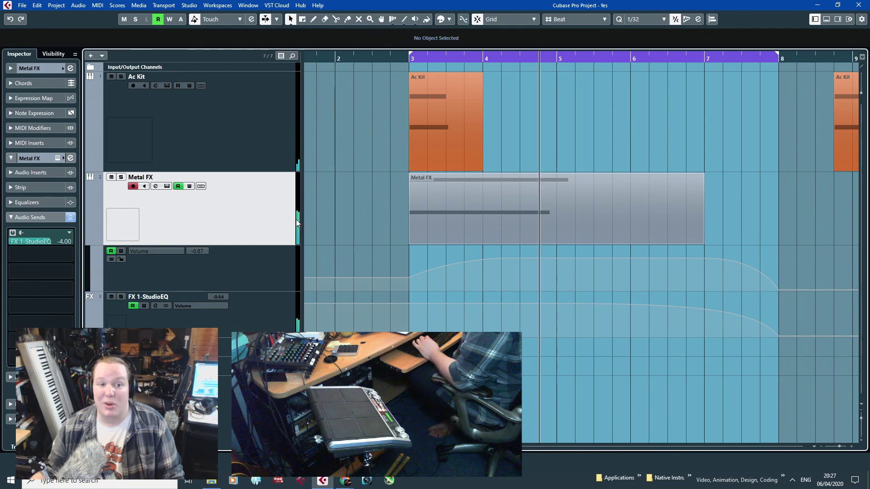
Open the Metal FX track's basic settings, set its pan to L21, and replay from just before bar 3.
click(28, 70)
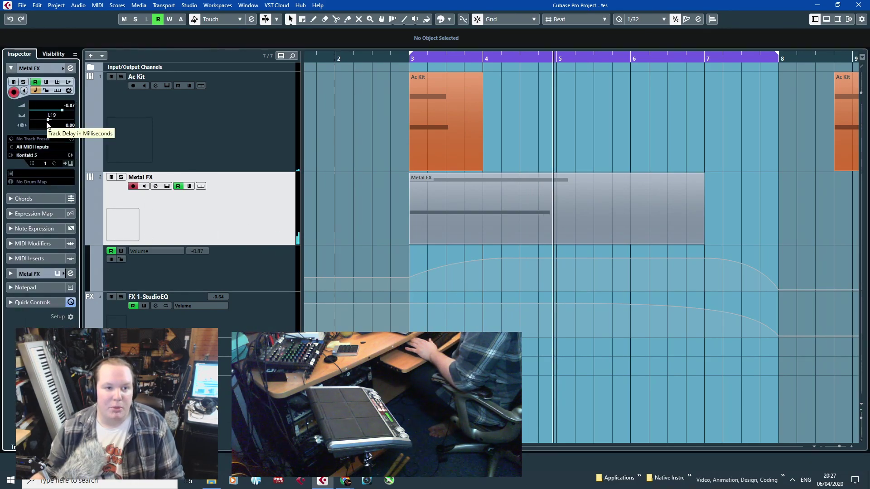
click(397, 60)
key(space)
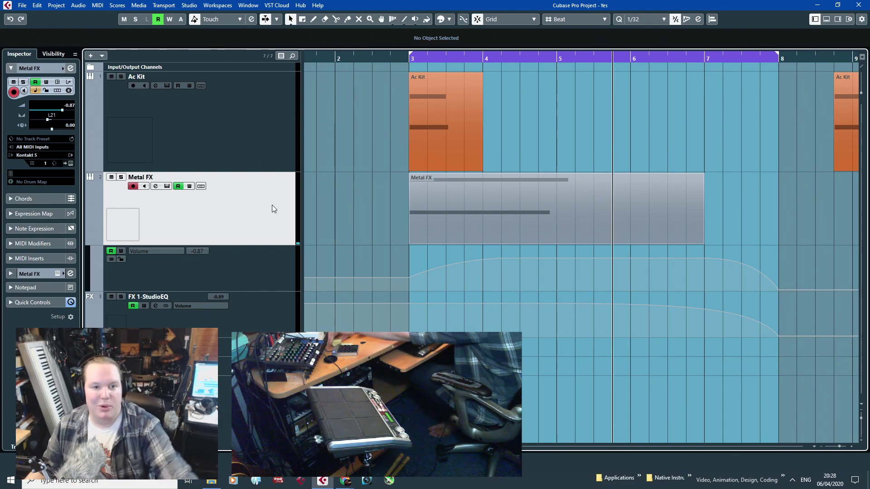
Examine the notes of the first Metal FX event in the Key Editor, close it, and deselect the event.
double_click(490, 214)
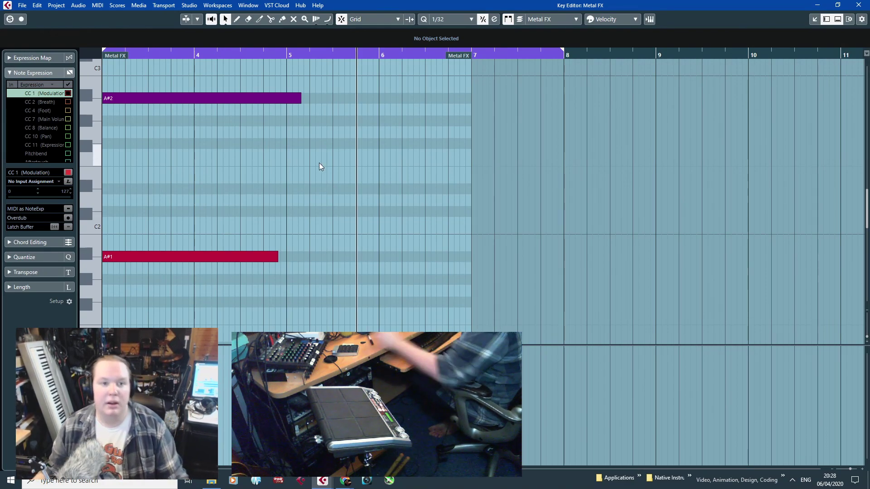
scroll(191, 154, left, 3)
click(859, 5)
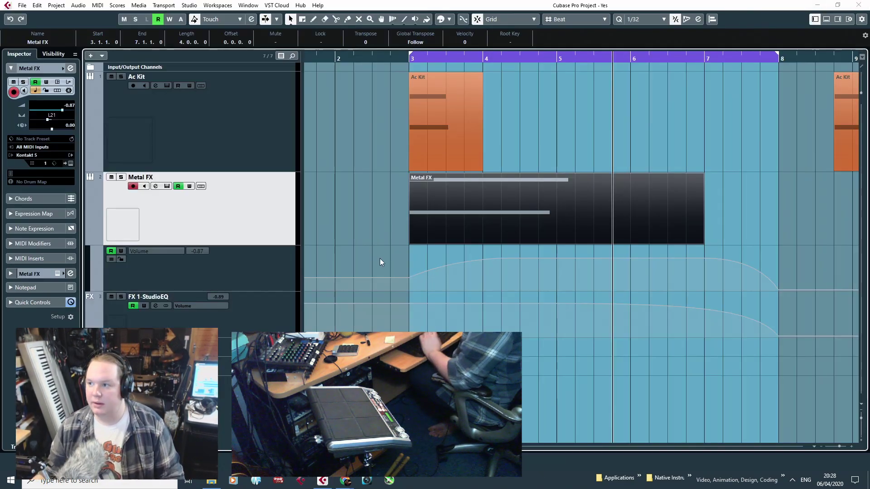
click(354, 208)
Move the second orange Ac Kit event to bar 9 and shift the green and blue events later, with the first green one at bar 13.
scroll(354, 208, down, 5)
scroll(611, 184, down, 2)
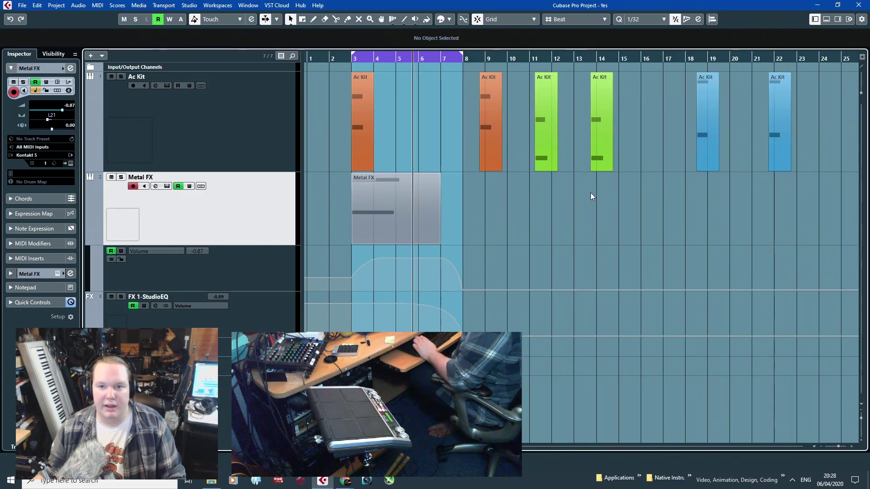
drag(509, 119, 500, 122)
drag(500, 127, 531, 129)
click(469, 206)
scroll(469, 206, up, 3)
drag(438, 131, 451, 129)
scroll(452, 194, down, 3)
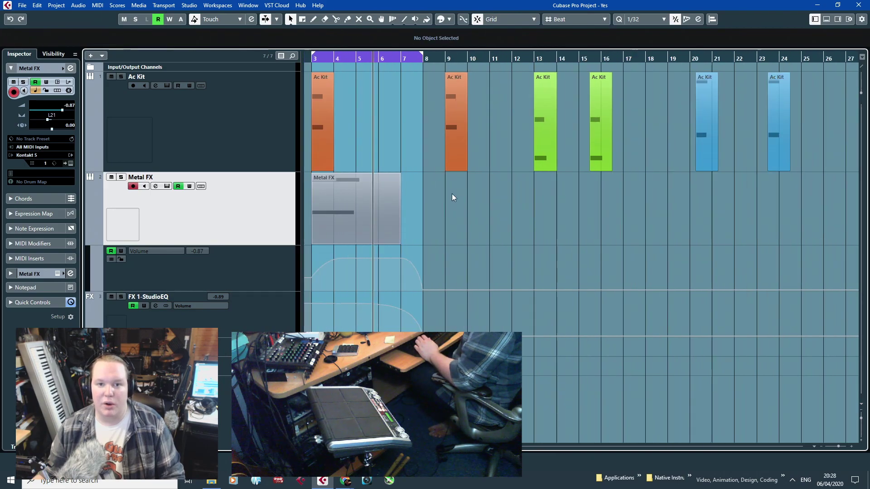
Move all green and blue Ac Kit events further along the timeline so the first green event starts near bar 28.
scroll(673, 175, down, 4)
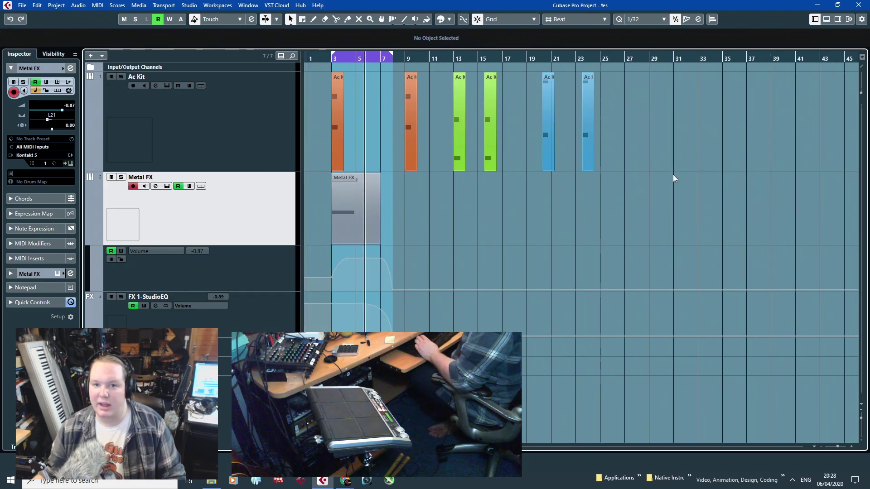
drag(737, 122, 416, 86)
drag(461, 104, 614, 103)
Duplicate the Metal FX event and place the copy under the second orange Ac Kit event at 9.1.1.0.
scroll(351, 136, up, 4)
drag(515, 202, 295, 184)
key(ctrl+d)
drag(475, 198, 528, 205)
scroll(408, 262, up, 2)
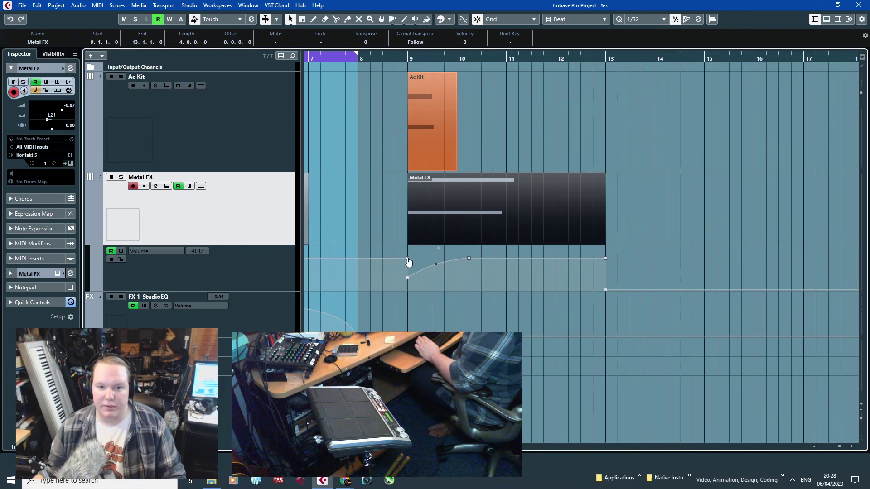
Delete the surplus Metal FX volume points between bars 7 and 9 so the first fade-out ends at bar 8 again.
click(384, 258)
key(Delete)
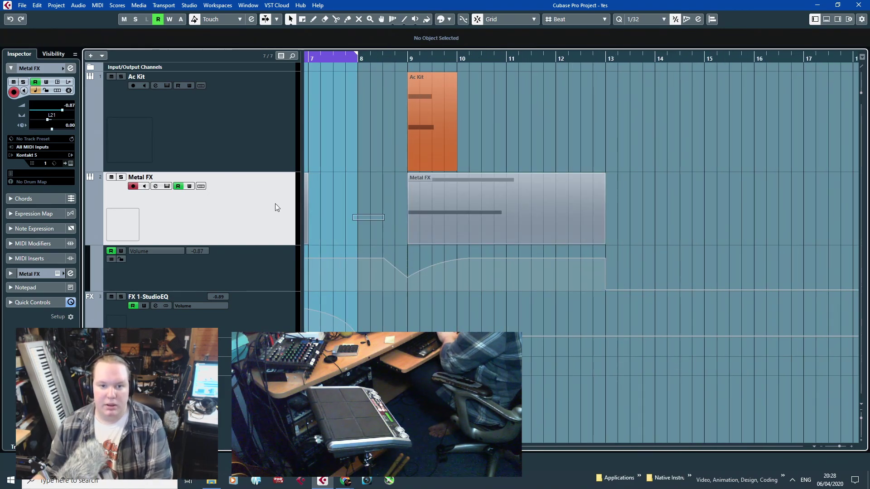
scroll(544, 190, left, 3)
drag(504, 259, 497, 258)
key(Delete)
drag(572, 258, 528, 273)
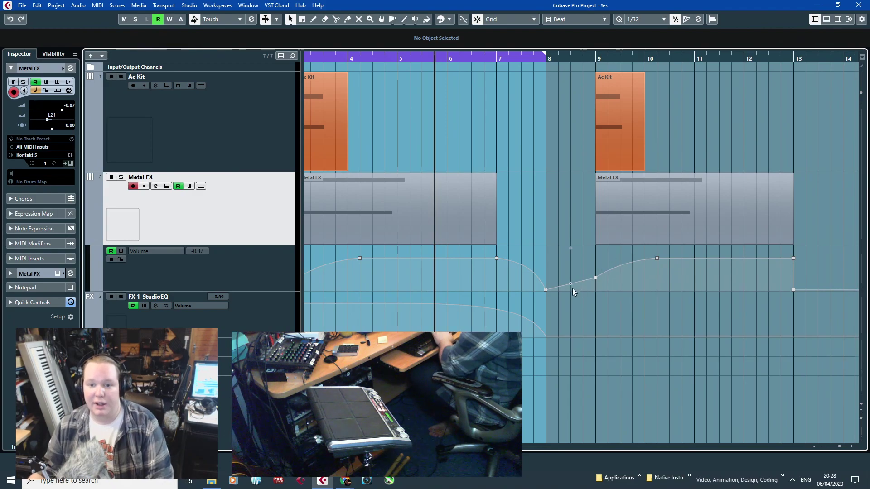
Add a Metal FX volume point at 8.4.1.0 with value -∞ and lower the fade-in's starting point at bar 9 to silence.
drag(548, 287, 595, 308)
scroll(596, 308, up, 3)
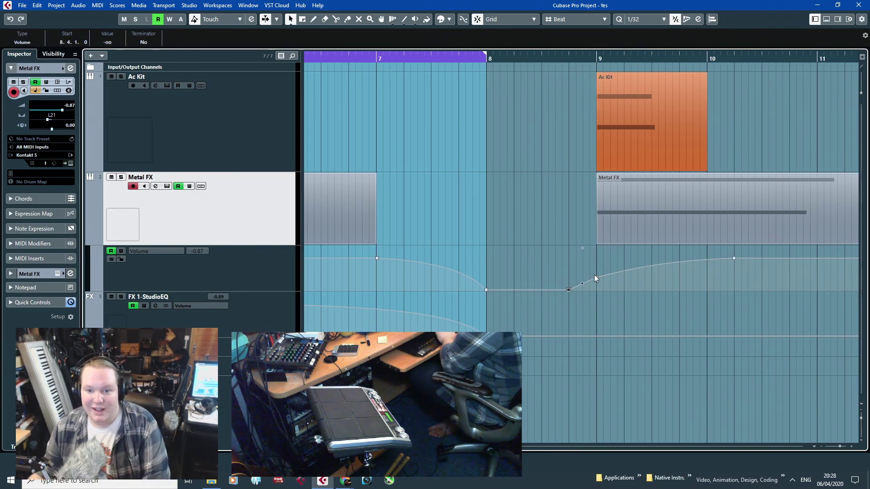
click(660, 272)
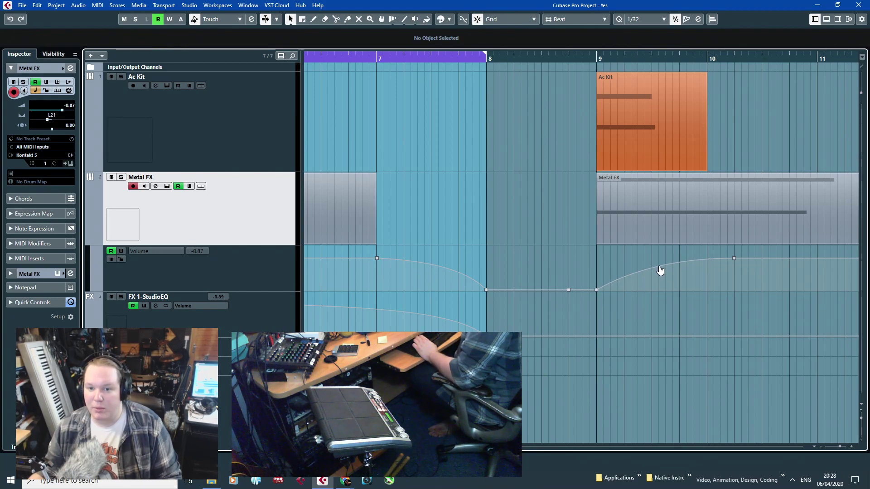
Copy the FX 1-StudioEQ volume automation from 3.1.1.0 to 8.2.1.0 using Range Selection.
scroll(603, 306, down, 7)
scroll(488, 324, up, 3)
scroll(418, 315, down, 3)
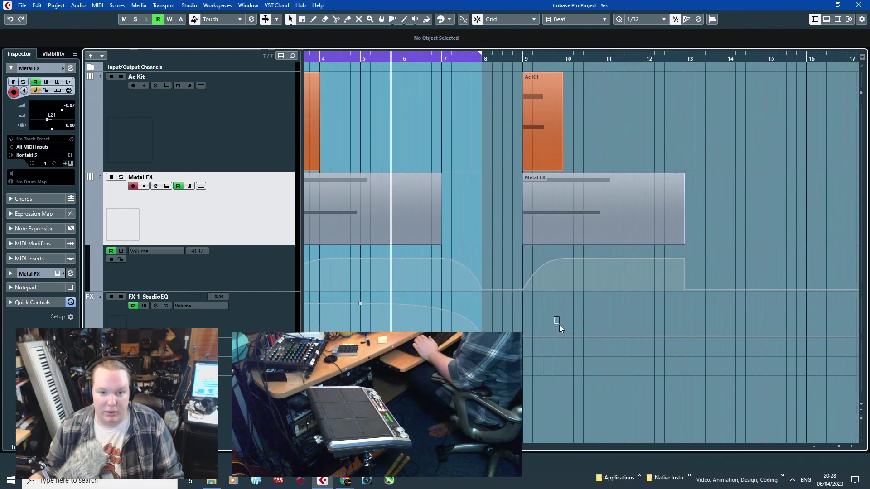
click(302, 20)
scroll(374, 264, up, 1)
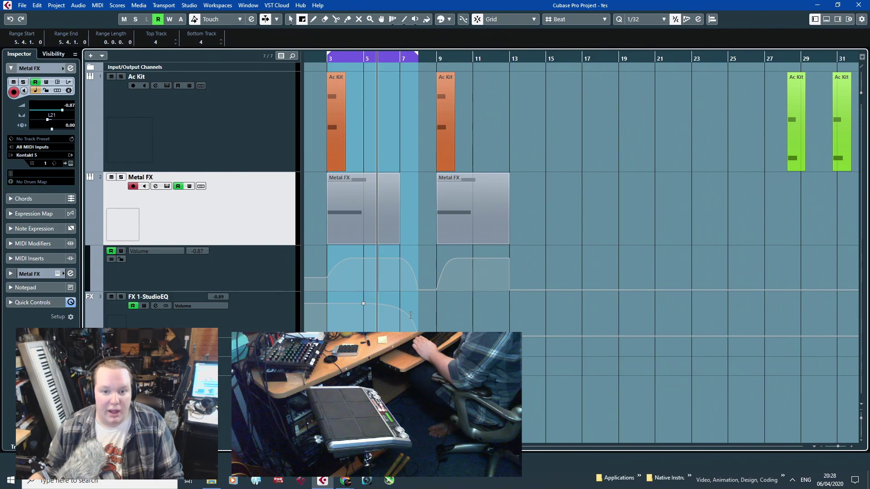
drag(423, 316, 363, 306)
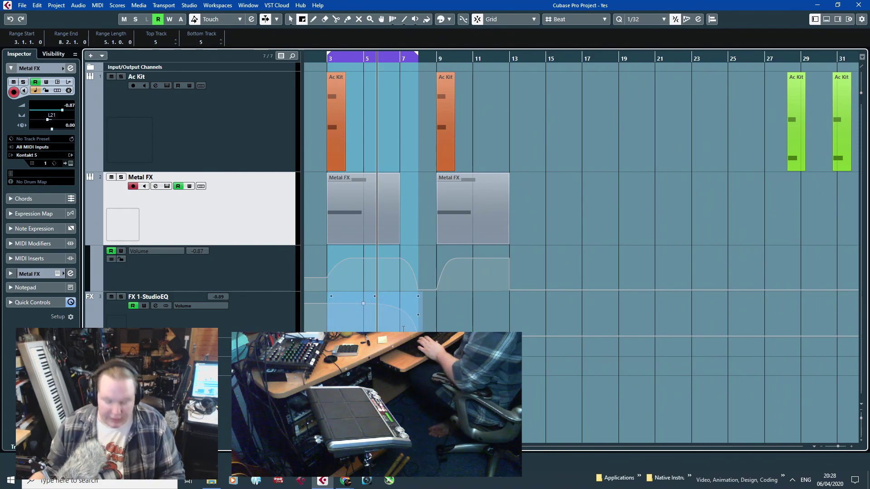
Paste the copied FX 1-StudioEQ volume automation at bar 9 and return to Object Selection.
drag(509, 304, 450, 308)
click(437, 308)
scroll(464, 311, up, 3)
click(465, 314)
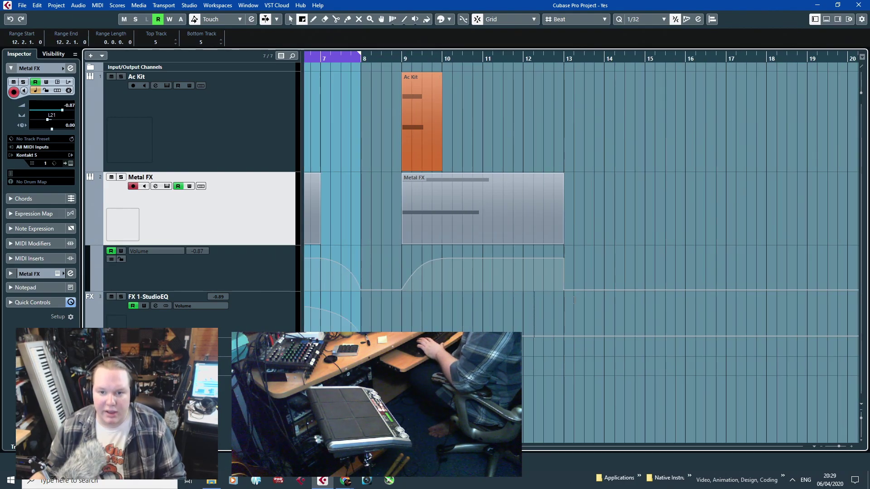
drag(563, 317, 401, 324)
key(ctrl+v)
key(1)
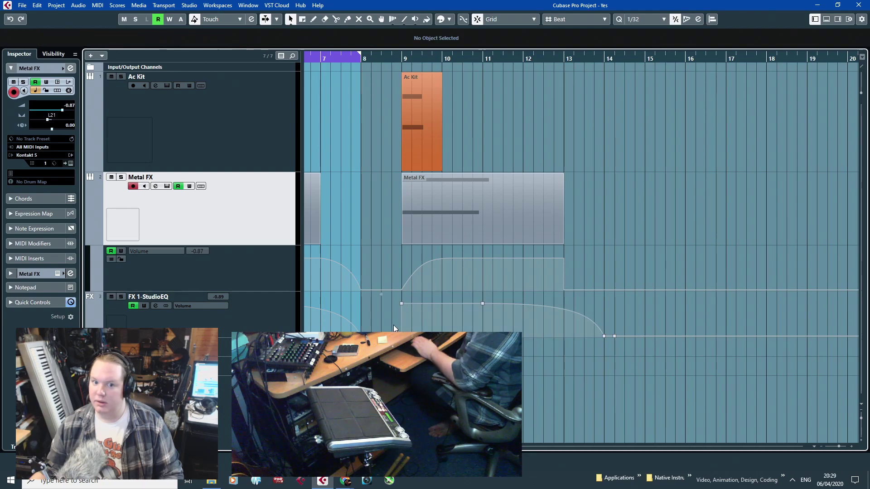
Add an FX 1-StudioEQ volume point at 8.4.1.0 with value -∞ and extend the second Metal FX fade-out to bar 14.
scroll(390, 325, up, 4)
scroll(425, 318, down, 4)
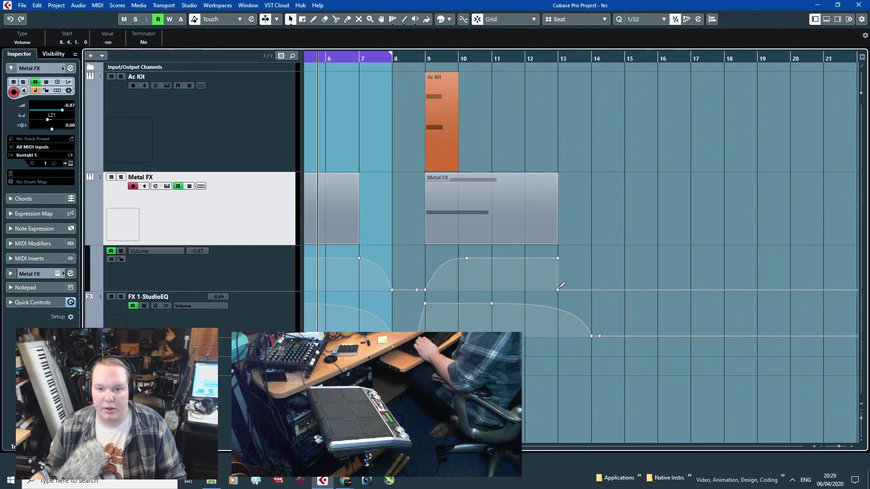
drag(558, 289, 591, 290)
click(570, 368)
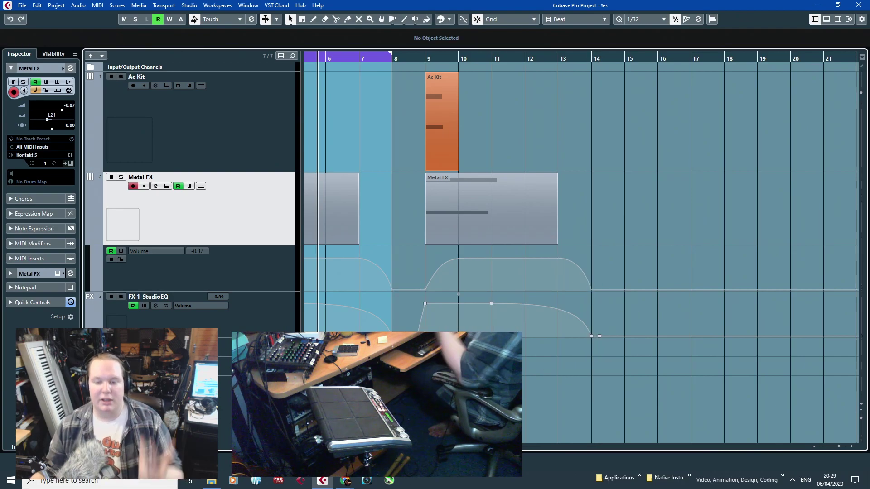
Use Range Selection to shift the second Metal FX volume fade-out one bar earlier, spanning bar 12 to bar 13, and return to Object Selection.
key(2)
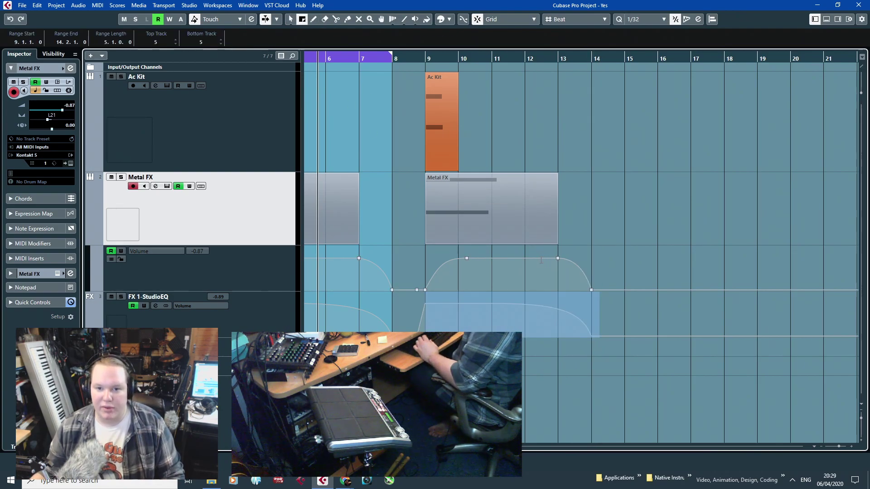
drag(526, 267, 550, 270)
drag(590, 270, 527, 287)
key(Delete)
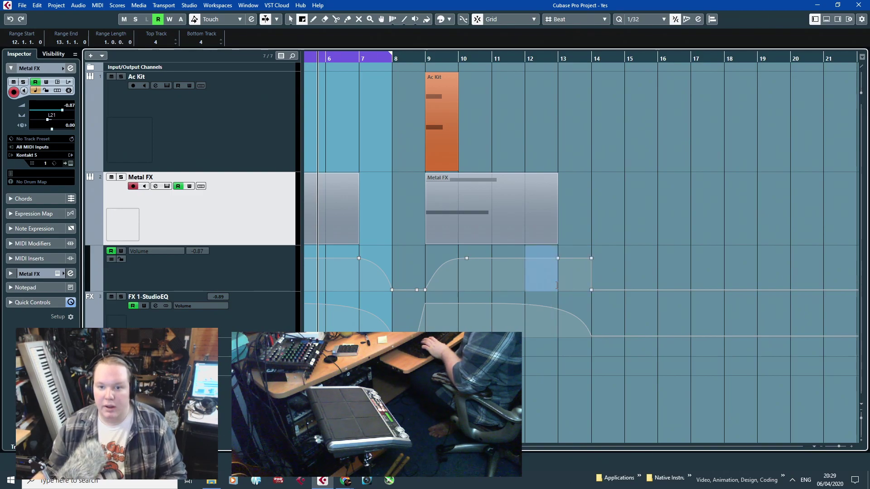
key(ctrl+v)
key(1)
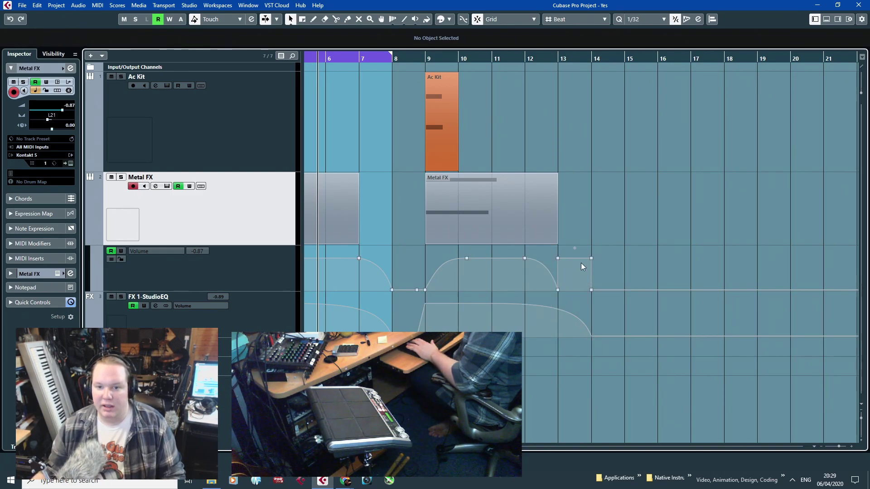
End the FX 1-StudioEQ volume fade-out at bar 13 and delete the leftover volume points after bar 13 and the Metal FX point before bar 9.
mouse_move(591, 337)
mouse_down()
mouse_move(558, 337)
mouse_move(606, 341)
mouse_up()
key(Delete)
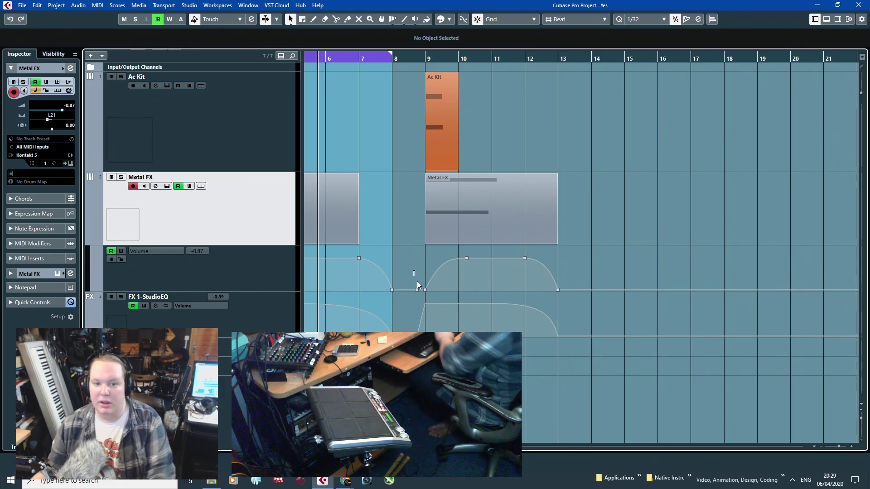
click(425, 290)
click(410, 175)
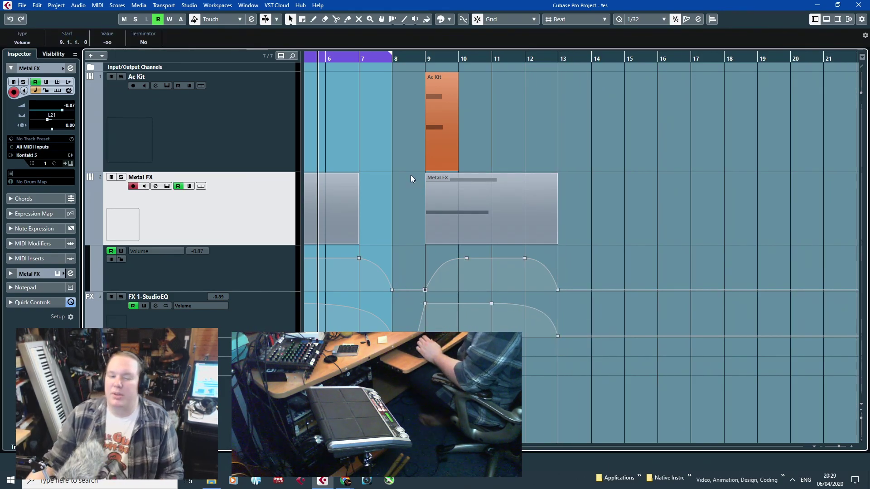
Open the Metal FX part at bar 9 and shorten its A#2 note to end at 10.4.3.60 and its A#1 note at 10.2.1.60.
scroll(409, 175, down, 3)
scroll(366, 186, up, 3)
scroll(539, 173, right, 3)
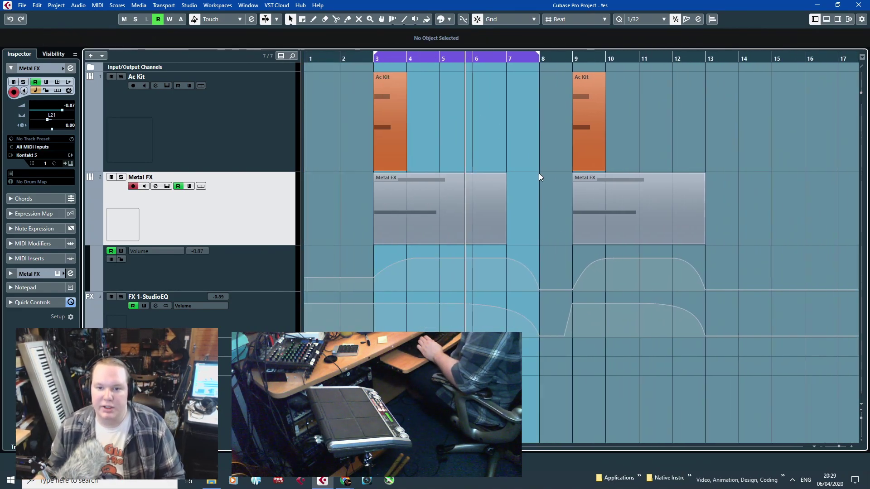
double_click(582, 207)
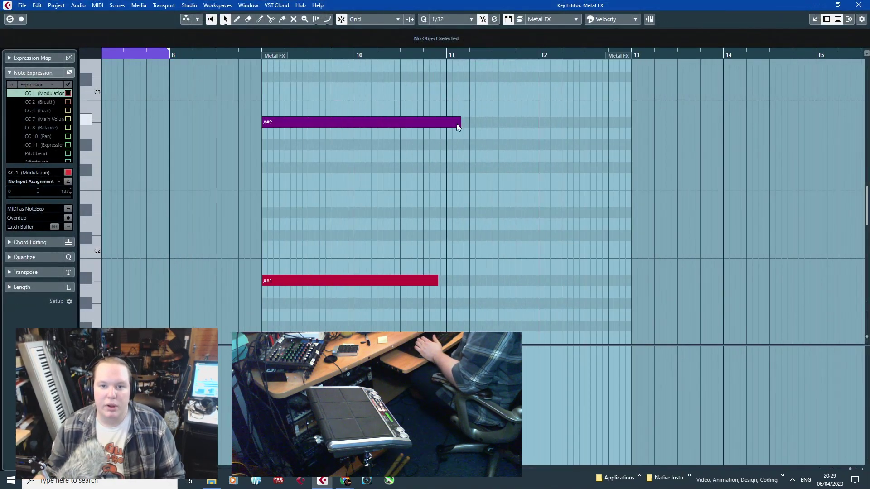
drag(457, 126, 438, 129)
drag(438, 281, 380, 288)
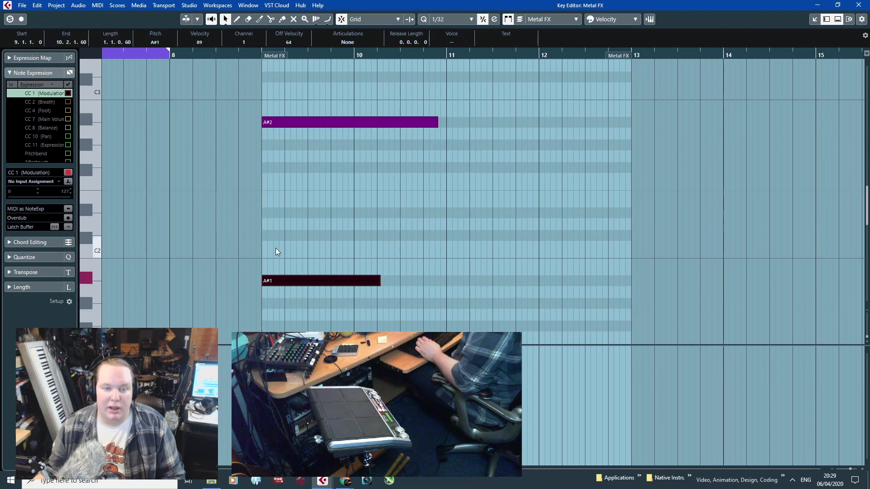
Trim the note starts to 9.1.1.7 for A#2 and 9.1.1.2 for A#1, and close the Key Editor.
scroll(244, 270, up, 8)
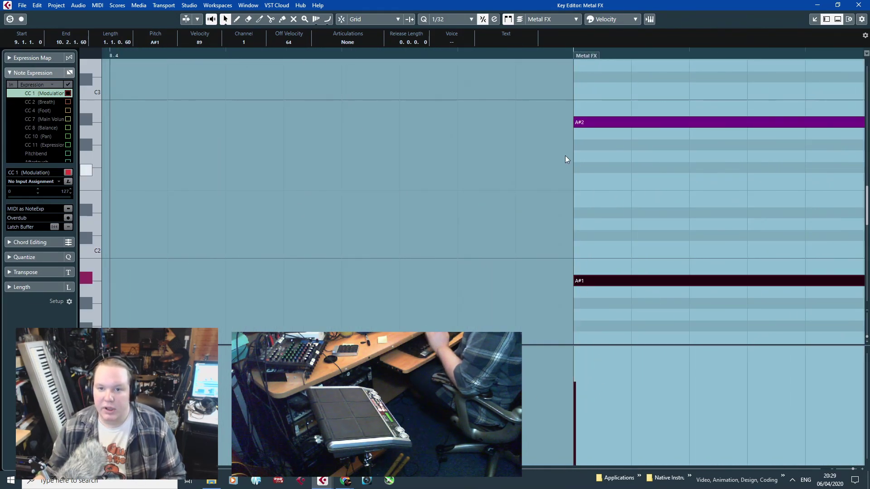
drag(579, 123, 583, 124)
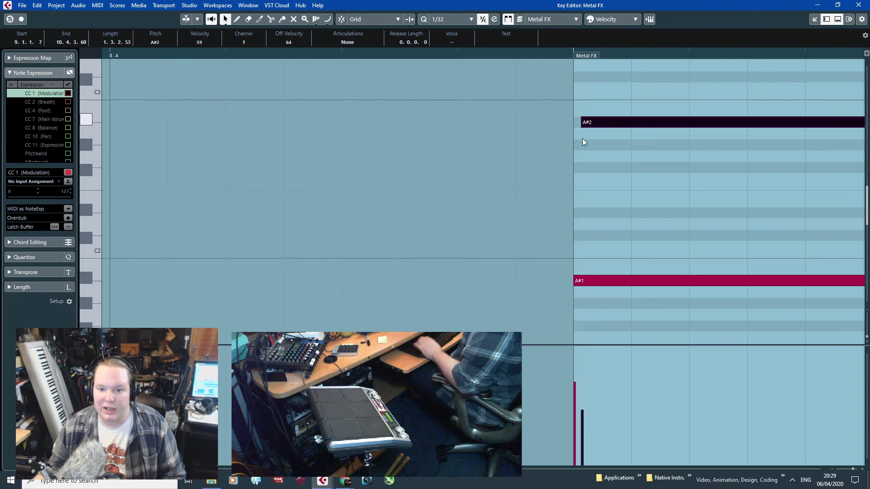
drag(574, 282, 576, 282)
scroll(544, 267, down, 7)
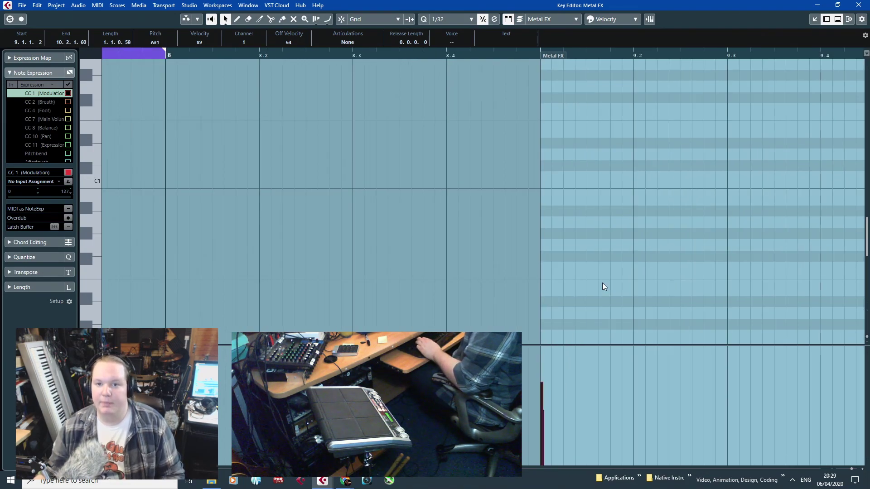
click(858, 5)
Play the project from just before bar 3 to audition the layered Ac Kit and Metal FX hits.
scroll(376, 62, up, 4)
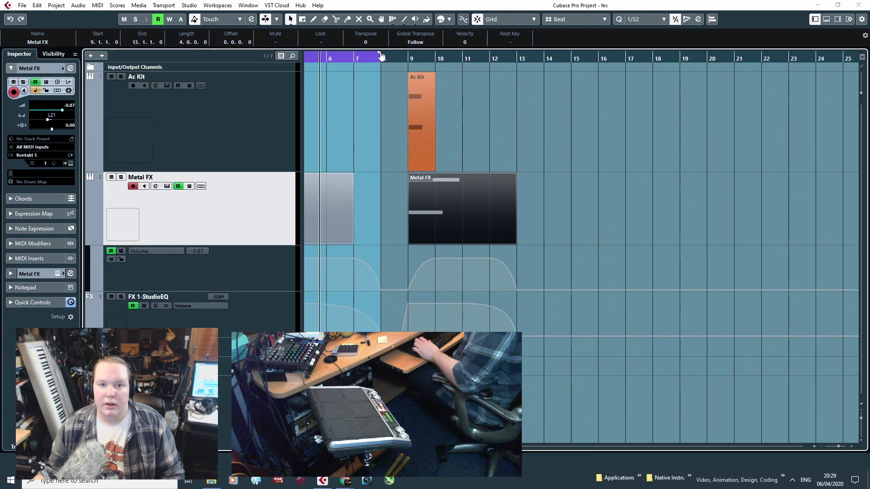
drag(349, 78, 303, 80)
click(355, 60)
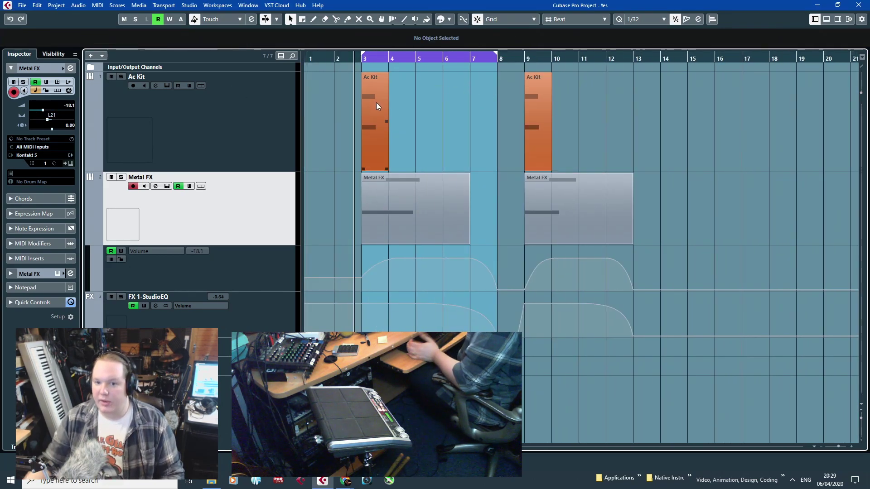
key(space)
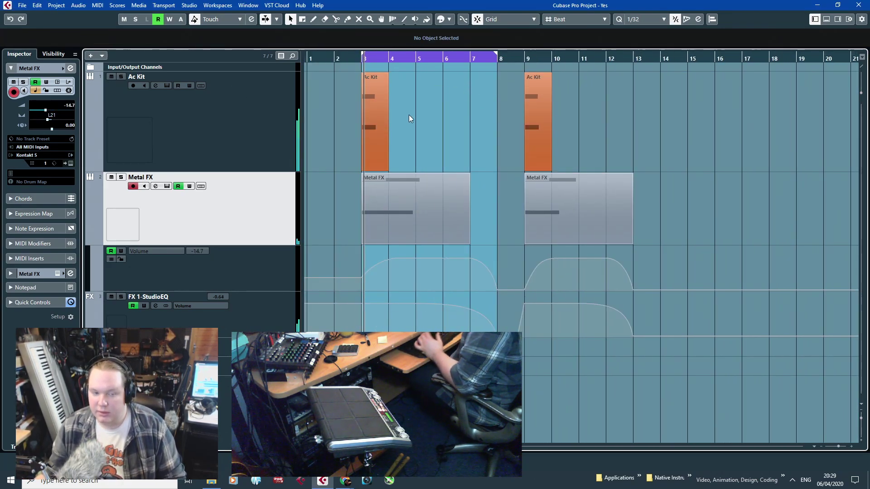
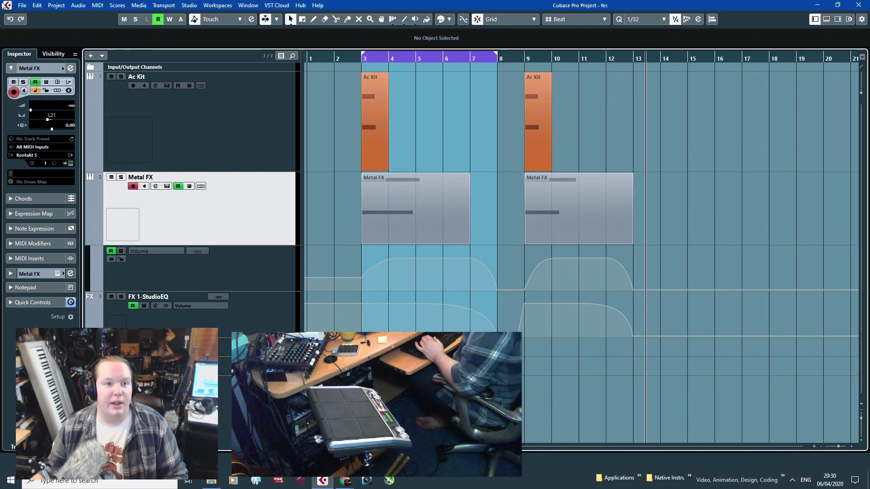
click(71, 6)
mouse_move(67, 6)
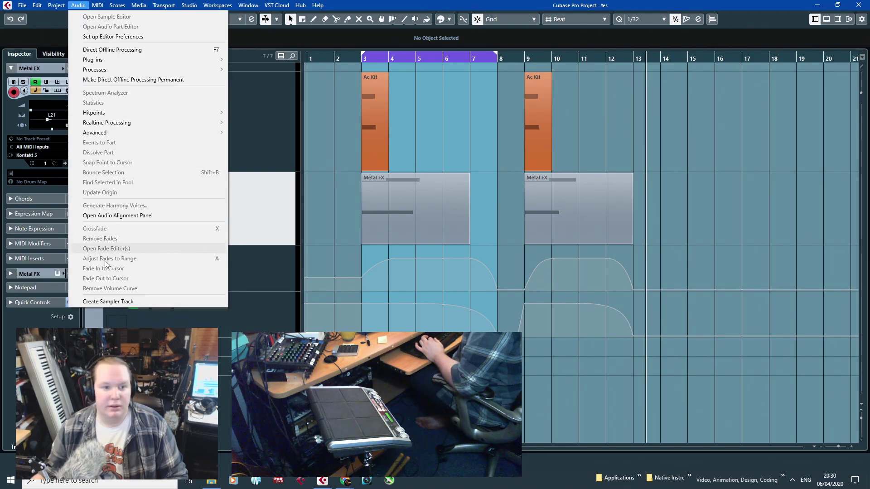
mouse_move(38, 6)
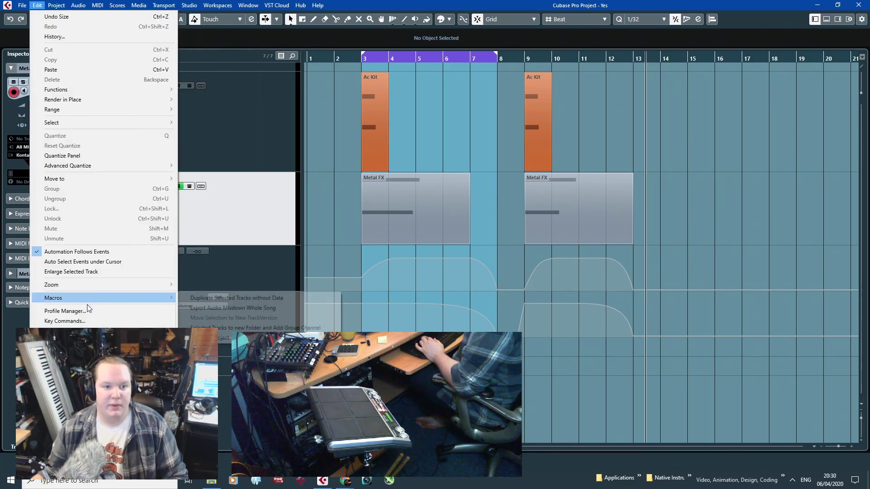
click(59, 295)
click(586, 85)
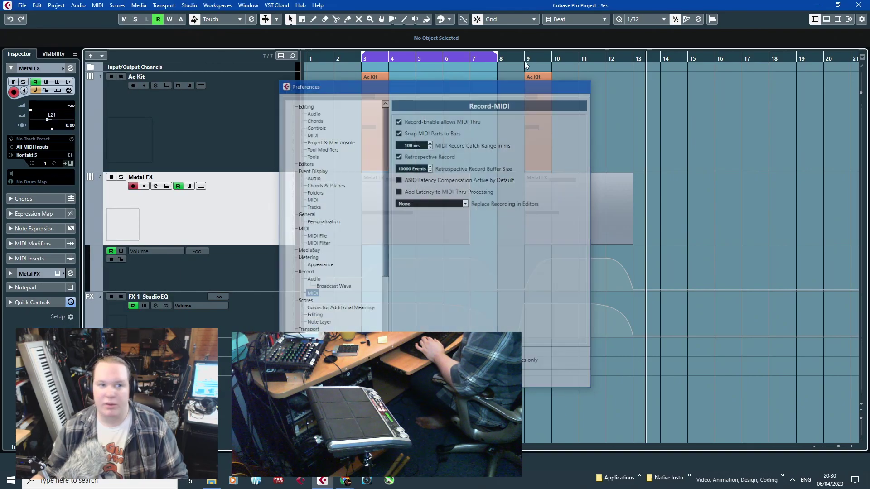
Set the project's record file format to a 44.100 kHz sample rate and 16 bit depth in Project Setup.
click(56, 5)
click(77, 312)
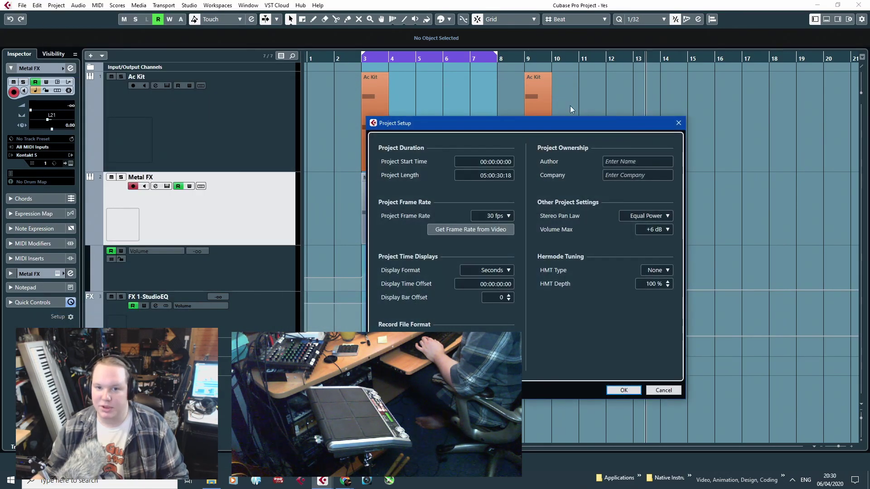
drag(554, 126, 499, 92)
click(436, 303)
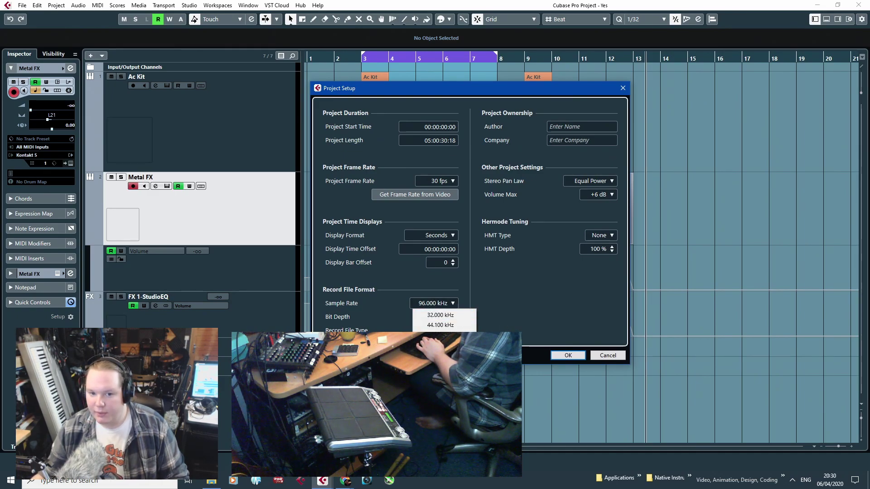
click(469, 325)
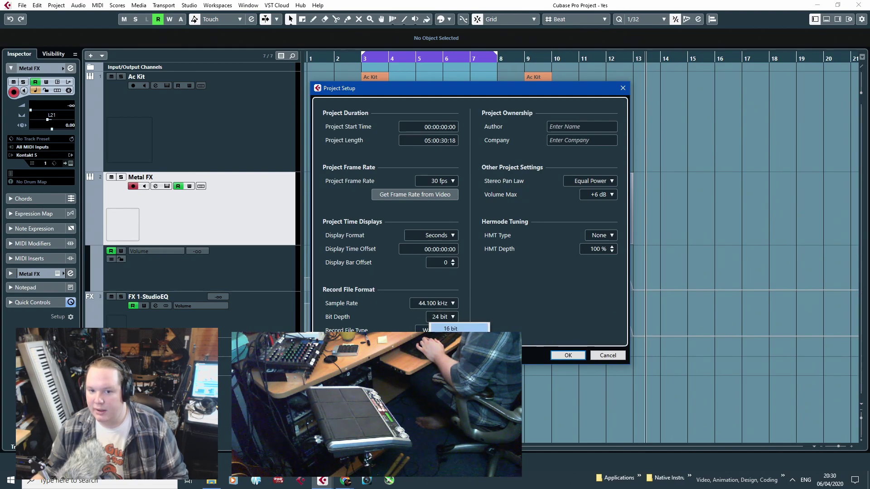
click(465, 329)
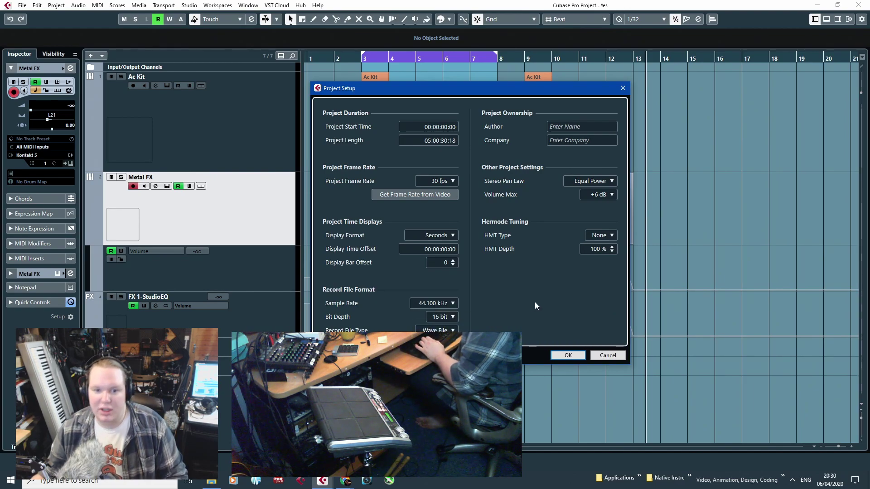
click(568, 356)
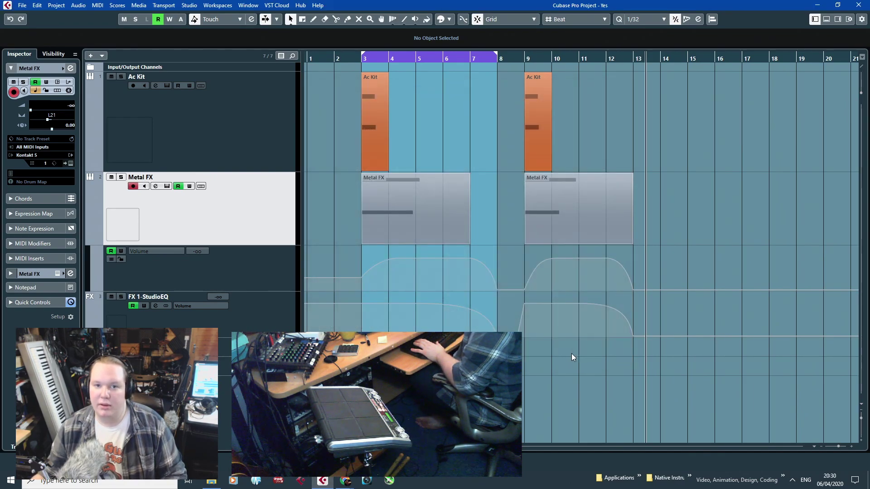
Play the project from bar 9 to audition the second layered hit.
click(352, 260)
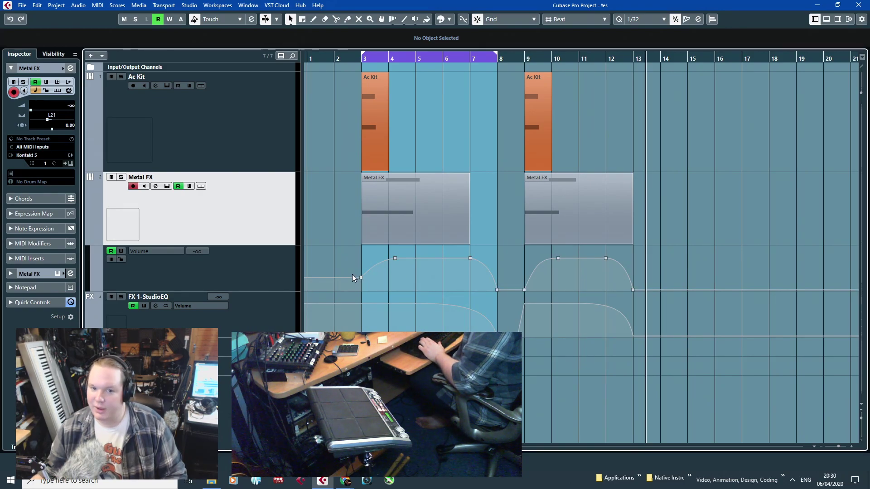
scroll(352, 274, down, 5)
scroll(345, 271, up, 4)
scroll(381, 258, up, 4)
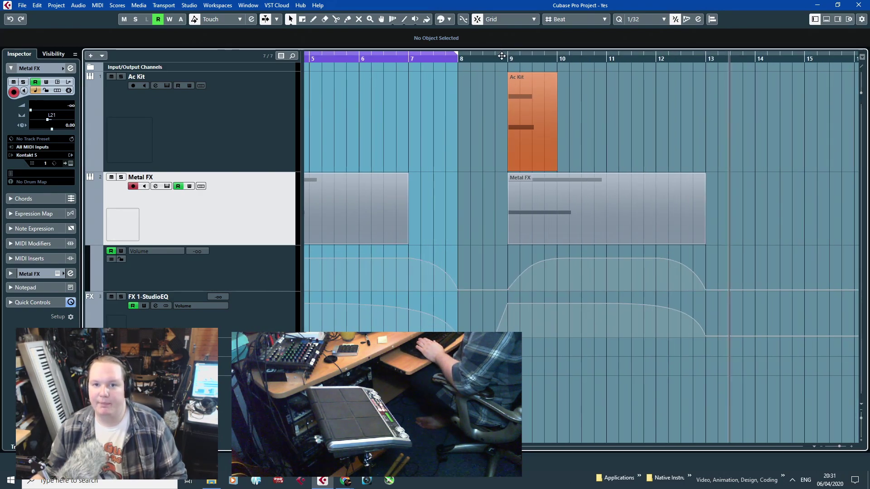
click(508, 57)
key(space)
scroll(489, 310, down, 5)
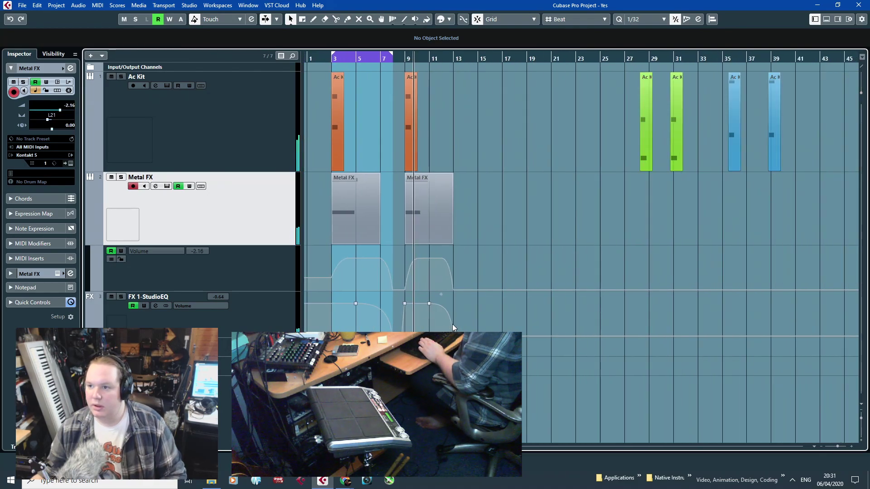
scroll(452, 324, up, 2)
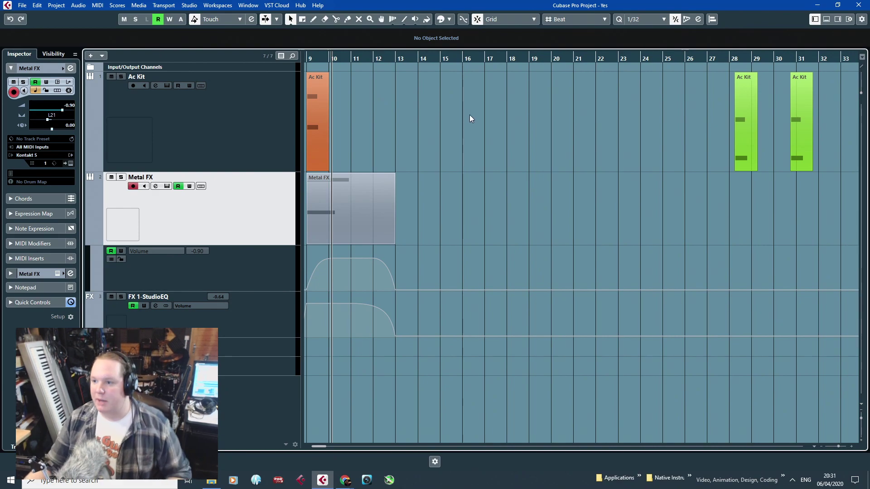
Open the Audio Mixdown export settings for the project.
scroll(448, 332, down, 3)
scroll(331, 275, up, 3)
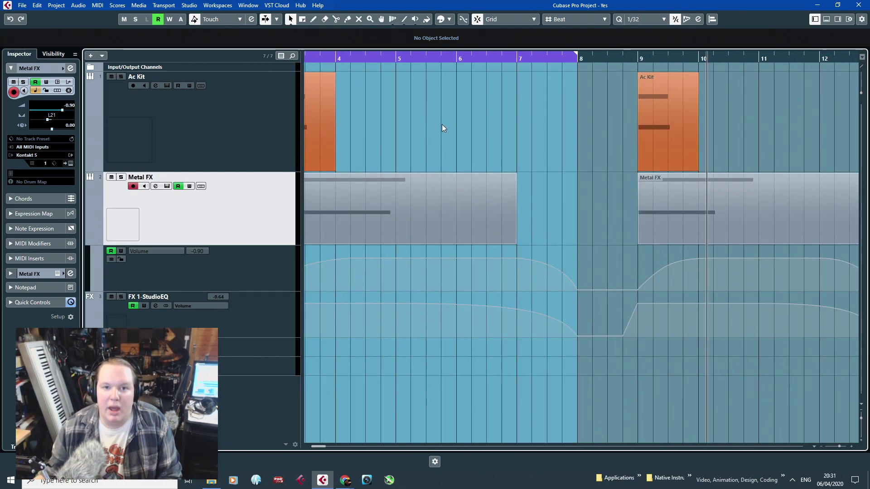
scroll(463, 134, down, 3)
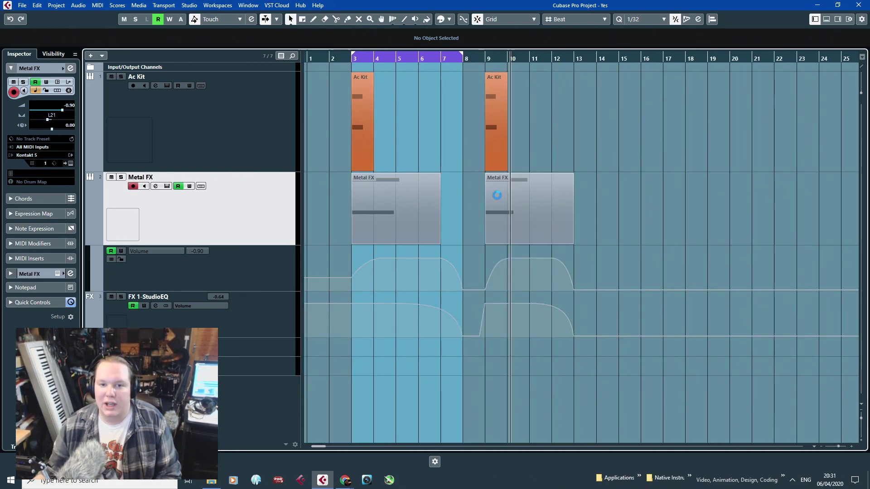
click(27, 6)
mouse_move(95, 150)
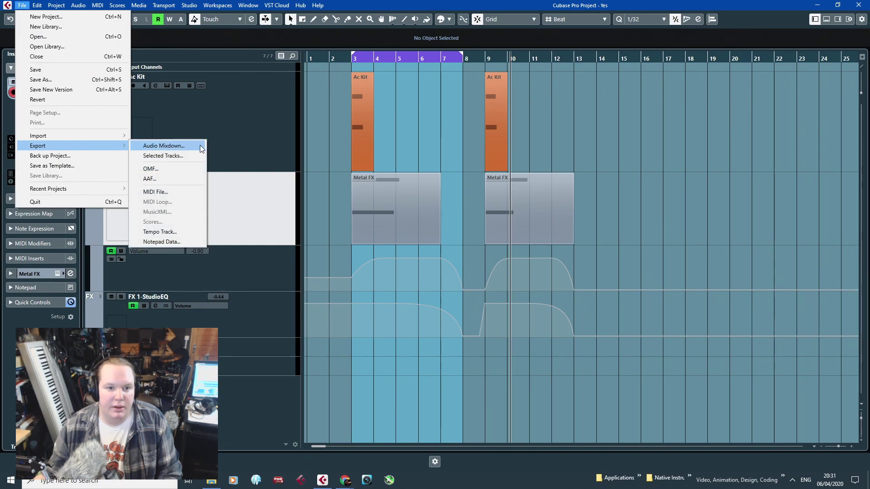
click(184, 147)
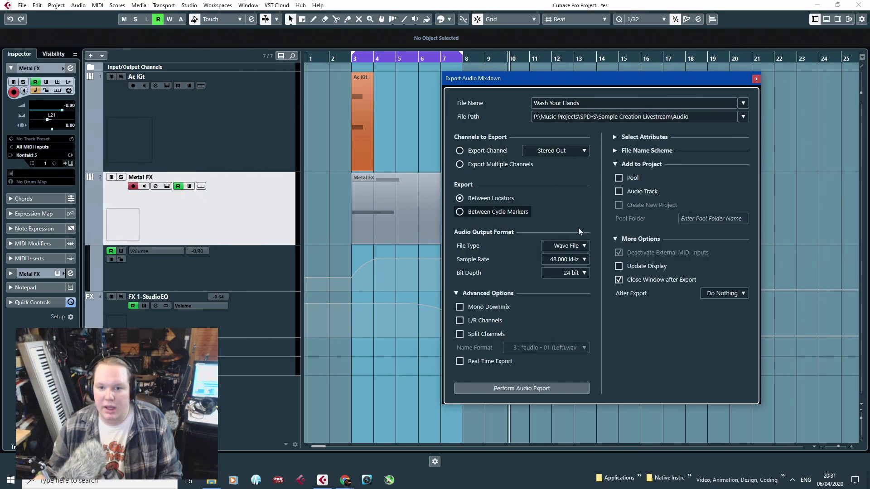
click(713, 117)
click(481, 75)
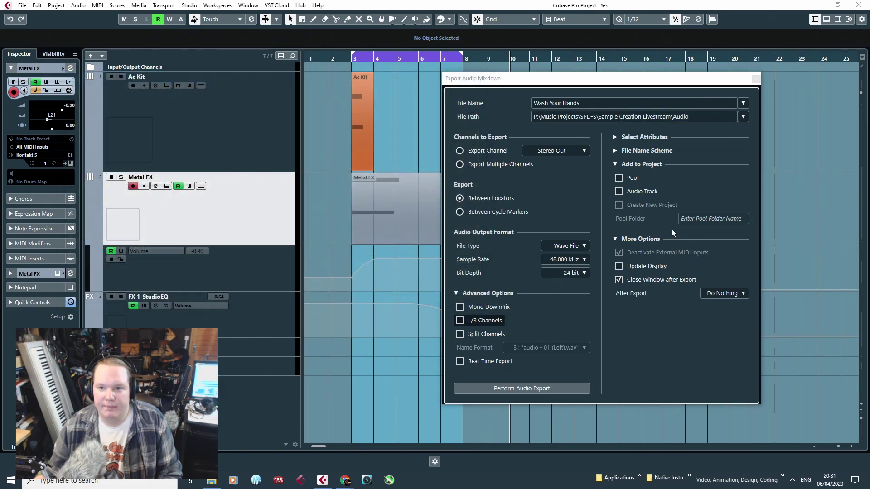
click(744, 117)
click(737, 130)
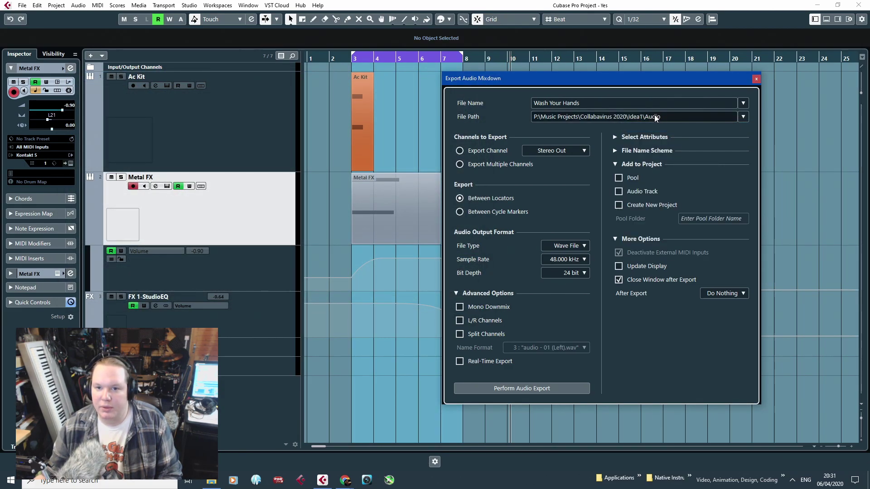
click(730, 117)
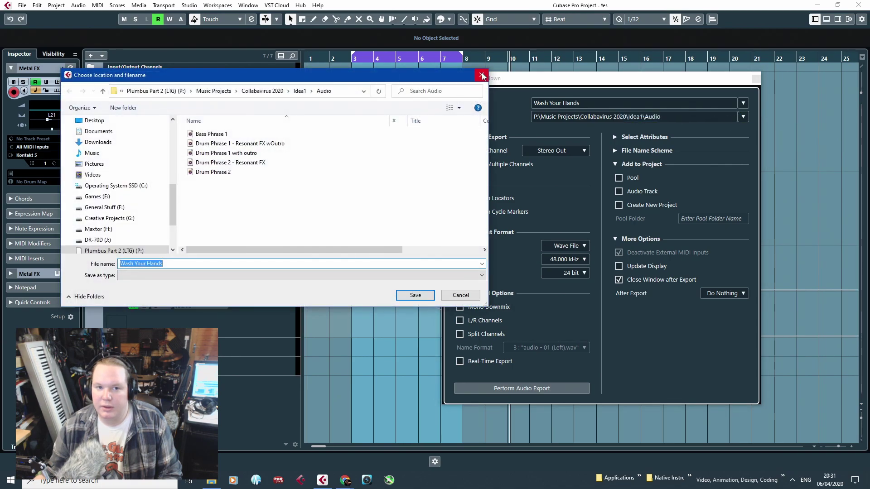
click(482, 75)
click(744, 117)
click(716, 130)
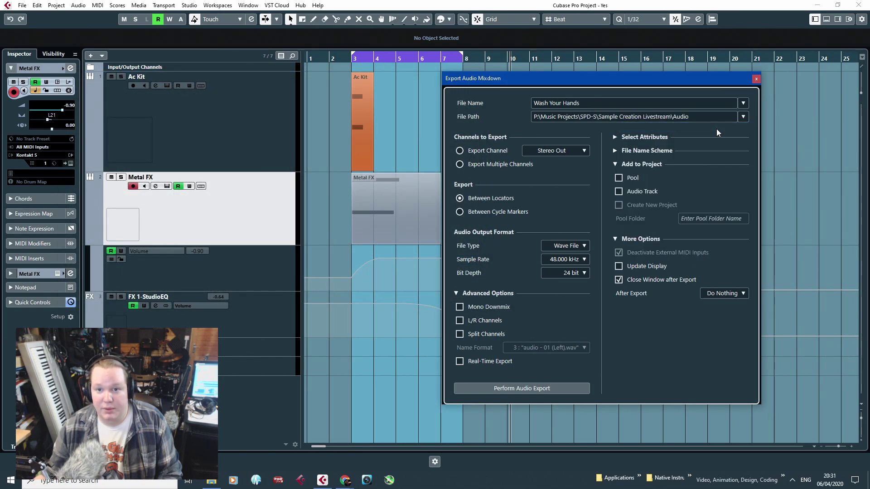
Name the mixdown file MoveM1 A# and export the audio between the locators.
click(683, 100)
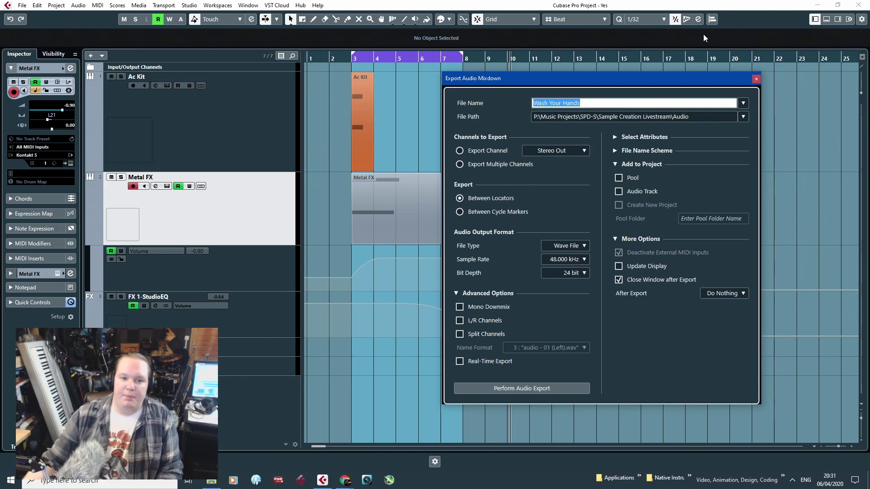
text(Hit)
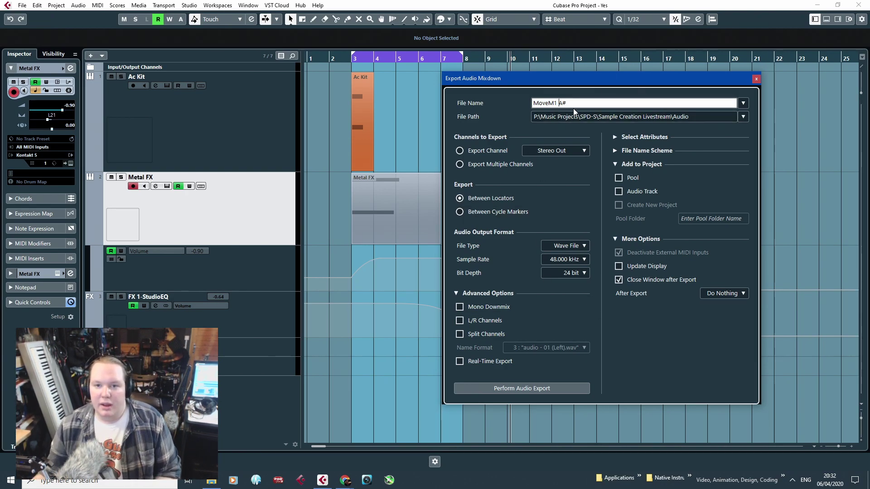
click(550, 388)
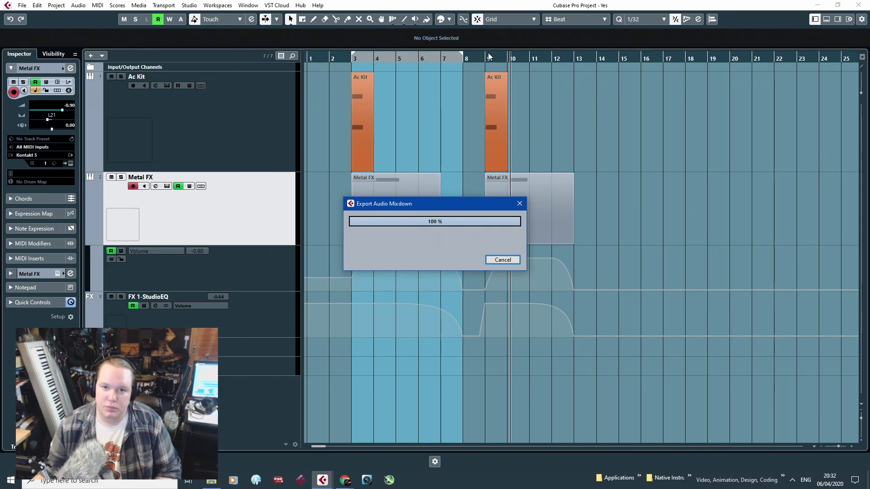
Open the Metalizer on FX 1-StudioEQ and play the second hit with the locators spanning bars 9 to 13.
click(204, 303)
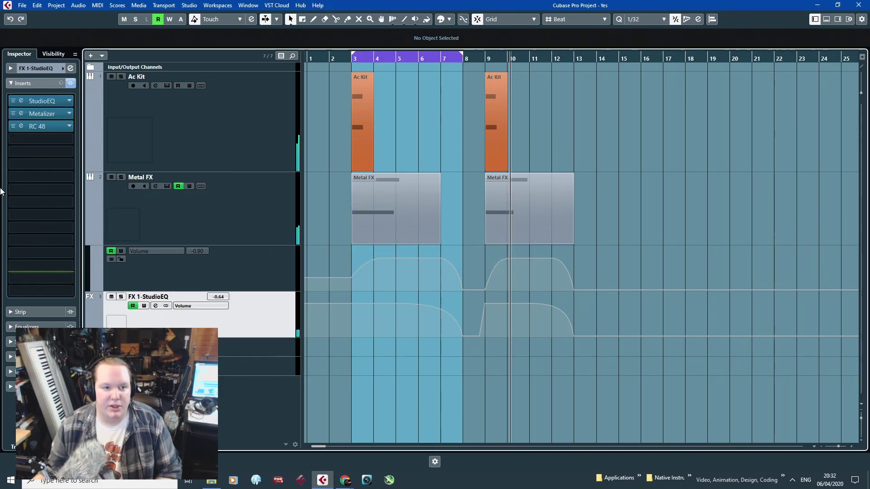
click(21, 114)
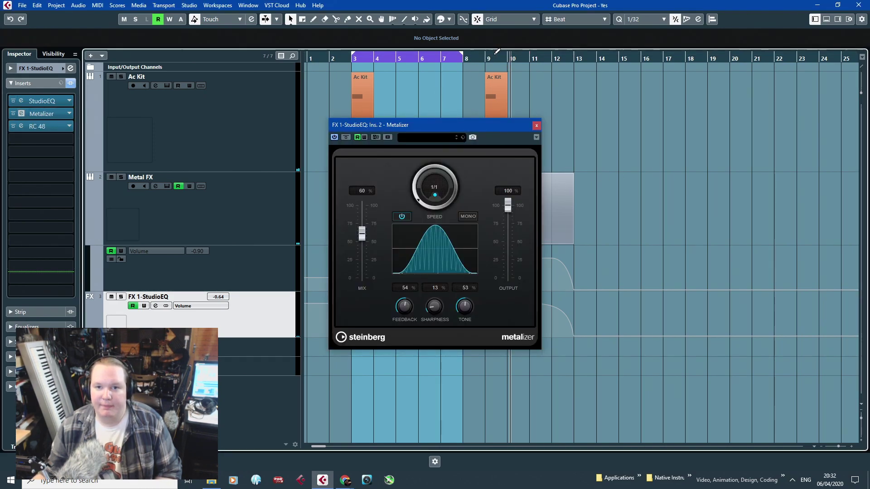
drag(489, 52, 574, 54)
click(476, 55)
key(space)
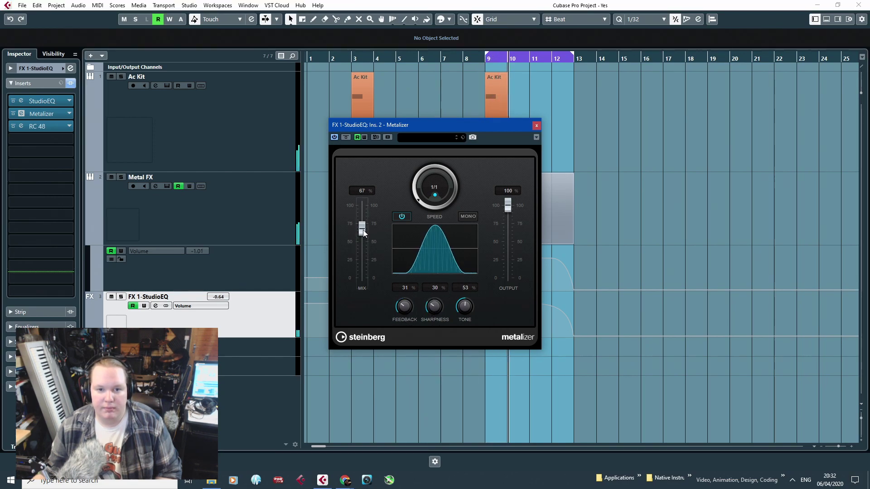
Set the Metalizer to mix 69%, feedback 31%, sharpness 30%, tone 31% and output 85% while auditioning the second hit.
click(482, 58)
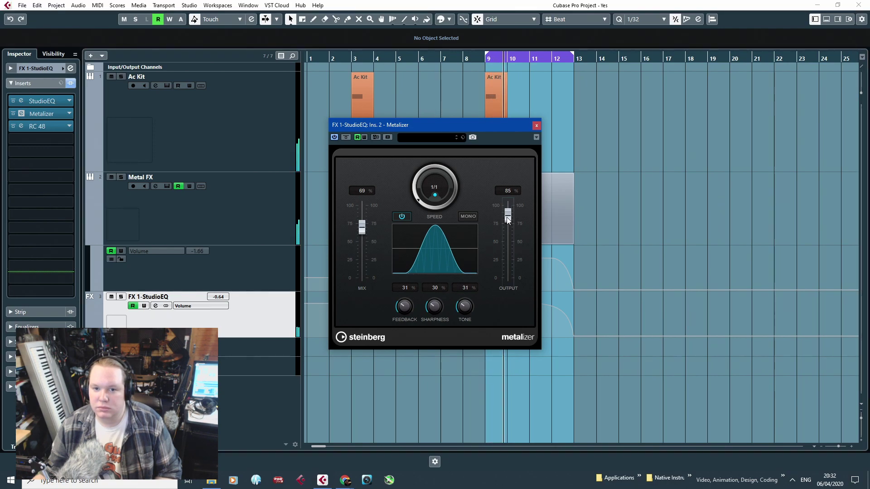
click(537, 125)
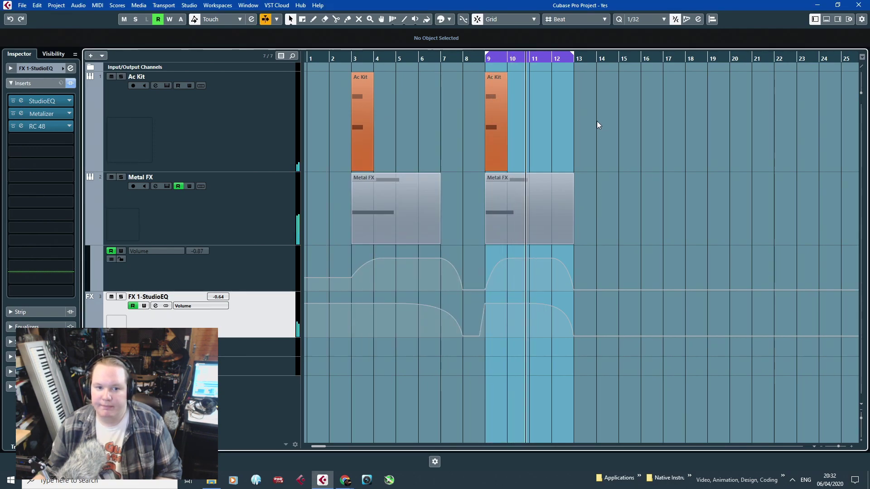
key(space)
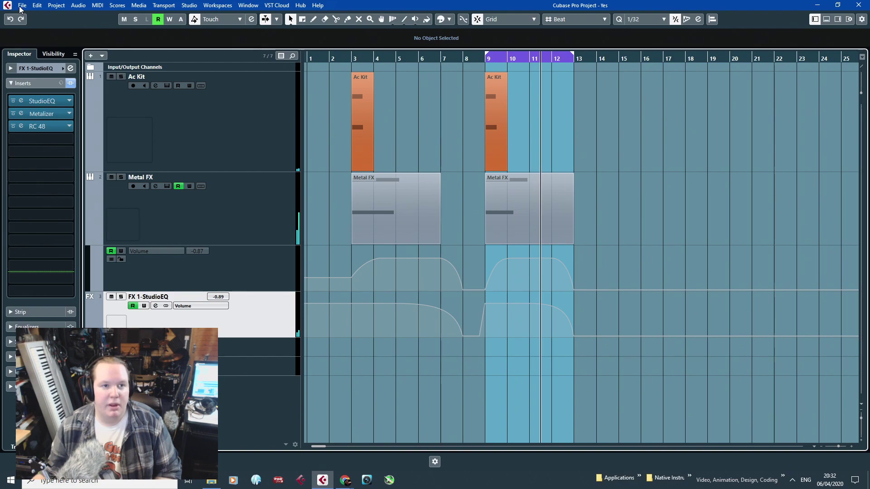
Name the audio mixdown MoveM1 A#2 and export the second hit between the locators as a 48.000 kHz, 24 bit wave file.
click(21, 5)
mouse_move(77, 146)
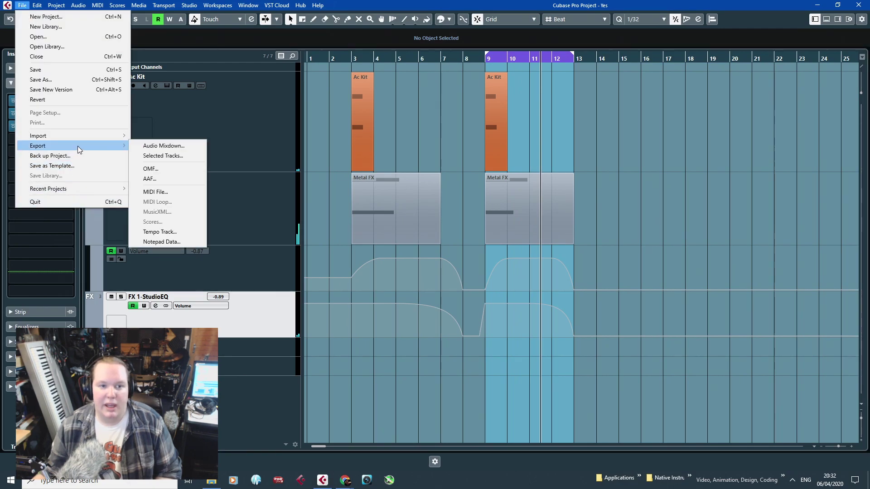
click(155, 146)
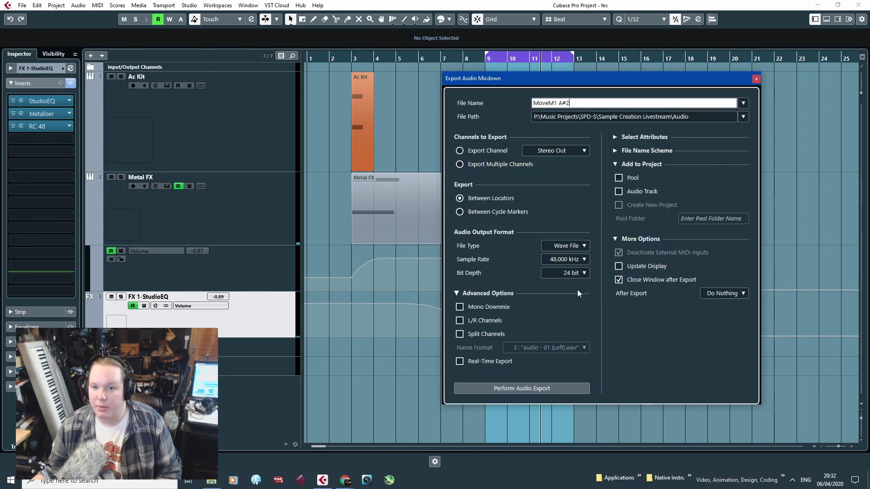
click(543, 389)
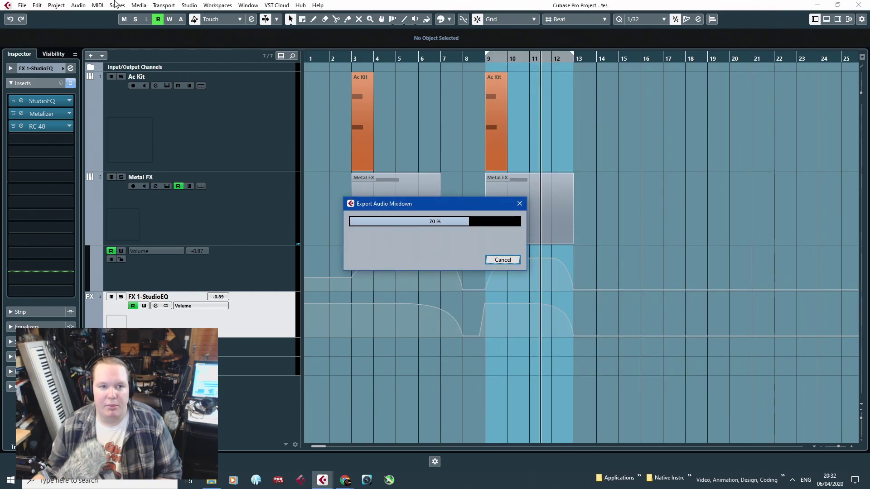
Switch to File Explorer and delete the MoveM1 A#1 and MoveM1 A#2 files from the project's Audio folder.
click(210, 483)
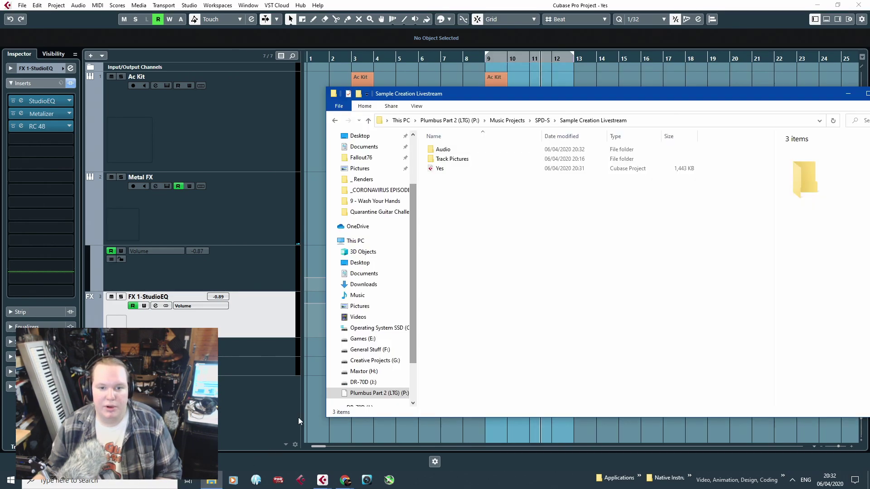
double_click(442, 151)
drag(465, 204, 376, 73)
key(Delete)
key(Return)
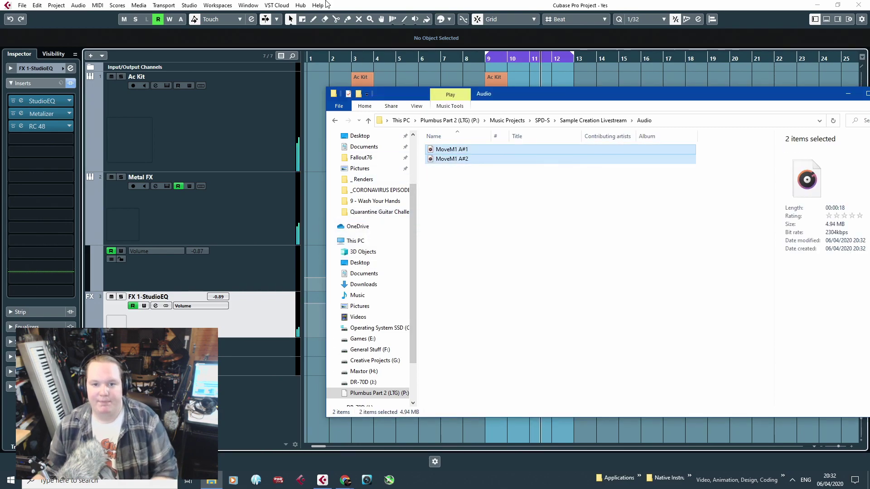
Export the second hit again as MoveM1 A#2, a wave file with a 44.100 kHz sample rate and 16 bit depth.
click(24, 5)
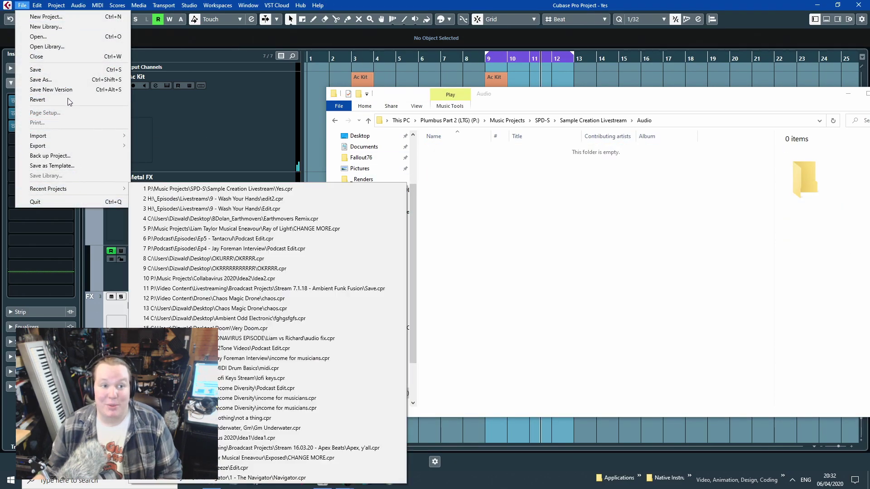
mouse_move(76, 150)
click(149, 146)
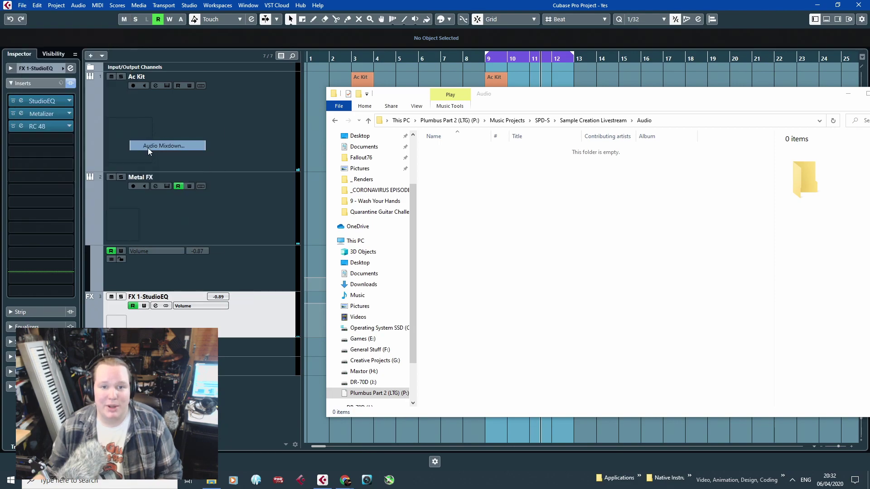
click(576, 248)
click(573, 254)
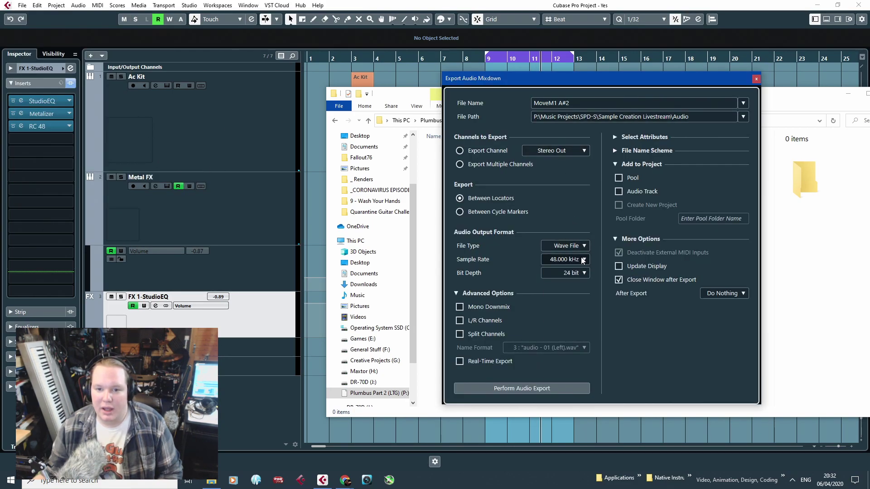
click(572, 259)
click(585, 321)
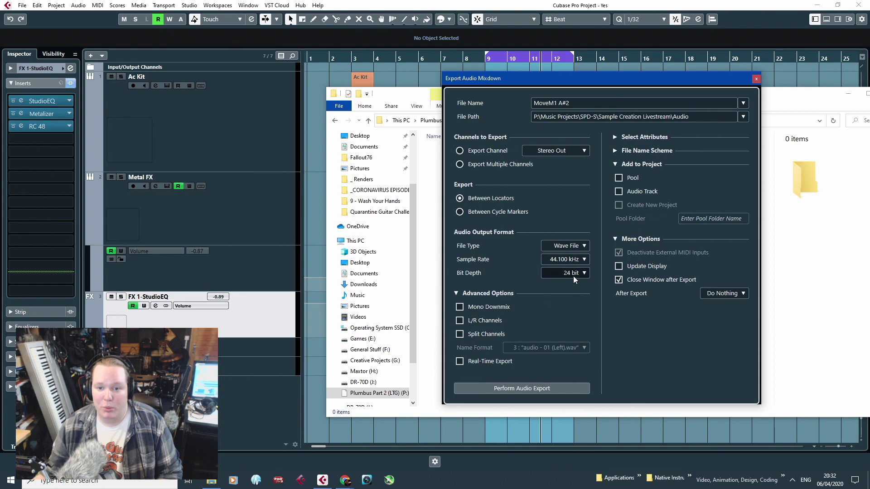
click(573, 274)
click(580, 295)
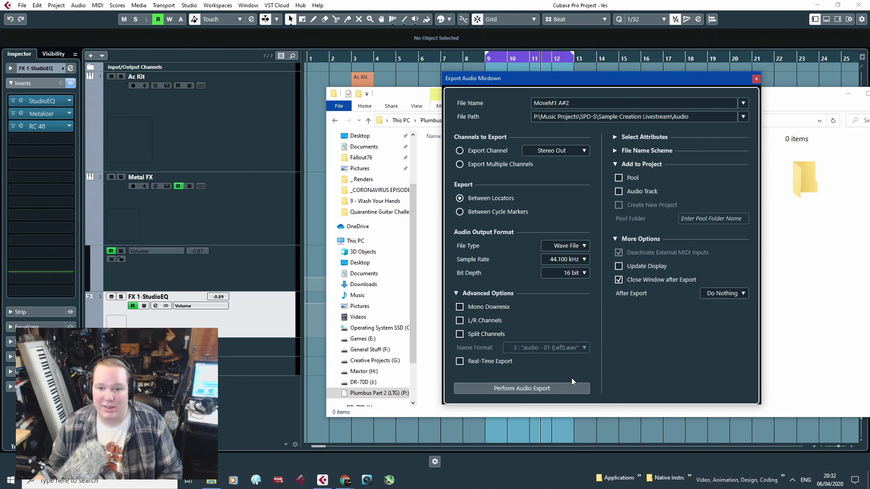
click(544, 389)
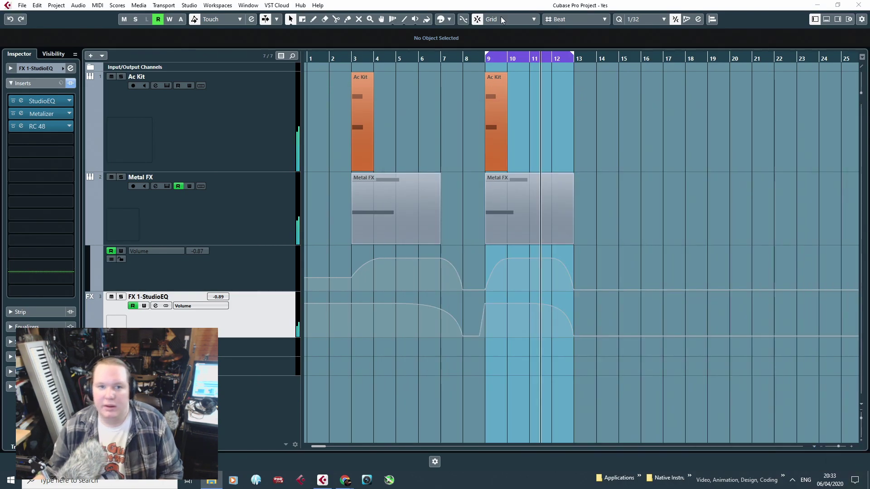
Set the locators around the first hit, from bar 3 to bar 8.
drag(354, 50, 462, 76)
click(193, 235)
click(202, 158)
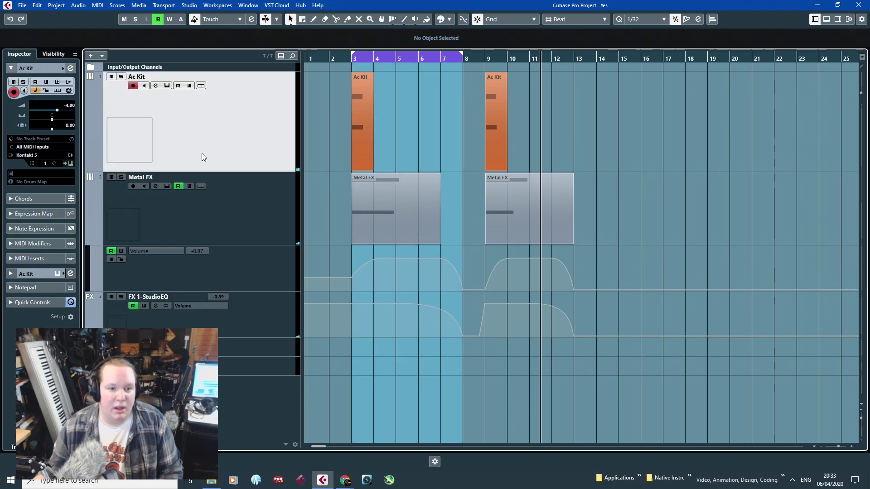
Set the Metalizer on FX 1-StudioEQ to mix 76%, feedback 41%, sharpness 56%, tone 74% and output 100%, and audition the first hit.
click(247, 316)
click(50, 127)
click(49, 114)
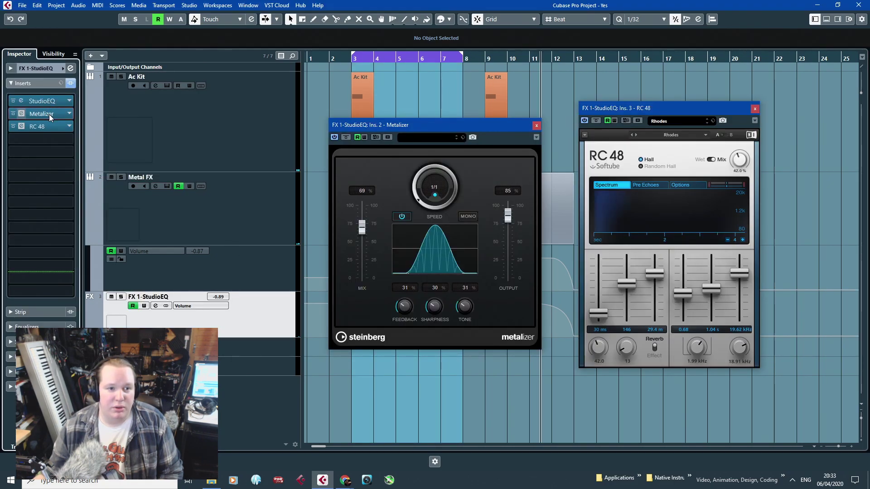
click(49, 115)
click(49, 115)
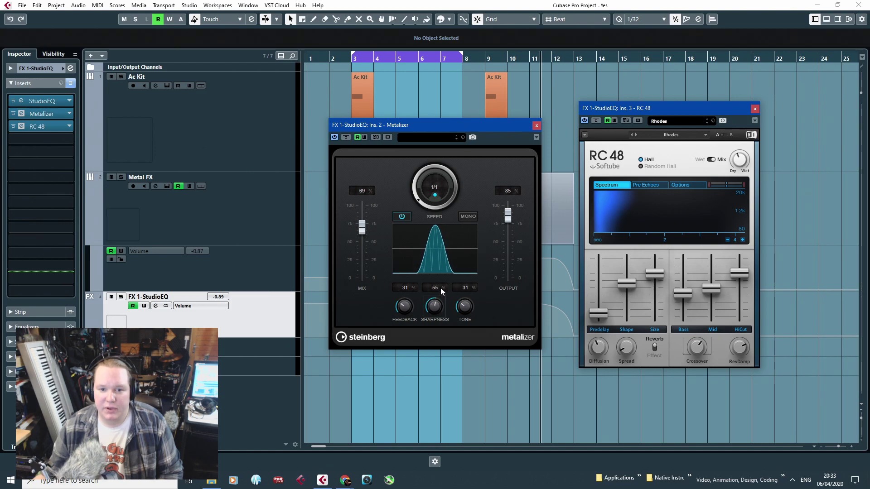
drag(362, 218, 362, 223)
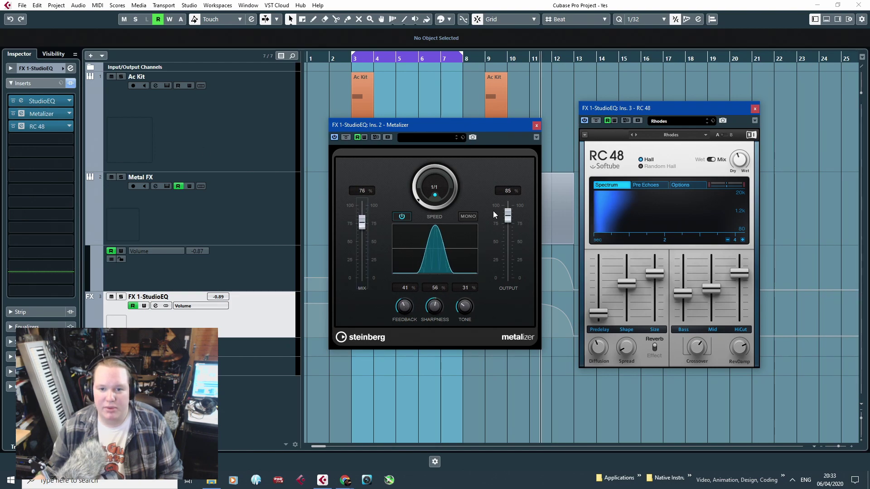
drag(508, 216, 513, 180)
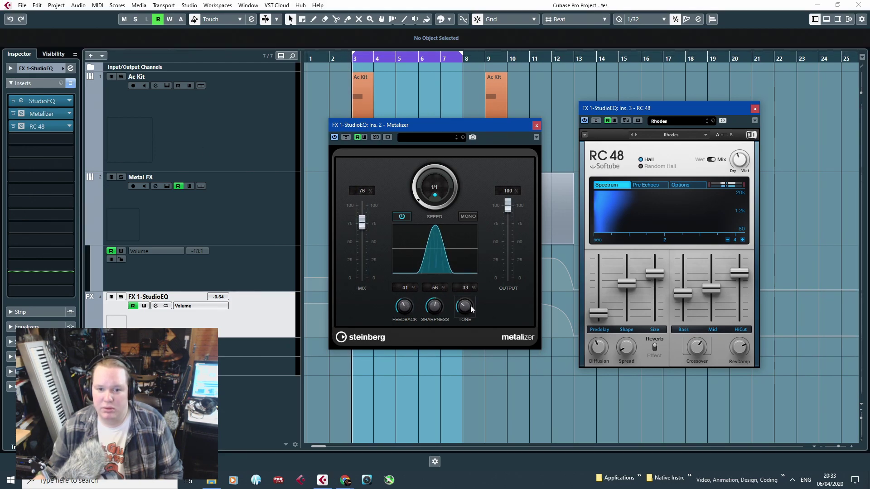
drag(471, 306, 480, 275)
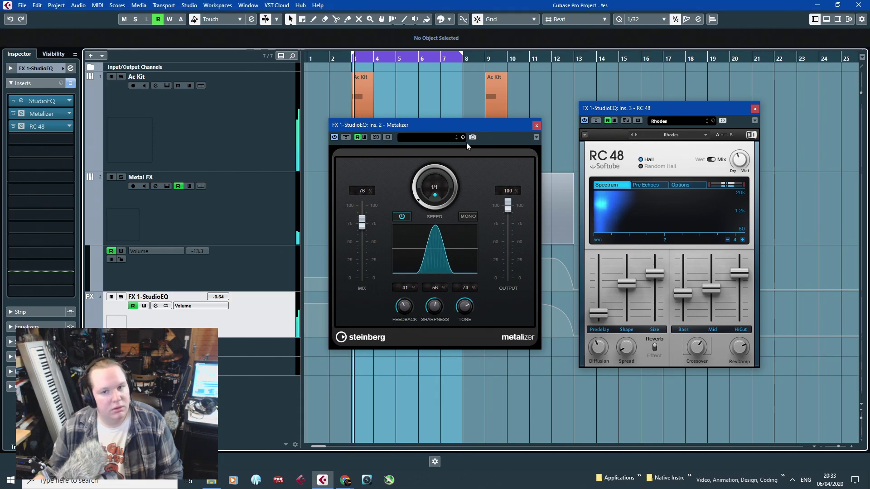
click(537, 126)
Change the number at the end of the mixdown file name and export the first hit at 44.100 kHz and 16 bit.
click(22, 6)
mouse_move(68, 144)
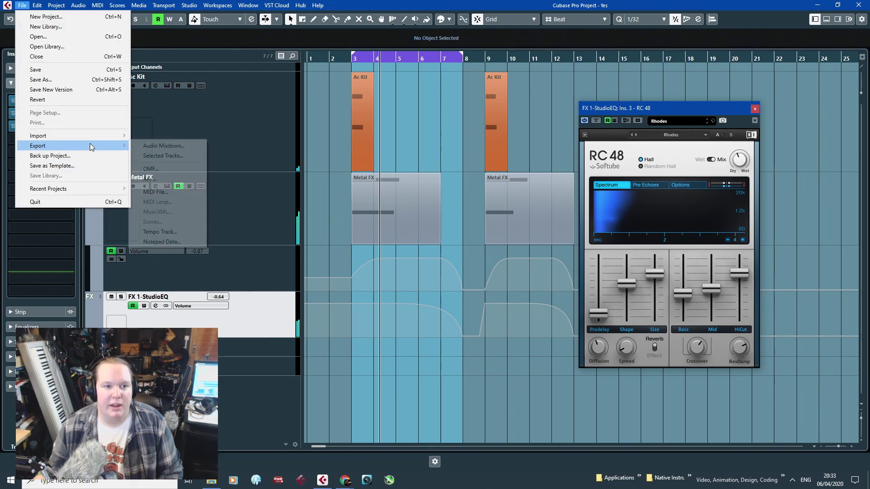
click(167, 145)
click(578, 103)
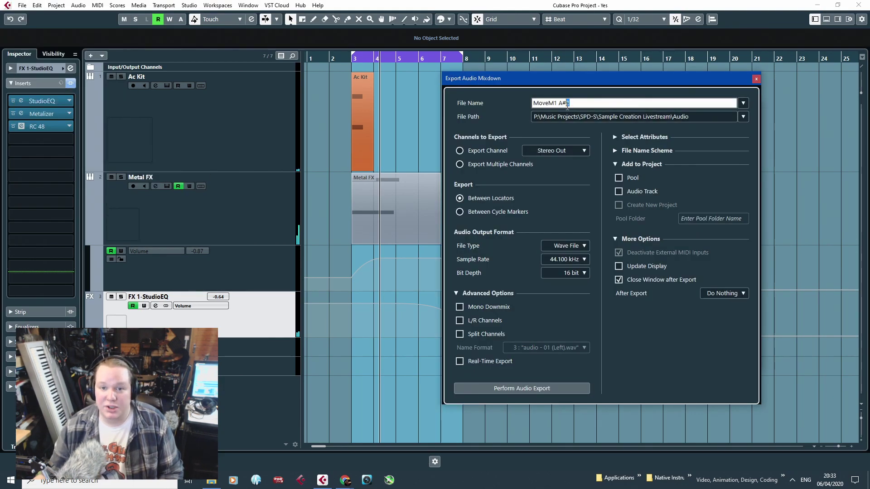
click(531, 387)
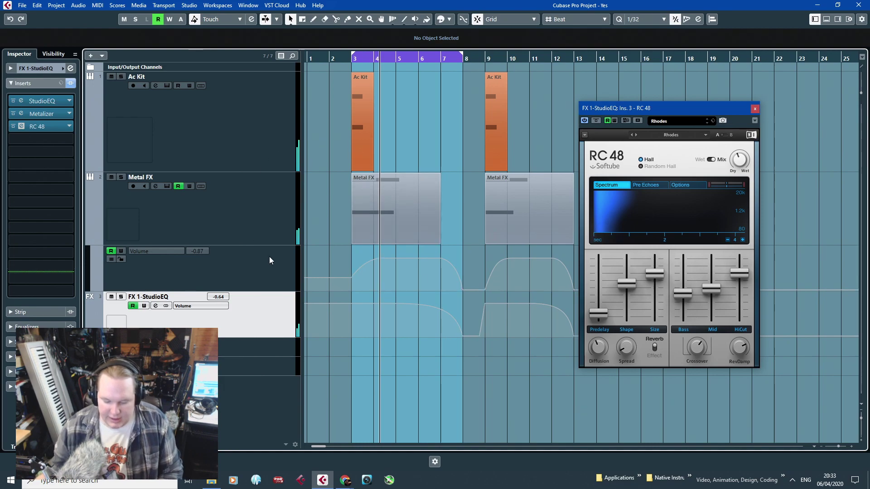
Close the RC 48 reverb window and move the first green Ac Kit event to bar 17.
click(755, 109)
key(g)
key(g)
key(g)
key(g)
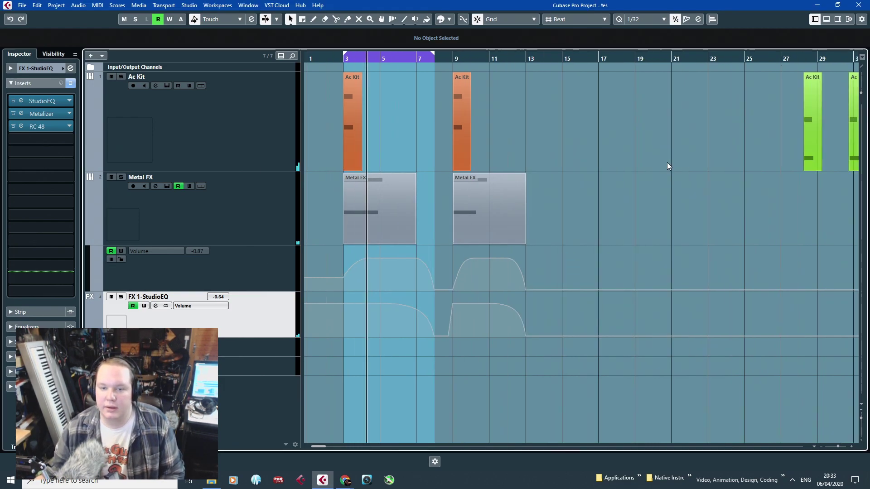
scroll(521, 168, up, 2)
drag(608, 133, 438, 132)
drag(423, 152, 479, 165)
Copy the Metal FX event at bar 3 with both volume automation curves, bars 3 to 8, to bar 17.
click(387, 191)
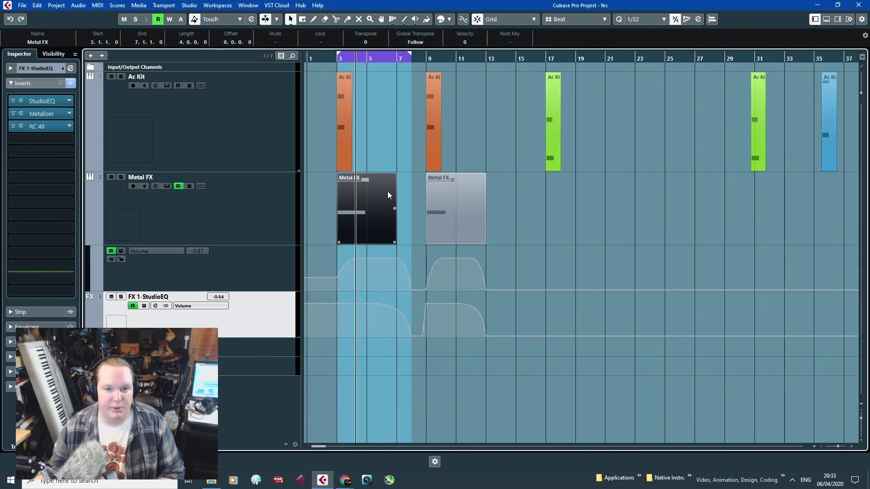
click(303, 19)
key(h)
drag(319, 204, 487, 326)
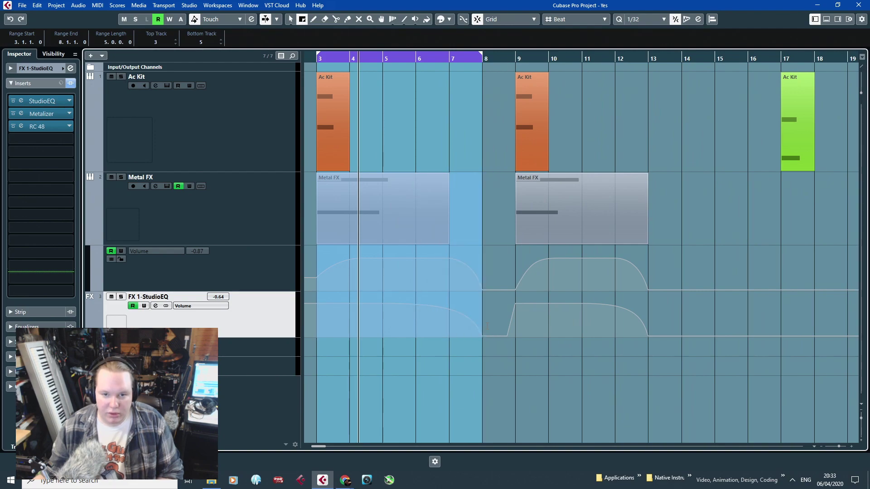
key(g)
drag(768, 177, 663, 316)
key(ctrl+v)
key(1)
scroll(707, 272, up, 5)
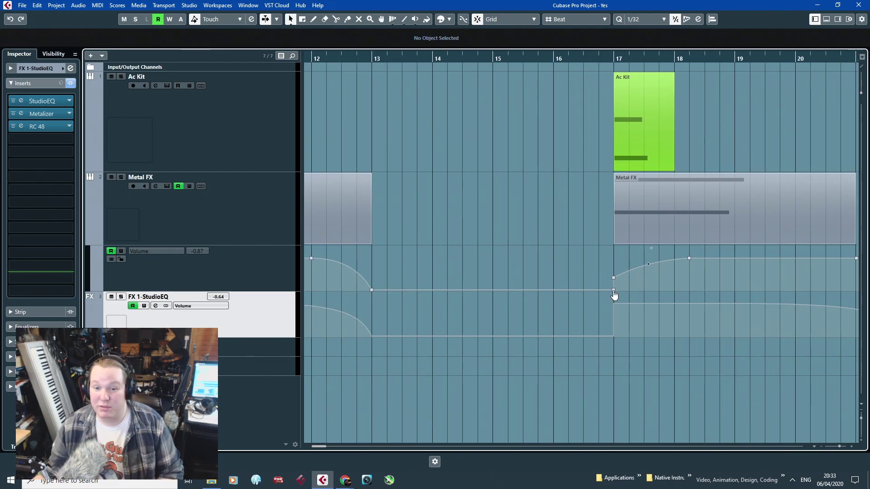
Shift the starting volume automation points of Metal FX and FX 1-StudioEQ to one beat before bar 17, forming ramps into the event.
drag(613, 290, 599, 291)
scroll(626, 340, down, 1)
scroll(626, 340, up, 1)
click(610, 341)
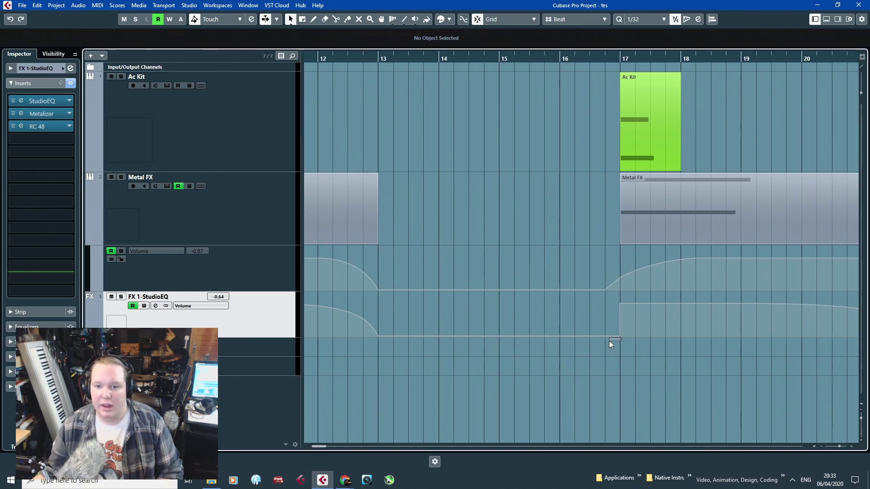
click(606, 337)
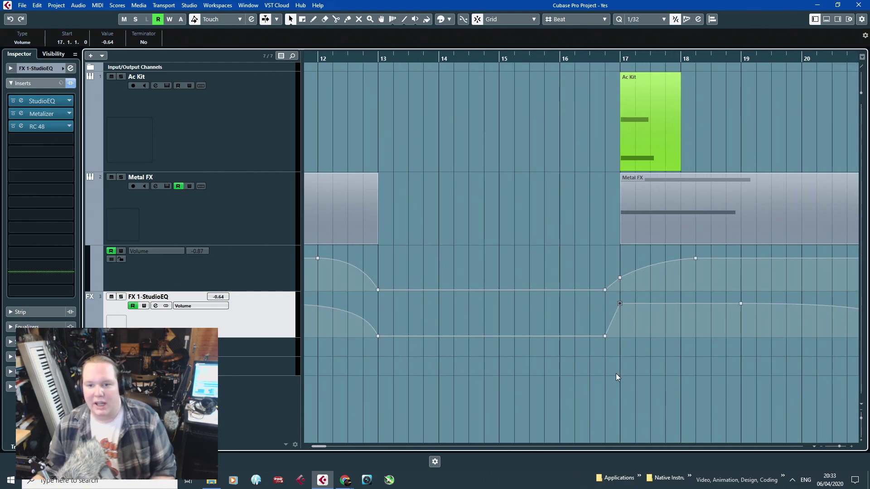
scroll(616, 373, down, 3)
click(638, 374)
scroll(709, 314, up, 3)
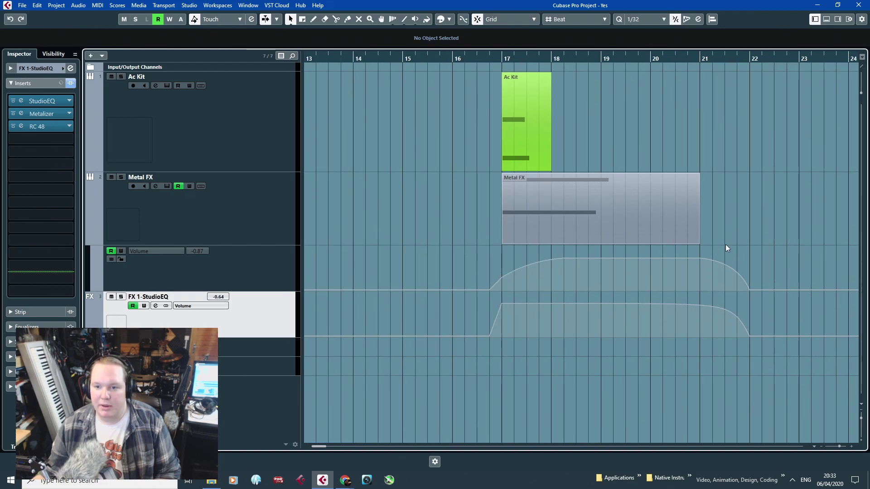
Move the second green Ac Kit event to bar 25.
scroll(474, 290, down, 4)
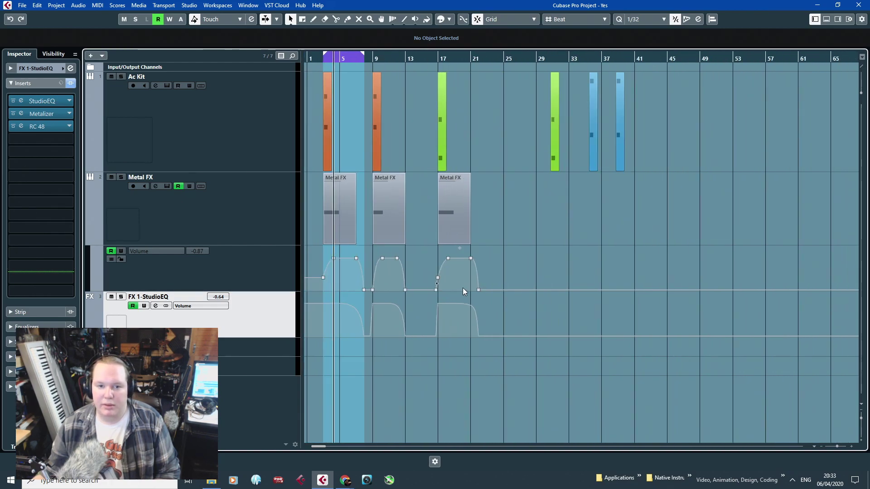
scroll(491, 211, up, 2)
drag(720, 158, 620, 153)
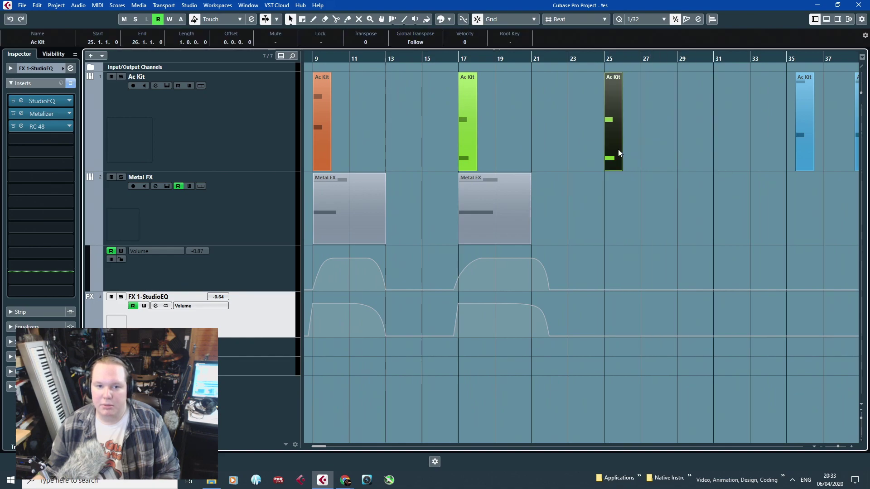
Copy the Metal FX event and both volume automation curves from bars 9 to 13 to bar 25.
click(302, 19)
drag(315, 191, 385, 330)
drag(649, 192, 604, 320)
key(ctrl+v)
key(1)
scroll(582, 286, up, 3)
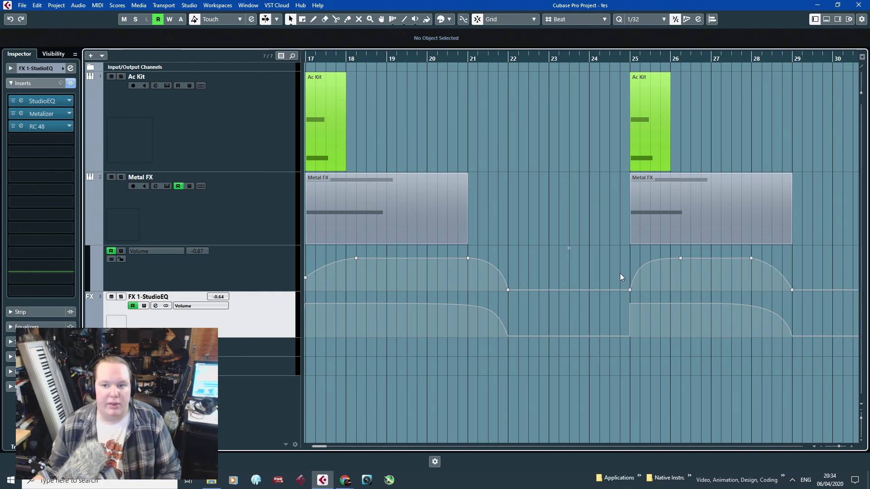
scroll(585, 253, down, 3)
Select the Metal FX event at bar 17, set the cycle range to bars 17–21 and place the playhead just before it.
click(507, 194)
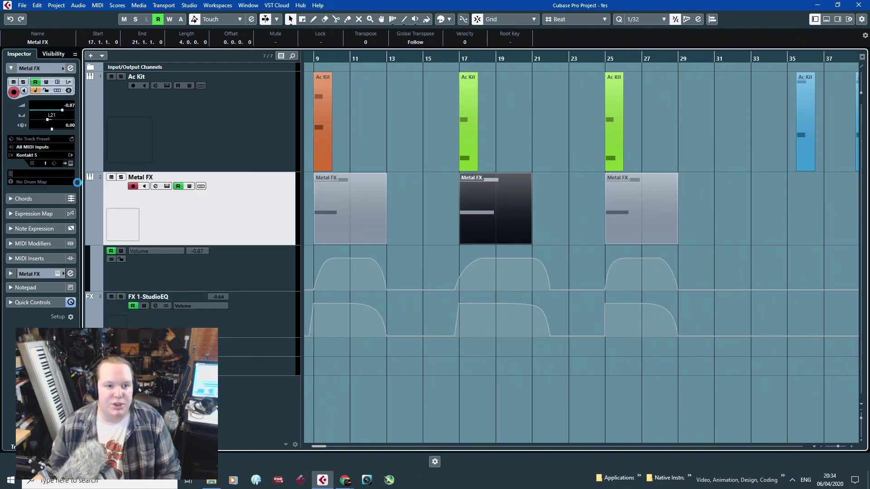
drag(455, 60, 540, 79)
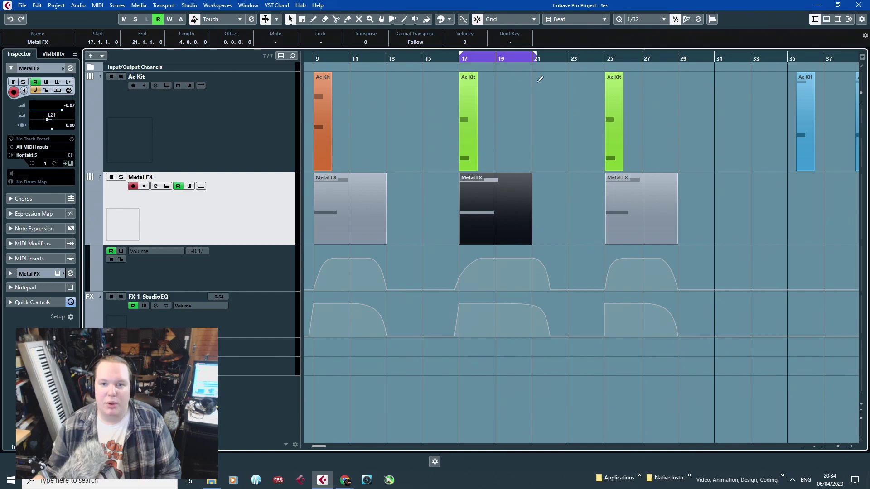
click(447, 56)
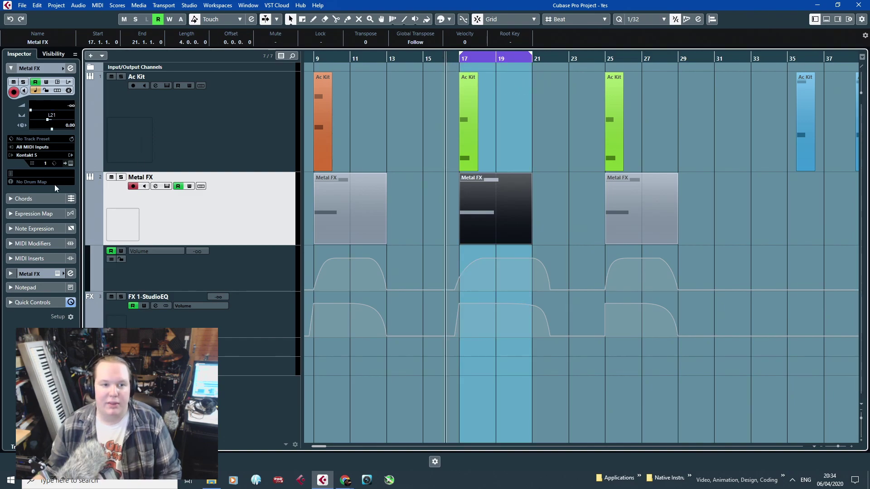
Open the Metal FX track's Kontakt instrument and try turning the Forge Morph knob in Kinetic Metal.
click(70, 164)
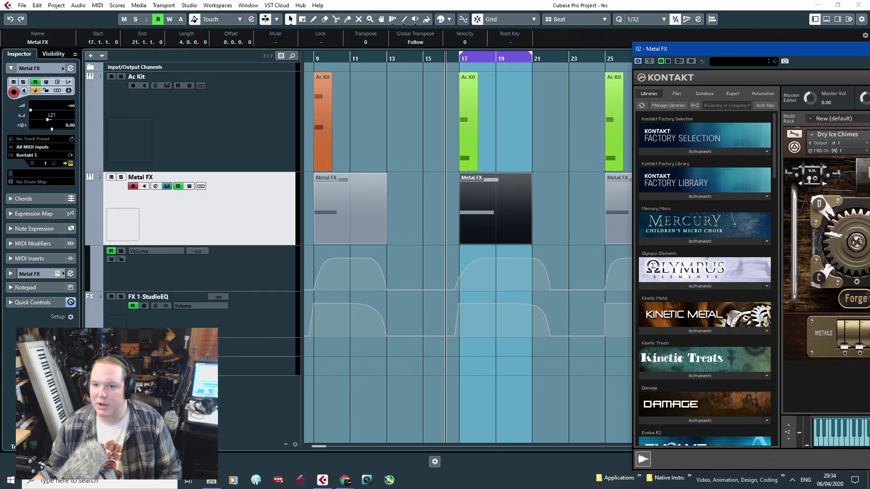
drag(796, 47, 499, 3)
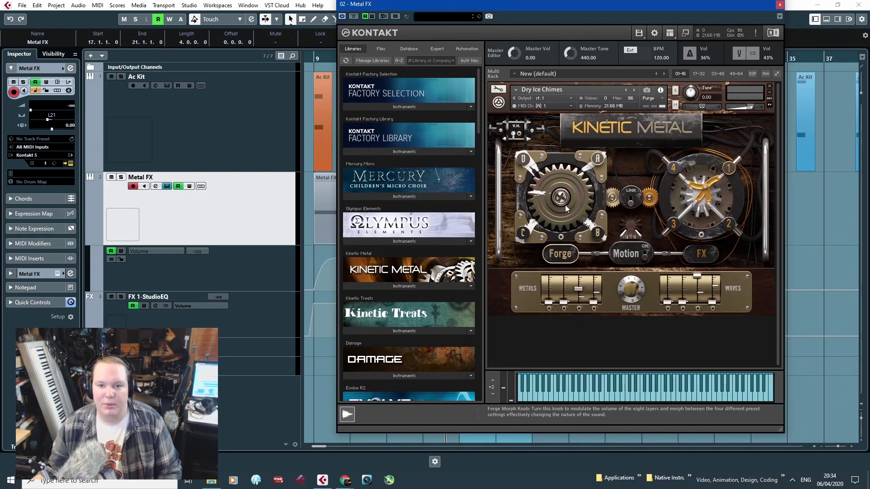
drag(566, 209, 553, 199)
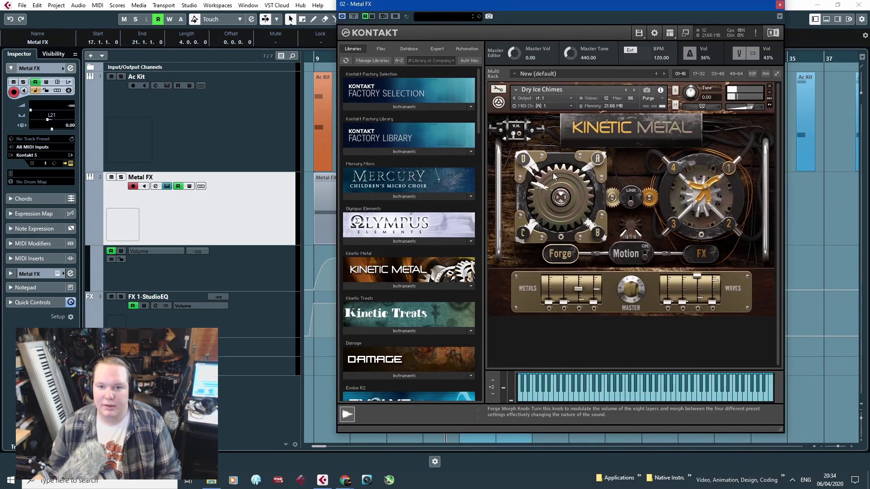
Audition the copied Metal FX parts while observing Kinetic Metal's Forge and FX morph knobs clear of the events, and close Kontakt.
drag(512, 12, 321, 55)
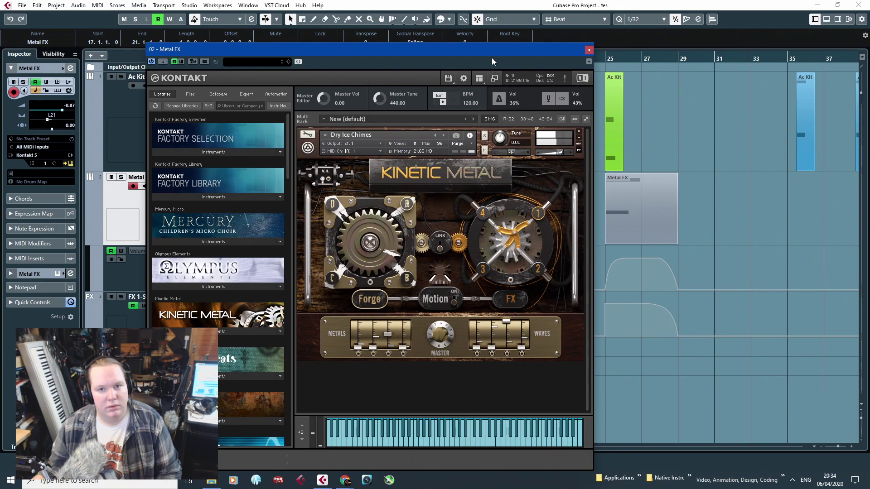
drag(492, 61, 356, 31)
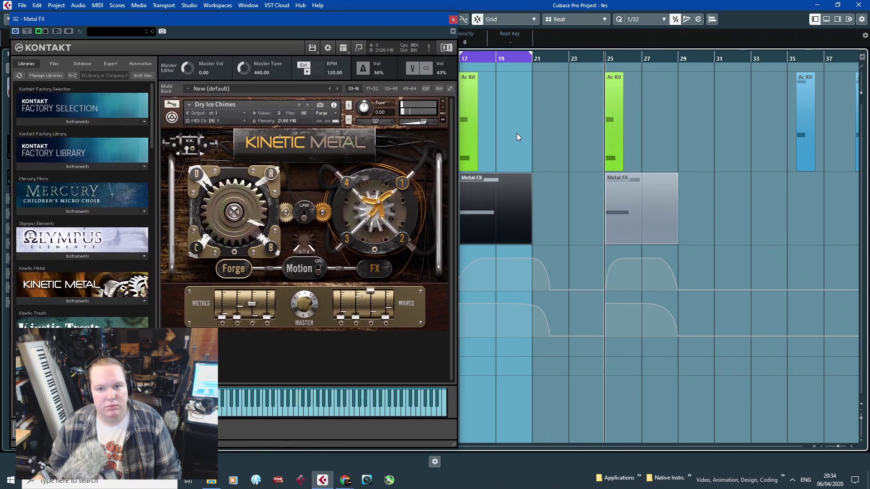
key(space)
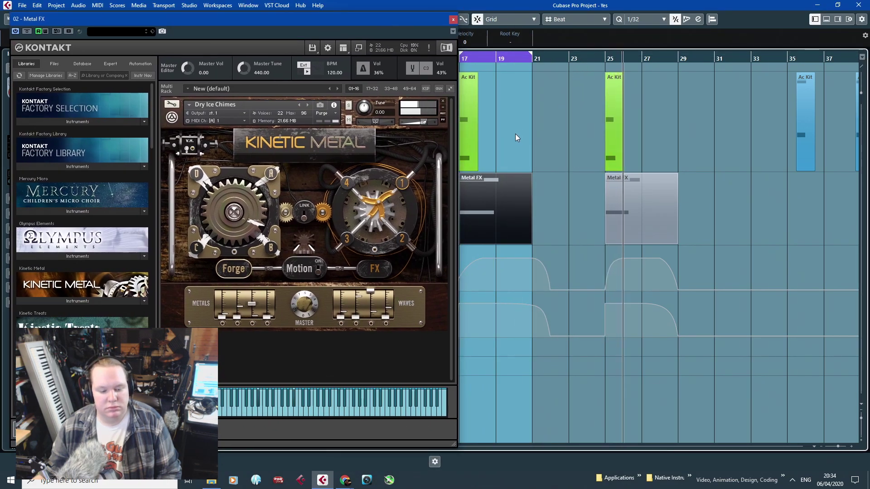
click(368, 209)
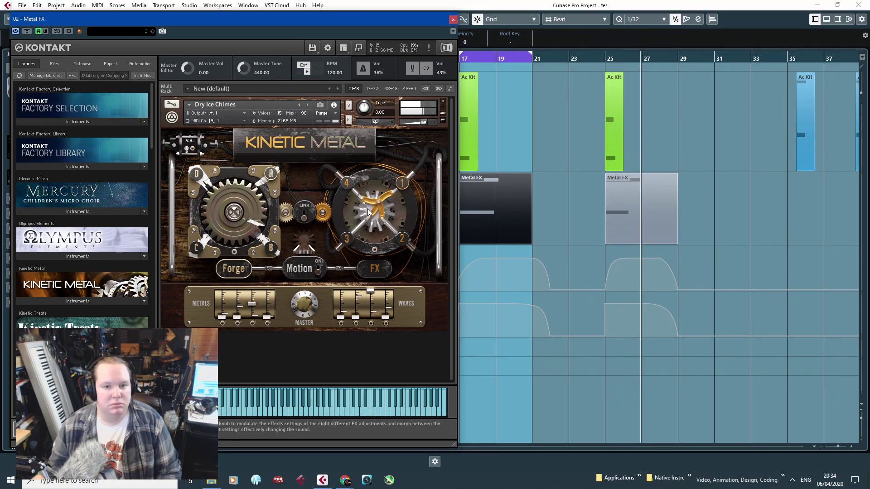
drag(477, 55, 417, 23)
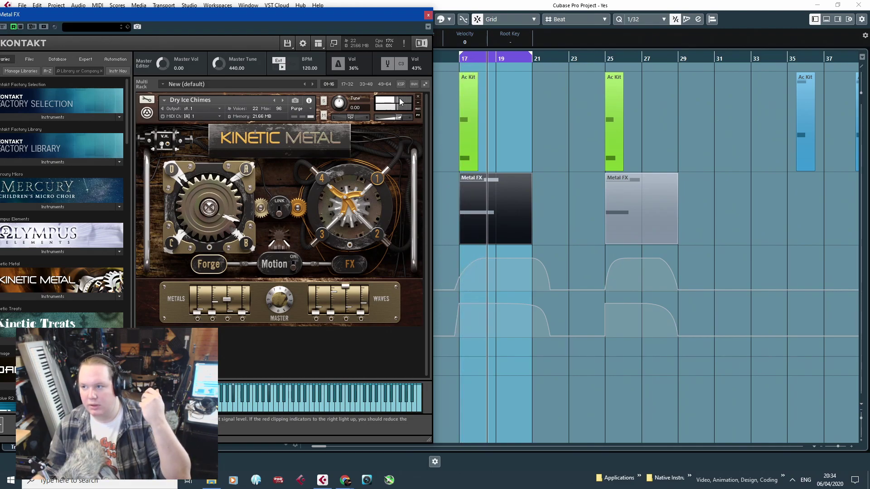
click(428, 15)
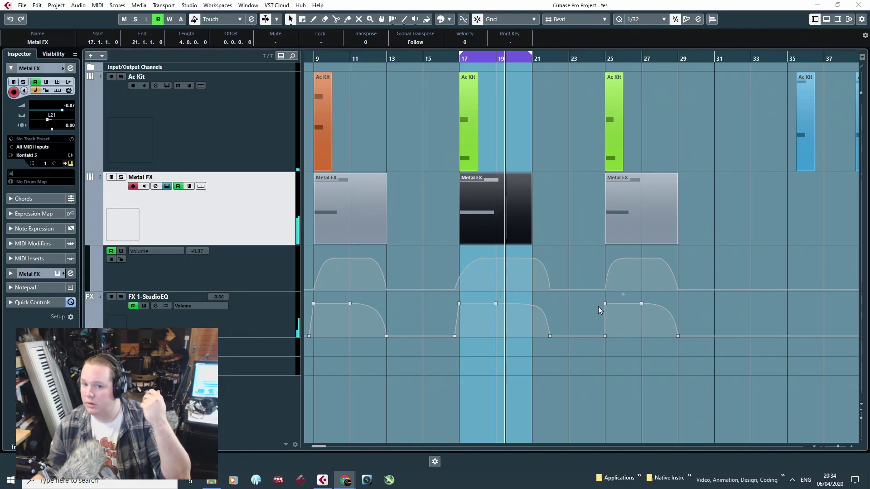
Reopen Kontakt to check the Forge Morph knob's motion during playback of the bar 17 part, and close it.
click(758, 213)
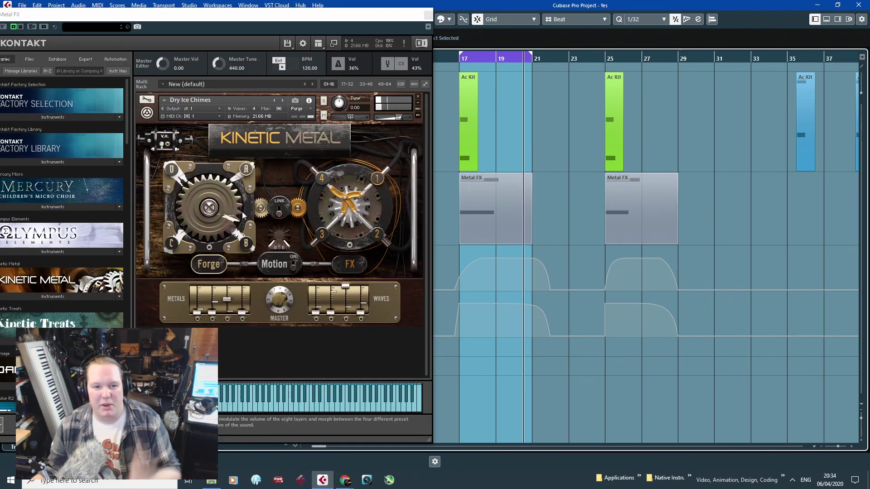
click(215, 210)
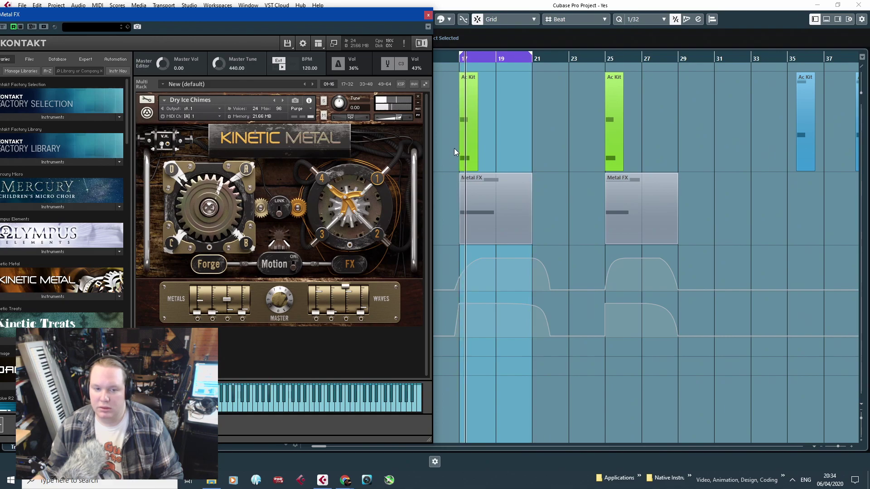
click(428, 14)
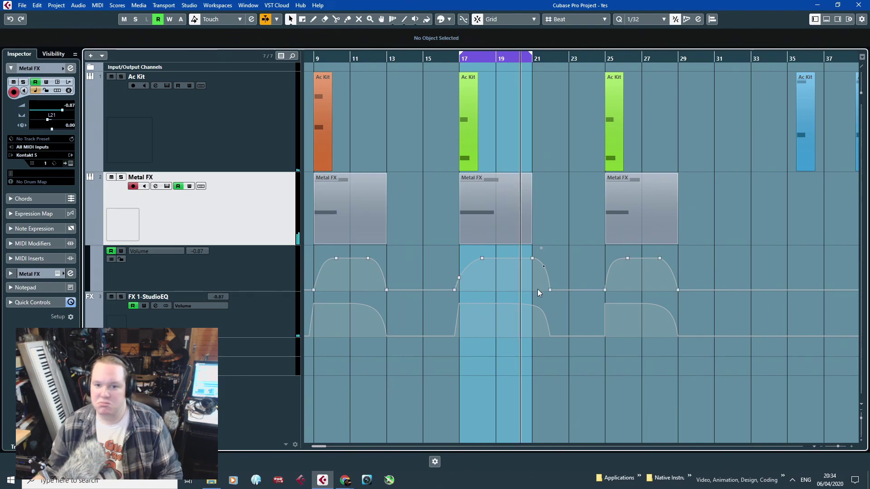
Extend the cycle range's end to bar 22 and open the Metalizer insert on the FX 1-StudioEQ track.
scroll(538, 289, up, 2)
drag(528, 59, 561, 67)
click(23, 275)
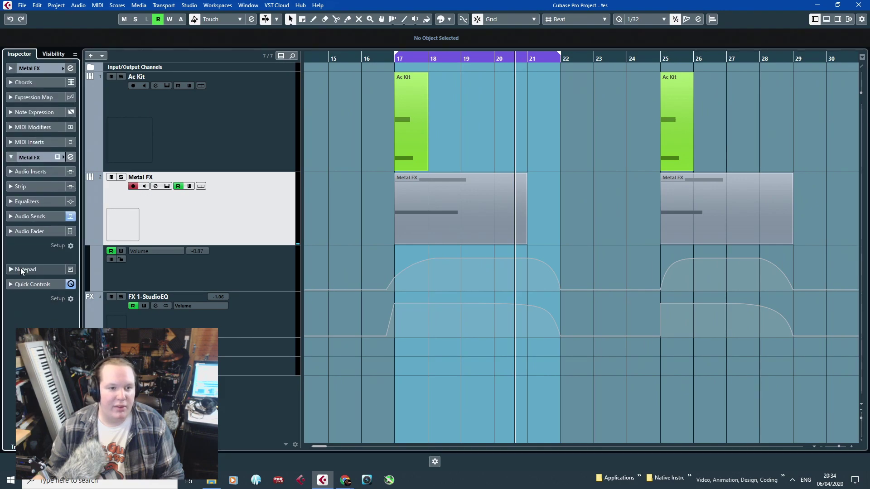
click(13, 216)
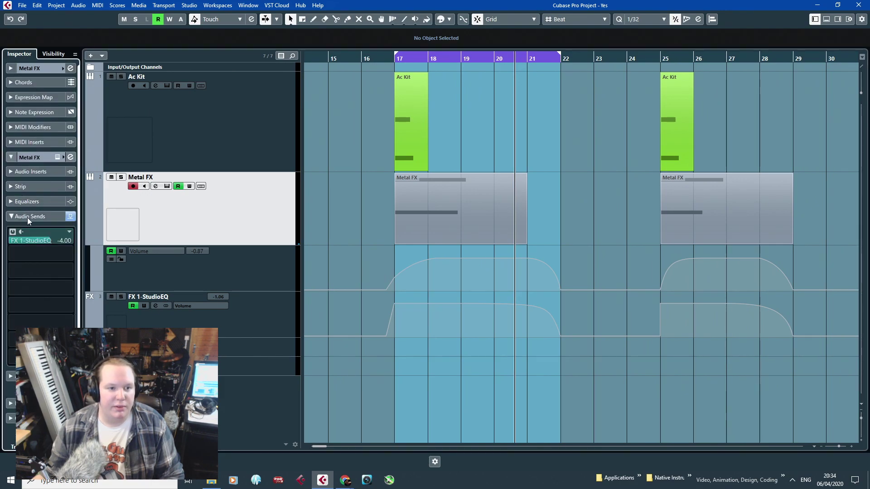
click(272, 330)
click(61, 115)
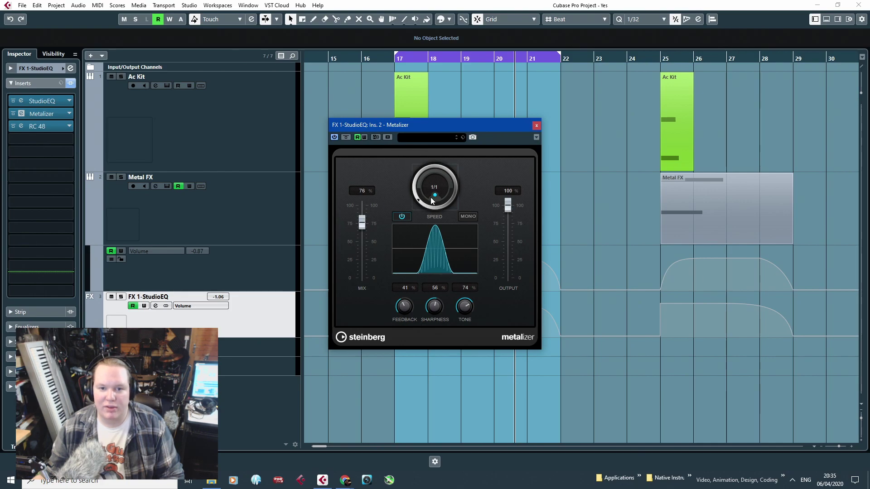
Set the Metalizer to speed 0.46 Hz, mix 68%, feedback 29%, sharpness 31% and tone 61%, playing from bar 17.
click(389, 61)
drag(438, 165, 421, 184)
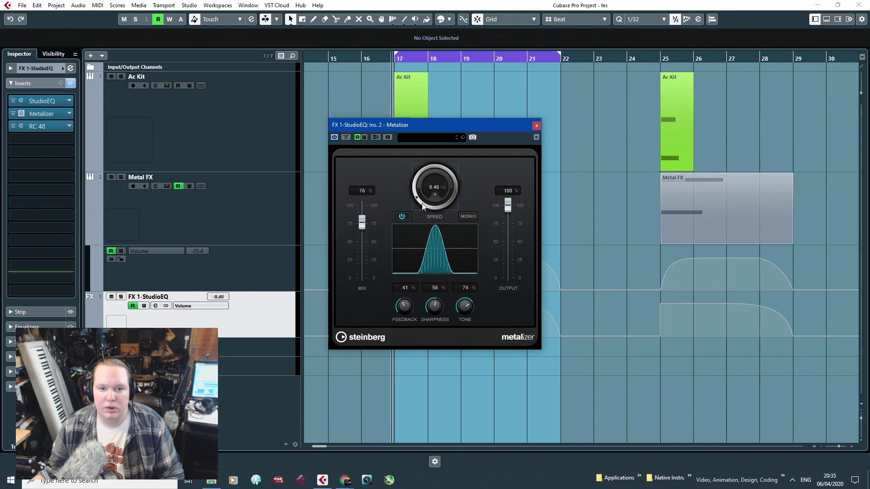
drag(362, 222, 365, 227)
drag(405, 304, 460, 322)
click(390, 61)
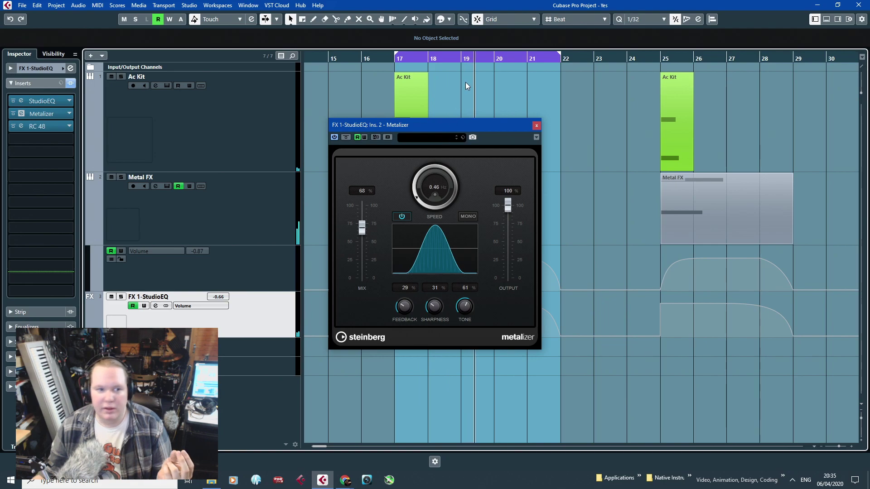
Select the Metal FX track, inspect its Kontakt instrument during playback and close the instrument window.
key(Up)
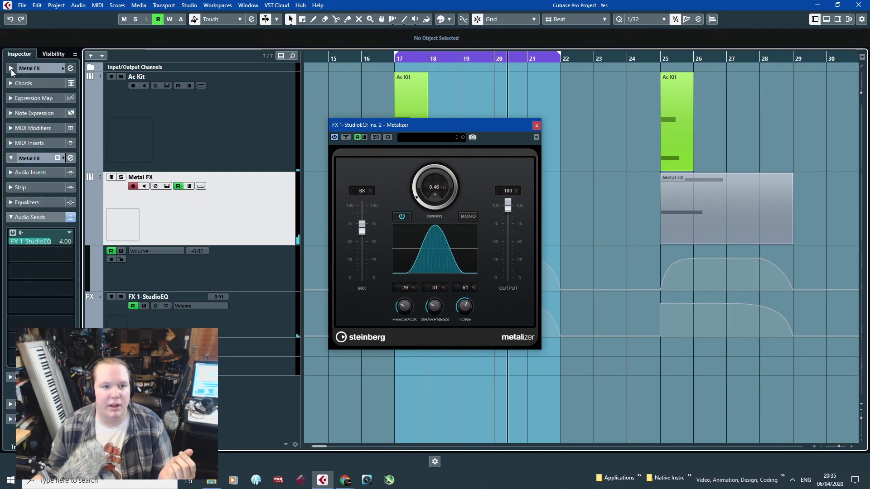
key(Up)
key(Down)
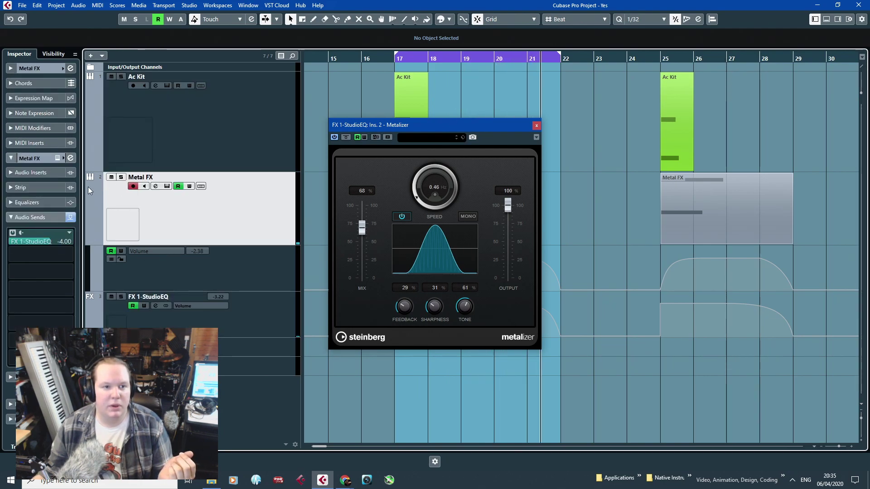
click(70, 158)
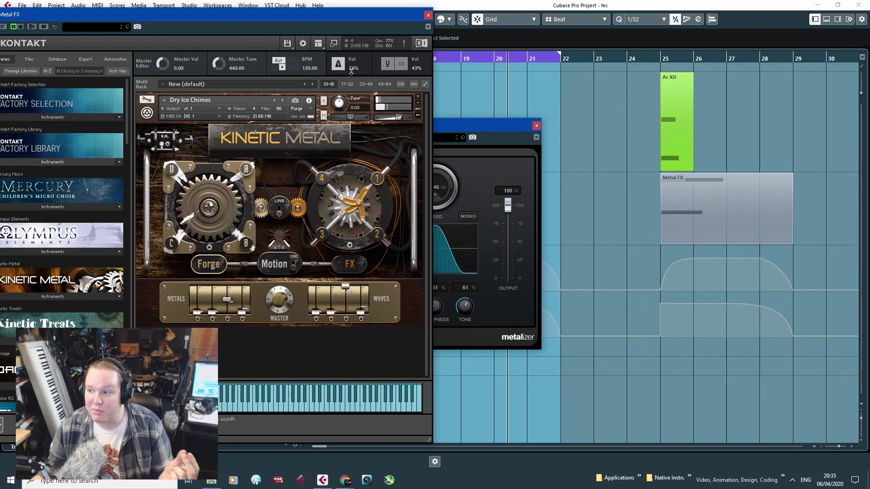
drag(336, 14, 574, 56)
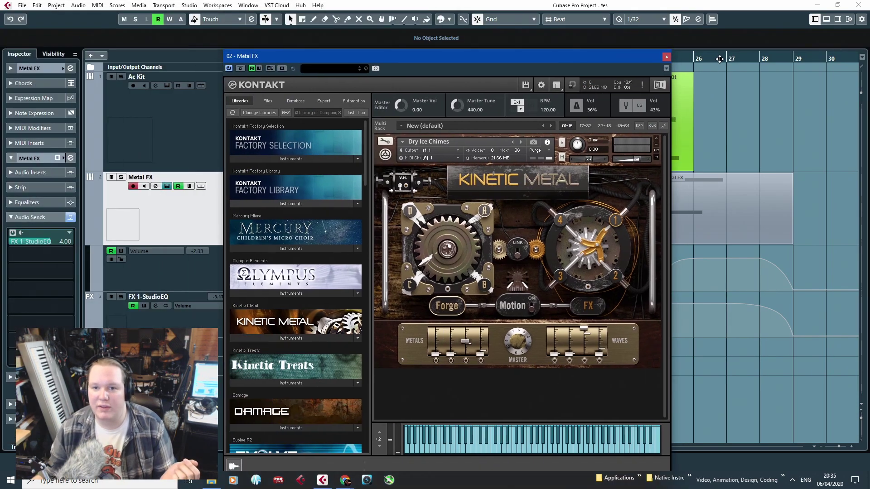
click(667, 57)
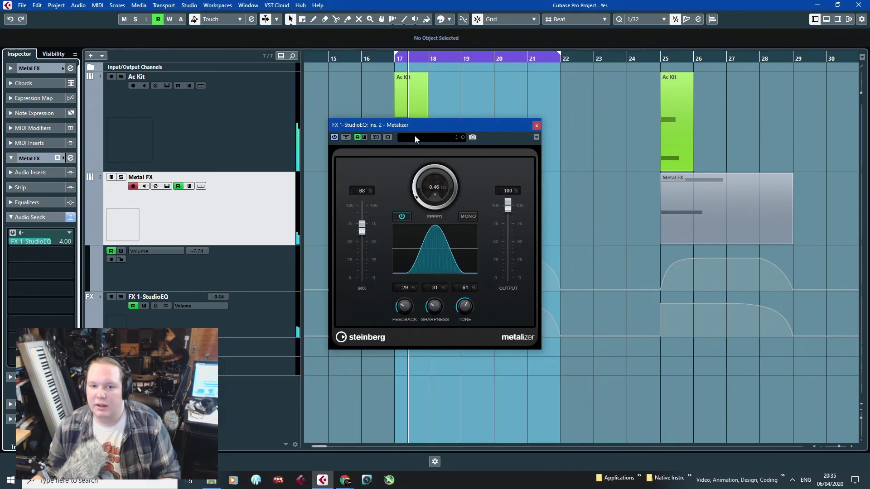
Move the Metalizer window aside, select the bar 17 Metal FX part and close the Metalizer.
drag(423, 127, 715, 147)
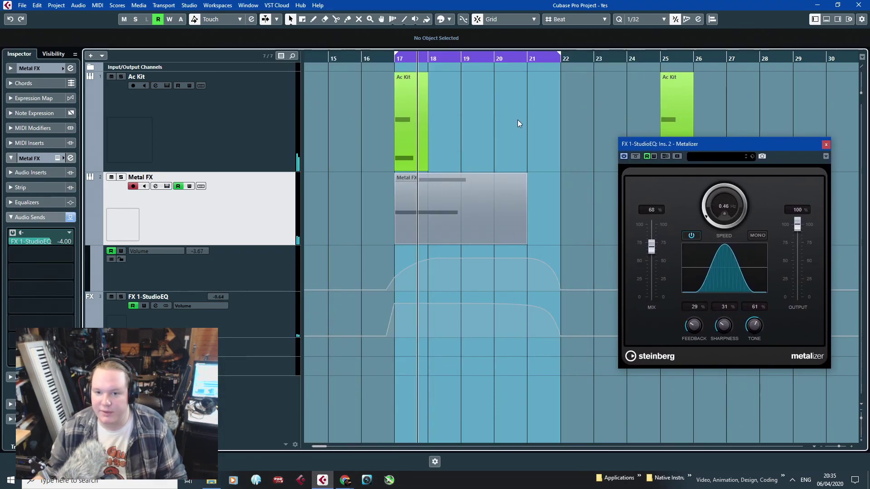
scroll(392, 118, up, 3)
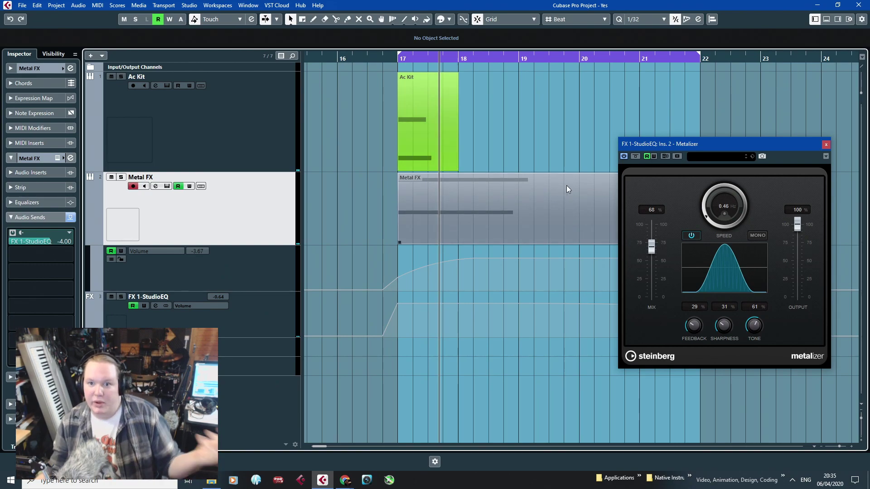
drag(656, 147, 612, 106)
click(499, 183)
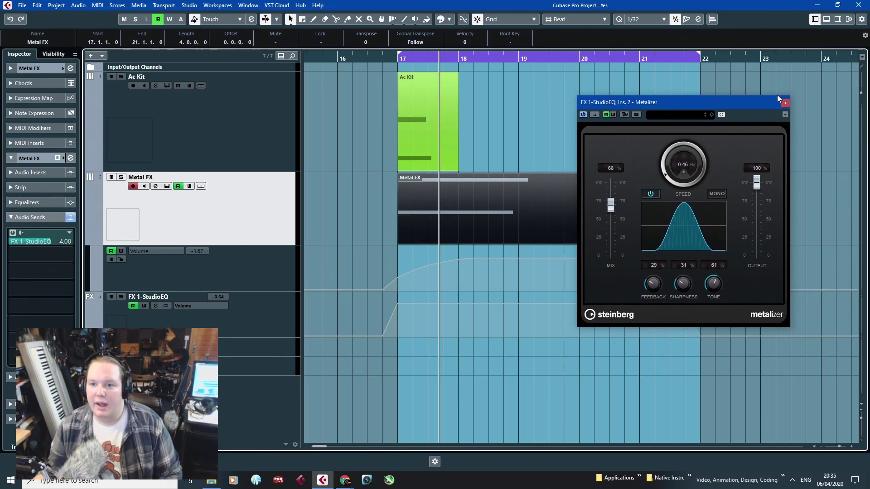
click(782, 102)
Open the bar 17 Metal FX part in the Key Editor and transpose its lower A#1 note up to D#2.
double_click(523, 187)
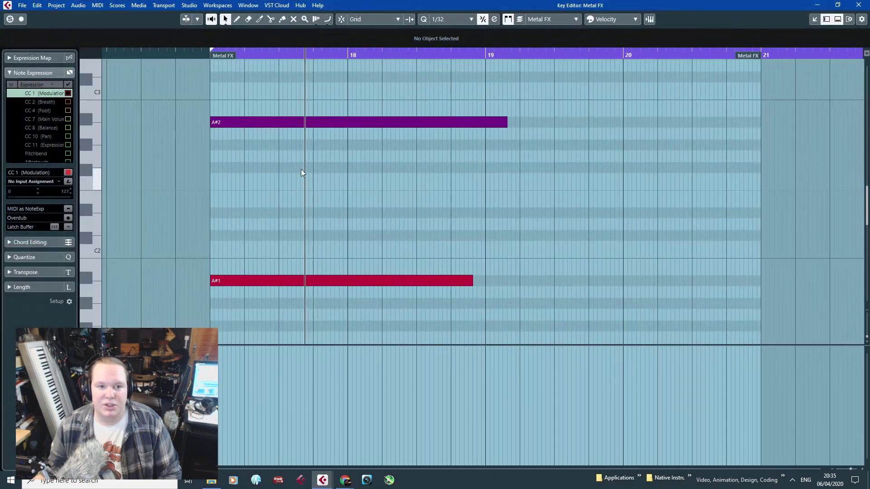
drag(255, 282, 274, 213)
key(h)
key(h)
key(j)
click(248, 123)
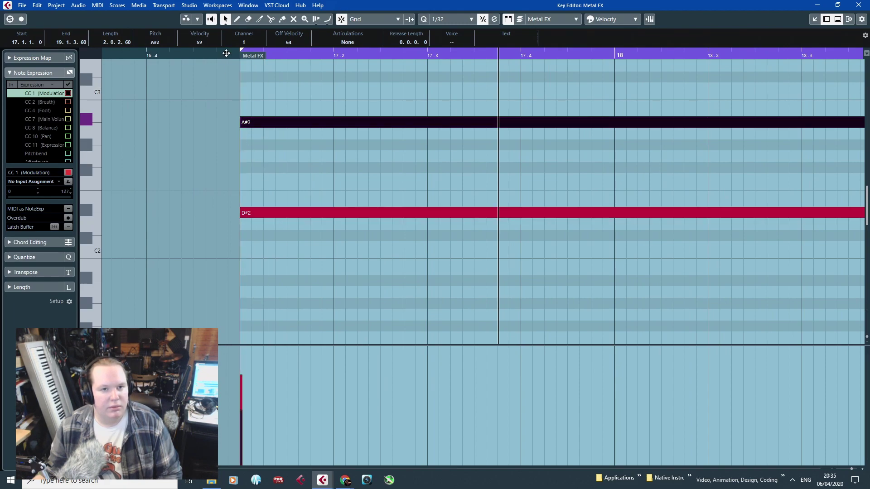
Audition the bar 17 Metal FX part from its start, recheck its notes in the Key Editor and close the editor.
drag(226, 54, 158, 55)
key(space)
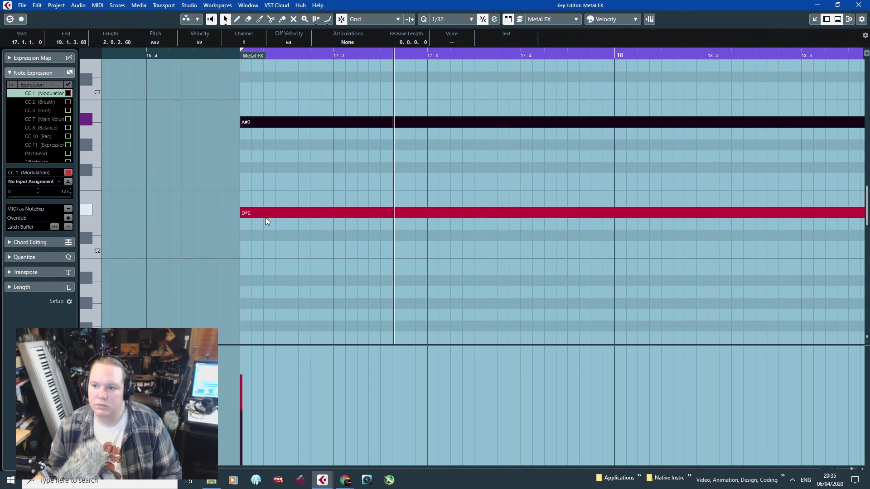
key(g)
key(g)
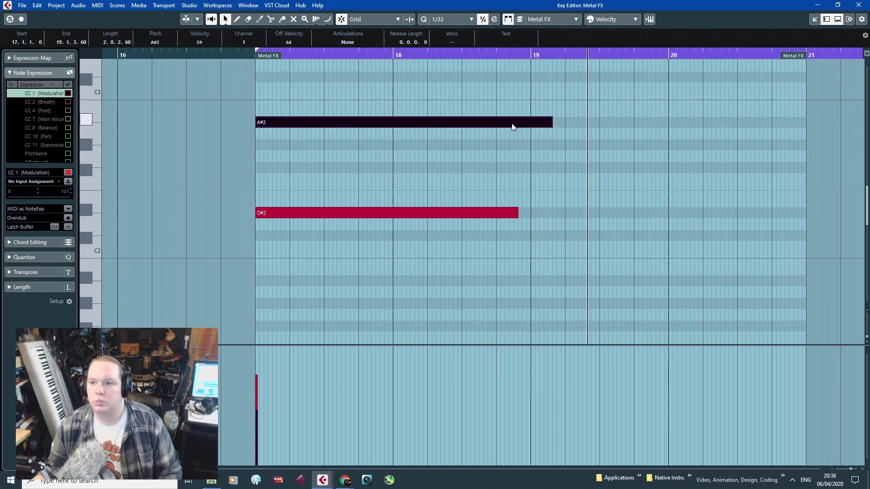
click(858, 5)
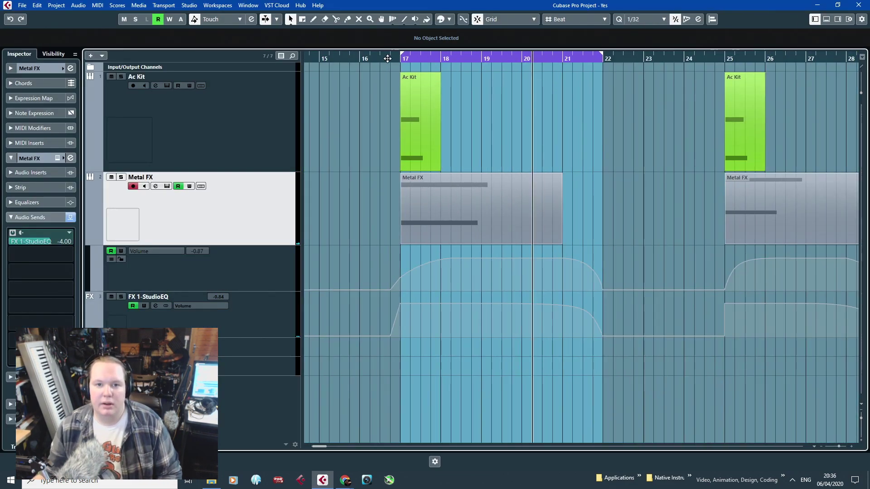
click(388, 58)
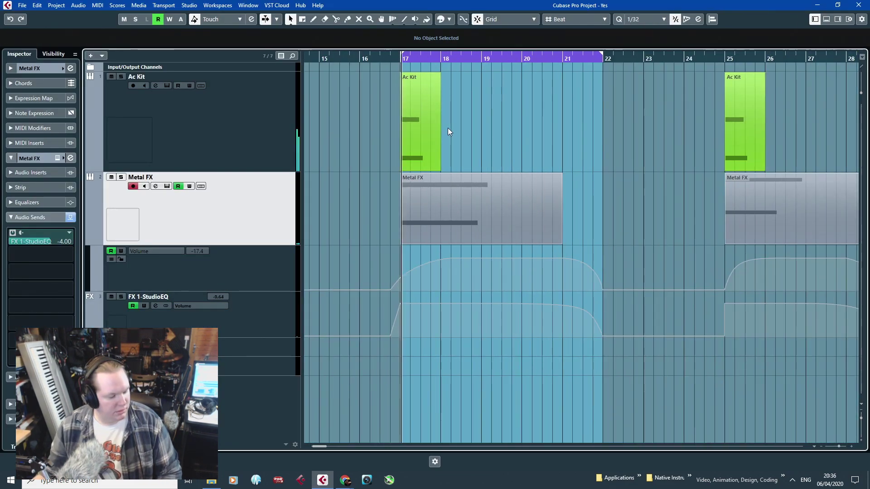
click(460, 198)
double_click(461, 198)
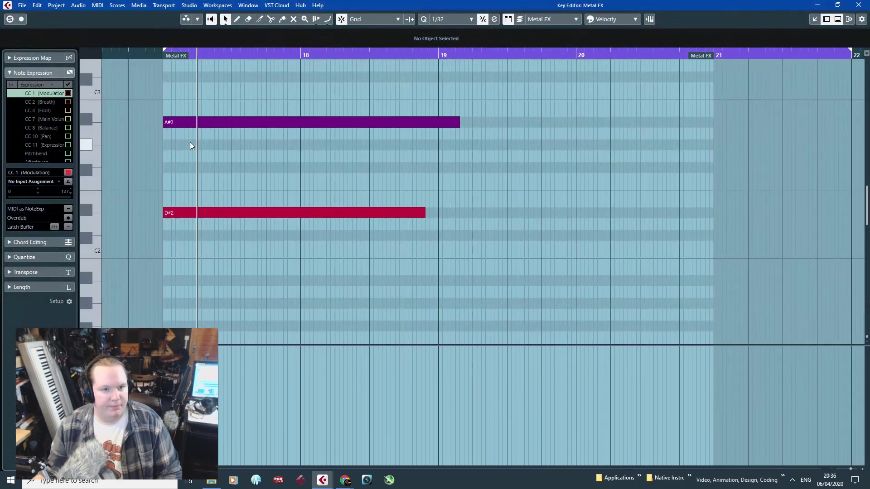
click(858, 5)
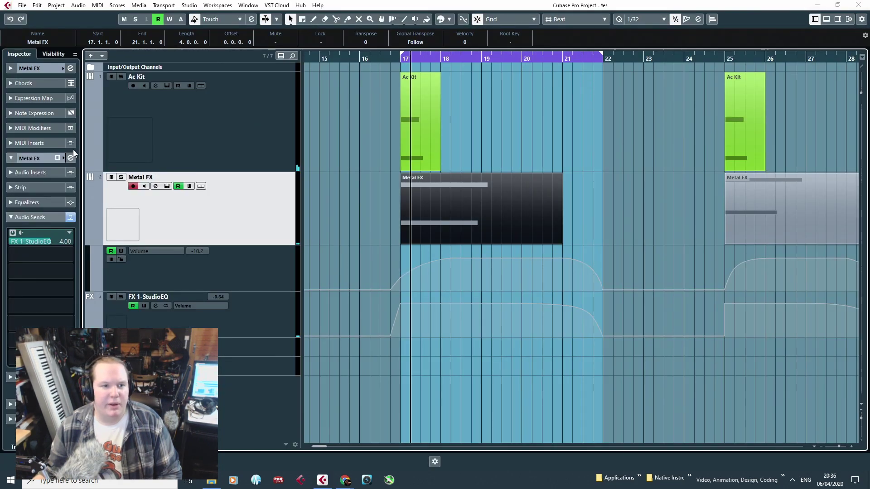
Inspect the Metal FX track's Kontakt instrument while playing from bar 17, and close the instrument window.
click(57, 158)
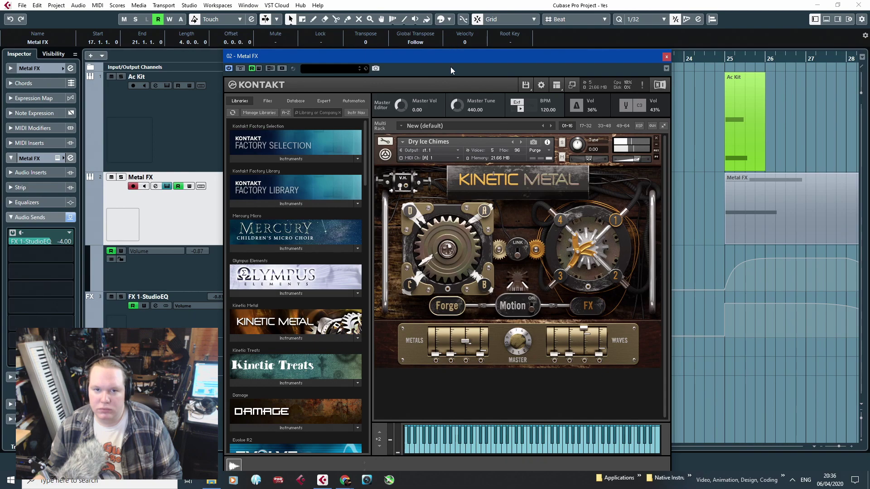
drag(401, 57, 381, 97)
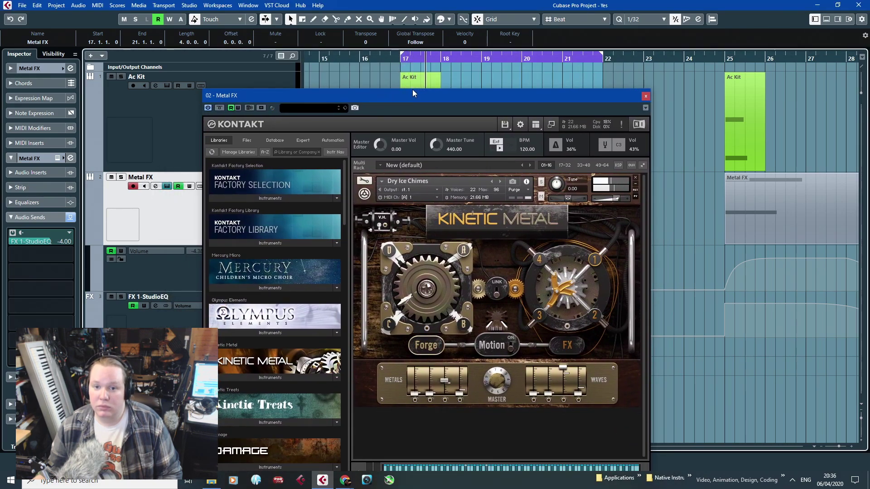
click(559, 307)
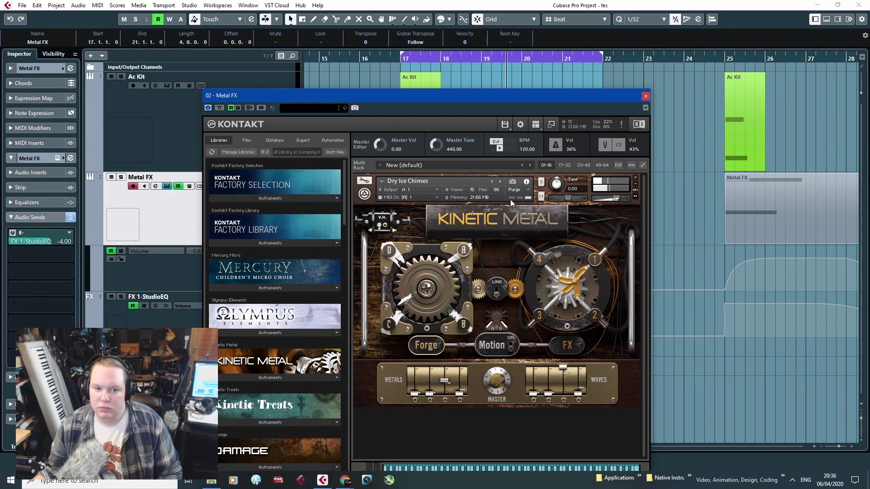
click(389, 58)
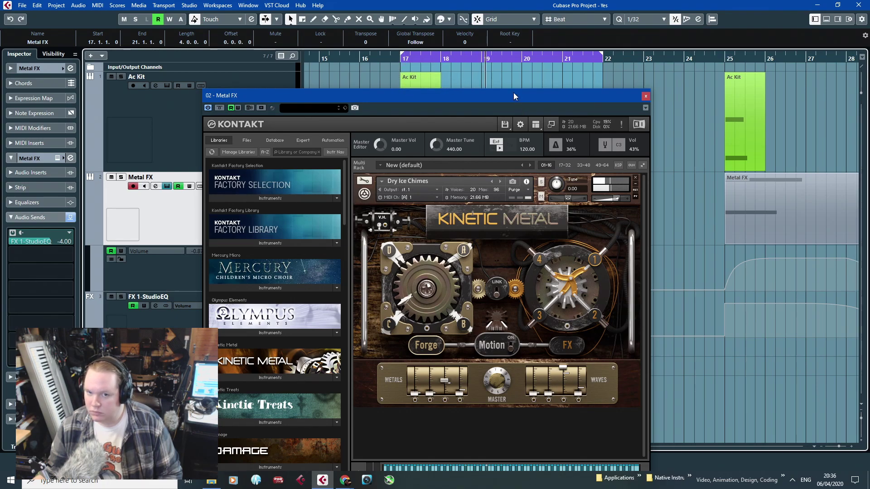
click(646, 96)
Add the ModMachine delay as the first audio insert on the Metal FX track.
click(268, 325)
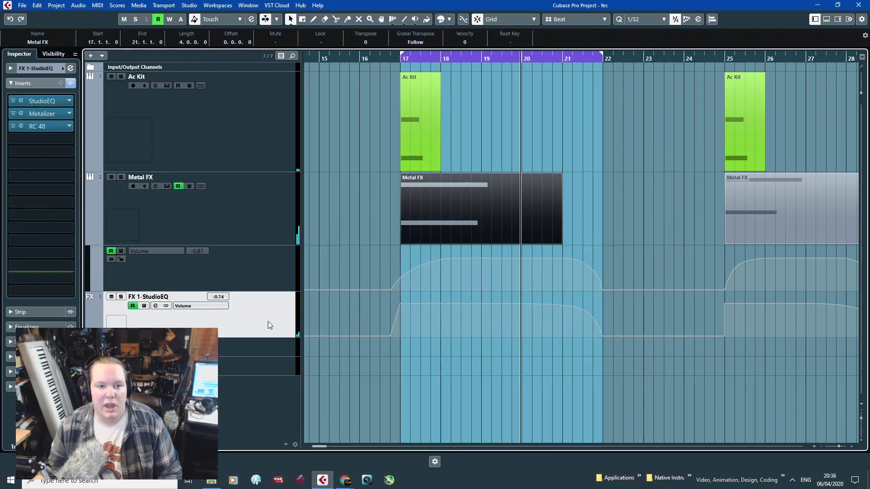
click(255, 238)
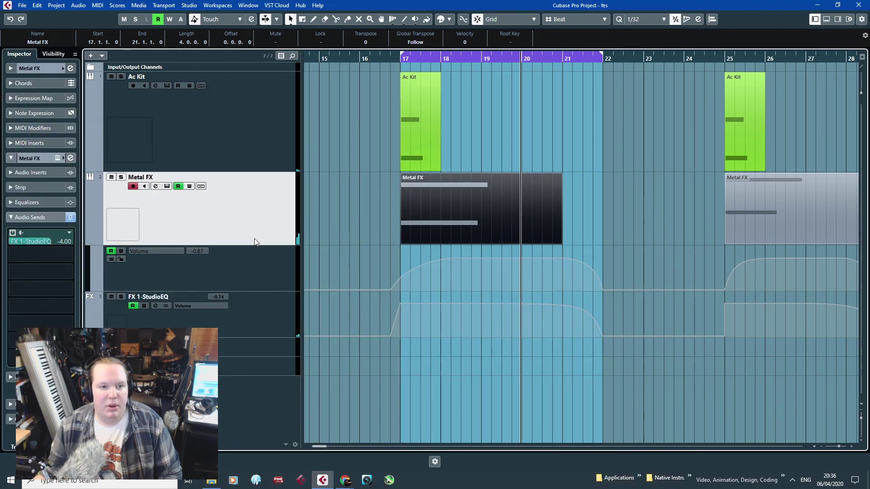
click(11, 217)
click(14, 173)
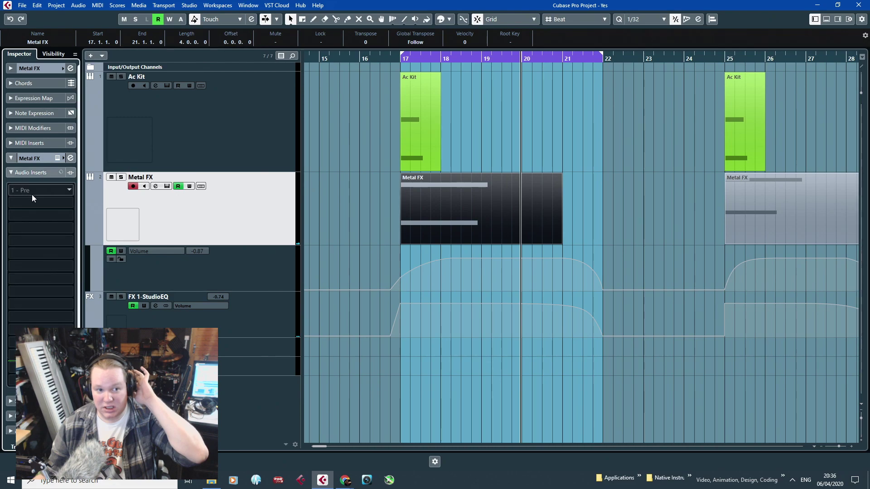
click(69, 191)
click(21, 222)
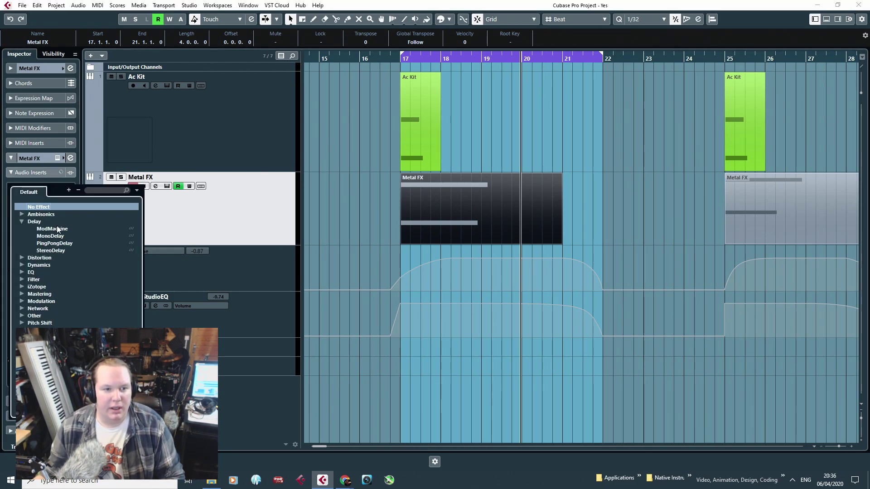
click(57, 229)
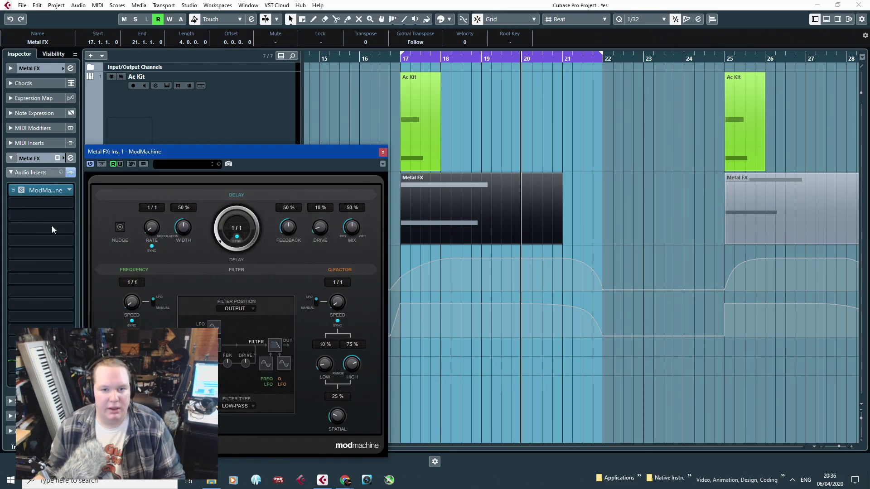
Turn off ModMachine's delay tempo sync, set the delay to 151 ms, audition it and close the plug-in.
click(233, 239)
key(space)
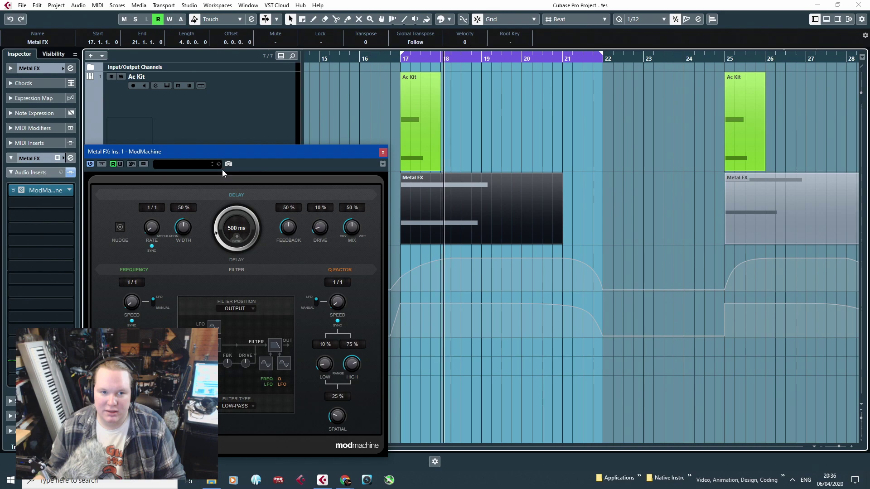
drag(222, 236, 227, 236)
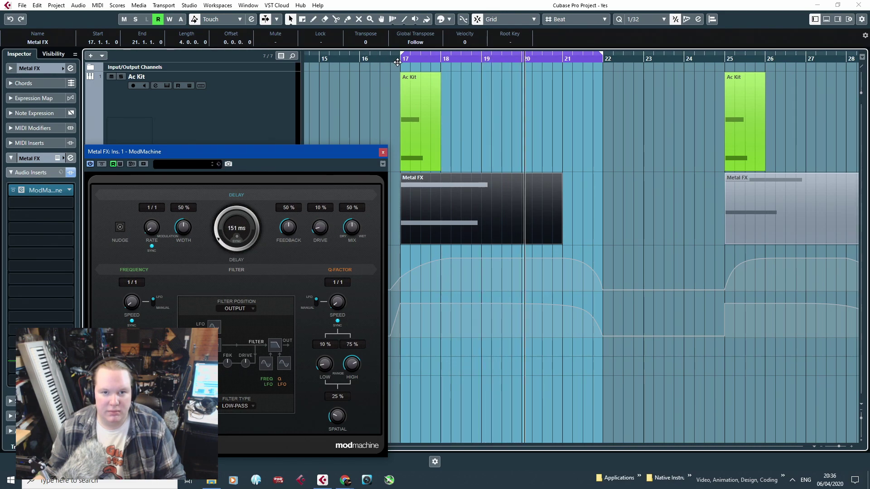
key(space)
key(space)
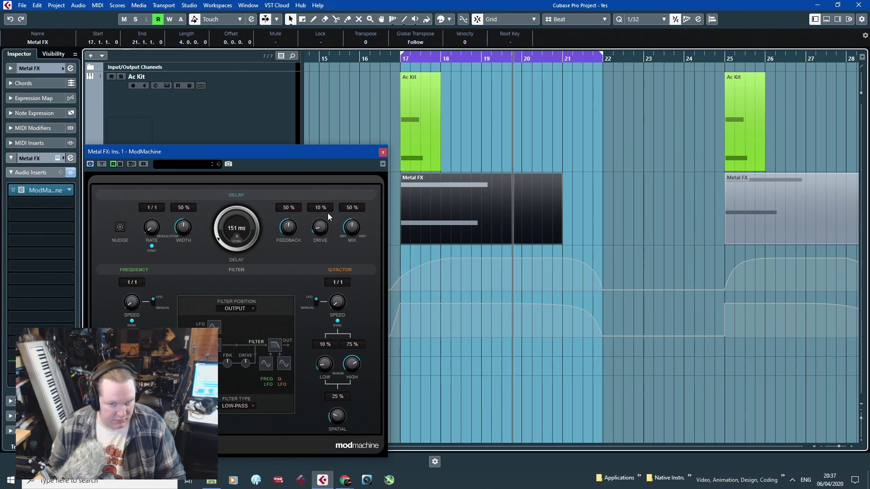
click(384, 151)
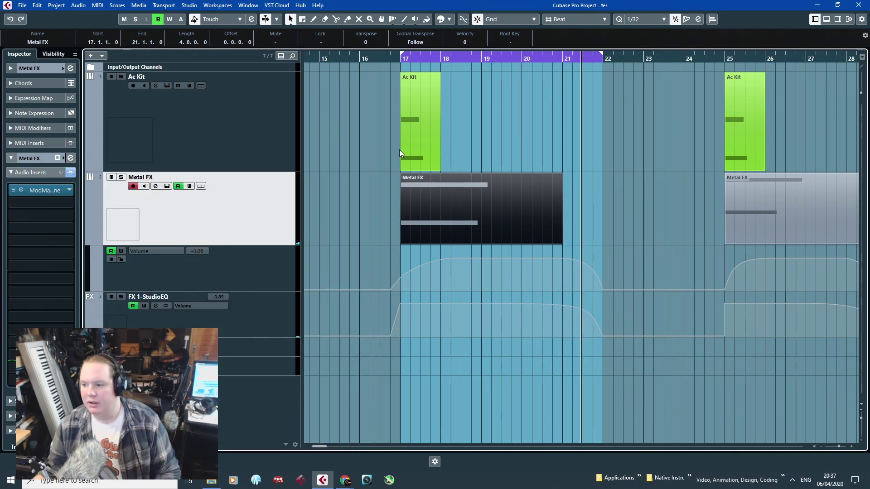
Reopen the bar 17 Metal FX part, transpose its upper A#2 note up to D#3 and close the Key Editor.
click(22, 5)
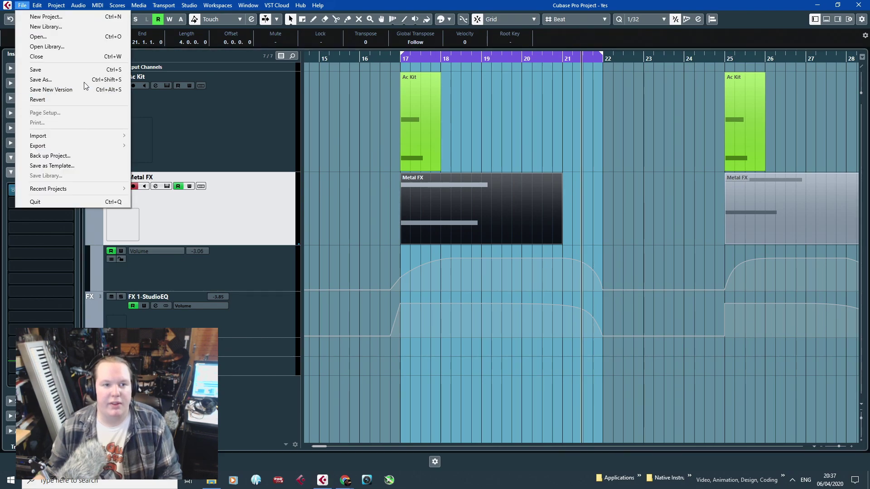
double_click(450, 185)
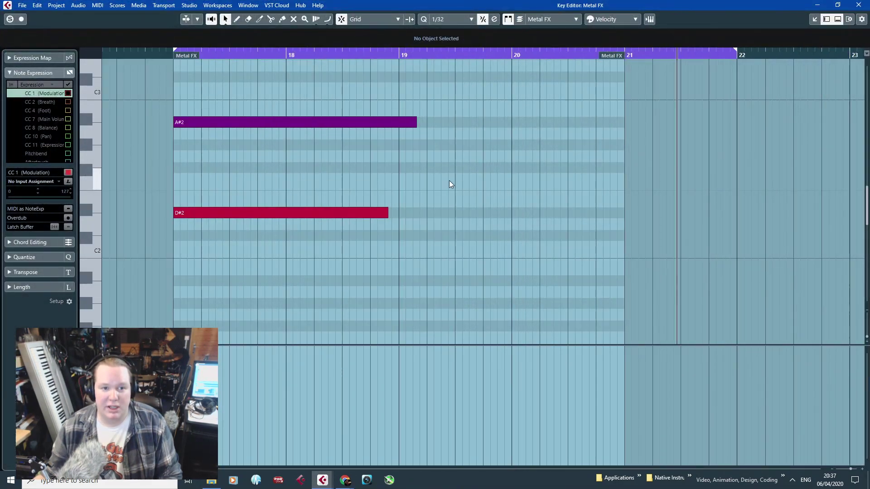
scroll(190, 190, up, 5)
drag(195, 235, 198, 169)
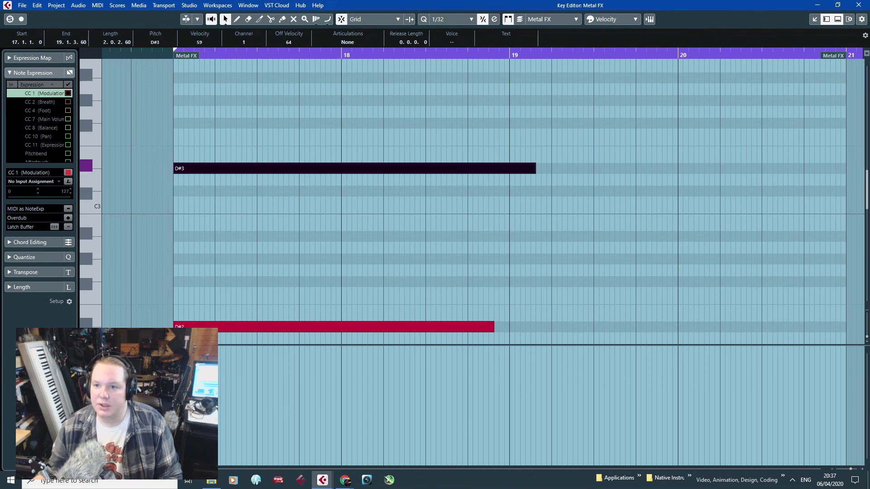
click(856, 4)
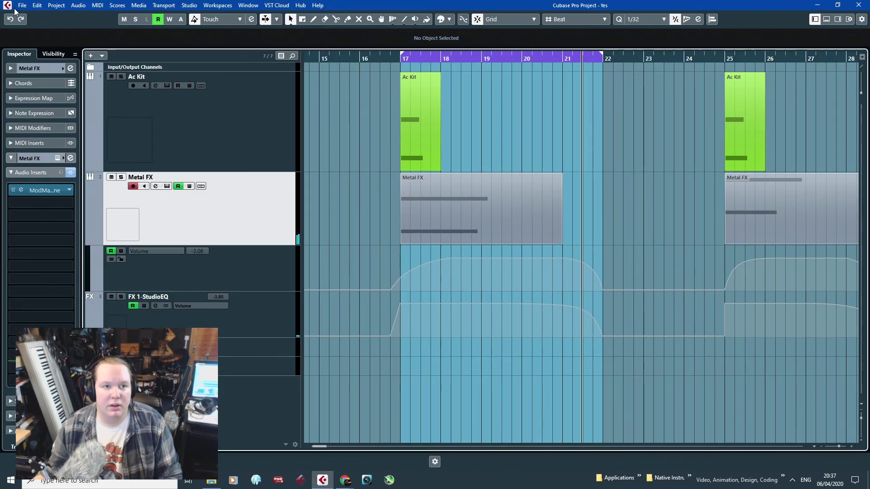
Play the bar 17 sound and export the Stereo Out mixdown between the locators as a 16-bit, 44.1 kHz Wave file.
key(space)
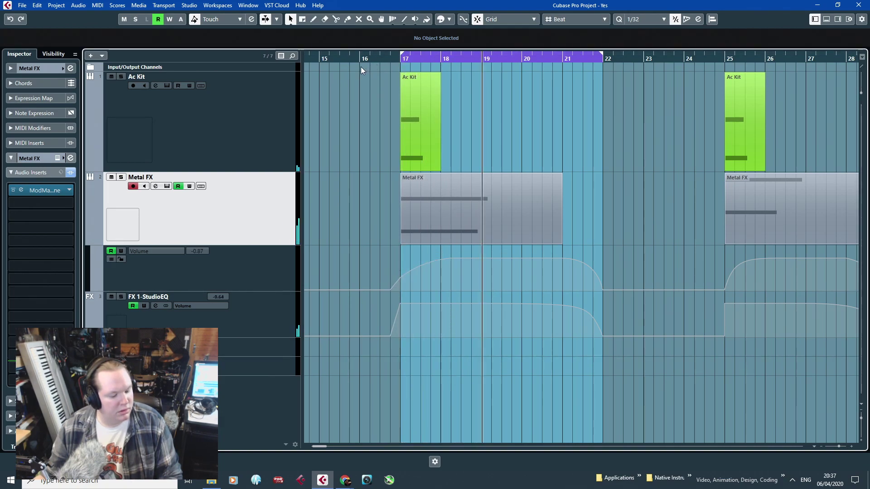
click(22, 6)
mouse_move(68, 146)
click(152, 146)
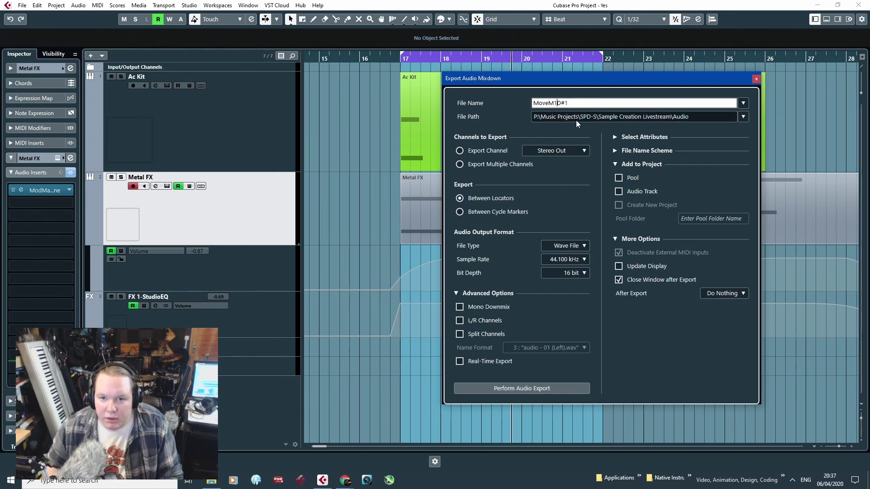
click(556, 388)
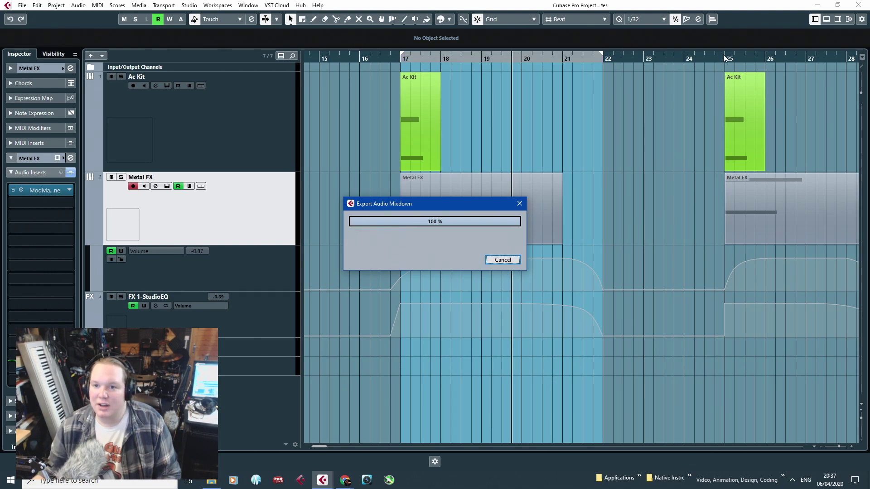
Set the cycle range to bars 25–29, play from bar 25 and open that section's Metal FX part in the Key Editor.
drag(725, 53, 766, 67)
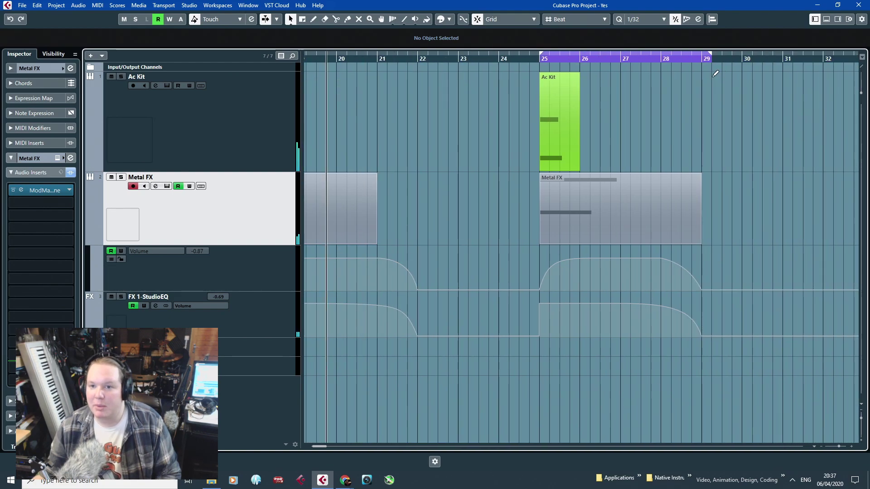
drag(702, 76, 701, 79)
scroll(564, 100, up, 3)
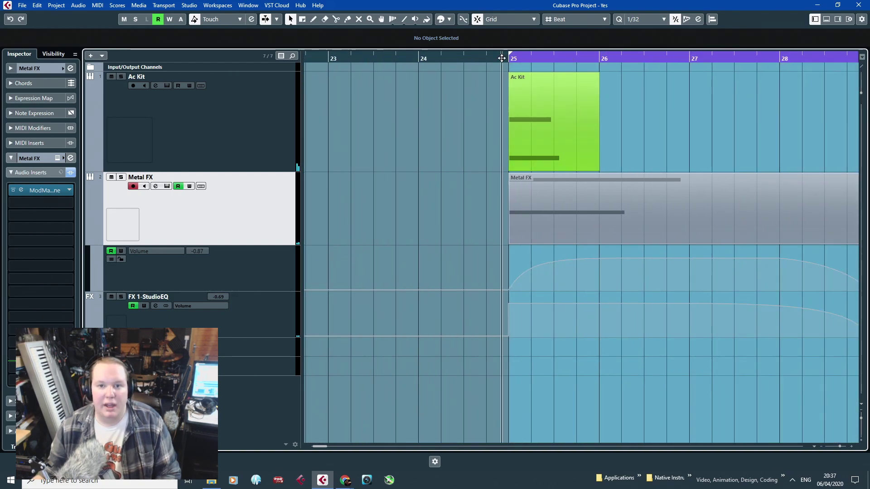
scroll(507, 111, down, 3)
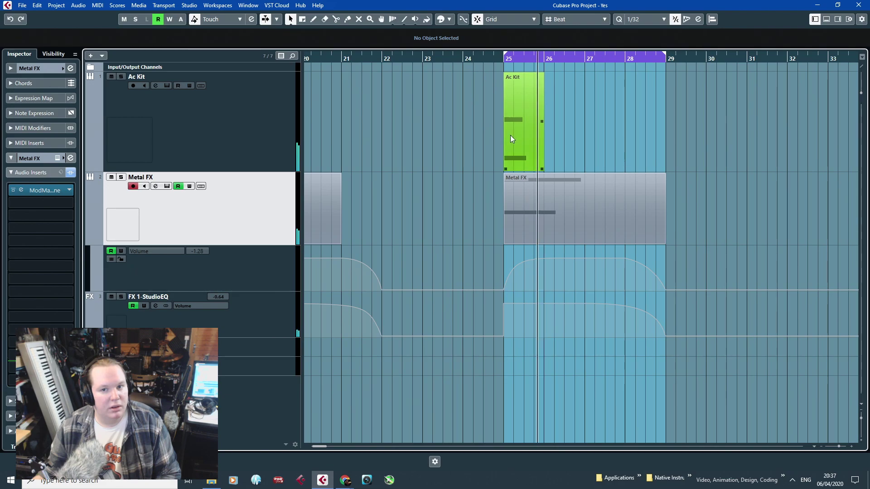
double_click(572, 197)
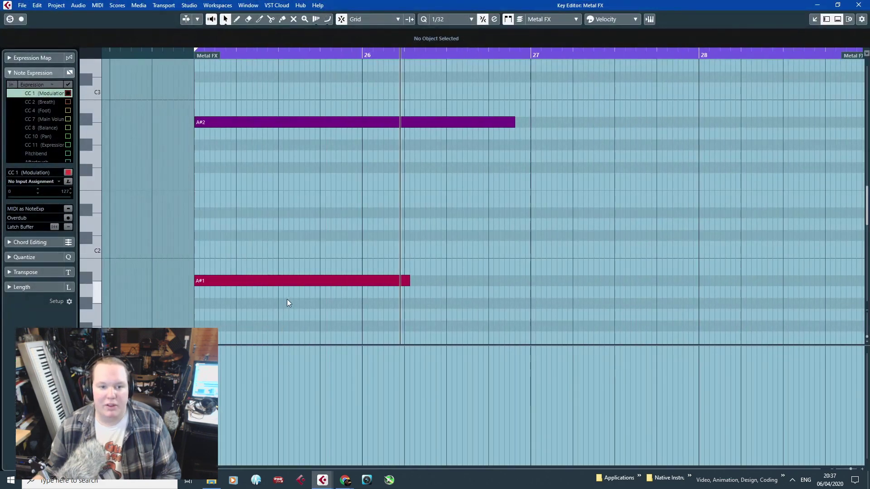
Transpose both notes in the bar 25 Metal FX part up to D#3 and D#2, and close the Key Editor.
key(ctrl+a)
drag(223, 284, 226, 215)
click(167, 221)
scroll(177, 221, up, 3)
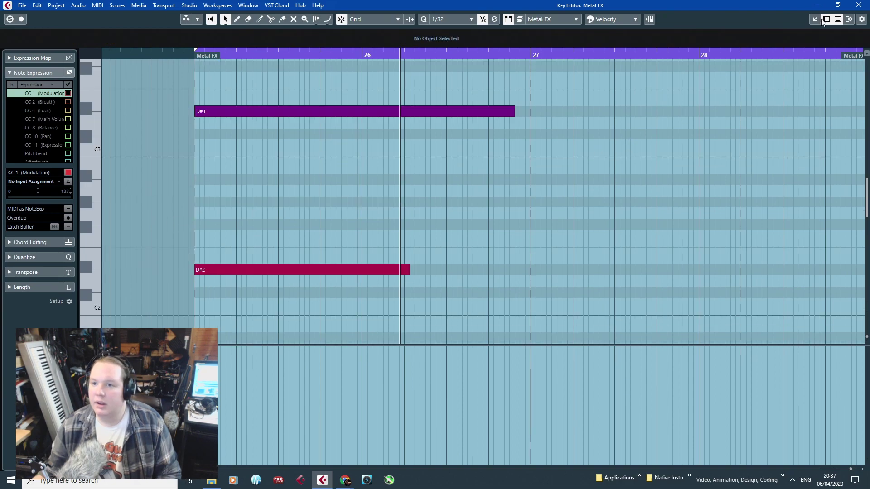
click(857, 5)
During playback, move the FX 1-StudioEQ volume fade-in's start point to 24.4.1 and make the Metal FX volume fade-in curve rise faster.
click(497, 63)
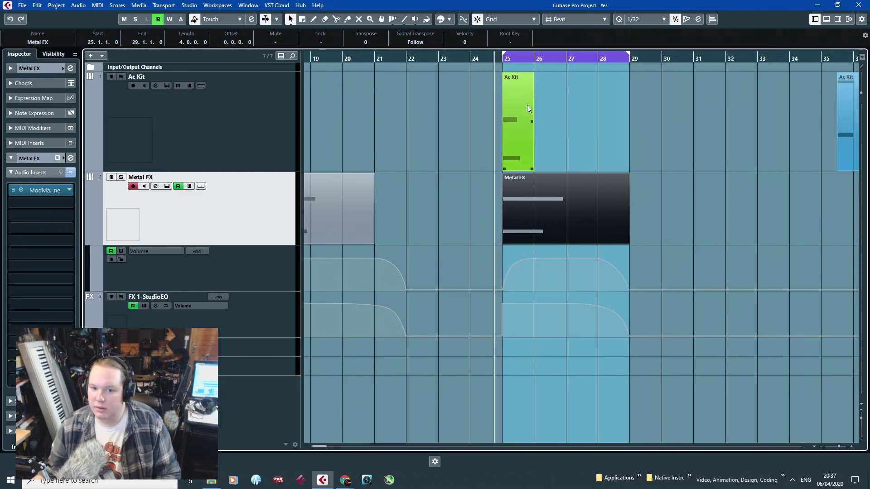
scroll(523, 272, up, 3)
drag(464, 338, 439, 346)
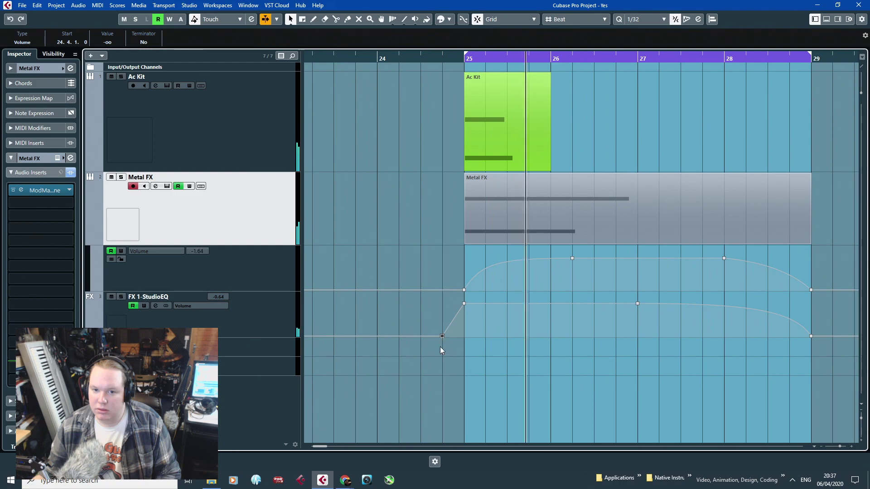
drag(496, 266, 496, 263)
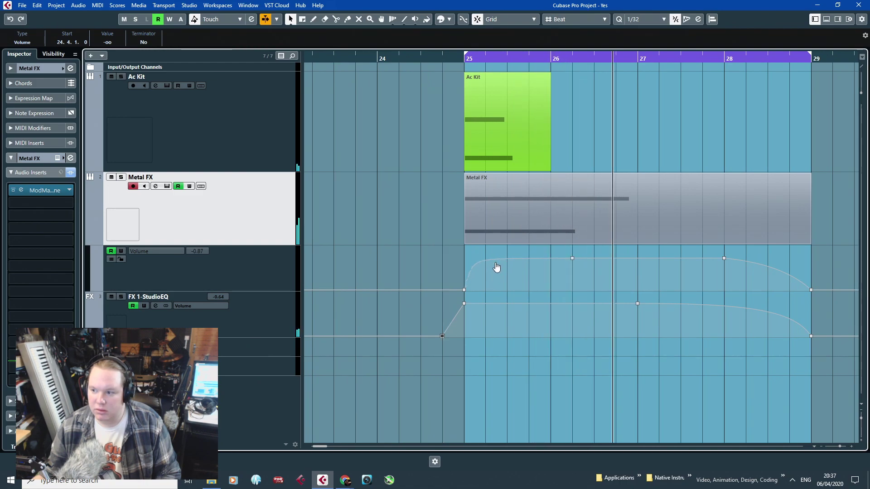
click(394, 234)
Play the section again from bar 25 to audition the adjusted volume automation.
scroll(399, 232, down, 2)
scroll(463, 102, up, 2)
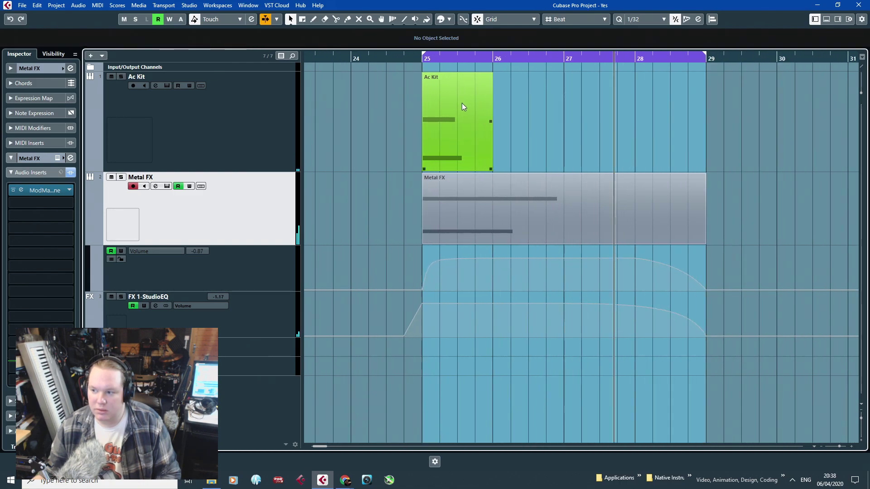
drag(416, 57, 439, 89)
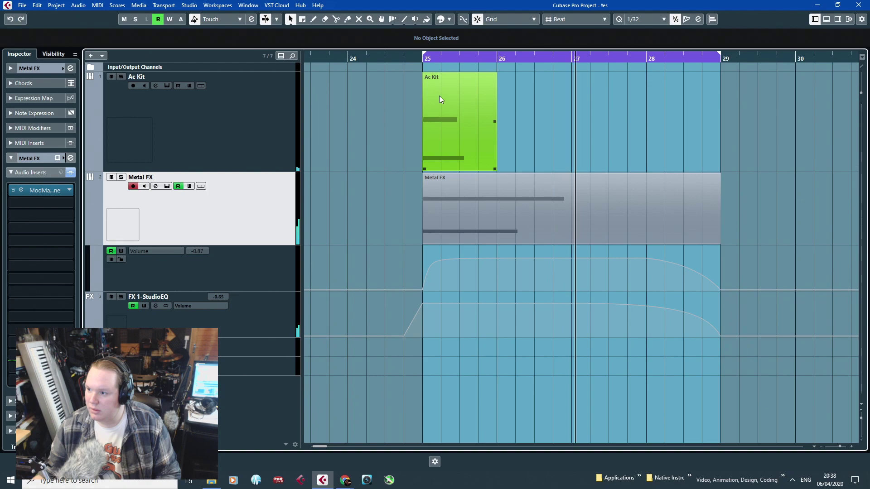
click(420, 95)
scroll(422, 99, down, 2)
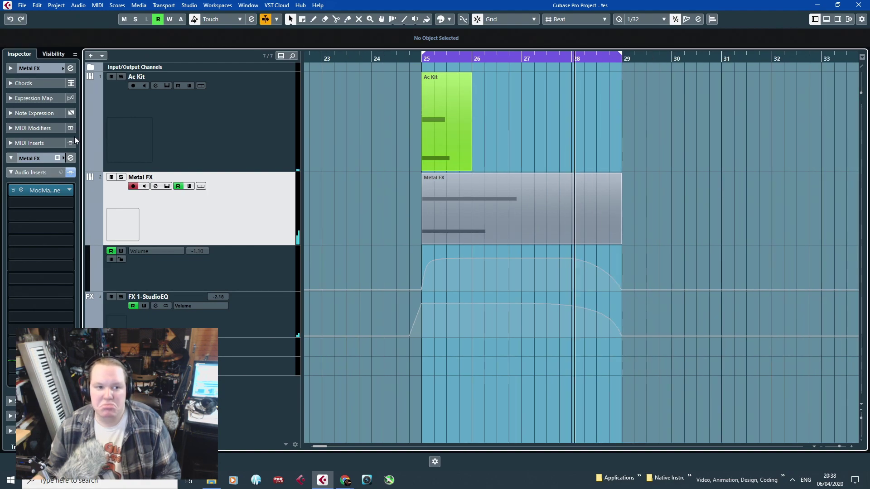
Set the delay modulation width to 46% in the Metal FX track's ModMachine and close the plug-in.
click(45, 191)
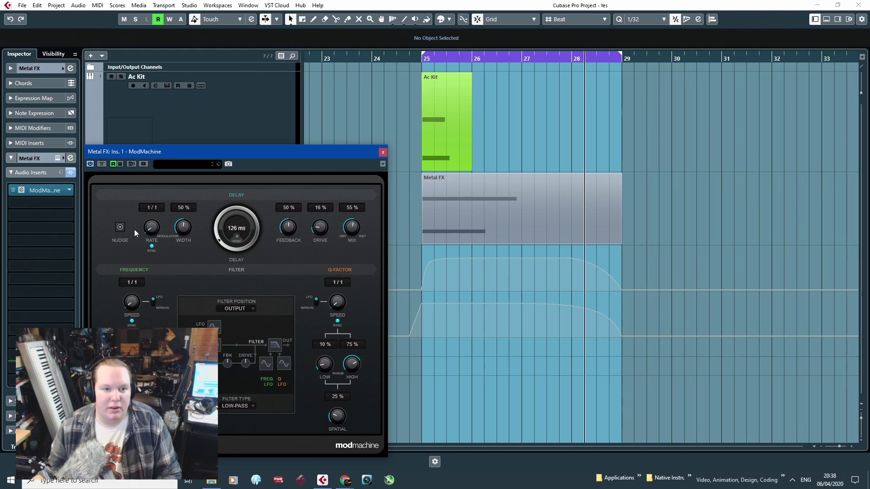
drag(186, 232, 186, 237)
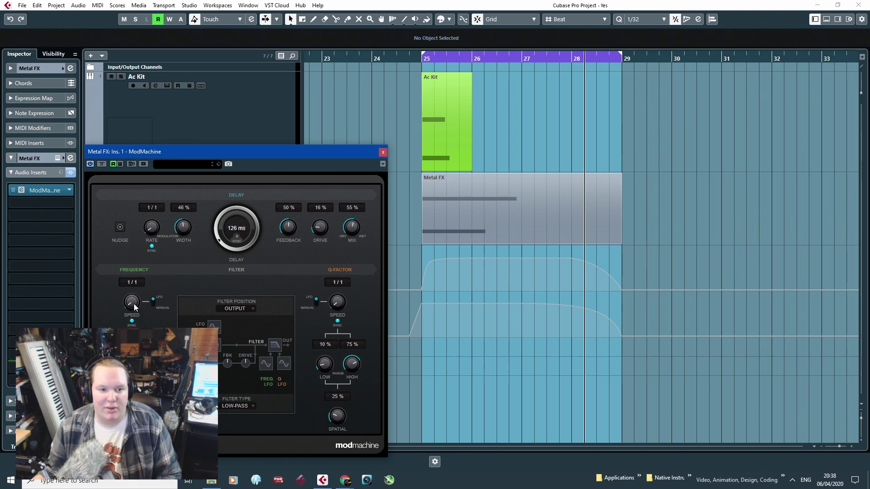
click(383, 151)
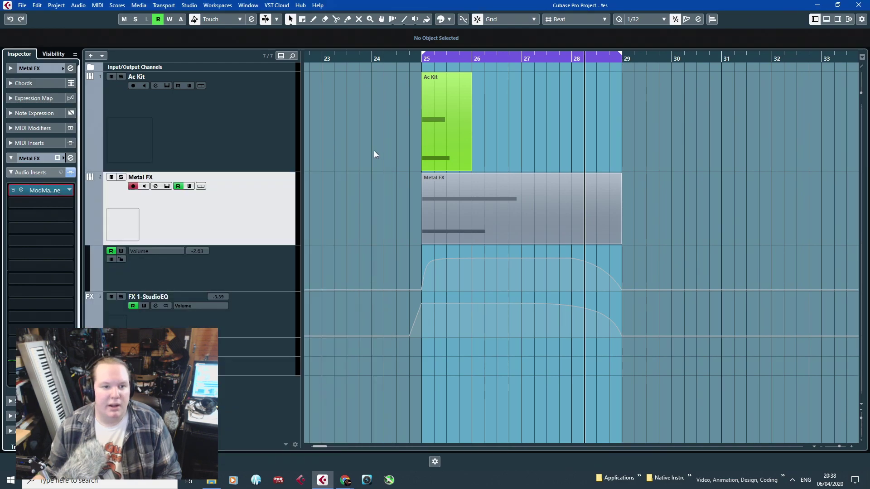
Inspect the Metalizer settings on the FX 1-StudioEQ channel, play the section and close the plug-in.
click(245, 302)
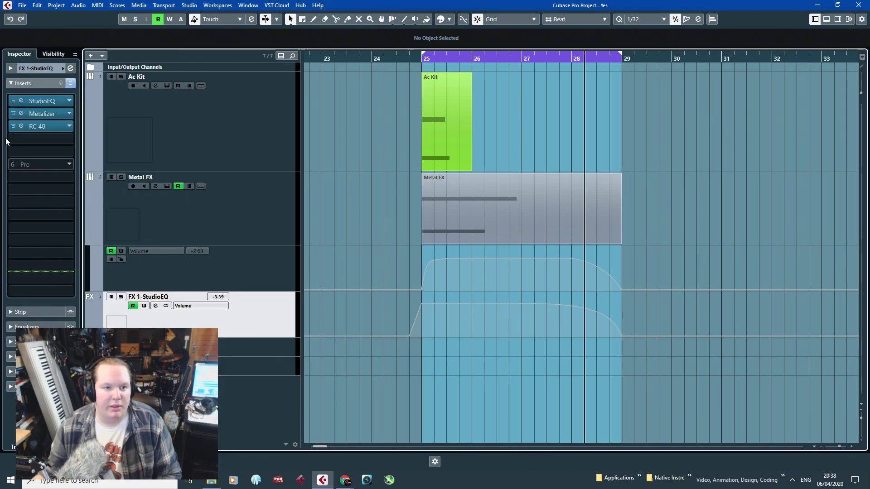
click(49, 113)
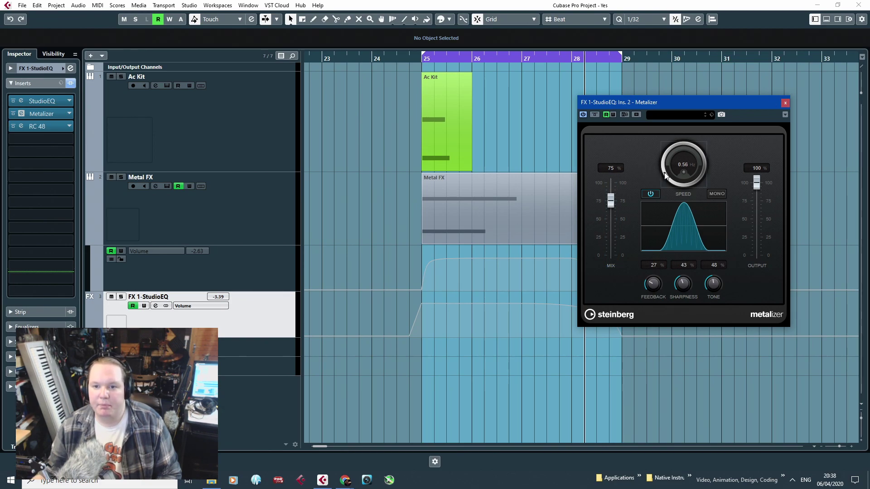
key(space)
click(785, 102)
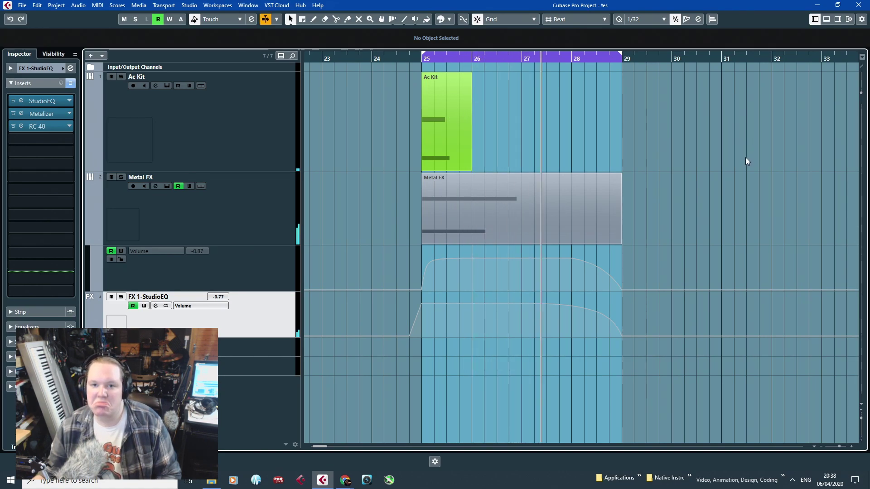
Export the Stereo Out mixdown between the locators as the 16-bit, 44.1 kHz Wave file "MoveM2 D#2".
scroll(491, 173, down, 3)
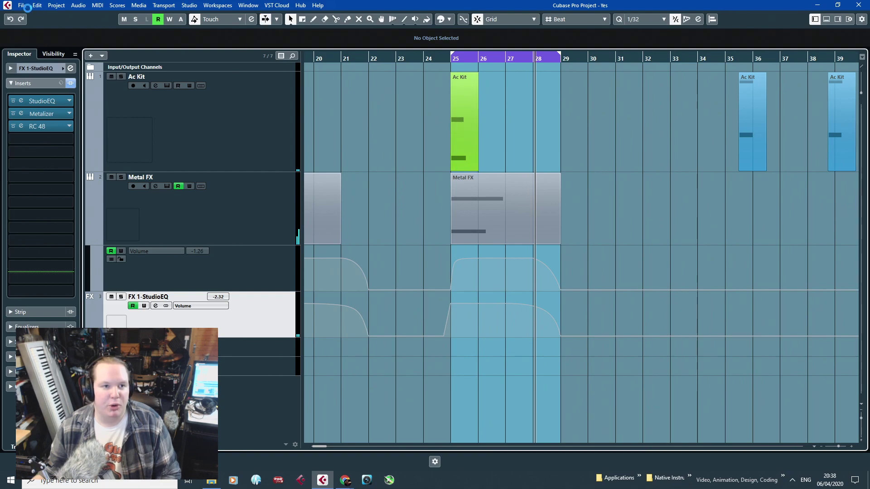
click(21, 5)
mouse_move(92, 145)
click(178, 147)
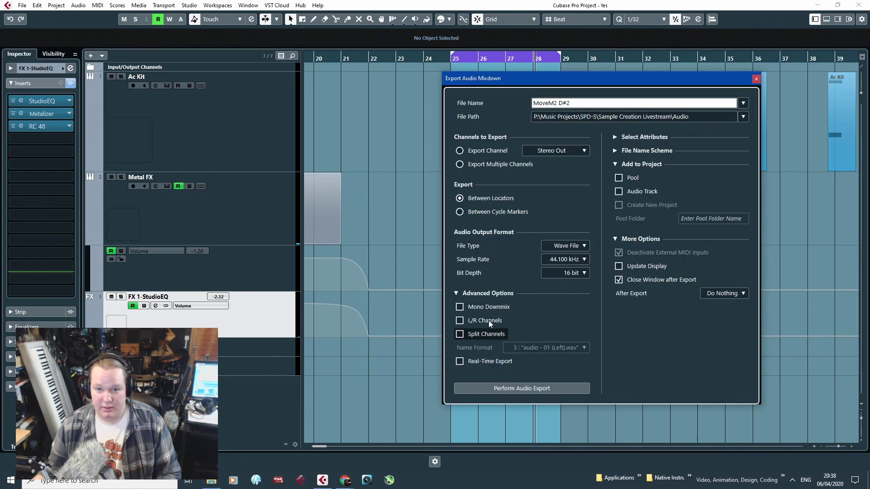
click(556, 391)
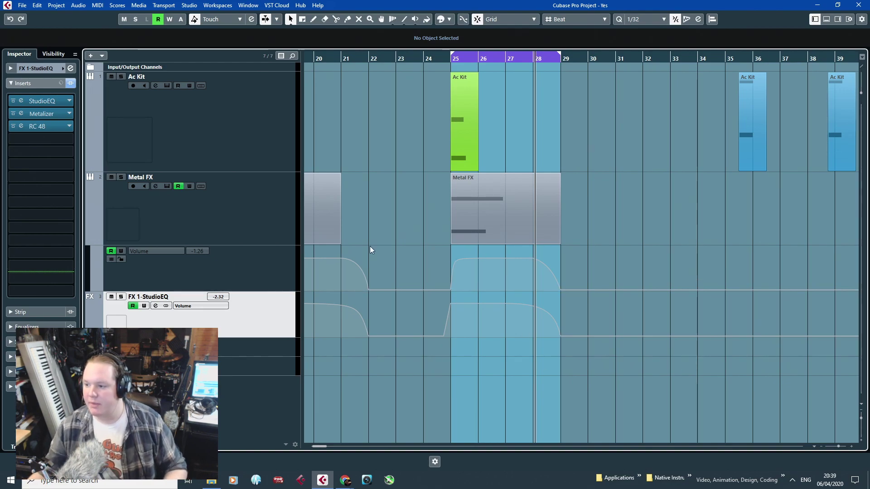
Copy the Metal FX and FX 1-StudioEQ volume automation from bars 17–29 to bar 33.
scroll(587, 193, down, 2)
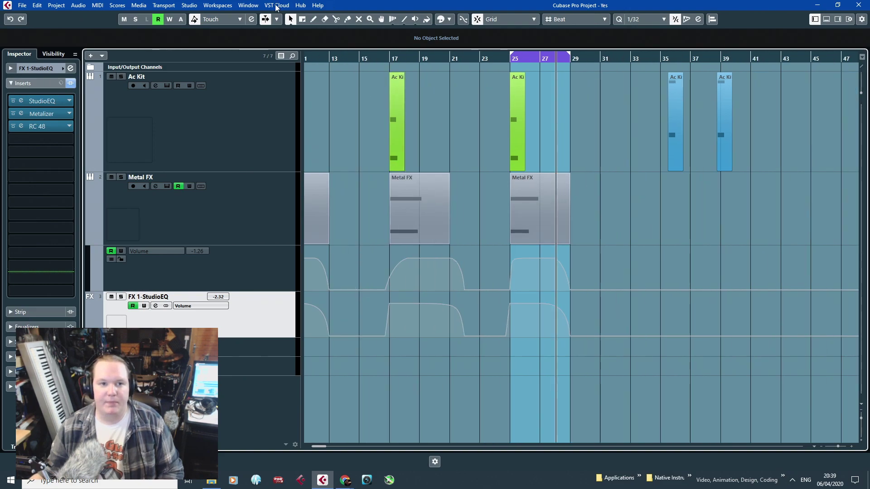
click(302, 19)
drag(392, 275, 567, 336)
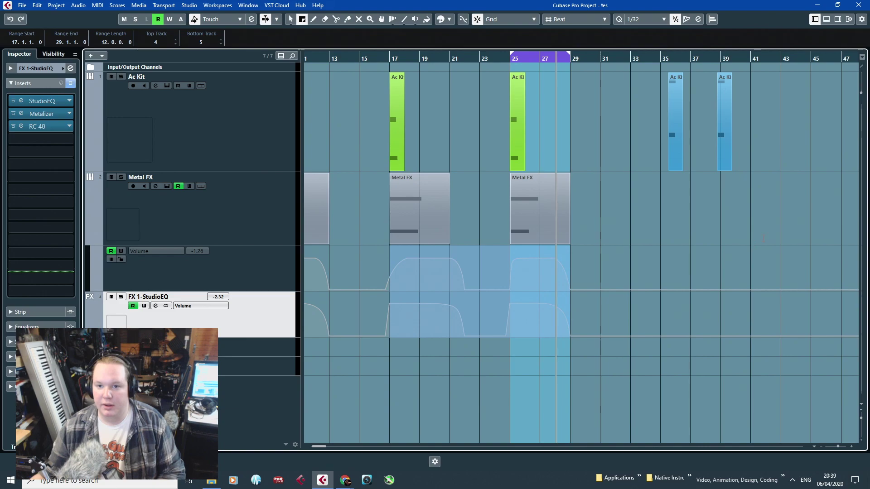
drag(759, 240, 631, 348)
key(ctrl+v)
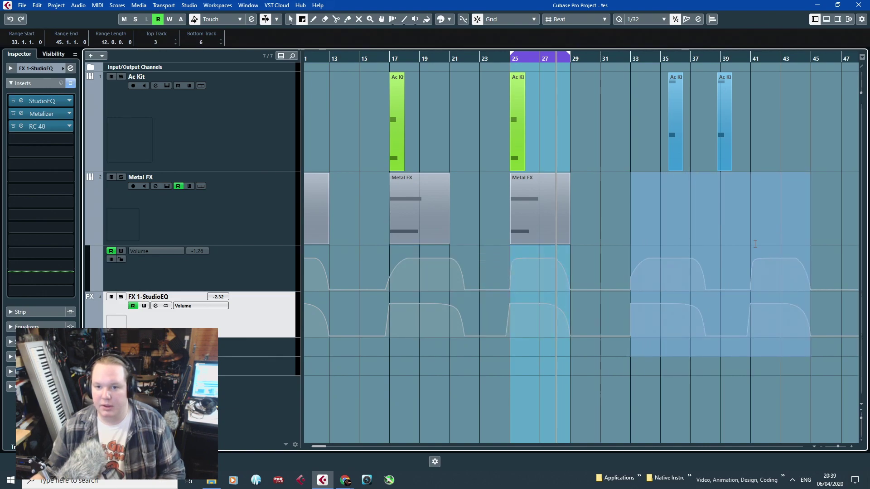
Move the two blue Ac Kit parts so they start at bars 33 and 41.
scroll(755, 245, up, 3)
key(1)
drag(576, 105, 493, 108)
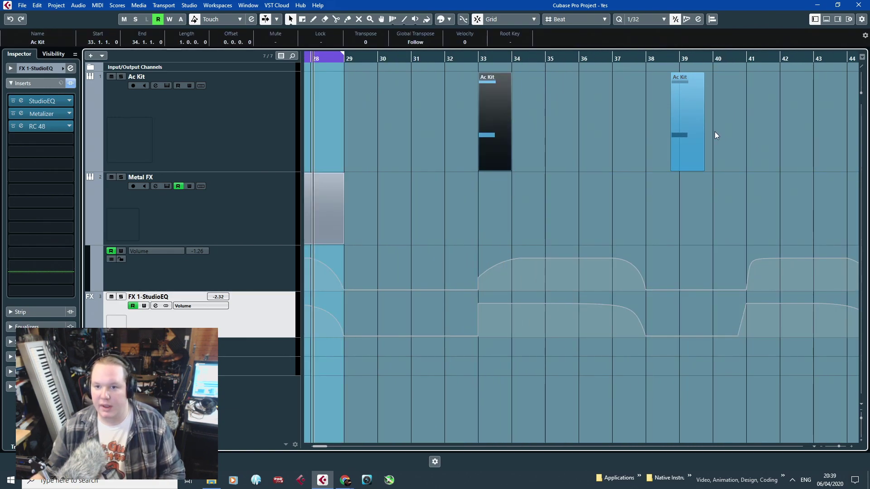
drag(685, 136, 760, 138)
click(670, 194)
scroll(466, 215, up, 4)
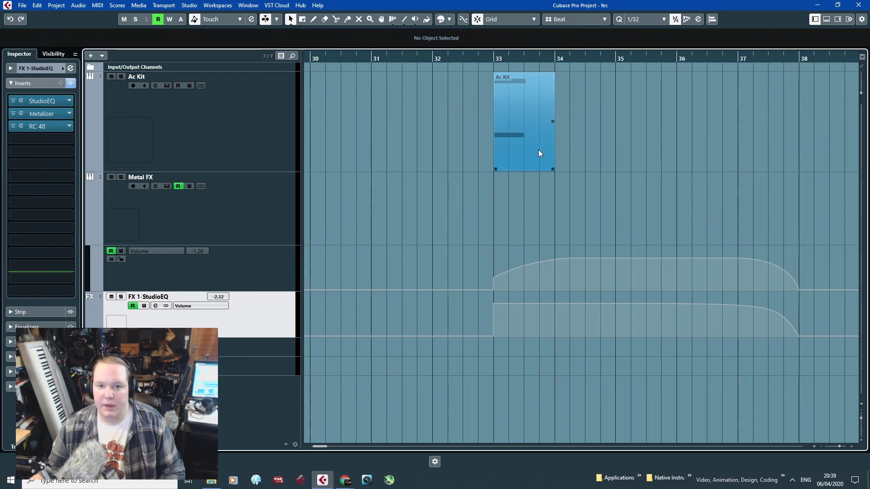
Lock the Metal FX volume automation lane and show the automation lane below the FX 1-StudioEQ track.
scroll(412, 237, down, 6)
drag(446, 214, 306, 206)
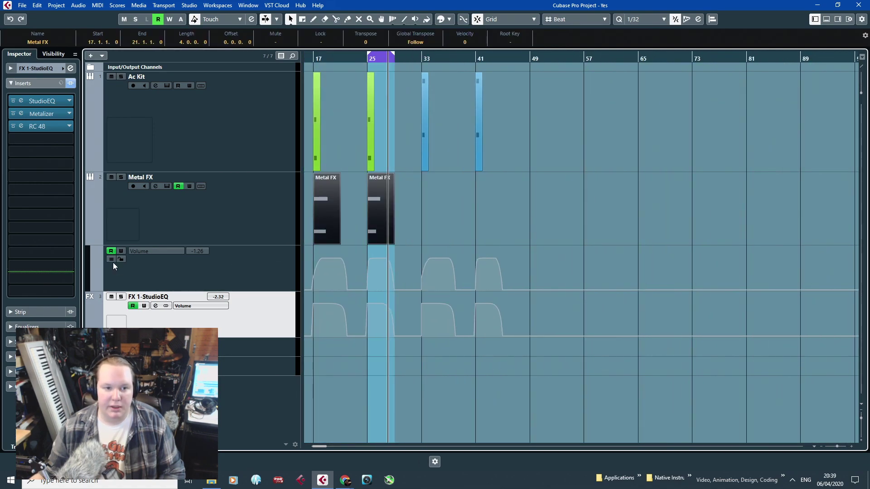
click(96, 334)
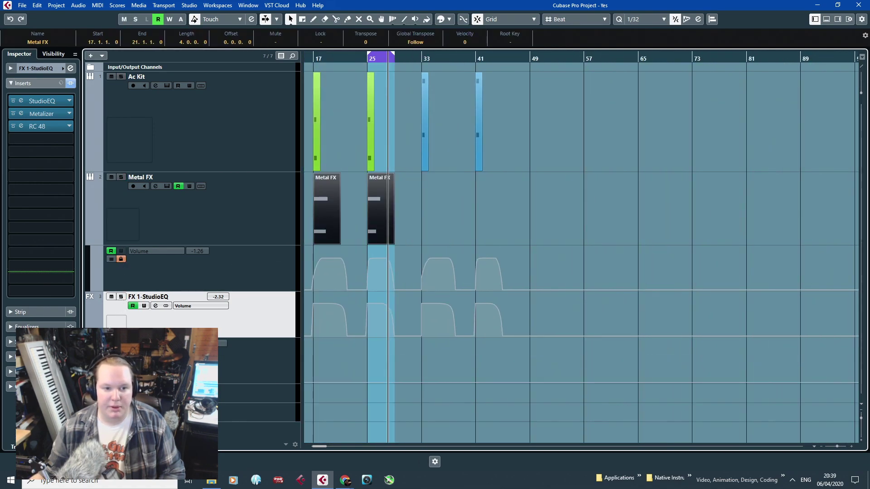
scroll(428, 208, up, 2)
key(f)
key(Escape)
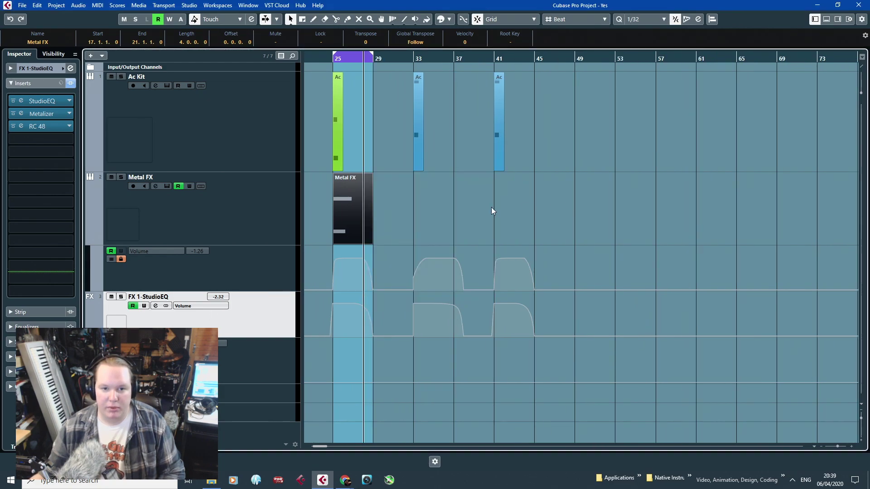
Duplicate the last two Metal FX parts and place the copies at bars 33 and 41.
drag(521, 207, 398, 208)
drag(398, 208, 408, 207)
drag(662, 214, 489, 205)
key(ctrl+d)
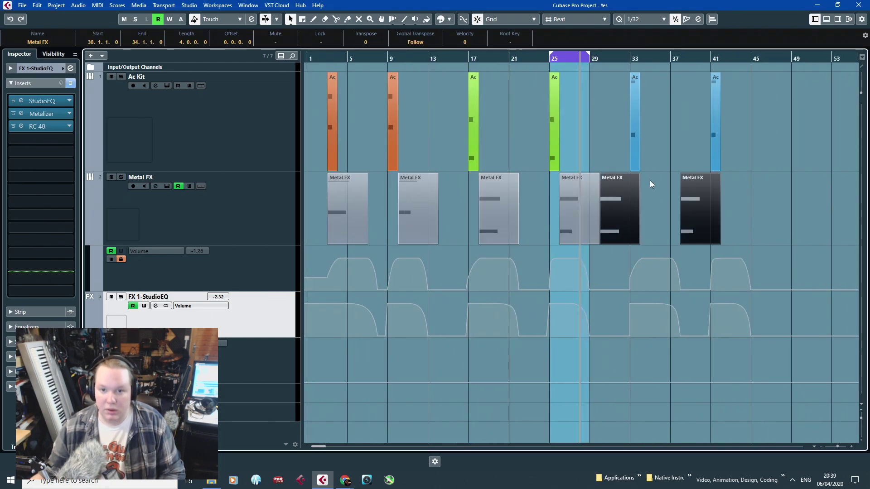
drag(606, 193, 635, 194)
click(686, 204)
scroll(661, 209, up, 3)
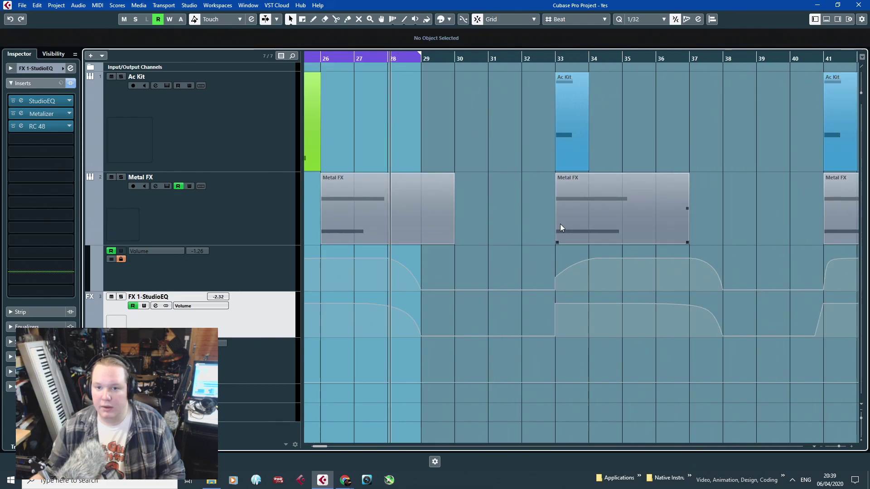
Transpose both notes in the bar 33 Metal FX part down to C#3 and C#2, and close the Key Editor.
double_click(640, 227)
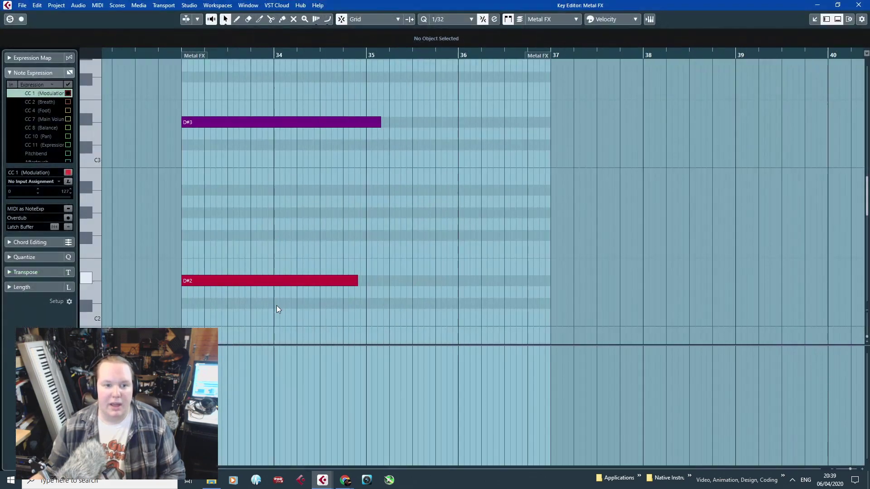
drag(277, 306, 164, 91)
scroll(165, 95, down, 2)
scroll(155, 108, up, 3)
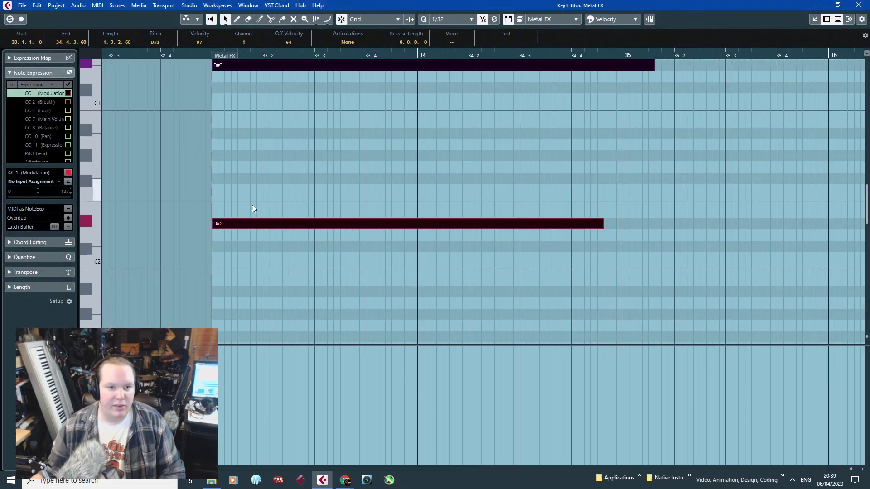
drag(246, 230, 247, 252)
click(250, 229)
key(h)
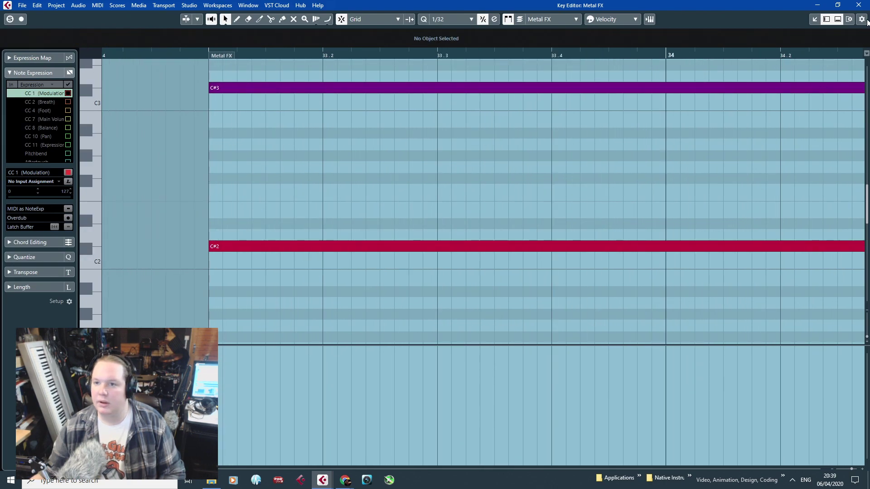
click(858, 5)
Lower both notes in the bar 41 Metal FX part to C#3 and C#2, and close the Key Editor.
double_click(828, 200)
drag(291, 312, 109, 96)
key(Down)
click(281, 212)
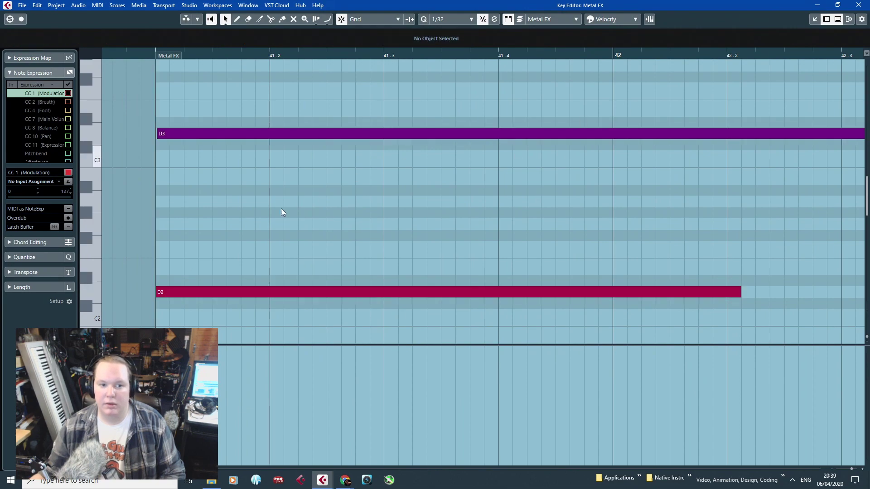
drag(205, 92, 202, 89)
drag(169, 292, 171, 304)
click(213, 268)
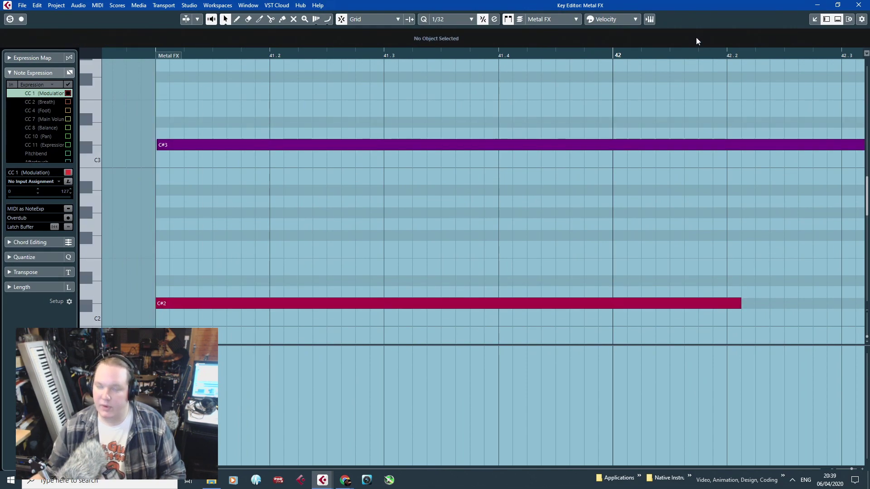
click(859, 5)
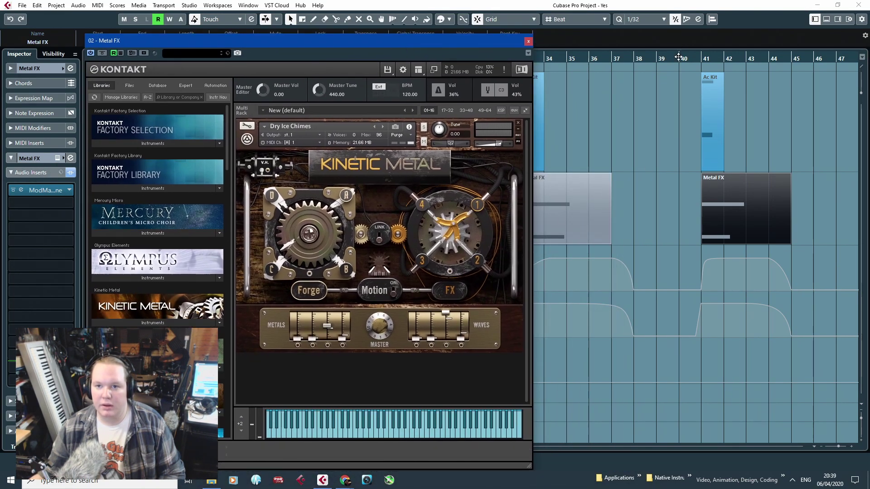
Set the cycle range to bars 41–45, play it and adjust the Forge morph knob in Kinetic Metal.
drag(702, 57, 792, 58)
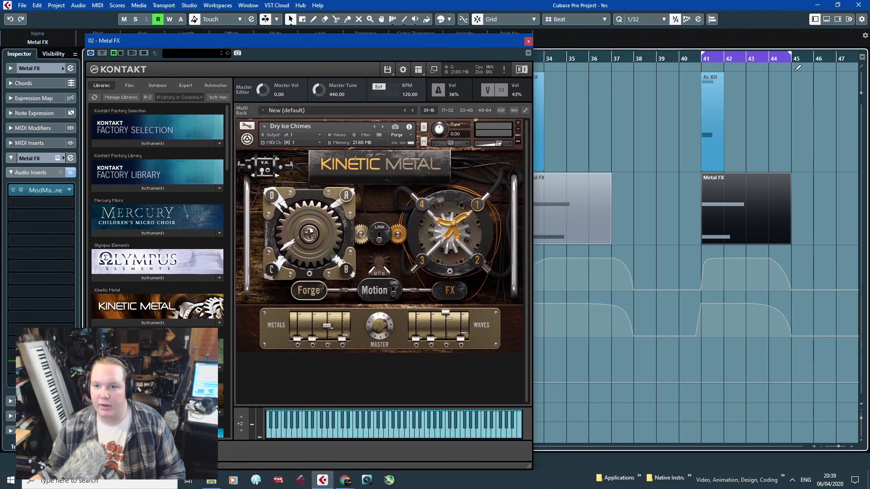
key(space)
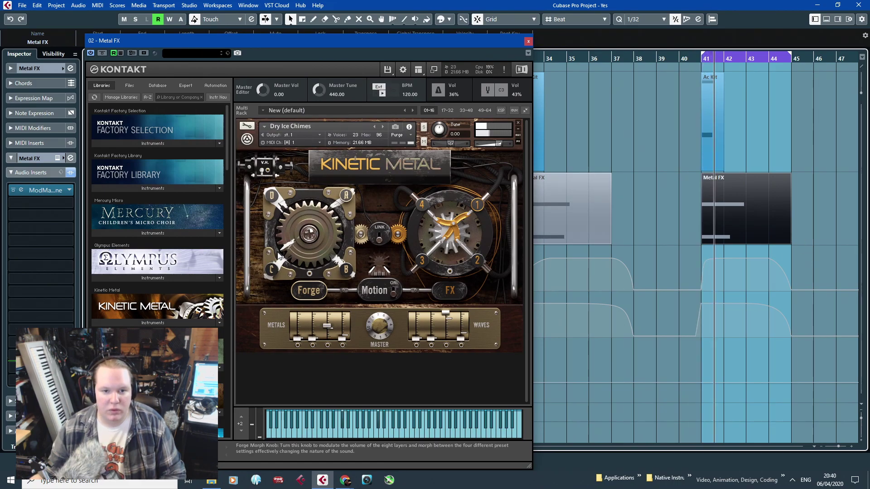
drag(289, 249, 286, 241)
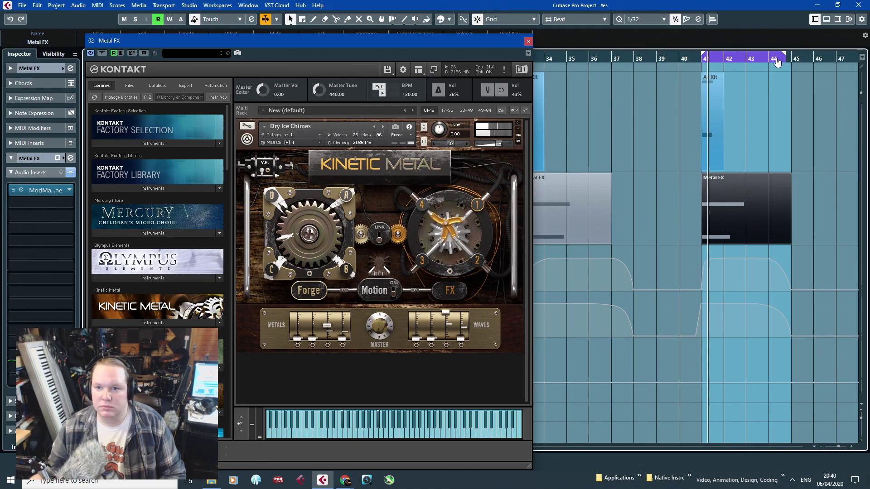
Set the cycle range to bars 41–43, view the FX controls in Kinetic Metal, and close the instrument window.
drag(790, 57, 747, 62)
drag(422, 43, 584, 57)
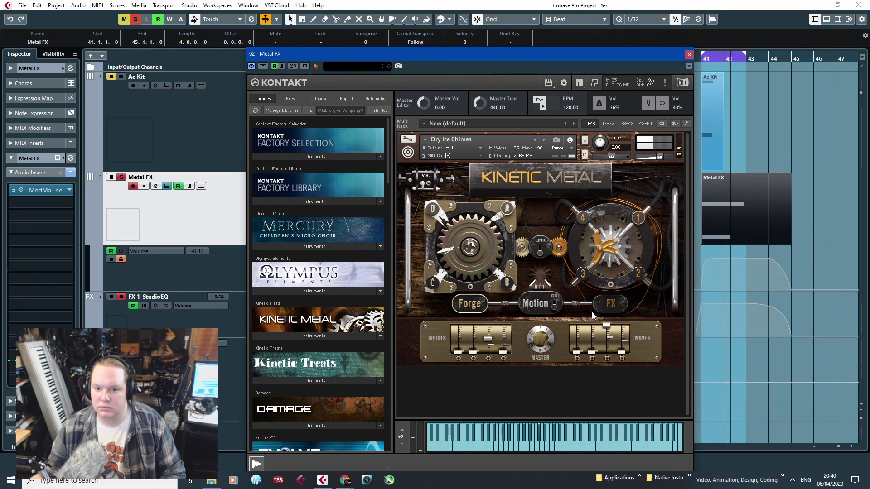
click(611, 304)
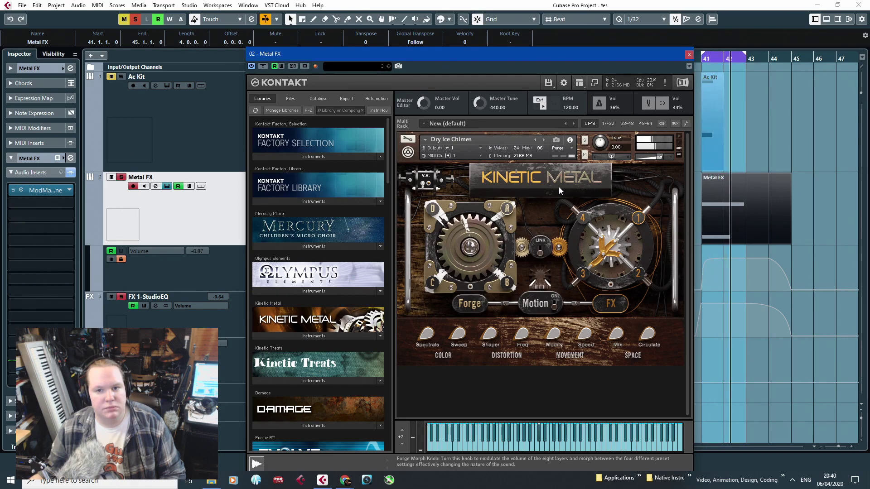
click(689, 54)
click(817, 130)
scroll(781, 222, up, 3)
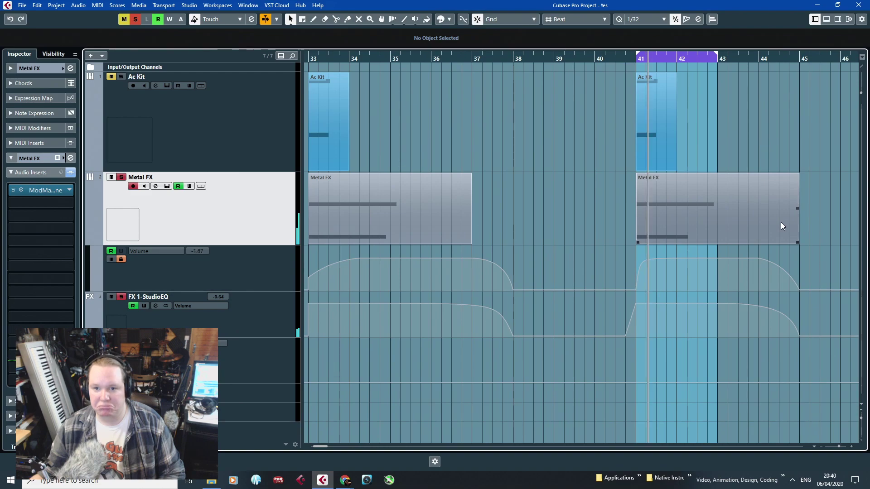
scroll(653, 217, down, 3)
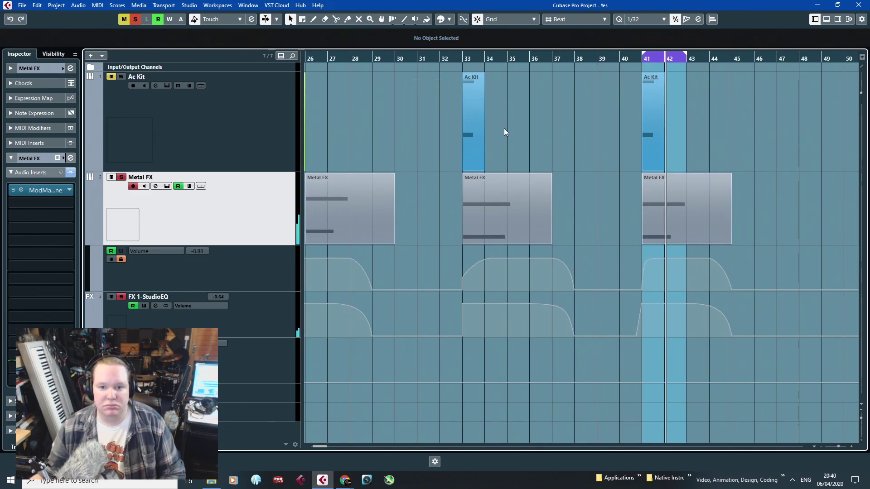
scroll(515, 273, up, 5)
scroll(347, 217, down, 5)
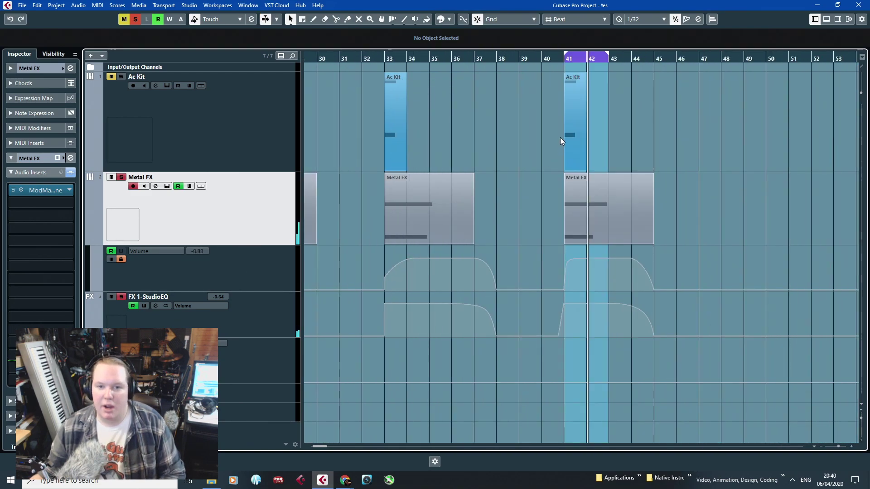
Unsolo the Metal FX track, play the hit from bar 33, and set the cycle range to bars 33–38.
key(s)
drag(388, 53, 476, 66)
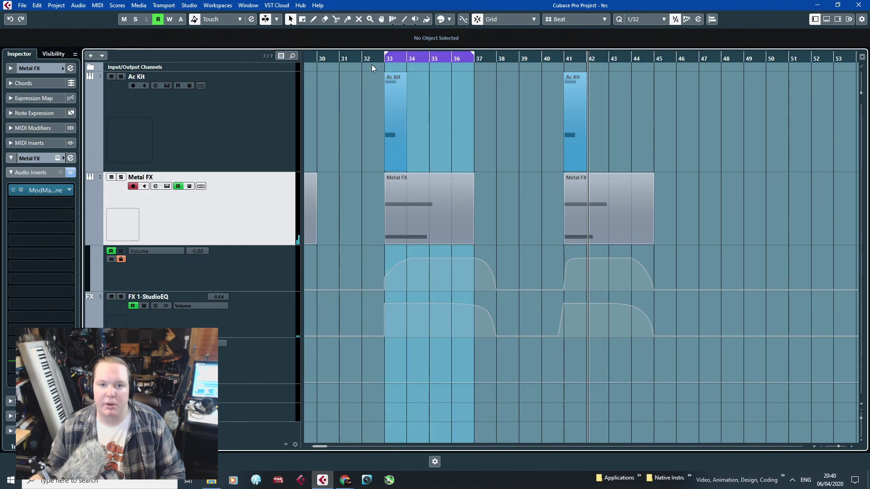
double_click(374, 59)
scroll(389, 168, up, 3)
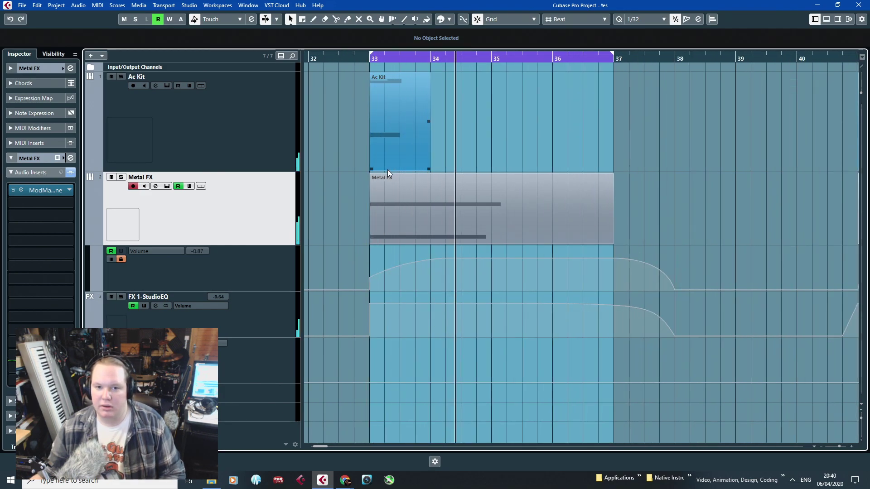
scroll(382, 171, down, 3)
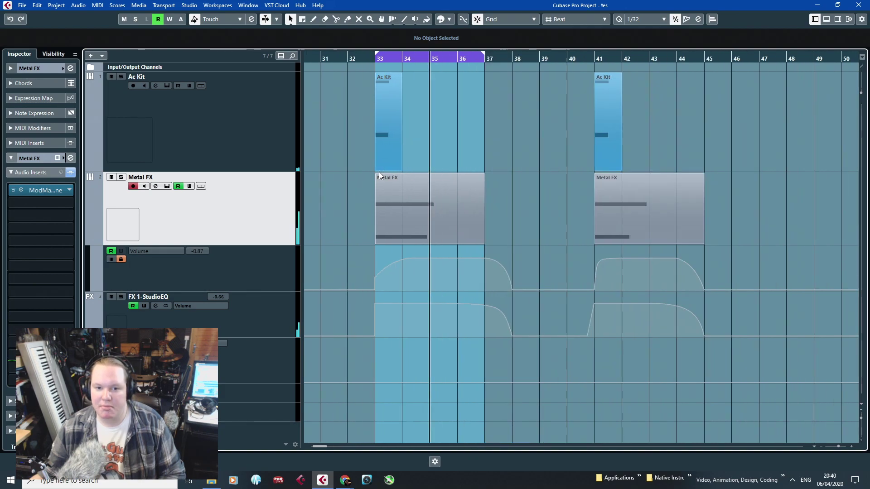
scroll(379, 172, up, 4)
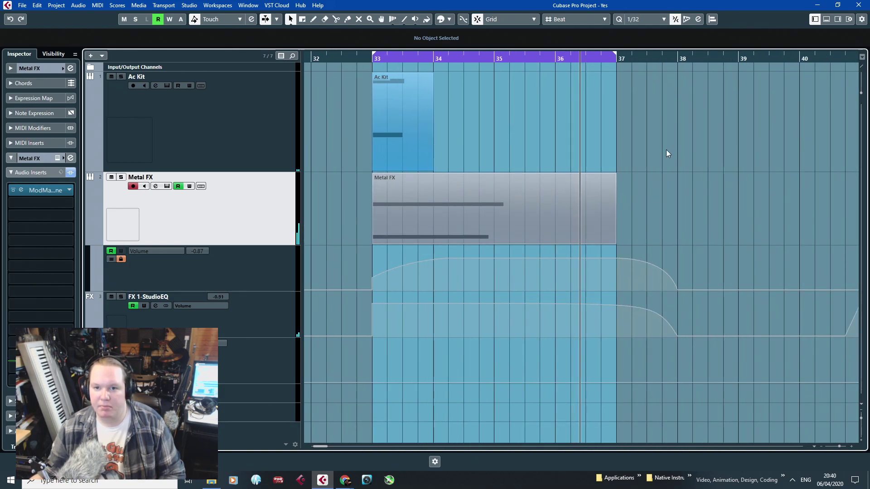
key(space)
drag(615, 54, 676, 86)
scroll(589, 242, down, 5)
Lengthen both notes in the bar 33 Metal FX part, extend the lower note slightly further, and close the Key Editor.
double_click(580, 224)
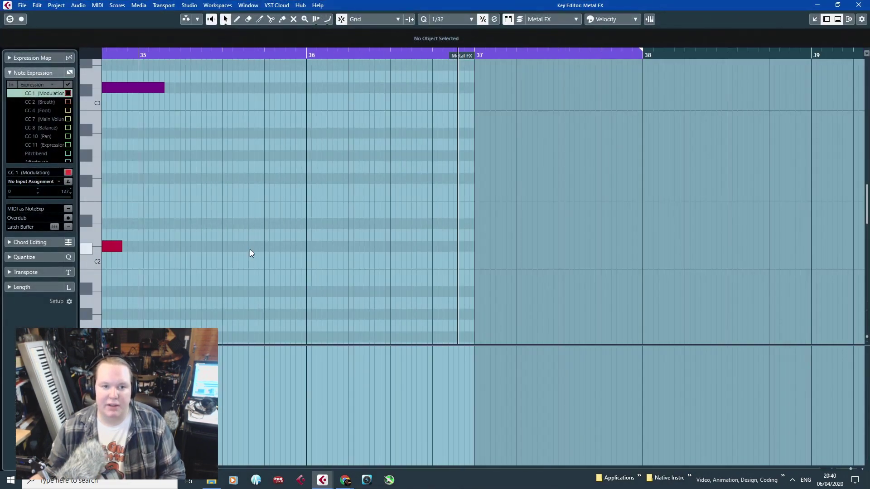
key(ctrl+a)
drag(328, 91, 359, 91)
click(316, 221)
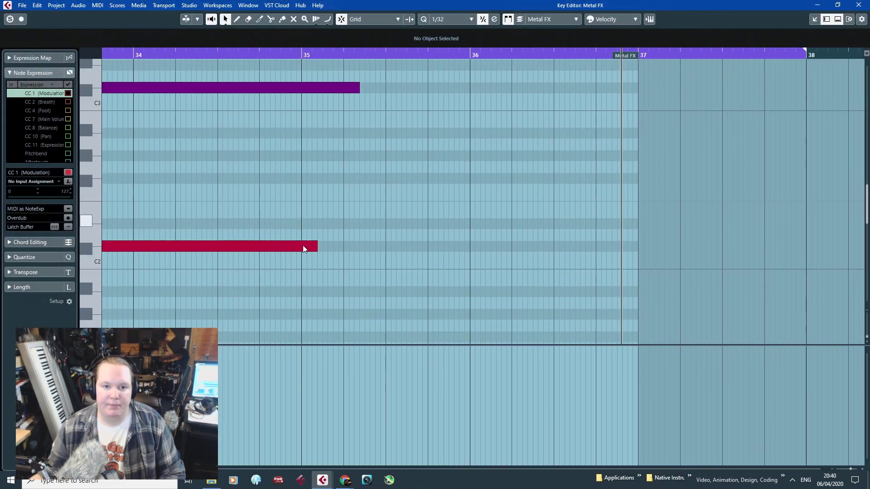
drag(315, 254, 328, 254)
click(443, 223)
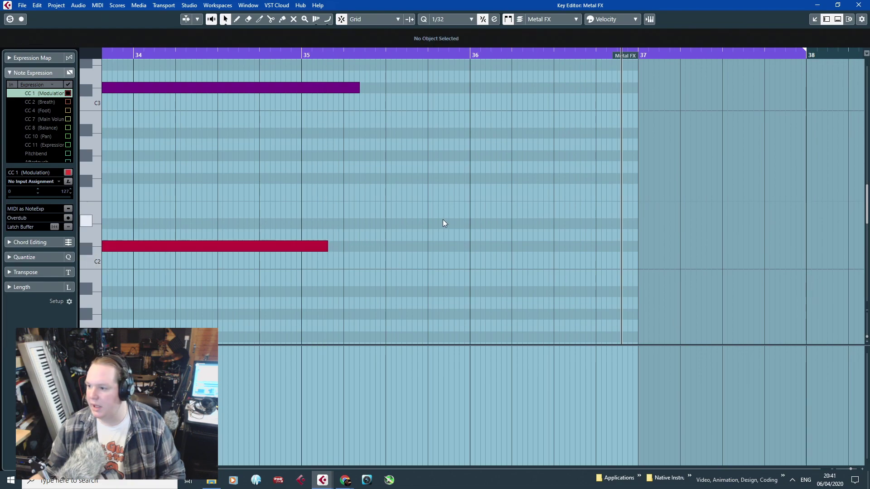
click(837, 4)
Lengthen the C#2 note in the bar 41 Metal FX part to nearly match the C#3 note, and close the Key Editor.
double_click(682, 197)
click(317, 303)
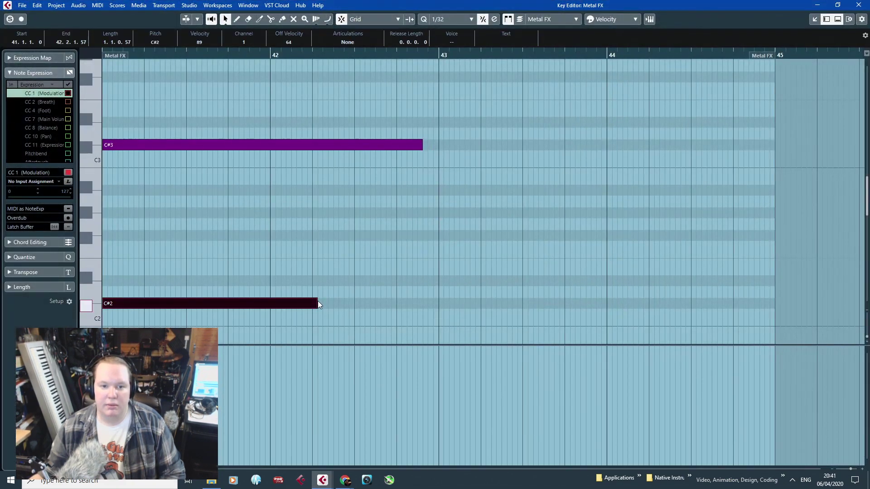
drag(317, 303, 417, 302)
click(817, 5)
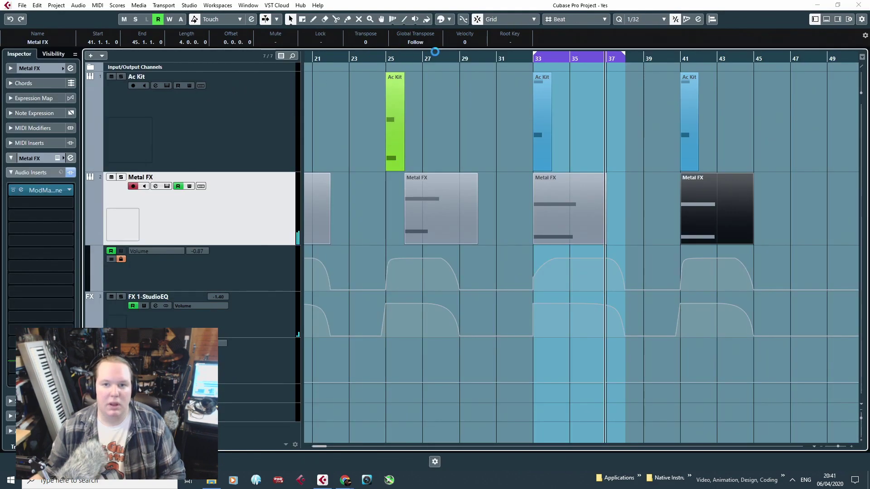
Export the mixdown of bars 33–38 as a 16-bit, 44.1 kHz wave file named MoveM3 C#1.
key(h)
click(23, 6)
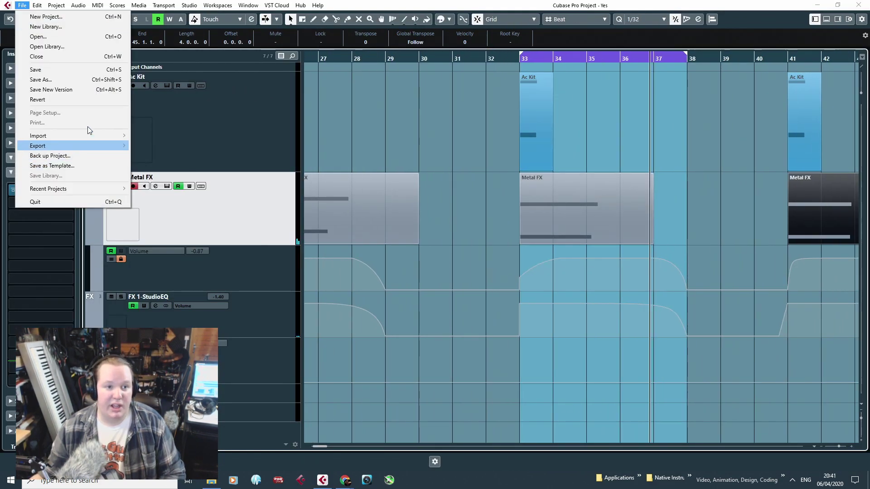
mouse_move(91, 142)
click(181, 143)
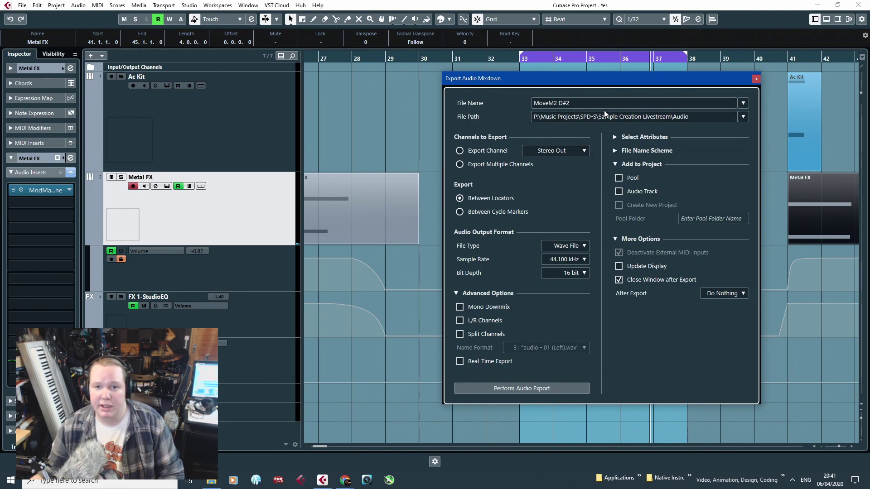
click(561, 102)
drag(556, 103, 602, 114)
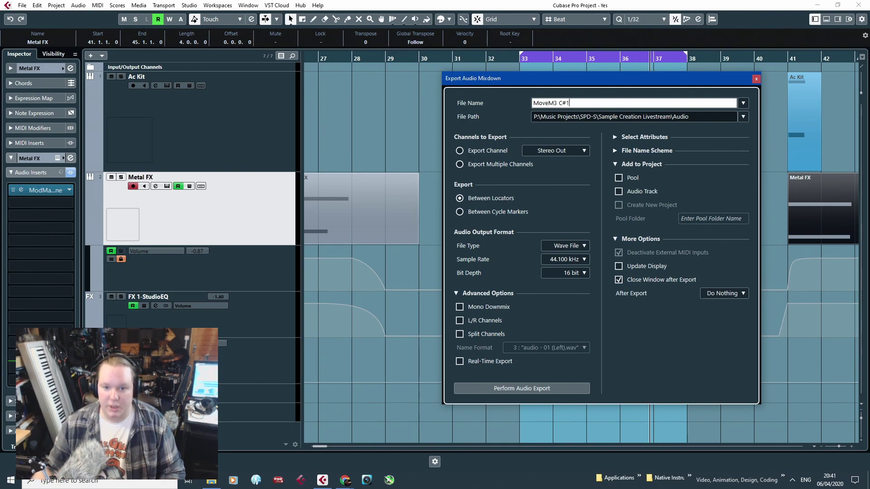
click(524, 390)
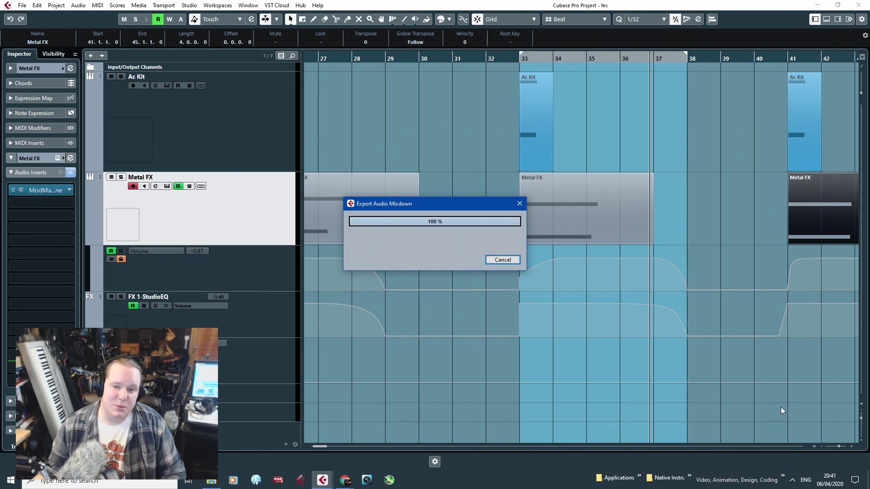
Set the cycle range to bars 41–45 and export the audio mixdown as MoveM3 C#2.
drag(749, 409, 860, 414)
scroll(588, 58, up, 1)
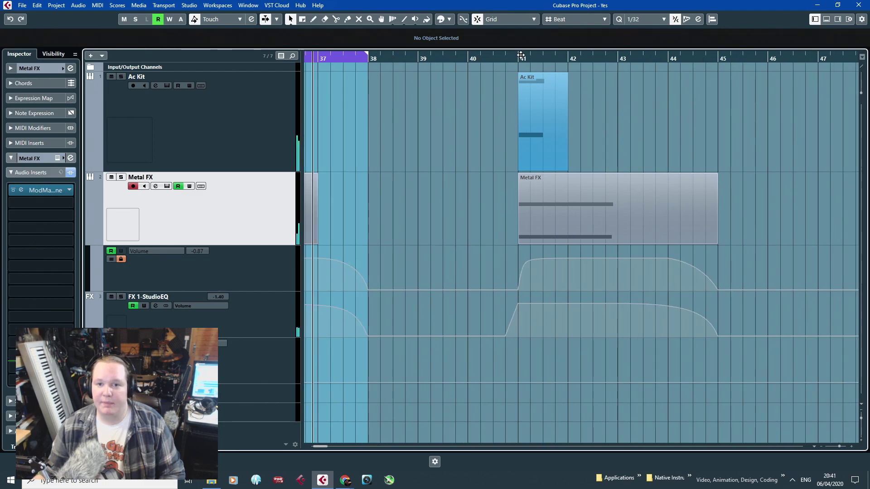
drag(520, 54, 724, 87)
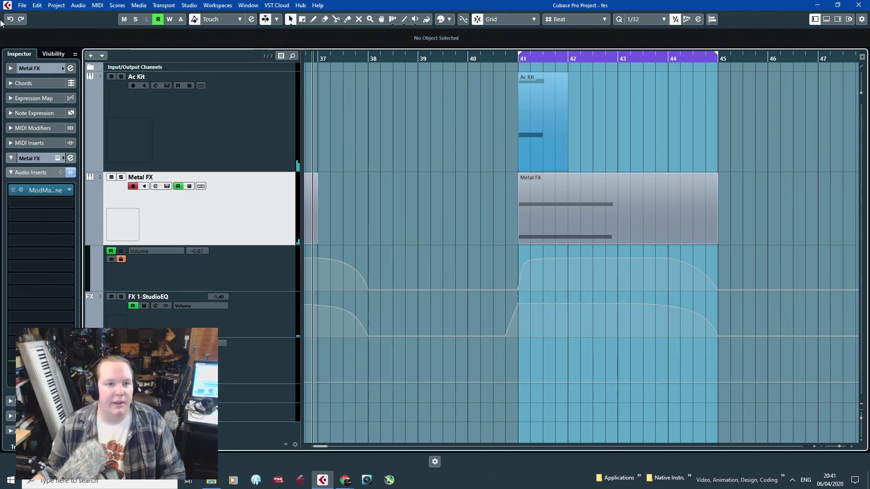
click(20, 5)
mouse_move(100, 147)
click(166, 144)
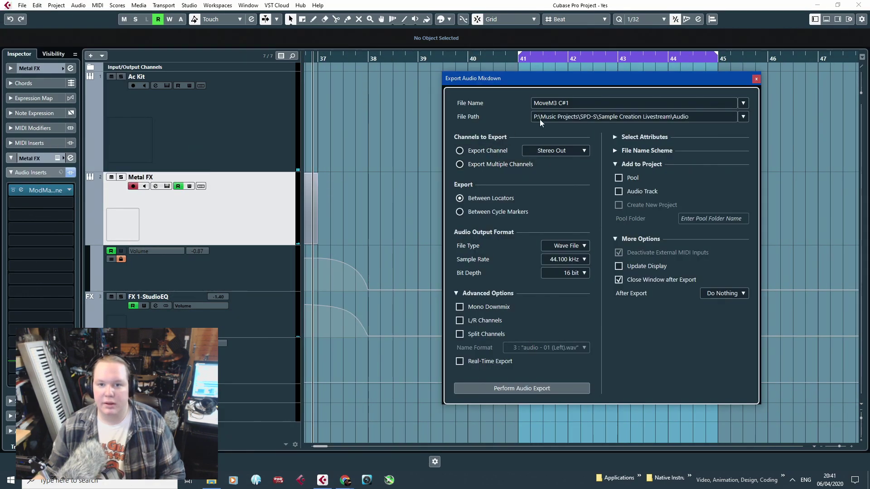
click(572, 103)
click(567, 388)
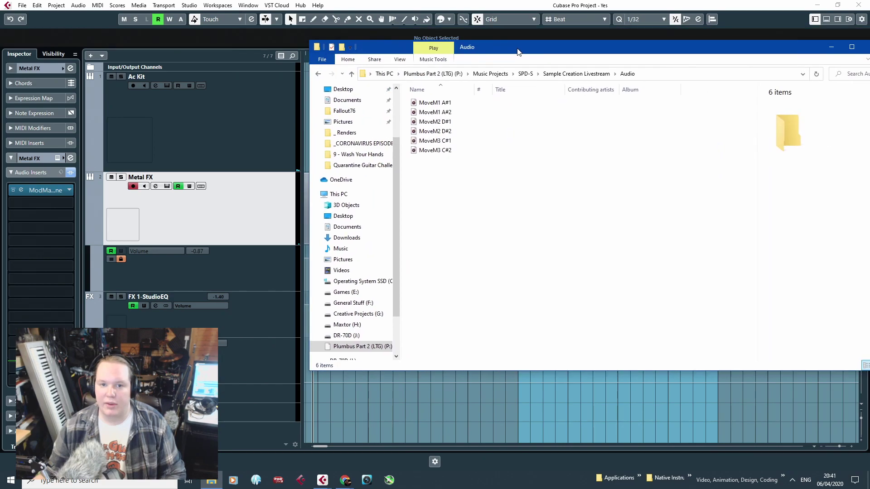
Create a folder named UNLEVELLED in the Audio export folder and move the six MoveM samples into it.
drag(518, 50, 420, 53)
right_click(343, 220)
mouse_move(402, 339)
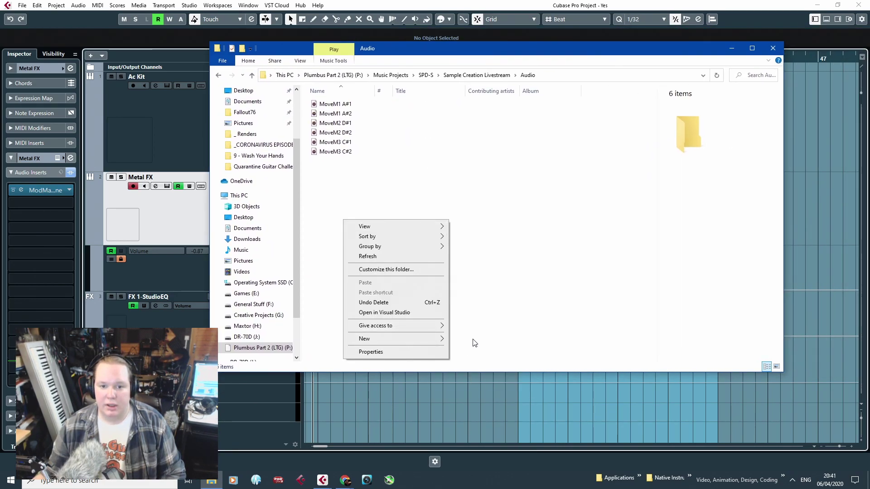
click(471, 340)
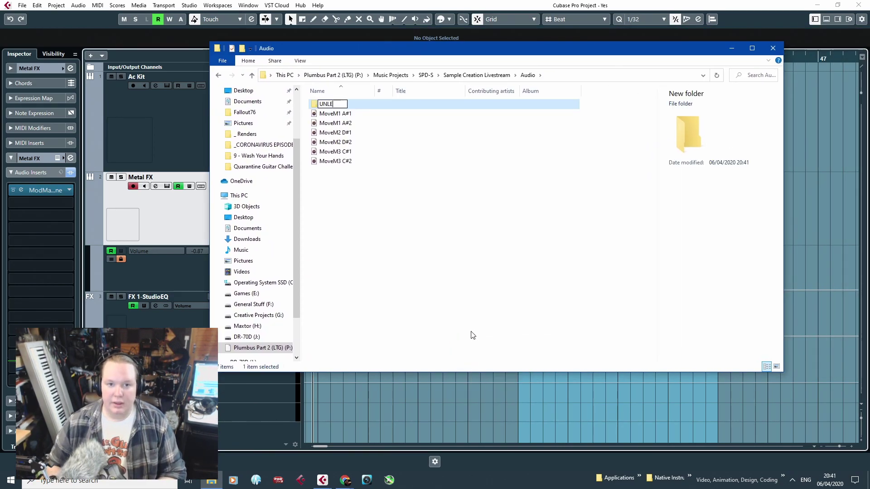
key(Return)
drag(447, 305, 358, 104)
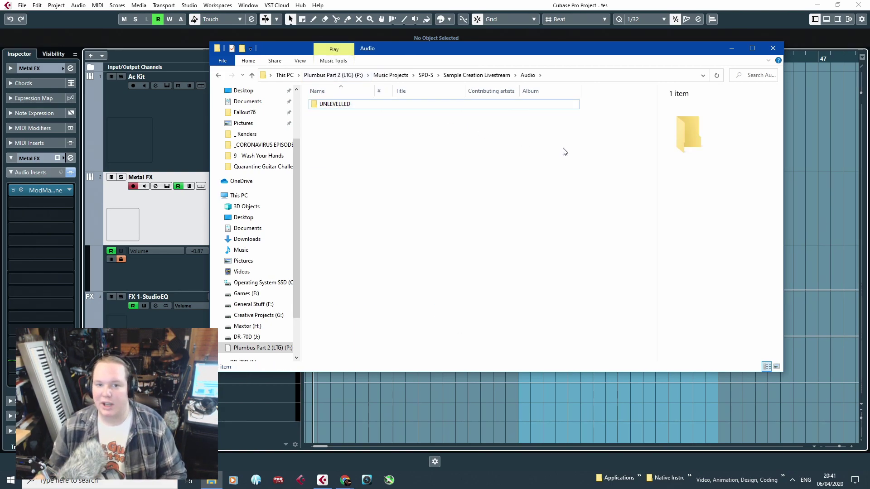
Import all six samples from the UNLEVELLED folder into the project, placed on one new audio track after bar 47.
double_click(375, 107)
key(ctrl+a)
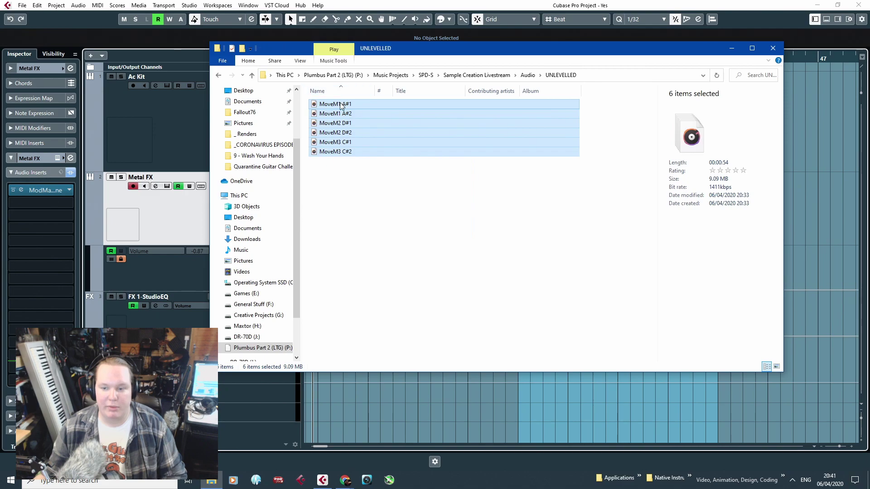
drag(831, 442, 831, 442)
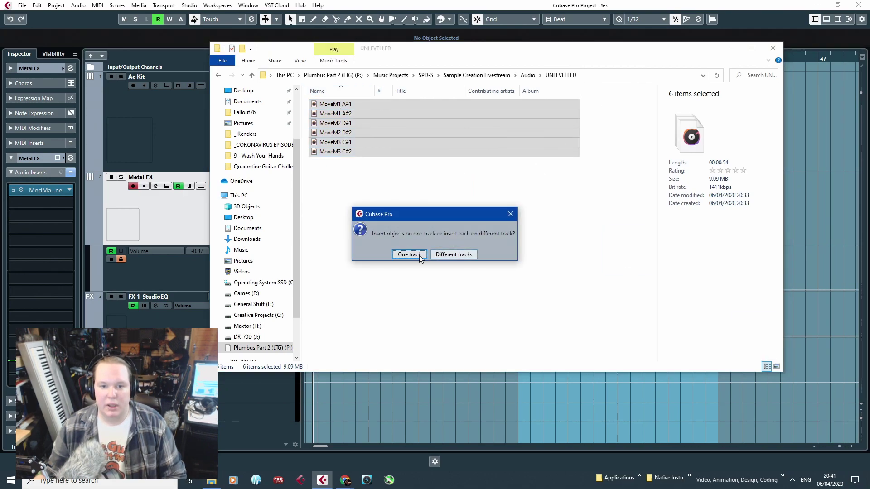
click(410, 254)
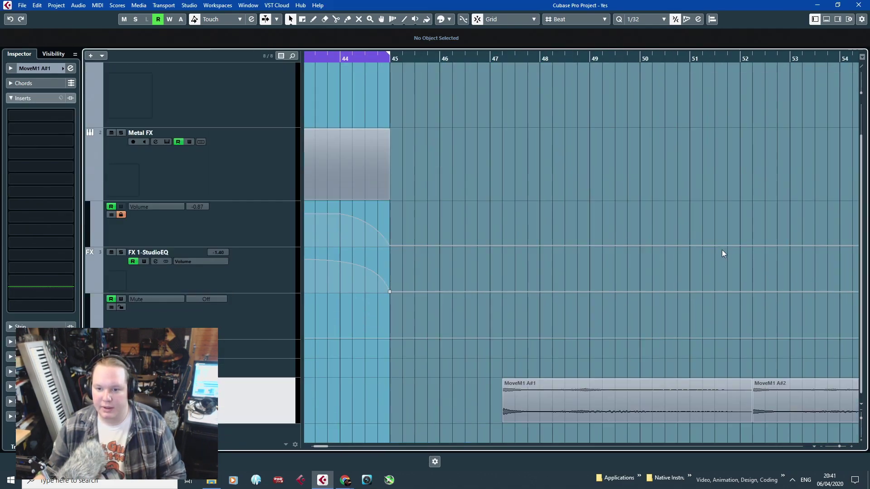
scroll(723, 258, down, 4)
scroll(680, 236, up, 1)
Select all six imported samples, raise their event volume to 4.87 dB, and shift them slightly later on the track.
drag(785, 396, 406, 368)
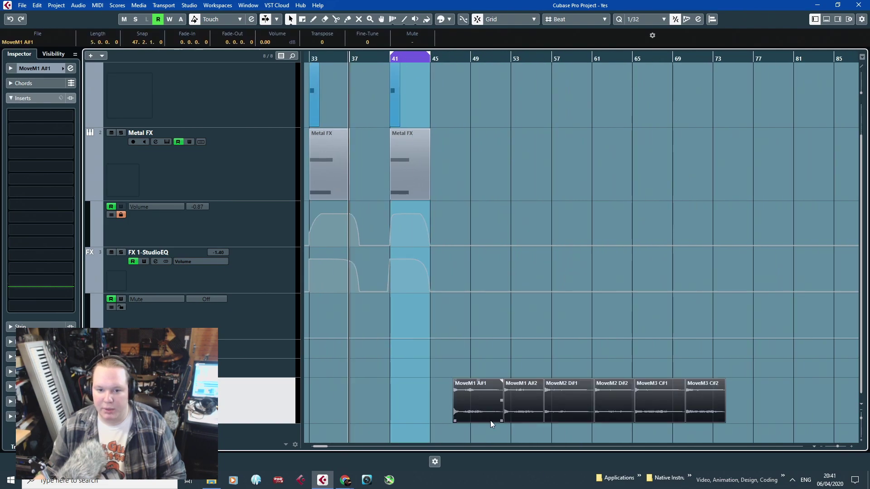
scroll(490, 420, up, 3)
drag(456, 381, 448, 354)
scroll(417, 388, up, 3)
drag(424, 407, 479, 417)
click(432, 363)
Move MoveM1 A#2 and the samples after it to bar 53, and nudge MoveM2 D#1 onward slightly past bar 57.
scroll(481, 366, down, 4)
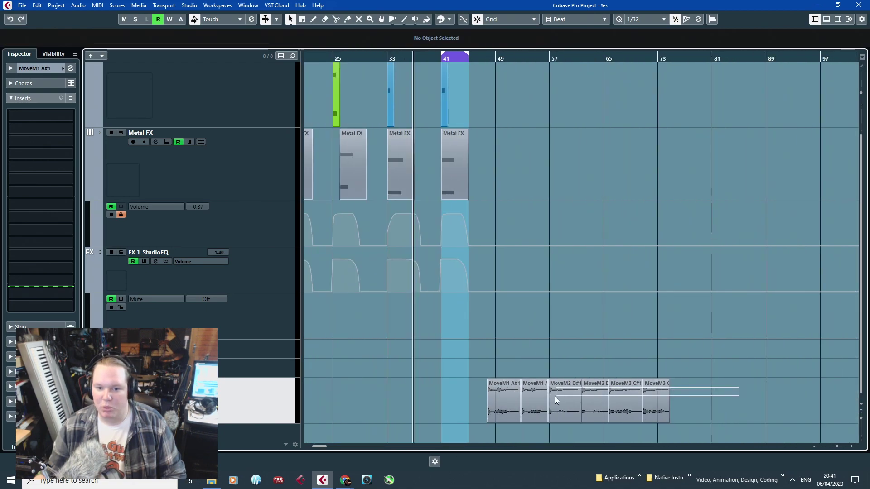
scroll(541, 403, up, 3)
drag(555, 396, 522, 406)
scroll(535, 404, down, 3)
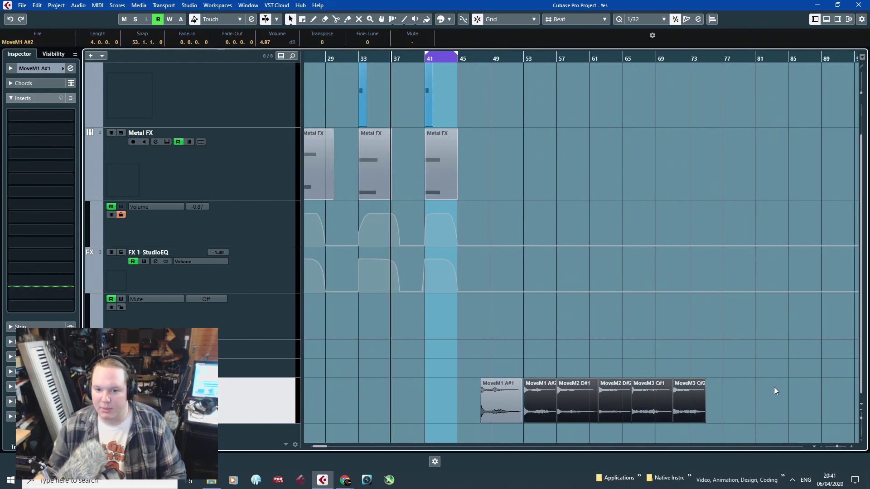
drag(774, 388, 569, 405)
scroll(572, 399, up, 3)
scroll(598, 395, down, 3)
click(671, 373)
drag(810, 383, 585, 399)
click(584, 399)
Spread MoveM2 D#2, MoveM3 C#1 and MoveM3 C#2 further along the track with gaps between the samples.
click(760, 382)
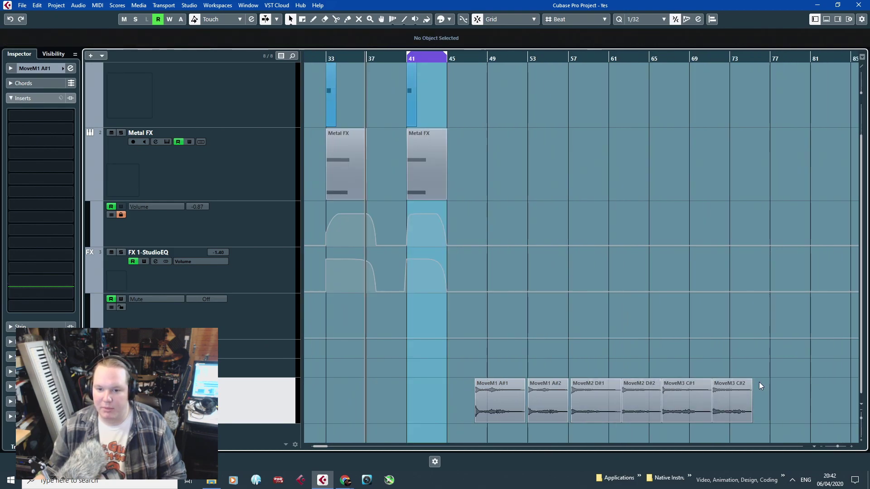
drag(760, 382, 630, 404)
drag(766, 387, 664, 402)
drag(768, 387, 754, 402)
drag(754, 401, 766, 402)
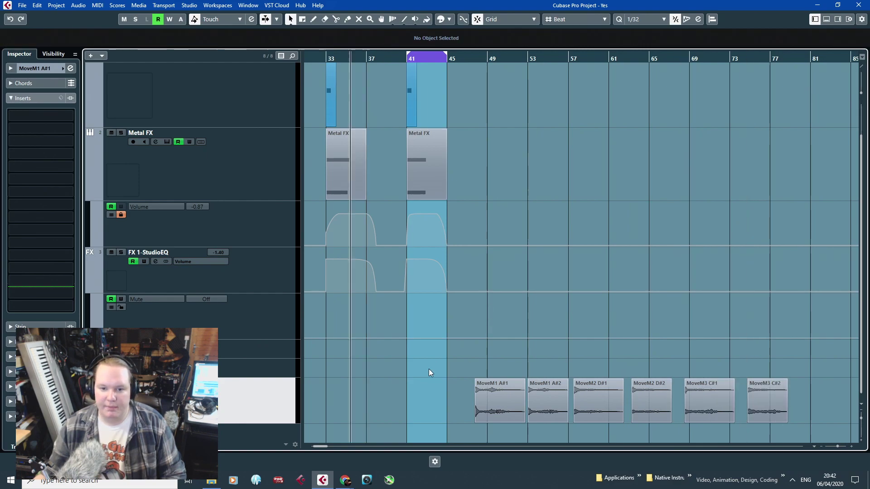
Hide the Metal FX volume automation lane and move the MoveM1 A#1 audio track to the top of the track list.
scroll(430, 372, up, 3)
scroll(371, 357, up, 2)
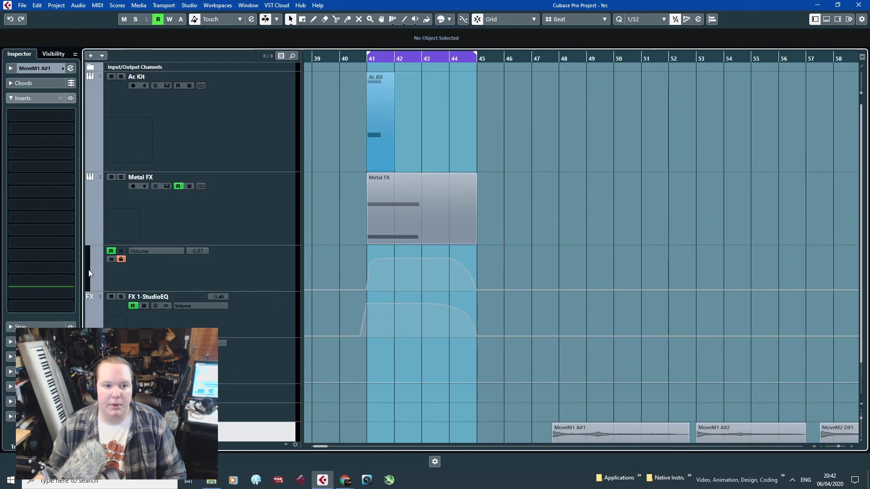
click(91, 295)
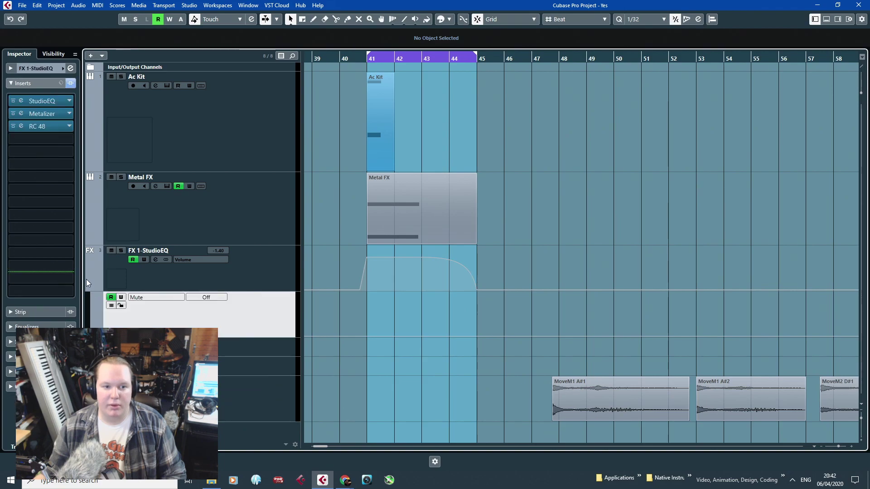
click(87, 282)
drag(195, 351, 298, 290)
scroll(616, 345, up, 5)
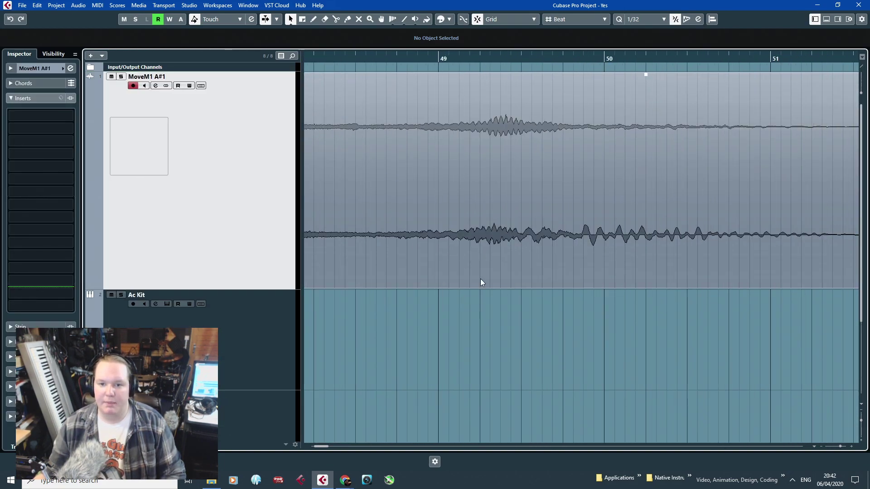
Select the MoveM1 A#1 event and set the locator range to span it from start to end.
drag(642, 382, 306, 284)
drag(372, 59, 375, 60)
drag(398, 50, 639, 80)
click(381, 58)
scroll(447, 160, up, 4)
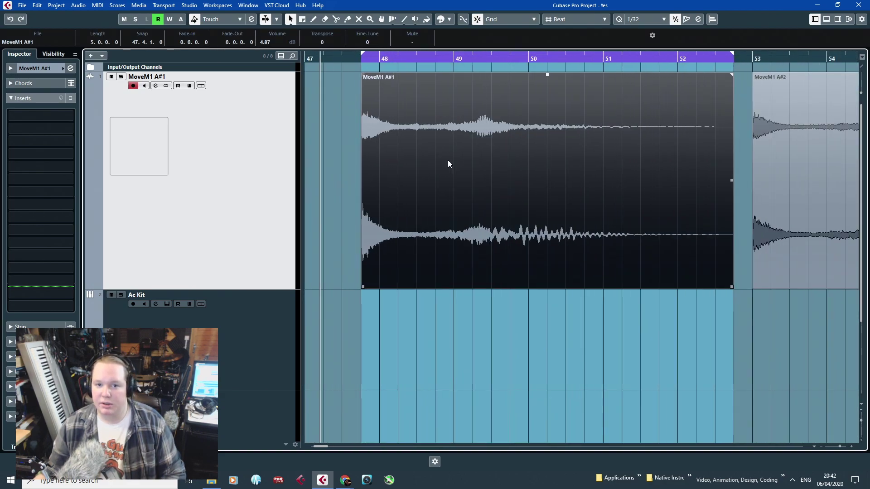
Play back MoveM1 A#1 and examine its waveform up close around the start of the event.
key(space)
scroll(448, 160, down, 5)
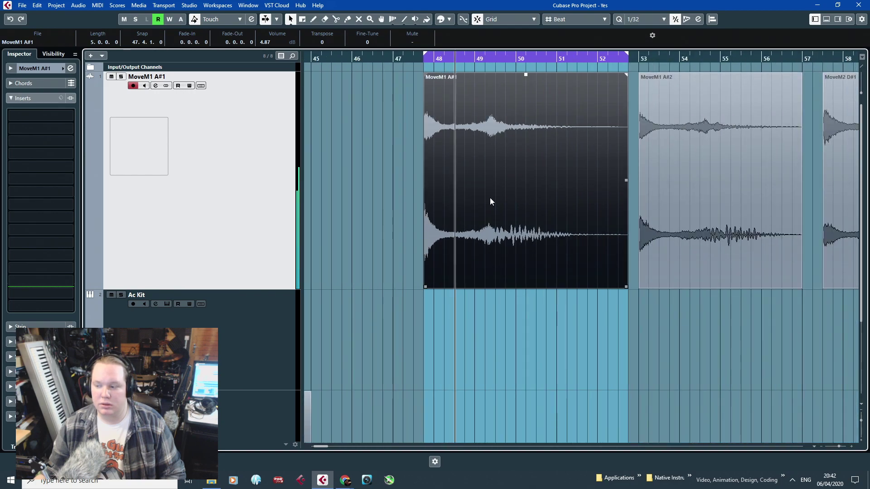
scroll(499, 209, down, 3)
scroll(501, 222, up, 4)
scroll(469, 246, up, 2)
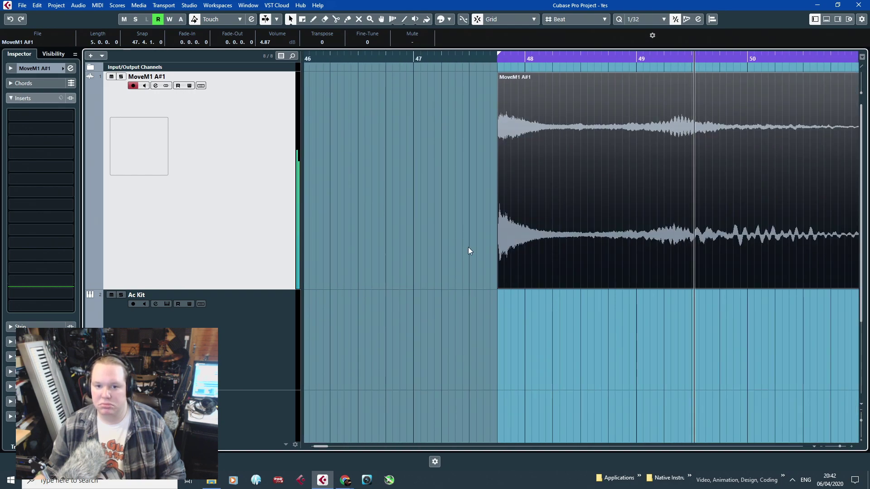
scroll(464, 248, down, 3)
scroll(553, 270, up, 5)
scroll(467, 271, down, 2)
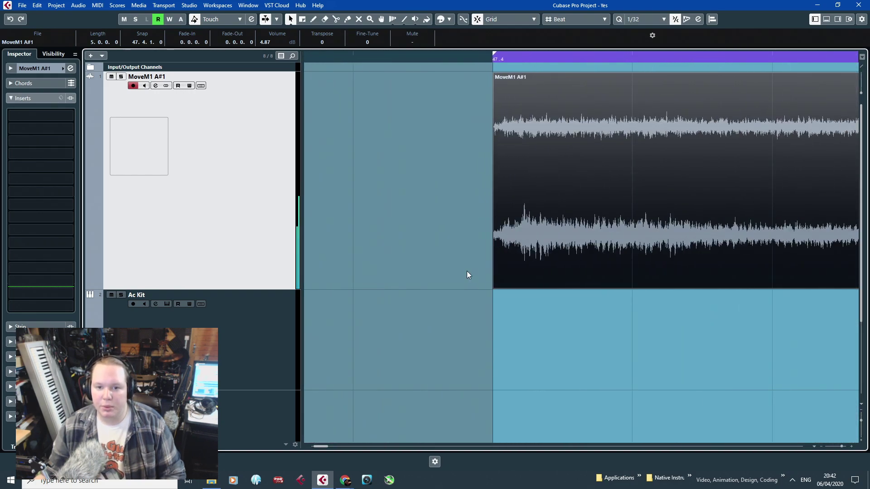
scroll(482, 282, up, 5)
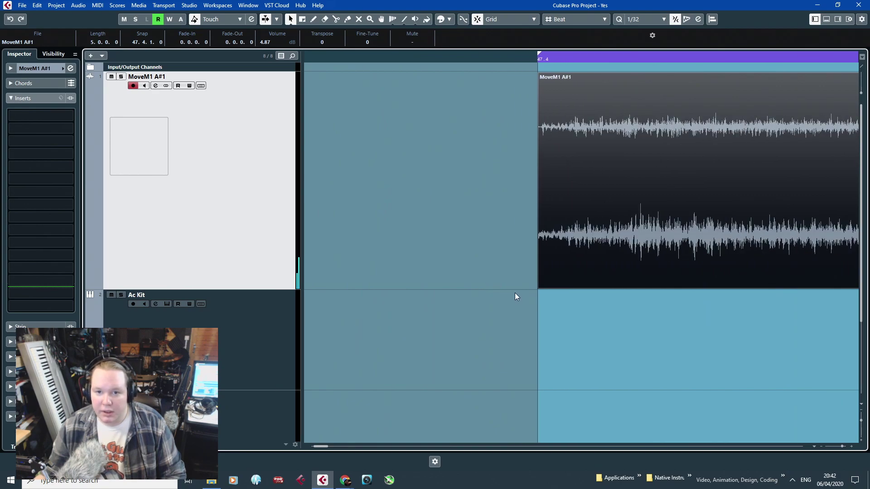
scroll(515, 293, down, 3)
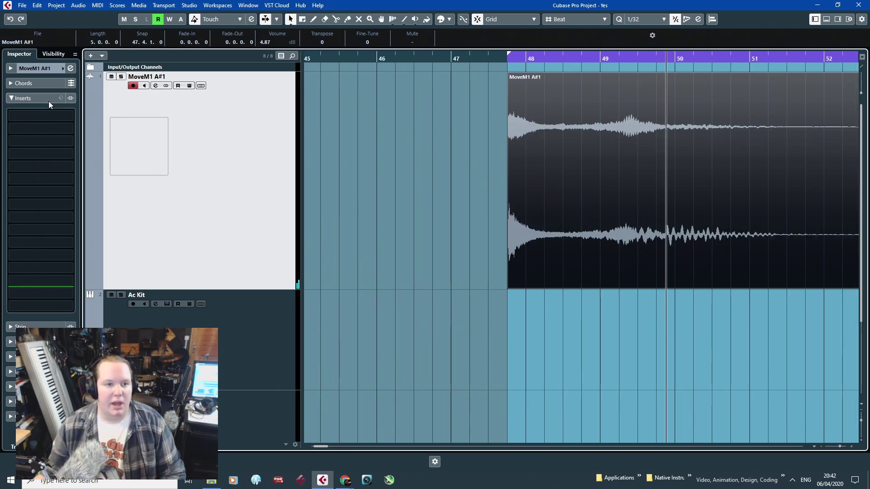
Add a Maximizer to the MoveM1 A#1 track's inserts and place it in the second slot.
click(68, 115)
click(22, 169)
click(21, 169)
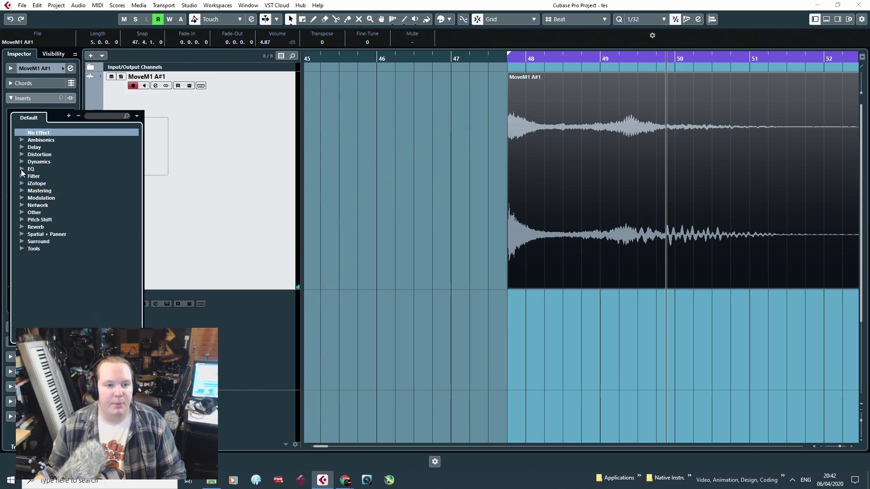
click(21, 162)
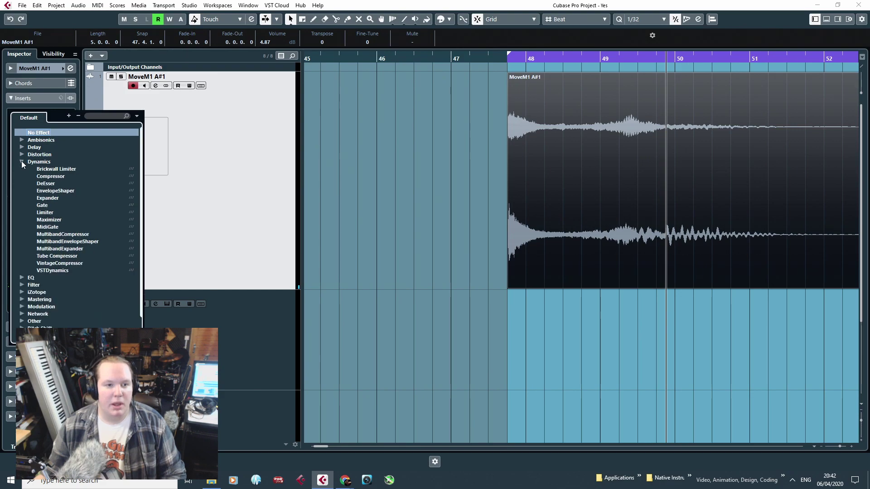
click(50, 220)
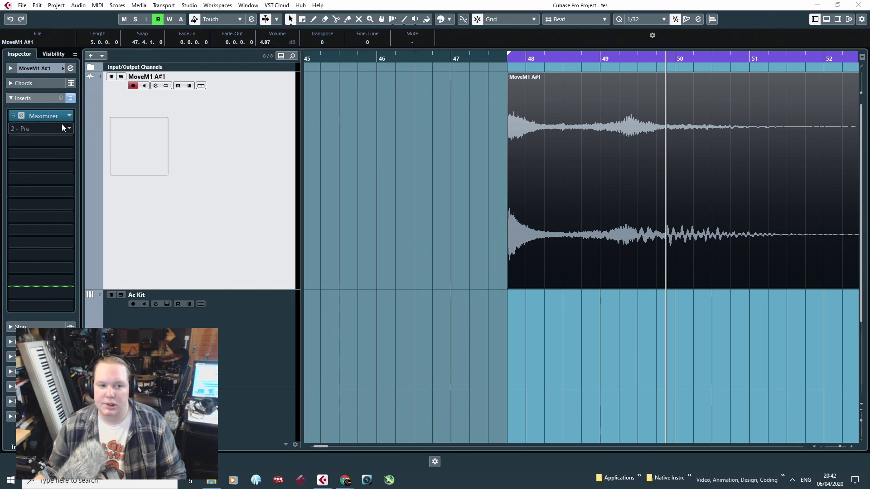
drag(59, 117, 61, 129)
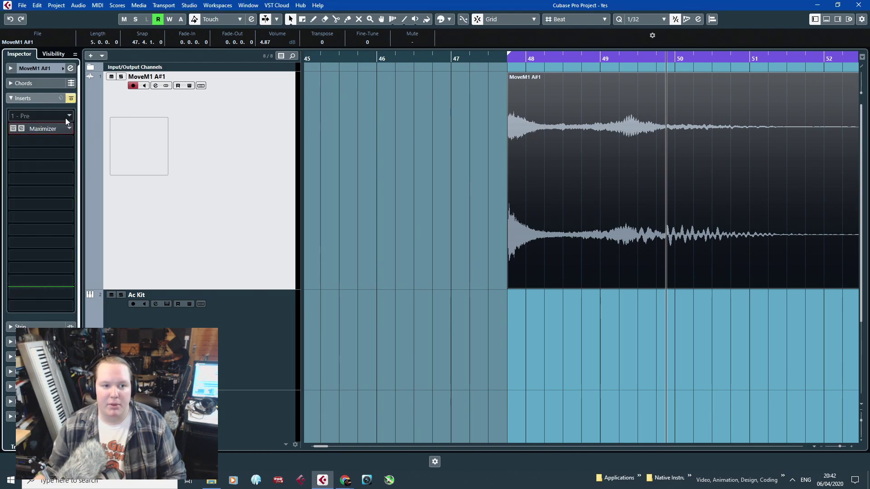
Add a VintageCompressor to the first insert slot, ahead of the Maximizer.
click(66, 117)
click(22, 162)
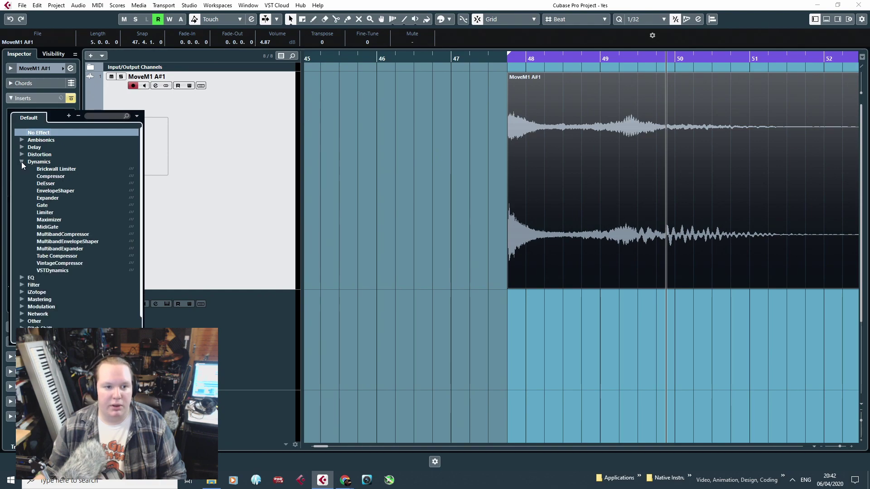
click(72, 263)
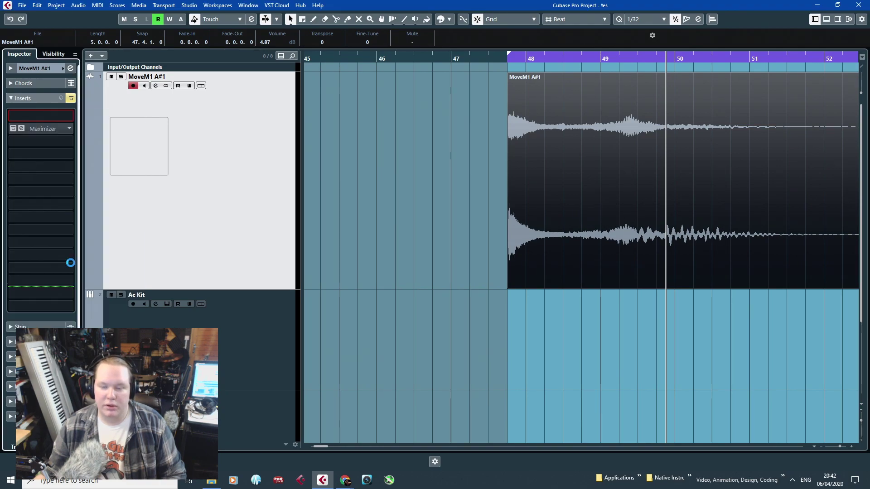
Load the Funk Drums preset in the VintageCompressor and reduce its mix to 14.
click(362, 178)
text(funk)
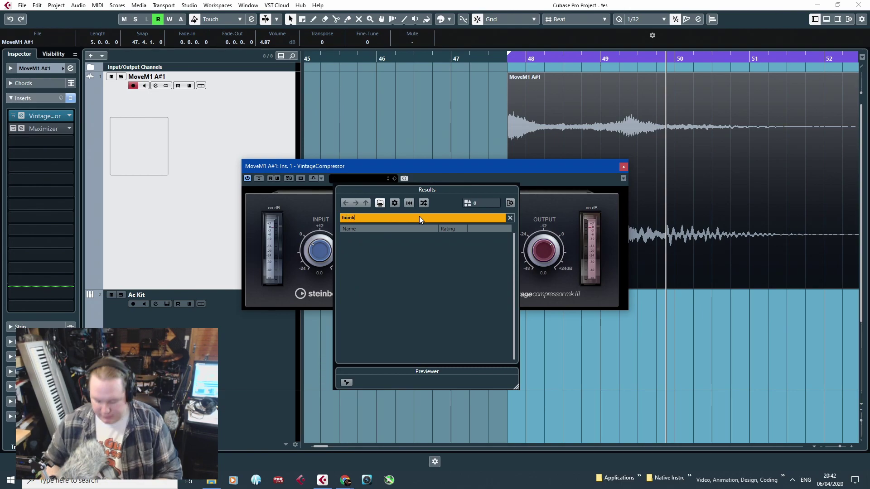
double_click(355, 236)
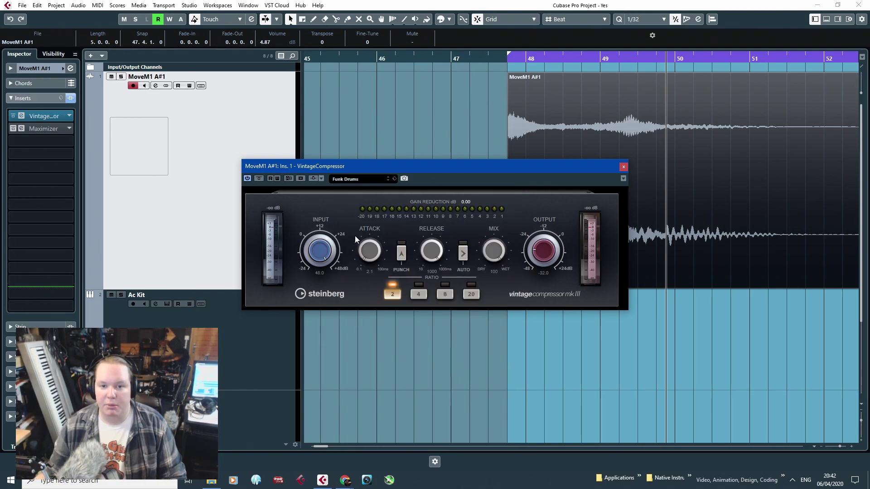
drag(495, 253, 487, 309)
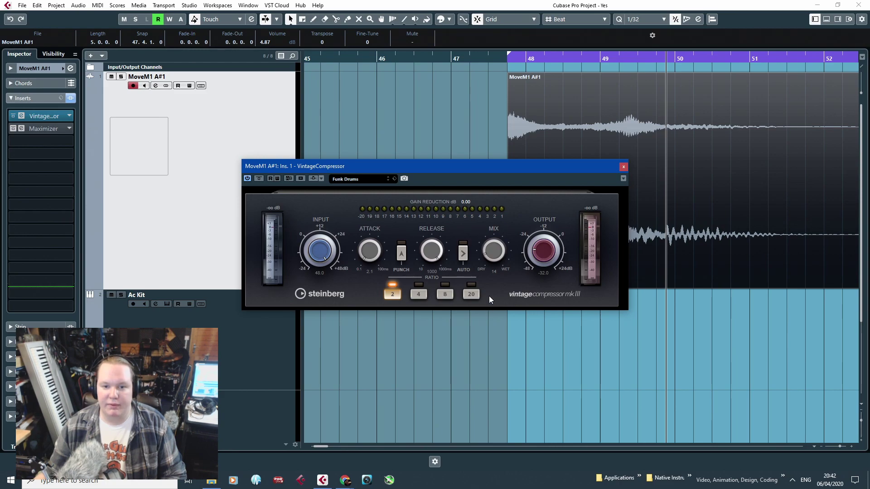
Play MoveM1 A#1 repeatedly, comparing the sound with the VintageCompressor bypassed and active.
click(492, 72)
key(space)
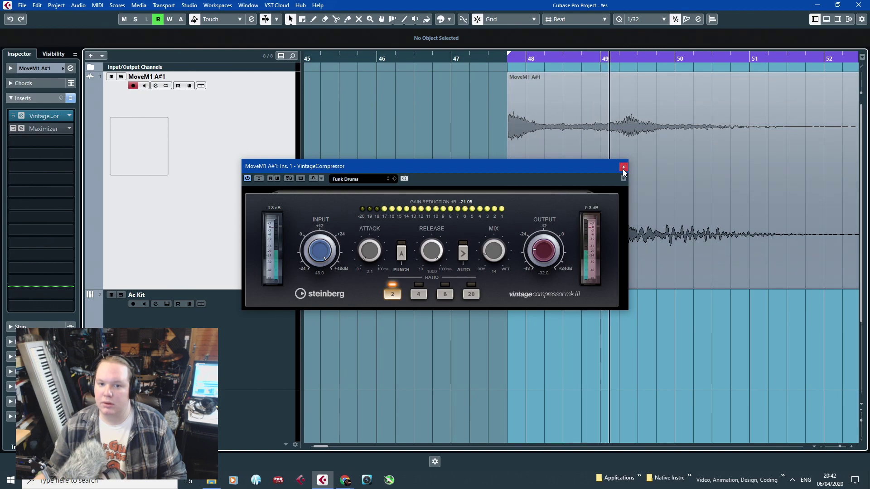
key(space)
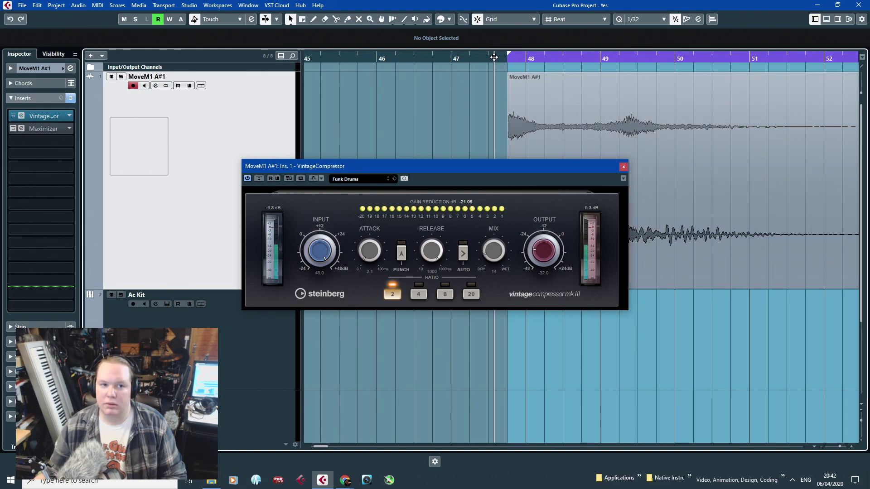
key(space)
click(13, 116)
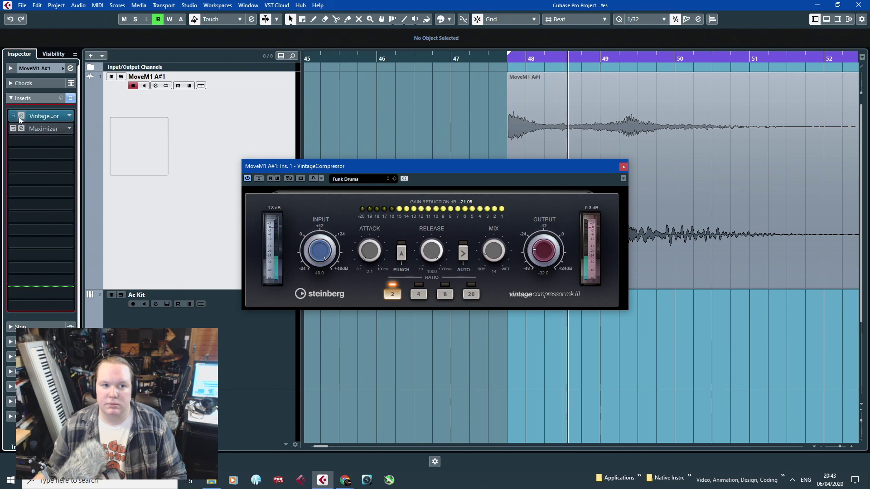
click(497, 58)
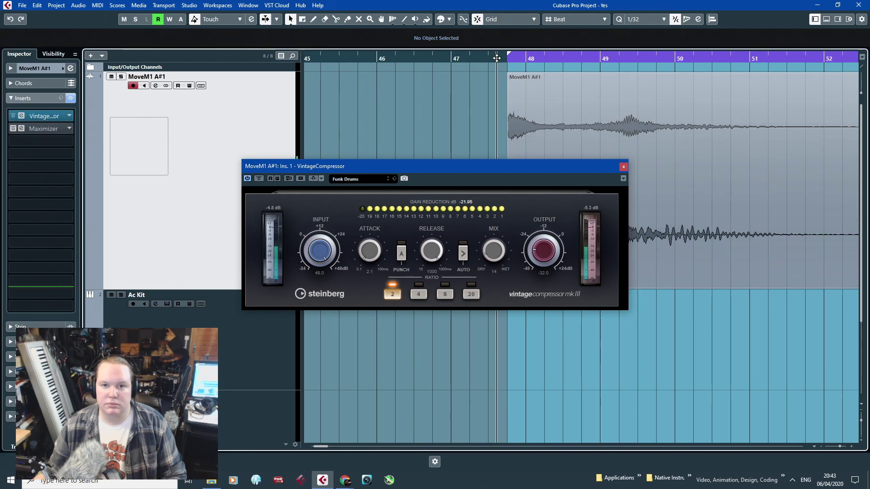
click(11, 117)
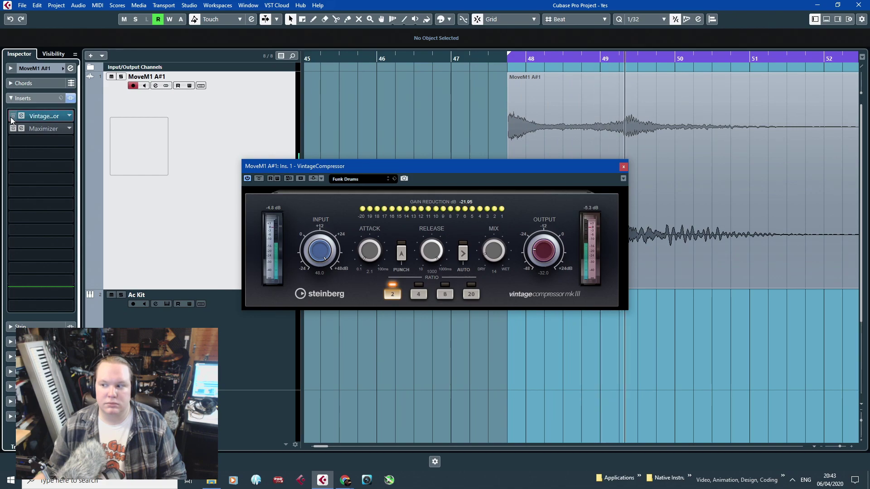
click(623, 167)
Switch the Maximizer on the MoveM1 A#1 track out of bypass and set its mix to 80 %.
click(400, 130)
scroll(428, 241, down, 3)
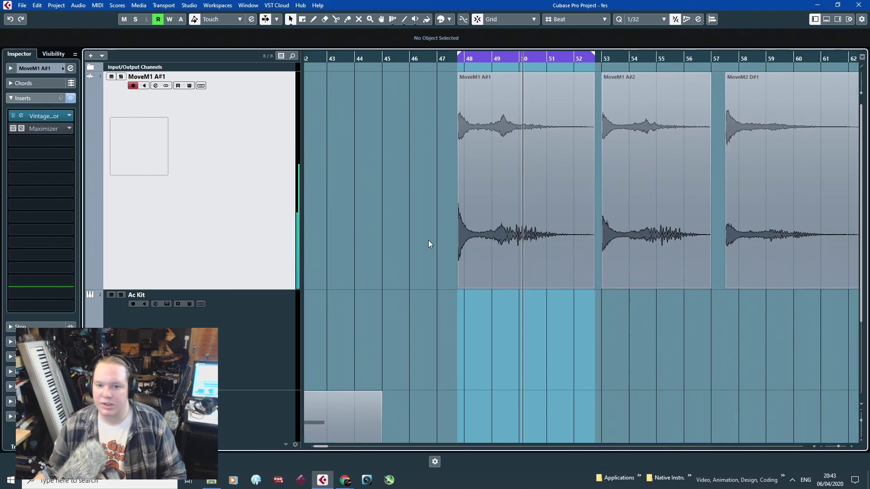
scroll(560, 338, up, 3)
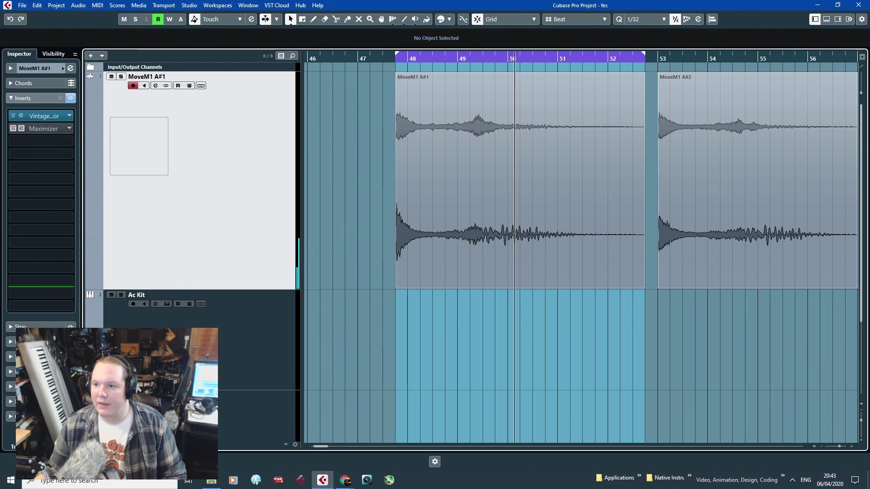
drag(550, 75, 341, 83)
click(313, 94)
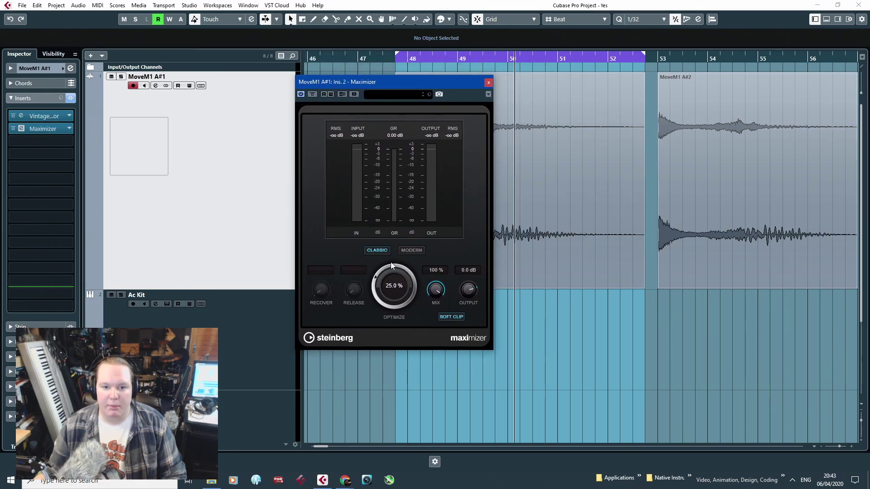
click(434, 272)
text(80)
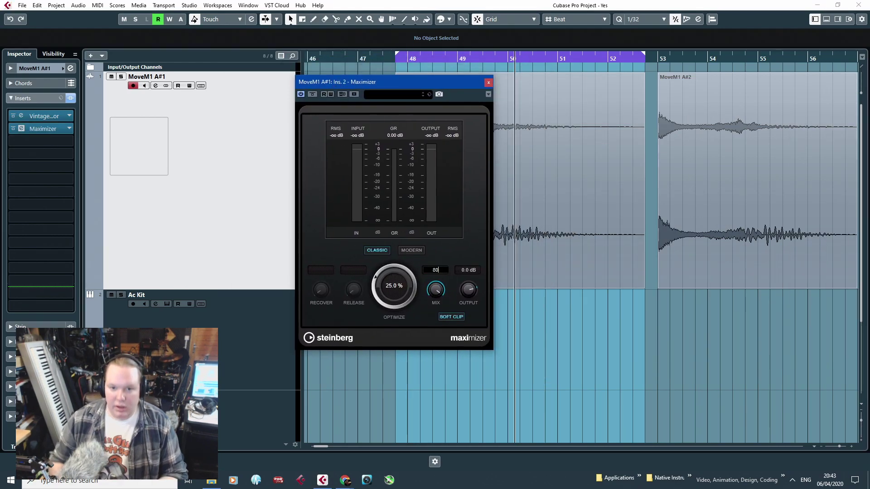
Set the Maximizer's output to -1 dB and raise its optimize amount to 34.5 %.
click(468, 270)
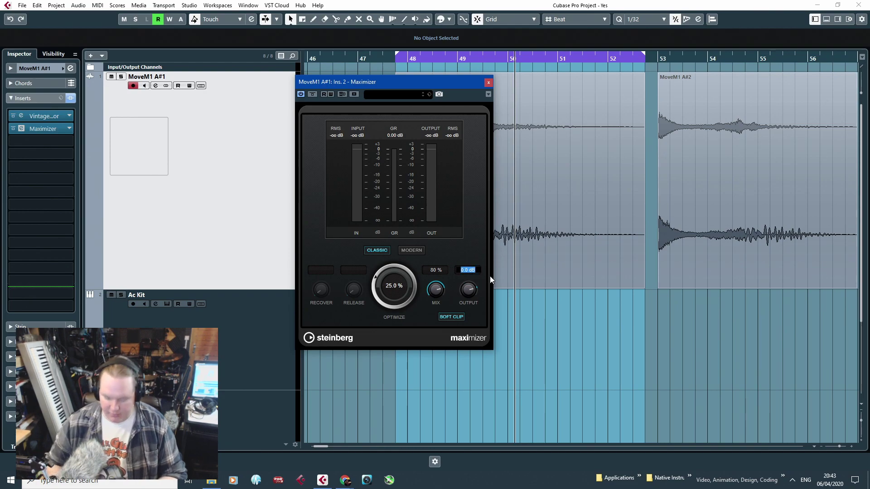
text(-1)
key(Return)
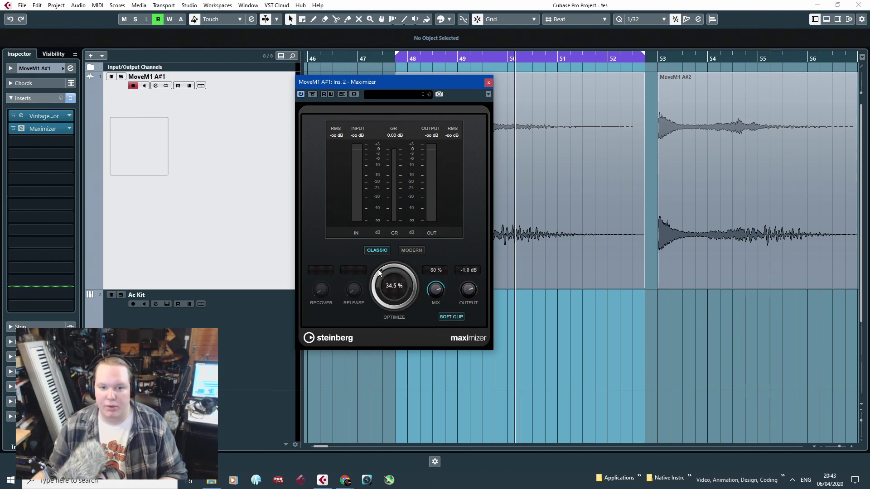
click(487, 82)
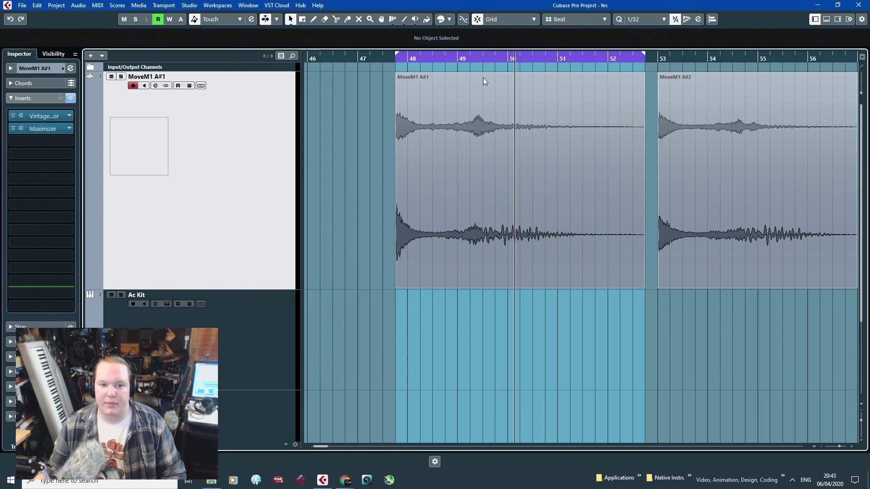
Play MoveM1 A#1 through both effects and pan its track slightly left to L17.
click(392, 61)
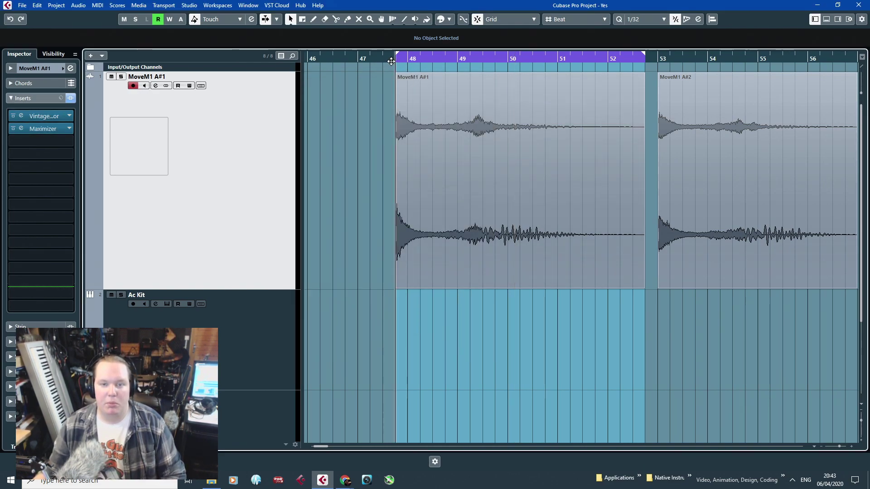
key(space)
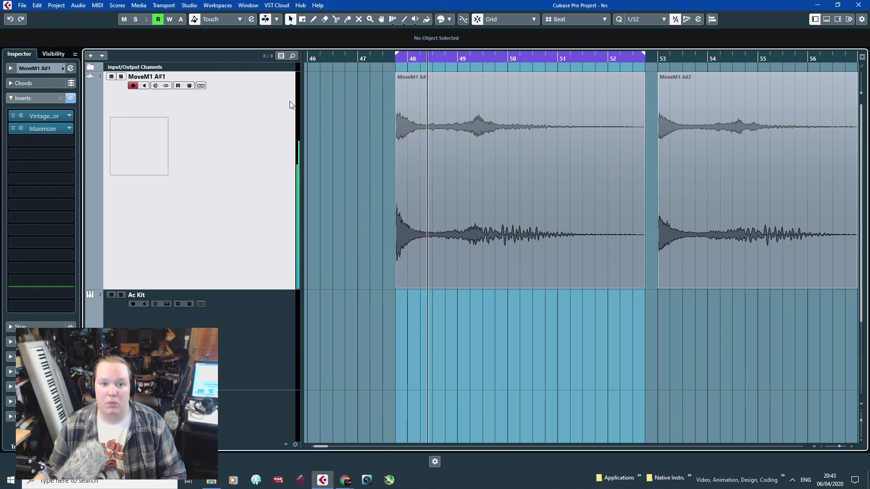
click(420, 173)
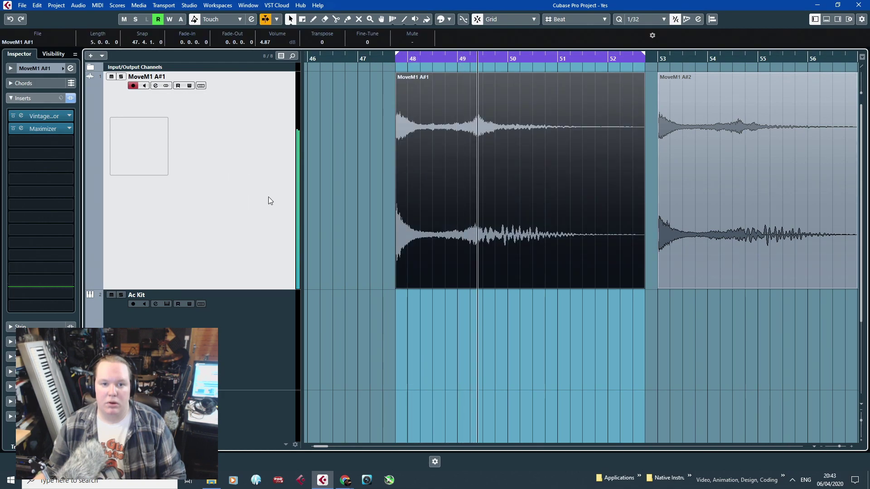
click(33, 68)
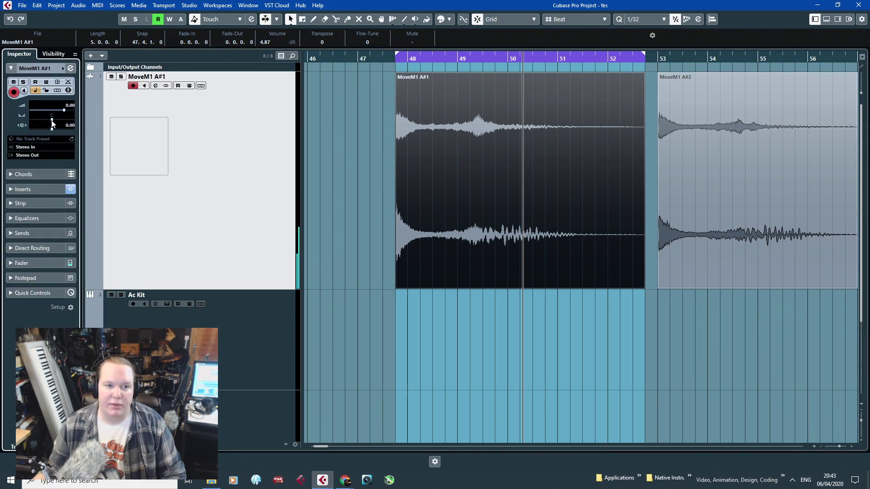
drag(52, 123, 49, 124)
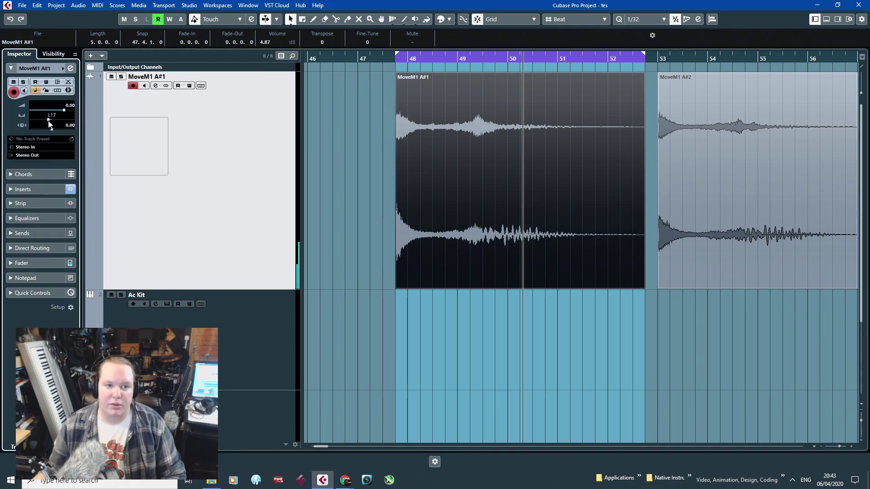
Play MoveM1 A#1 again, pan its track to L23 and deselect the event.
click(386, 68)
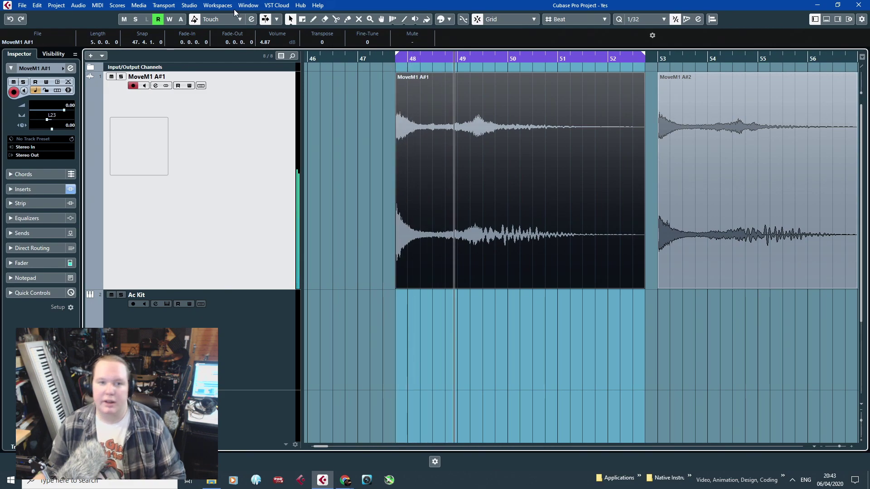
click(24, 7)
click(731, 375)
scroll(720, 379, down, 2)
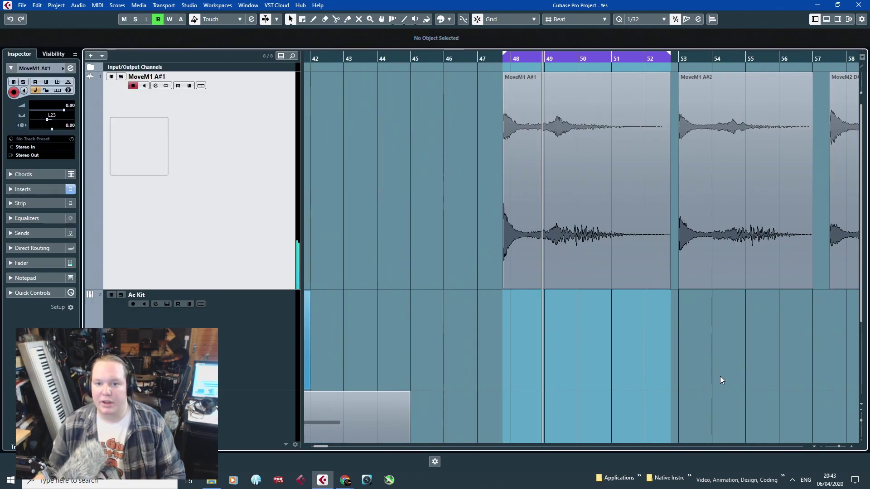
scroll(719, 376, up, 3)
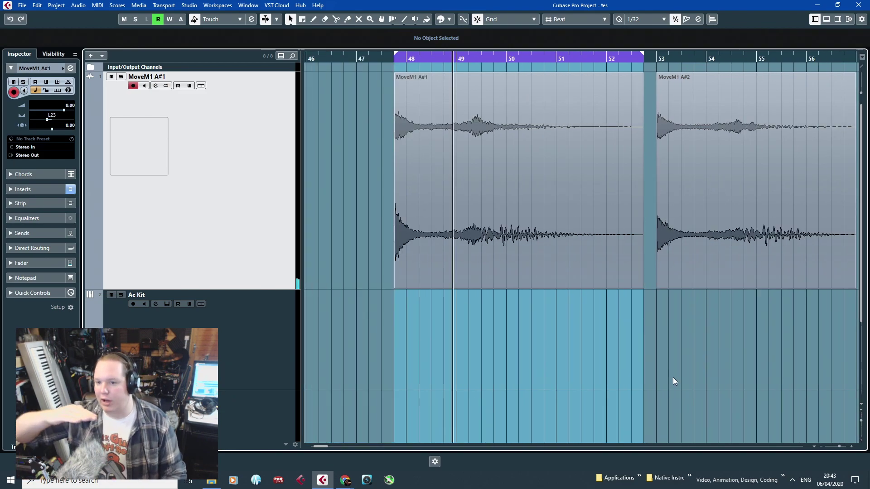
click(20, 6)
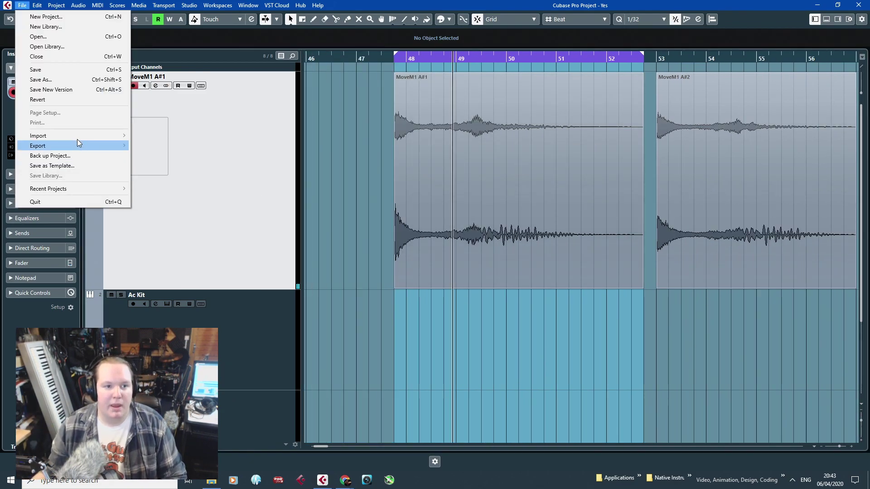
mouse_move(86, 144)
click(146, 143)
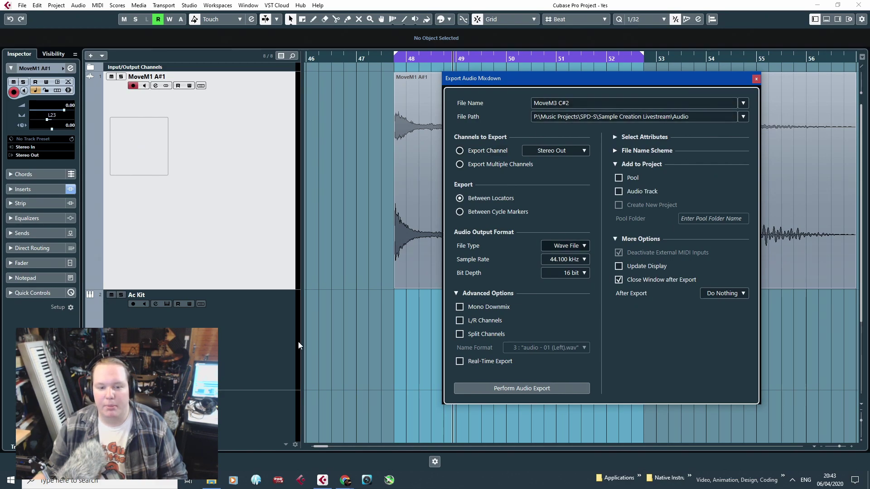
click(211, 481)
drag(365, 49, 869, 156)
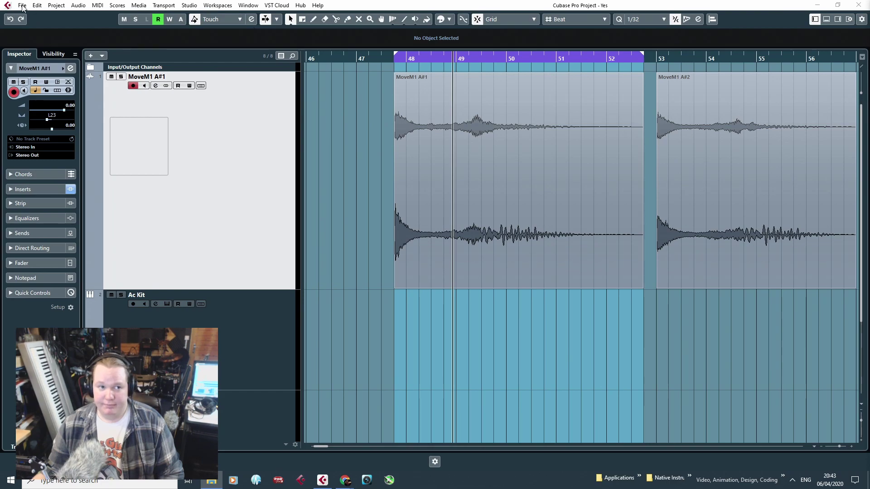
Export the processed MoveM1 A#1 section between the locators as an audio mixdown named MoveM1 A#1.
key(ctrl+shift+e)
click(567, 106)
text(MoveM1 A#1)
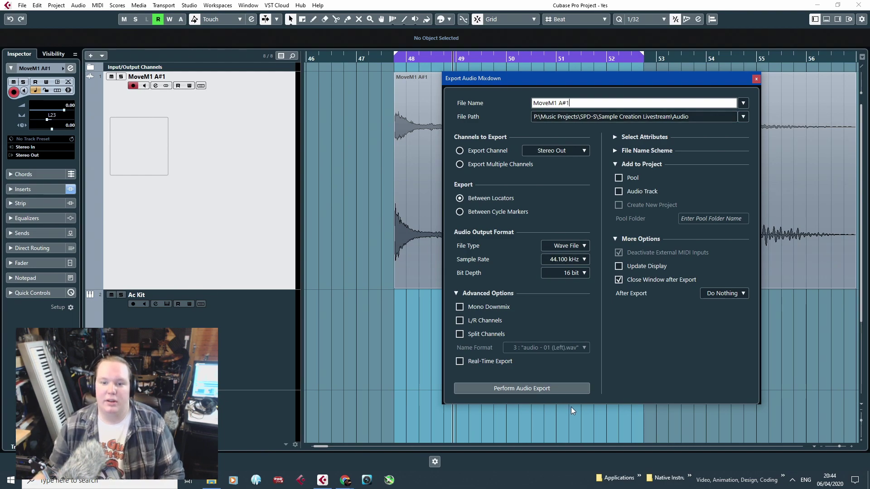
click(556, 388)
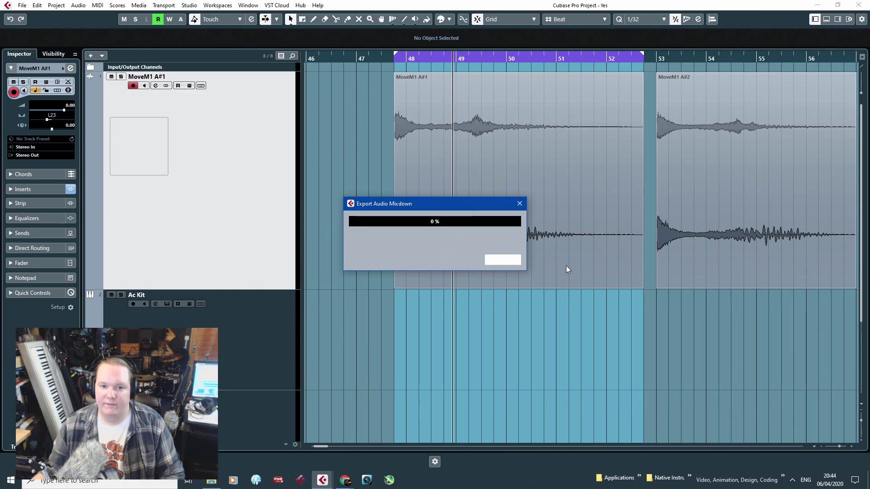
click(673, 281)
click(618, 277)
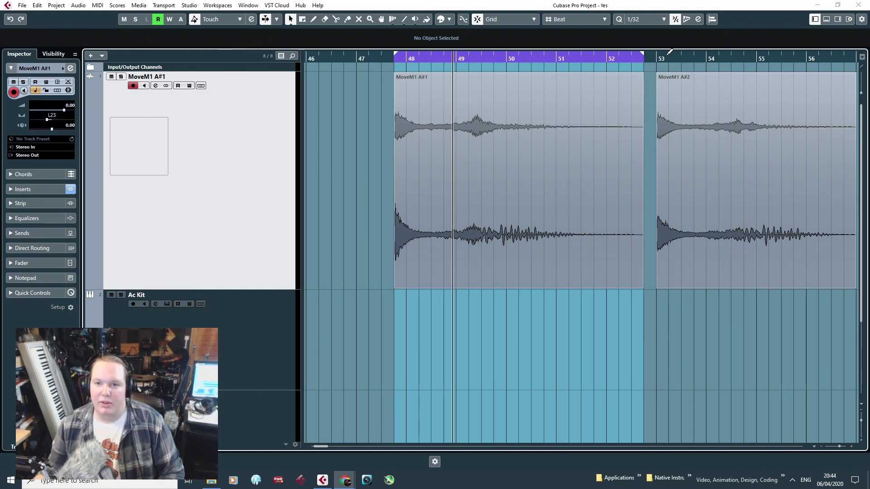
Set the locators around the MoveM1 A#2 event and export that section as an audio mixdown named MoveM1 A#2.
drag(657, 54, 661, 115)
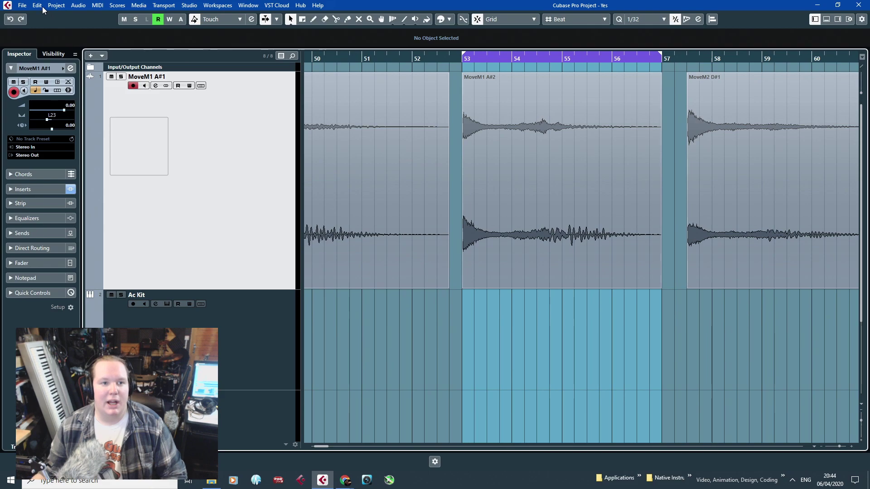
click(22, 5)
mouse_move(93, 145)
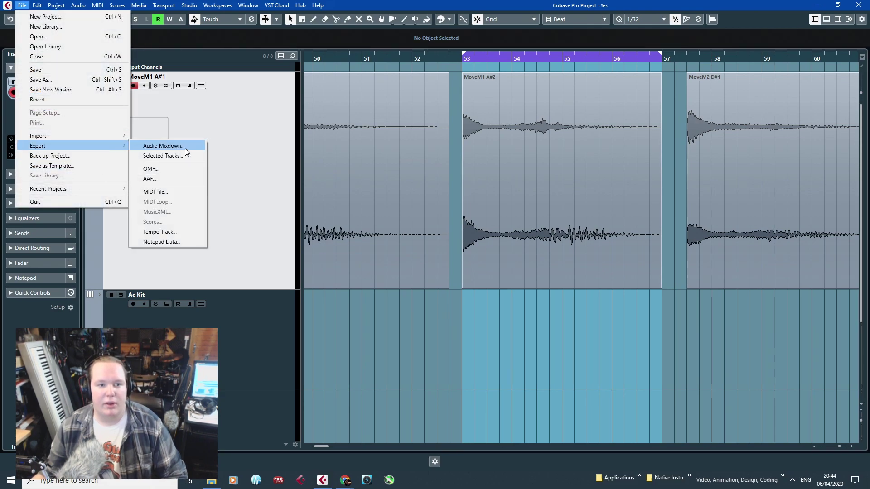
click(451, 222)
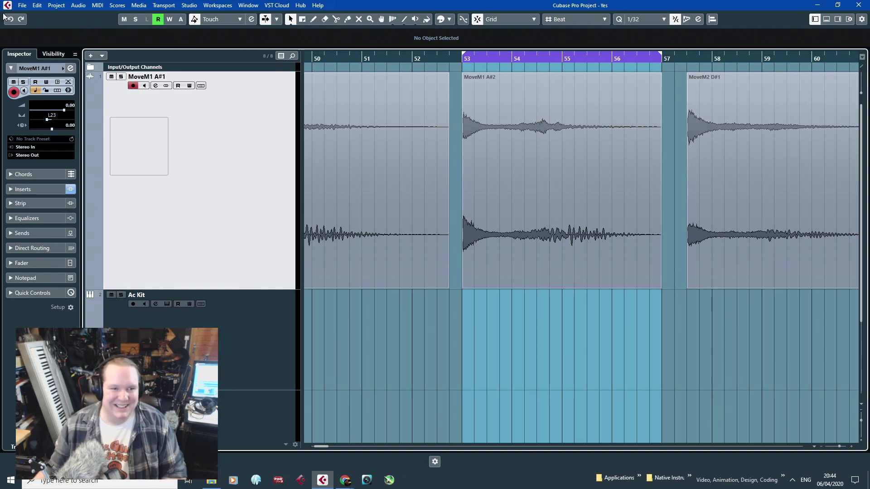
click(22, 5)
mouse_move(69, 144)
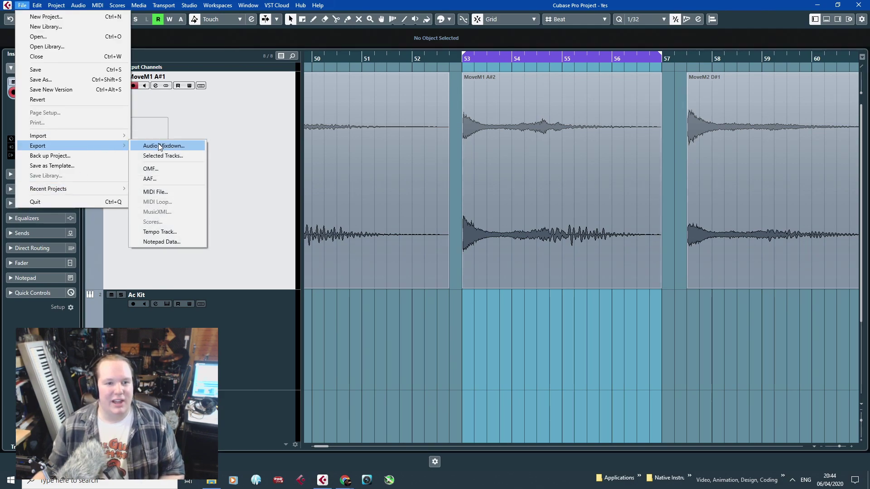
click(136, 143)
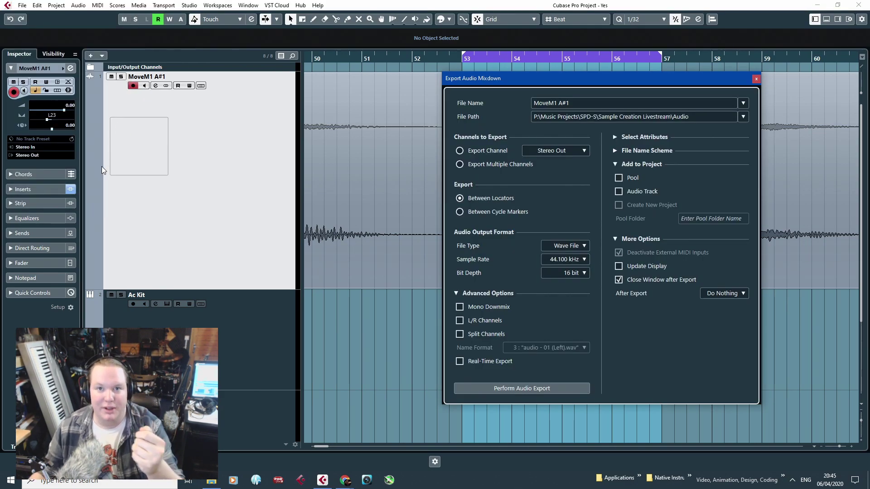
click(575, 103)
drag(574, 103, 566, 104)
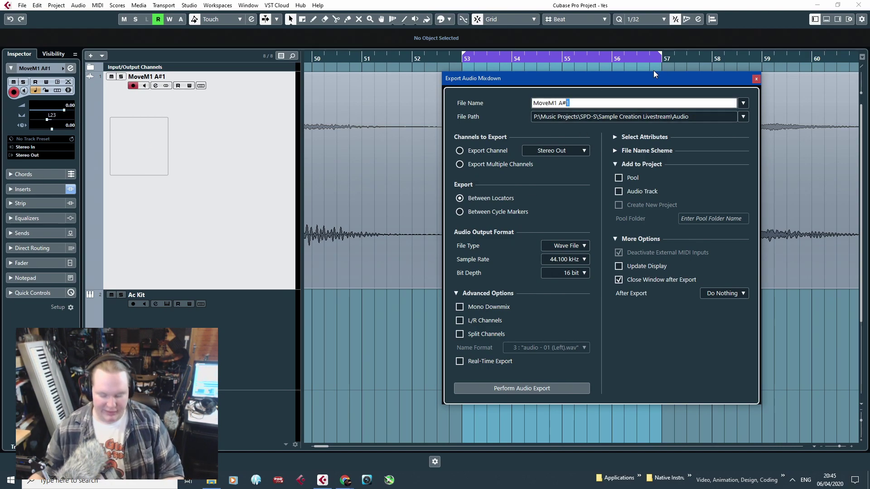
text(2)
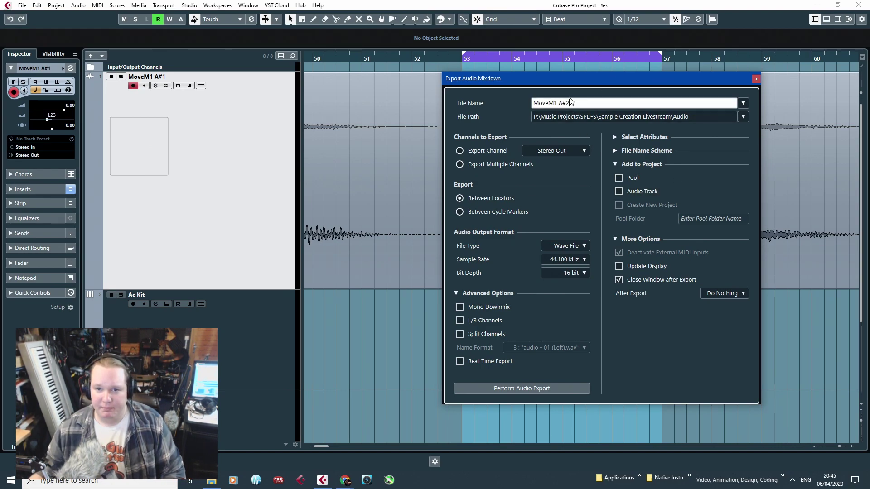
click(572, 391)
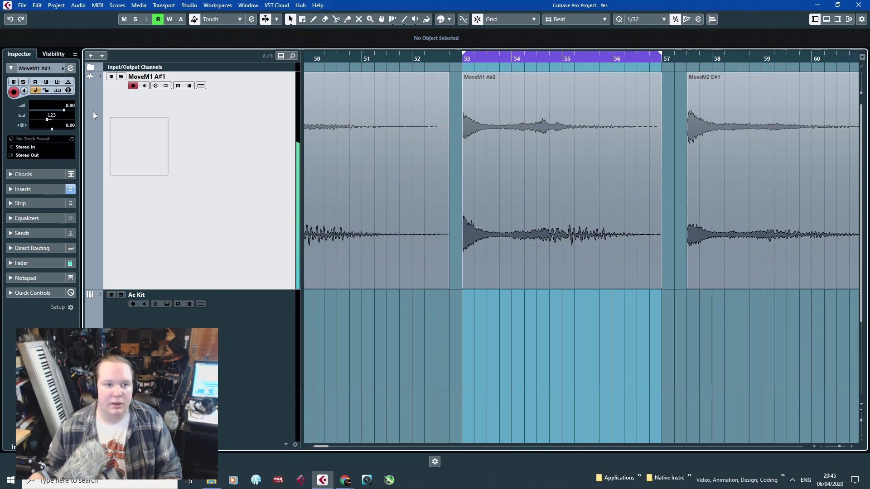
Centre the track's pan and export the section spanning the MoveM2 D#1 event as an audio mixdown named MoveM2 D#1.
drag(50, 121, 52, 122)
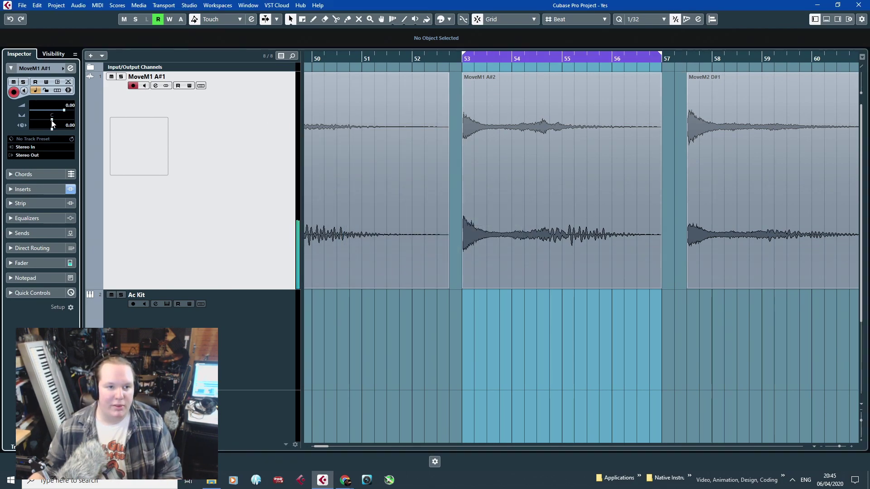
drag(688, 54, 674, 86)
click(22, 5)
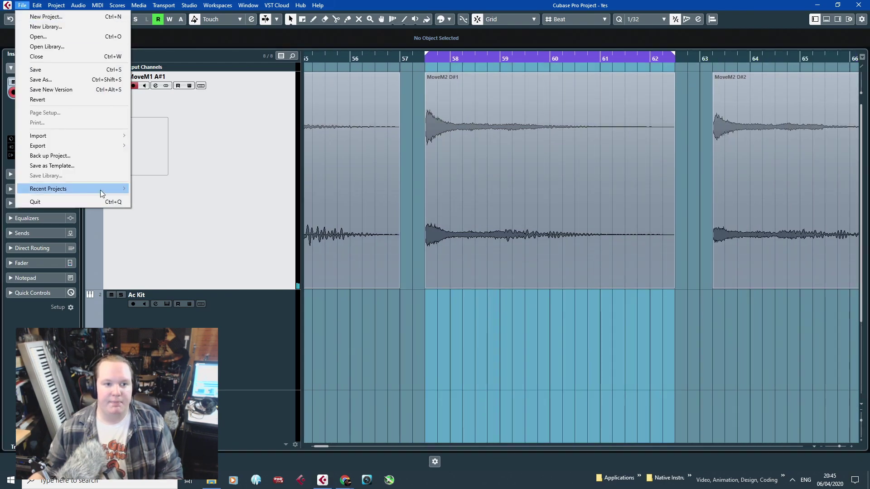
mouse_move(87, 141)
click(163, 145)
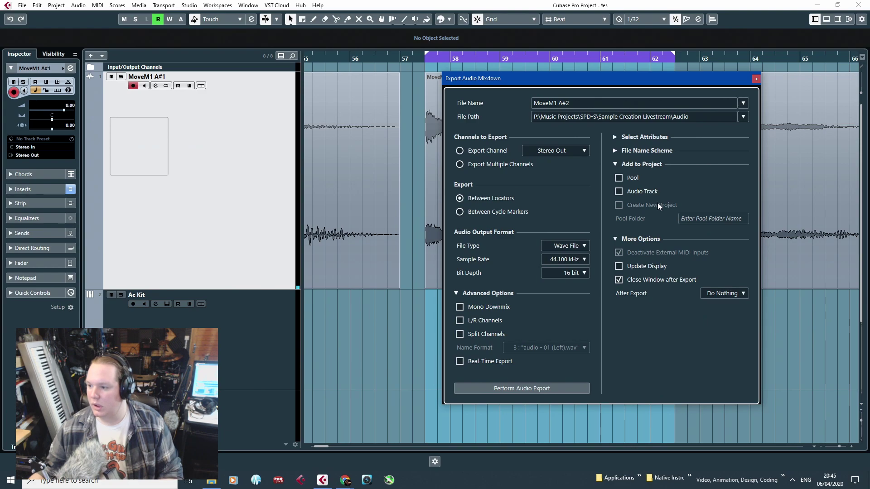
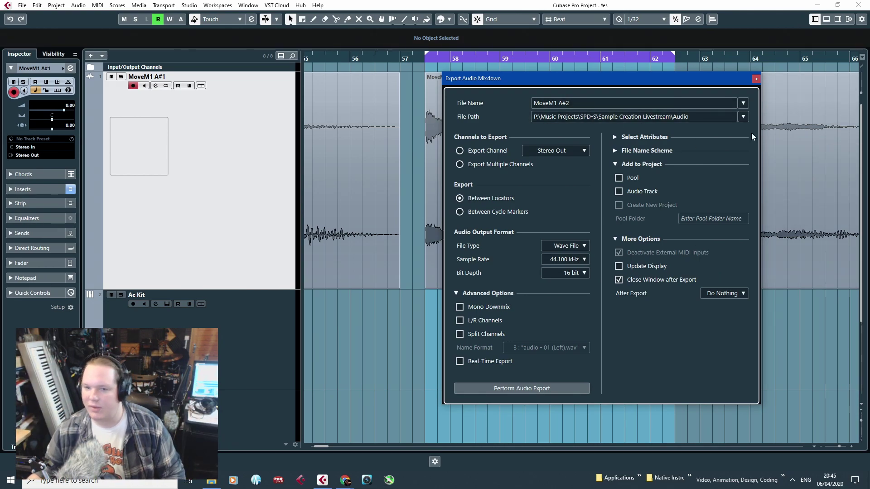
drag(582, 78, 547, 100)
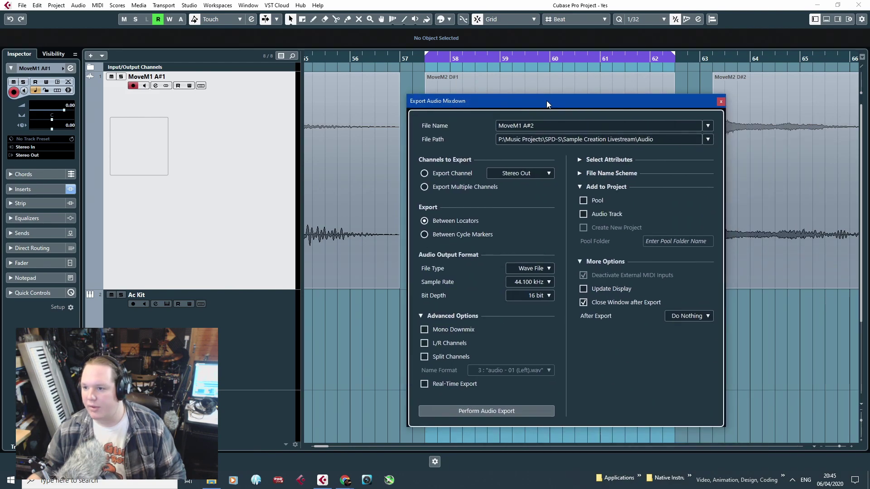
click(520, 128)
text(MoveM2 D#)
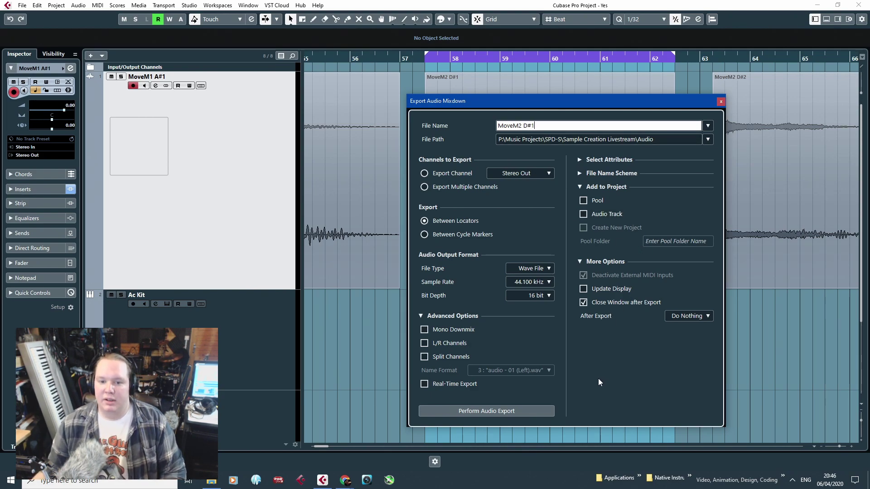
click(542, 411)
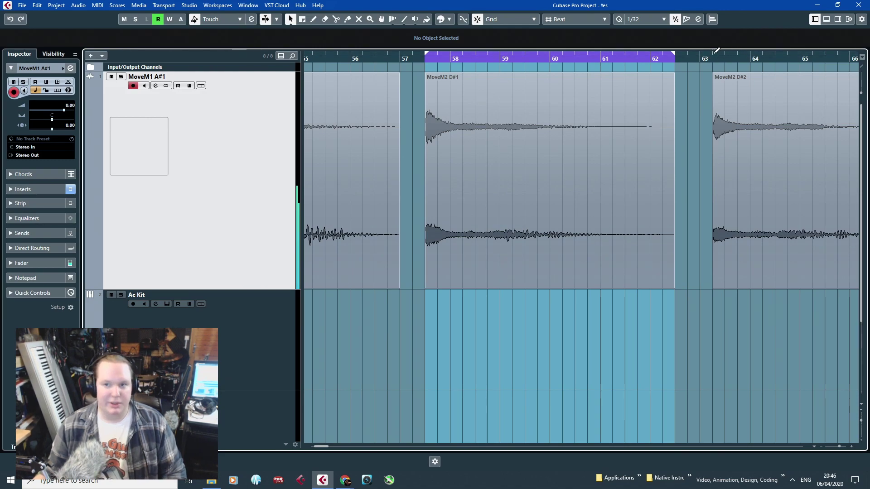
Set the locators around the MoveM2 D#2 event and export that section as an audio mixdown named MoveM2 D#2.
drag(713, 51, 553, 97)
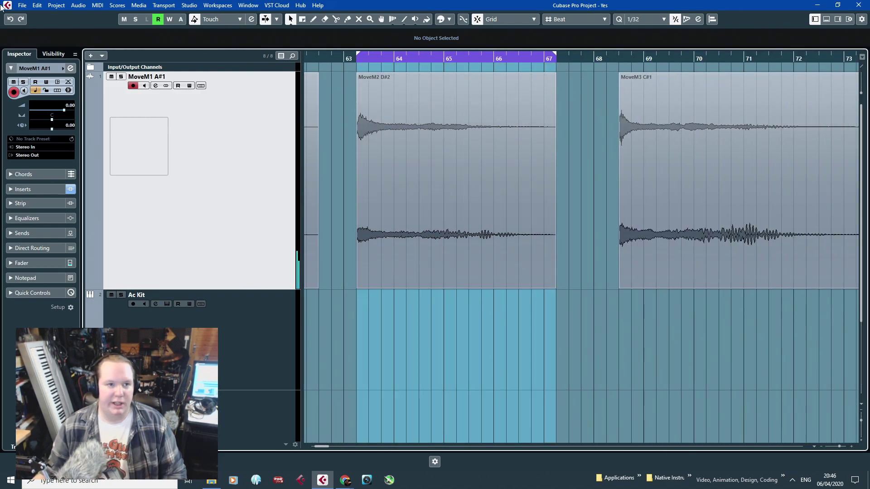
click(21, 6)
click(91, 146)
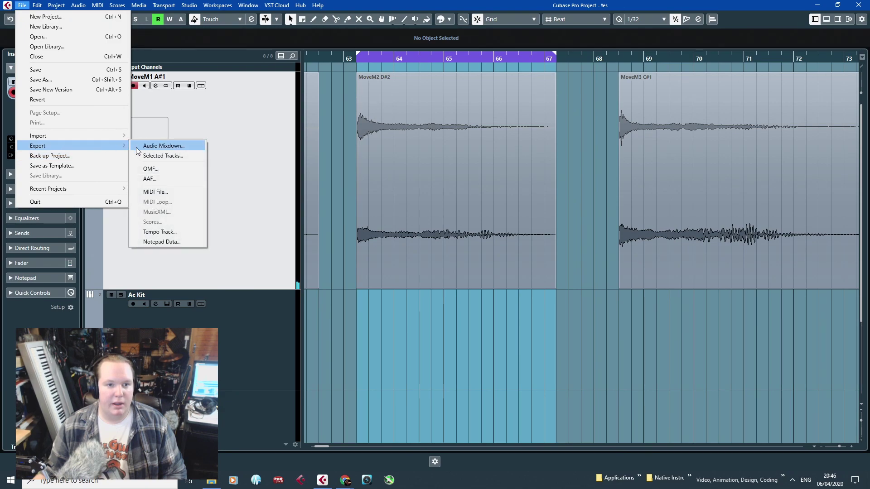
click(148, 146)
double_click(532, 125)
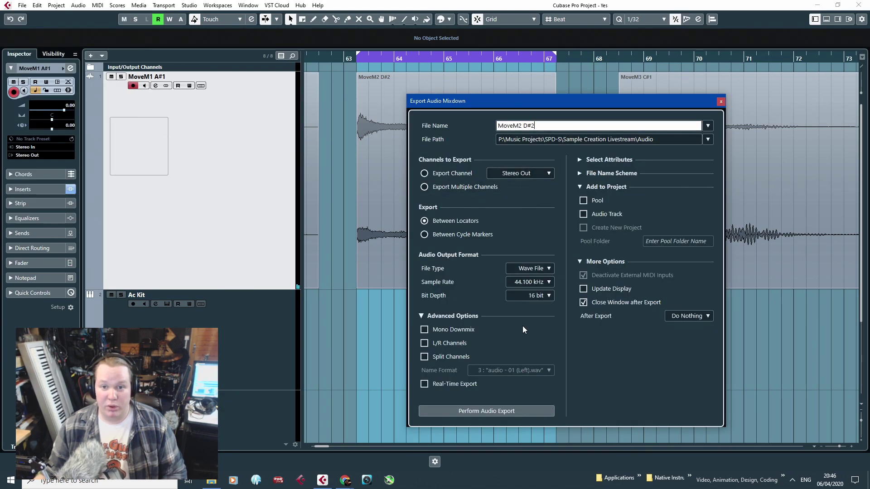
click(473, 412)
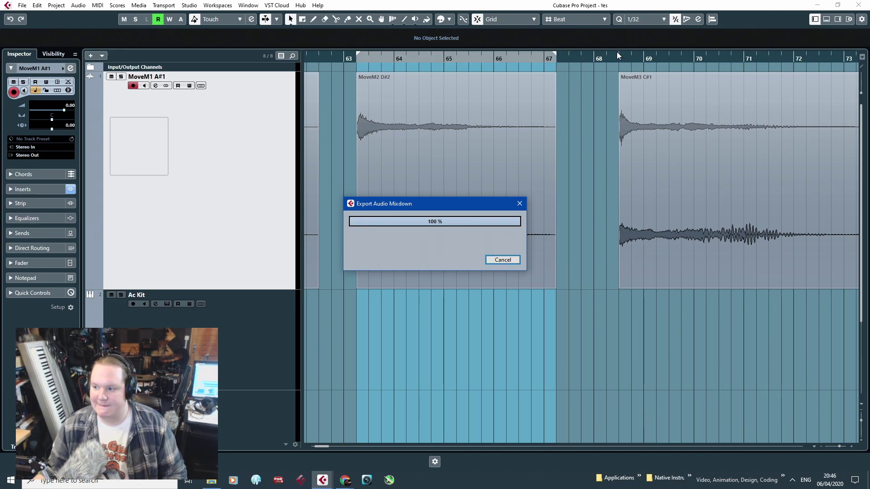
Set the locators around MoveM3 C#1 and export the selected track as an XML file named "Sample Set 1 - Metal Sounds".
mouse_move(618, 52)
mouse_down()
mouse_move(858, 53)
mouse_move(433, 53)
mouse_up()
click(22, 6)
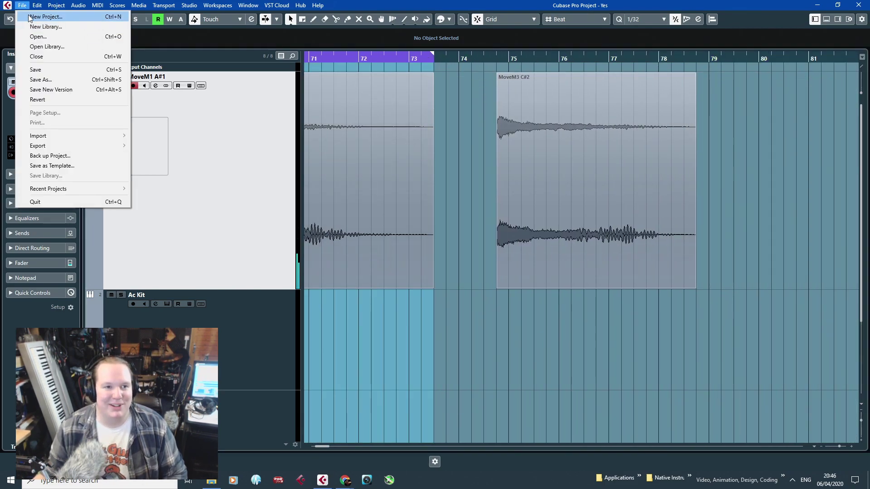
mouse_move(111, 144)
click(178, 150)
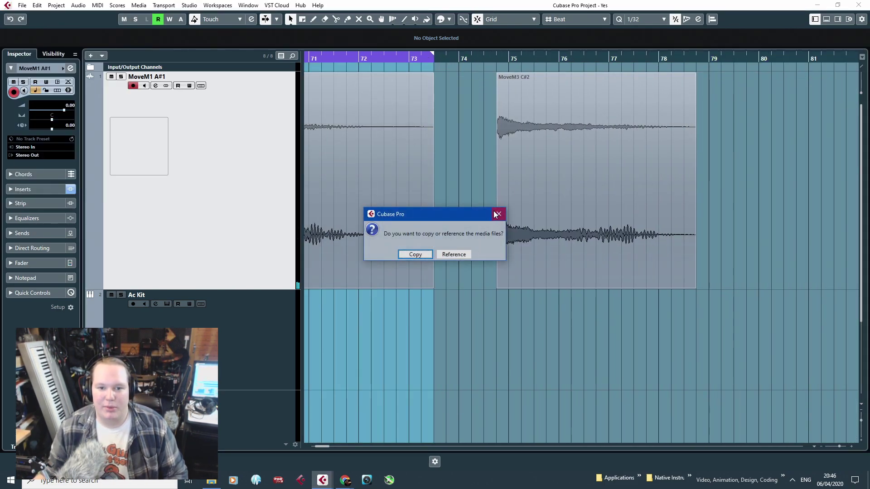
click(497, 215)
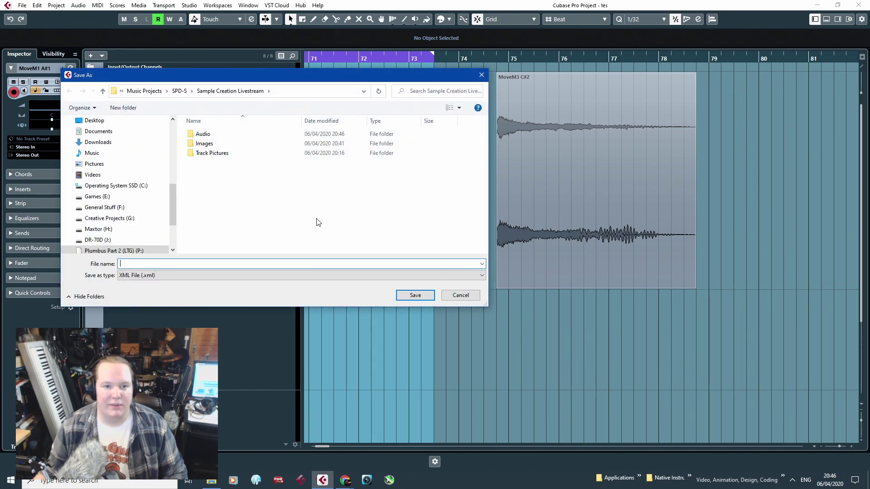
text(Yes)
key(BackSpace)
key(BackSpace)
key(BackSpace)
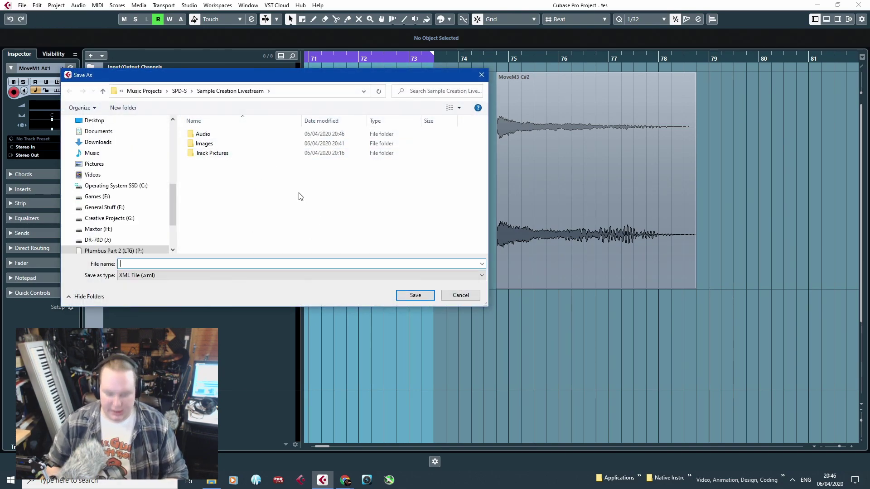
text(Sample Set 1 - M)
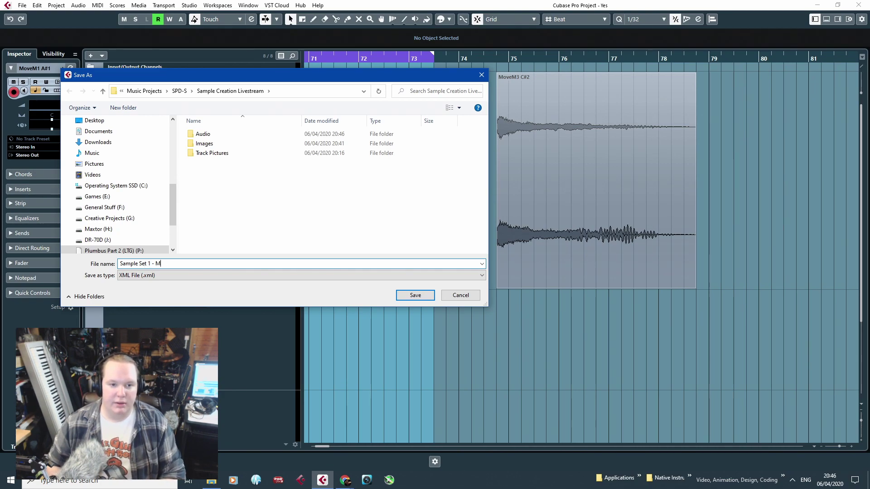
text(etal Sounds)
key(Return)
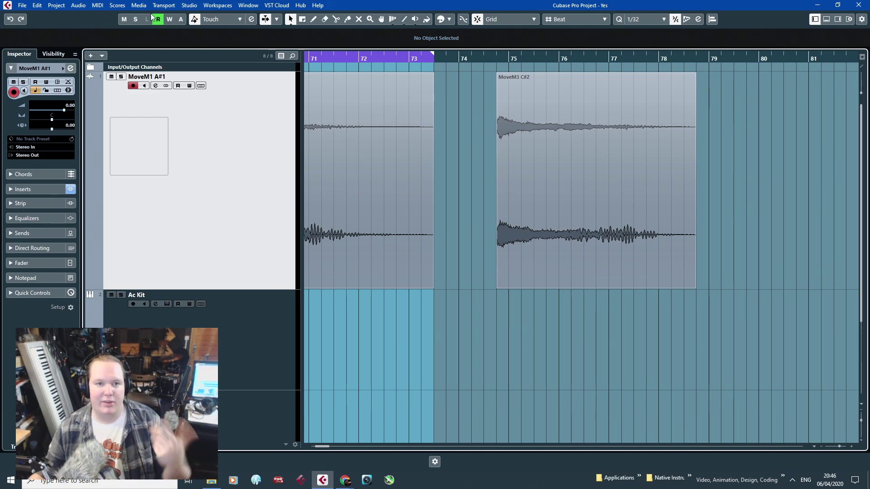
Export the section between the locators as an audio mixdown named MoveM3 C#1.
click(20, 9)
mouse_move(93, 143)
click(170, 145)
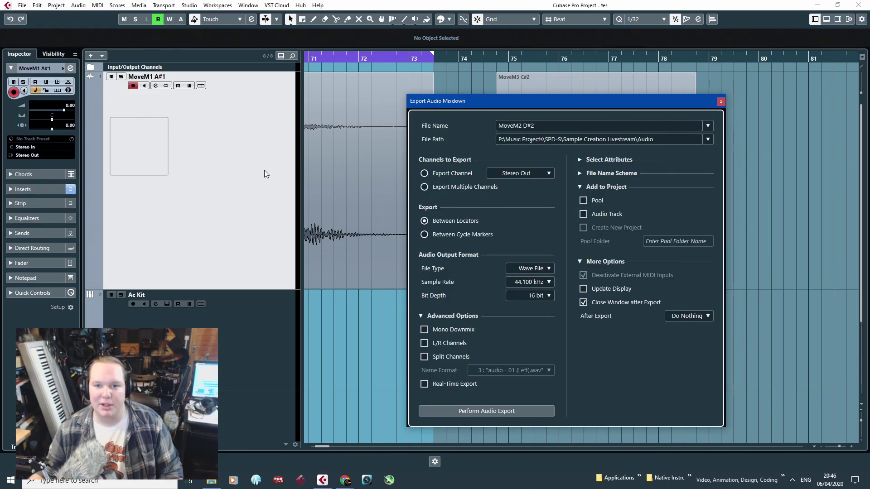
click(527, 130)
text(MoveM3)
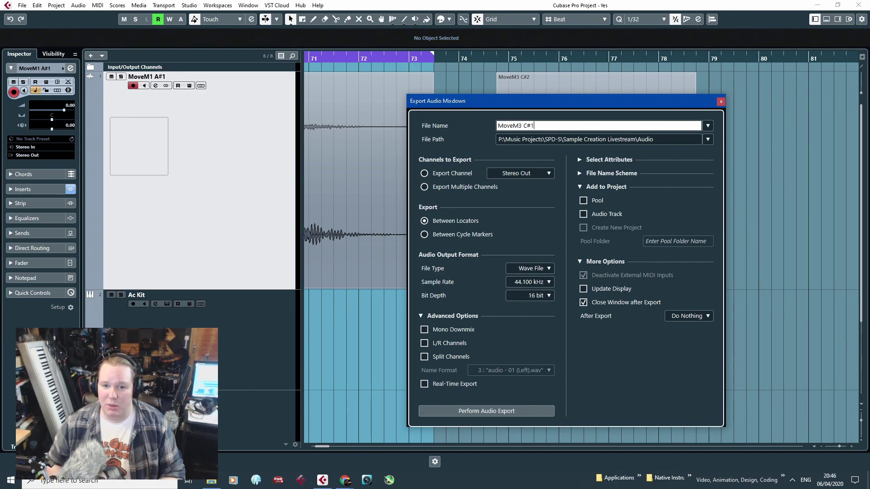
text( C#1)
click(545, 410)
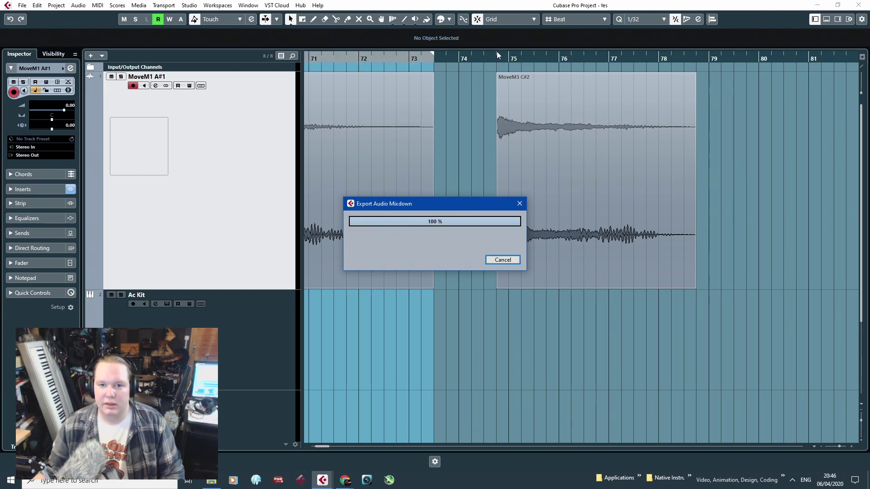
Set the locators around the MoveM3 C#2 event and export that section as an audio mixdown named MoveM3 C#2.
drag(497, 53, 697, 74)
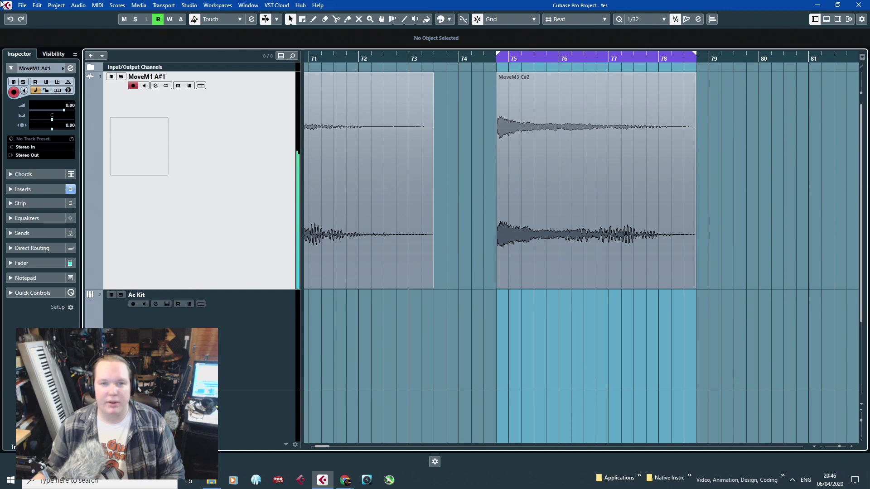
click(22, 5)
mouse_move(90, 146)
click(158, 146)
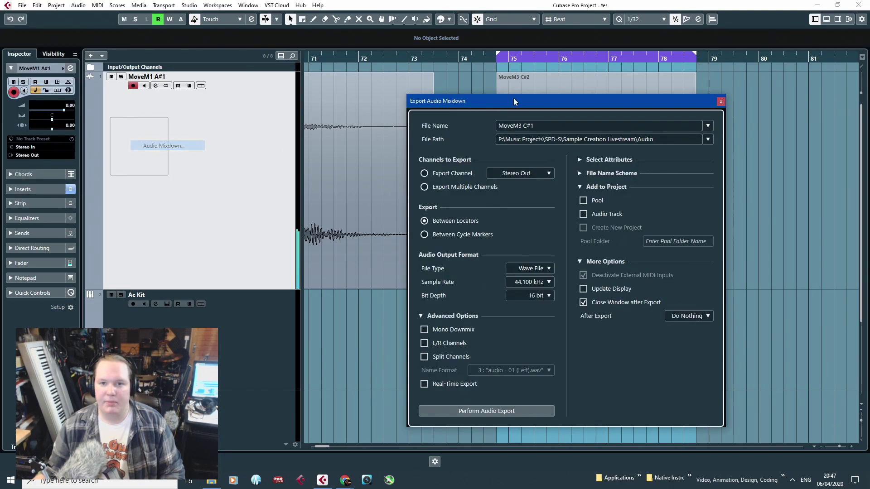
click(533, 126)
key(BackSpace)
text(2)
click(492, 412)
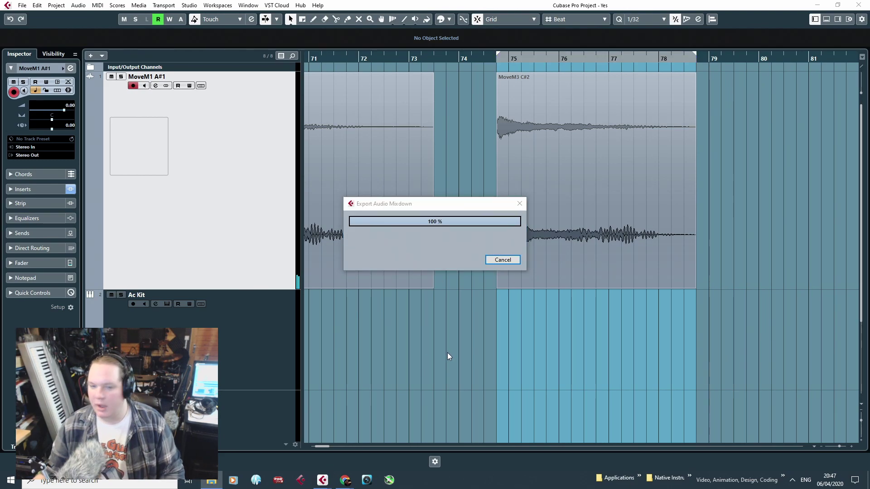
Import the rendered MoveM1 A#1 file onto one new track below the others, aligned with the start of the original MoveM1 A#1 event.
scroll(580, 366, down, 5)
drag(496, 354, 664, 367)
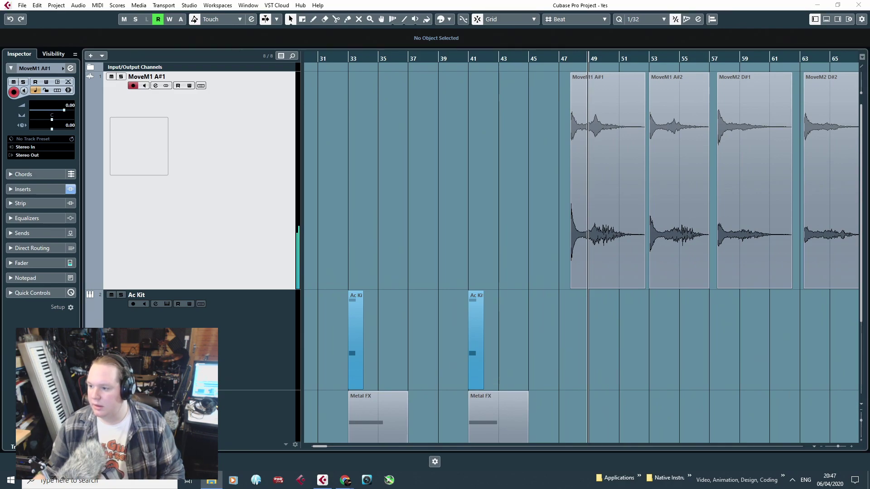
click(765, 293)
scroll(687, 317, up, 4)
scroll(401, 285, down, 3)
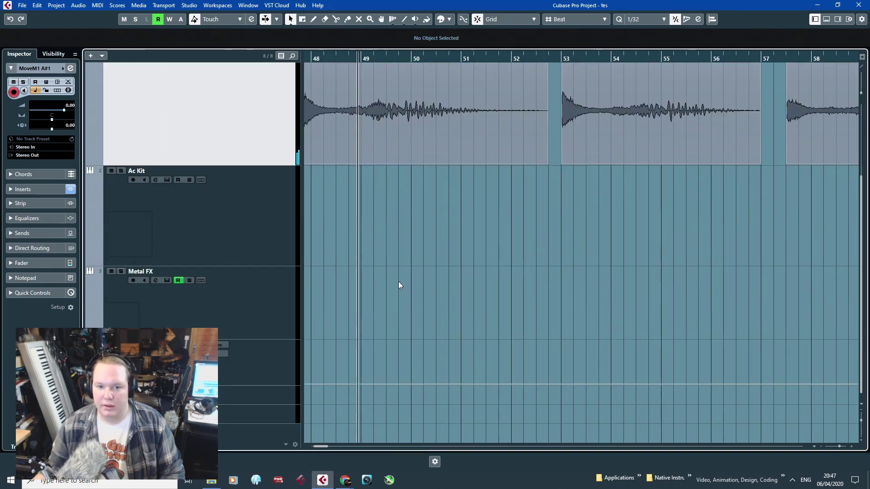
scroll(479, 277, down, 2)
scroll(504, 262, up, 2)
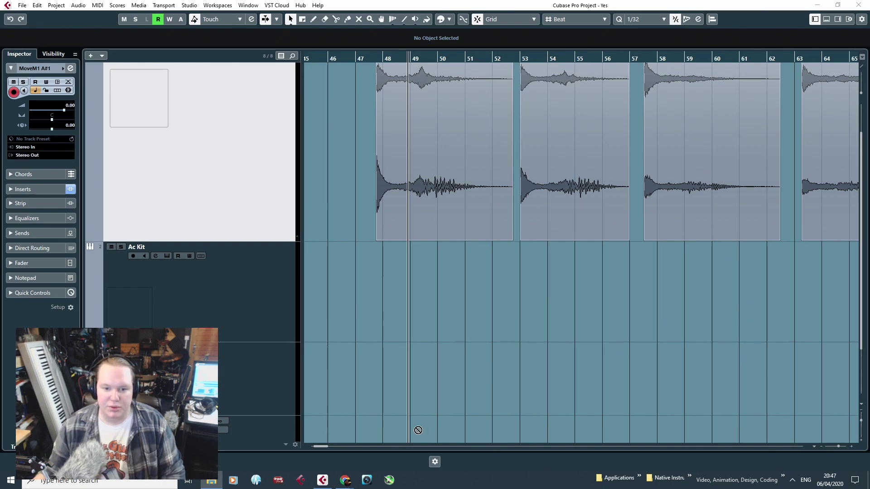
scroll(413, 431, down, 2)
scroll(411, 437, down, 4)
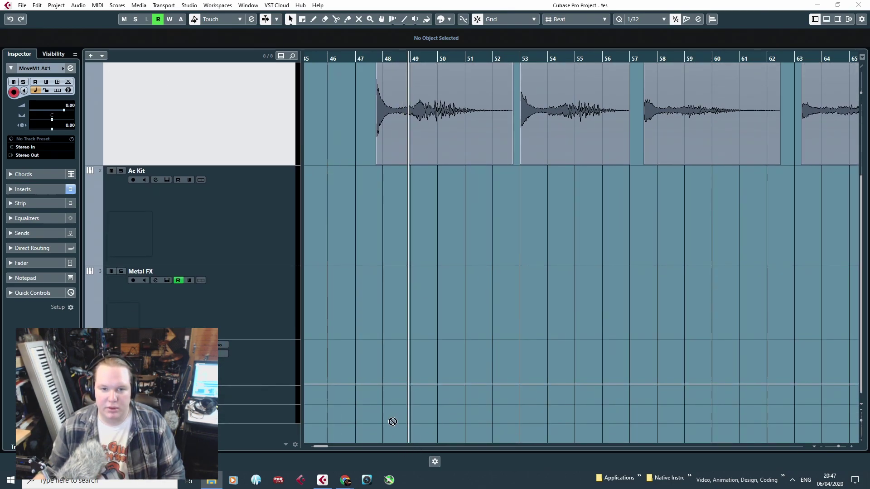
drag(392, 427, 377, 431)
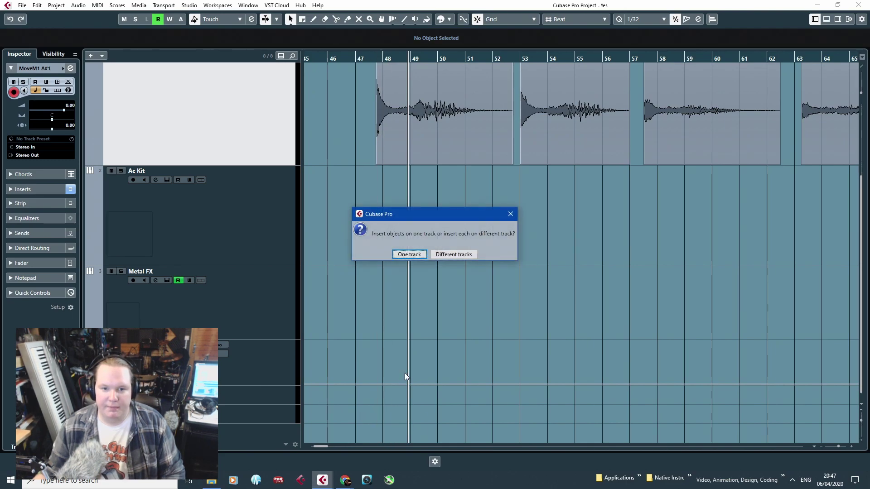
click(409, 254)
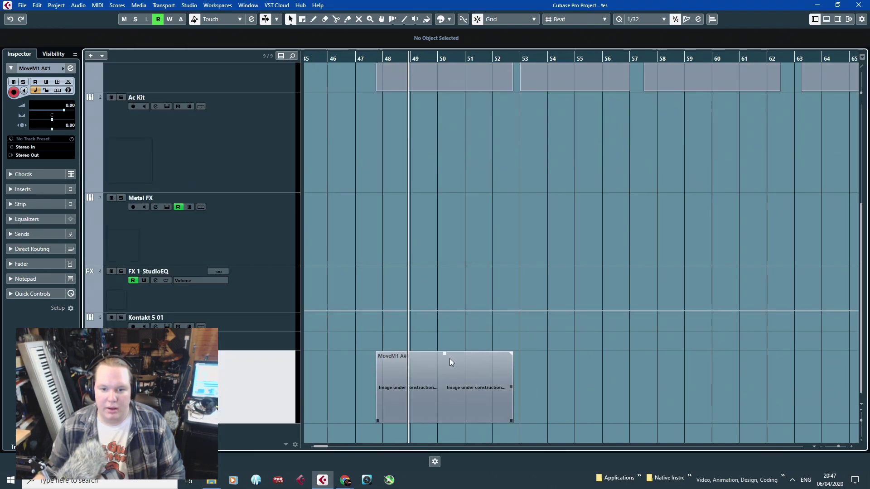
scroll(478, 405, down, 2)
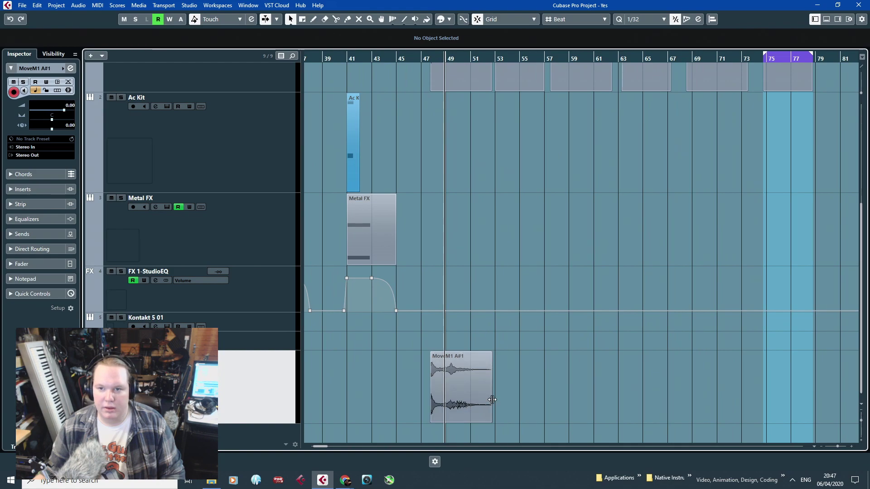
scroll(492, 399, up, 7)
scroll(504, 378, down, 3)
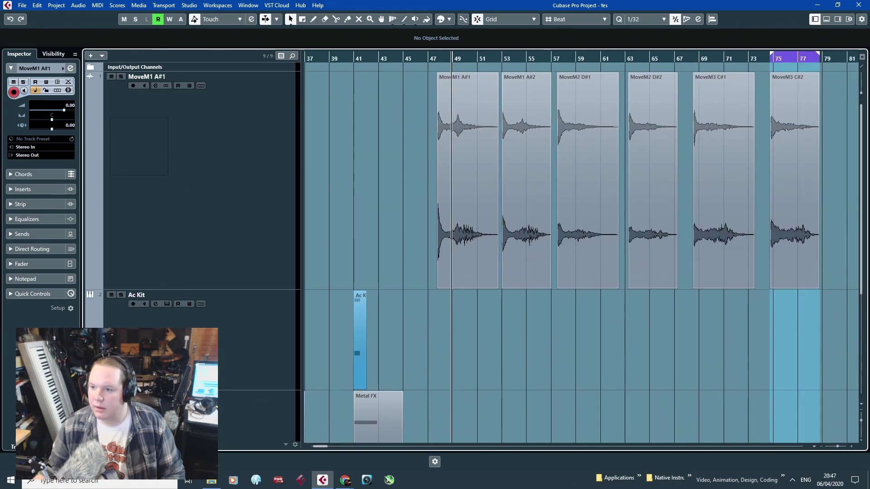
scroll(644, 296, down, 4)
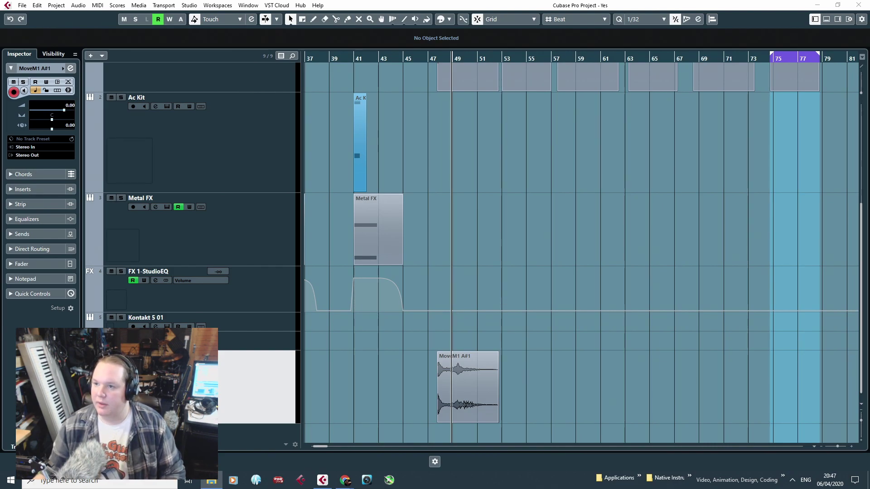
Switch to File Explorer, create a folder named RENDERED SAMPLES in Sample Creation Livestream, and paste the six rendered MoveM WAV files into it.
key(alt+Tab)
right_click(676, 285)
mouse_move(707, 388)
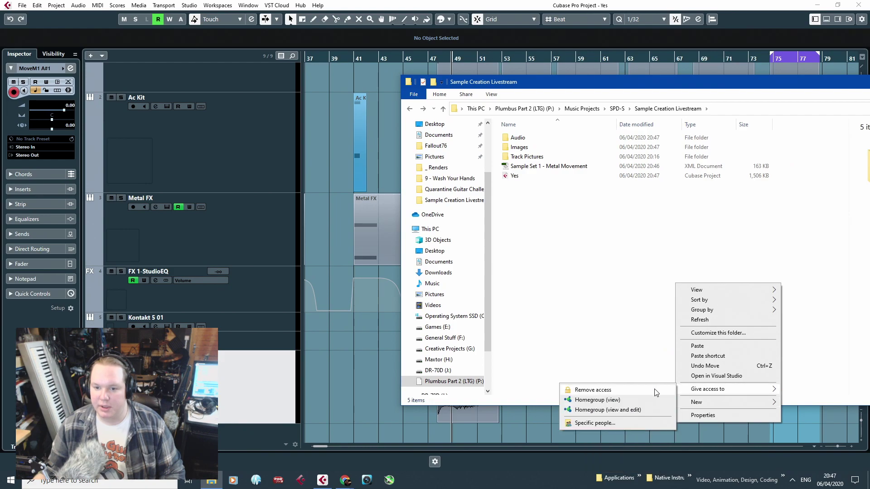
click(590, 402)
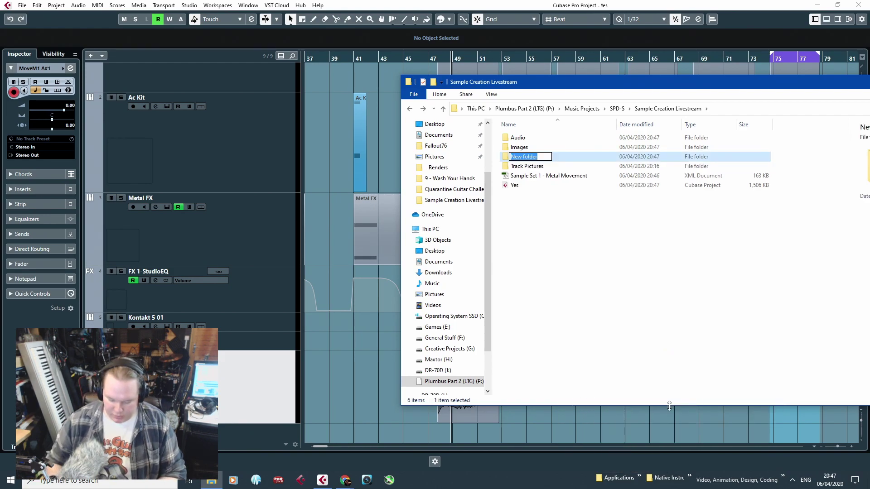
text(RENDERED SAMPL)
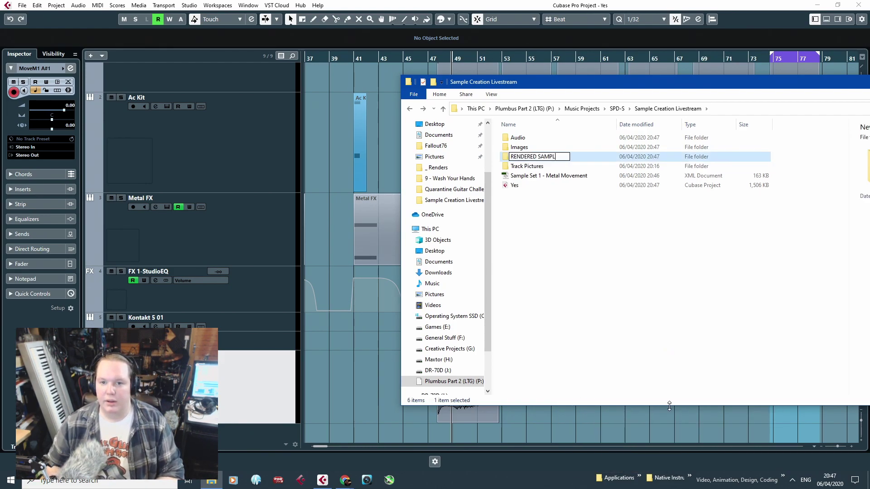
text(ES)
key(Return)
key(Return)
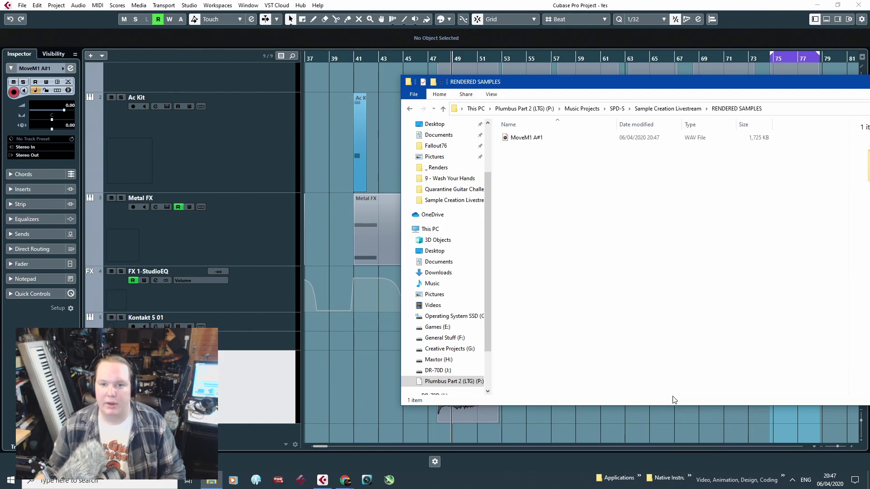
click(594, 200)
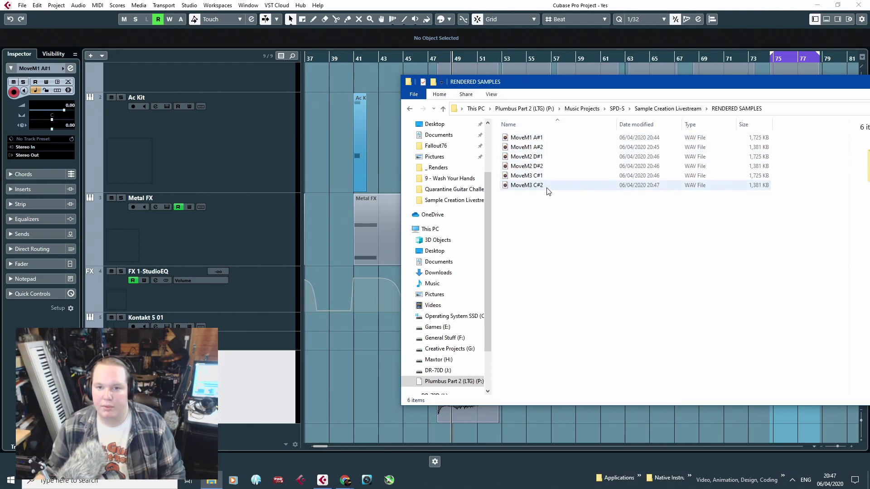
Return to Cubase and move the newly imported MoveM1 A#1 track directly beneath the original MoveM1 A#1 track.
drag(538, 80, 869, 119)
click(599, 198)
scroll(461, 355, up, 5)
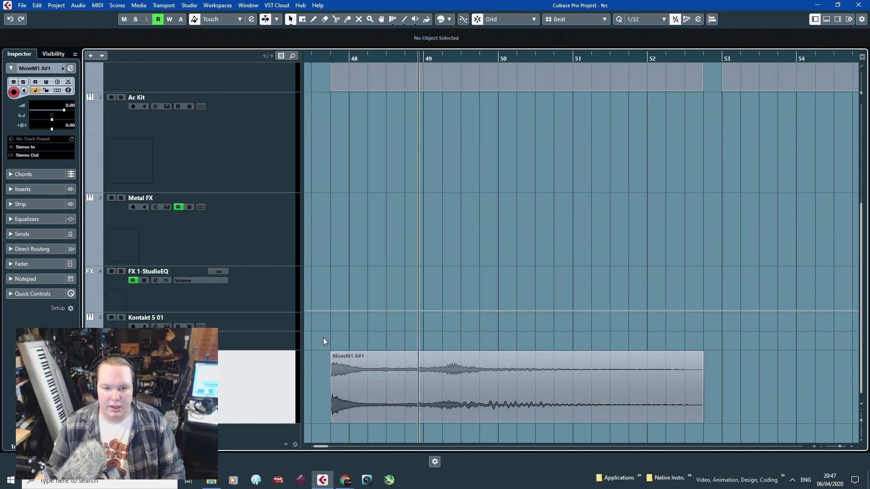
drag(261, 368, 272, 123)
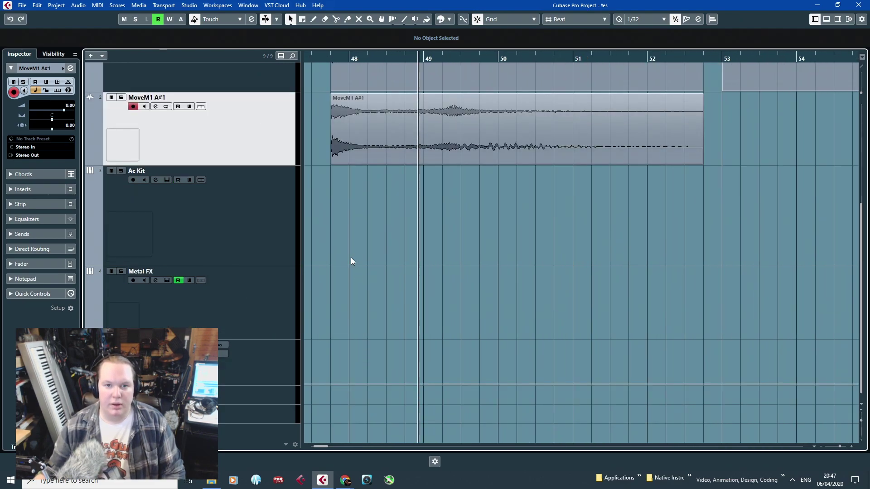
scroll(360, 292, up, 4)
scroll(339, 275, up, 3)
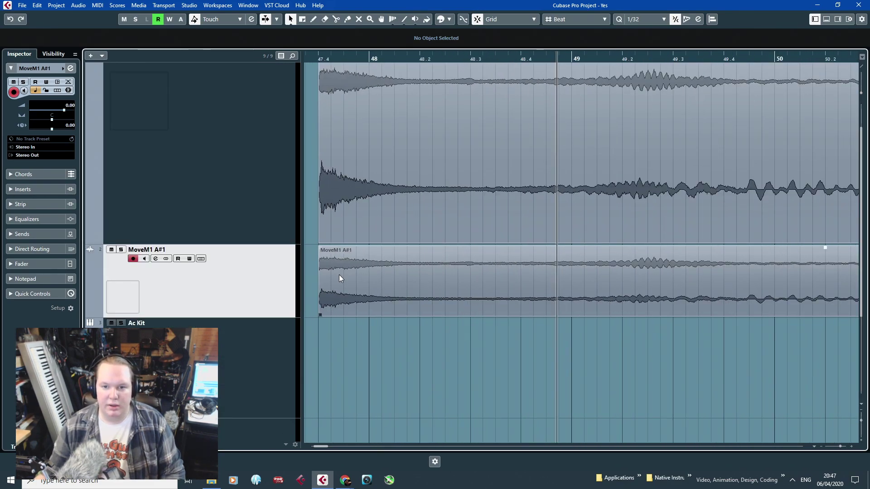
scroll(339, 275, down, 6)
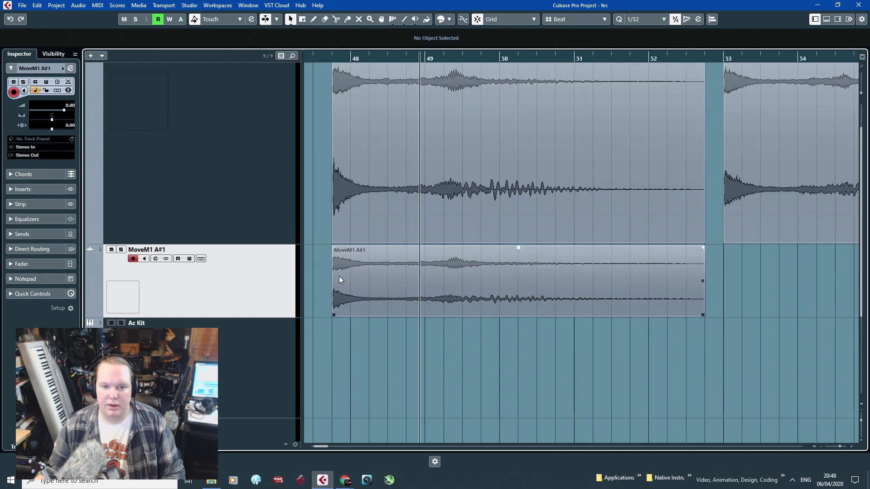
Delete the imported MoveM1 A#1 event from the second track and duplicate the MoveM1 A#1 WAV file in the RENDERED SAMPLES folder.
click(359, 285)
key(Delete)
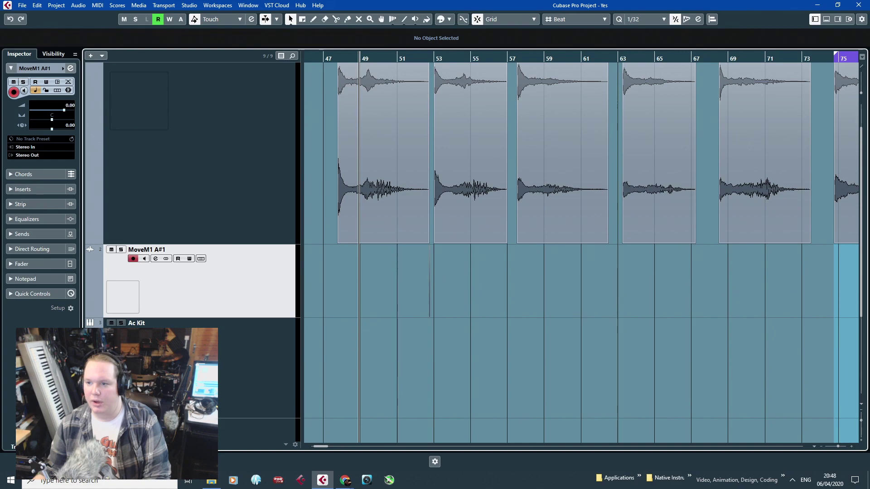
click(867, 281)
drag(869, 119, 299, 94)
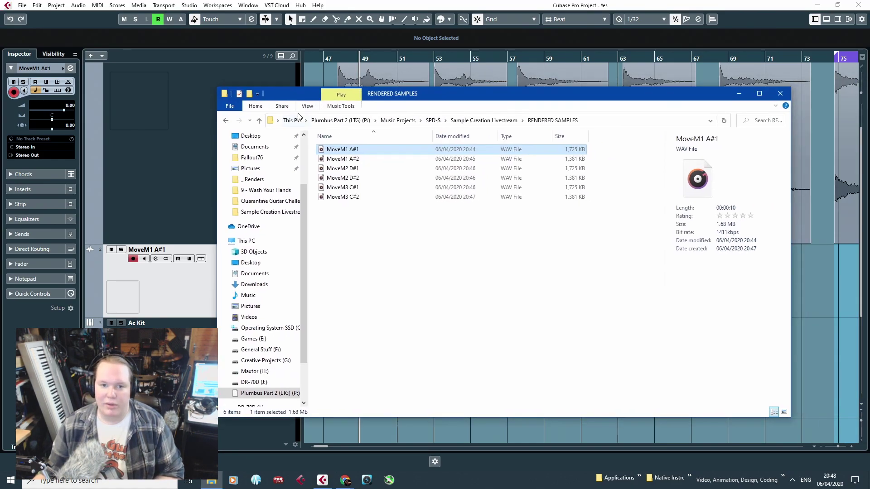
key(ctrl+c)
key(ctrl+v)
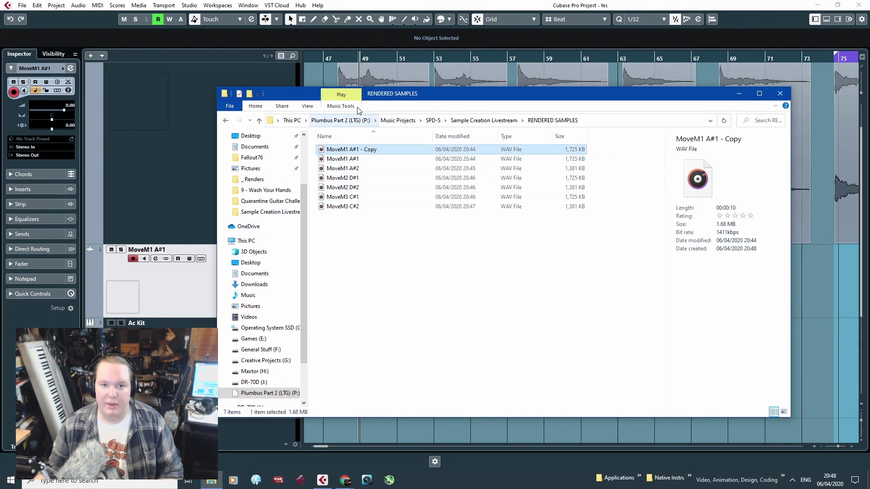
Place the MoveM1 A#1 - Copy file on the second track, aligned with the start of the original MoveM1 A#1 event.
drag(381, 97, 869, 92)
drag(869, 150, 330, 290)
click(331, 295)
scroll(340, 337, up, 3)
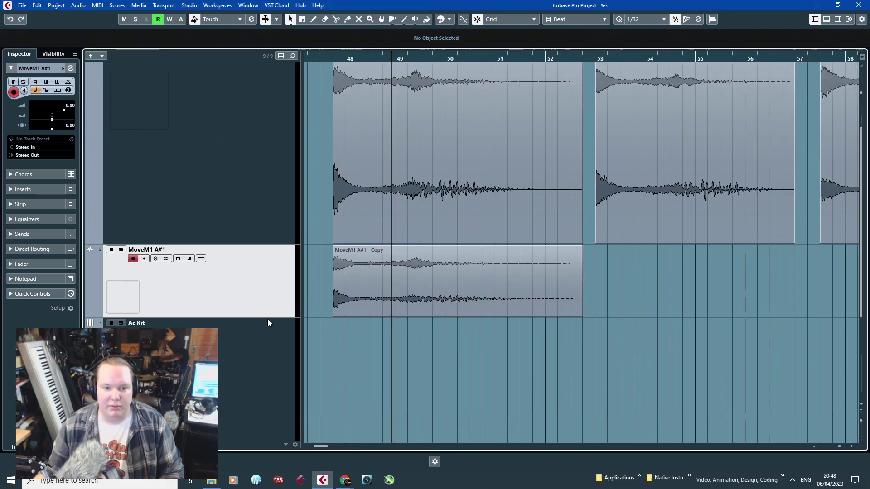
Increase the height of the second MoveM1 A#1 track and reduce the first one's so their waveforms can be compared.
drag(269, 319, 268, 371)
scroll(316, 348, up, 3)
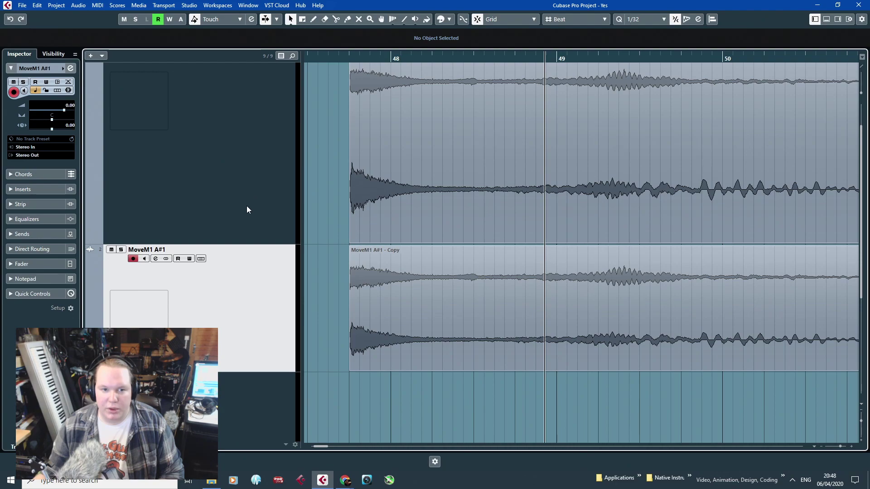
drag(254, 243, 254, 194)
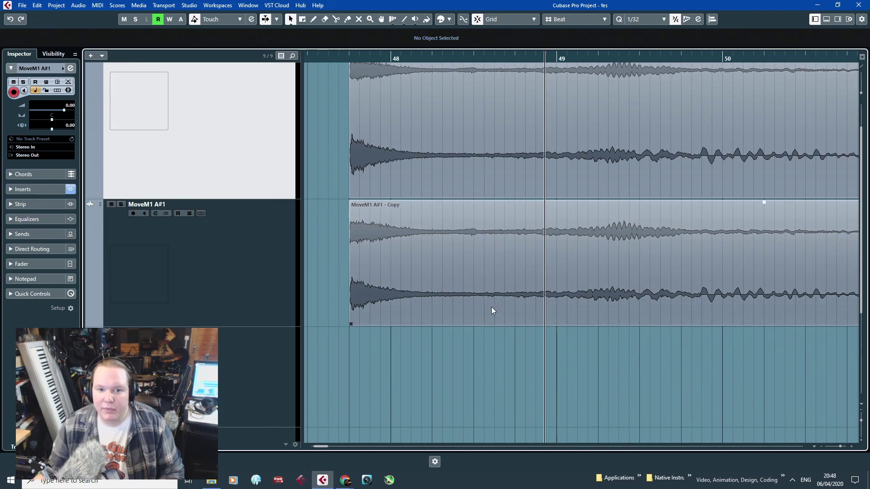
scroll(491, 307, up, 2)
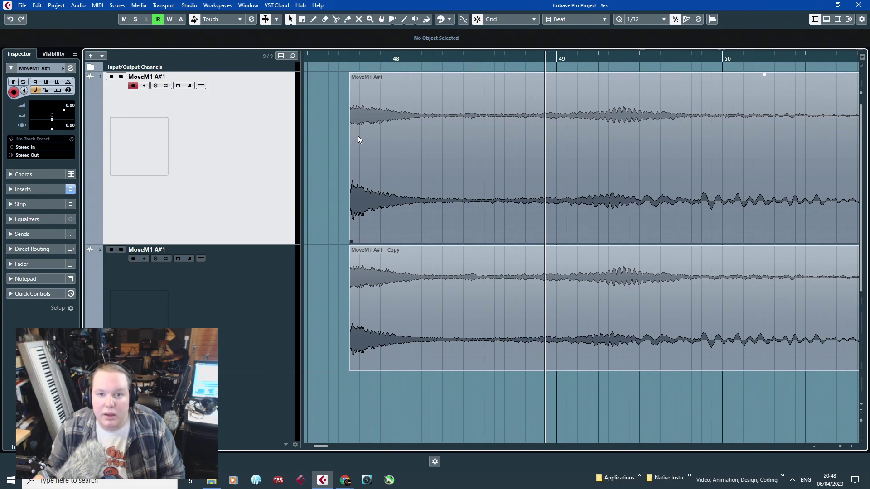
scroll(377, 378, down, 6)
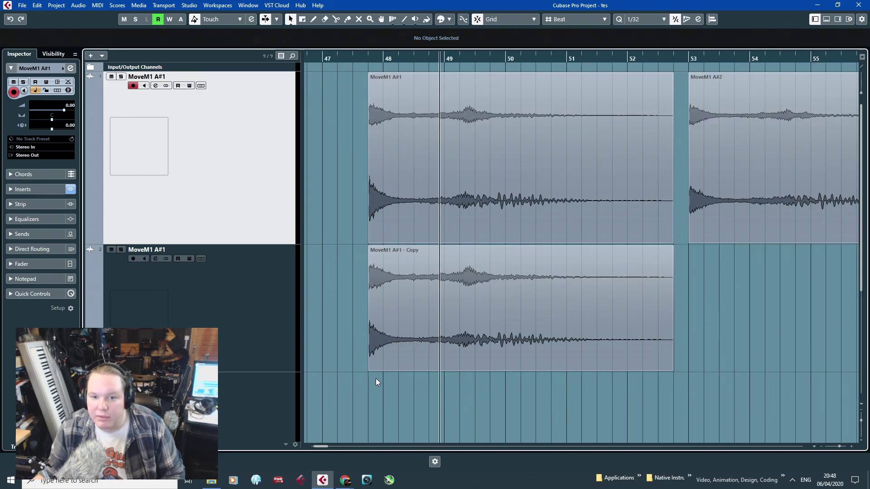
scroll(364, 377, up, 4)
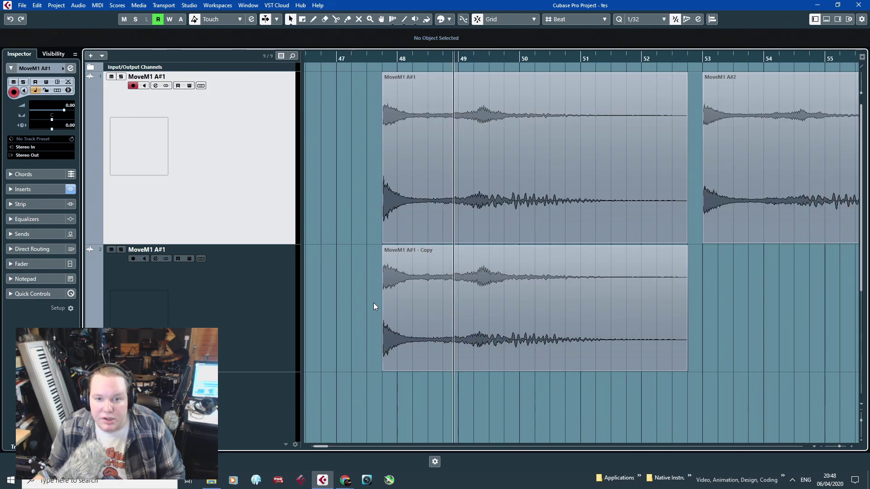
Select the MoveM1 A#1 - Copy event and the second MoveM1 A#1 track that holds it.
click(501, 330)
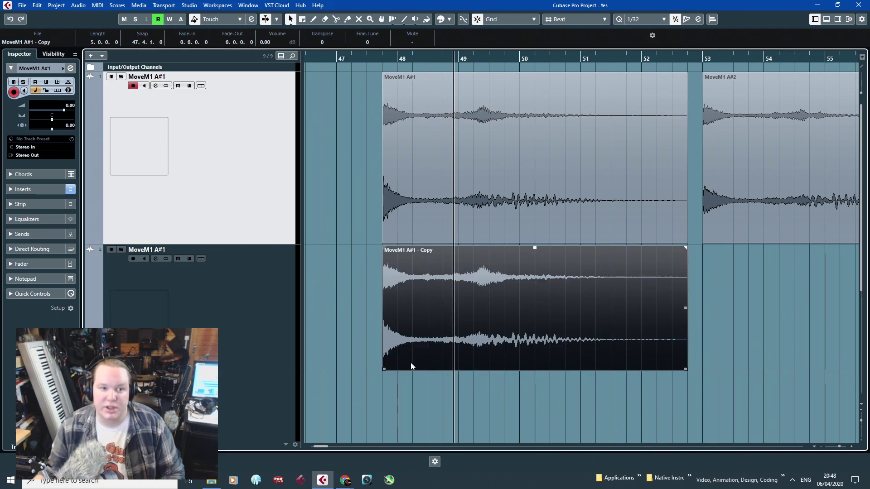
click(268, 322)
scroll(425, 360, down, 3)
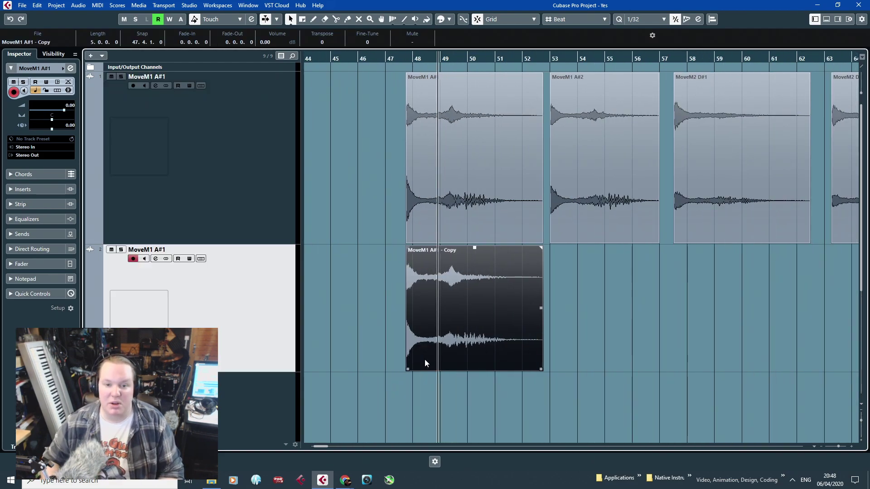
Compare the two MoveM1 A#1 waveforms up close, then solo the second track and play the copy from just before its start.
scroll(438, 367, up, 8)
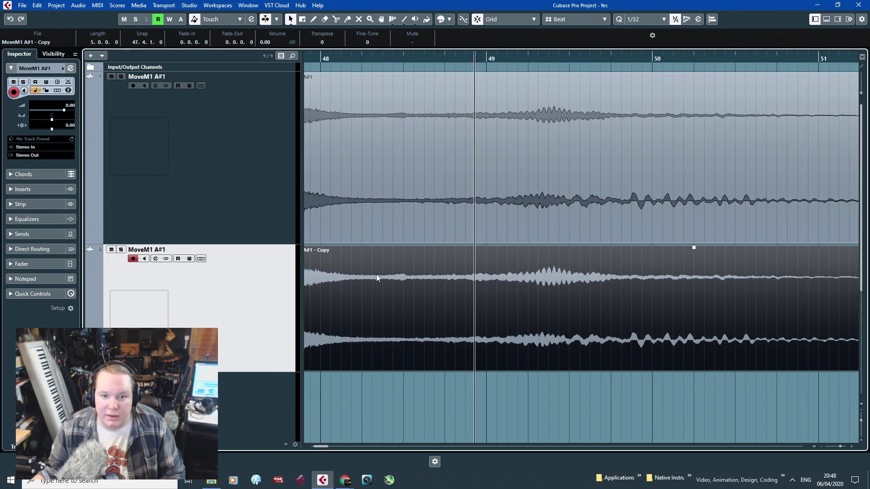
scroll(428, 283, down, 4)
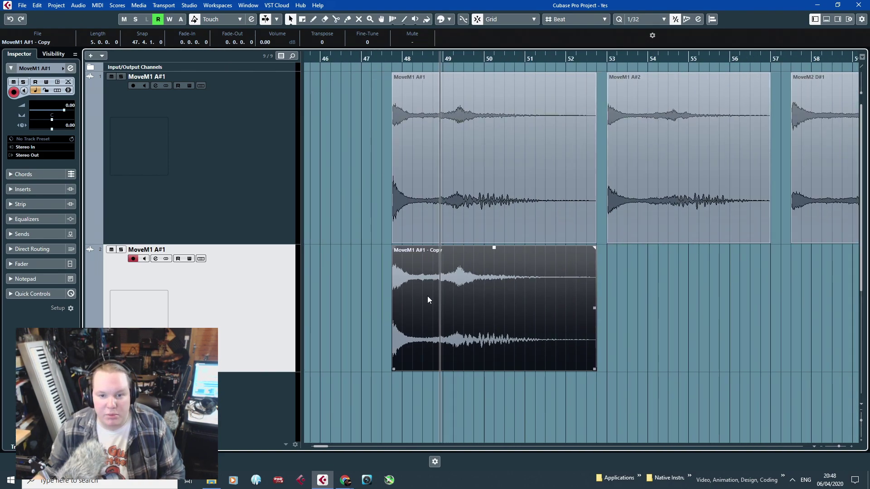
scroll(411, 312, down, 2)
click(121, 249)
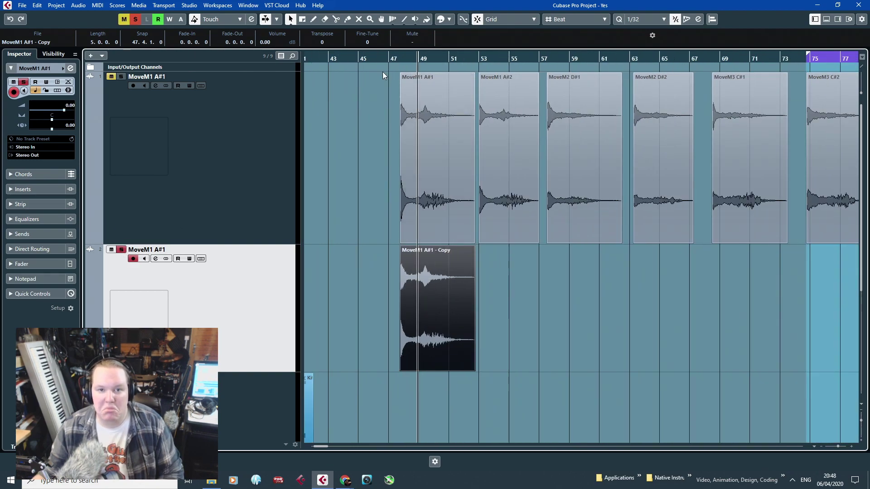
drag(393, 60, 371, 181)
key(space)
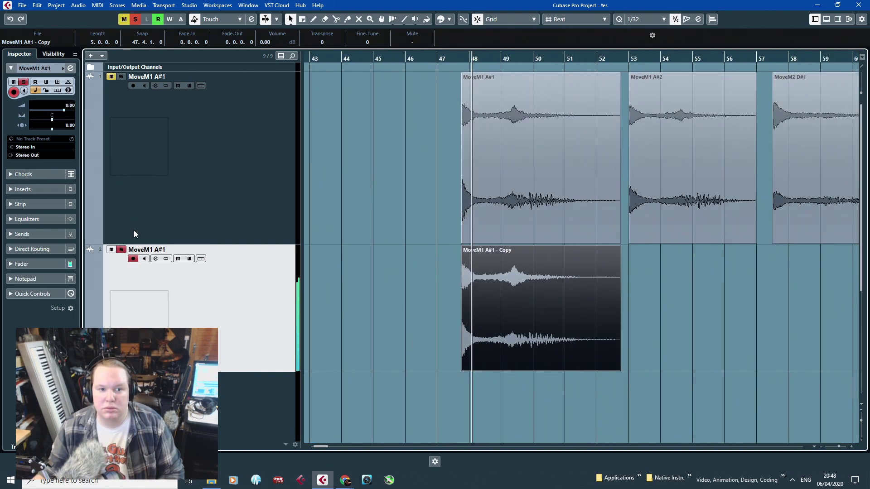
key(space)
Move the solo from the second track to the first MoveM1 A#1 track and play the original event from its start.
click(124, 250)
click(121, 76)
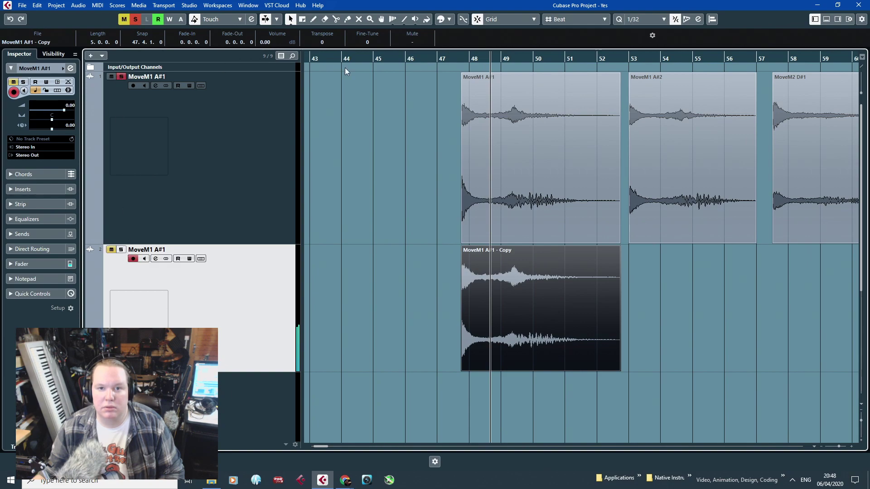
click(458, 63)
key(space)
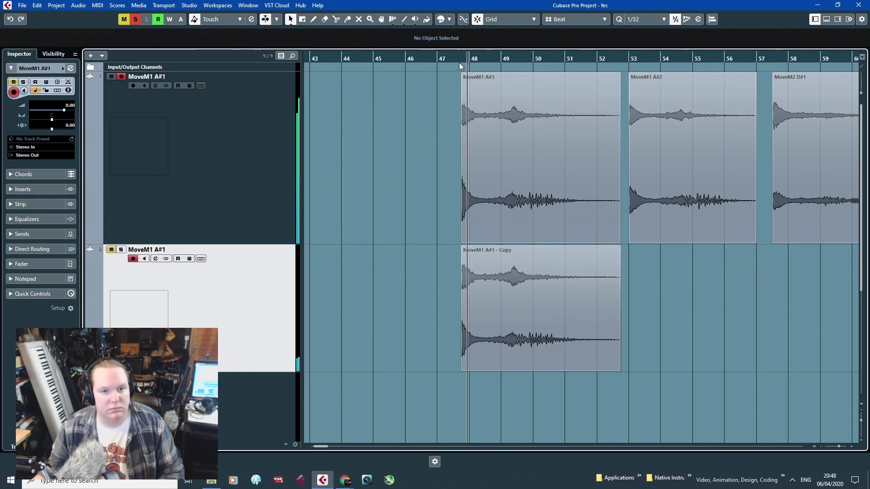
Delete the second MoveM1 A#1 track with its copy event and reduce the height of the remaining MoveM1 A#1 track.
scroll(420, 269, down, 3)
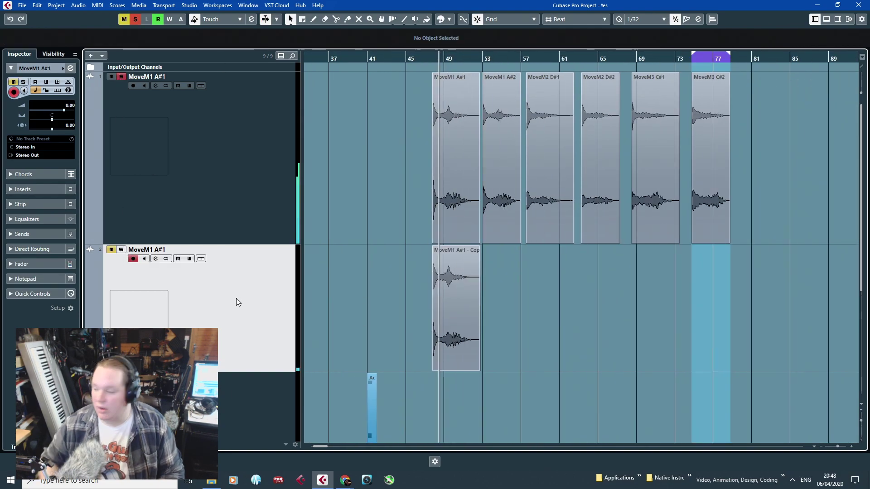
key(Delete)
scroll(386, 269, down, 2)
scroll(429, 317, down, 3)
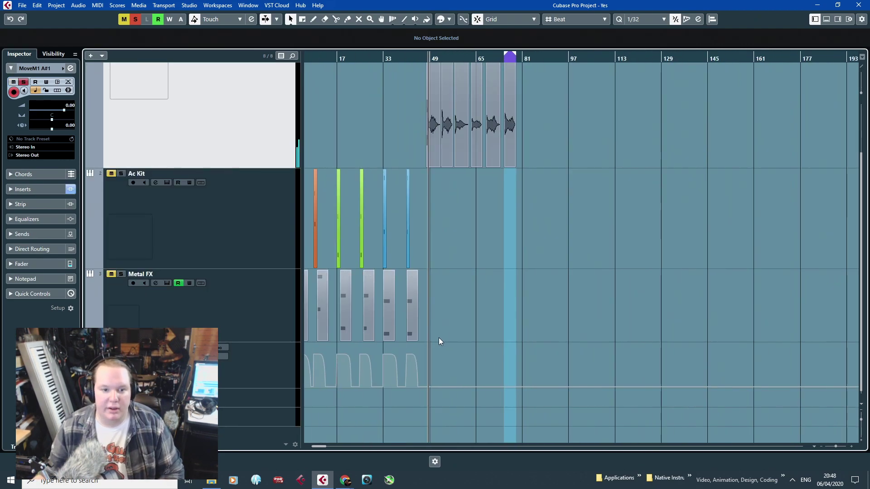
scroll(379, 211, up, 2)
drag(243, 245, 260, 108)
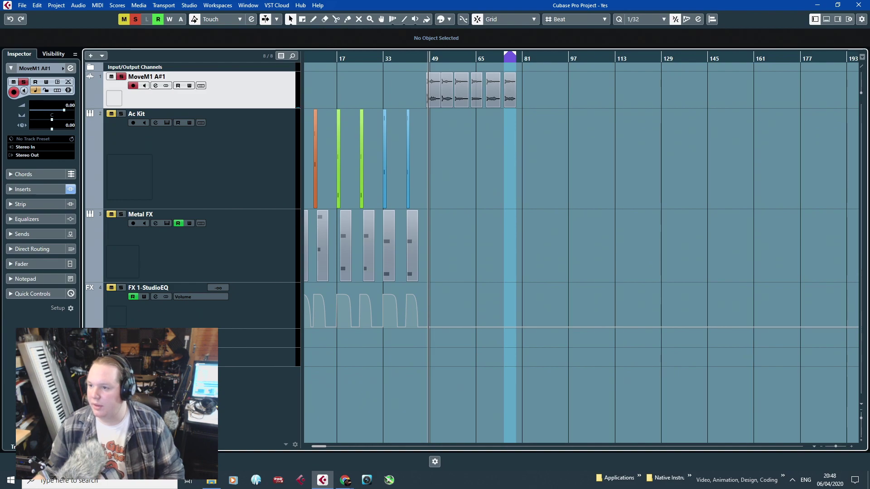
Bring up the RENDERED SAMPLES folder and open the ROLAND SPDS (I:) drive in a second File Explorer window.
key(alt+Tab)
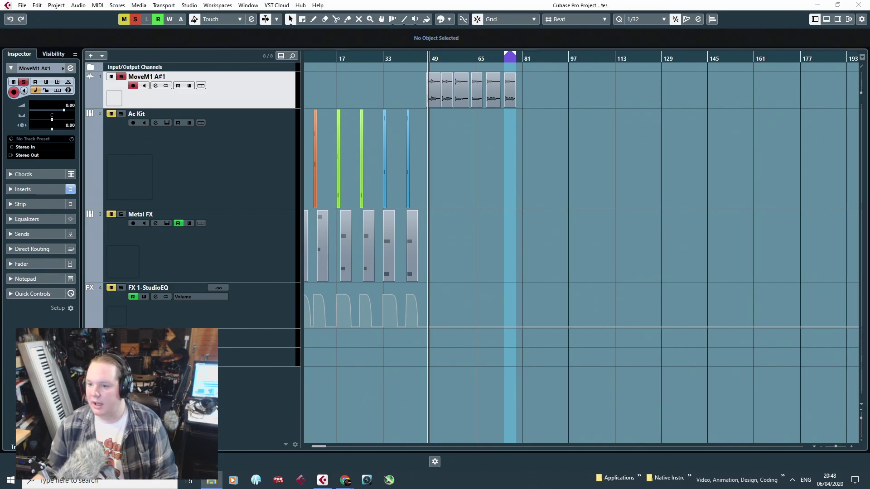
drag(435, 66, 338, 91)
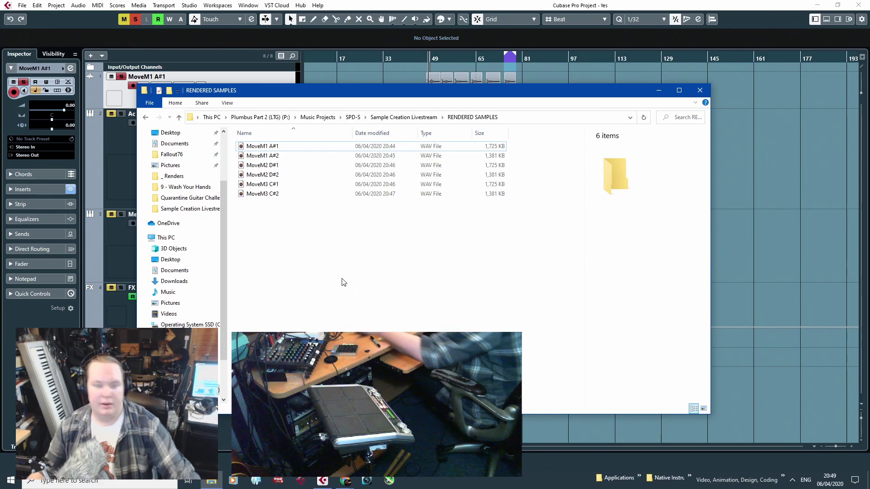
right_click(213, 481)
click(214, 432)
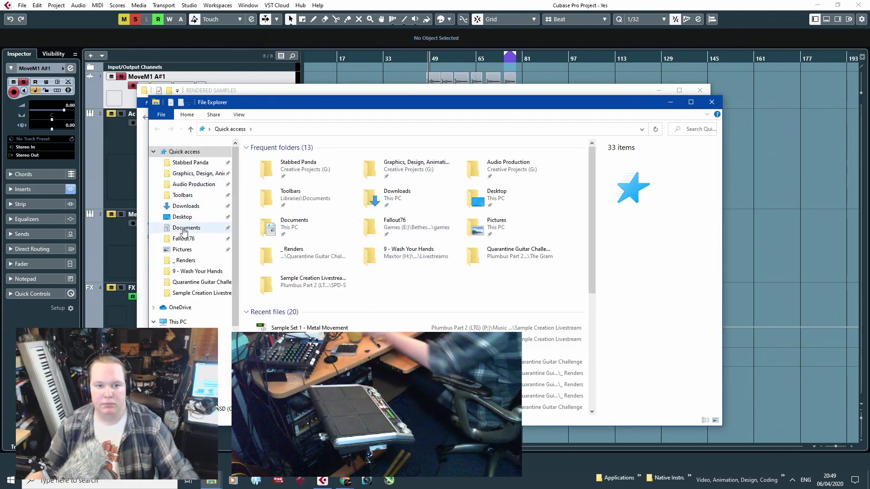
click(178, 322)
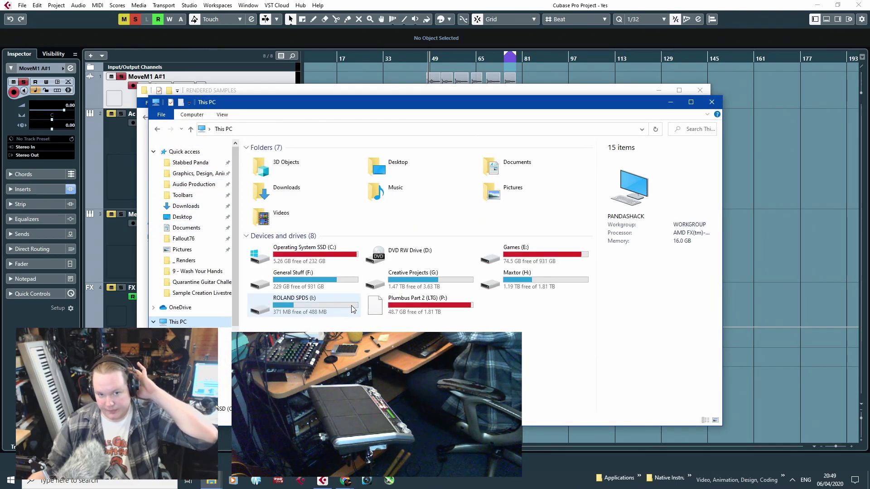
double_click(340, 303)
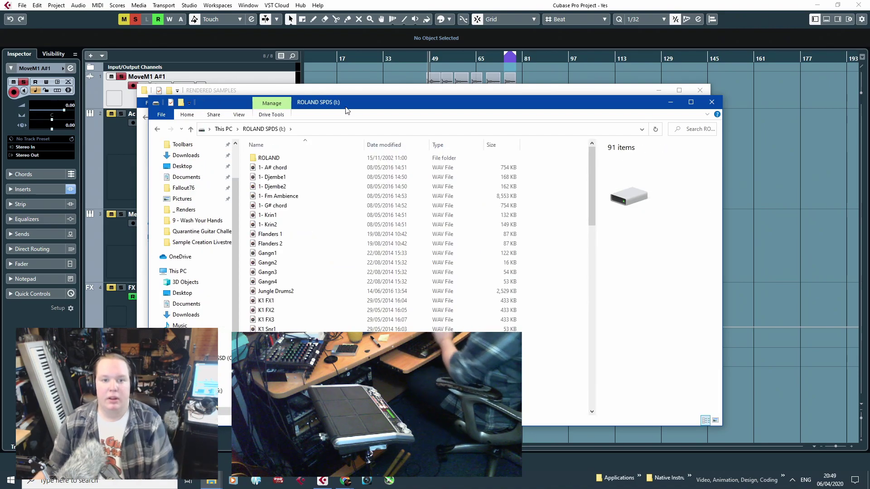
Arrange both folder windows so they are accessible and copy the six MoveM WAV files from RENDERED SAMPLES to the ROLAND SPDS (I:) drive.
scroll(363, 274, down, 8)
scroll(379, 264, up, 7)
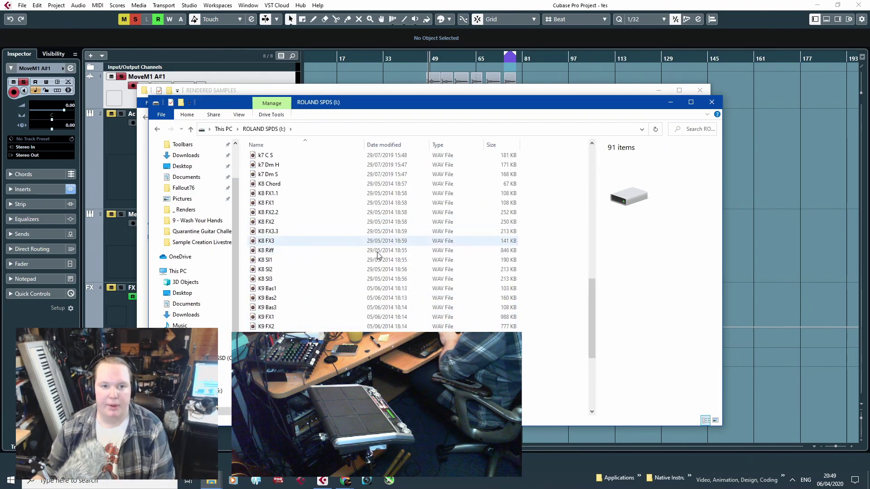
scroll(378, 261, up, 3)
drag(331, 102, 509, 124)
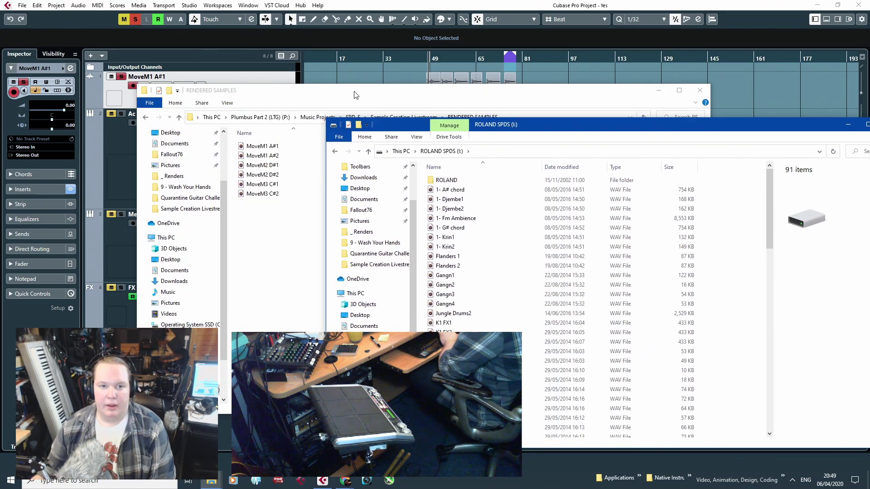
drag(290, 257, 741, 257)
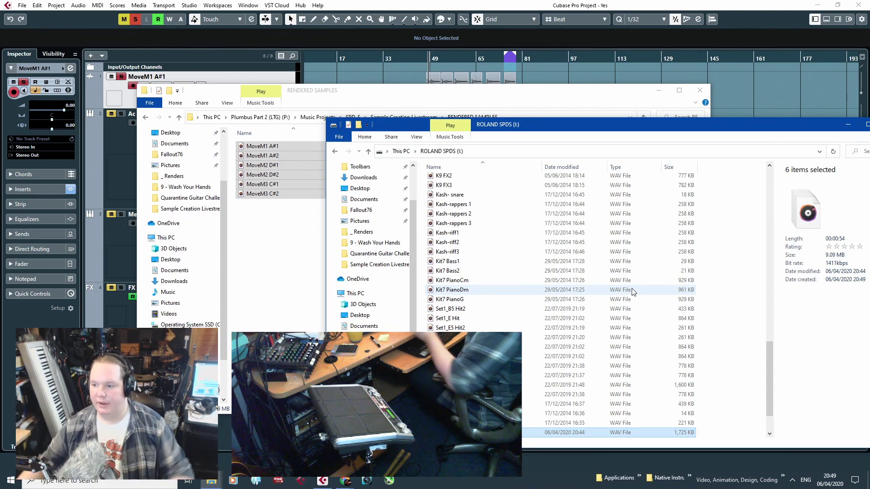
scroll(617, 336, down, 2)
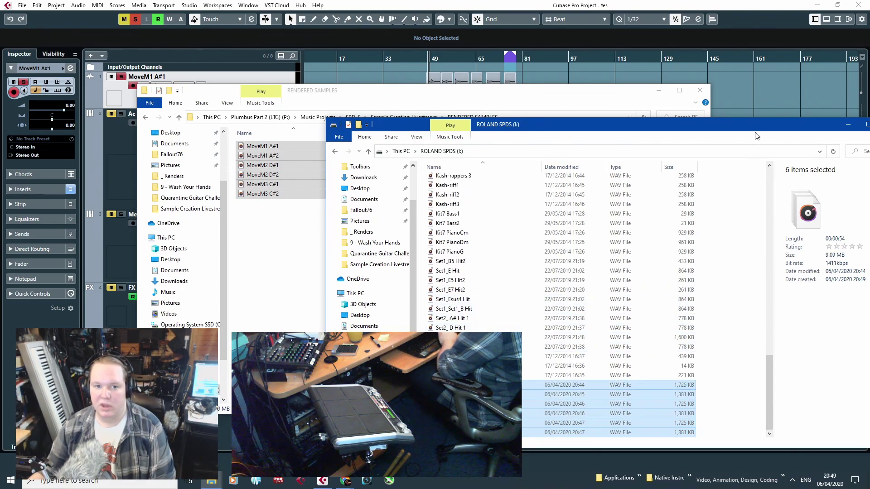
Close the RENDERED SAMPLES and ROLAND SPDS (I:) File Explorer windows.
drag(756, 133, 656, 89)
click(579, 89)
click(701, 91)
click(753, 94)
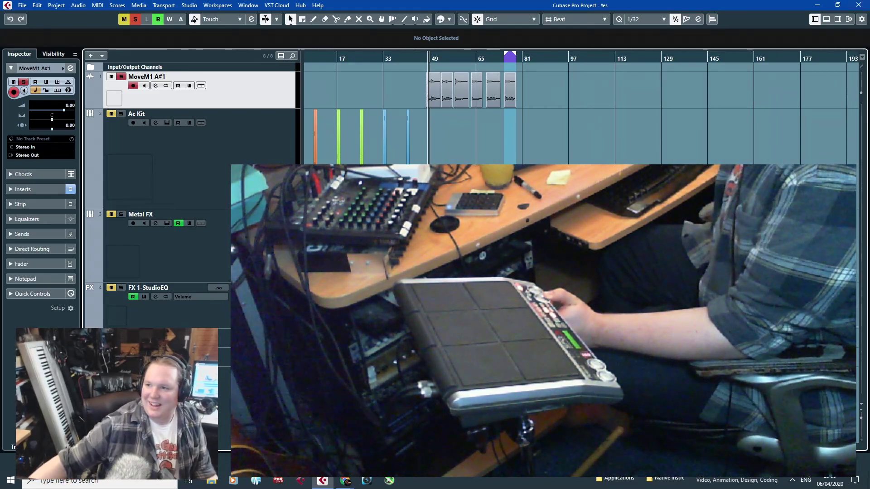
Switch to Chrome, show the "Would You Like A Lemon?" YouTube video in a maximized window, and pause and resume its playback.
key(alt+Tab)
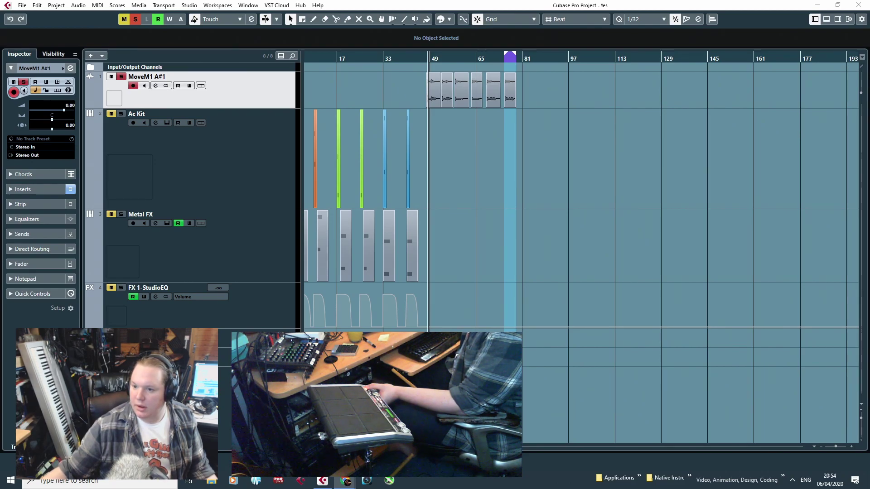
drag(869, 4, 598, 1)
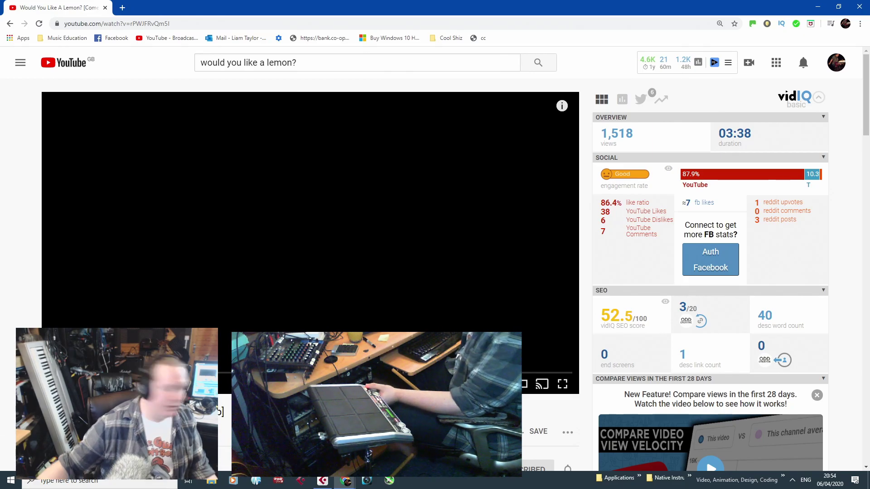
drag(562, 4, 596, 5)
double_click(687, 7)
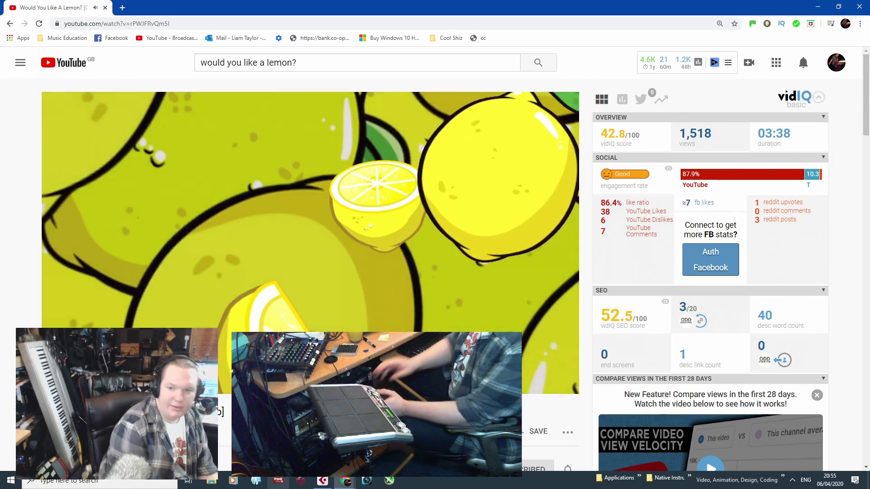
click(299, 234)
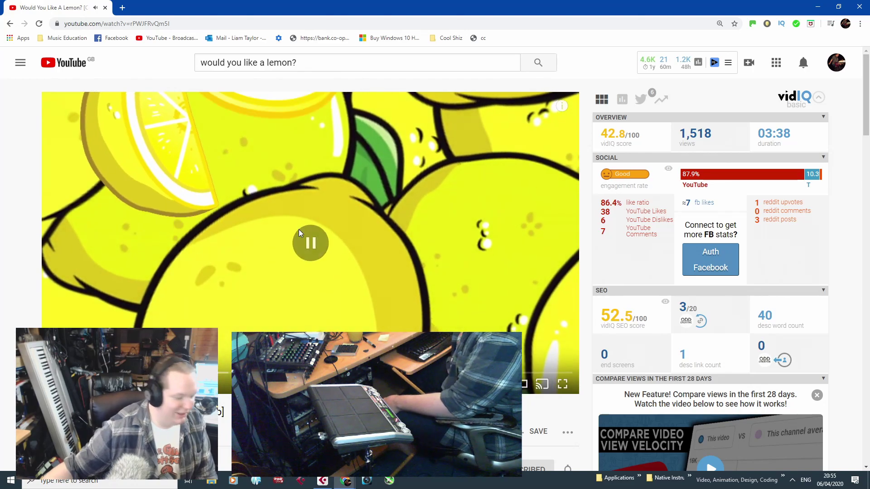
click(299, 233)
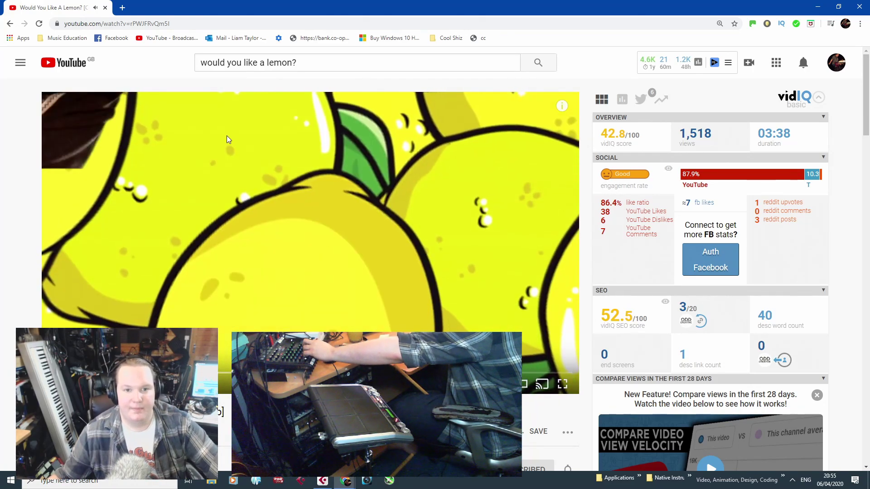
Check the output device in the Windows Sound settings, keep Speakers (Line 6 UX2) selected, and close the settings.
click(792, 479)
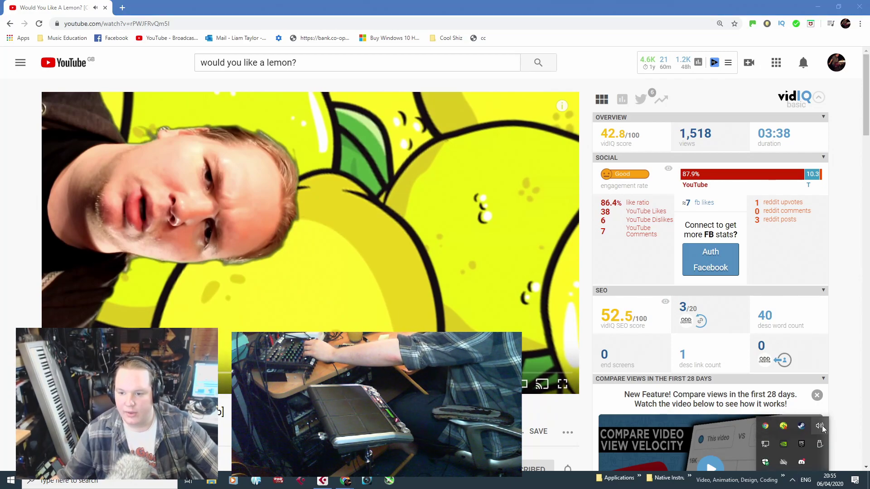
right_click(822, 428)
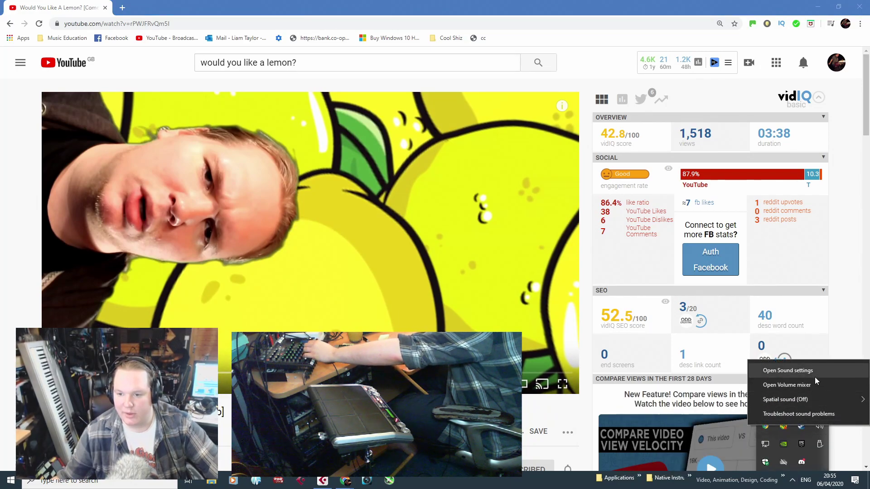
click(789, 371)
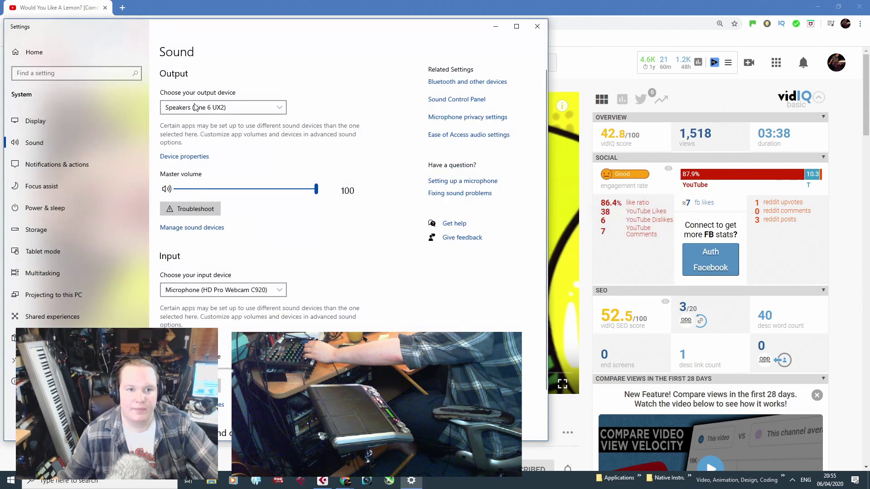
click(236, 108)
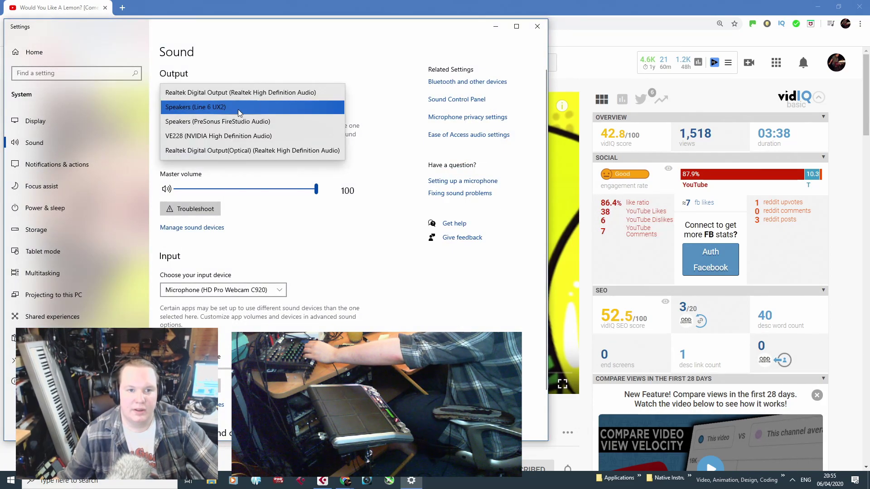
click(236, 107)
scroll(279, 287, down, 1)
scroll(513, 90, up, 1)
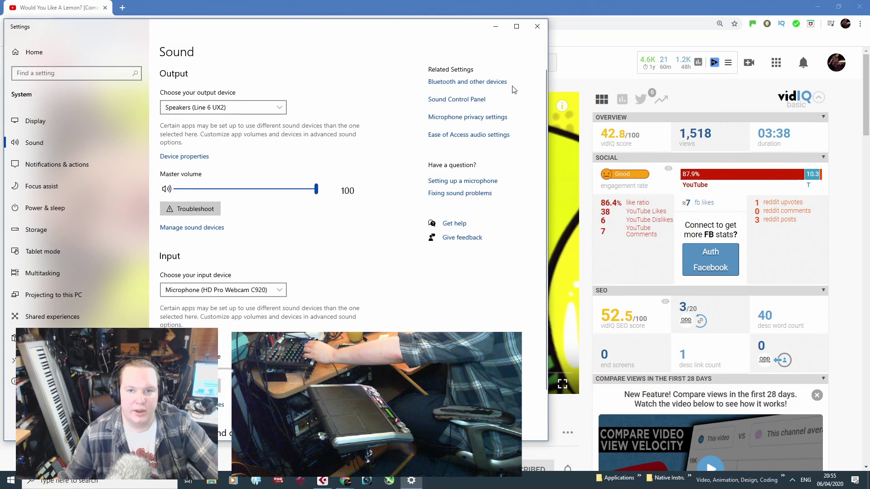
click(538, 26)
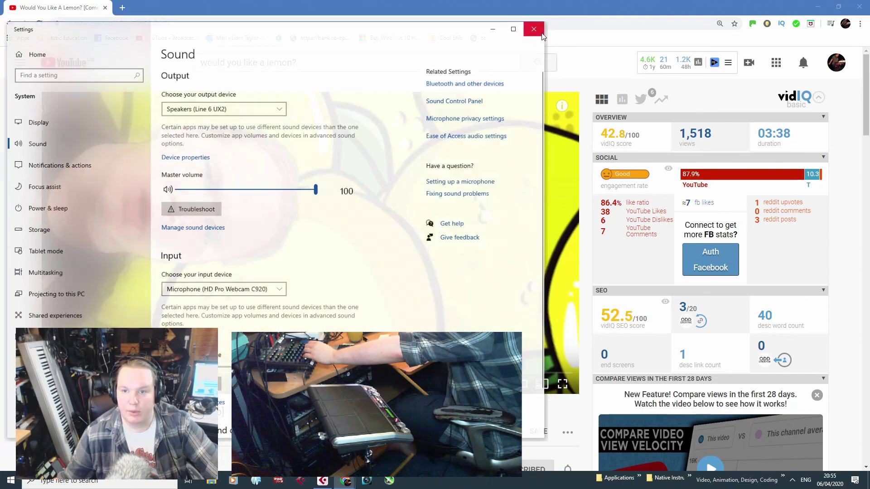
click(793, 479)
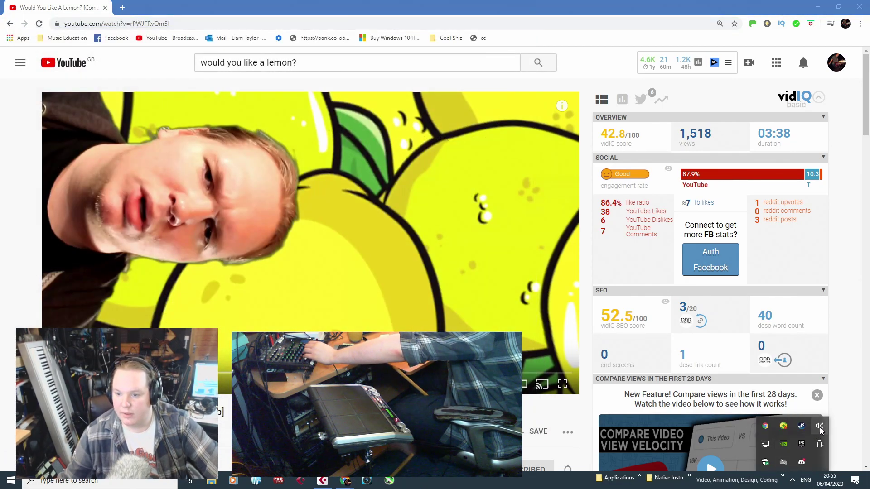
right_click(820, 427)
click(818, 416)
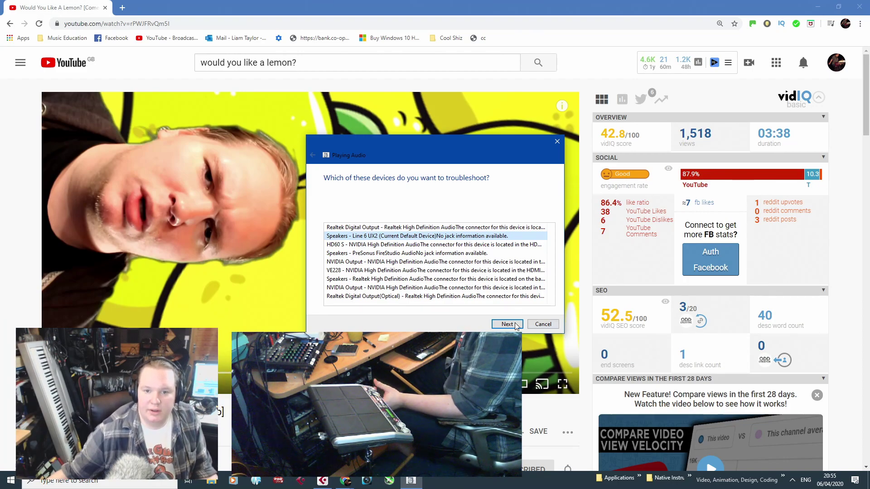
click(556, 349)
Open the Volume Mixer, try VE228 (NVIDIA High Definition Audio) as its device, and reselect Speakers (Line 6 UX2).
click(793, 480)
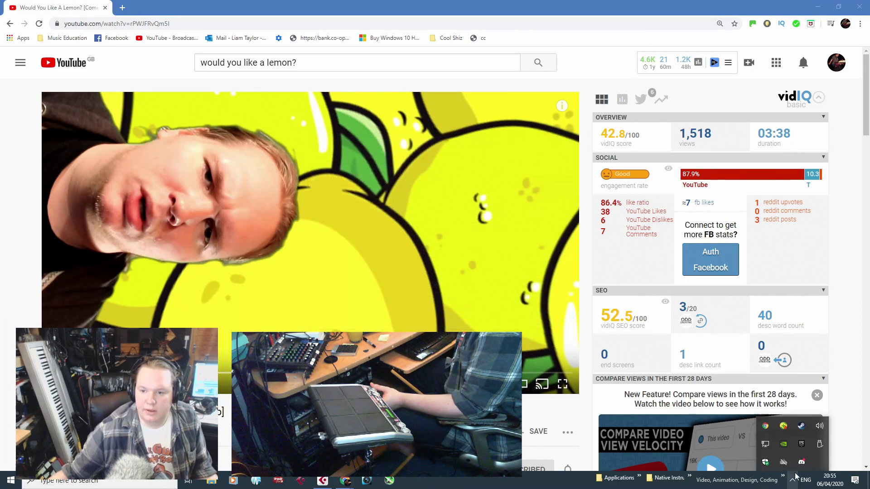
right_click(820, 426)
click(813, 388)
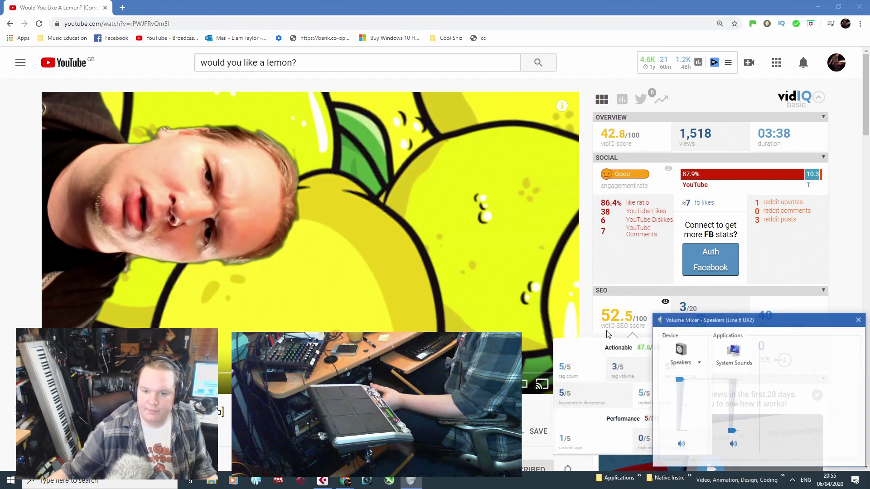
click(698, 362)
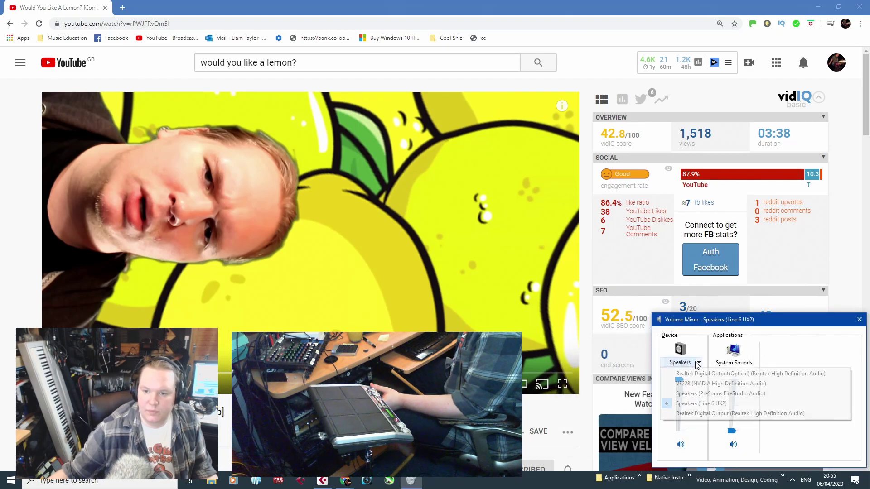
click(702, 404)
click(698, 362)
click(710, 383)
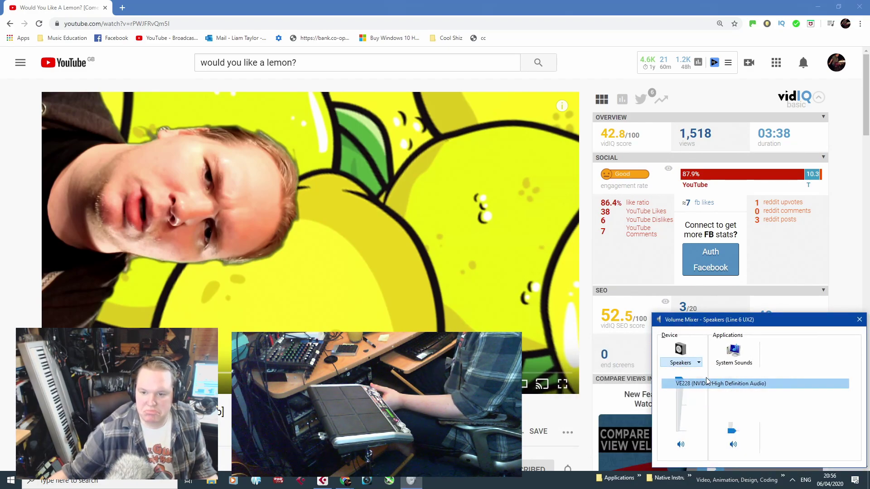
click(698, 363)
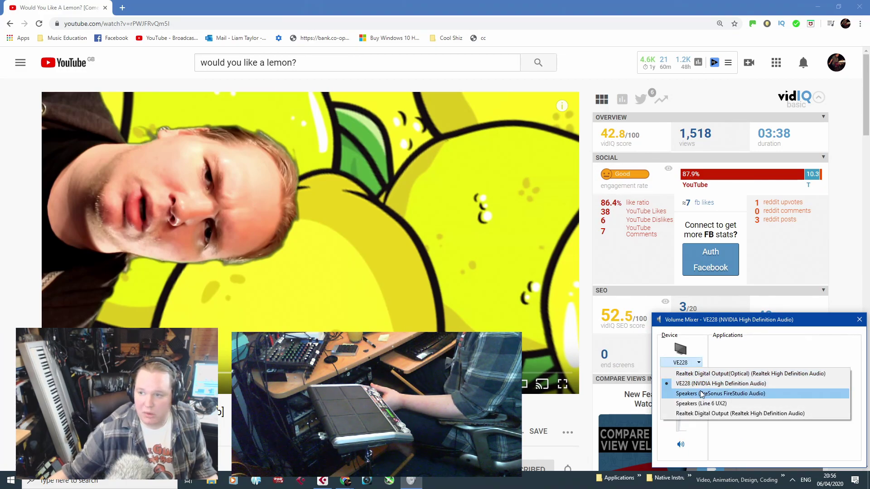
click(702, 403)
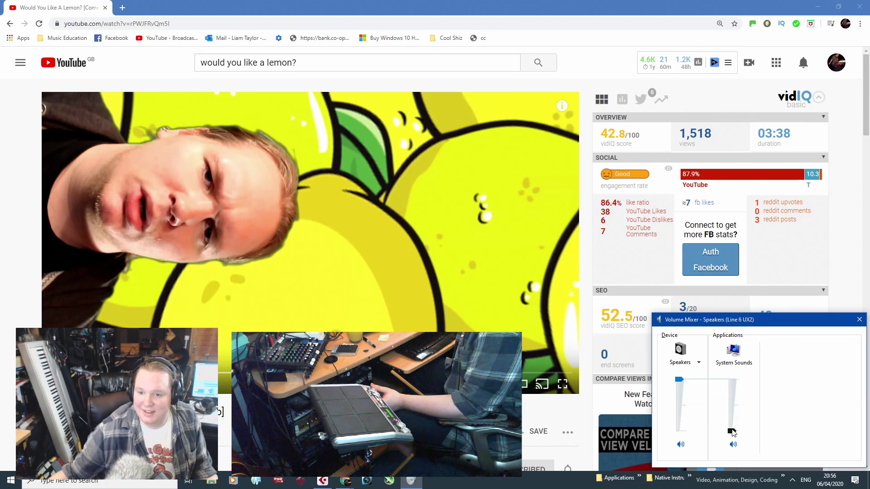
Raise the System Sounds volume in the mixer and resume playback of the YouTube video.
drag(733, 431, 732, 407)
click(476, 312)
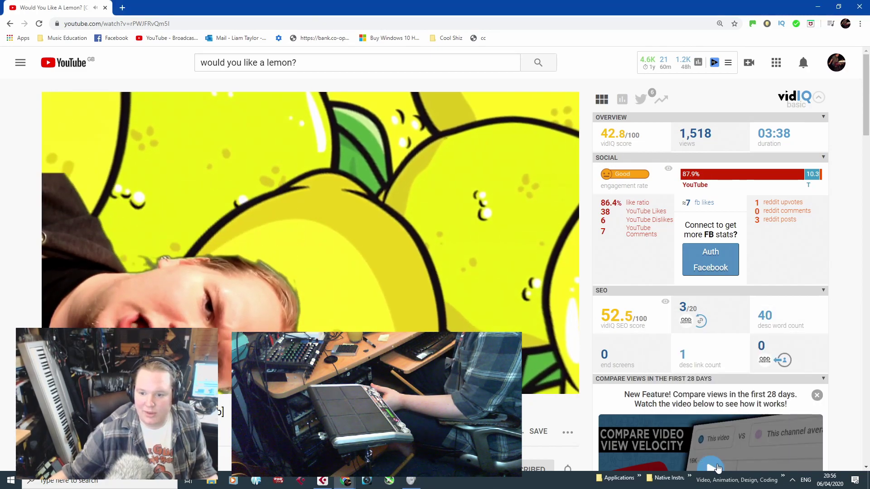
Reopen the Volume Mixer, check its list of output devices again, and close the mixer.
click(793, 480)
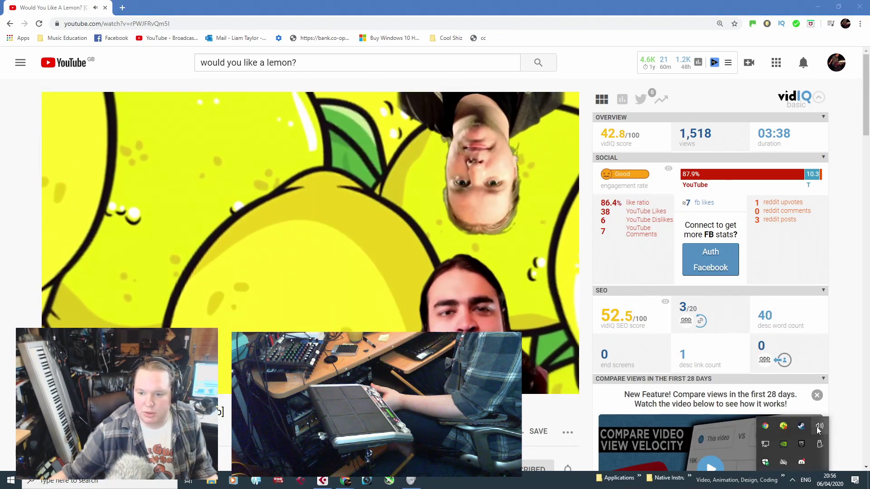
click(801, 463)
click(698, 364)
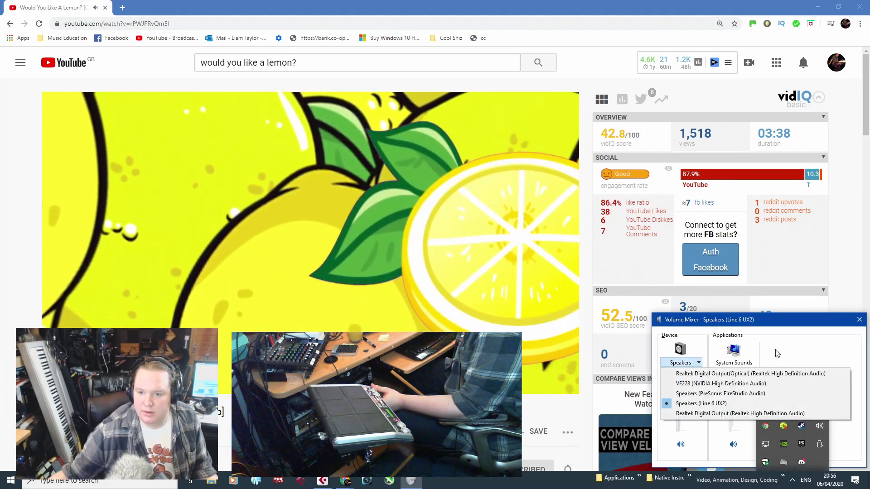
click(778, 353)
click(859, 319)
Open Chrome's settings and move the browser window off to the adjacent display.
click(861, 23)
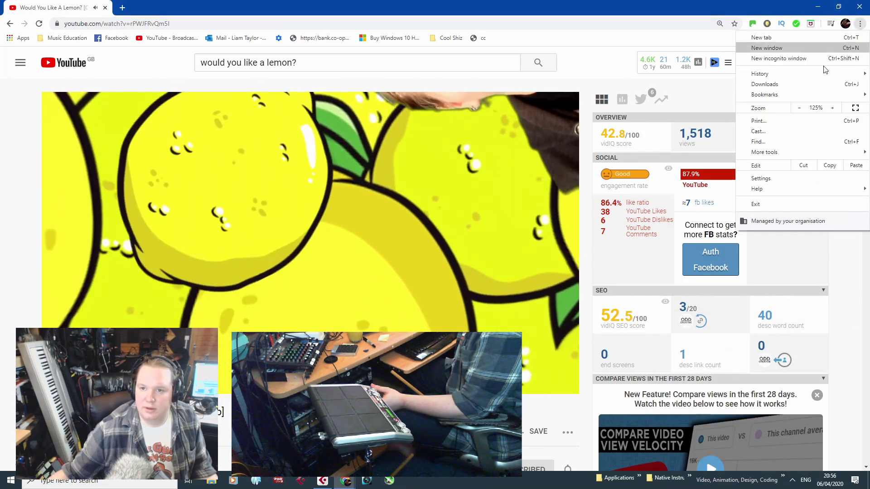
click(770, 178)
drag(583, 5, 869, 158)
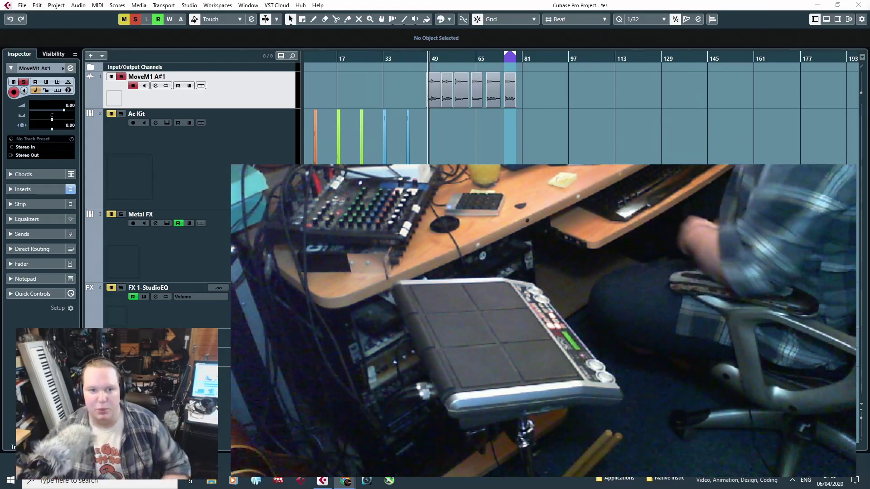
Switch to Cubase and delete the MoveM1 A#1 audio track from the project.
key(alt+Tab)
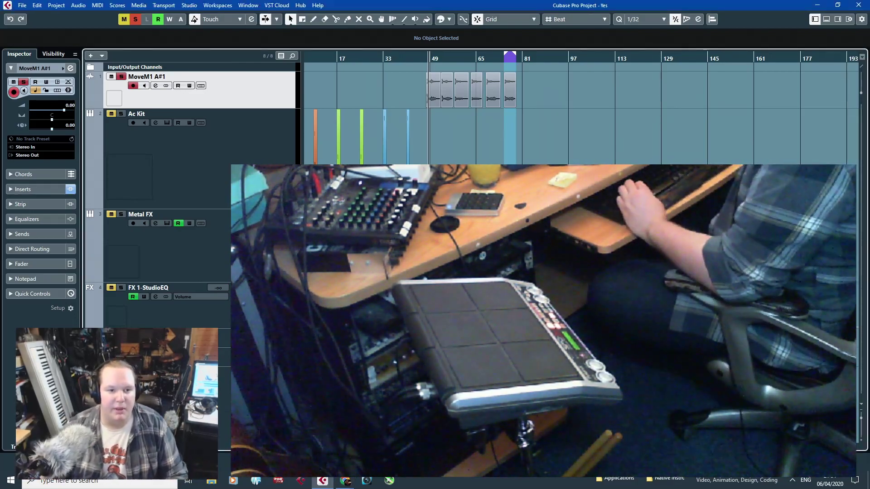
key(g)
key(g)
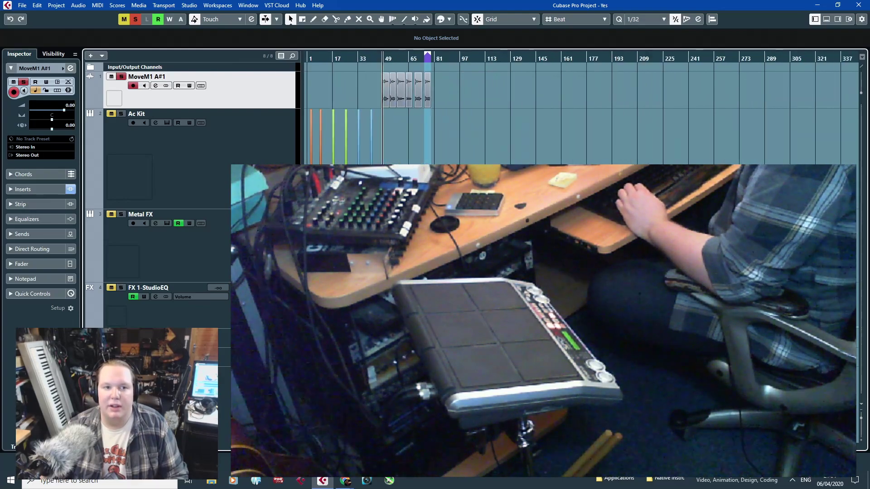
key(h)
key(h)
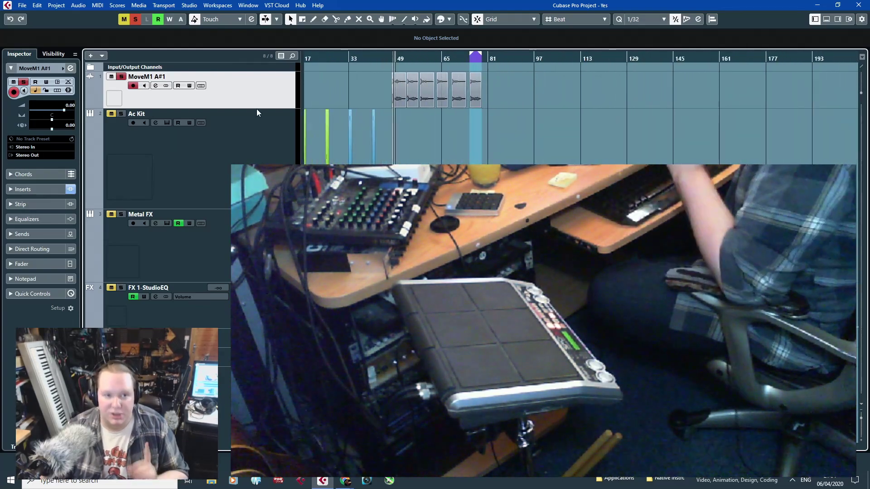
key(Delete)
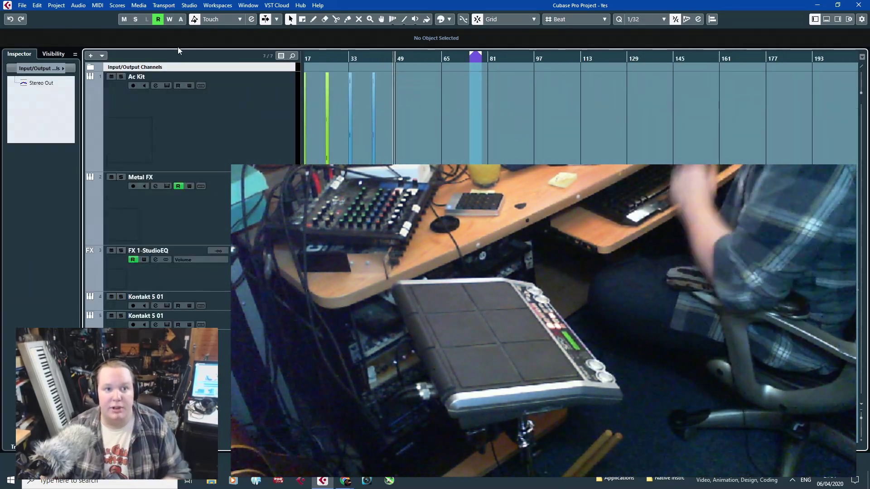
Expand the Input/Output Channels folder, add the Maximizer to the Stereo Out channel's first insert slot, and close its plug-in window.
click(90, 67)
click(227, 109)
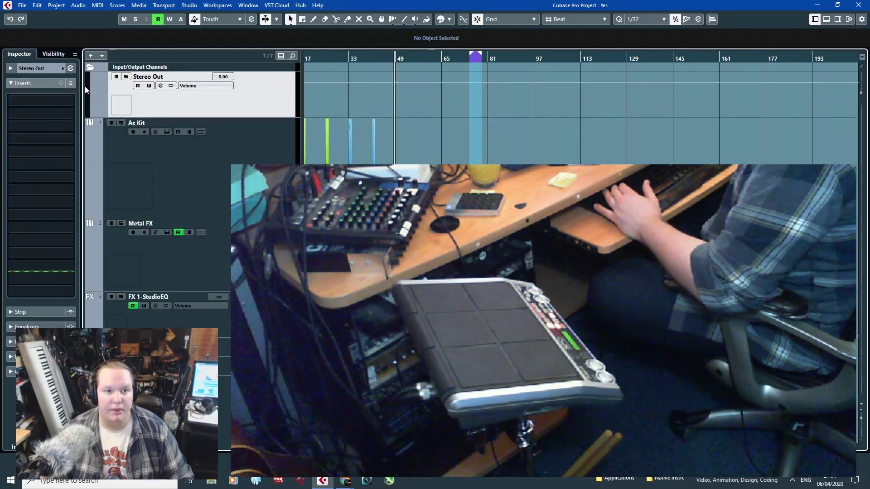
click(45, 100)
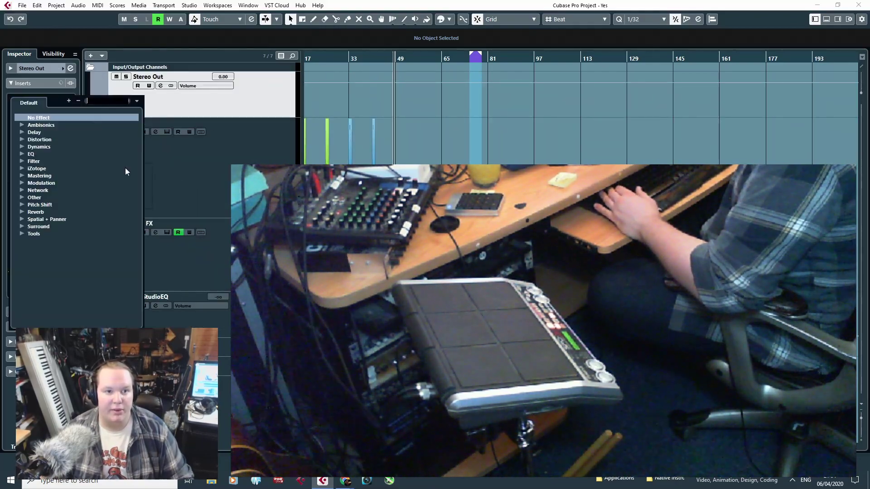
click(22, 147)
click(52, 204)
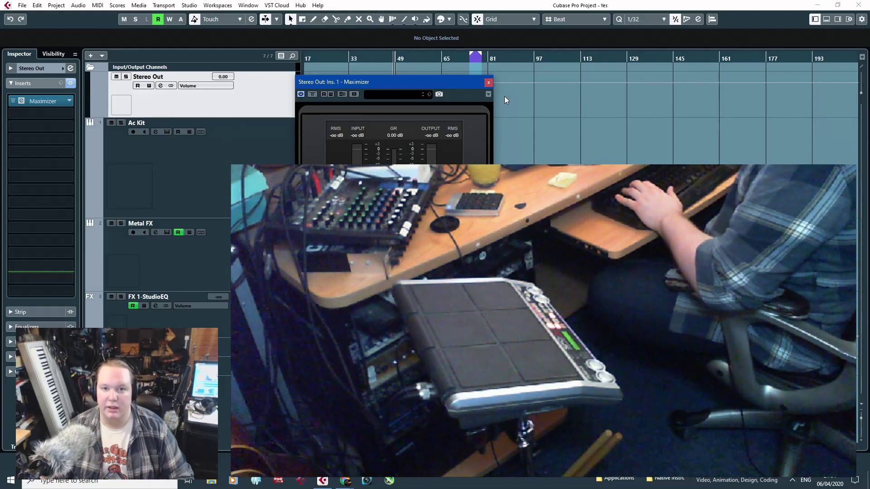
click(489, 82)
Collapse the Input/Output Channels folder and select the FX 1-StudioEQ track in the Cubase project.
scroll(465, 137, up, 2)
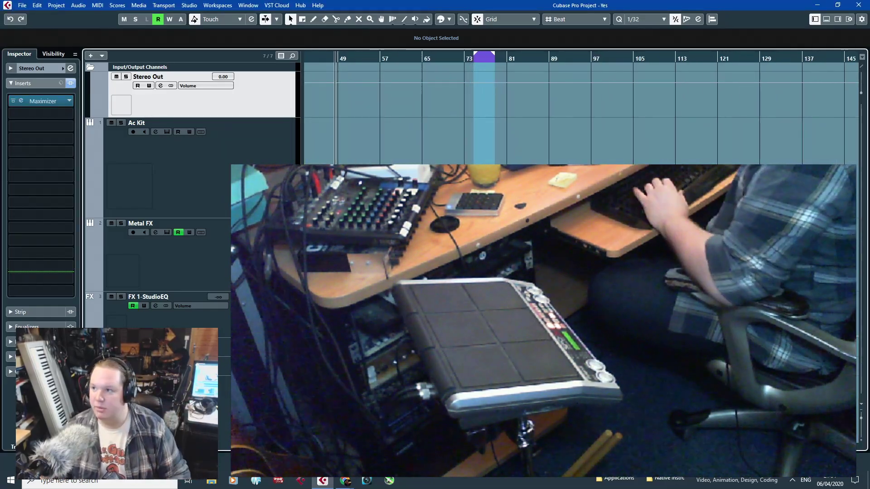
key(alt+Tab)
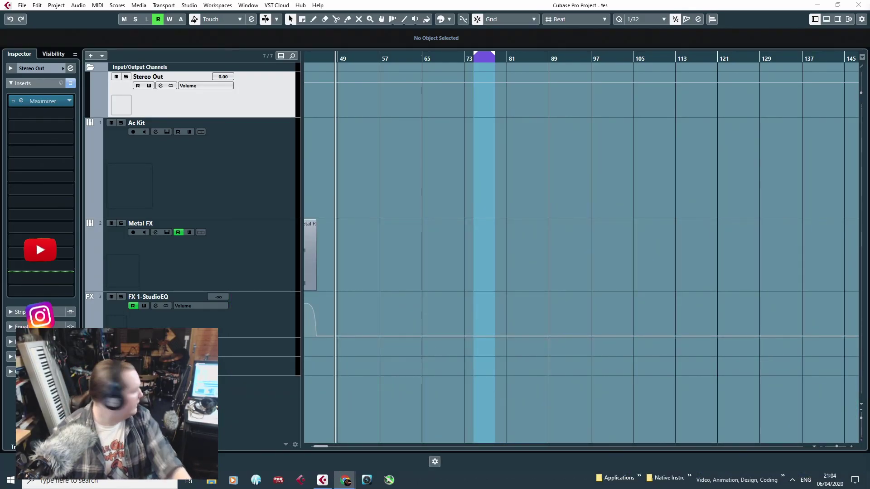
click(487, 188)
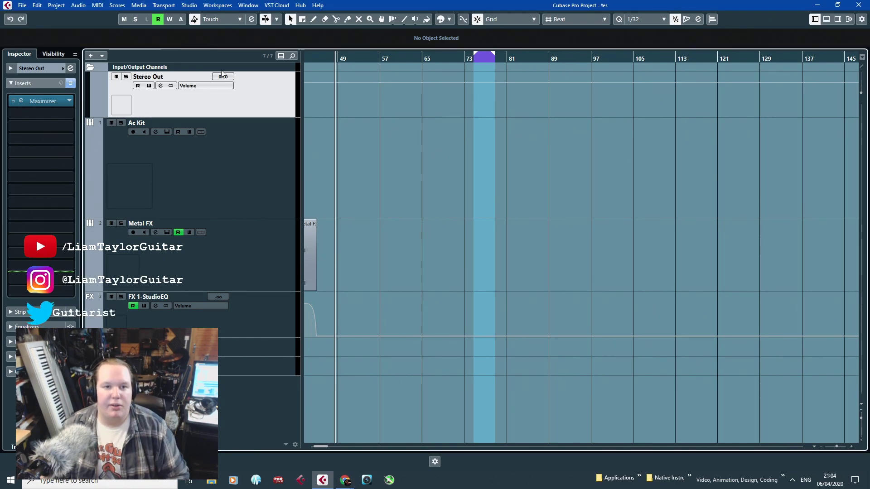
click(87, 68)
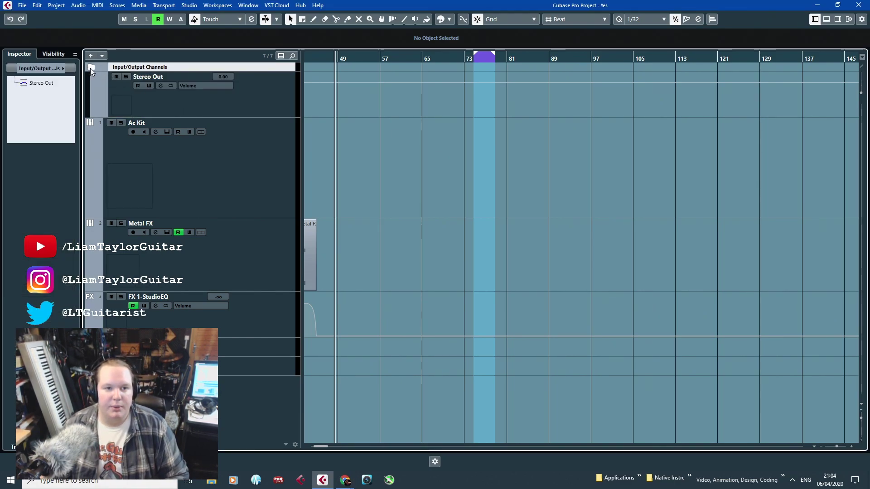
click(90, 68)
scroll(418, 275, left, 5)
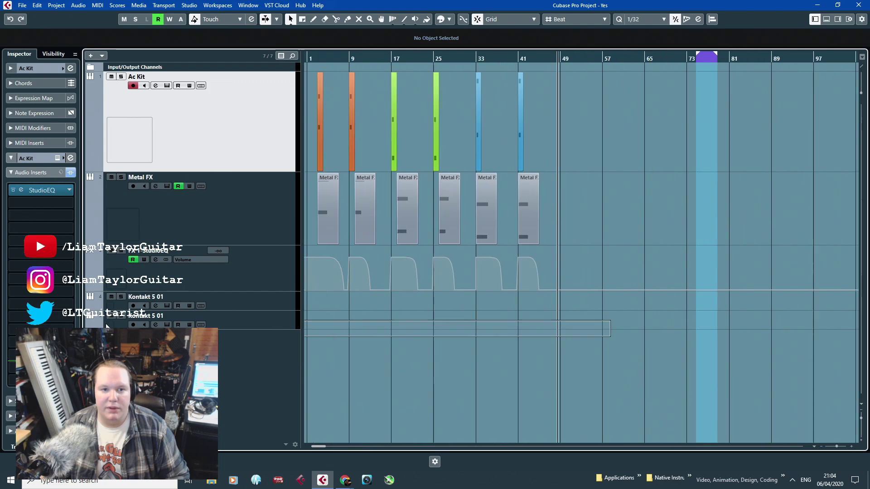
key(g)
click(251, 286)
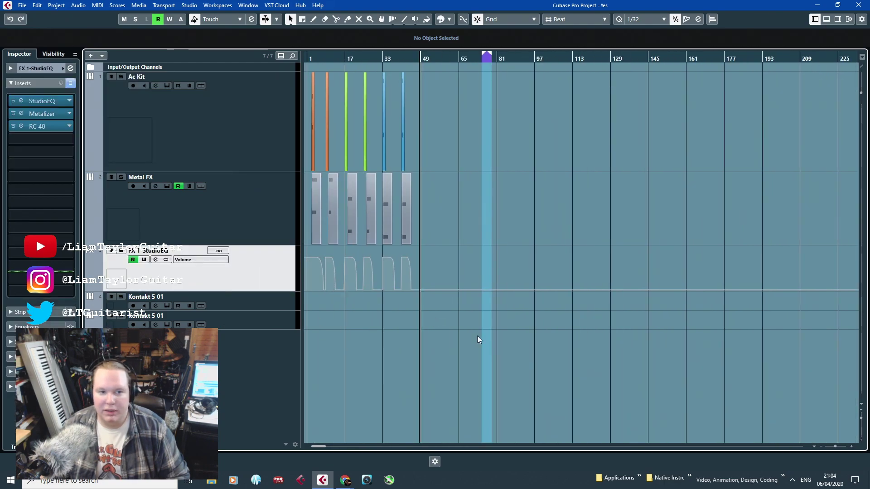
scroll(471, 335, up, 1)
Open the Kontakt 5 instrument of the upper Kontakt 5 01 track and browse its library list.
click(171, 298)
click(10, 68)
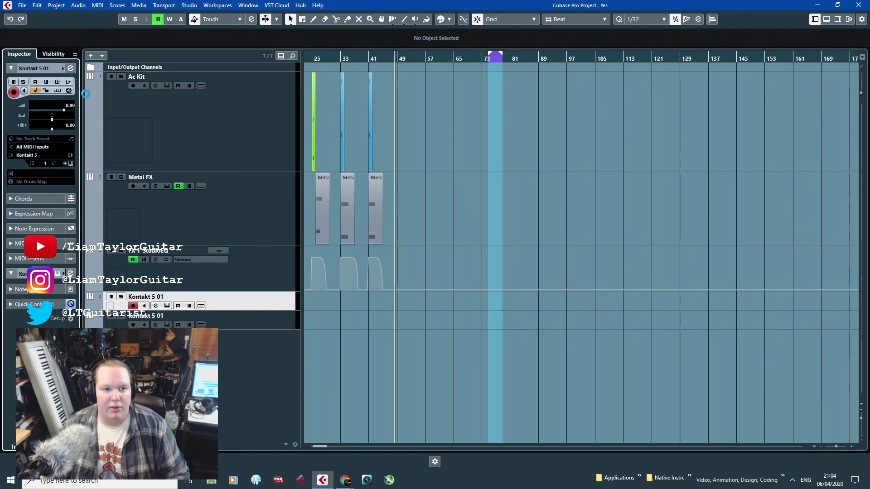
click(71, 163)
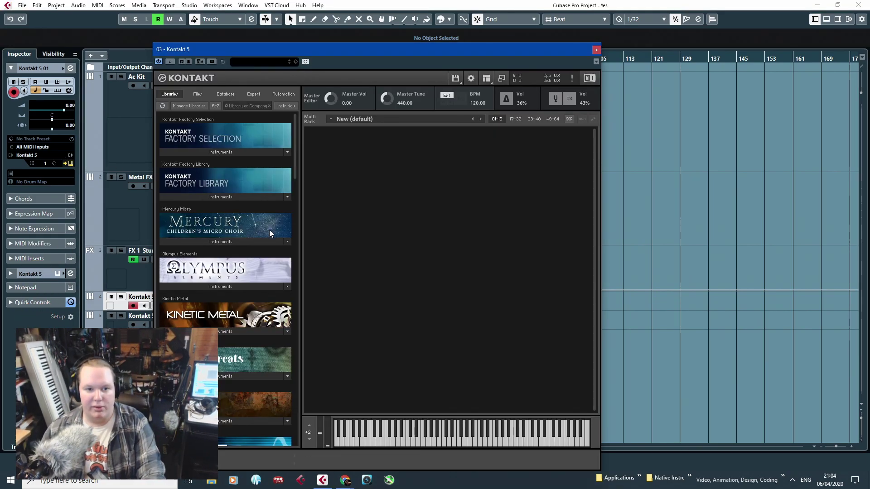
scroll(256, 297, down, 3)
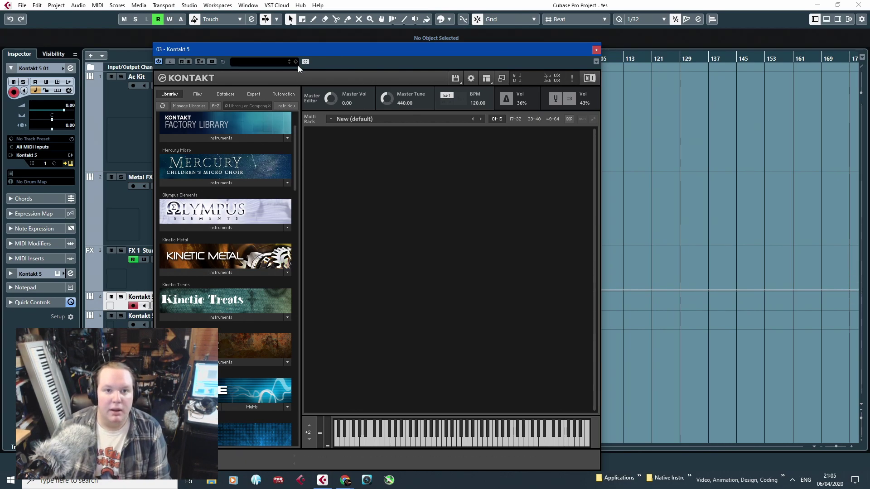
Browse the Evolve R2 instruments to the Tonality and FX folder inside 5 Expanded Content.
drag(299, 52, 355, 17)
drag(351, 92, 355, 146)
click(265, 133)
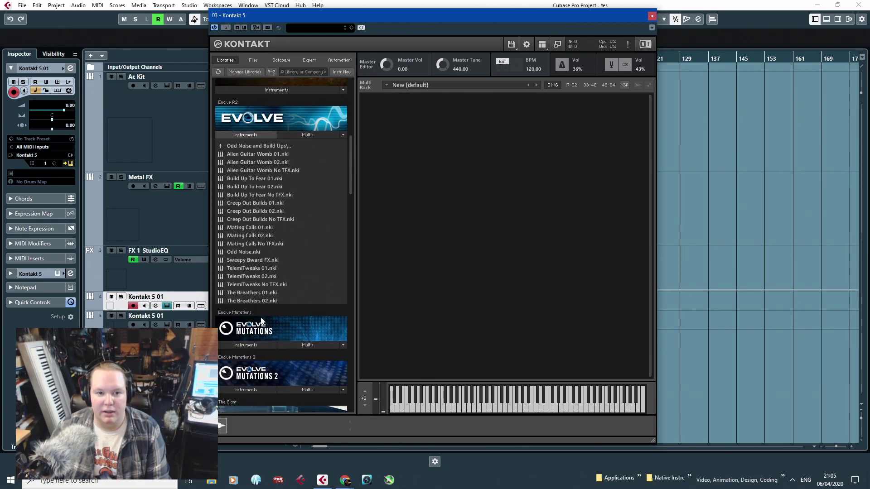
click(249, 146)
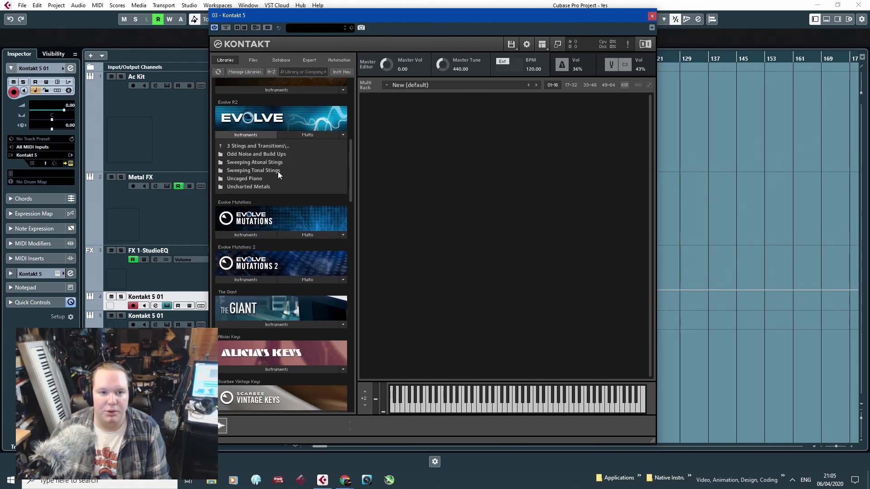
double_click(255, 144)
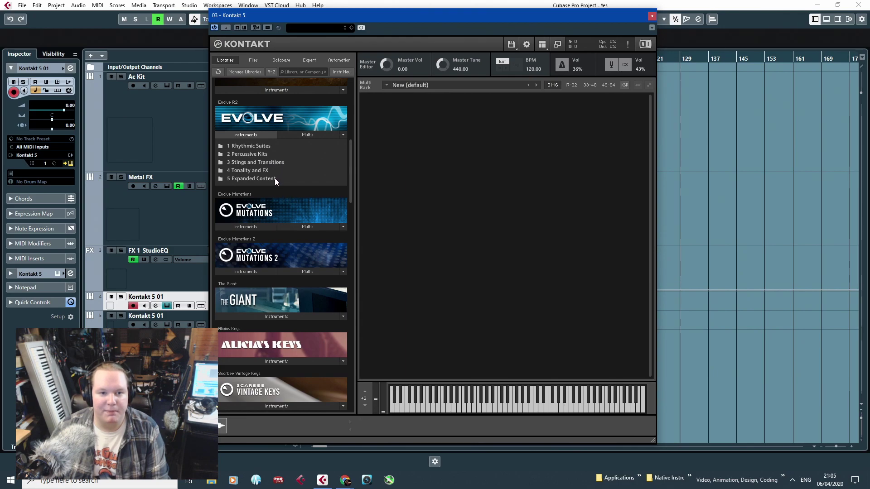
double_click(275, 179)
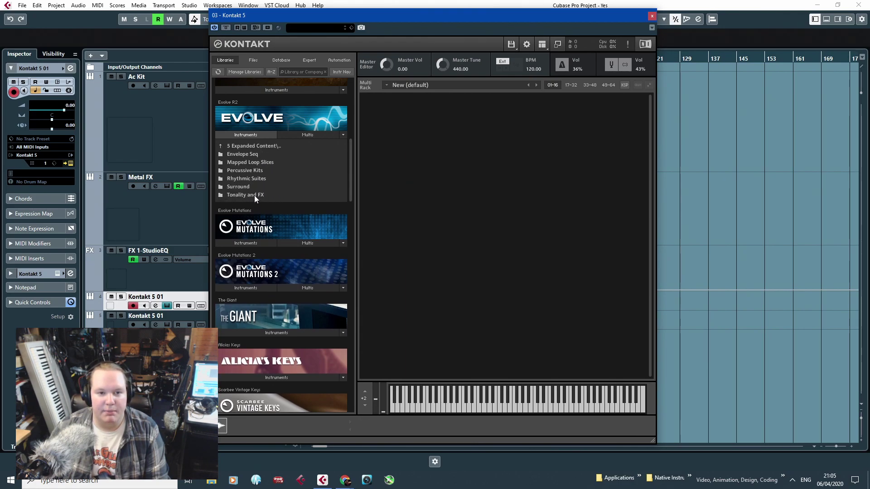
double_click(255, 195)
Try the Analog Disco instrument from the Instruments folder, and remove it from the rack.
double_click(243, 155)
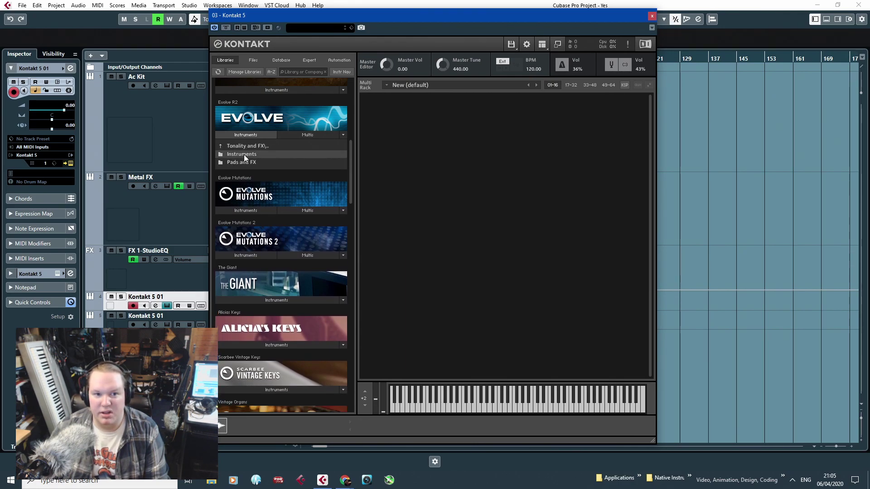
double_click(241, 157)
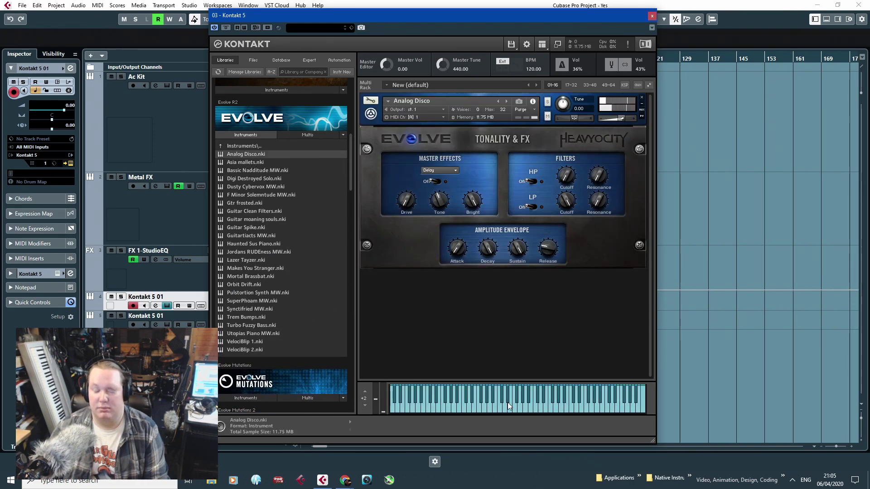
click(642, 97)
Return to the Tonality and FX folder and open its Pads and FX subfolder.
double_click(244, 148)
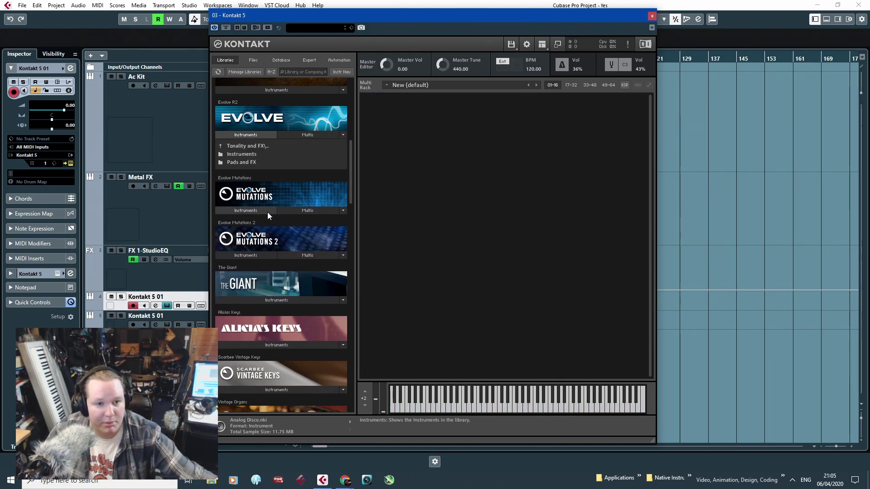
double_click(256, 163)
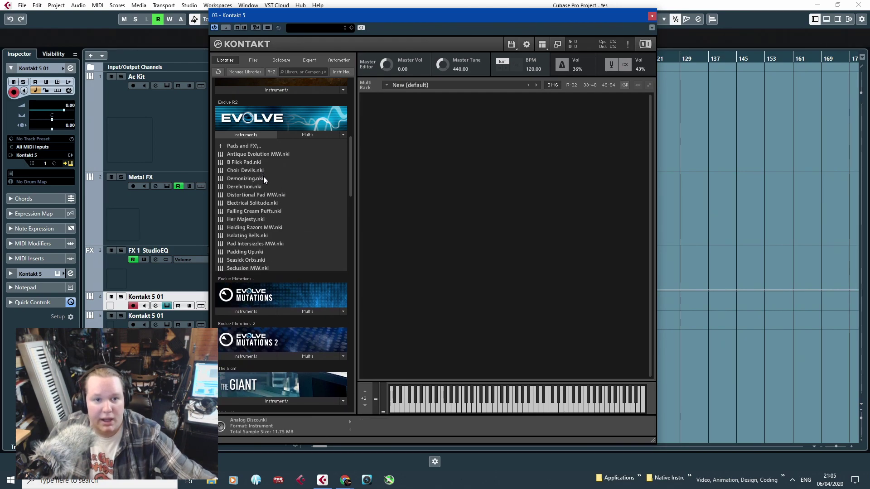
Try the B Flick Pad and Subtlairy instruments one after the other, removing each from the rack.
double_click(257, 161)
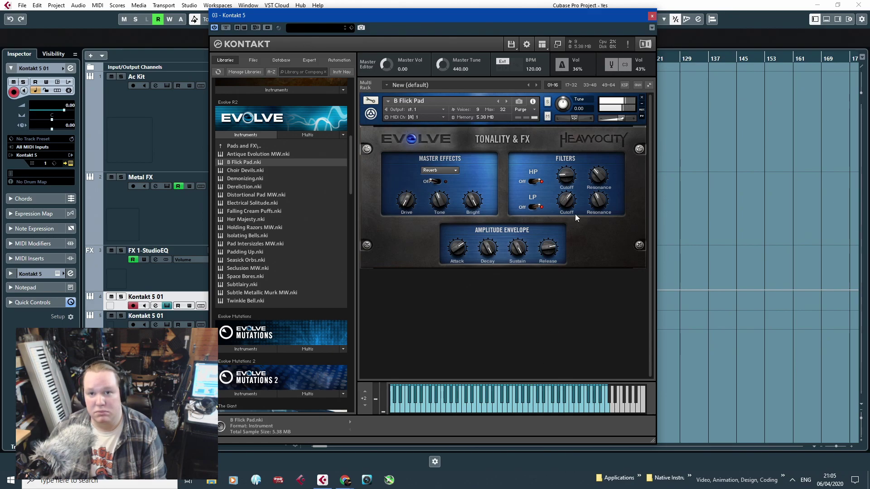
click(641, 98)
double_click(257, 284)
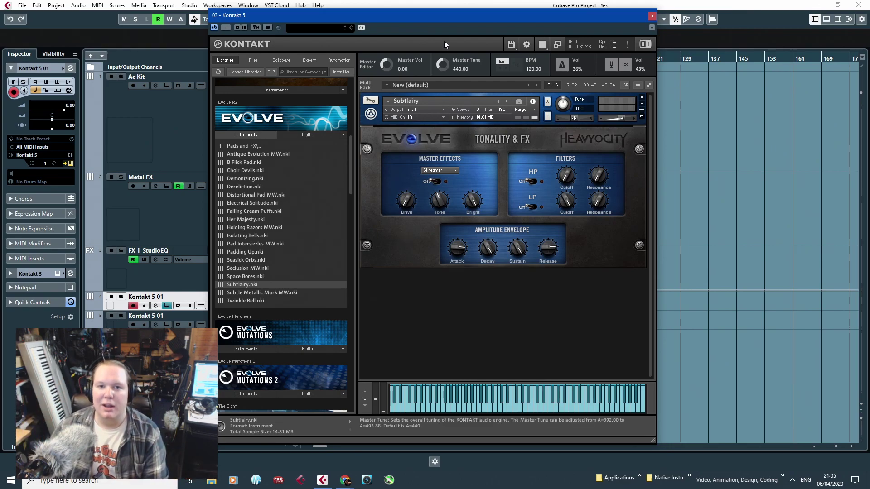
drag(444, 44, 497, 49)
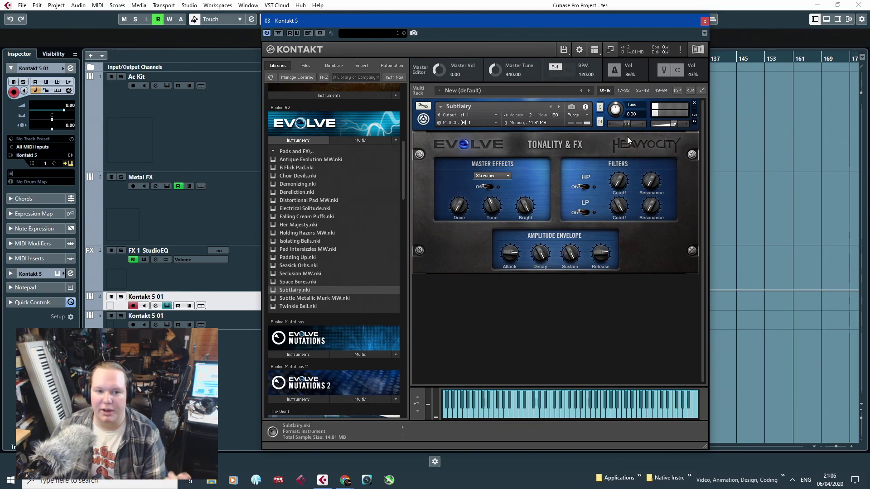
click(694, 103)
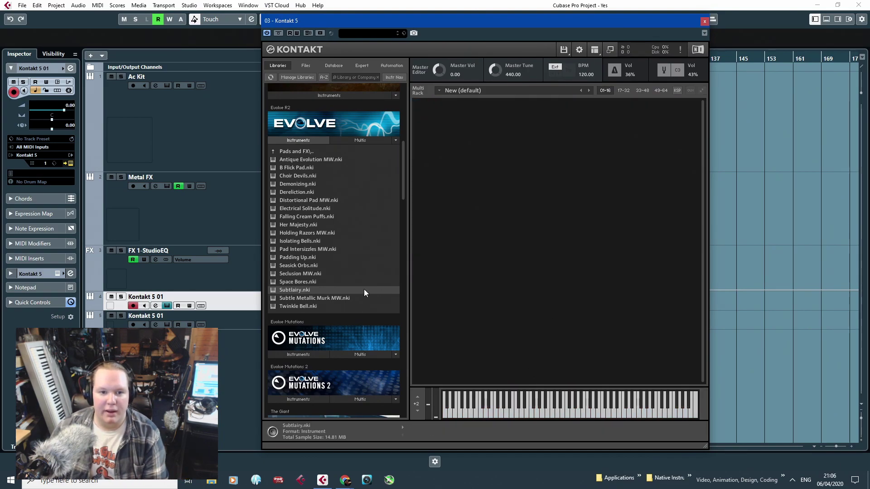
Load the Subtle Metallic Murk MW instrument and expand the track's Kontakt 5 instrument section.
double_click(330, 298)
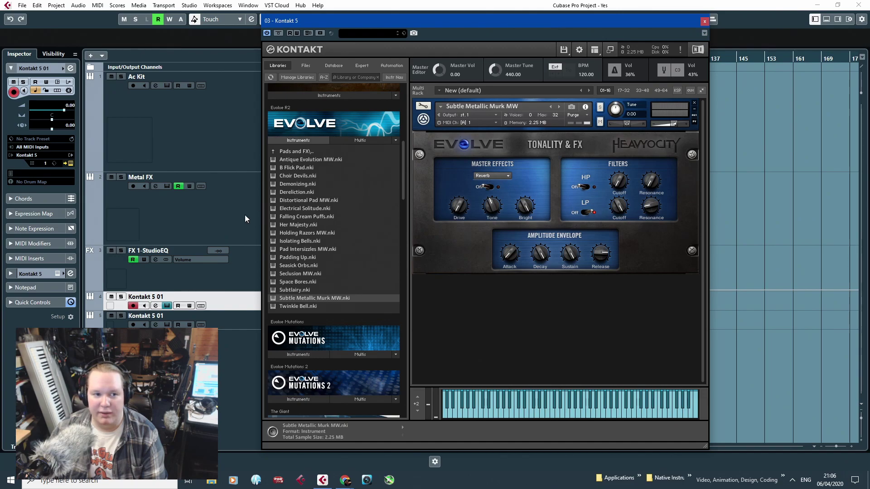
click(541, 414)
click(540, 414)
click(11, 274)
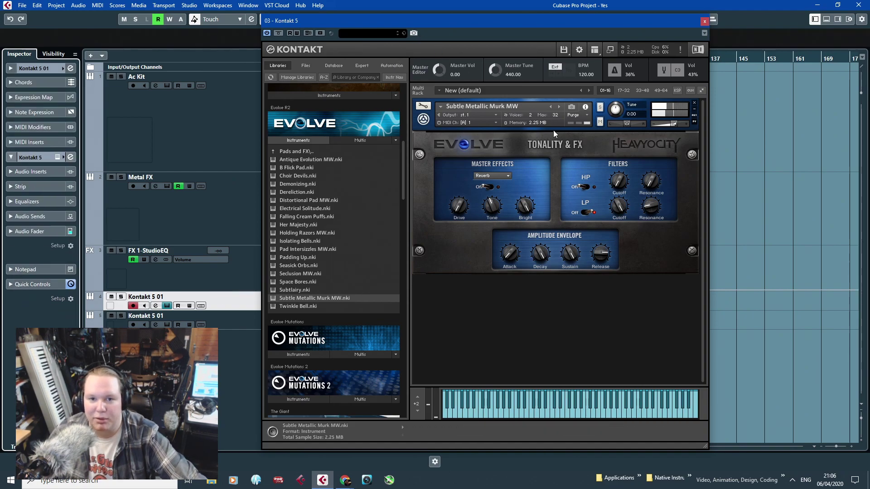
Try a changed envelope, the low-pass filter switched off and the Delay master effect, and reload Subtle Metallic Murk MW.
click(651, 256)
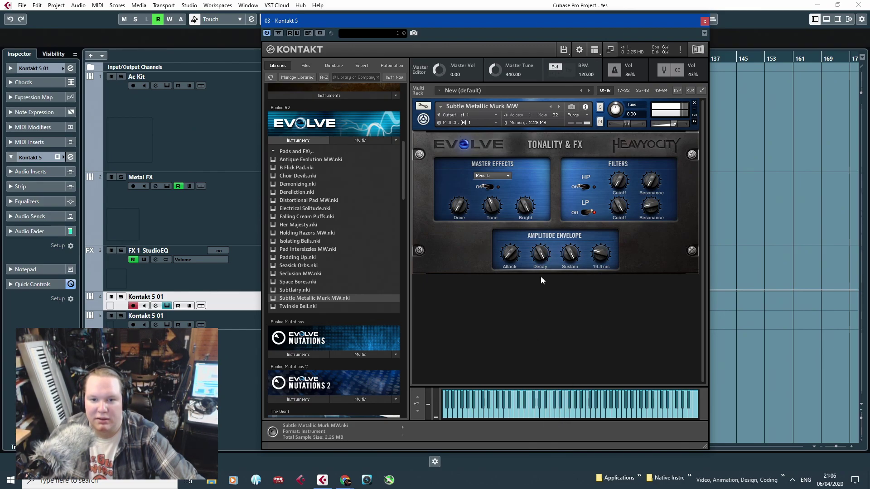
click(549, 404)
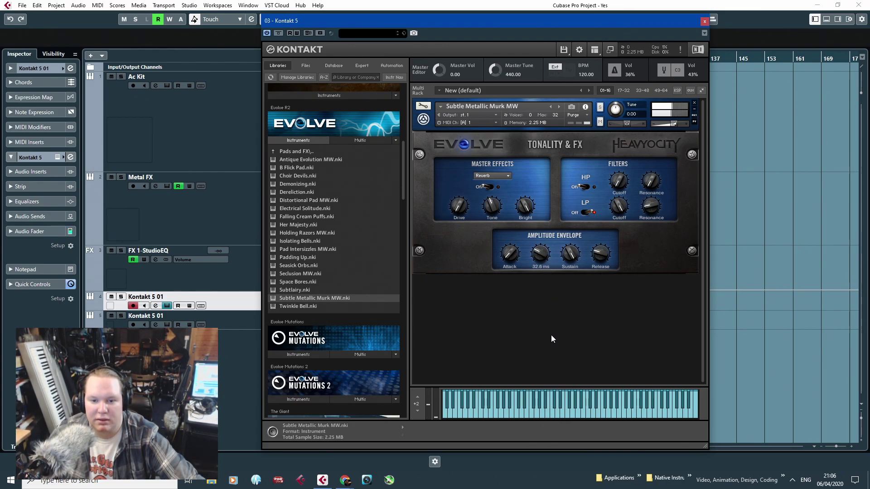
click(534, 405)
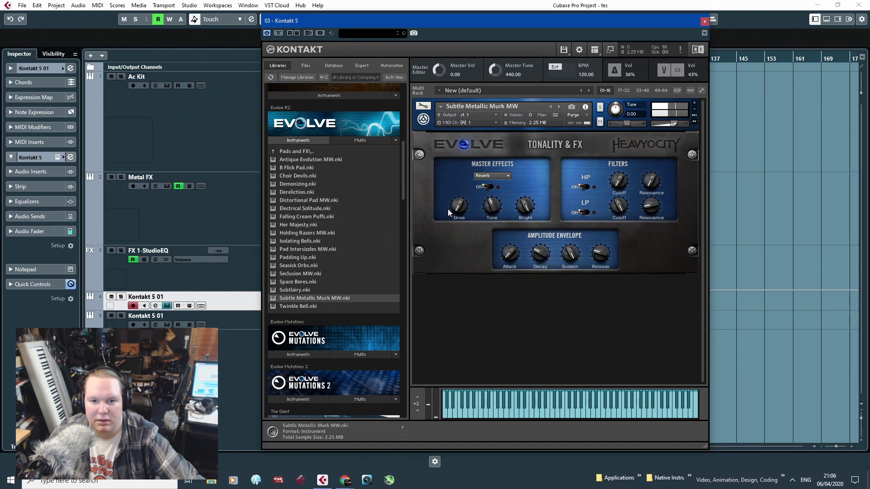
click(504, 175)
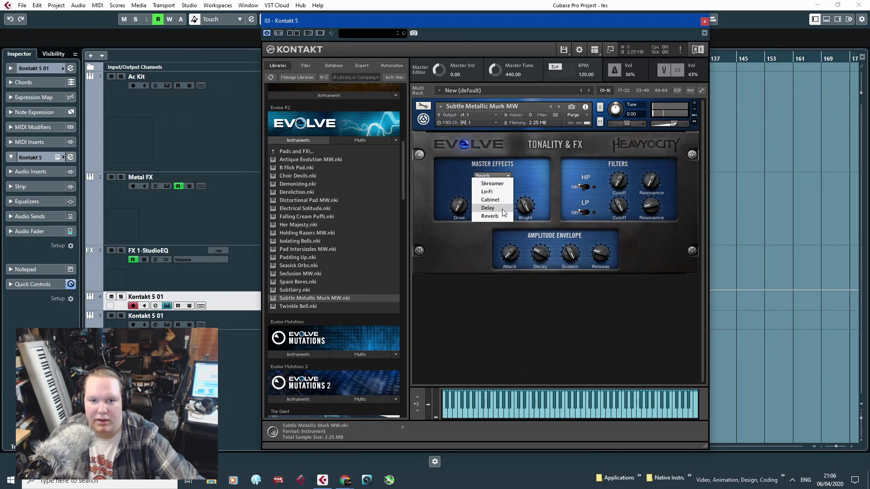
click(496, 198)
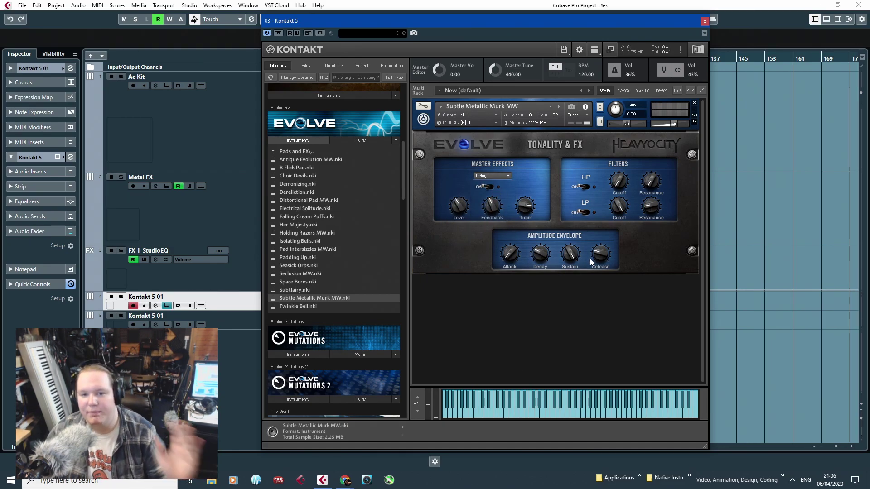
click(559, 106)
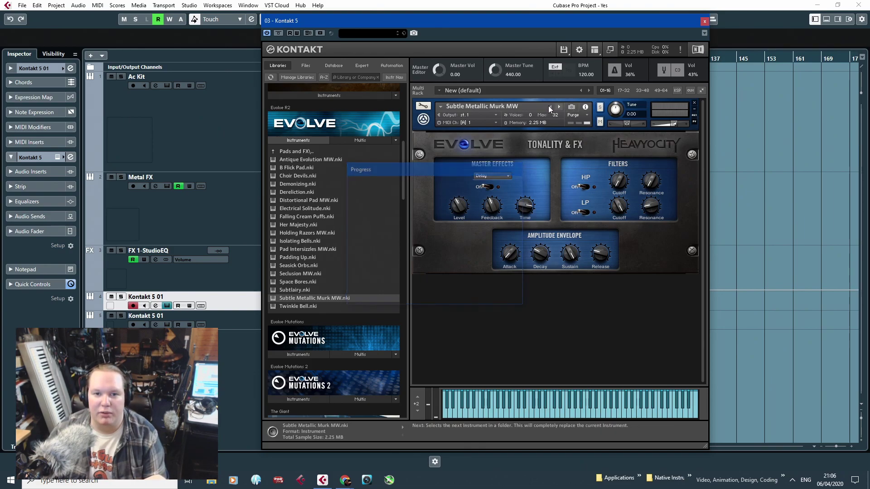
click(550, 108)
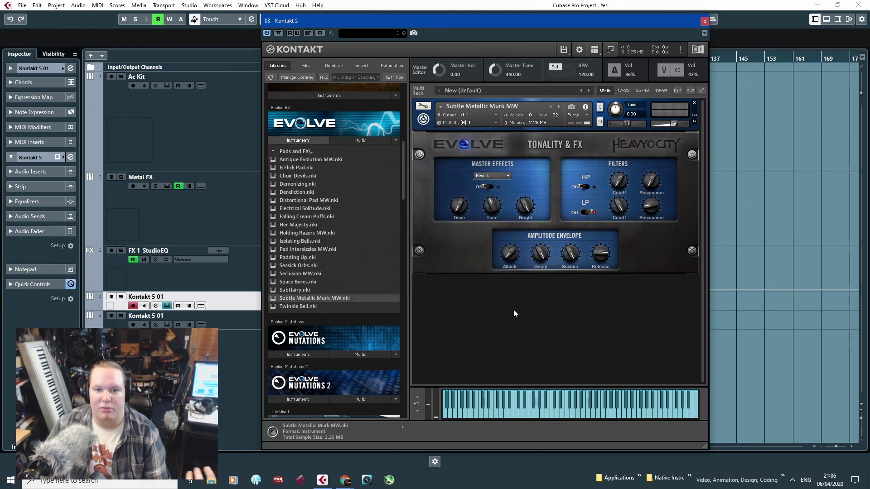
Set the Subtle Metallic Murk MW master effect to Delay and close the Kontakt window.
click(489, 176)
click(496, 198)
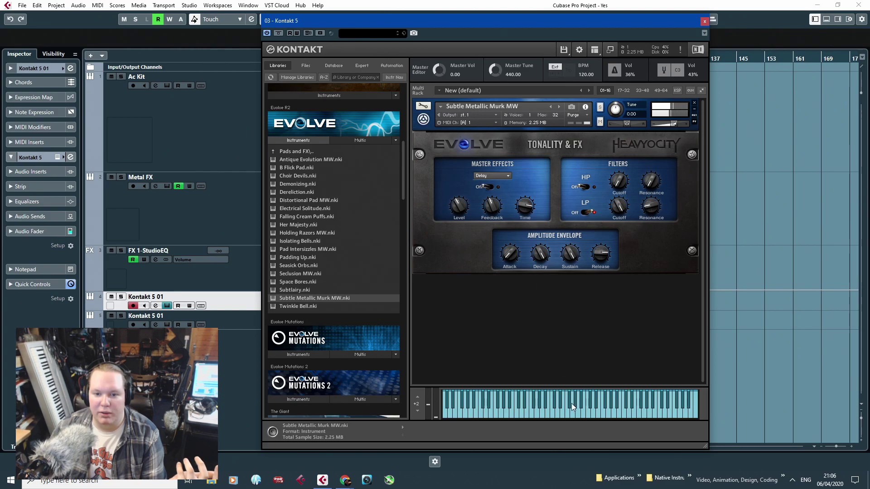
click(705, 22)
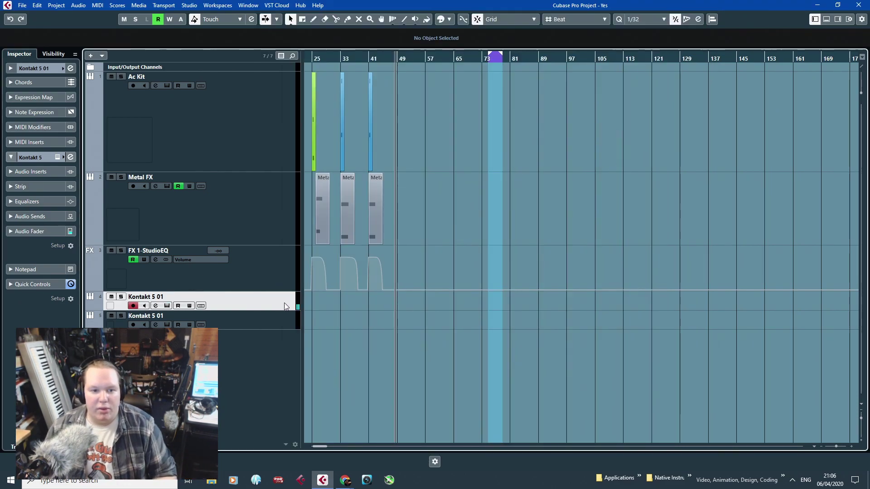
Rename the upper Kontakt 5 01 track to Dongs and increase its track height.
double_click(135, 295)
text(Dong)
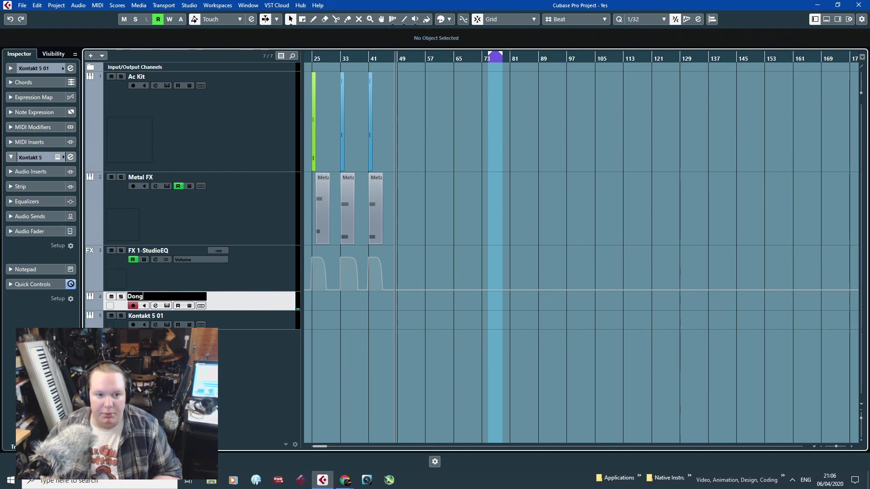
text(s)
key(Return)
click(278, 317)
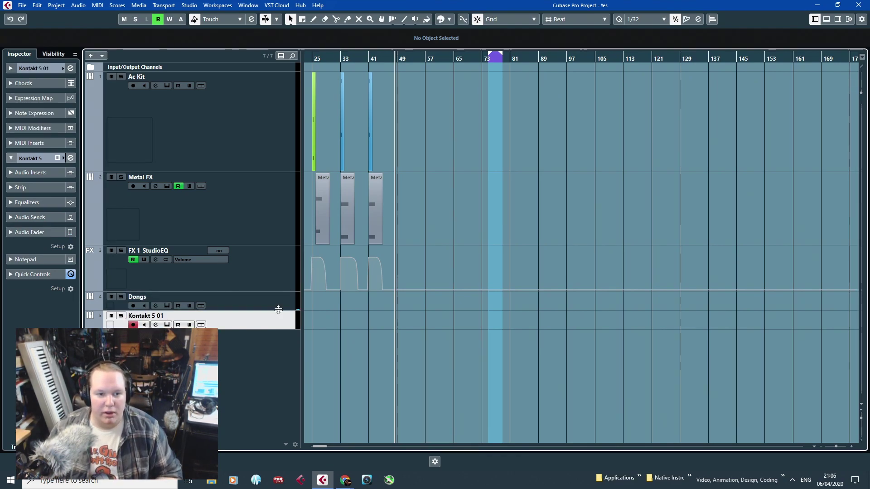
click(281, 306)
drag(281, 310, 296, 365)
Create a two-bar MIDI part on the Dongs track, from bar 75 to bar 77.
scroll(507, 328, up, 6)
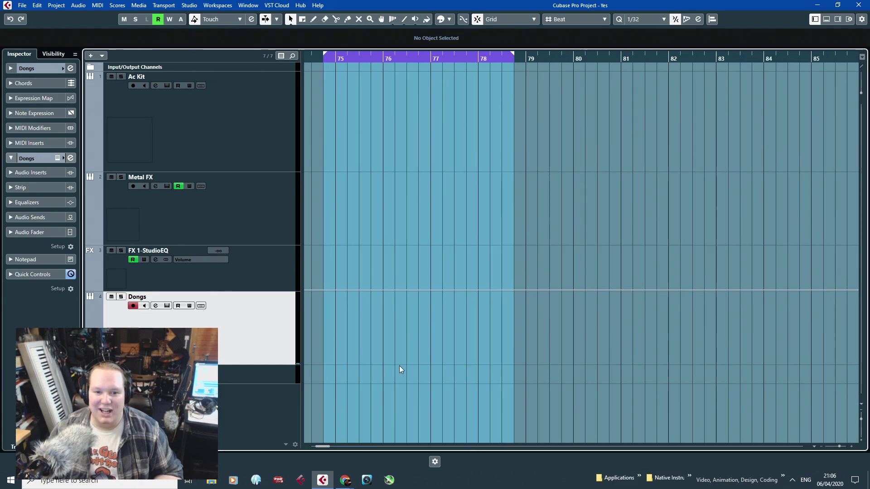
scroll(408, 365, left, 4)
double_click(451, 333)
drag(451, 330, 468, 335)
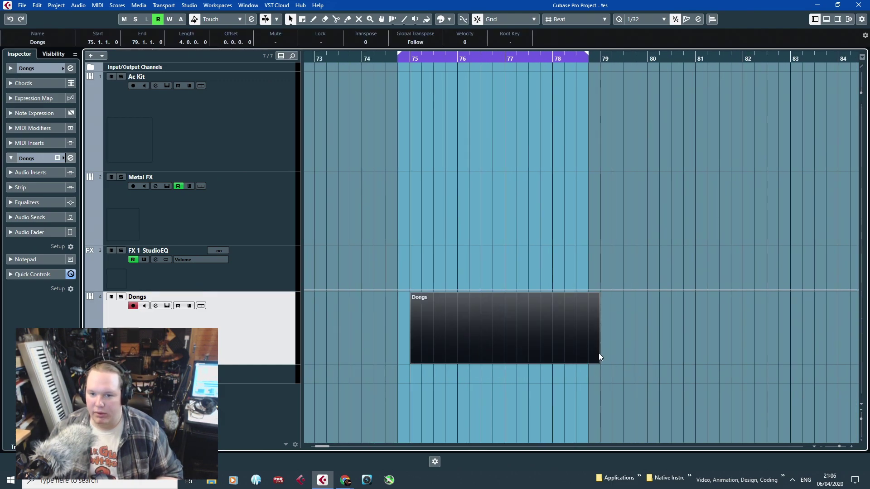
drag(598, 362, 507, 361)
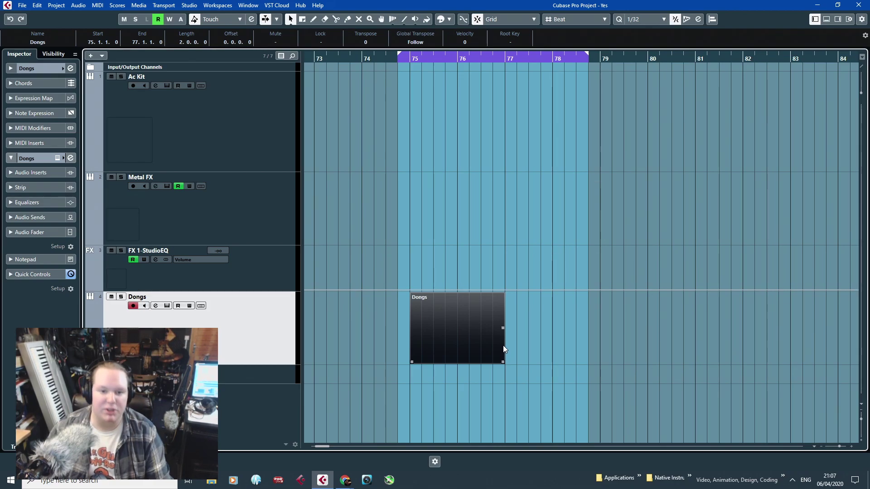
Open the Dongs part for note editing and place a D#3 note at the start of bar 75.
double_click(501, 345)
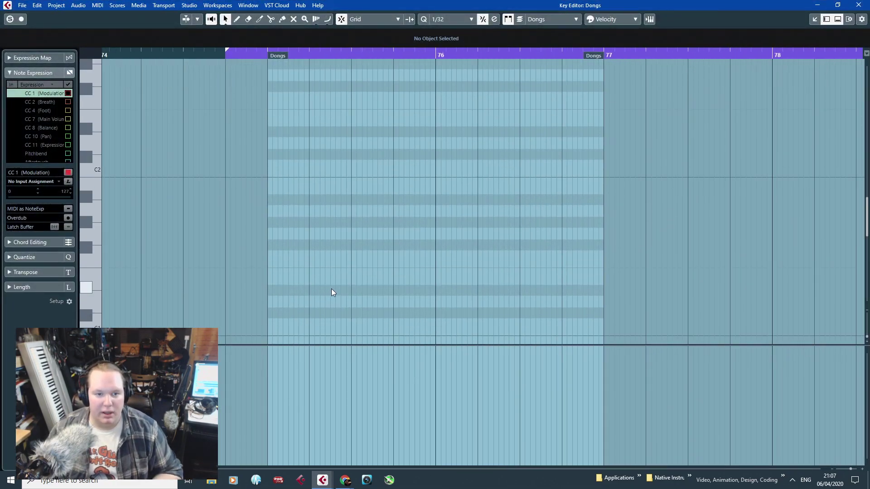
scroll(331, 292, up, 3)
drag(201, 221, 450, 222)
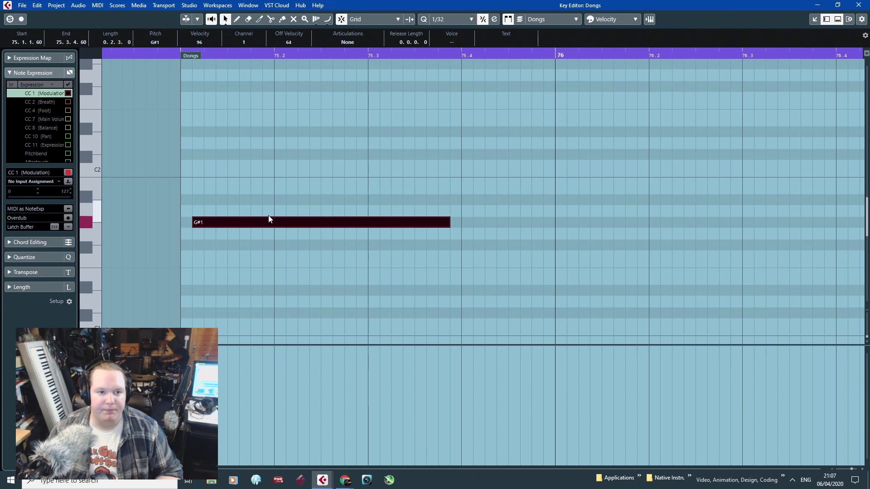
drag(269, 216, 254, 93)
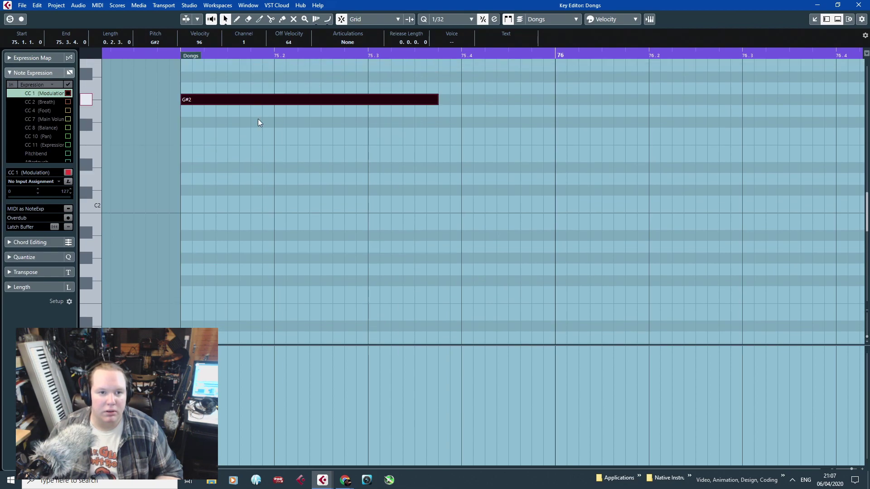
scroll(241, 198, up, 3)
drag(222, 214, 225, 123)
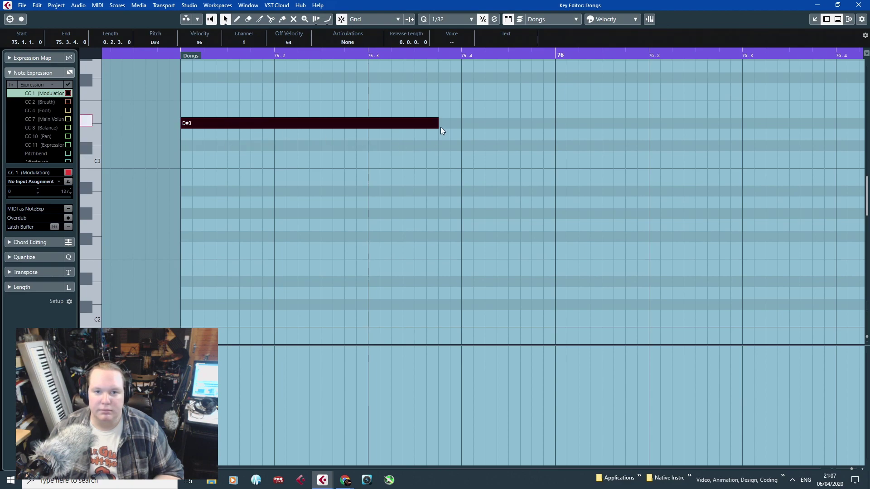
Shorten the D#3 note to a length of 0.0.2.60 and play the part back.
drag(438, 124, 380, 124)
click(169, 54)
key(space)
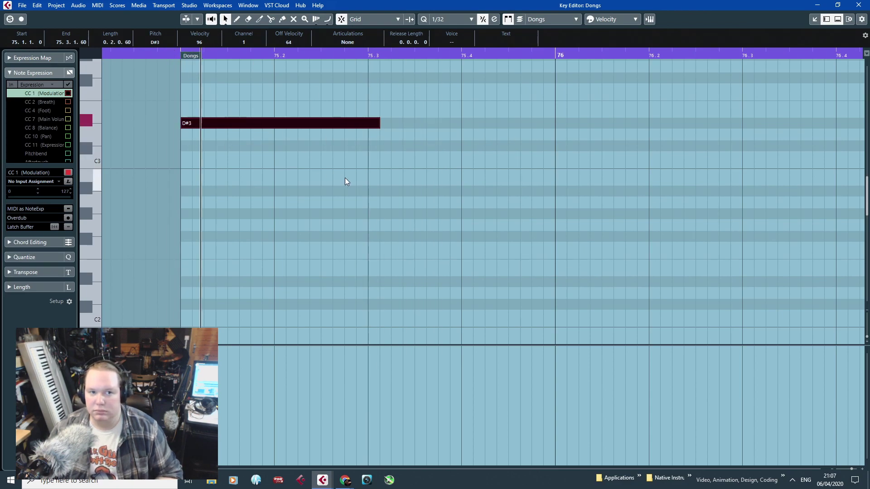
scroll(365, 244, down, 3)
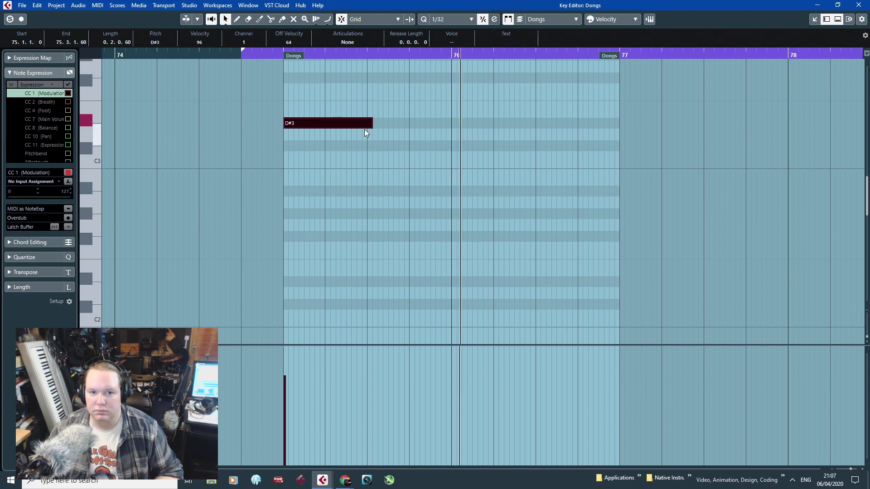
drag(371, 123, 254, 94)
key(space)
Duplicate the D#3 note so the copy starts directly after it at 75.1.3.60.
scroll(310, 119, up, 1)
key(ctrl+d)
drag(330, 125, 289, 285)
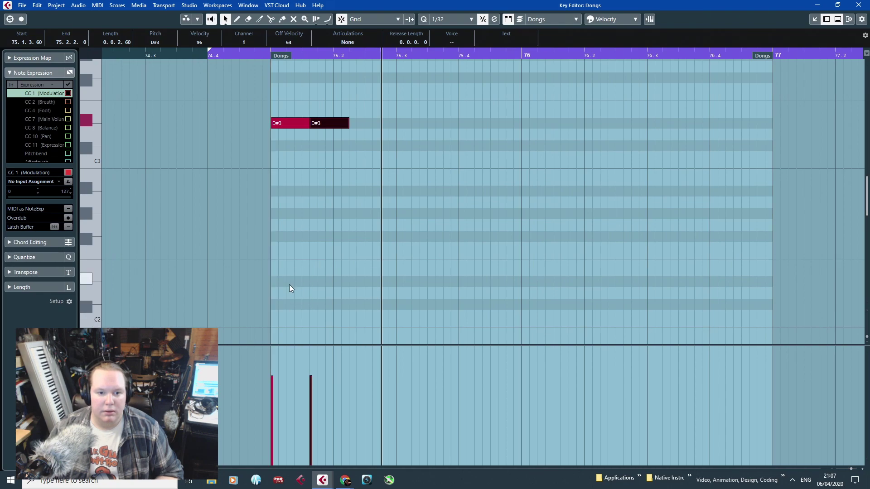
Move the duplicated D#3 note down to D#2 at the start of bar 75 and play the part back.
click(279, 218)
drag(257, 55, 235, 86)
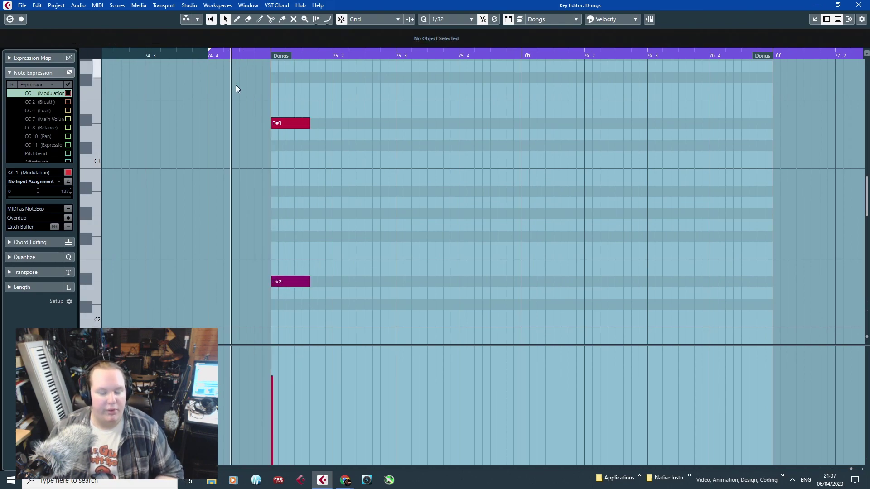
key(space)
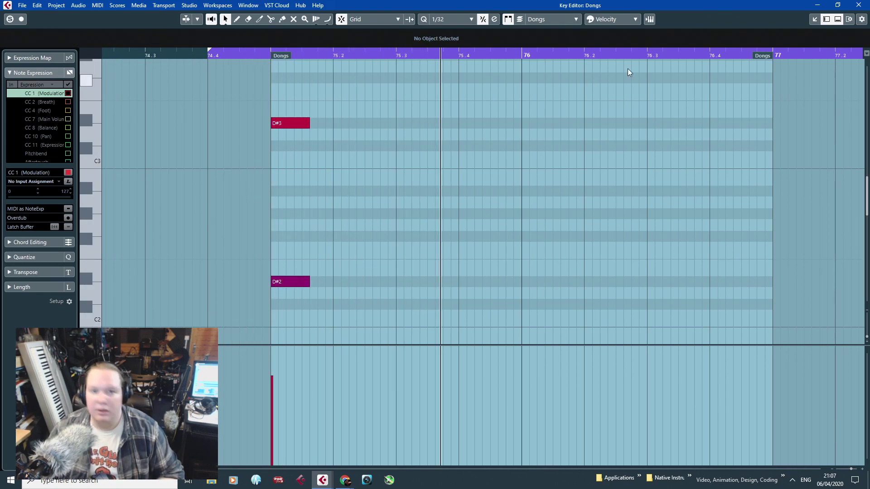
click(856, 4)
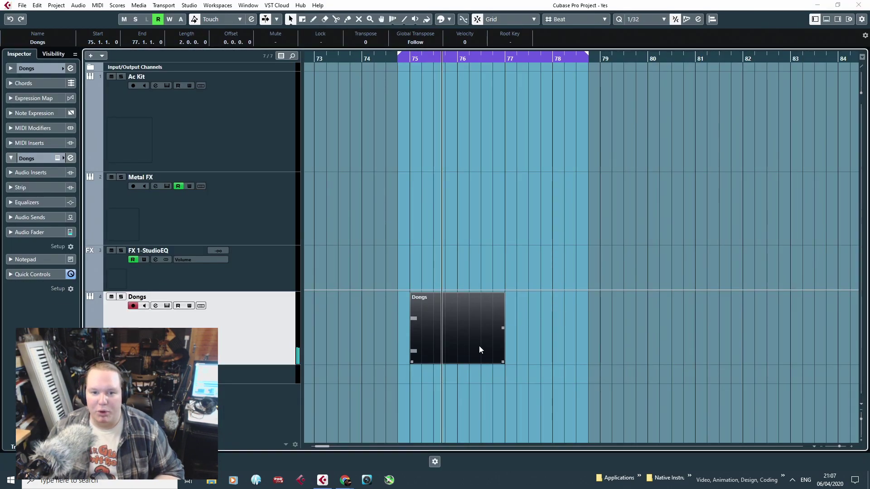
Shorten the Dongs part to one bar, ending at bar 76, and place a copy of it at bar 77.
scroll(479, 346, up, 2)
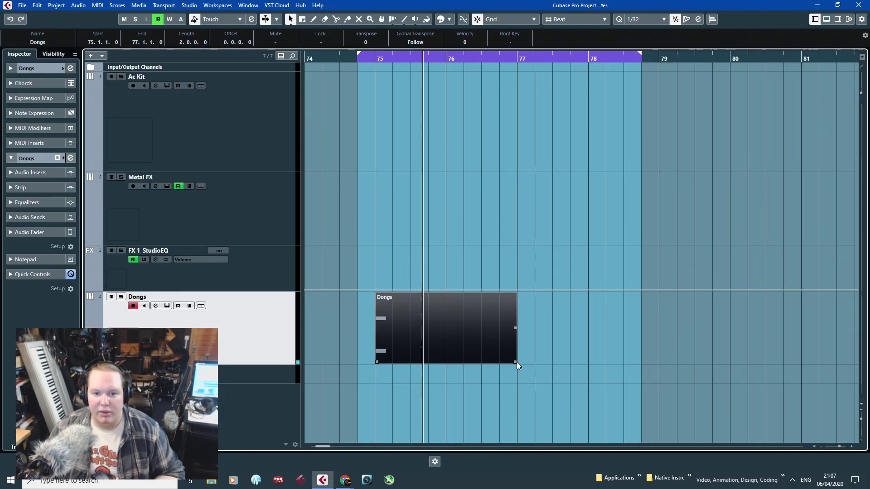
drag(516, 363, 540, 338)
key(ctrl+d)
Transpose both notes in the bar 77 Dongs part down to C#3 and C#2.
double_click(540, 339)
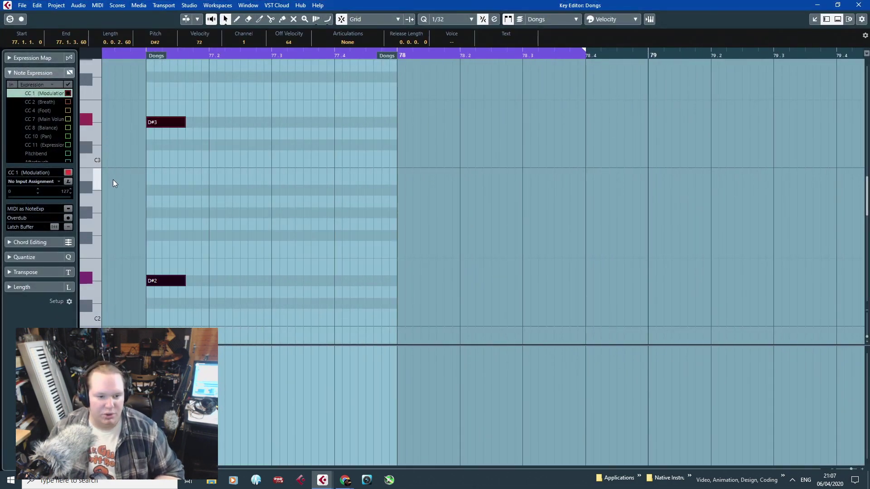
scroll(112, 179, up, 2)
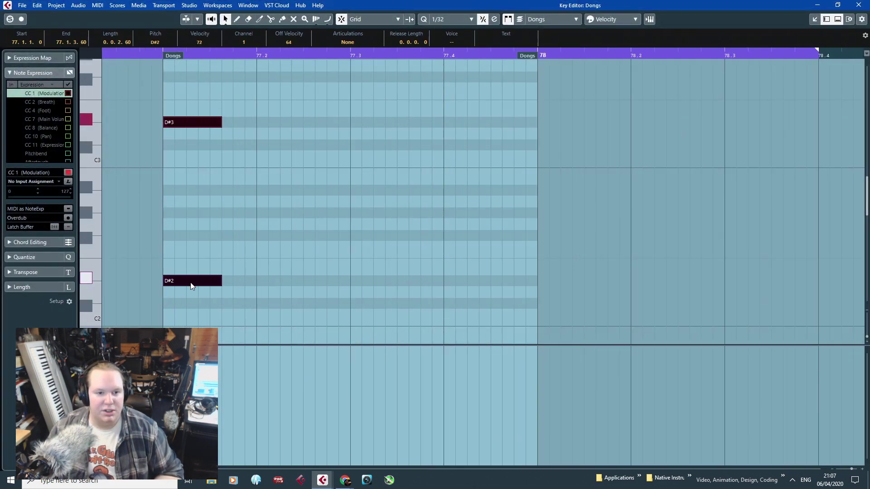
drag(191, 285, 194, 306)
click(859, 5)
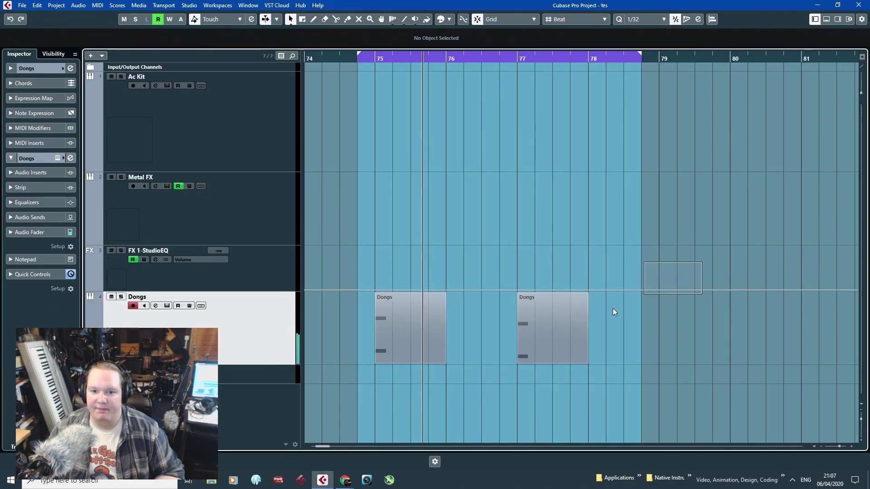
Duplicate the bar 77 Dongs part and place the copy at bar 79.
click(574, 328)
key(ctrl+d)
drag(599, 332, 671, 335)
Transpose both notes in the bar 79 Dongs part up to A#3 and A#2.
double_click(670, 336)
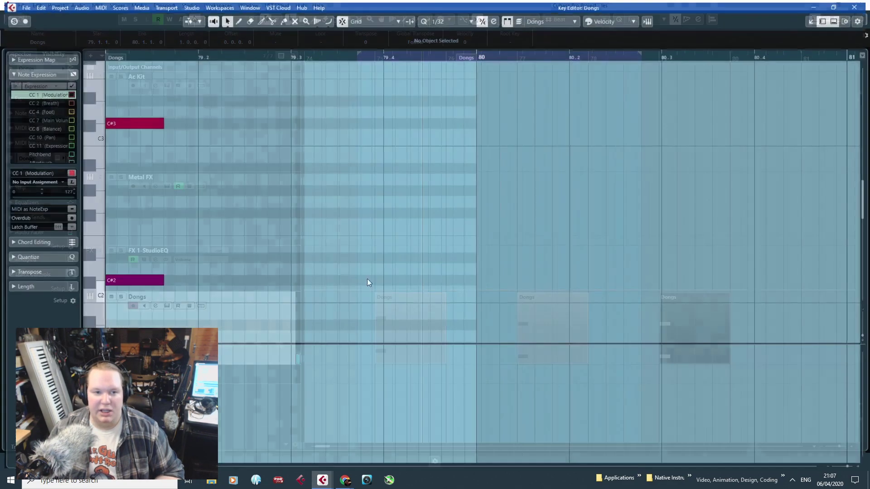
drag(287, 311, 48, 105)
scroll(384, 200, up, 3)
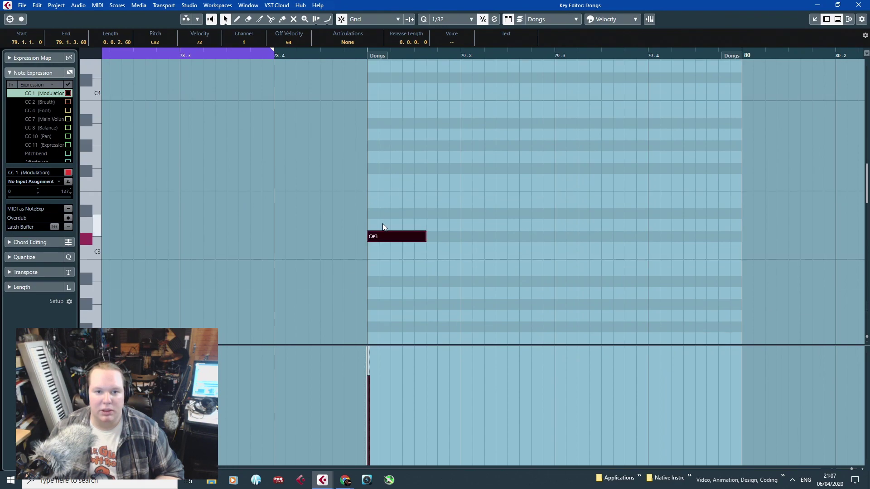
drag(383, 236, 392, 127)
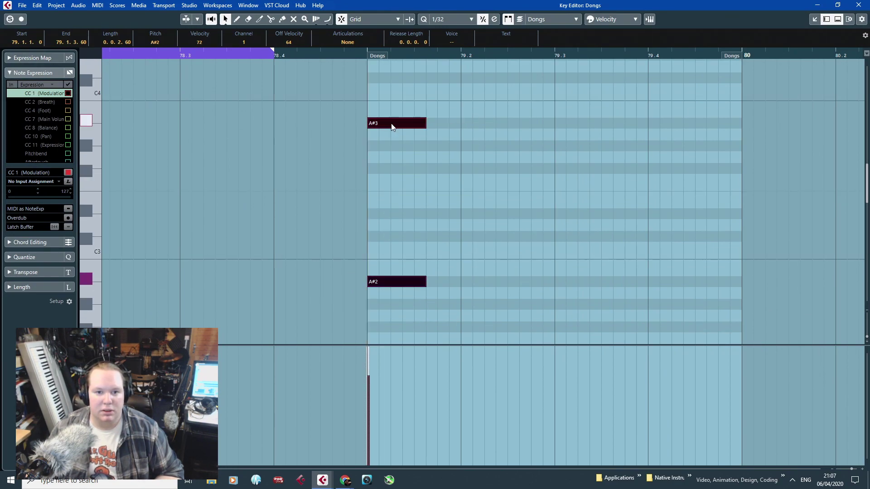
click(541, 240)
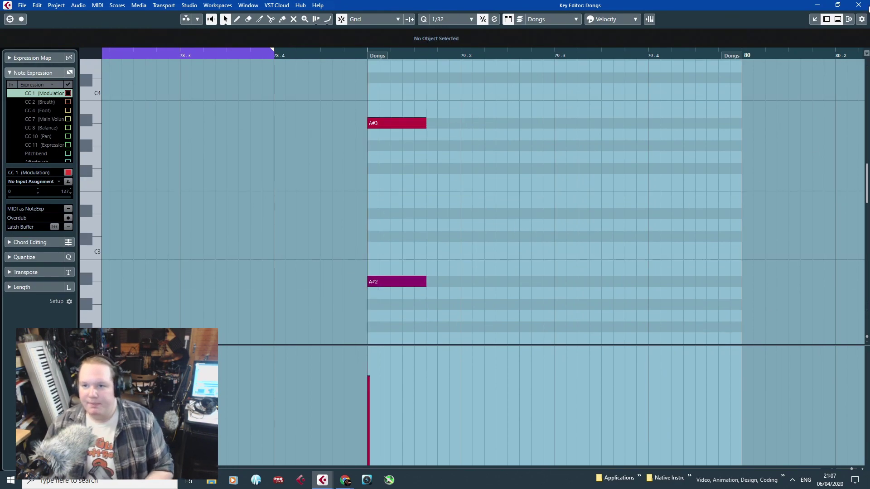
Raise the velocities of the A#3 and A#2 notes, with A#2 at 85, and trim the A#2 start to 79.1.1.1.
scroll(369, 253, up, 5)
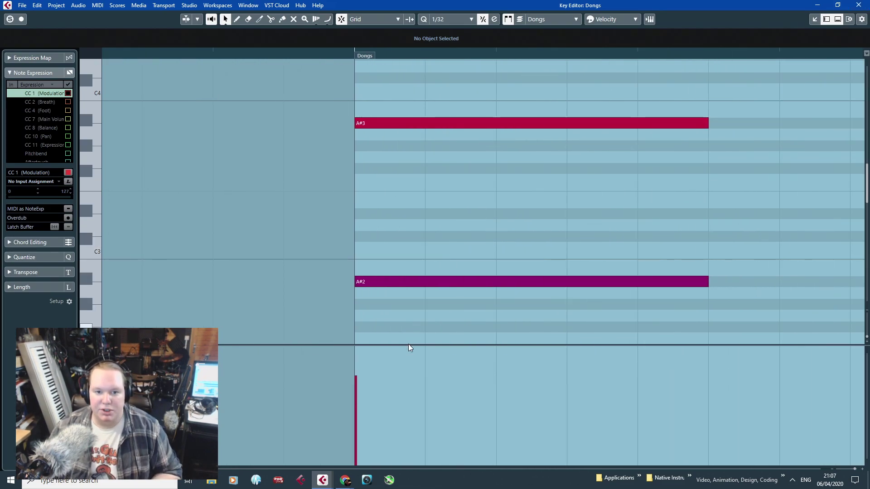
click(362, 368)
key(ctrl+z)
click(358, 282)
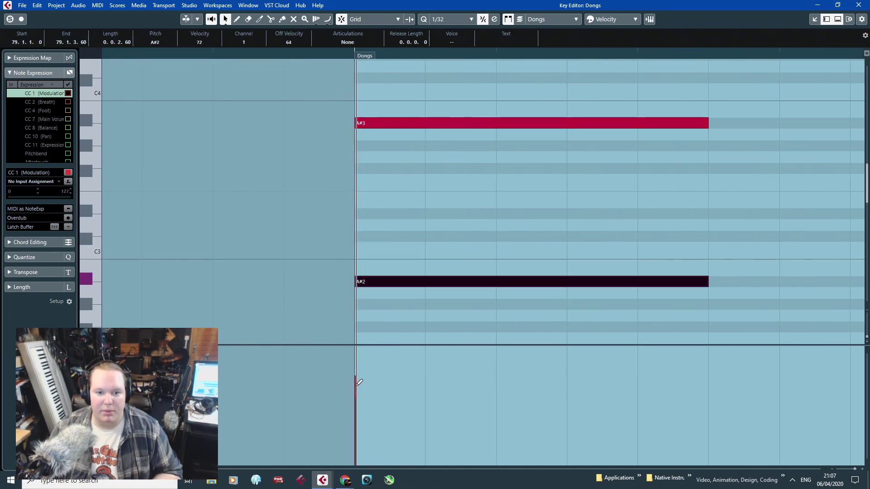
click(364, 124)
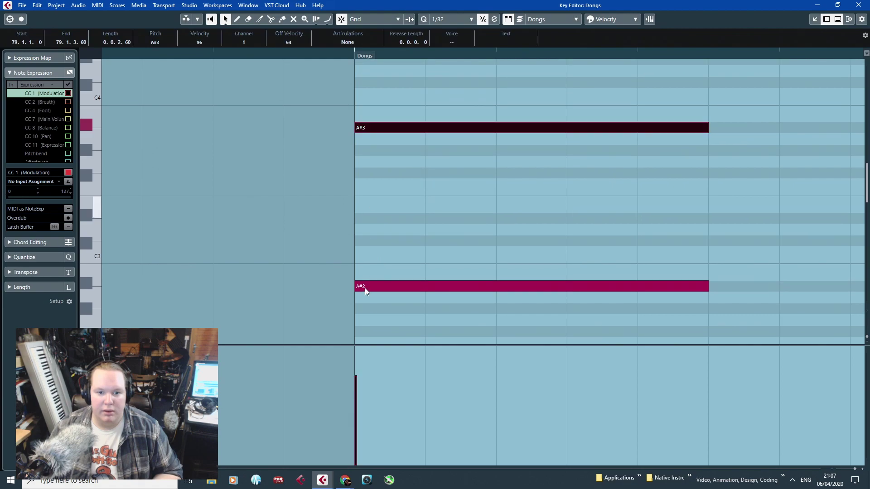
click(356, 366)
click(398, 260)
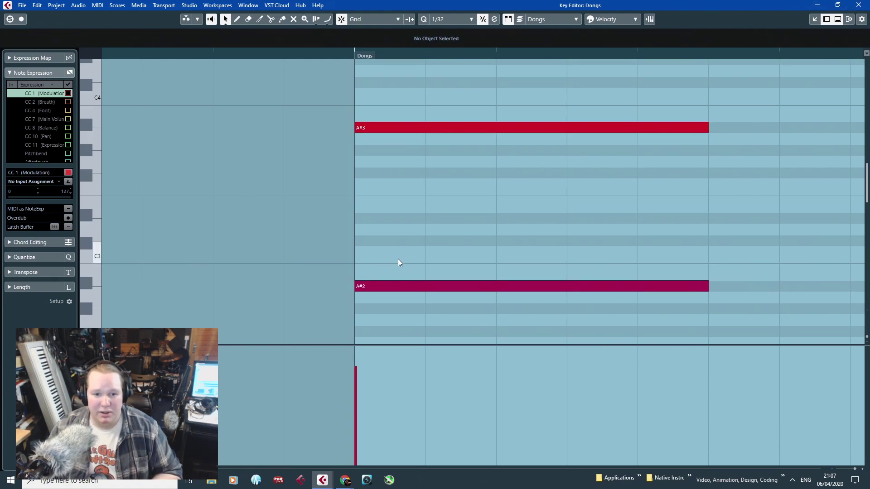
click(355, 289)
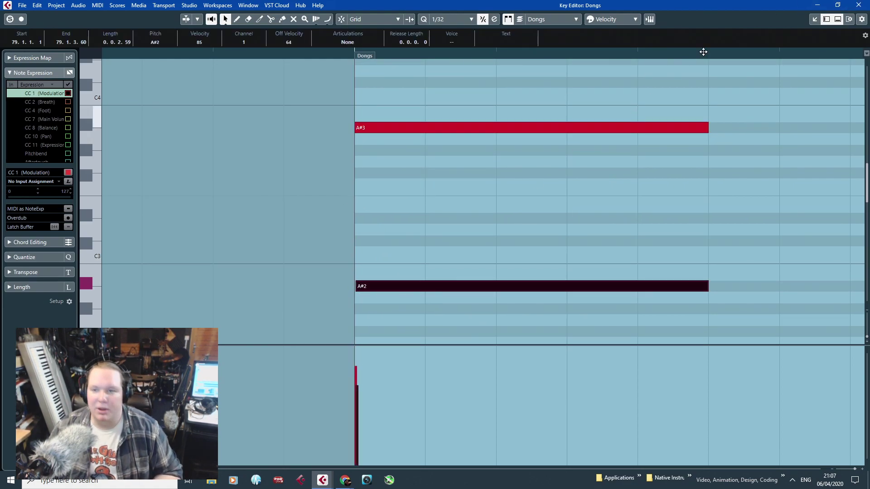
click(859, 5)
Open the bar 77 Dongs part and trim the start of the C#3 note to 77.1.1.1.
double_click(372, 329)
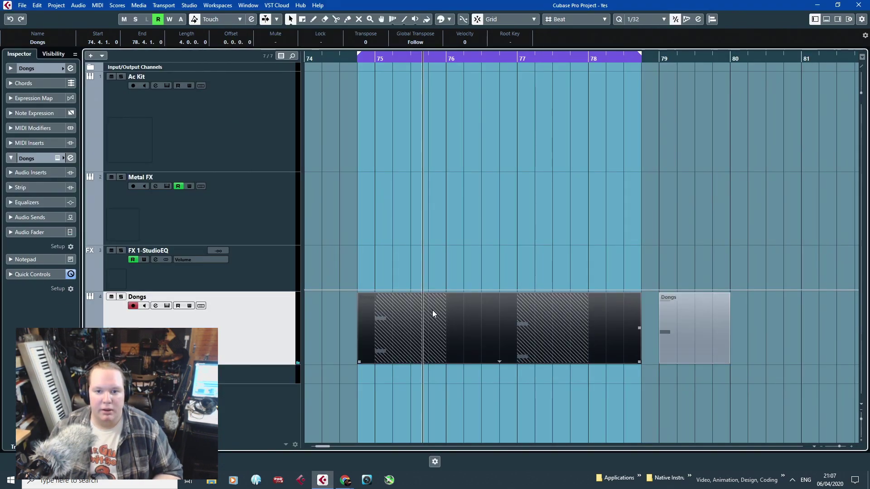
key(ctrl+z)
double_click(526, 322)
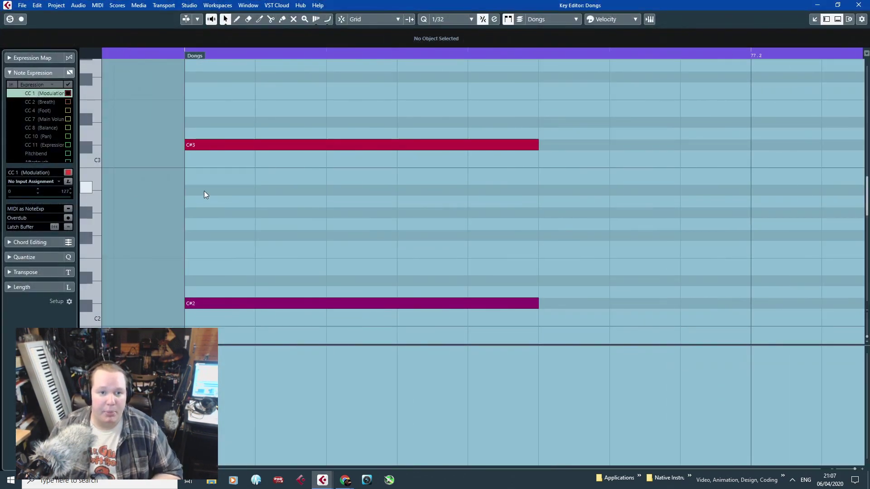
click(187, 145)
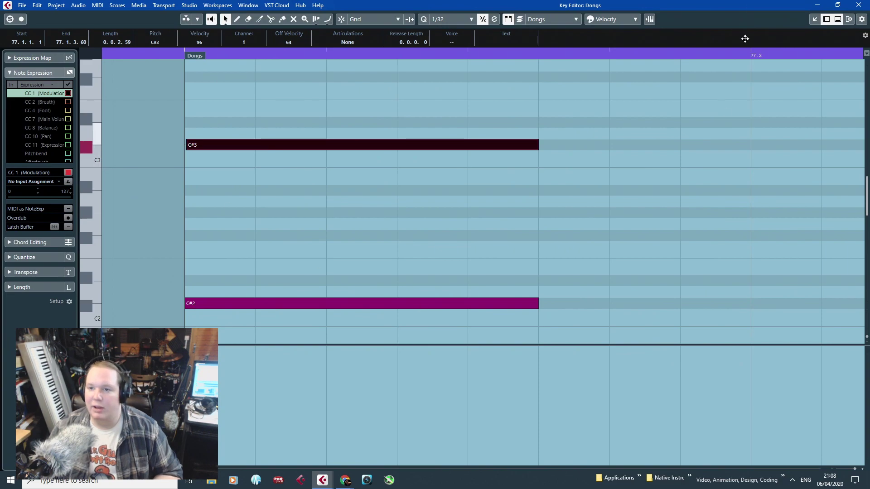
click(859, 5)
In the bar 75 Dongs part, trim the D#2 note's start to 75.1.1.1 and raise the D#3 note's velocity.
double_click(390, 338)
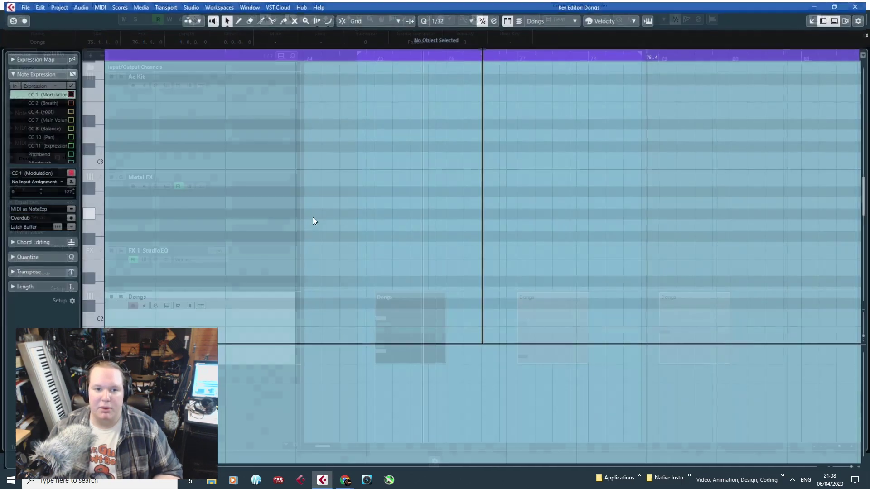
scroll(248, 283, down, 3)
scroll(161, 283, up, 6)
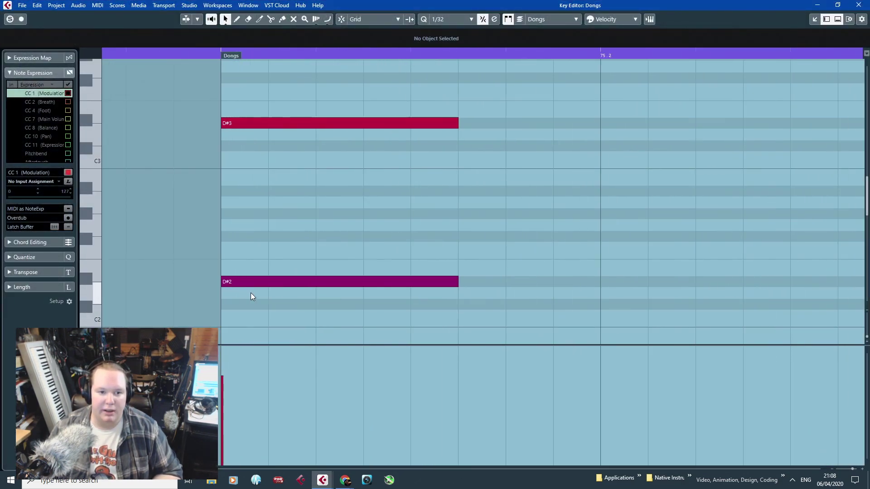
drag(227, 285, 226, 284)
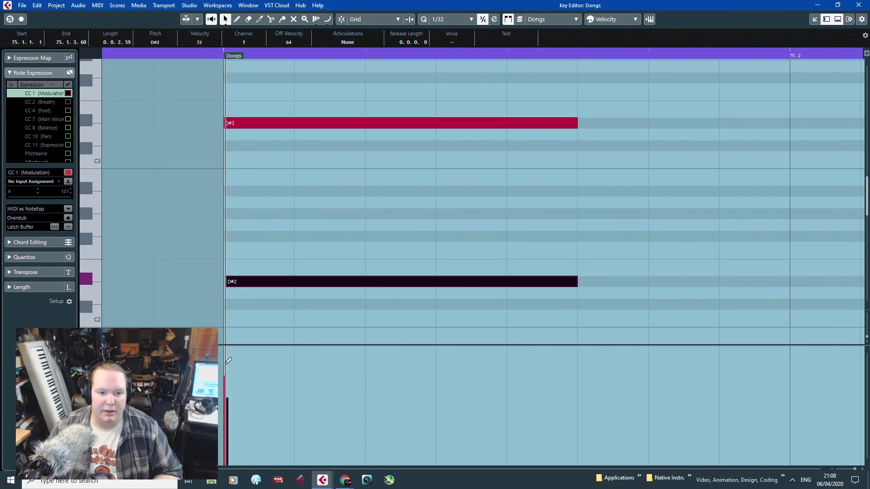
click(225, 367)
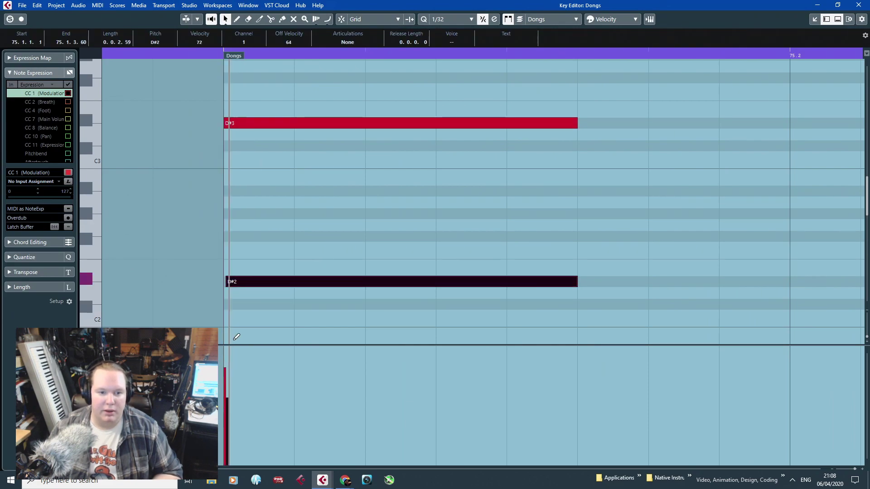
click(272, 313)
click(857, 4)
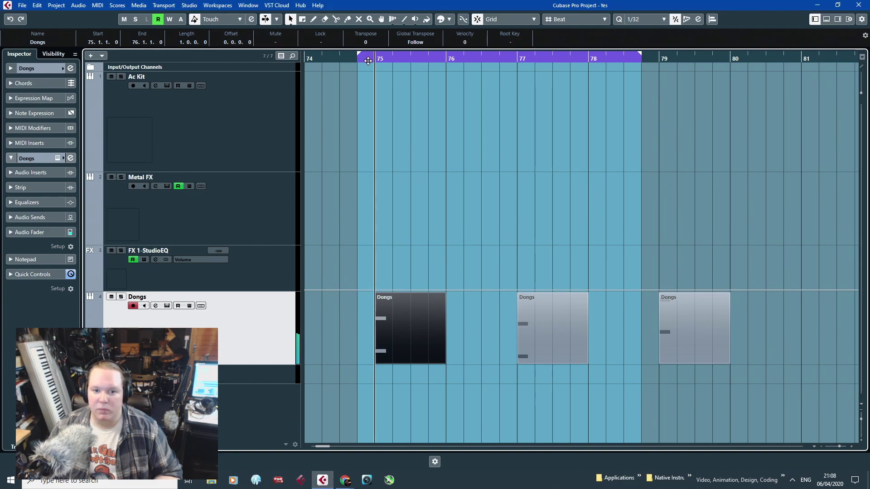
Play back the arranged Dongs parts from bar 75 in the project.
key(space)
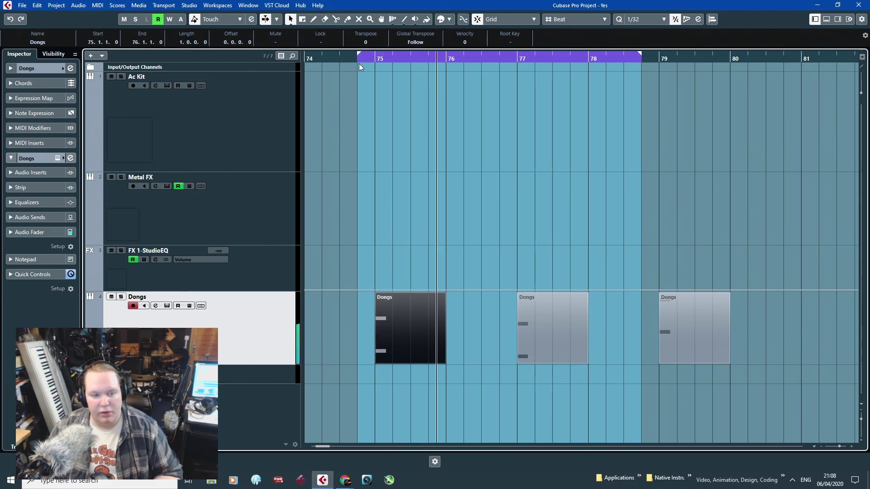
click(464, 144)
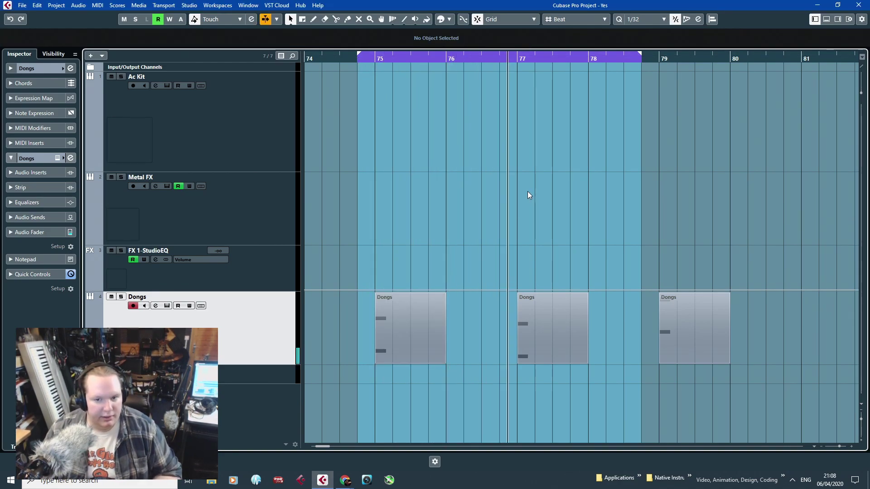
key(space)
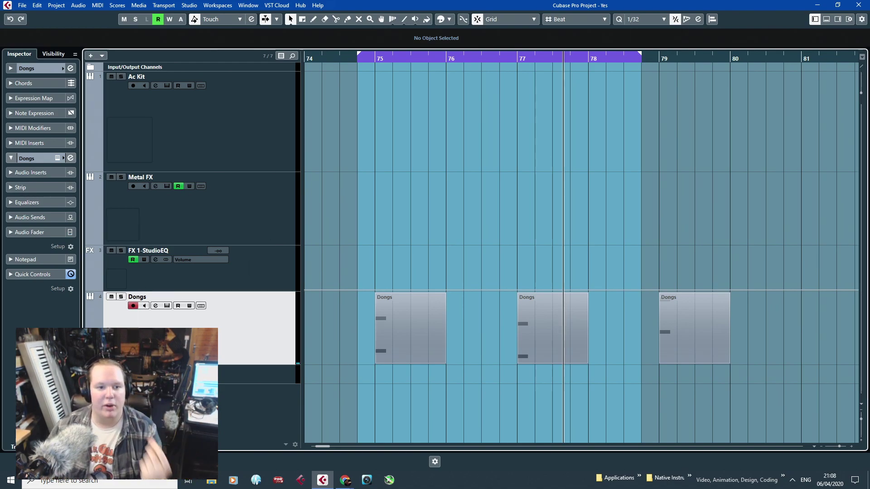
Enlarge the Kontakt 5 track below Dongs and open its instrument window.
click(224, 379)
drag(226, 383, 227, 428)
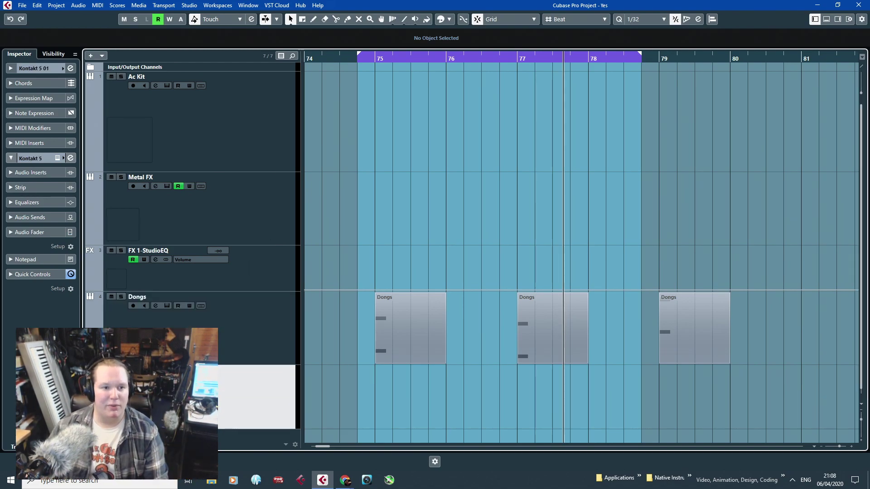
click(12, 68)
click(70, 163)
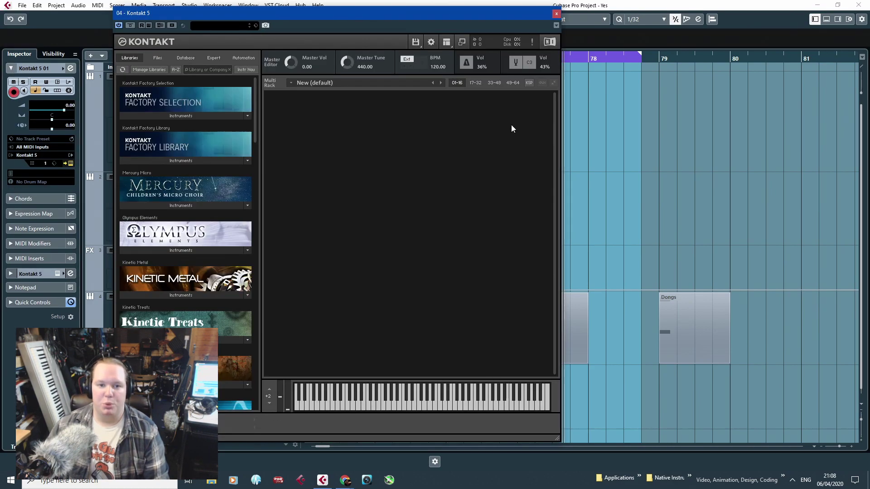
Load Calabash.nki from the West Africa library's single percussion instruments and audition one of its patterns.
drag(255, 117, 259, 341)
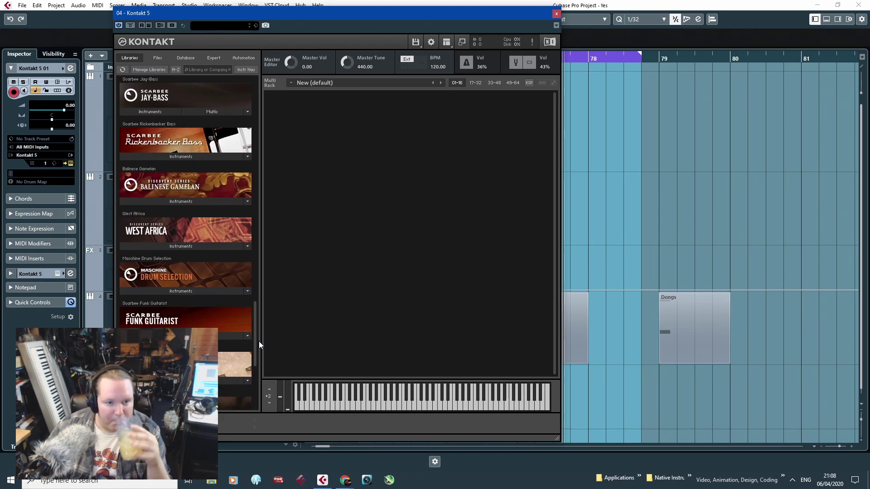
click(178, 246)
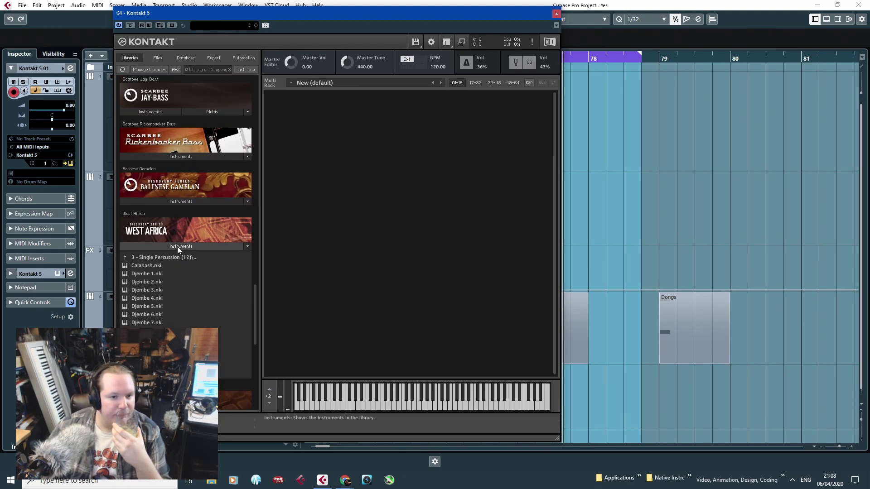
click(189, 199)
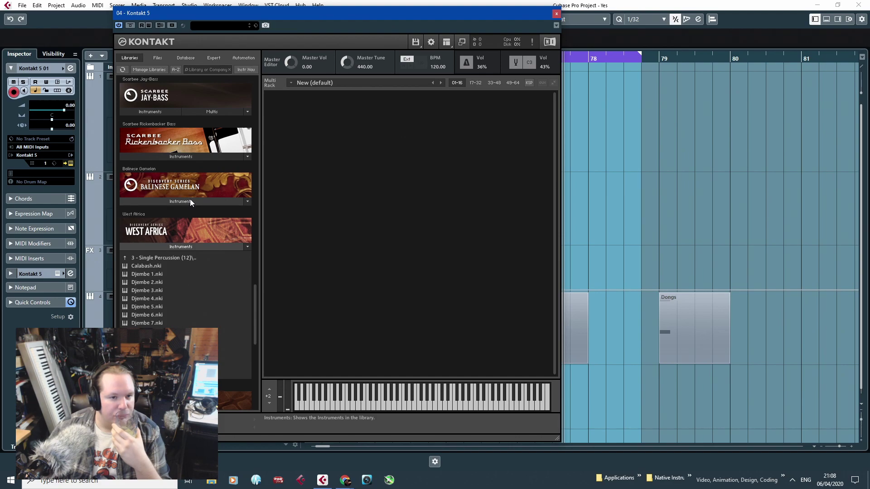
click(189, 201)
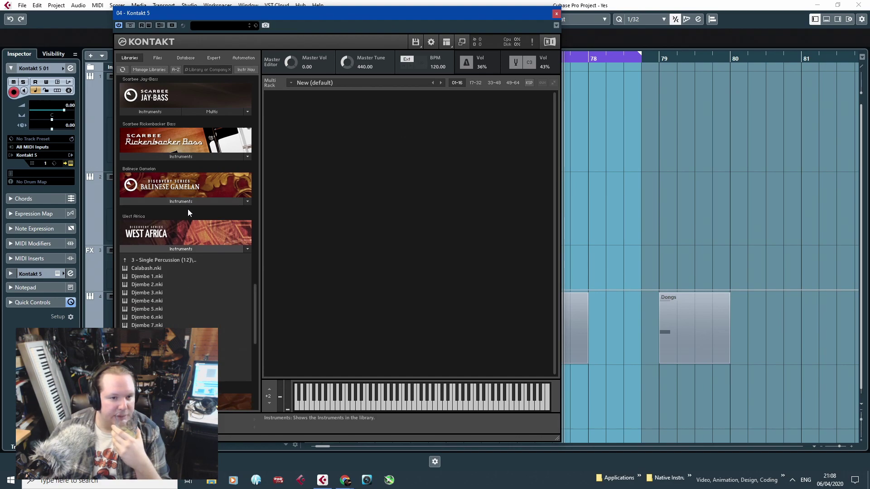
double_click(177, 267)
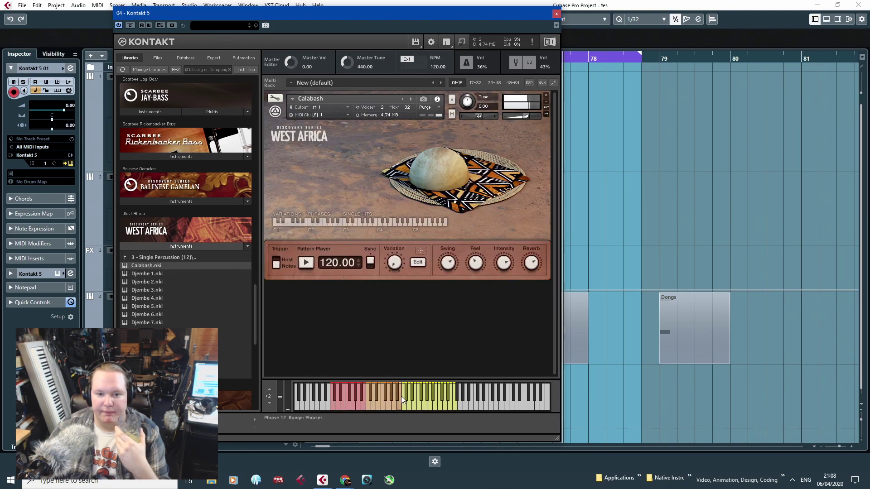
click(333, 401)
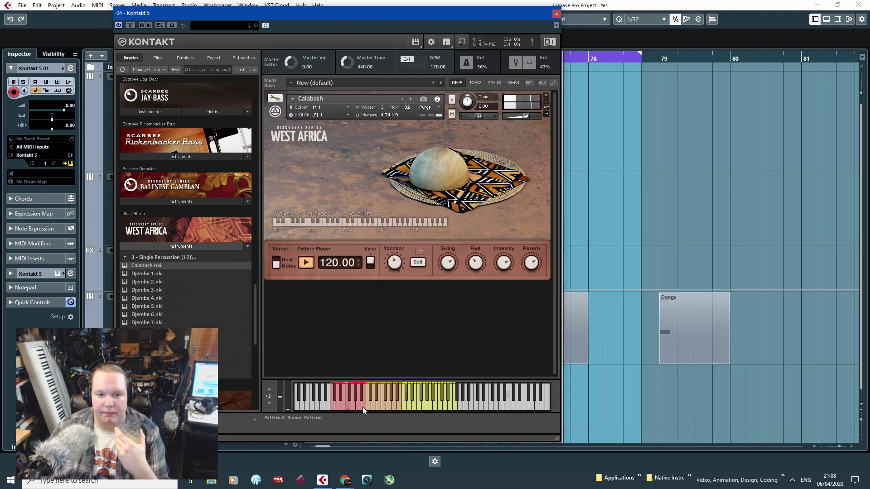
Audition several of Calabash's single hits and remove the instrument from the Kontakt rack.
click(406, 410)
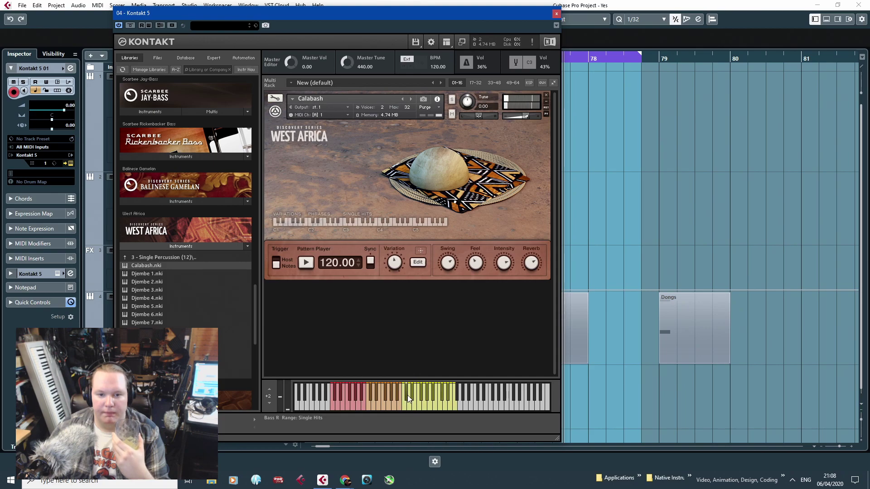
click(407, 396)
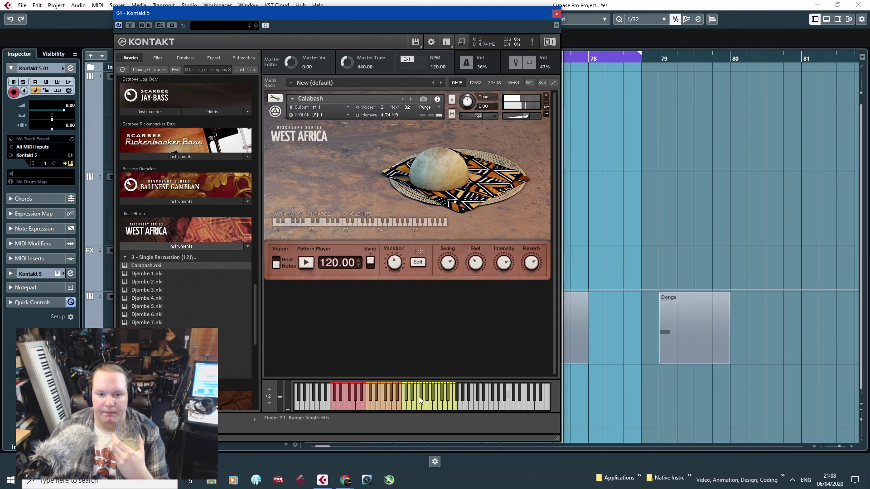
click(547, 96)
Load Djembe 5.nki, audition its bass hits and remove it from the rack.
double_click(184, 308)
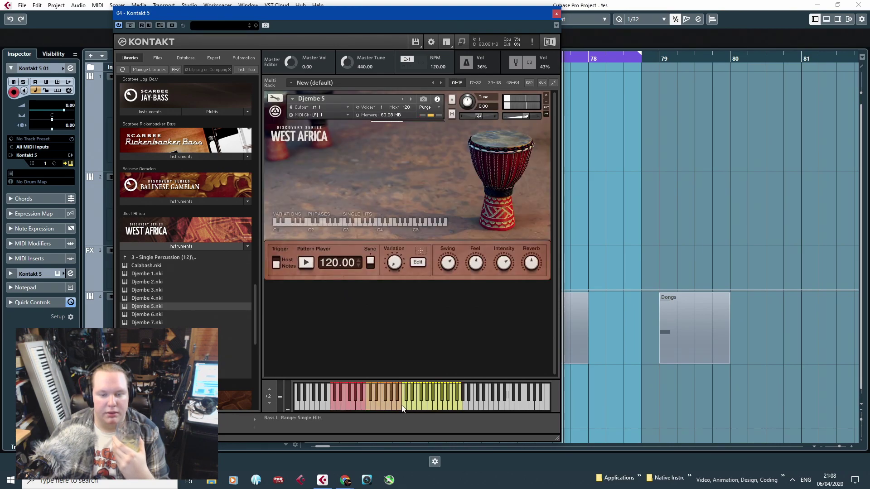
click(402, 406)
click(406, 407)
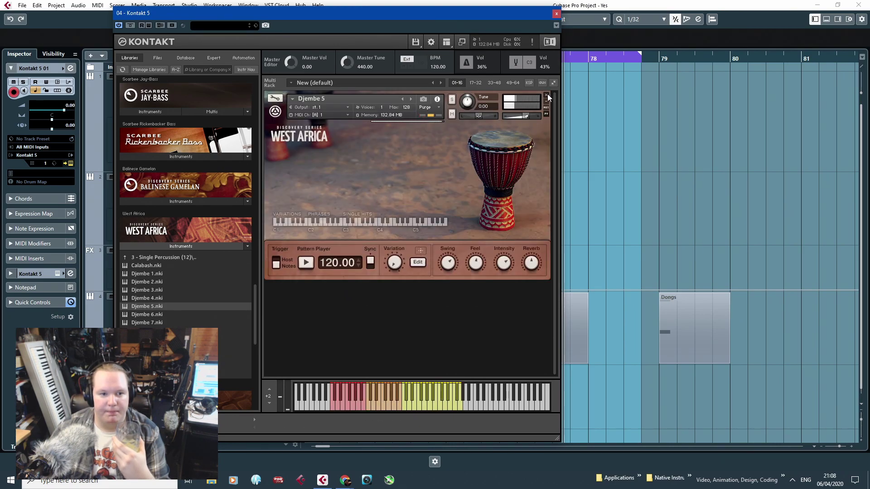
click(547, 95)
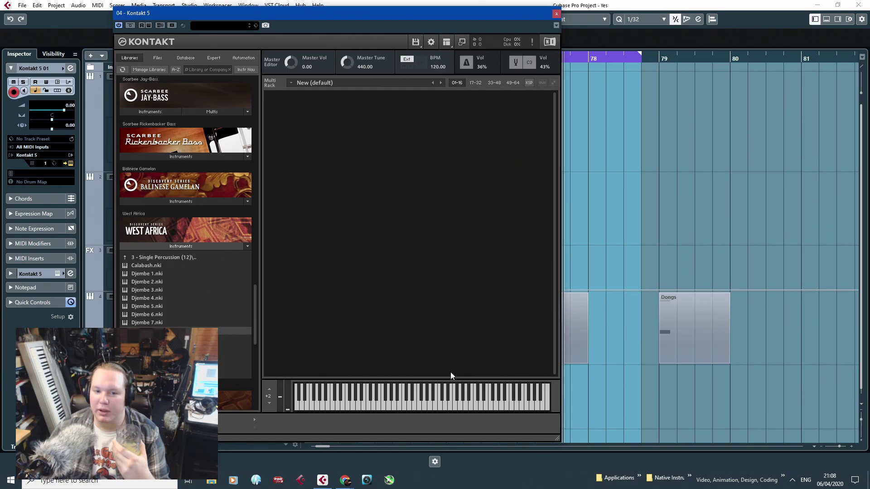
Load Dunun (Dununba).nki from the West Africa library and audition its Single Hits and Other Dunun ranges.
click(452, 406)
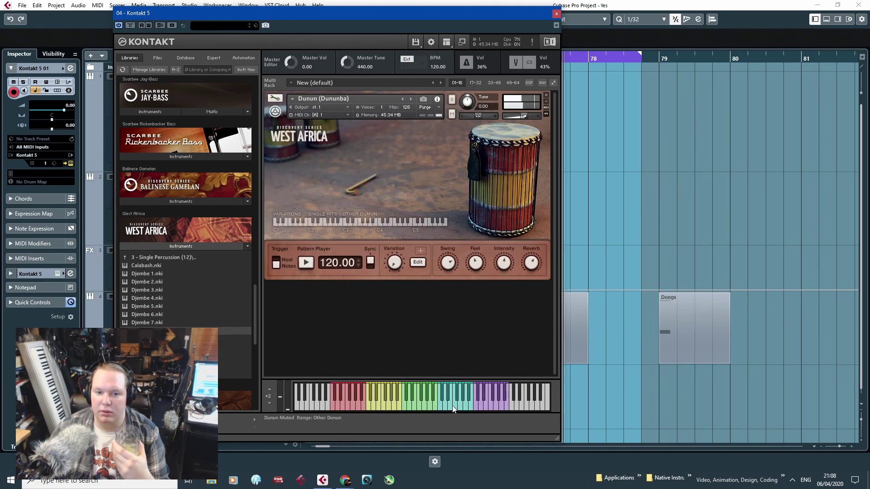
click(410, 410)
click(390, 407)
click(366, 407)
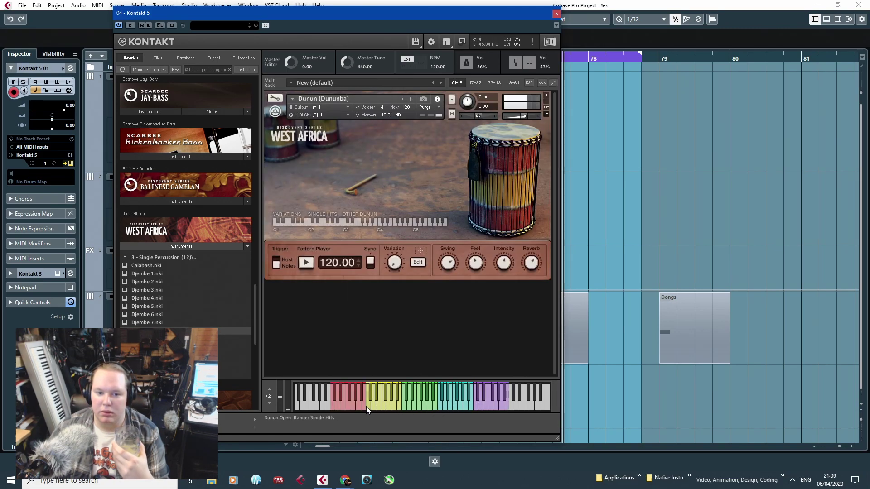
click(409, 406)
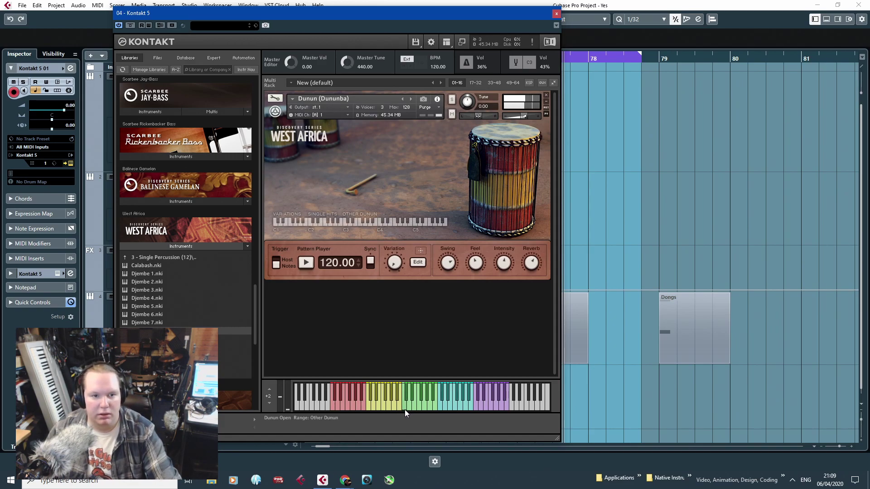
click(437, 410)
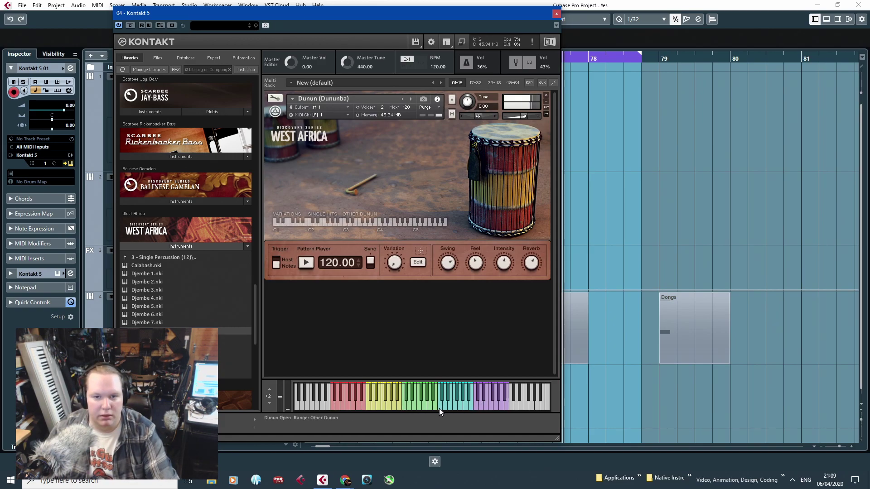
click(474, 409)
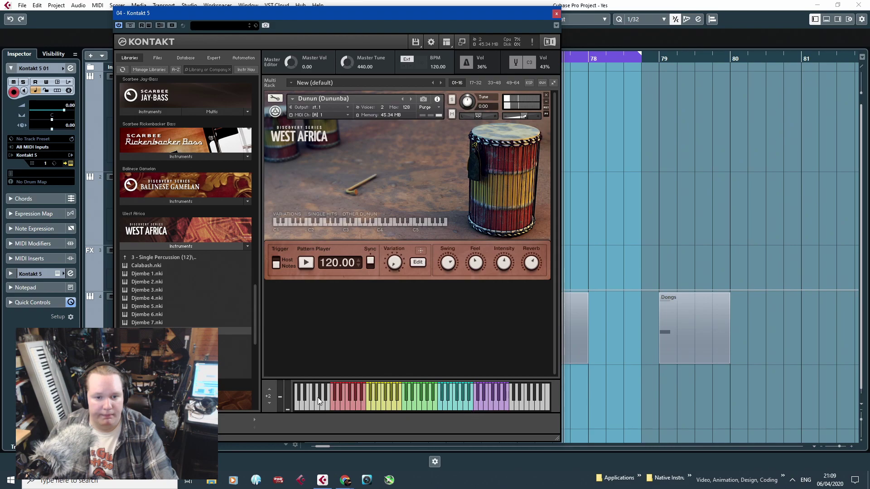
Audition Dununba's Pattern 3 and compare the open and muted dunun hits across the keyboard ranges.
click(338, 403)
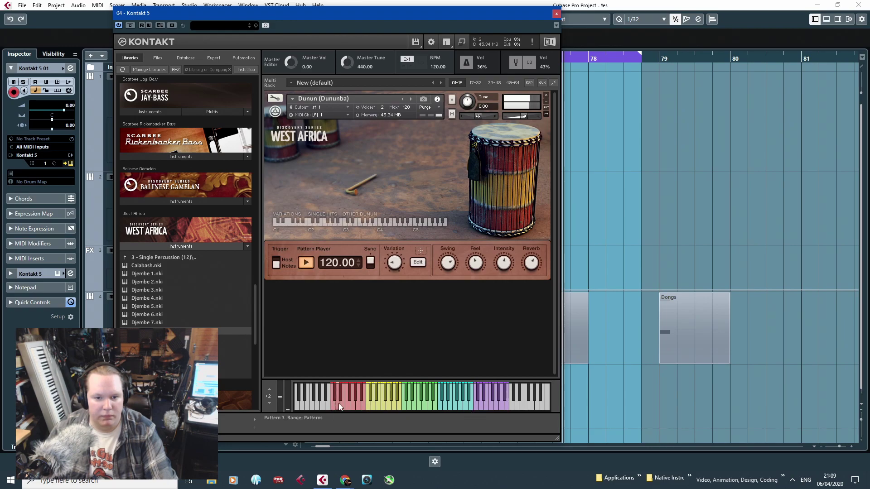
click(369, 407)
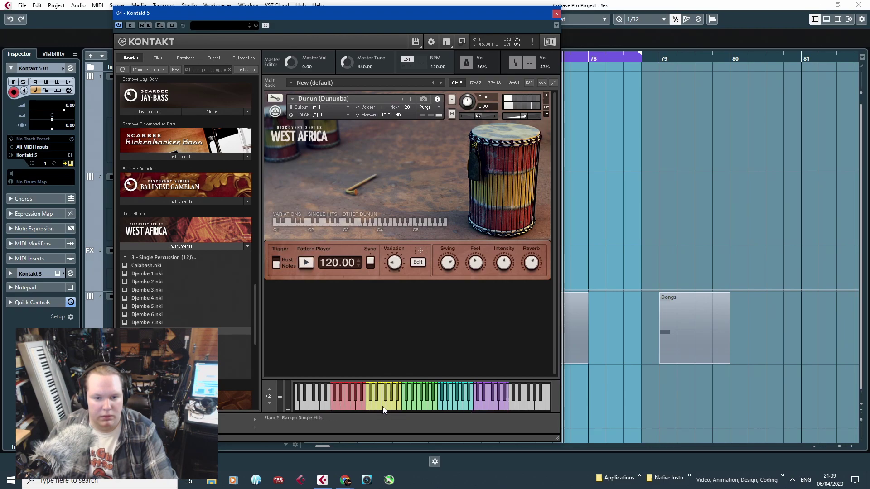
click(409, 408)
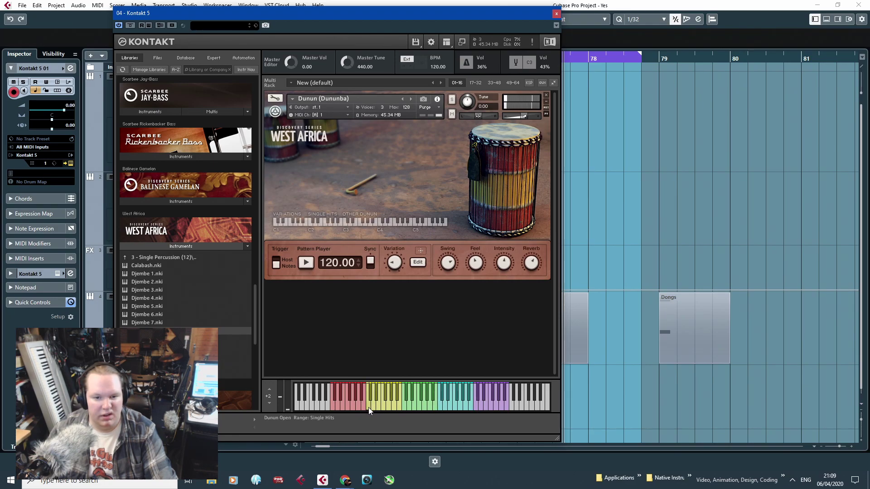
click(331, 404)
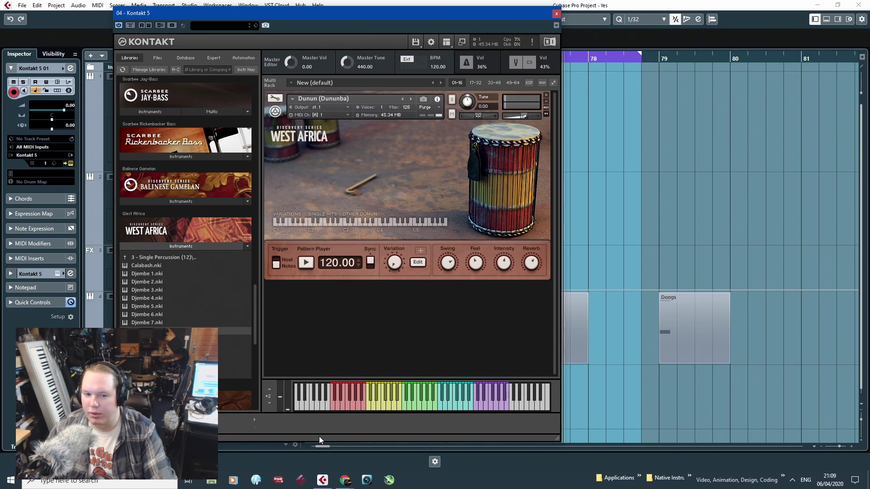
click(372, 406)
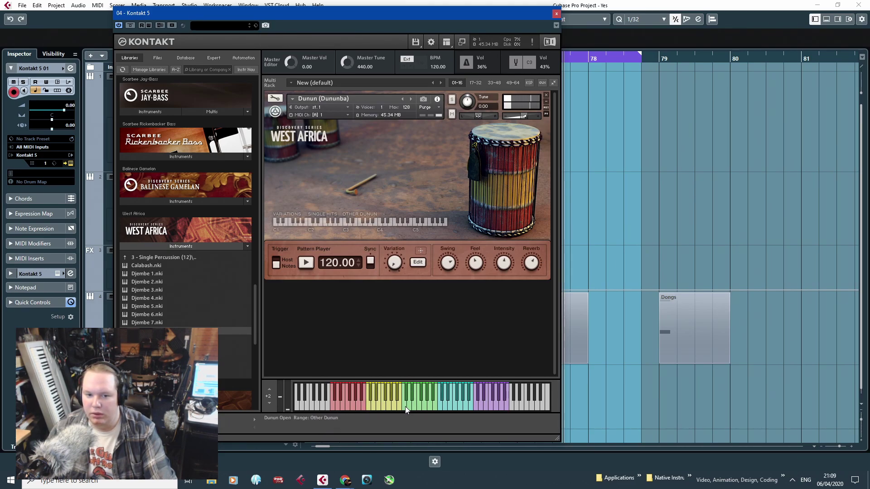
click(442, 404)
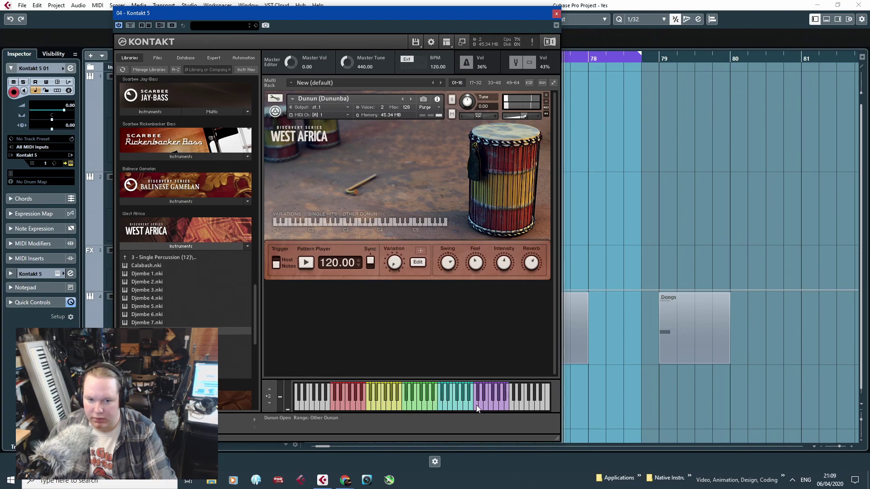
click(379, 407)
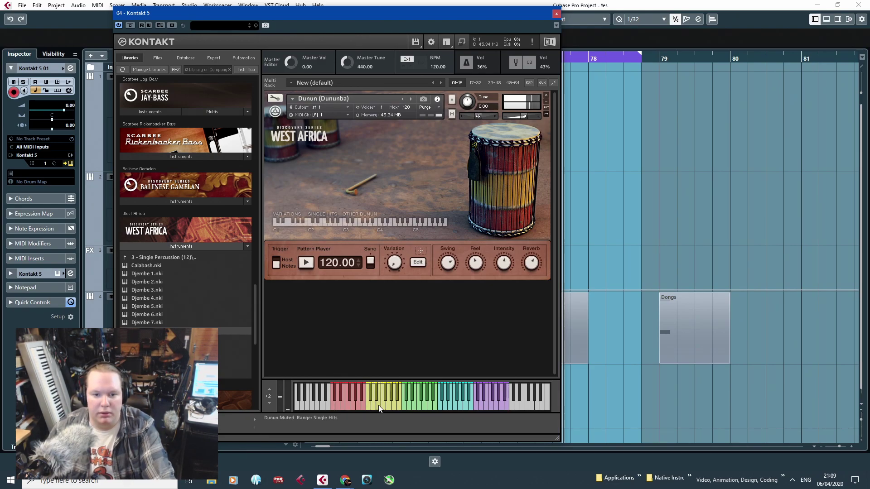
click(440, 409)
click(474, 407)
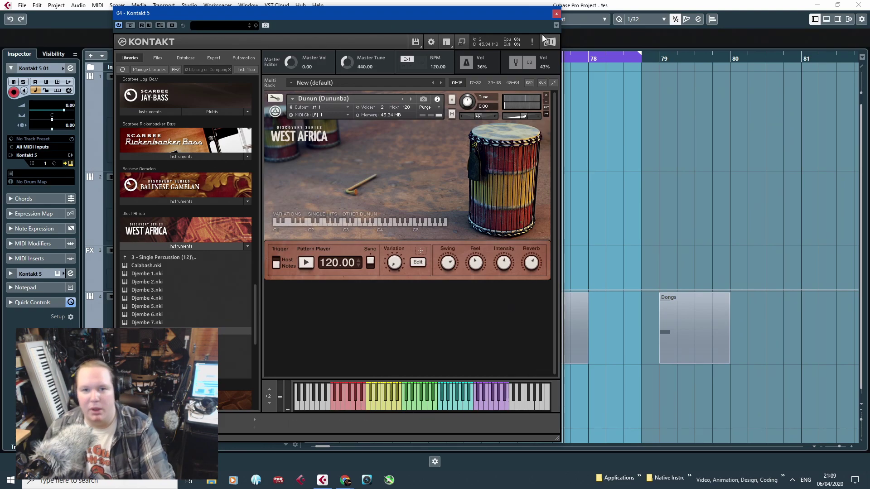
Create a four-bar part on the Kontakt 5 track starting at 75.1.1.0 and extend the locator range to bar 80.
drag(540, 16, 869, 18)
double_click(458, 411)
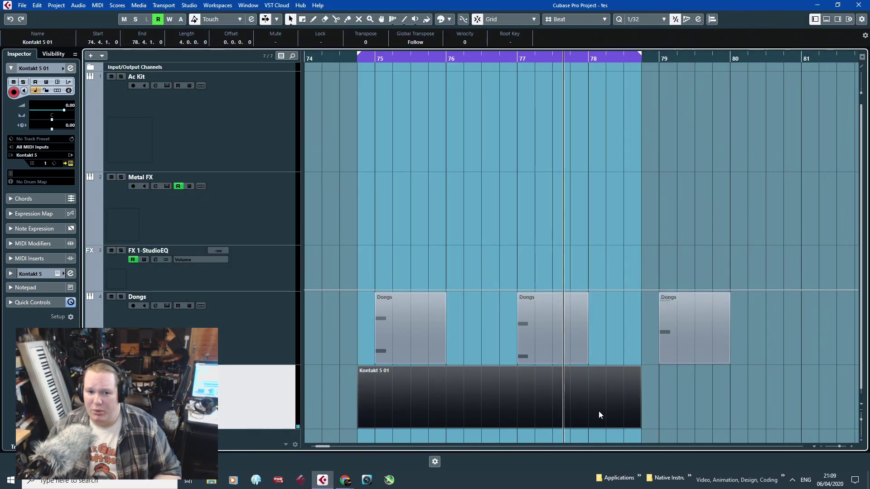
drag(385, 402, 404, 402)
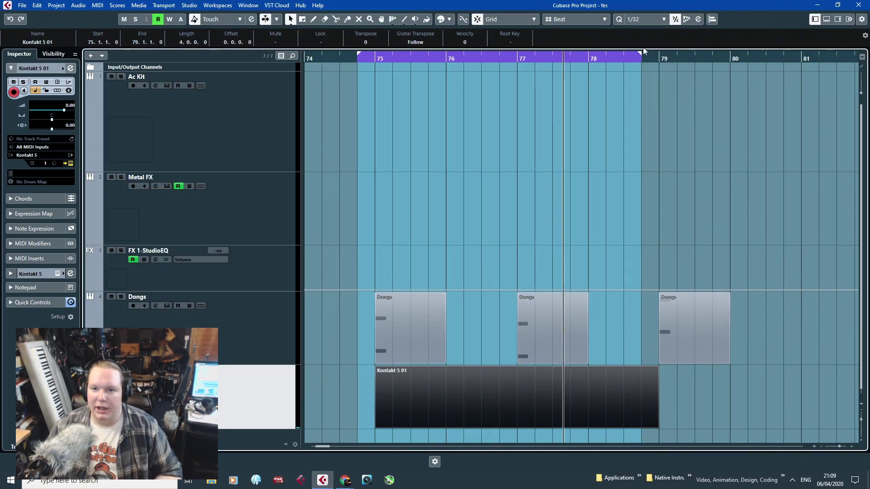
drag(643, 48, 731, 93)
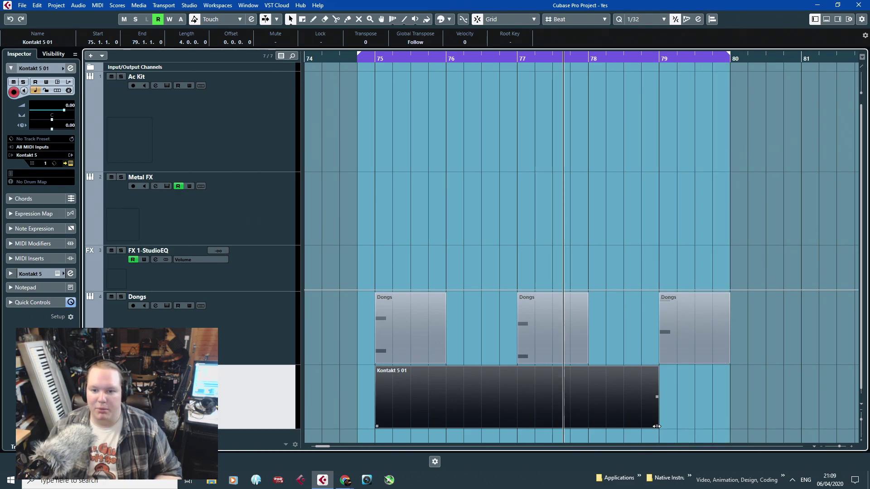
drag(656, 427, 649, 408)
Open the new Kontakt 5 part in the Key Editor and shrink the controller lane to enlarge the note area.
double_click(623, 404)
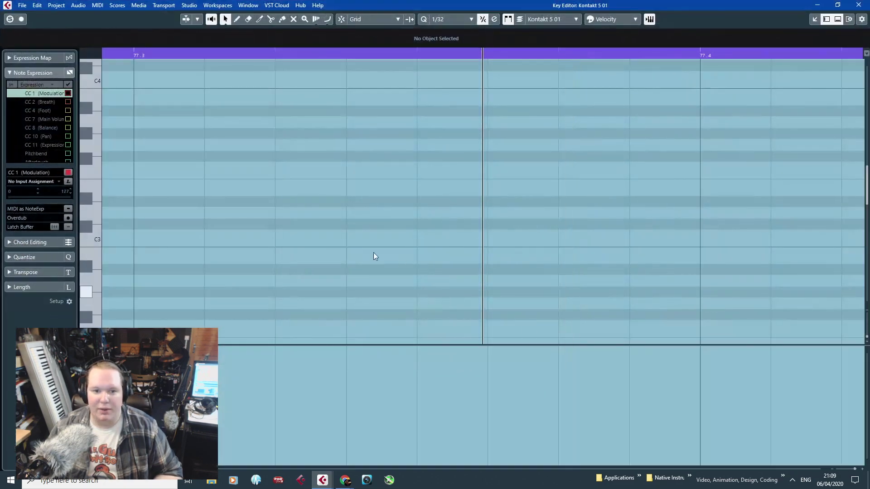
scroll(335, 249, left, 1)
scroll(281, 254, down, 6)
drag(271, 247, 9, 245)
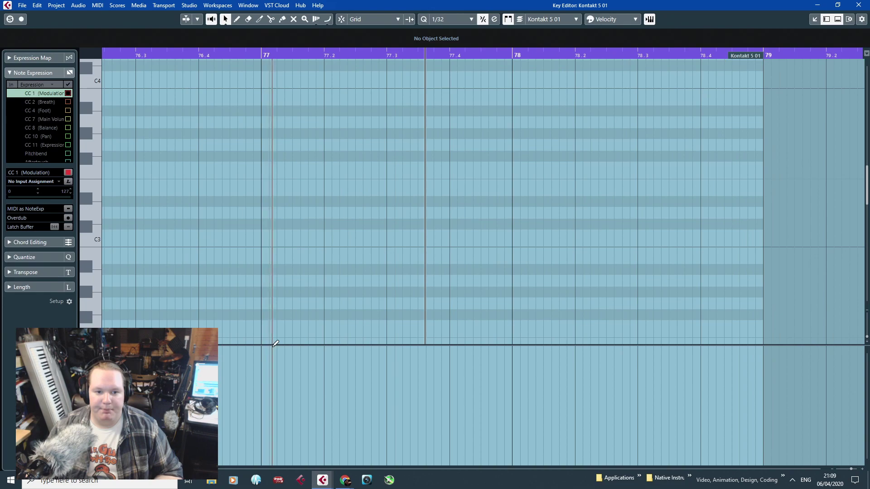
scroll(275, 347, down, 1)
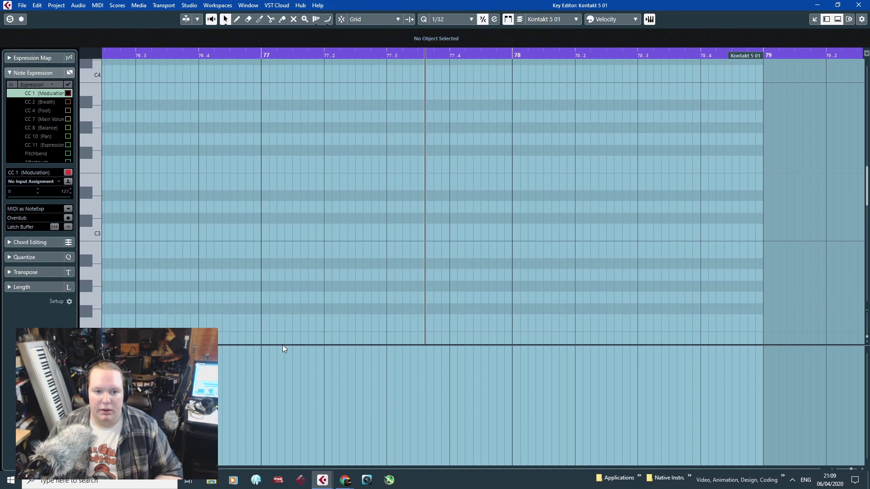
drag(282, 345, 287, 433)
drag(246, 369, 91, 336)
scroll(453, 250, down, 5)
scroll(770, 226, down, 3)
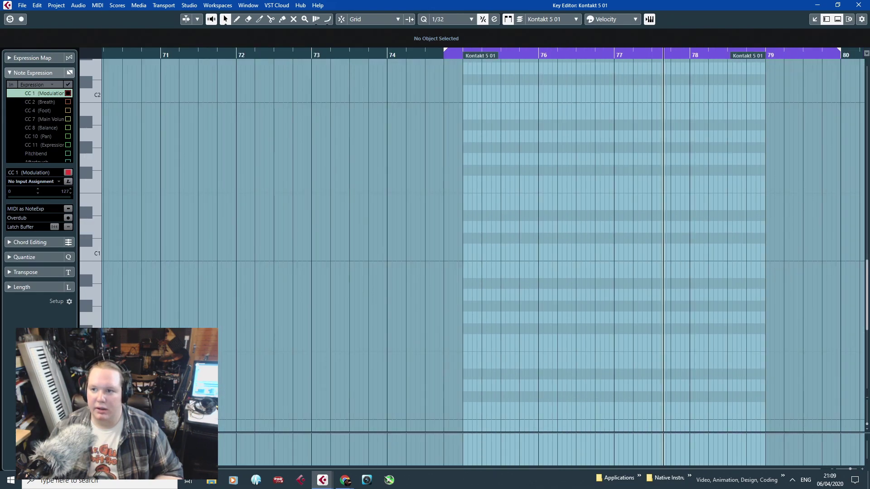
Bring the Kontakt window back beside the editor and draw a note of length 0.0.3.32, placing it on C3 at the start of bar 75.
drag(869, 86, 695, 23)
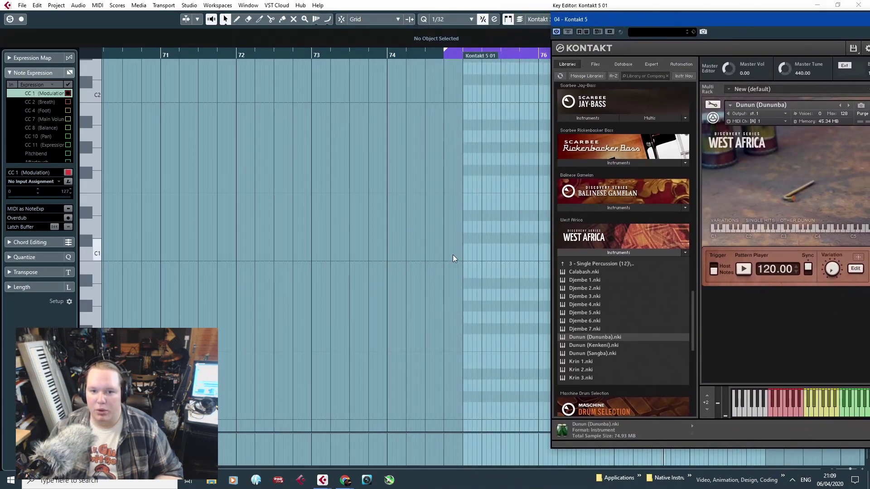
click(458, 264)
scroll(518, 319, up, 5)
drag(165, 341, 279, 342)
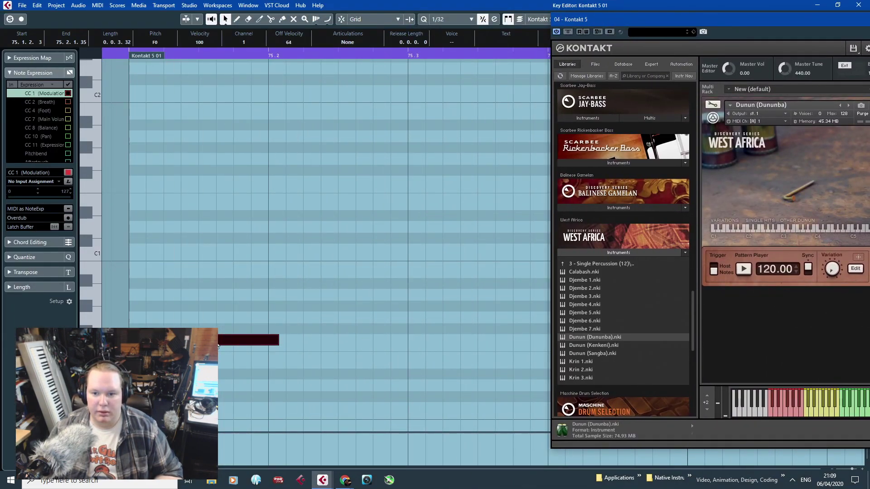
drag(218, 346, 195, 96)
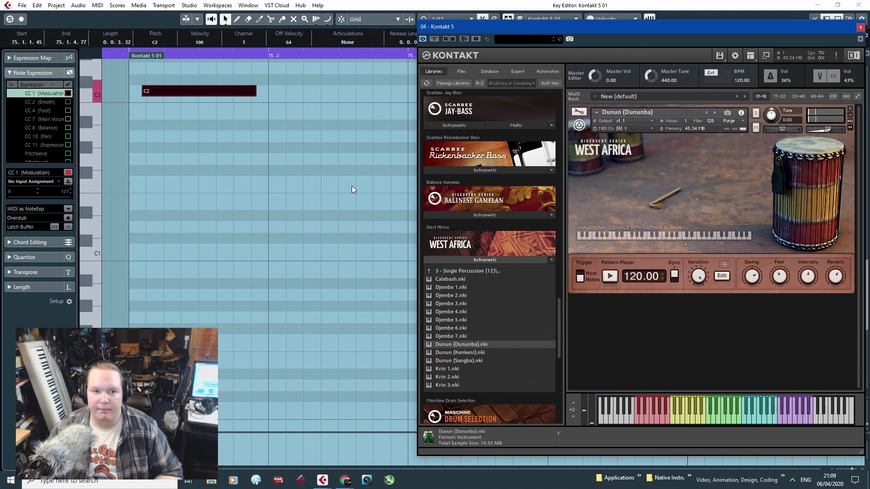
scroll(354, 190, up, 5)
scroll(208, 299, down, 1)
drag(172, 388, 159, 230)
Duplicate the C3 note to C4 at 75.2.1.0 and C5 at 75.3.1.0, and play back the notes.
key(ctrl+d)
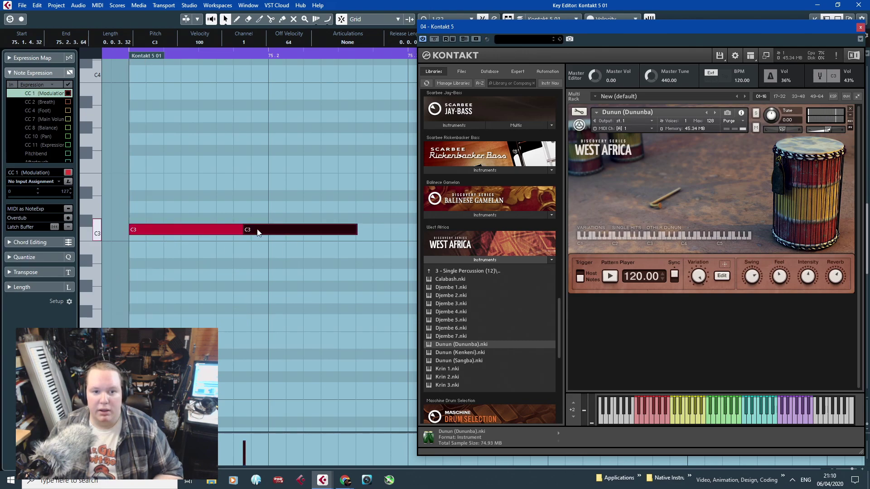
drag(255, 230, 290, 73)
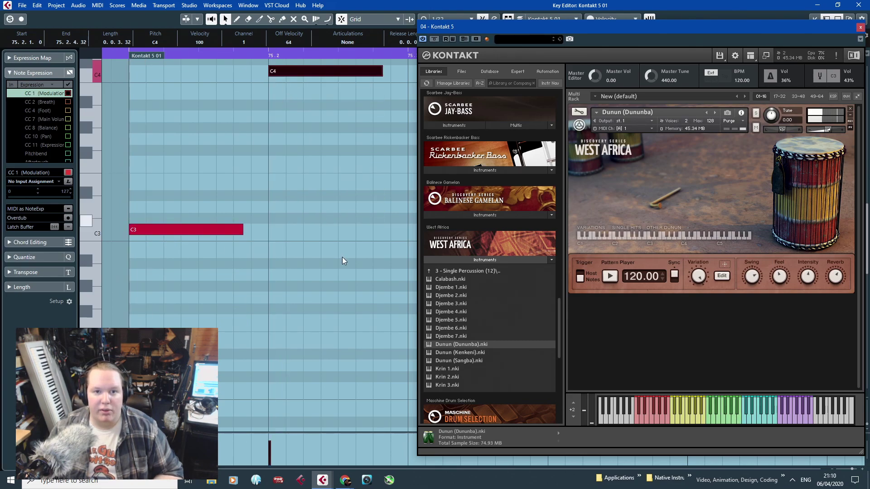
scroll(344, 285, up, 3)
click(345, 315)
click(380, 220)
key(ctrl+d)
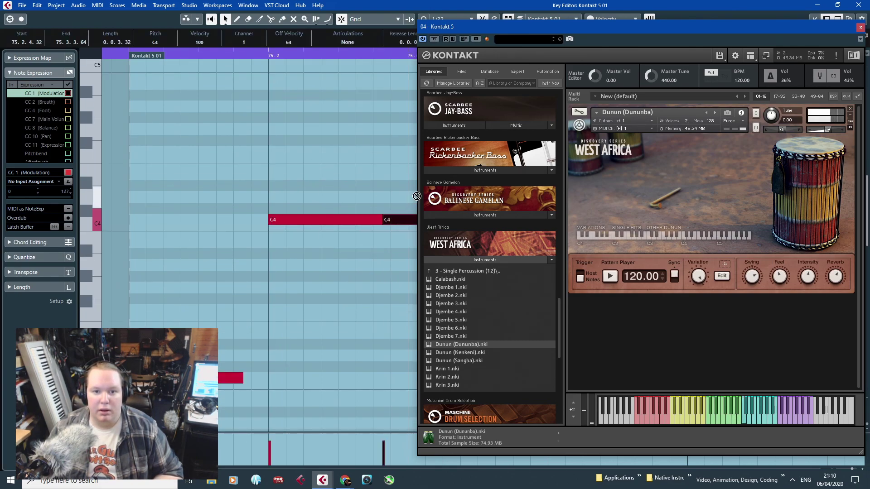
drag(420, 84, 402, 84)
click(413, 285)
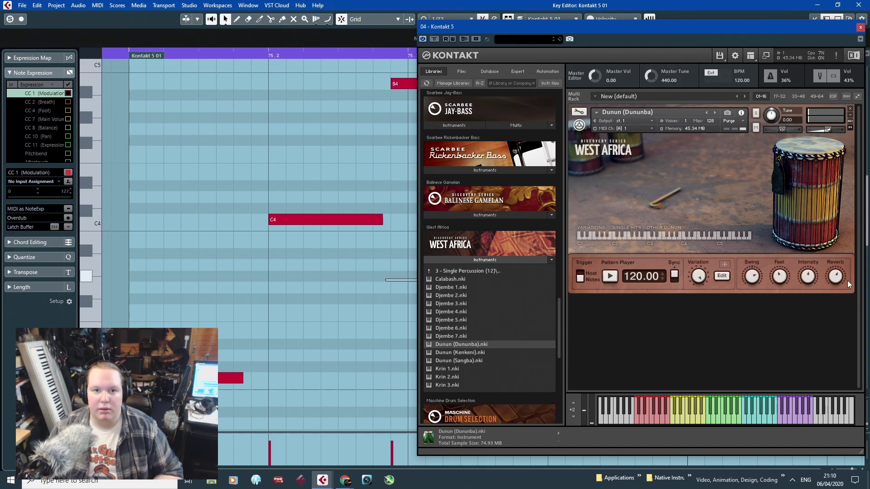
drag(848, 281, 848, 281)
drag(270, 84, 285, 75)
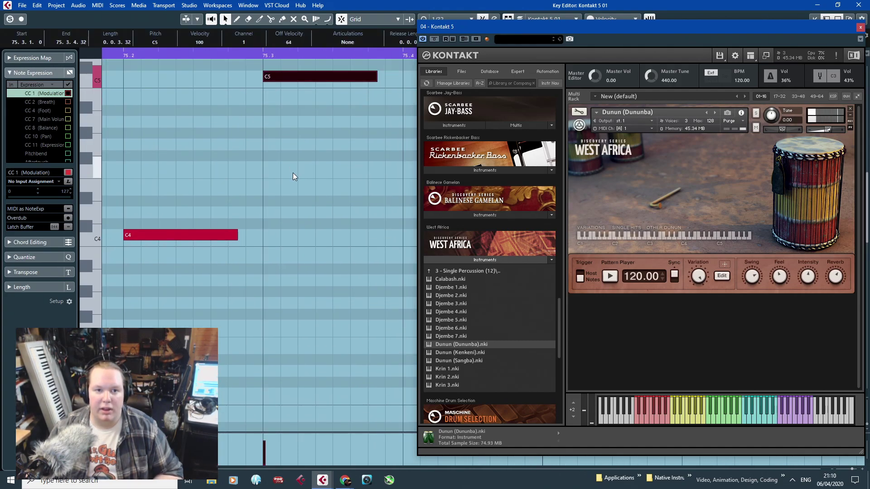
ctrl+scroll(293, 172, down, 2)
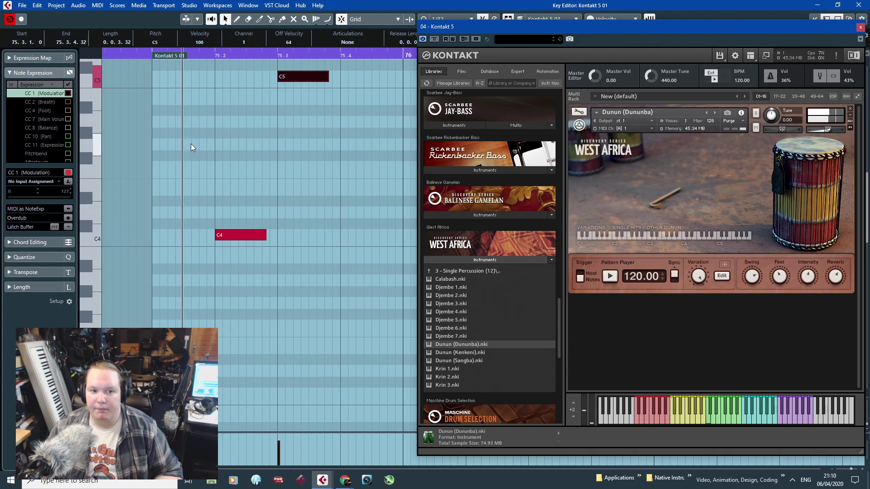
key(space)
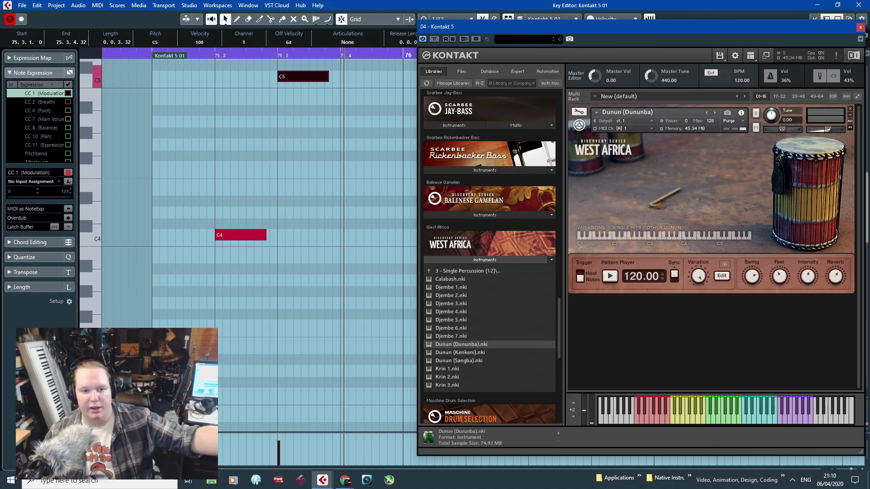
Swap the pitches of the outer notes, putting C5 at the start of bar 75 and C3 at 75.3.1.0.
click(175, 394)
click(252, 235)
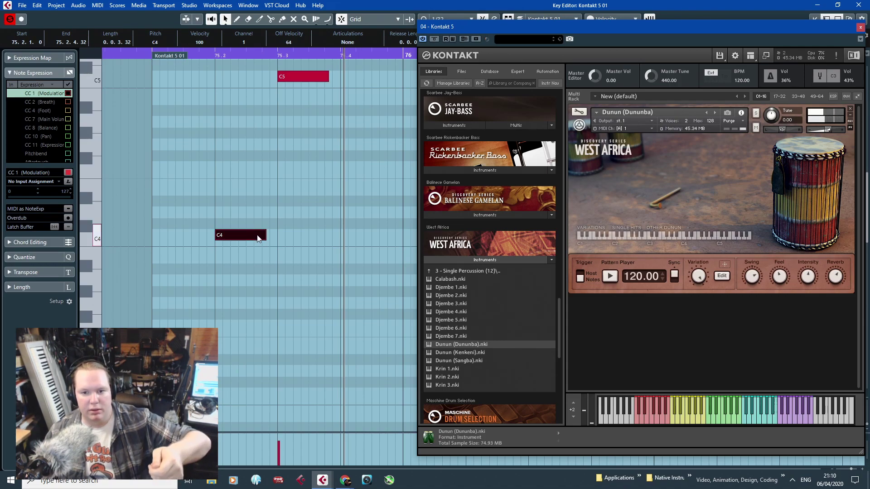
drag(298, 80, 301, 395)
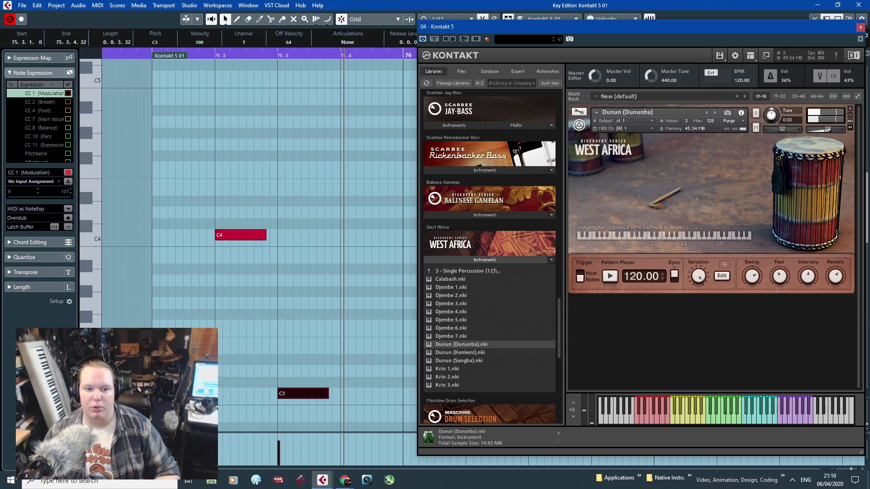
drag(177, 397, 182, 71)
Add a copy of the C5 note on A#5 at 75.1.1.0 and audition it.
scroll(186, 117, up, 5)
key(alt+d)
drag(229, 297, 178, 177)
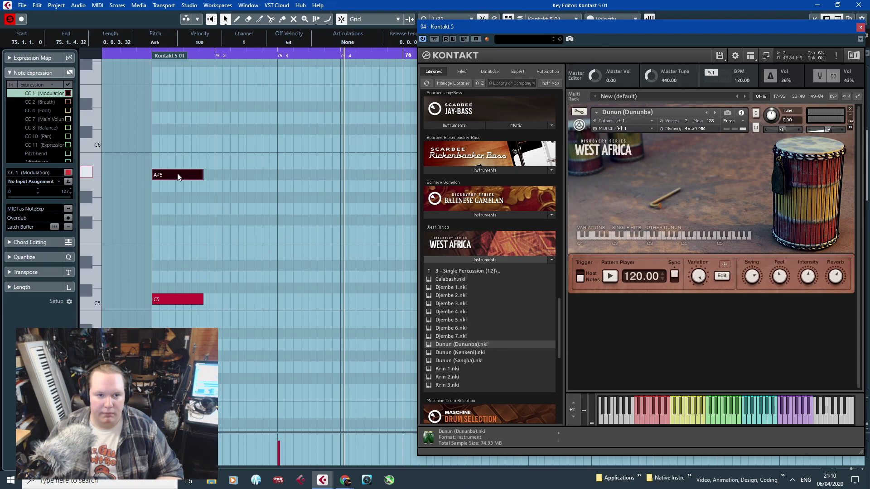
click(173, 167)
click(174, 174)
Copy the C4 note to A#4 at 75.2.1.0 and the C3 note to A#3 at 75.3.1.0.
scroll(237, 259, down, 3)
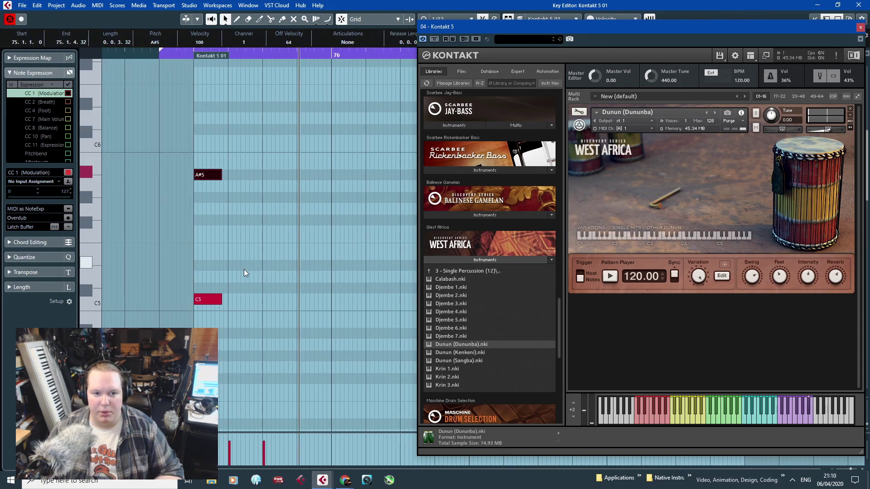
click(244, 268)
scroll(243, 268, down, 5)
scroll(244, 268, up, 4)
drag(227, 239, 227, 114)
drag(300, 309, 316, 393)
key(ctrl+d)
drag(383, 394, 308, 275)
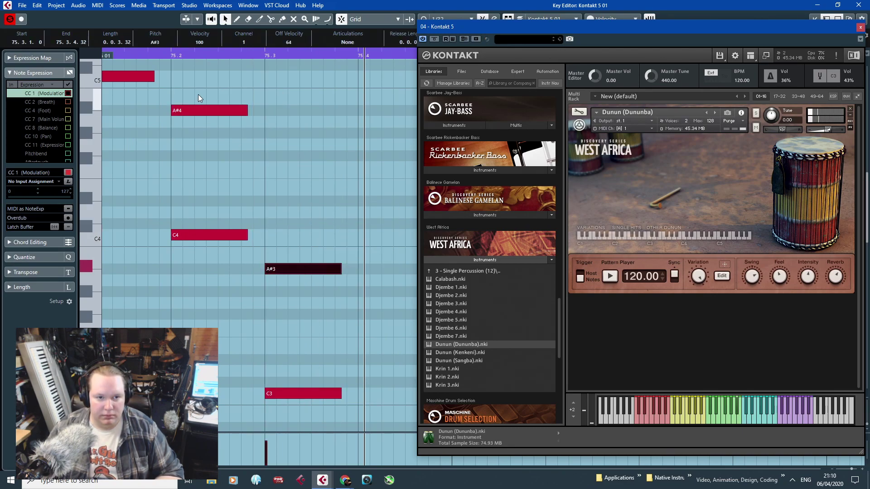
click(204, 113)
drag(204, 113, 336, 104)
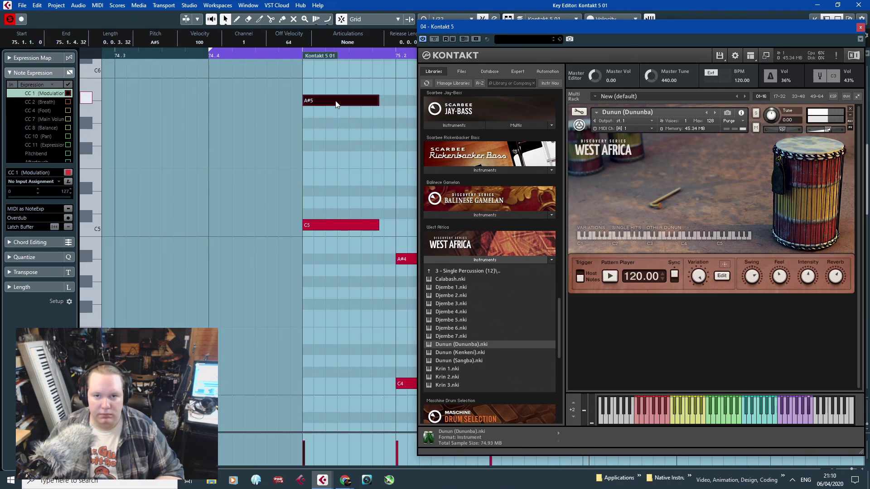
Close the Kontakt window, trim the C4 note's start to 75.2.1.2, and trim the A#3 note's start slightly later.
click(860, 28)
ctrl+scroll(442, 237, up, 5)
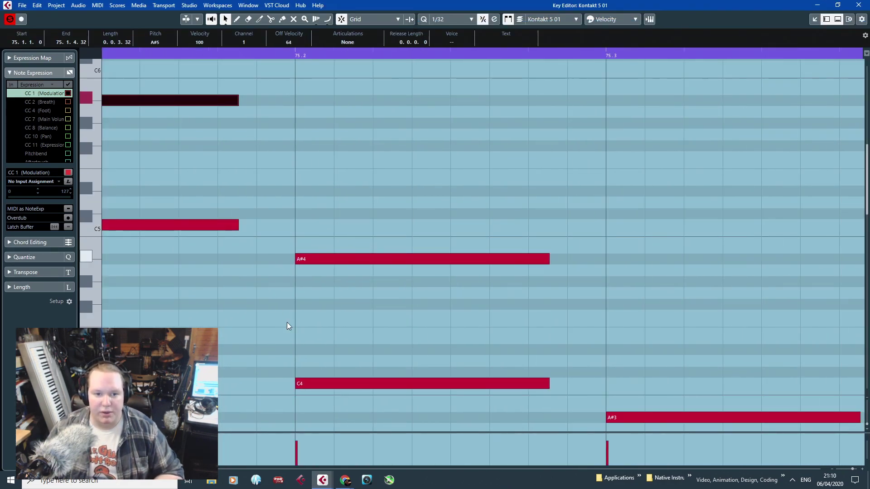
scroll(299, 286, down, 5)
drag(295, 163, 297, 163)
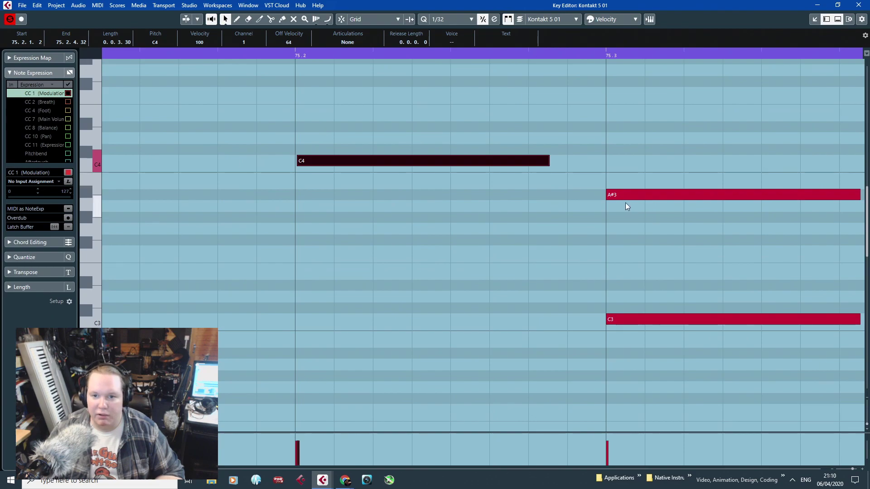
drag(608, 196, 611, 195)
click(284, 293)
scroll(284, 293, left, 3)
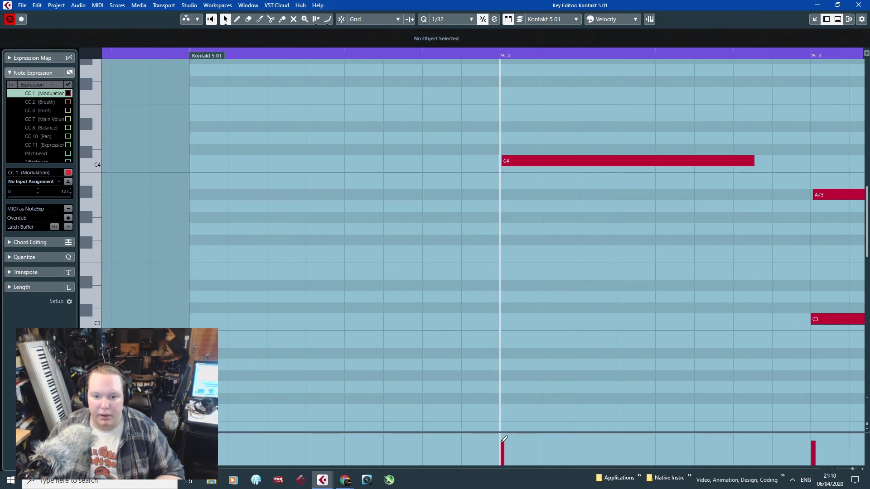
Trim the C5 note's start to 75.1.1.3 and close the Key Editor.
scroll(449, 327, up, 5)
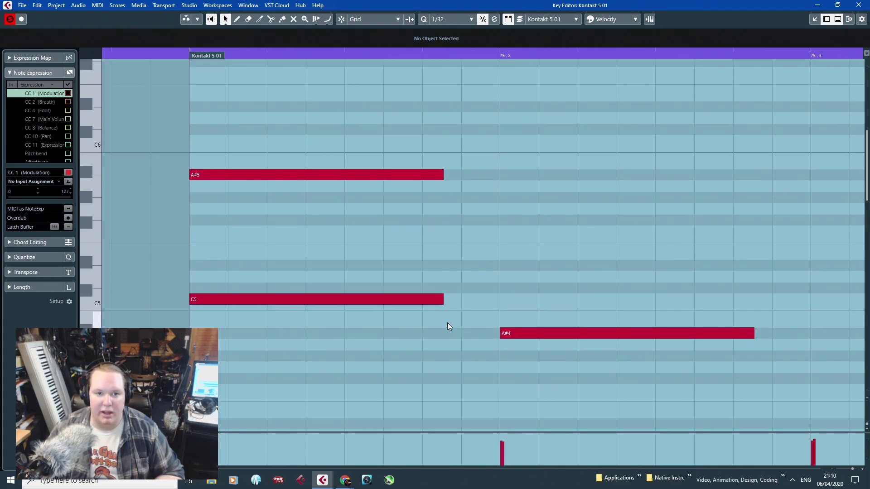
drag(193, 295, 195, 299)
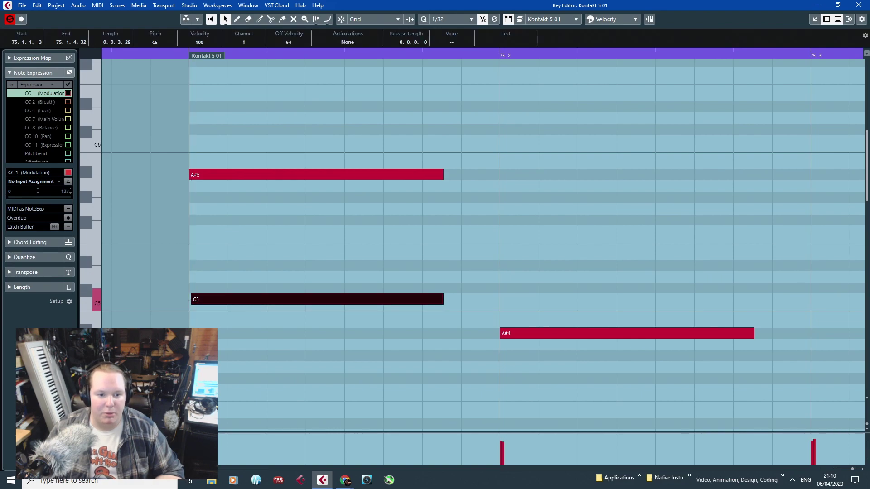
scroll(224, 168, up, 2)
click(859, 6)
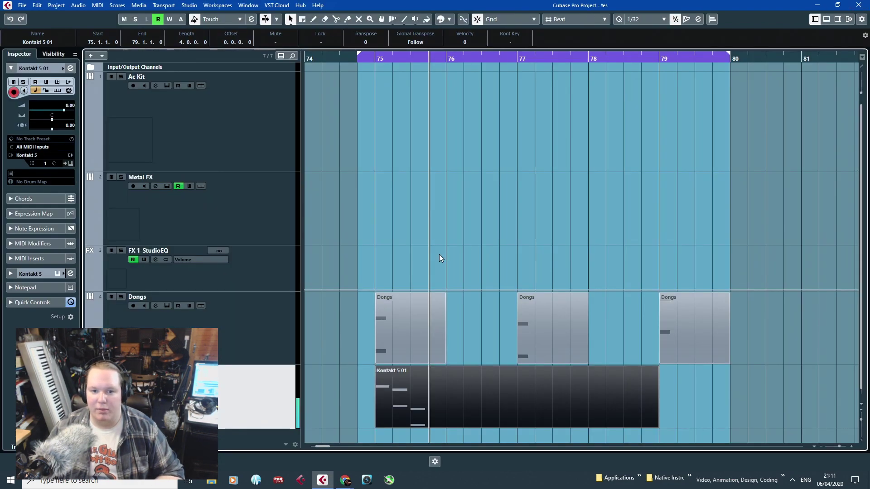
scroll(426, 426, right, 3)
key(3)
scroll(399, 387, down, 12)
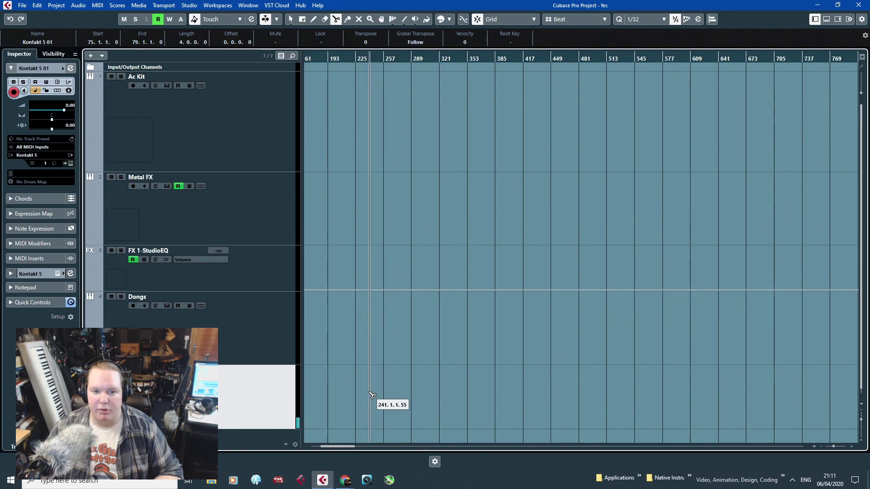
key(1)
scroll(315, 365, up, 6)
drag(314, 366, 182, 320)
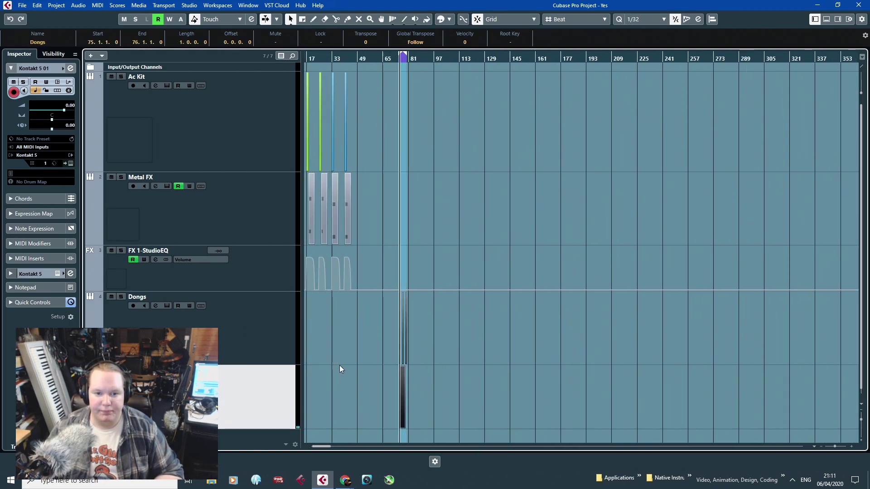
scroll(383, 380, up, 5)
click(596, 446)
scroll(671, 365, up, 2)
drag(831, 364, 54, 306)
click(567, 375)
scroll(567, 375, right, 20)
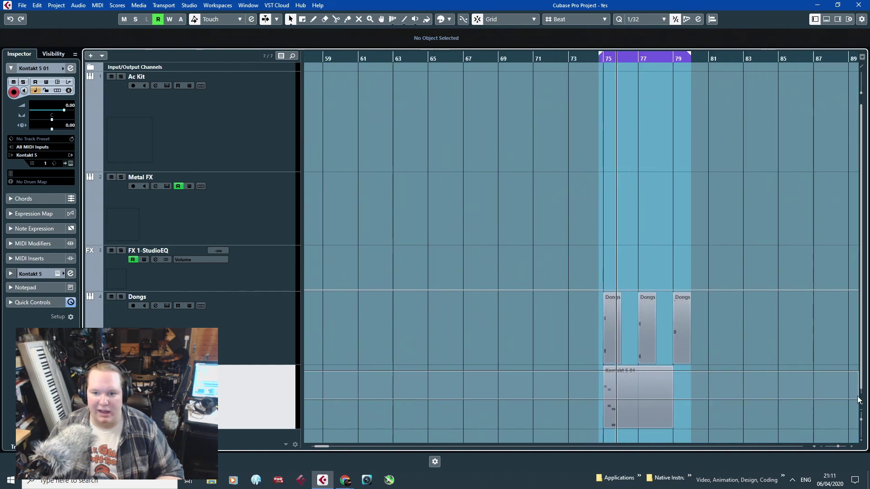
scroll(660, 395, left, 5)
drag(682, 391, 776, 385)
scroll(662, 404, up, 5)
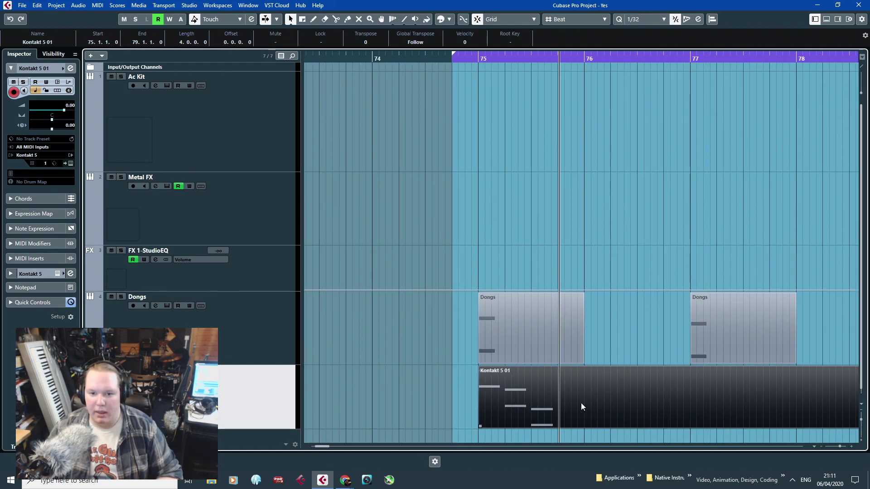
Split the Kontakt 5 part at 75.2.1.0 and 75.3.1.0 so each note pair has its own part.
key(3)
click(506, 406)
click(533, 413)
key(1)
Move the third Kontakt 5 piece to bar 79 and the second piece to bar 77, beneath the matching Dongs parts.
scroll(549, 411, down, 2)
drag(550, 411, 715, 398)
drag(532, 391, 620, 394)
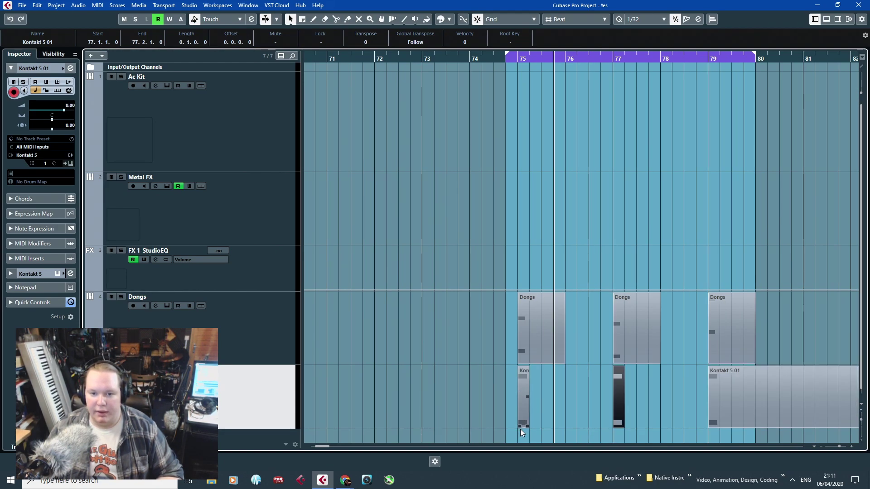
Extend the Kontakt 5 parts at bars 75 and 77 to one bar each.
drag(527, 427, 566, 428)
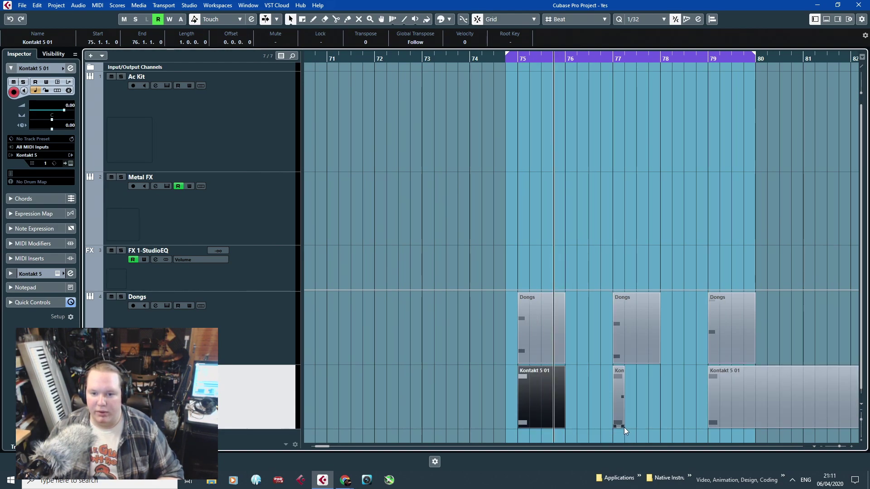
click(624, 428)
drag(623, 428, 660, 427)
Split the last Kontakt 5 part at bar 80, delete the remainder, and play back the arrangement.
alt+click(759, 404)
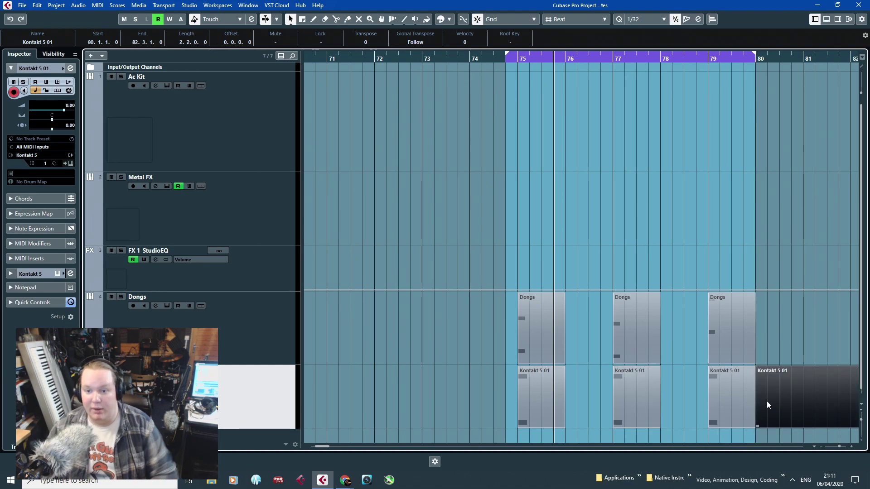
key(Delete)
key(space)
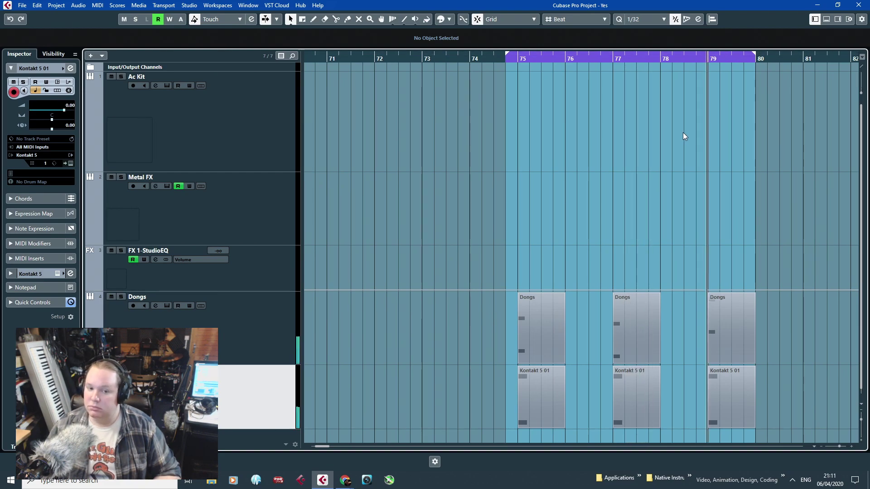
Insert StudioEQ in the first audio insert slot of the Dongs track.
scroll(639, 233, down, 1)
click(267, 339)
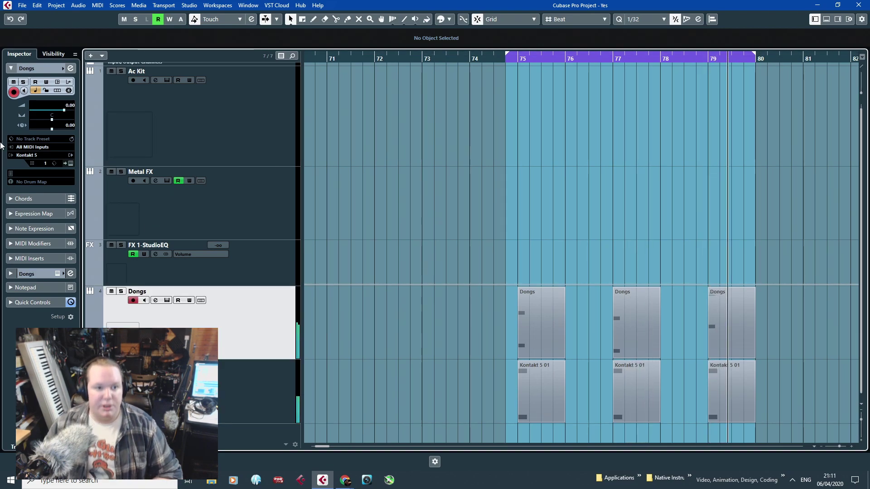
click(19, 274)
click(32, 171)
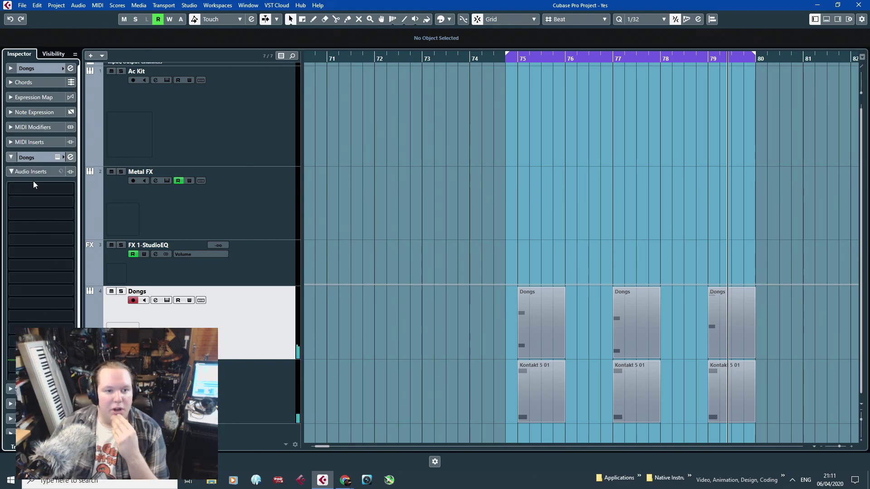
click(34, 189)
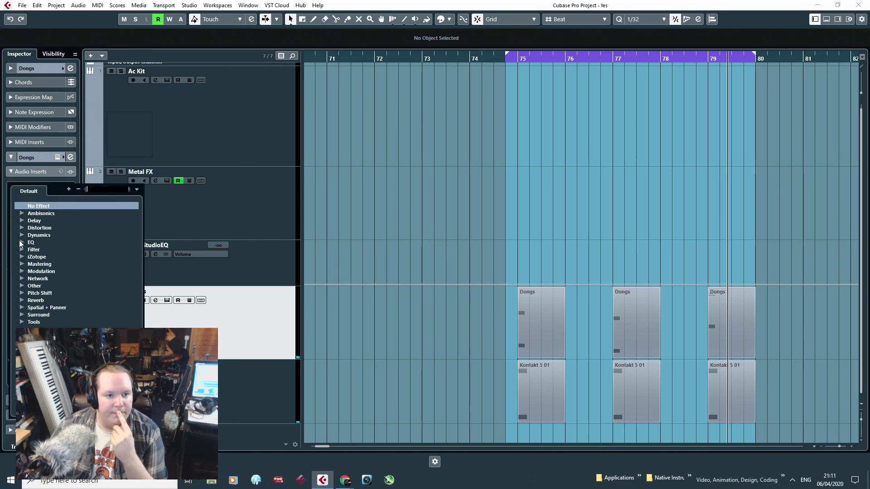
click(19, 241)
click(48, 285)
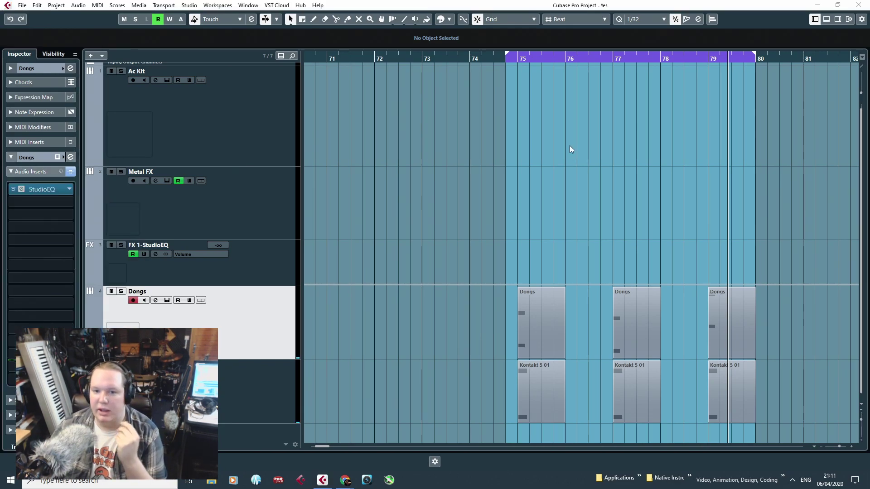
Play from bar 75 with the StudioEQ window moved clear of the parts and its spectrum display enabled.
click(517, 58)
drag(190, 93, 202, 22)
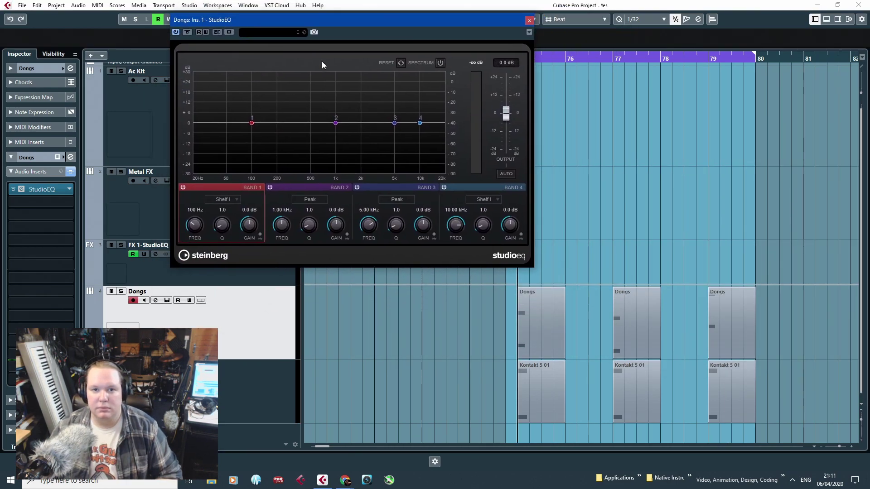
click(441, 63)
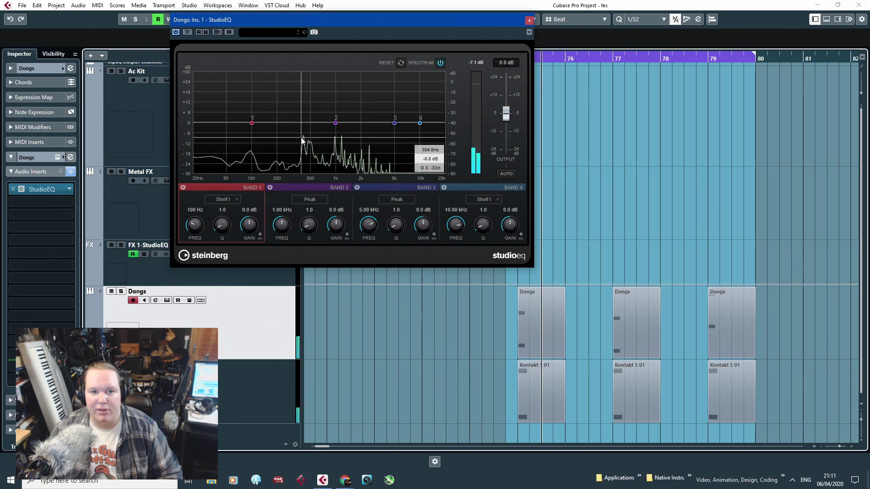
click(594, 63)
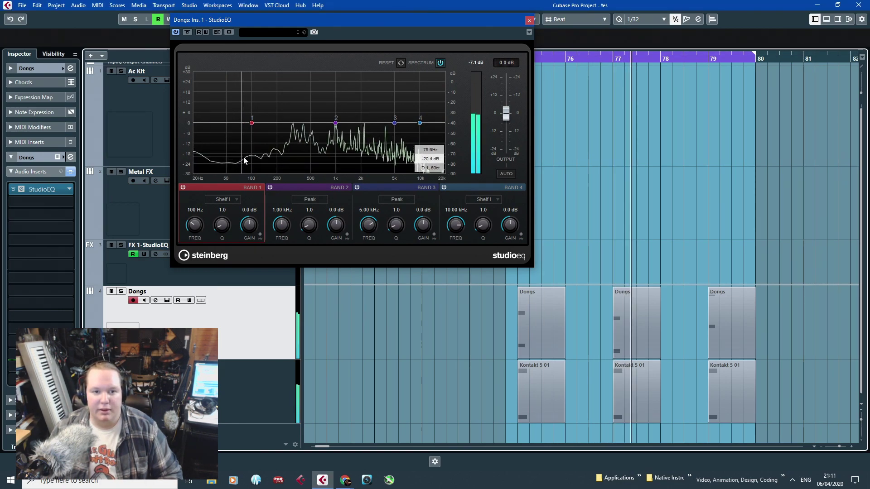
Cut the Dongs lows with StudioEQ band 1 at 95 Hz, -24 dB gain and Q 0.5, and close the EQ.
drag(251, 123, 236, 163)
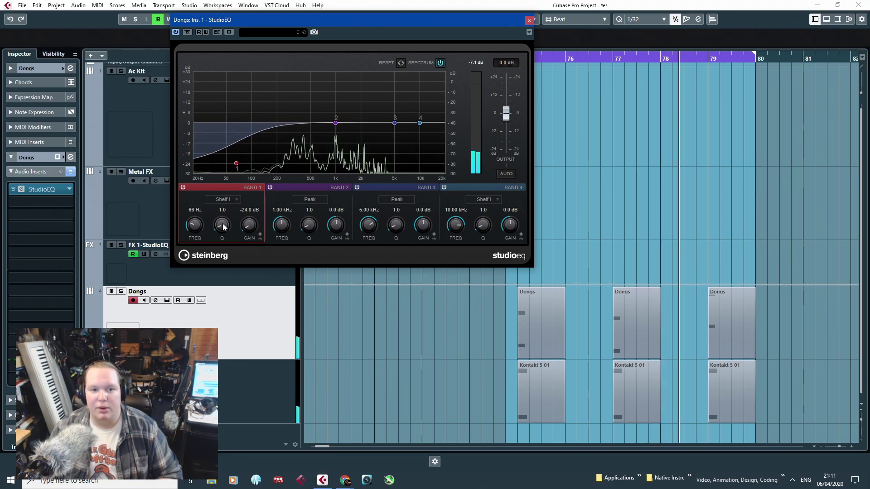
drag(222, 225, 222, 218)
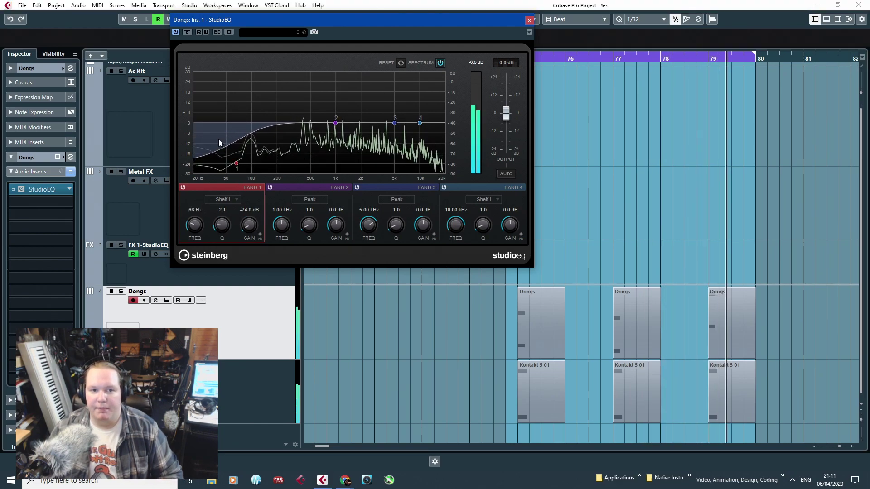
drag(236, 163, 247, 176)
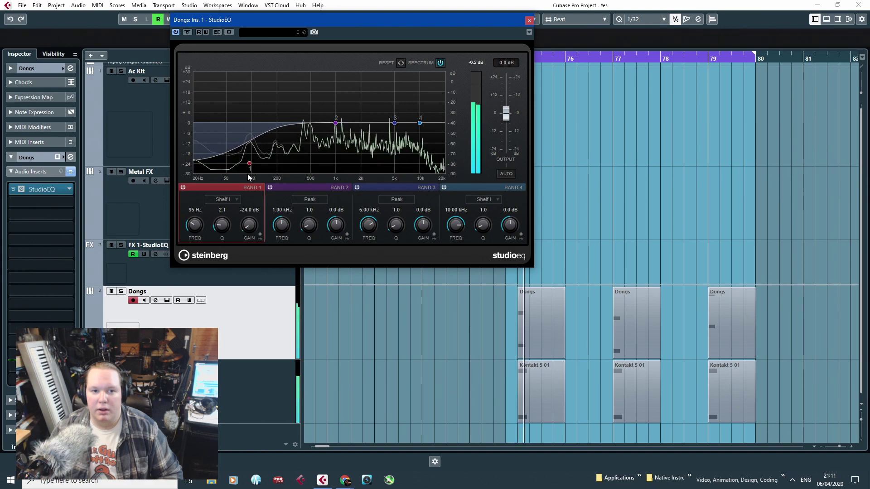
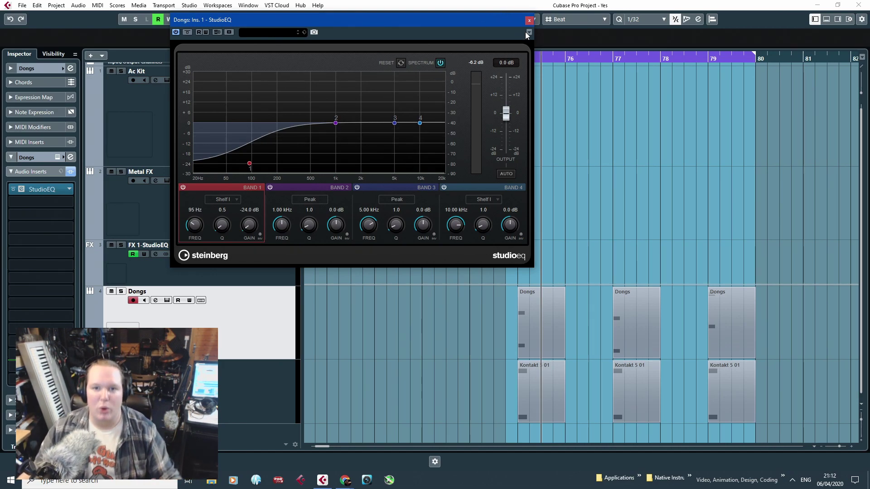
click(529, 21)
click(261, 422)
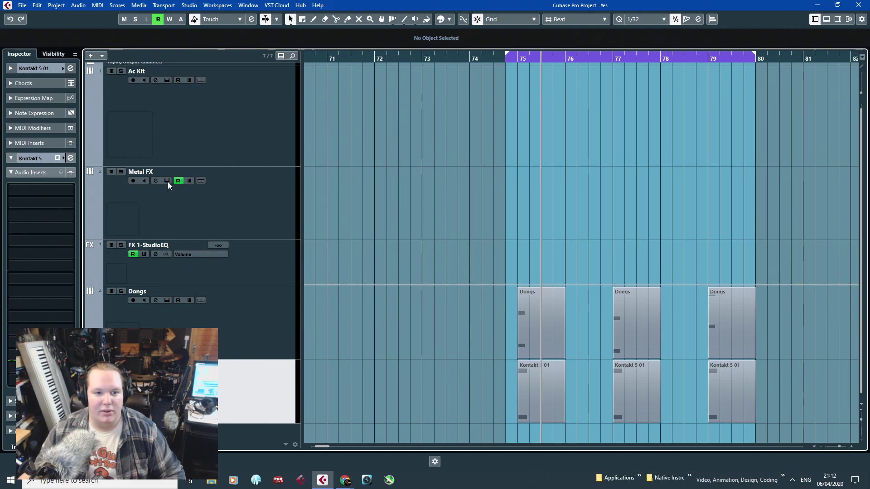
scroll(593, 279, up, 2)
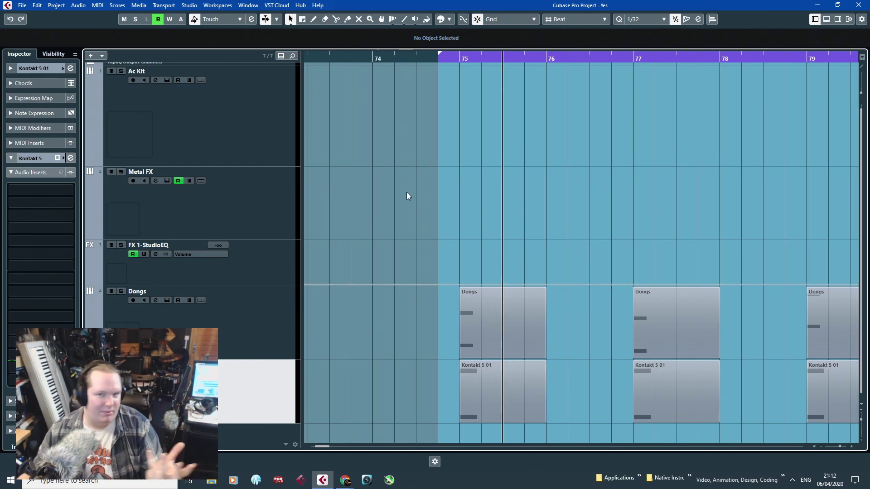
scroll(490, 270, down, 2)
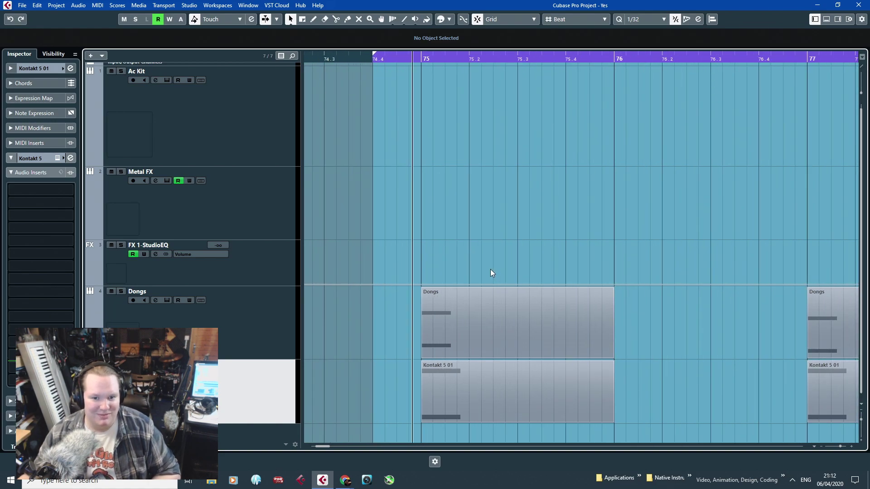
scroll(463, 283, down, 2)
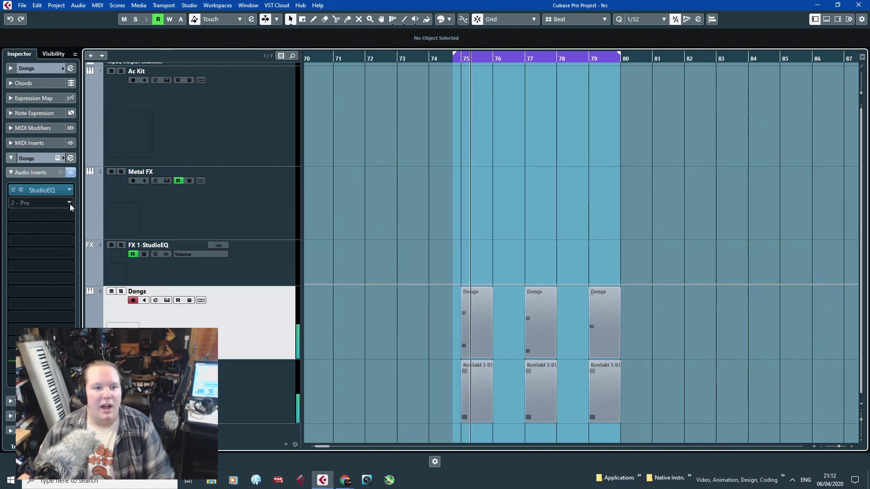
Insert the RC 24 reverb in the second audio insert slot of the Dongs track and load its Air preset.
click(69, 205)
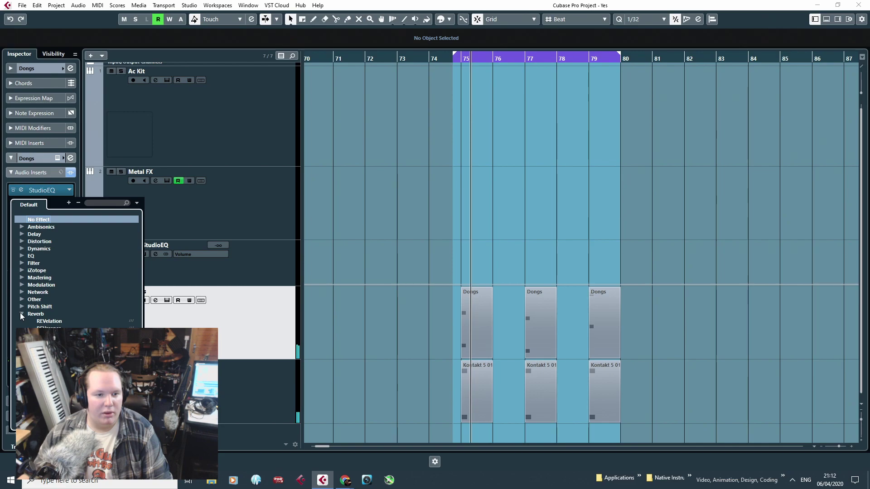
click(21, 300)
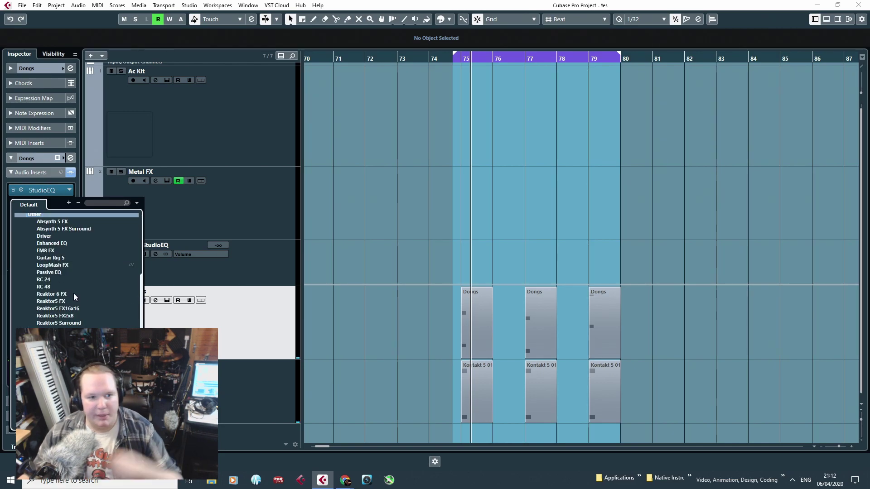
click(50, 289)
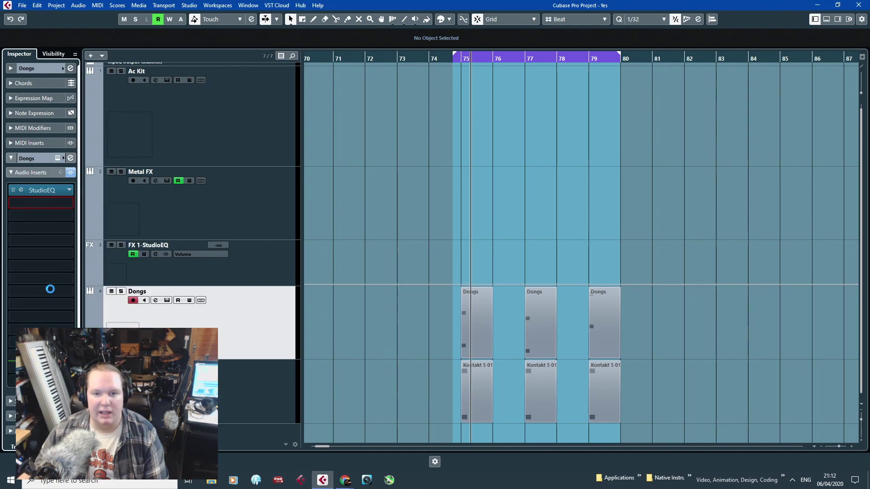
click(575, 133)
scroll(583, 283, down, 3)
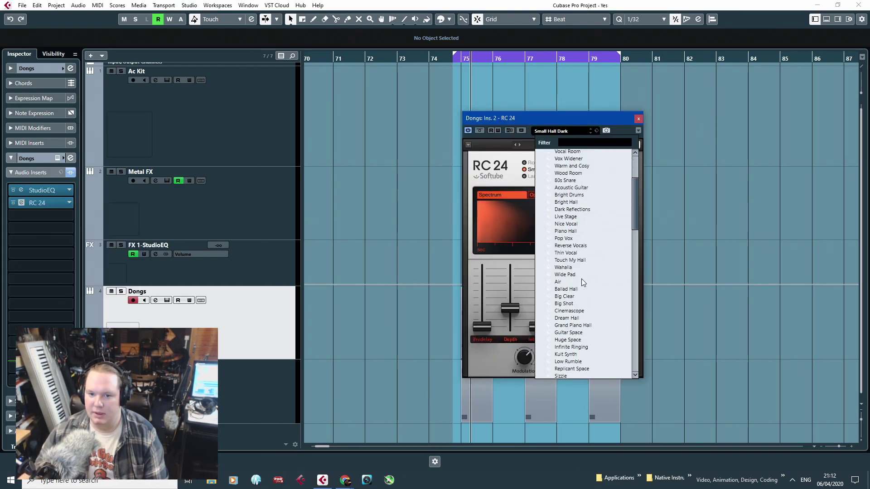
click(559, 282)
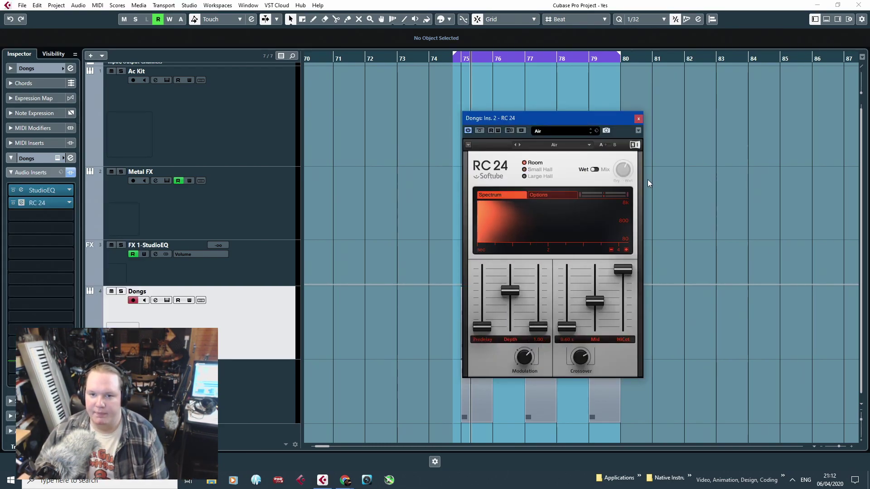
Audition the soloed Dongs reverb with RC 24 switched from Wet to Mix and its window clear of the parts, then unsolo the track.
key(s)
click(455, 79)
key(space)
drag(487, 120, 548, 93)
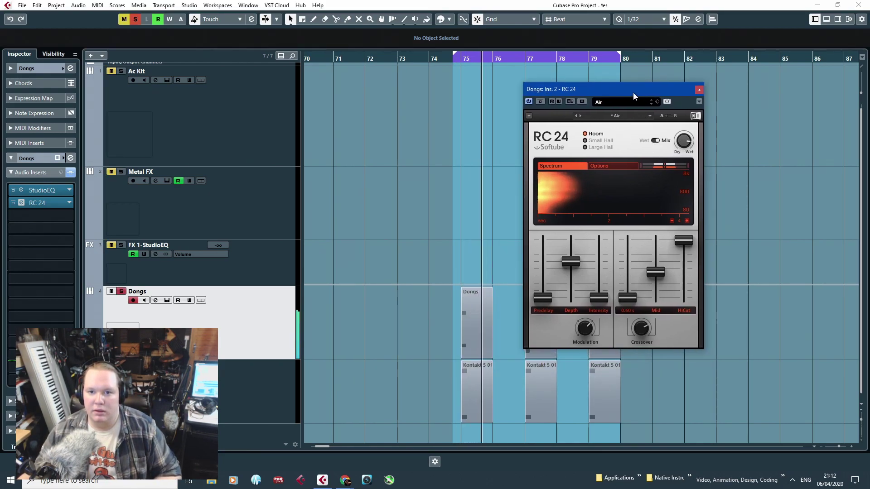
drag(634, 96, 277, 100)
scroll(460, 271, up, 2)
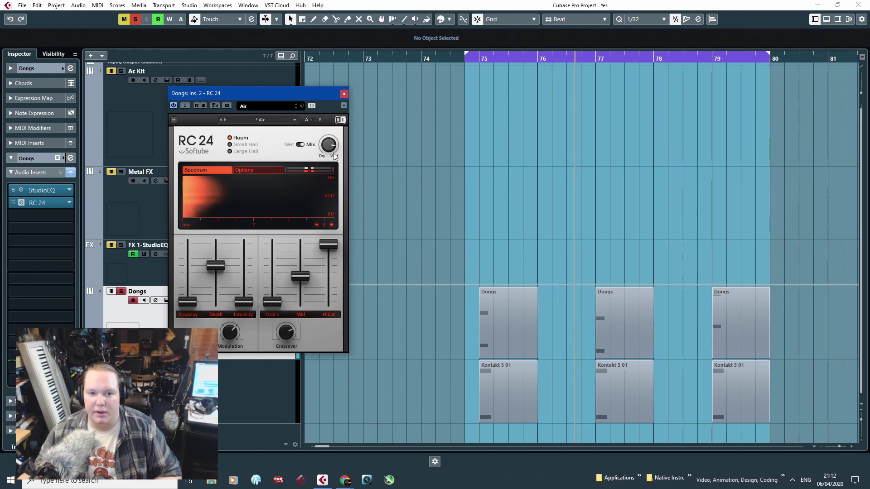
key(s)
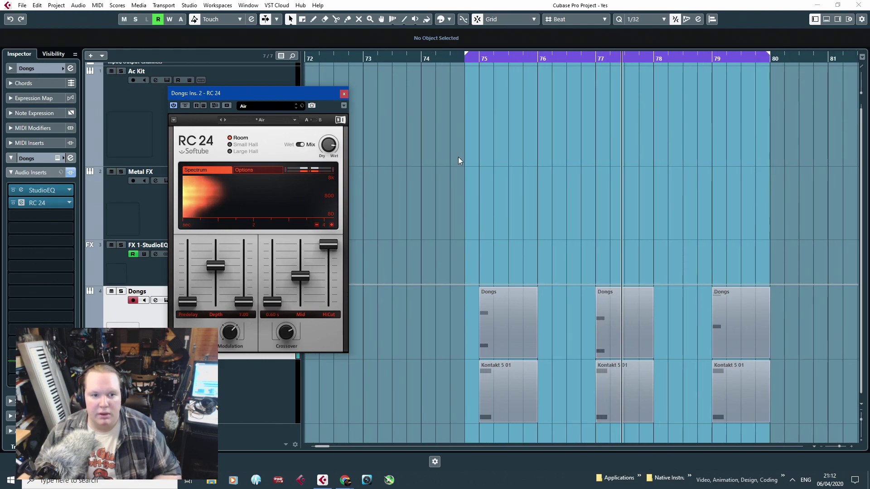
Play the reverb with the other tracks, set the RC 24 dry/wet mix to about 78%, and close the plug-in.
click(466, 147)
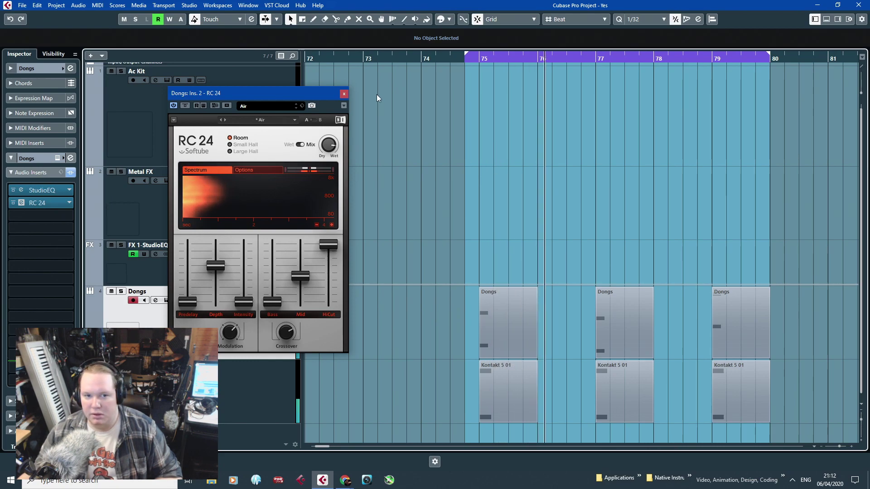
drag(314, 97, 381, 93)
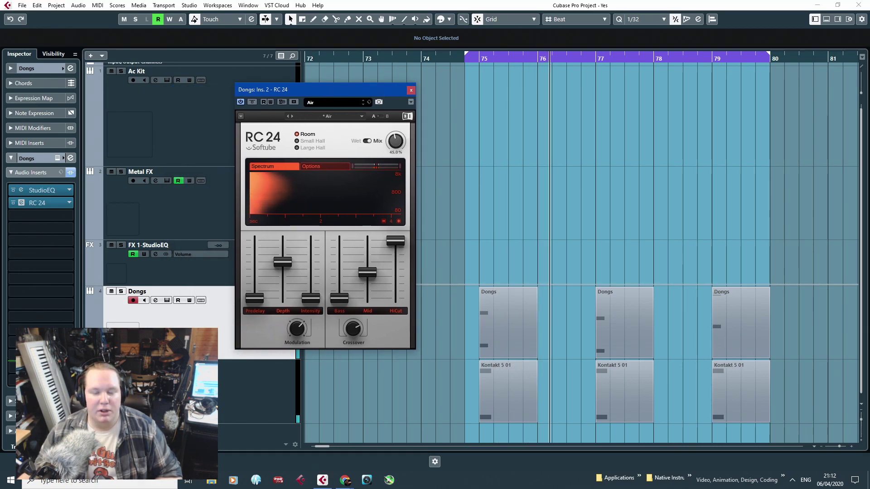
drag(396, 141, 396, 133)
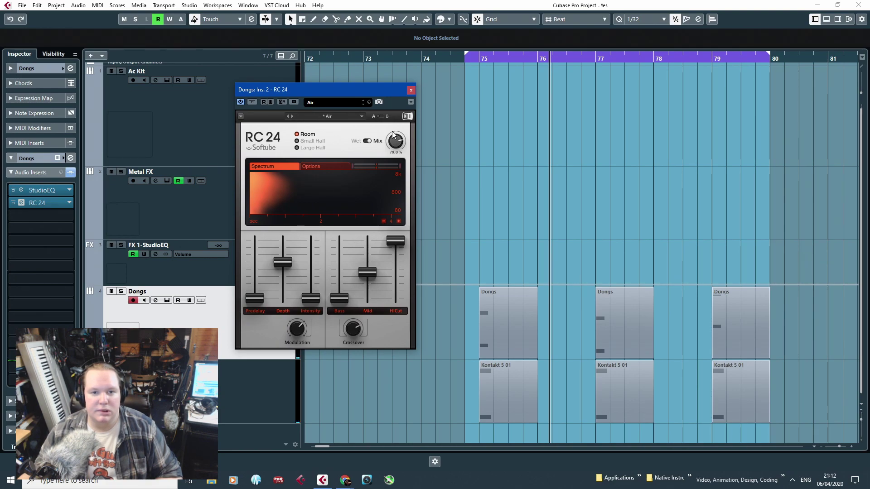
click(411, 90)
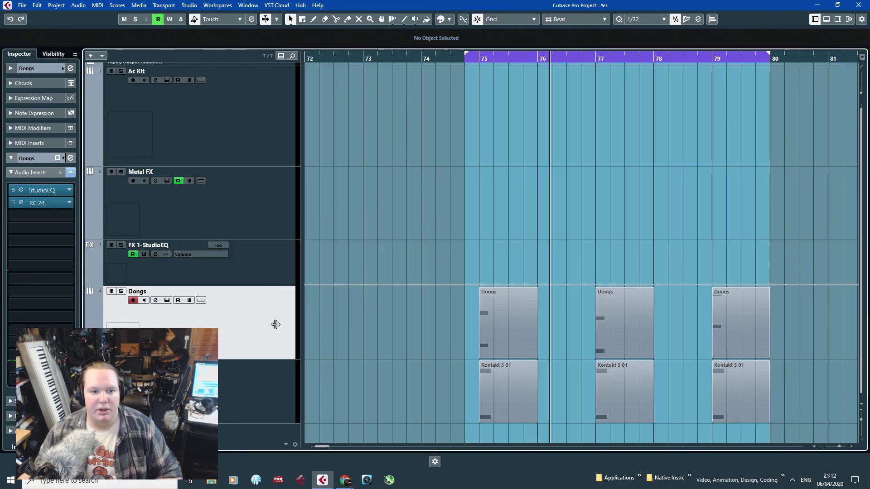
Bypass the inserts on the FX 1-StudioEQ channel and add an active audio send from Dongs to it.
click(200, 272)
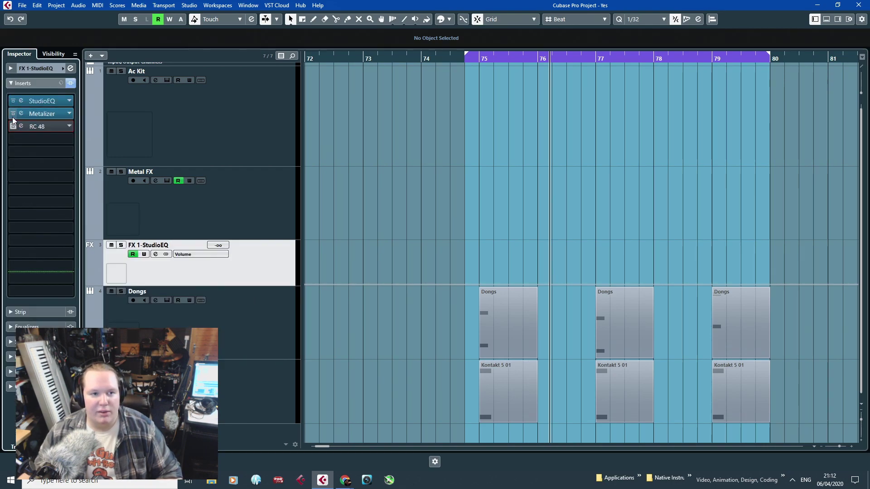
click(245, 327)
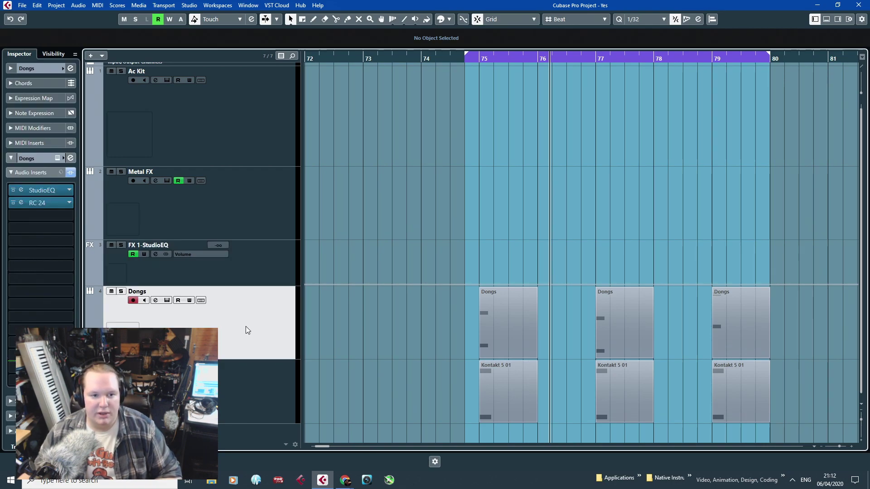
click(10, 401)
click(13, 312)
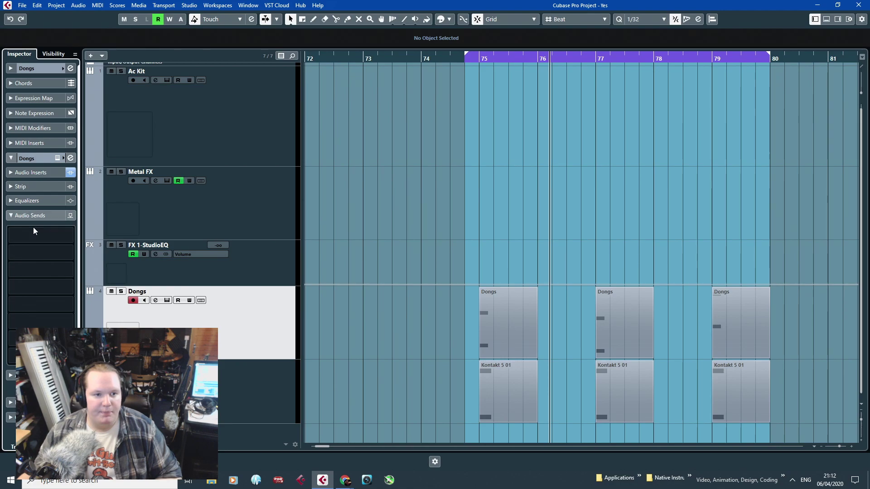
click(33, 229)
click(53, 272)
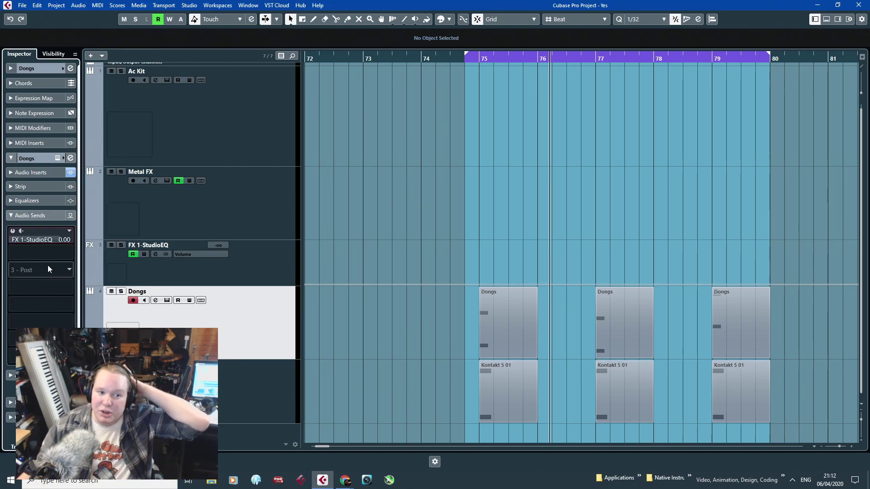
click(13, 231)
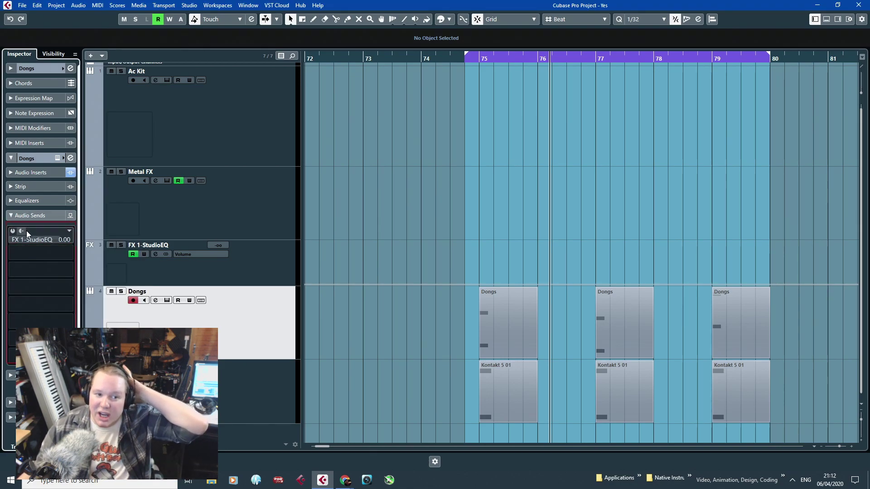
Add an active audio send from the Kontakt 5 01 track to FX 1-StudioEQ.
click(136, 385)
click(70, 236)
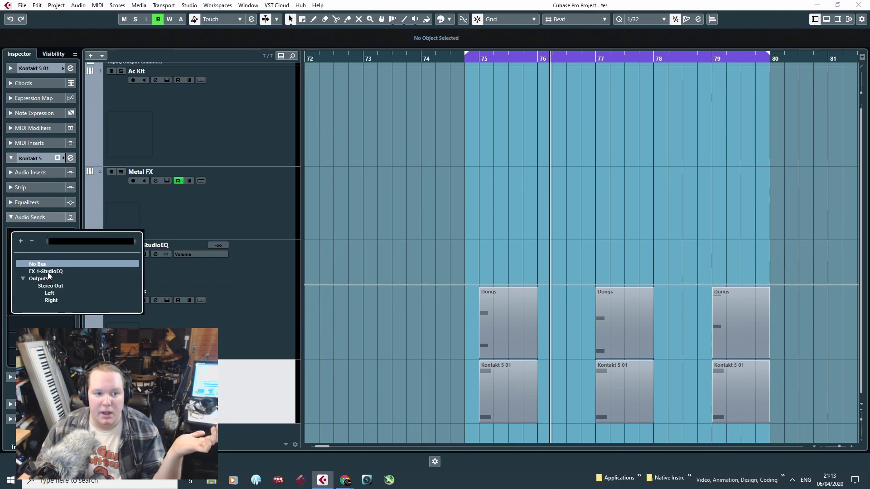
click(46, 271)
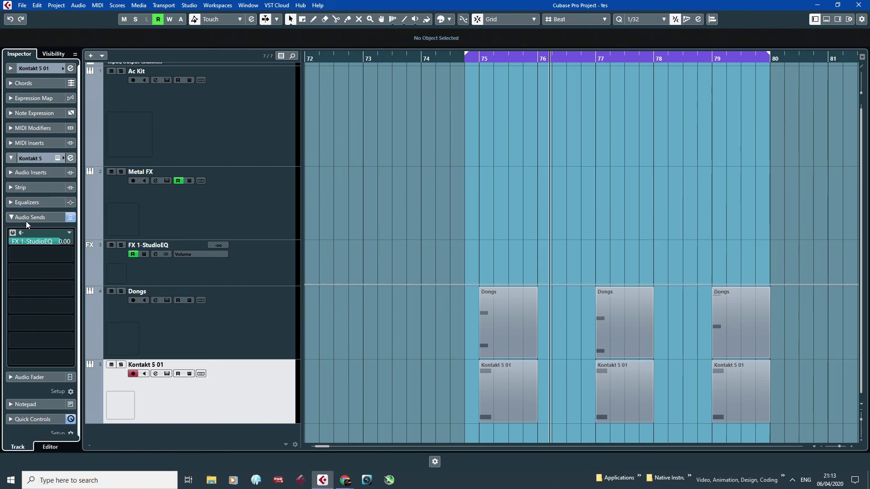
Rename the Kontakt 5 01 track as Dun-dun.
click(243, 352)
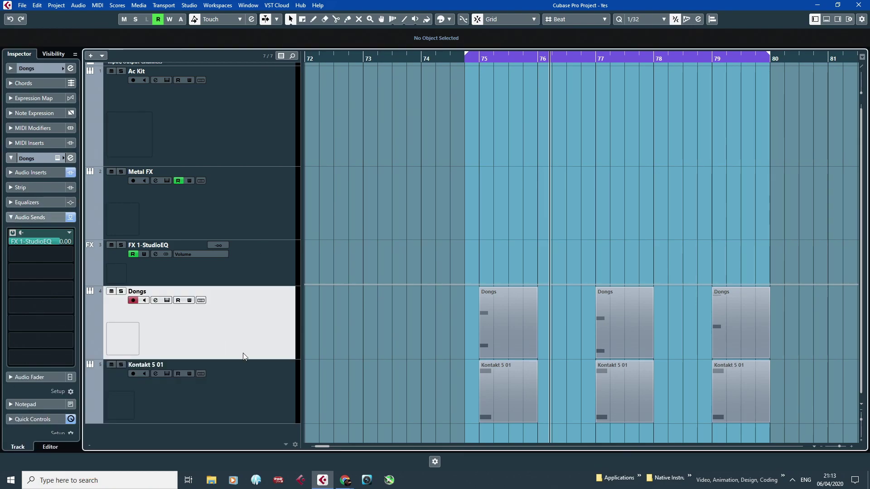
click(262, 367)
click(213, 355)
double_click(156, 363)
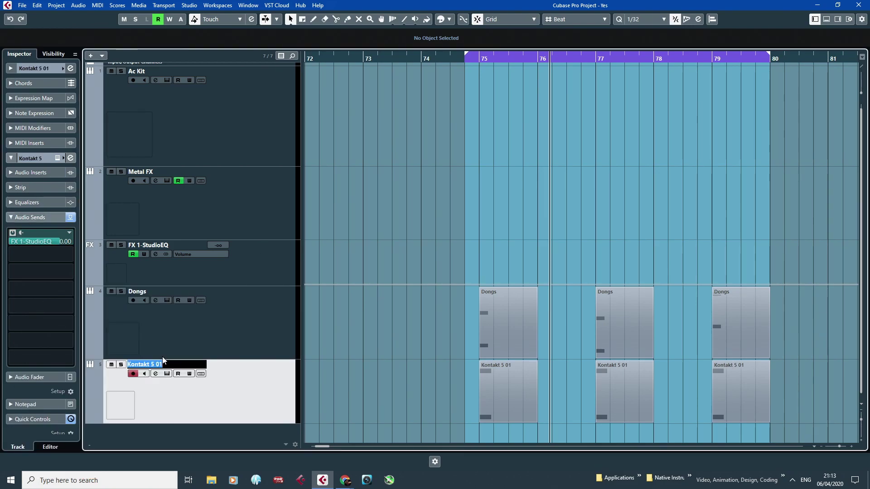
text(DunDun)
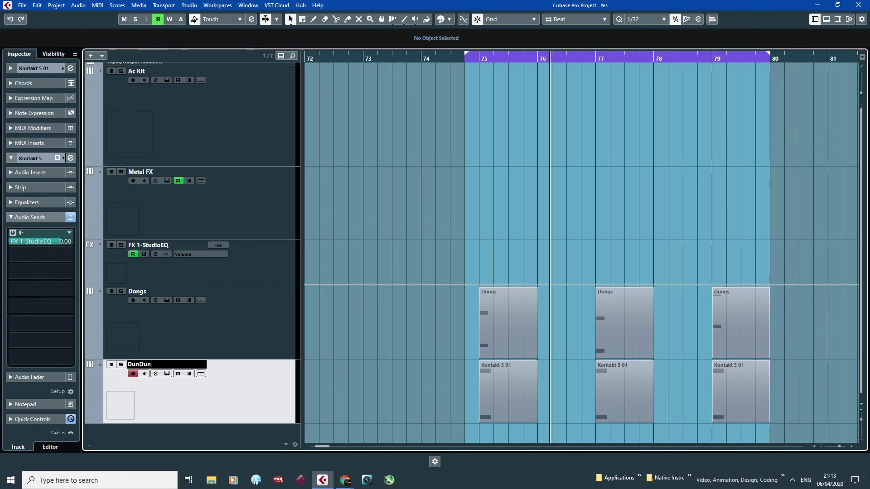
key(Return)
double_click(142, 365)
text(Du)
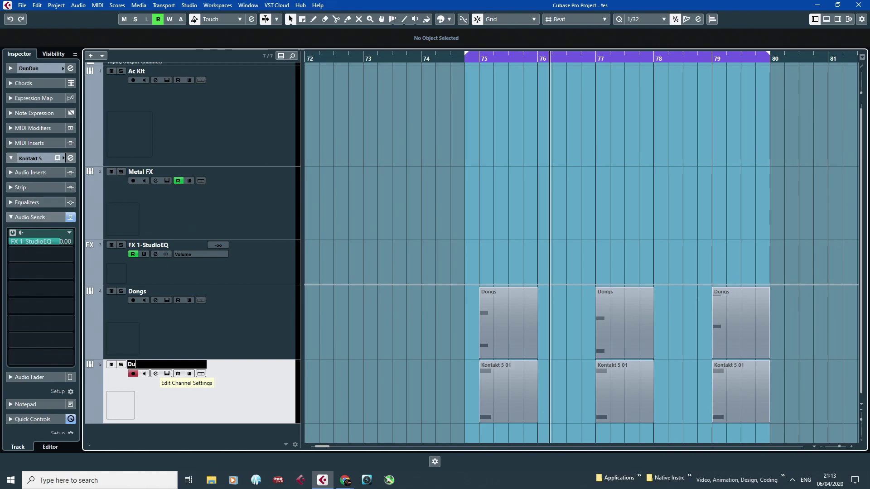
text(n-dun)
key(Return)
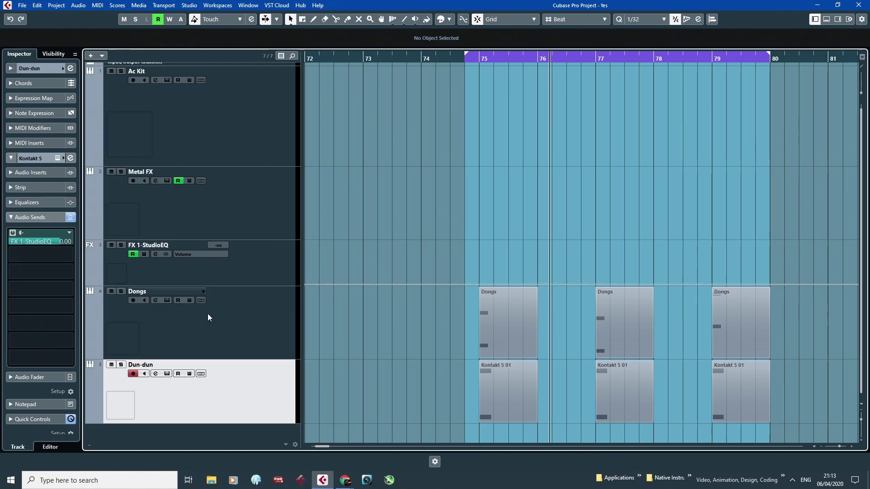
Edit the Dun-dun send level and switch the Dongs send to FX 1-StudioEQ to pre-fader.
double_click(62, 242)
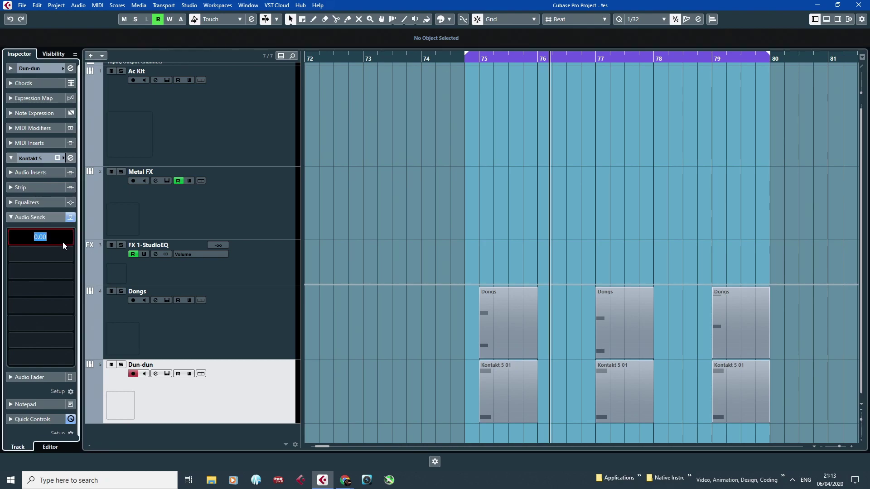
text(-)
key(Return)
click(170, 314)
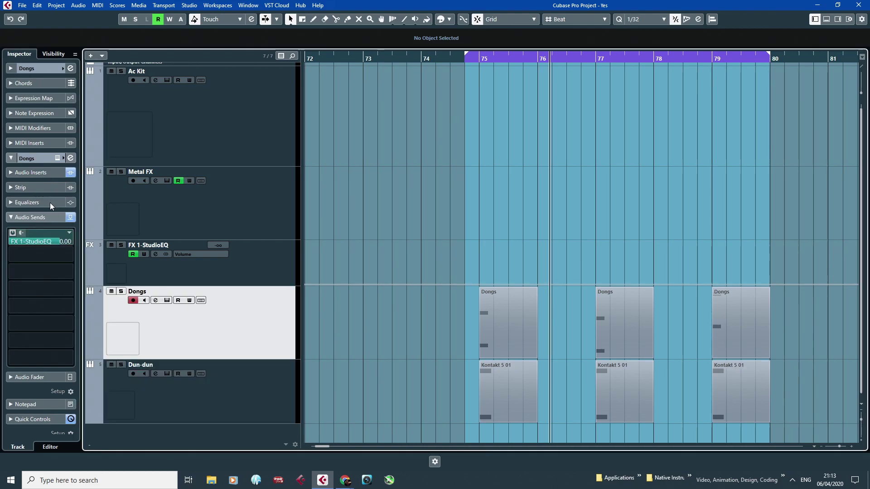
click(21, 233)
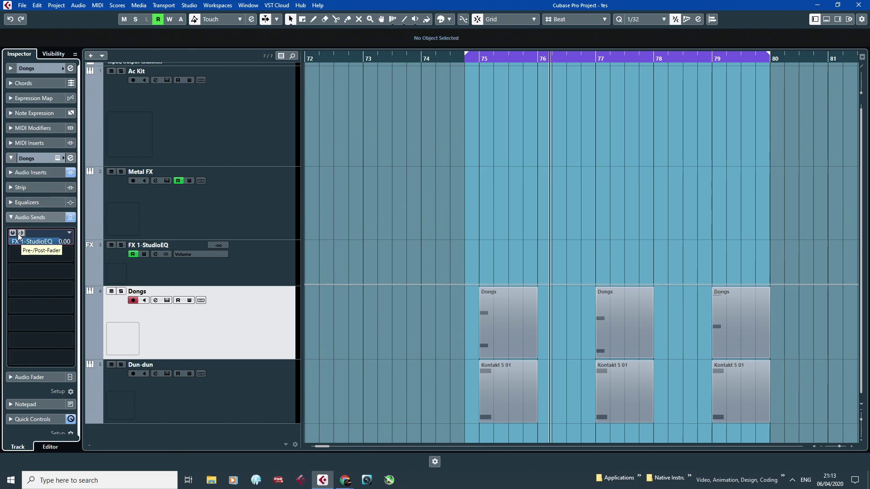
Try the Dongs track volume at -1.17 and return it to -29.3.
click(12, 67)
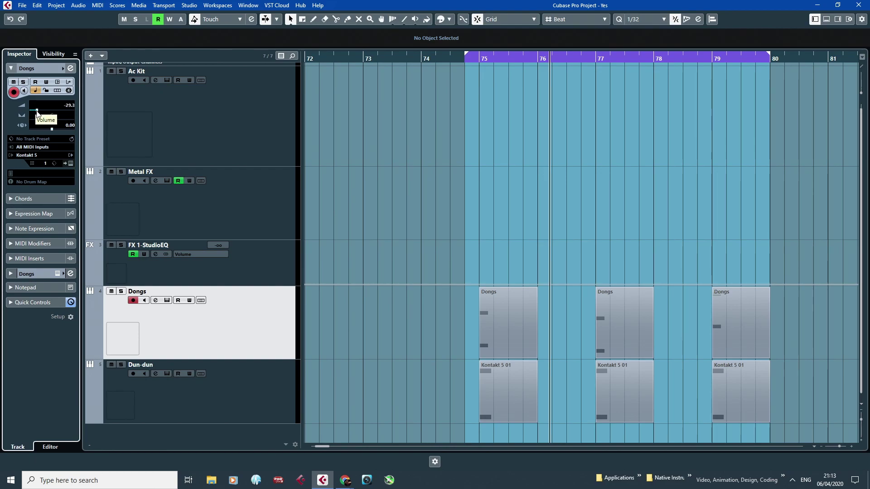
scroll(38, 115, up, 1)
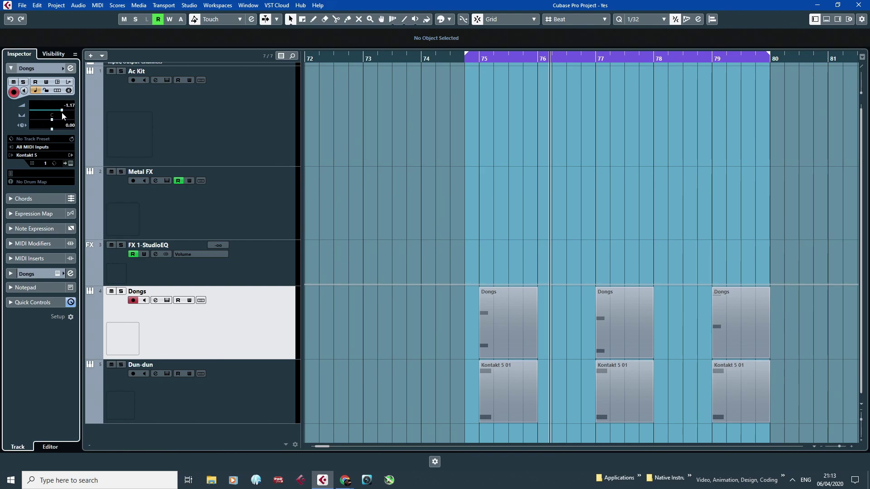
drag(62, 113, 36, 113)
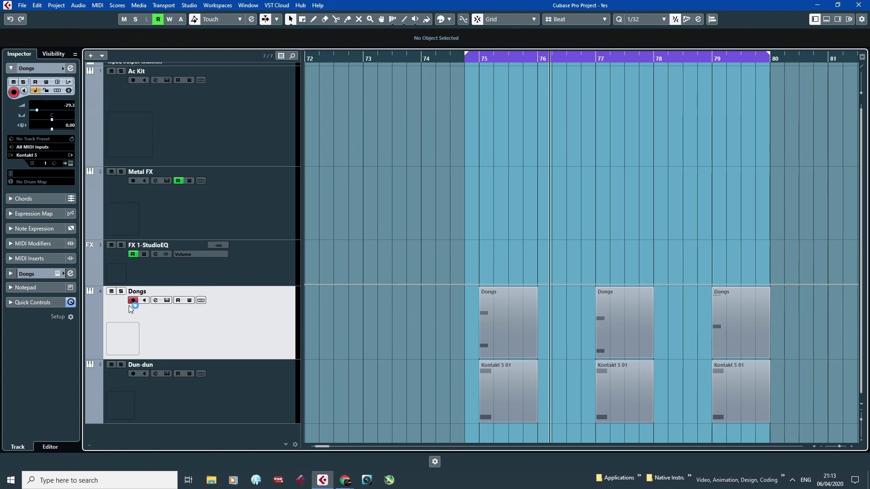
Review the RC 24 settings in the Dongs track's audio inserts and close the plug-in window.
click(10, 273)
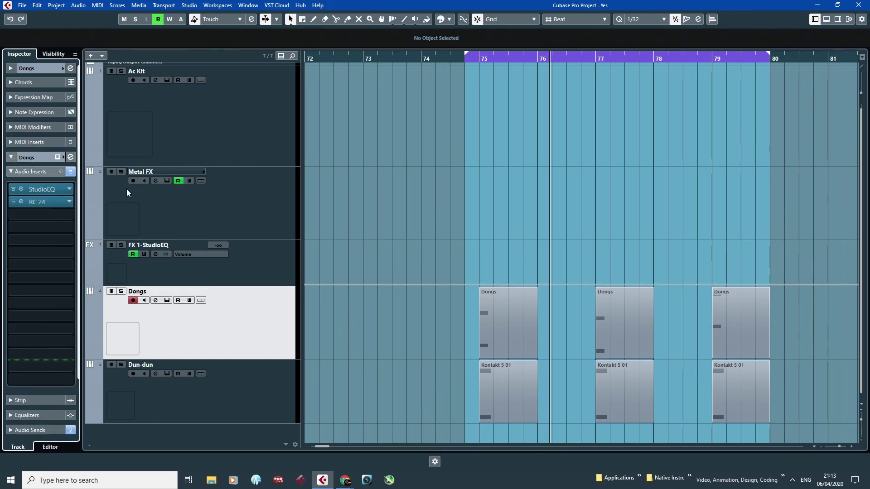
click(58, 201)
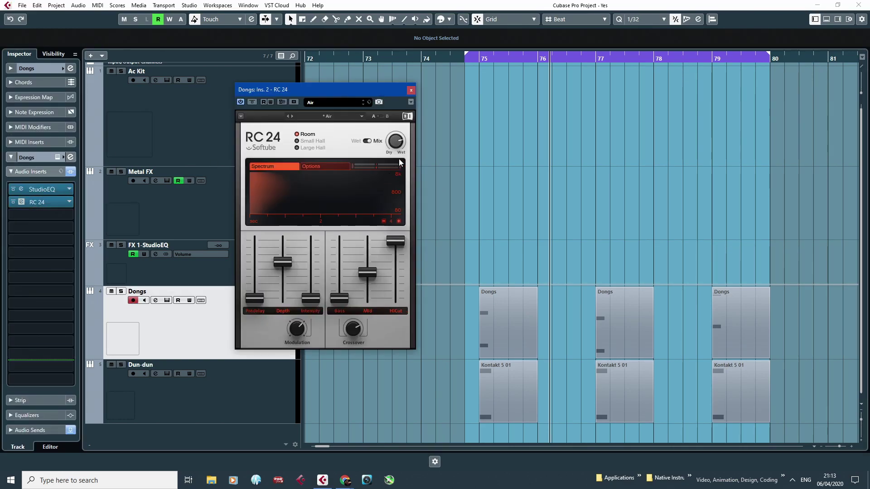
click(412, 90)
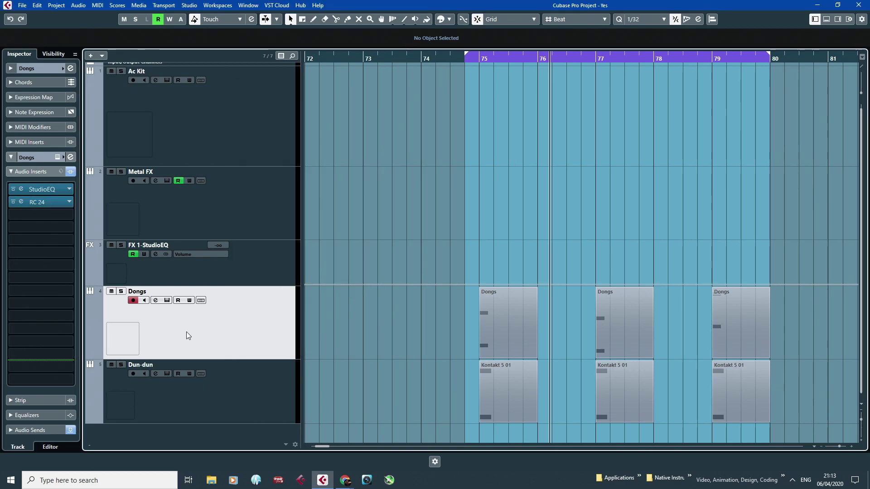
Enable StudioEQ and RC 48 on the FX 1-StudioEQ channel and set EQ band 1 to 76 Hz and -19.6 dB.
click(266, 263)
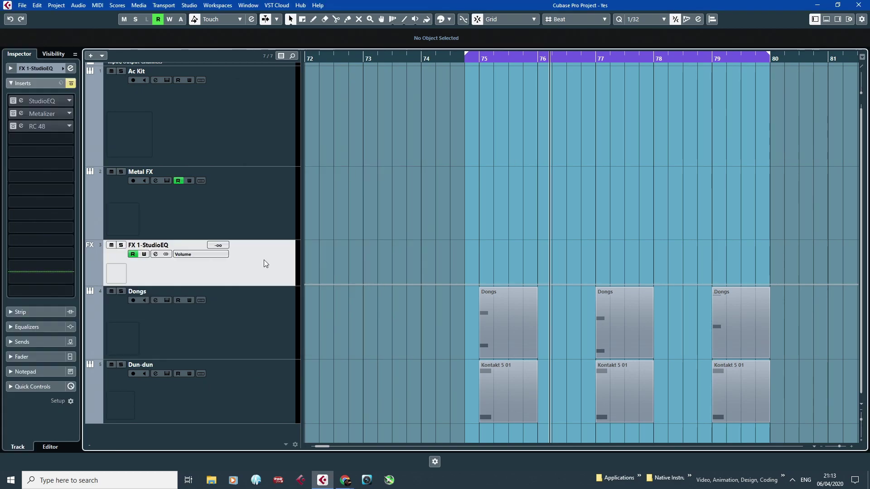
click(21, 101)
drag(383, 247, 383, 243)
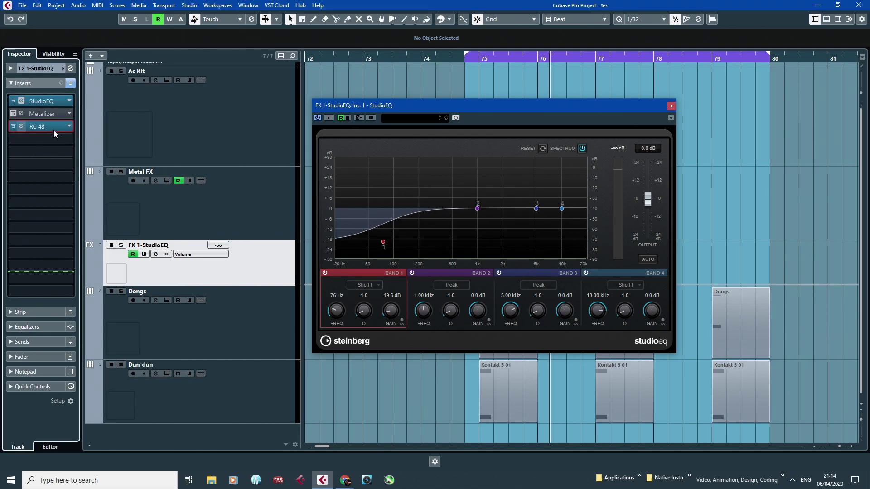
Load the Metalverb preset in RC 48 on FX 1-StudioEQ, raise its wet mix, and play from just before bar 75.
click(21, 126)
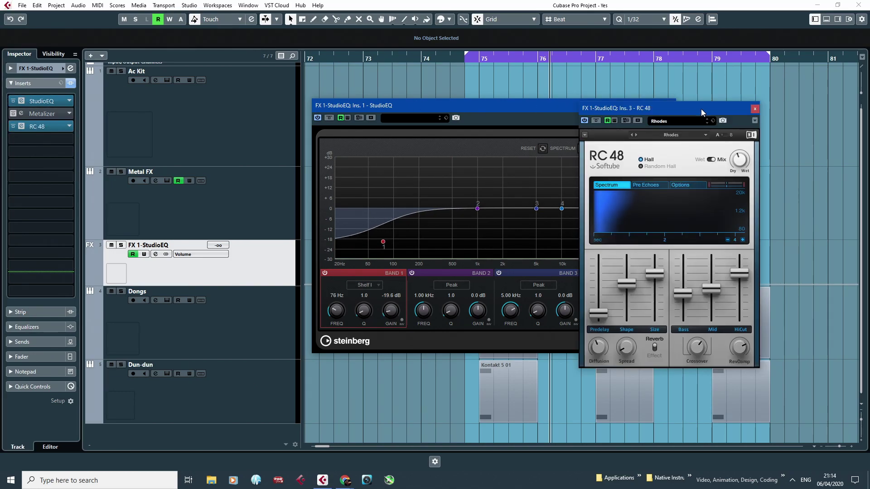
click(667, 122)
scroll(695, 314, down, 10)
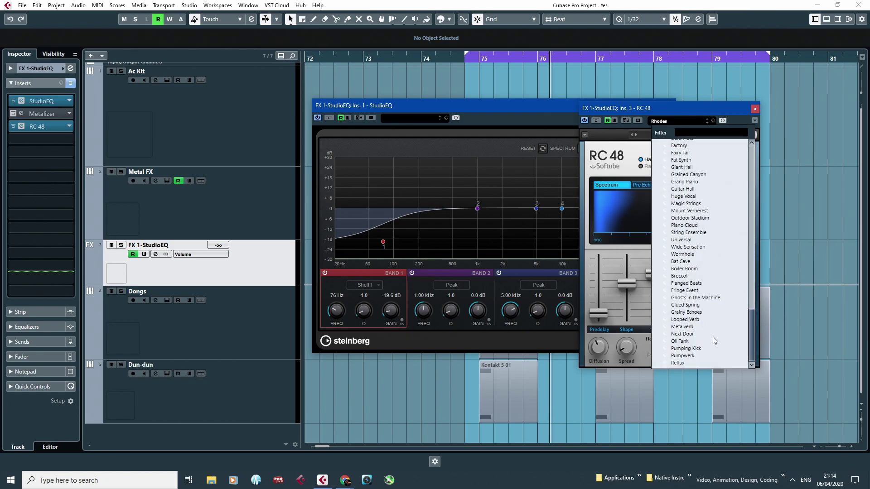
click(690, 327)
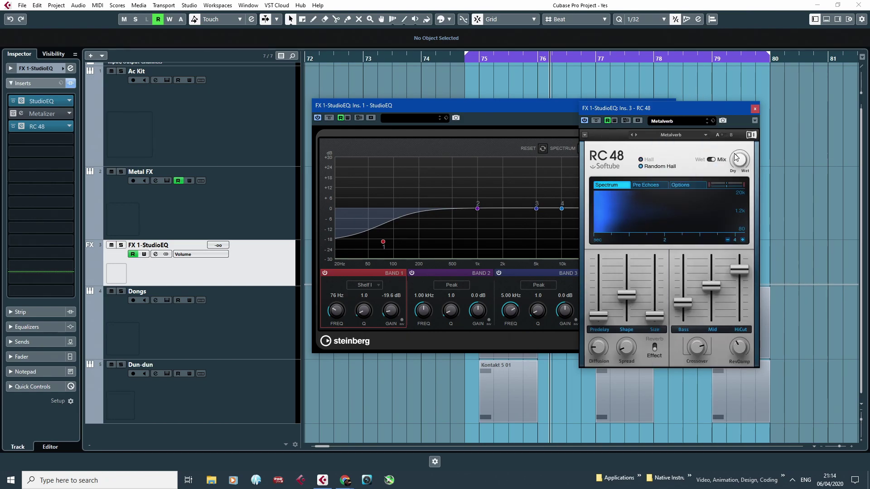
click(466, 60)
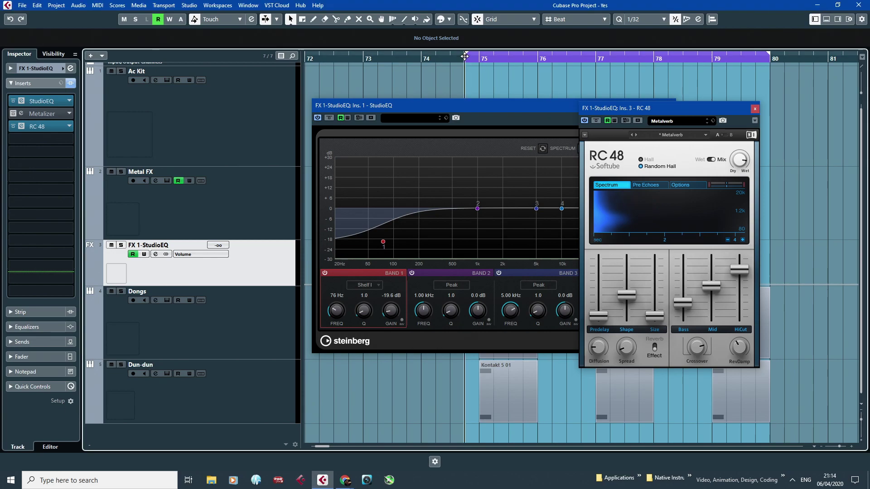
key(space)
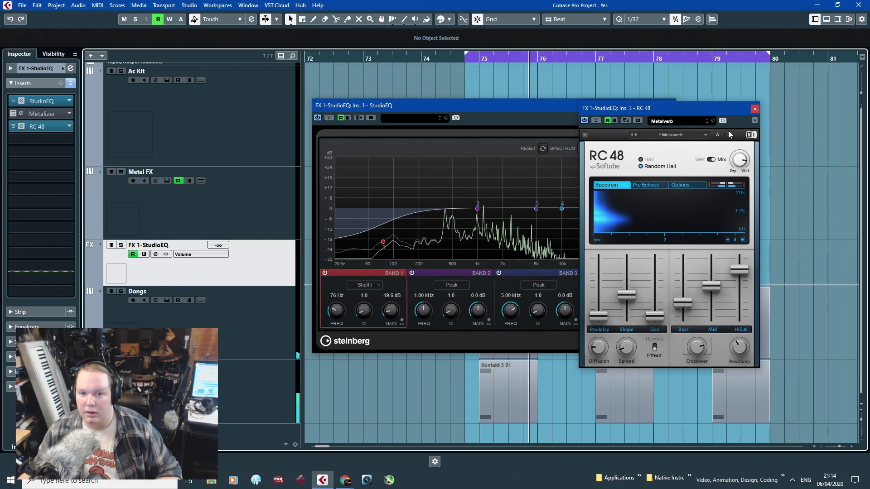
Check the Dun-dun track's sends, reselect FX 1-StudioEQ and close the RC 48 and StudioEQ windows.
click(263, 400)
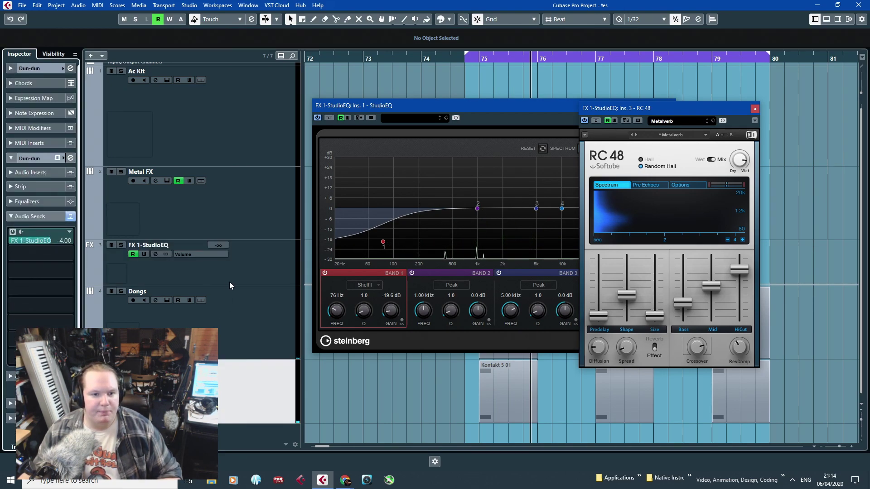
click(275, 268)
click(755, 108)
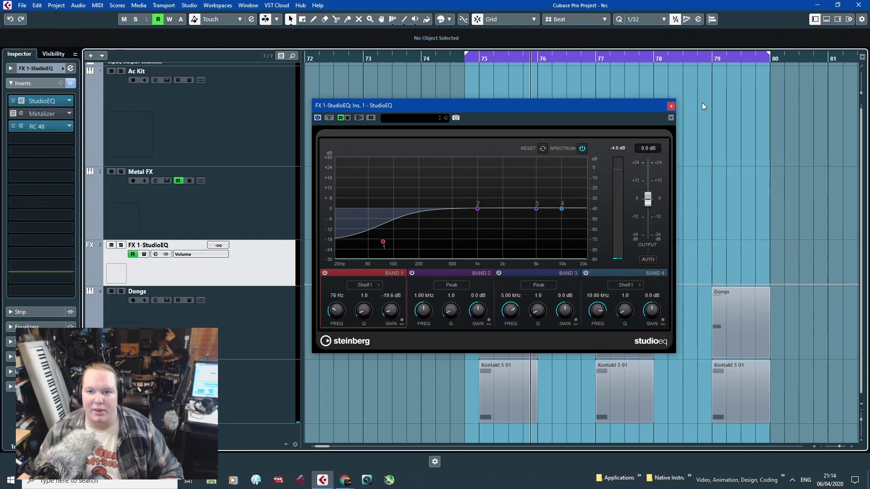
click(671, 105)
Automate the FX 1-StudioEQ volume to ramp from -∞ just before bar 75 up to -2.38 at bar 75.
key(g)
click(461, 286)
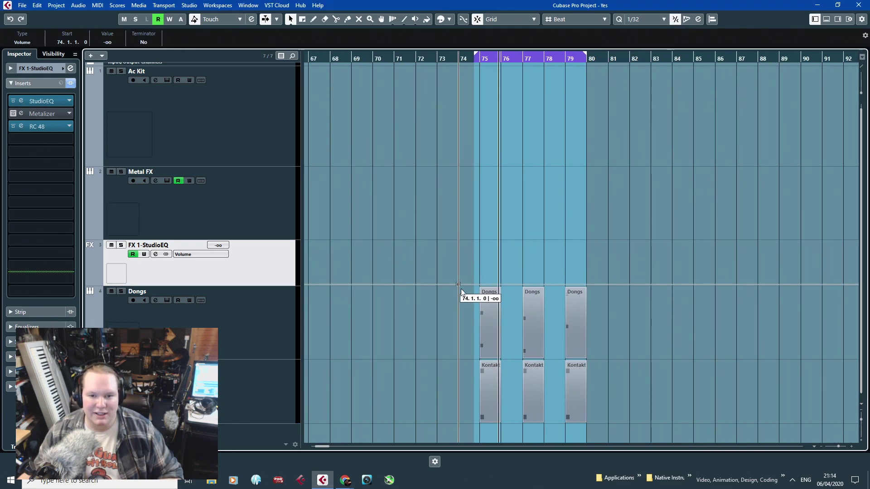
scroll(476, 290, up, 4)
click(483, 285)
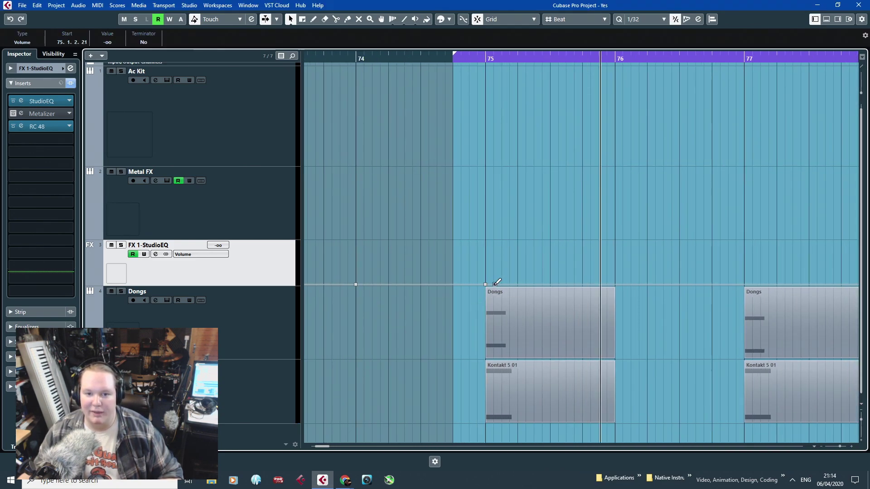
drag(484, 286, 500, 254)
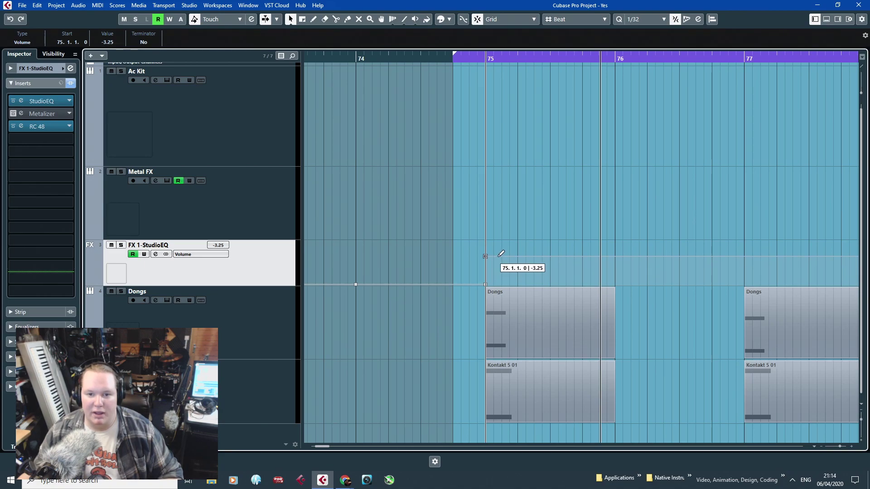
drag(485, 284, 453, 284)
click(447, 80)
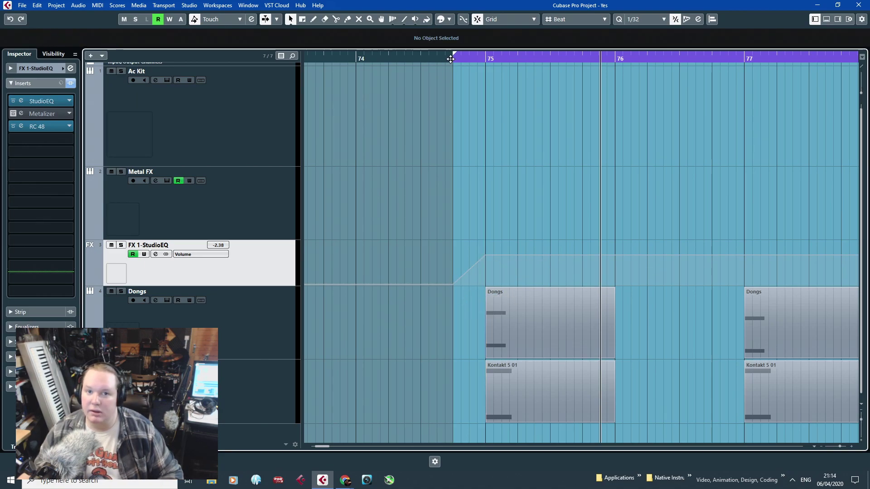
Play the section from just before bar 75 to audition the automated FX 1-StudioEQ volume.
click(451, 59)
key(space)
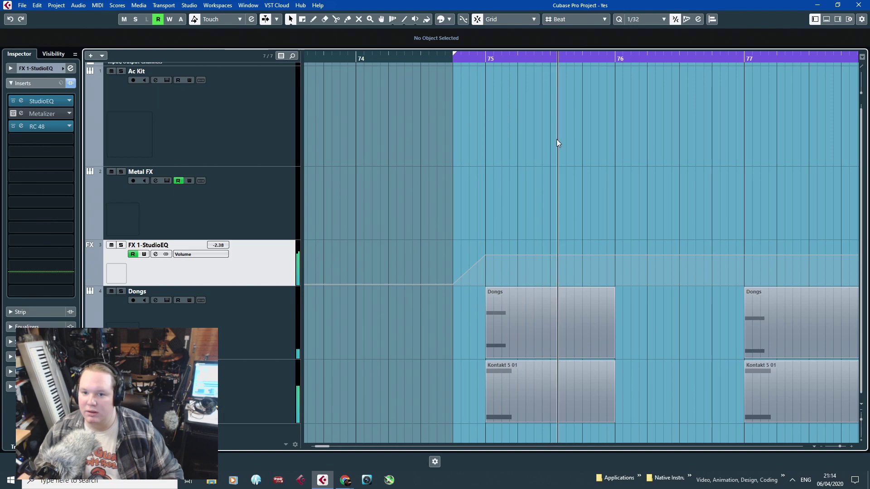
scroll(689, 184, down, 2)
drag(721, 169, 773, 178)
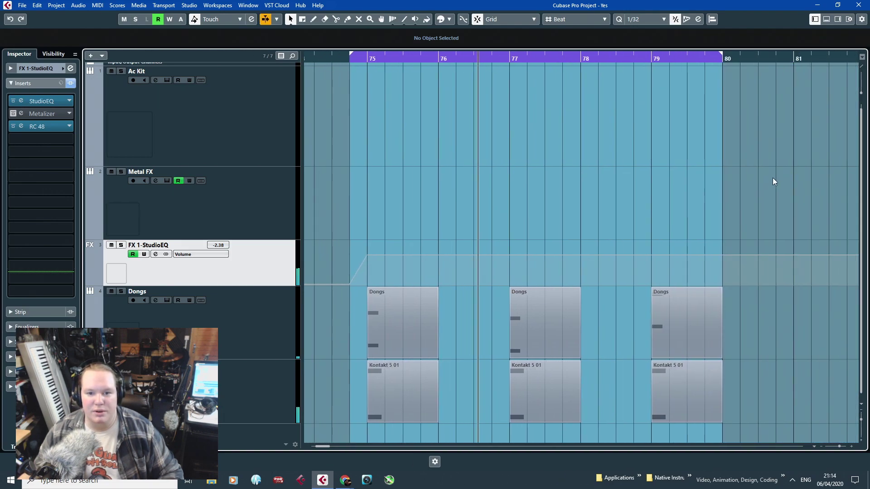
key(space)
Add a curved fade-out to the FX 1-StudioEQ volume automation from 76.3 down to -∞ at bar 77.
scroll(494, 251, up, 3)
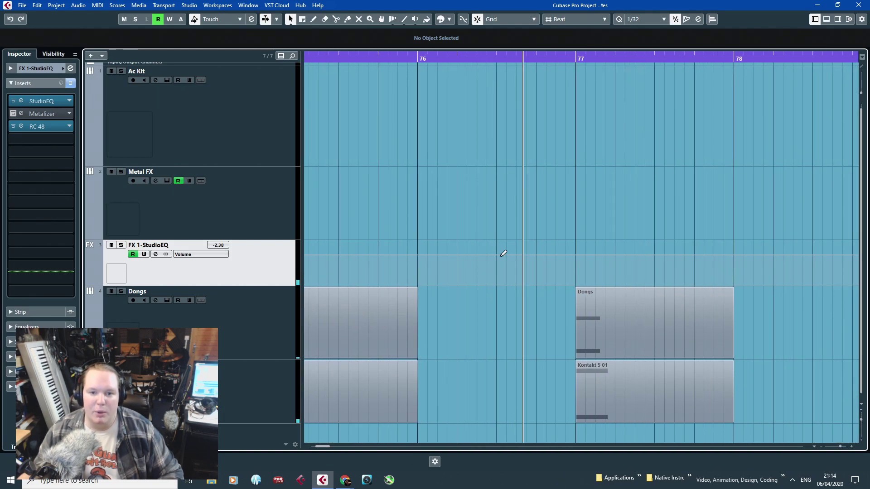
click(497, 255)
drag(574, 256, 544, 266)
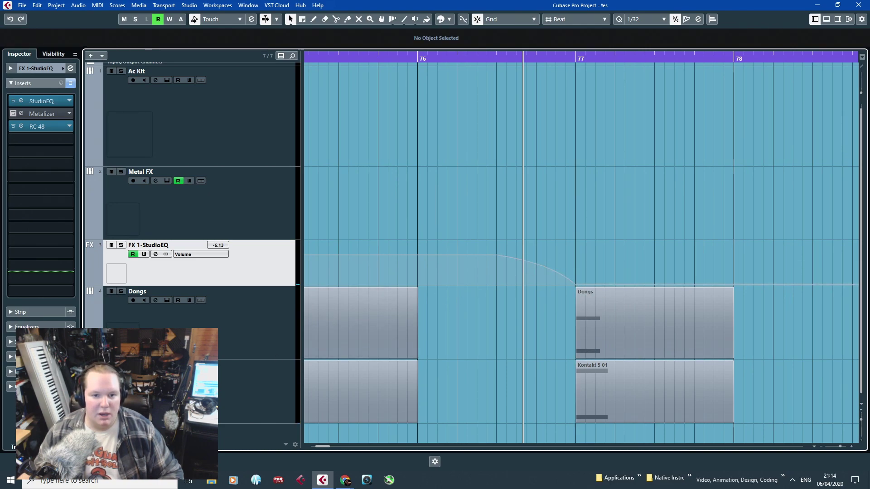
Show the Dongs volume automation and curve it down from -29.3 at bar 76 to -∞ at bar 77.
click(88, 355)
scroll(374, 362, down, 2)
click(417, 349)
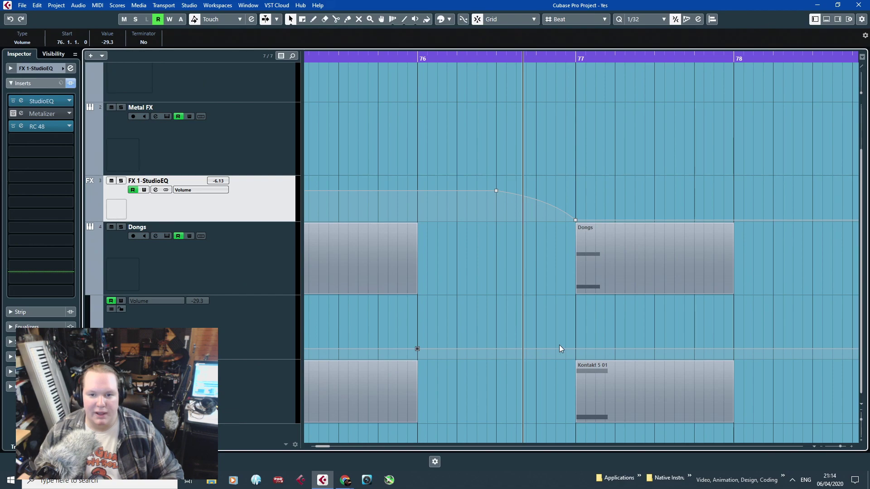
drag(575, 349, 575, 358)
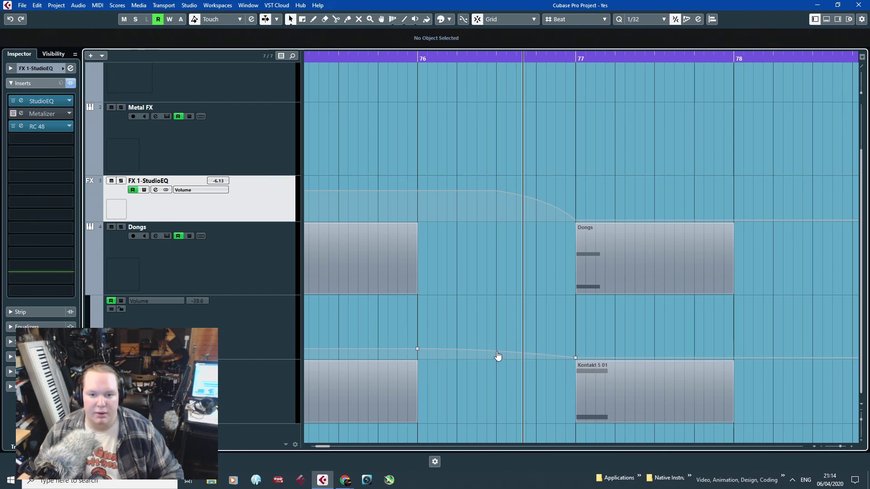
Copy the FX 1-StudioEQ volume automation of bars 75 to 77 and paste it at bars 77 and 79.
scroll(497, 356, down, 3)
scroll(522, 308, up, 2)
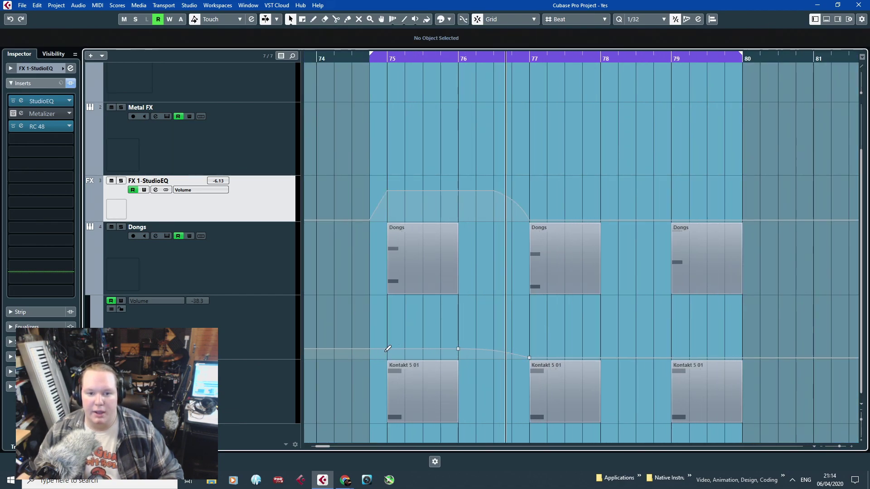
click(302, 19)
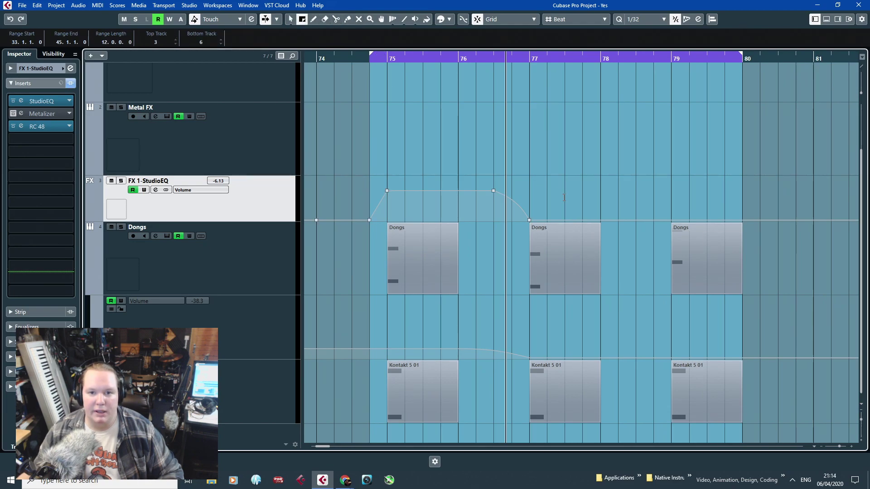
drag(530, 194, 389, 196)
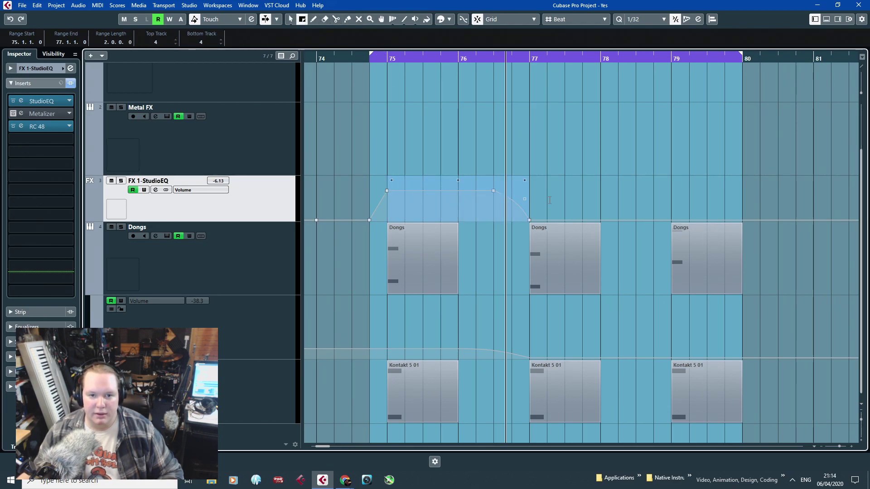
drag(623, 213, 582, 208)
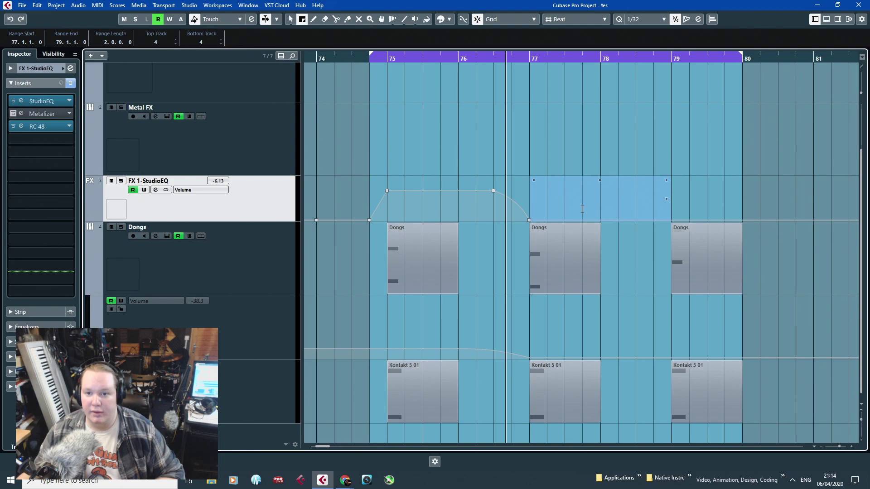
key(ctrl+v)
drag(831, 204, 672, 209)
key(ctrl+v)
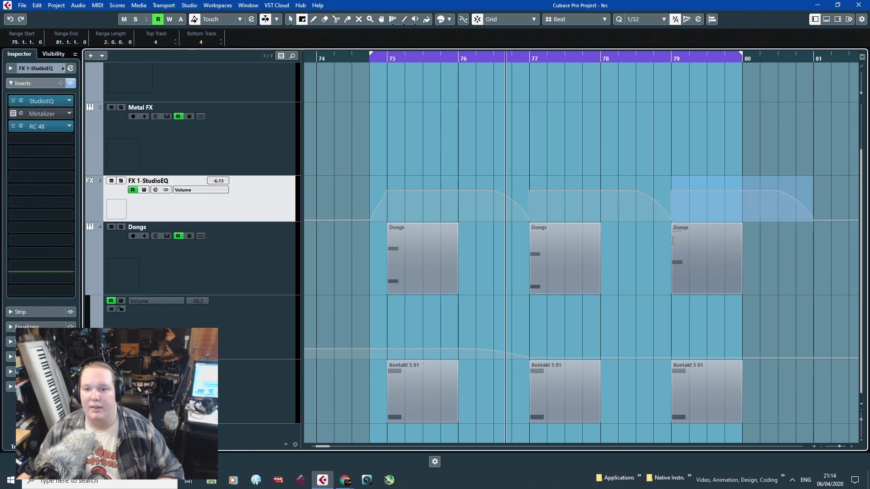
key(1)
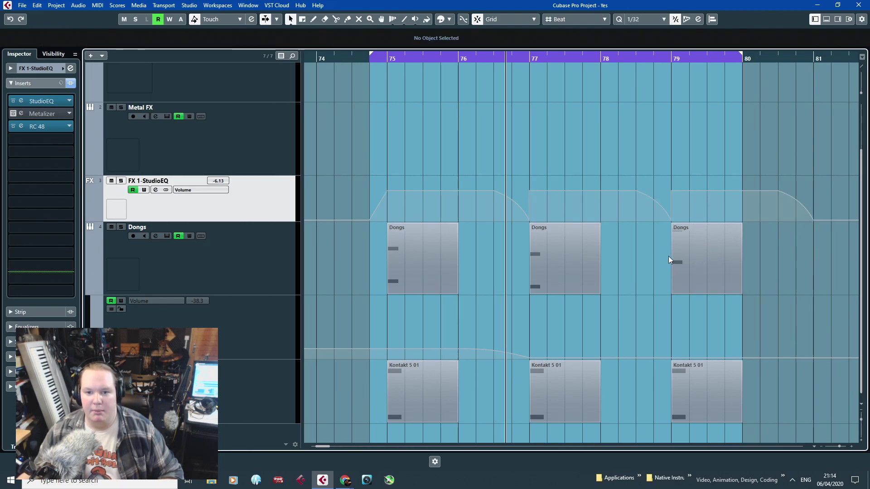
Copy the Dongs volume automation of bars 75 to 77 and paste it at bars 77 and 79.
ctrl+scroll(521, 233, up, 4)
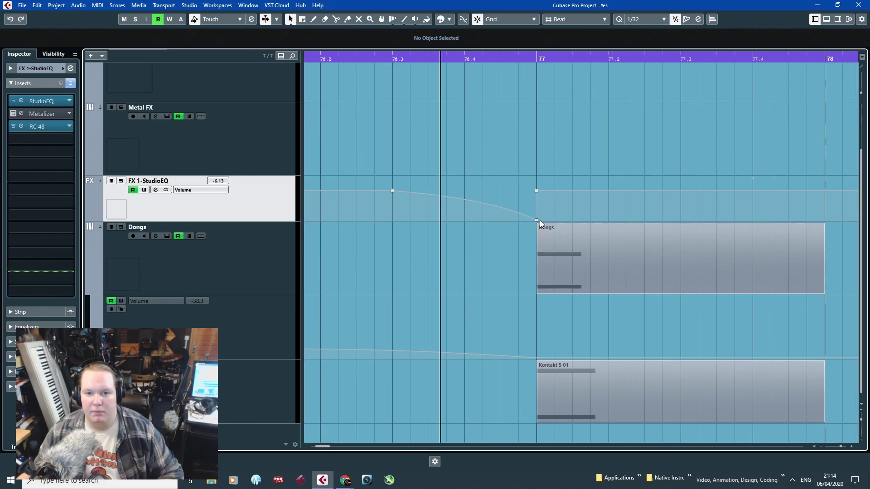
ctrl+scroll(544, 281, down, 3)
click(302, 19)
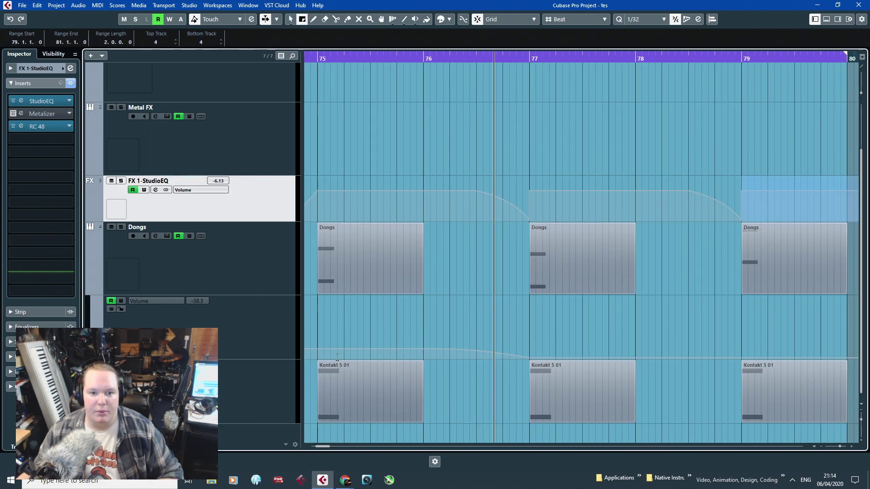
drag(319, 331, 739, 346)
key(g)
drag(781, 324, 679, 310)
key(ctrl+v)
key(1)
End the FX 1-StudioEQ volume fade before bar 79 at 78.4.4.2 and hold -∞ until a new point at 78.4.4.74.
ctrl+scroll(672, 305, up, 5)
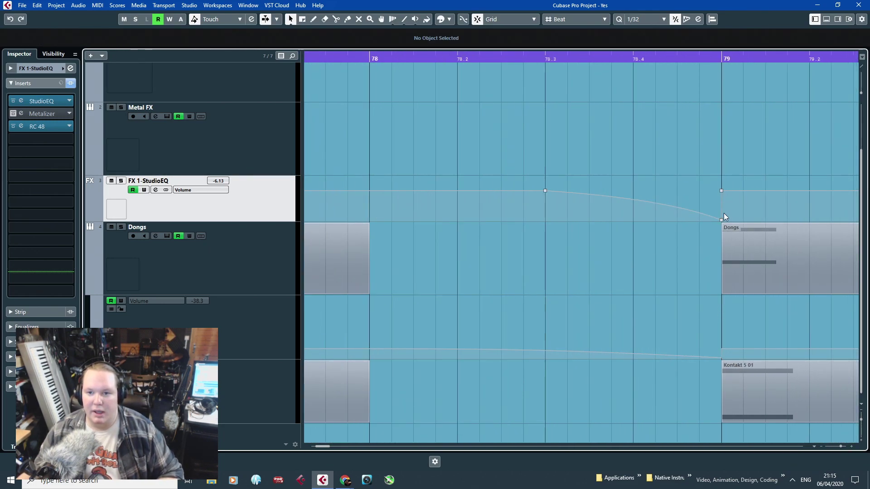
drag(722, 223, 700, 225)
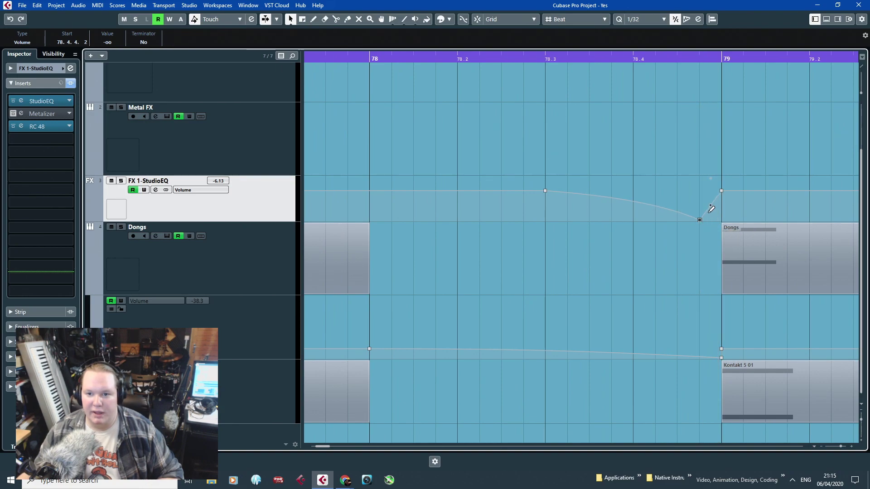
click(710, 206)
drag(718, 195, 716, 221)
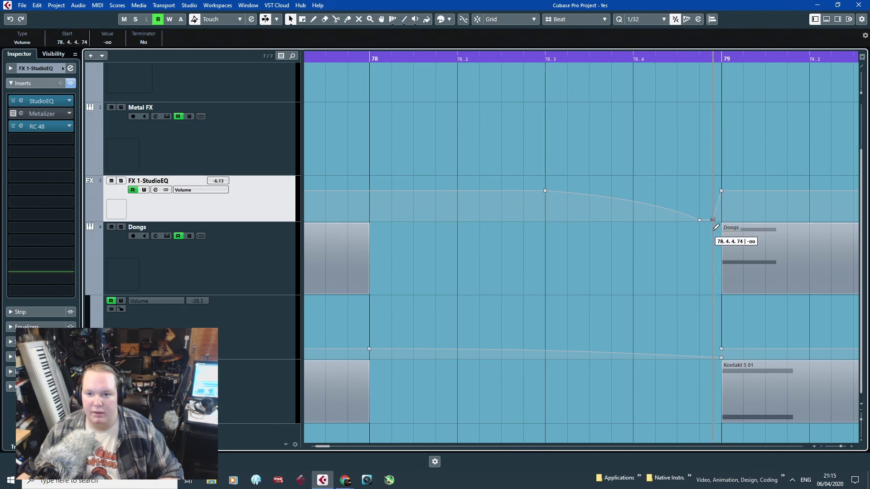
End the Dongs volume fade before bar 79 at 78.4.3.119 and hold -∞ until 78.4.4.106.
click(699, 358)
scroll(657, 407, down, 5)
scroll(698, 356, up, 8)
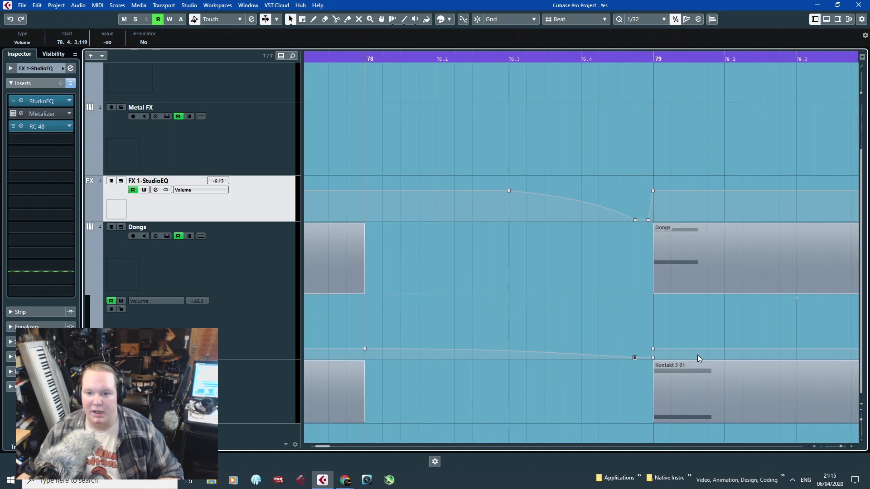
drag(634, 361, 629, 364)
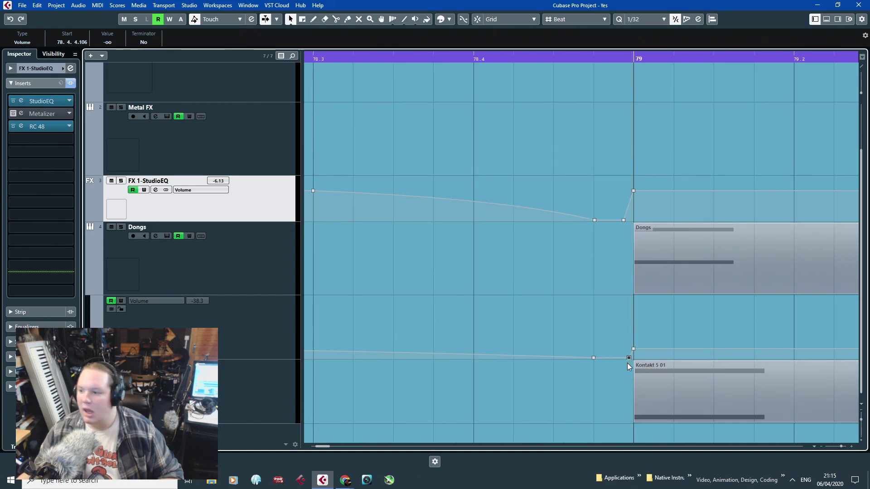
click(633, 261)
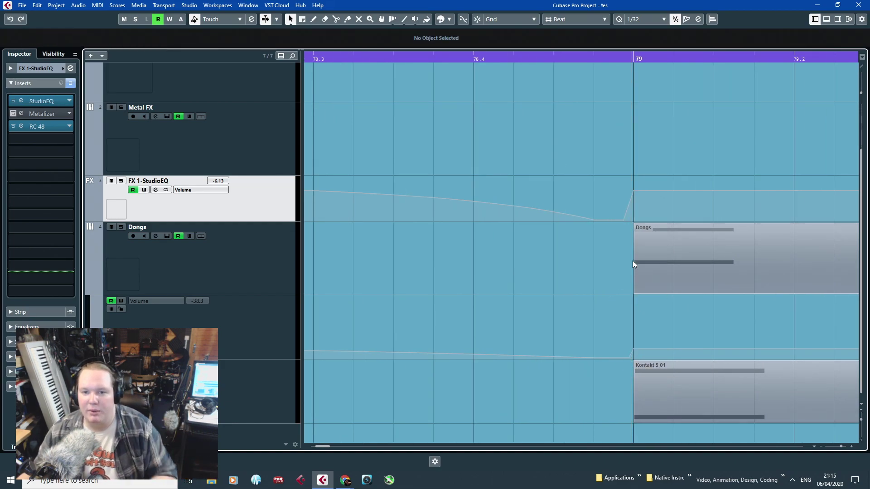
scroll(643, 284, up, 8)
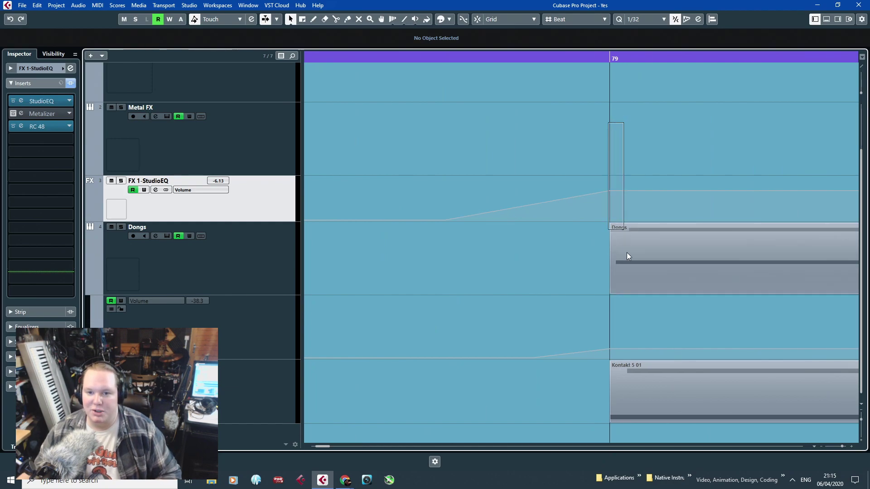
End the FX 1-StudioEQ volume fade at 76.4.4.68 and the Dongs fade just before bar 77, holding both at -∞ until just before the bar.
scroll(561, 348, down, 4)
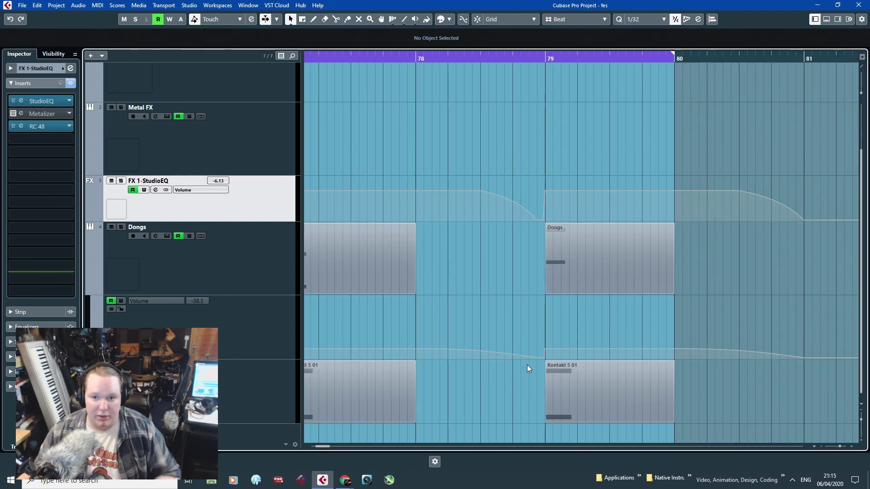
scroll(526, 365, left, 6)
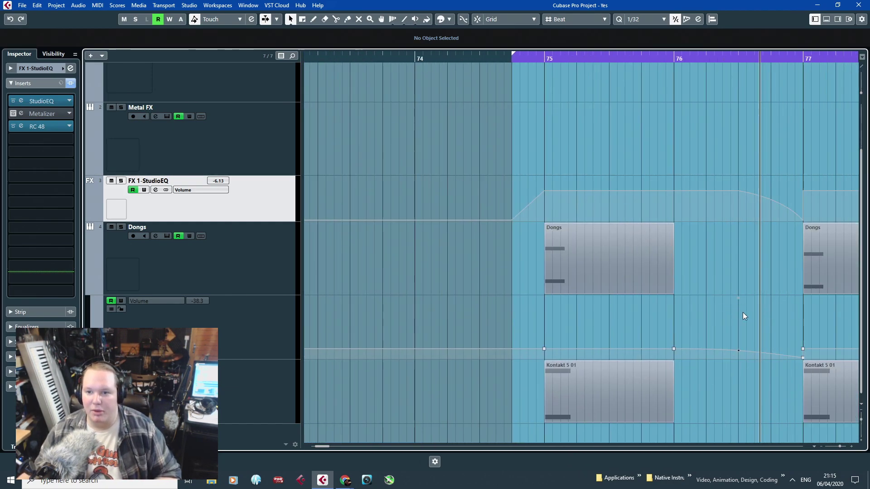
scroll(771, 309, up, 5)
click(791, 221)
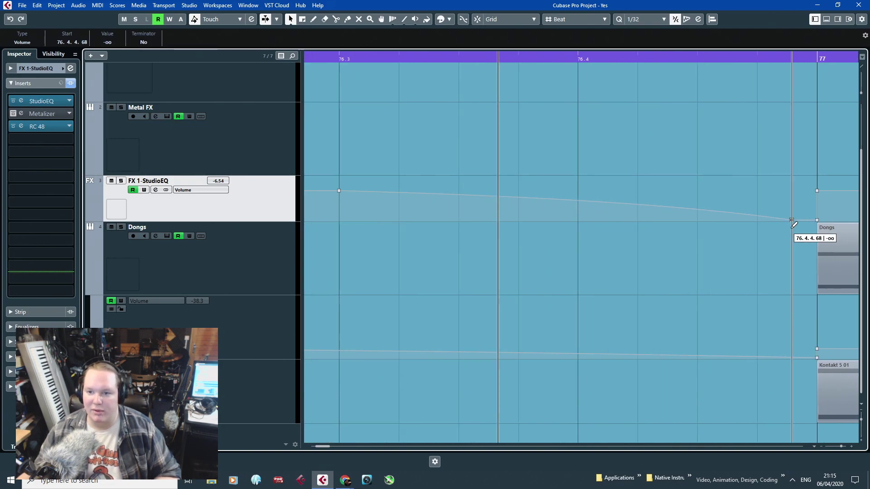
drag(817, 220, 809, 220)
mouse_move(797, 358)
mouse_down()
mouse_move(788, 358)
mouse_move(809, 358)
mouse_up()
click(759, 327)
Add a Dongs volume dip before bar 75, with a starting point at the current level and a -∞ point at 74.4.3.114.
scroll(715, 322, down, 5)
scroll(466, 307, left, 4)
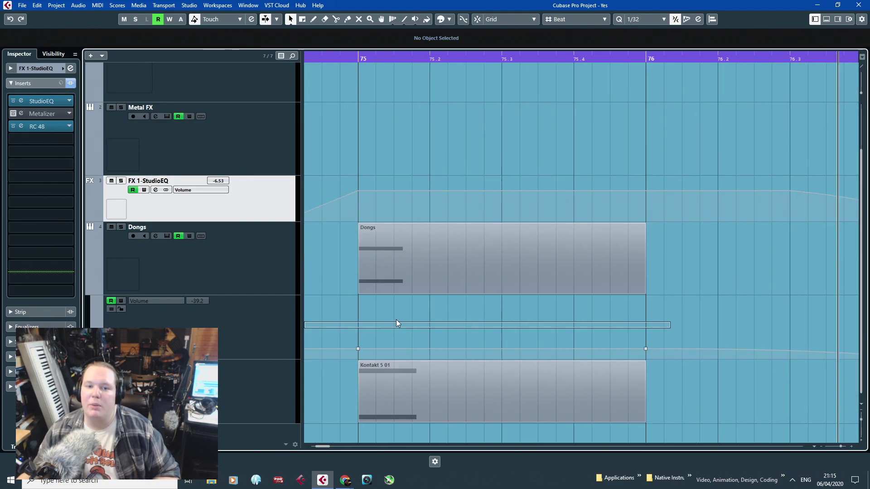
click(380, 349)
drag(443, 349, 443, 358)
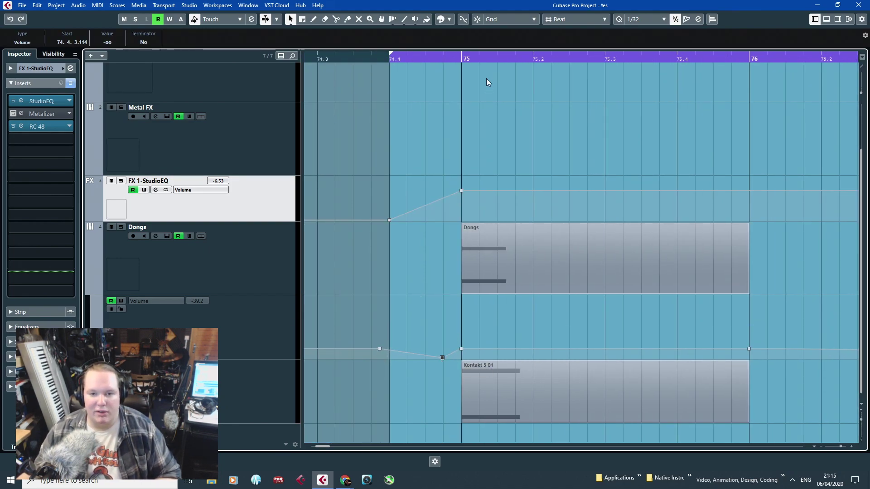
Play back from just before bar 75 and review the FX 1-StudioEQ and Dongs volume fades through bar 80.
click(453, 57)
key(space)
scroll(460, 195, down, 3)
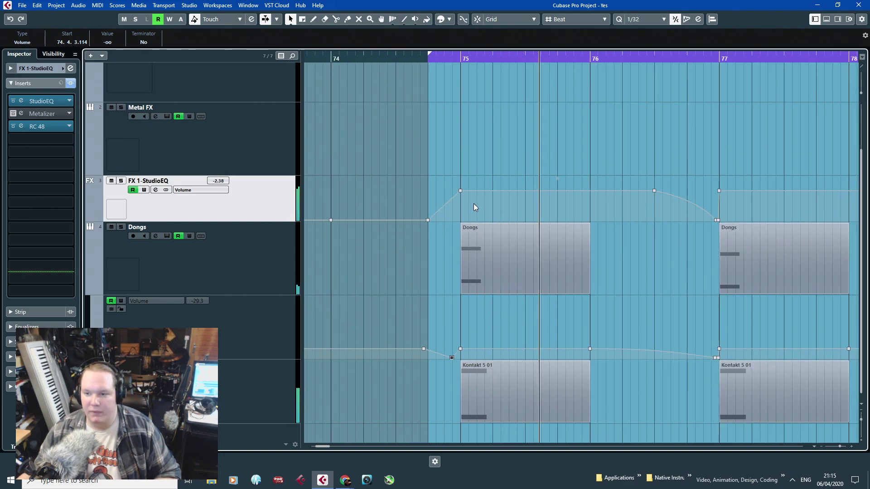
scroll(662, 181, up, 3)
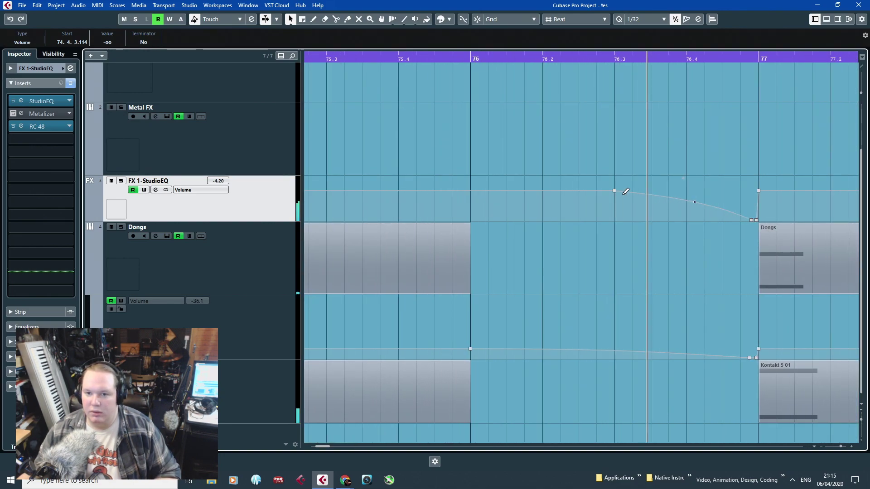
scroll(616, 198, down, 3)
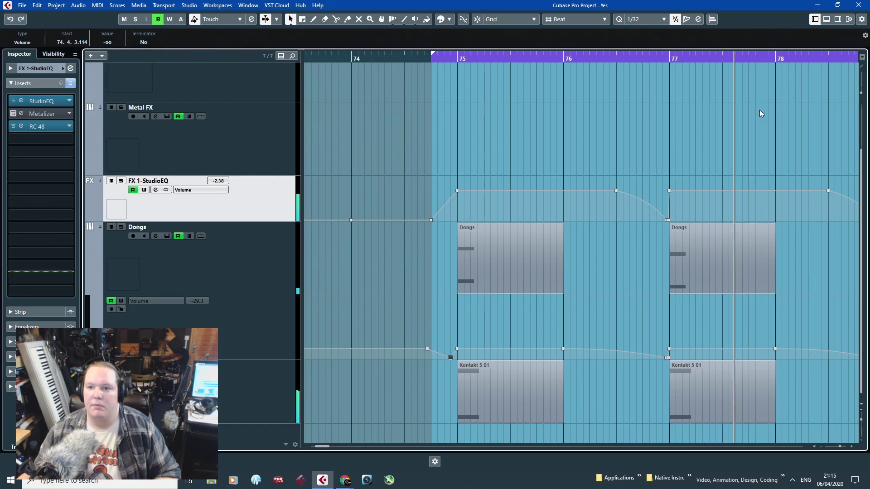
drag(753, 106, 858, 118)
scroll(539, 175, down, 3)
scroll(384, 174, up, 3)
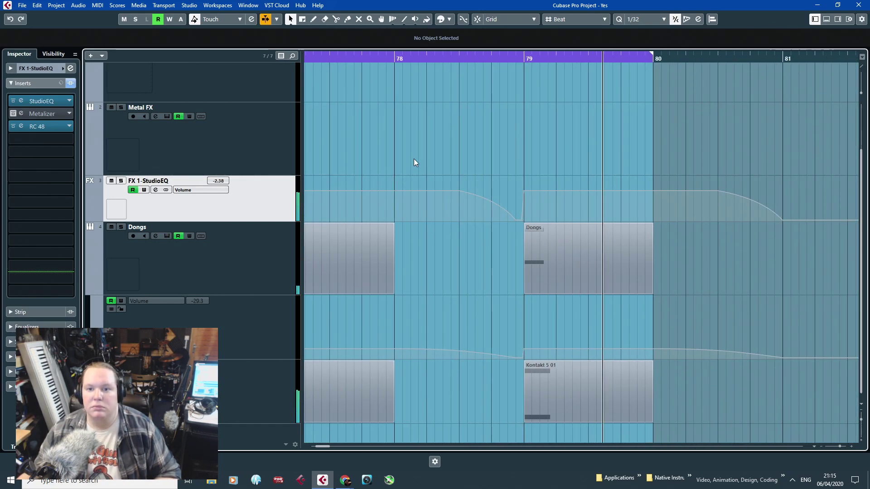
scroll(406, 200, down, 3)
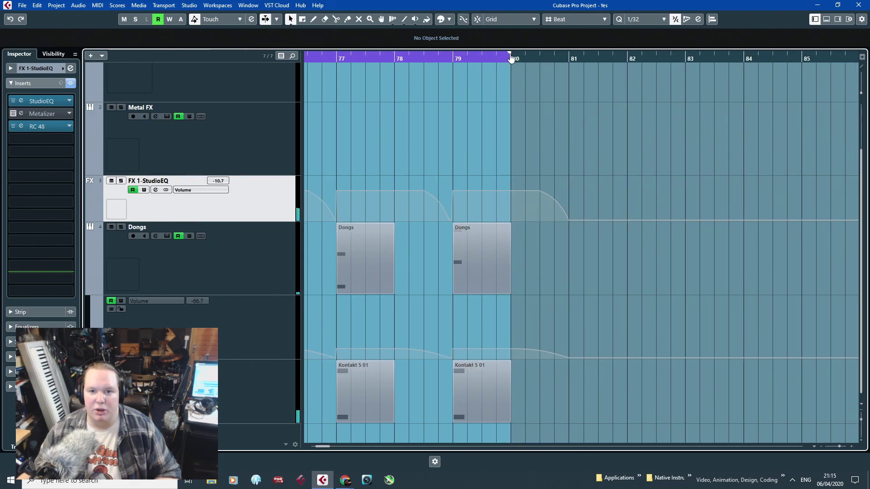
Extend the end of the cycle range to bar 81 and listen to the looped passage.
drag(511, 58, 565, 62)
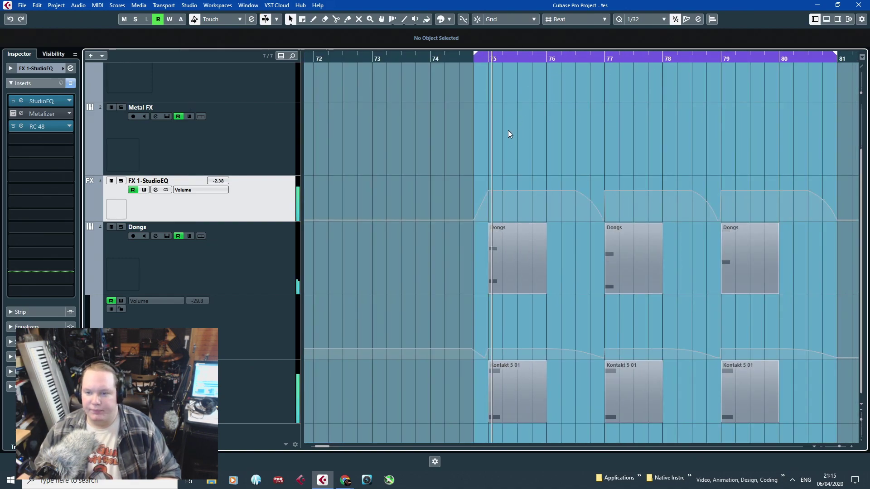
scroll(507, 129, up, 1)
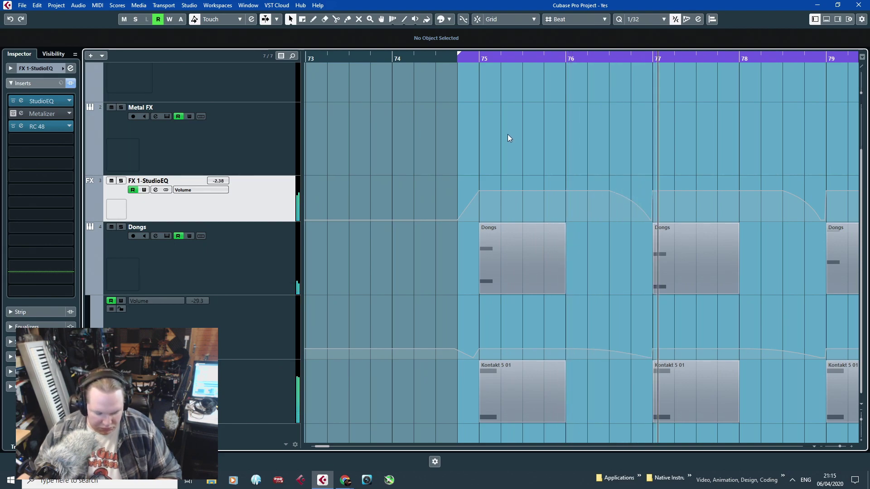
scroll(505, 134, down, 1)
Insert the Cloner modulation effect on the Dun-dun track and play the passage from just before bar 75.
click(232, 397)
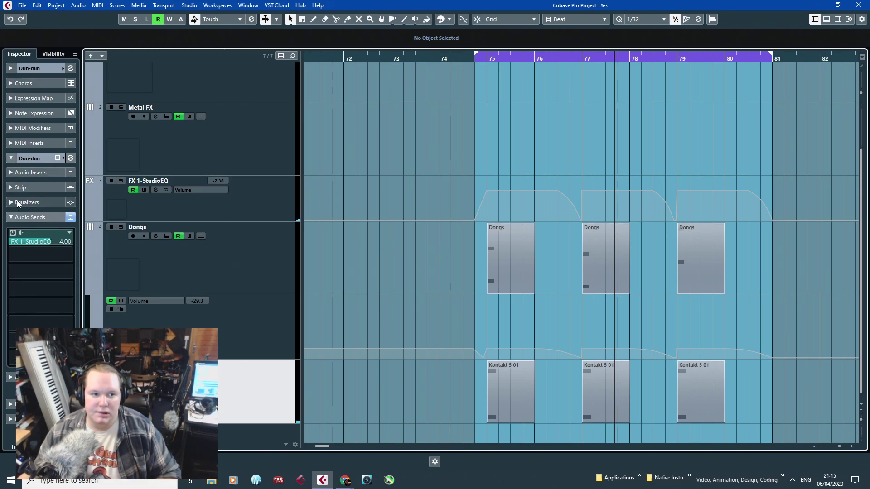
click(38, 172)
click(64, 189)
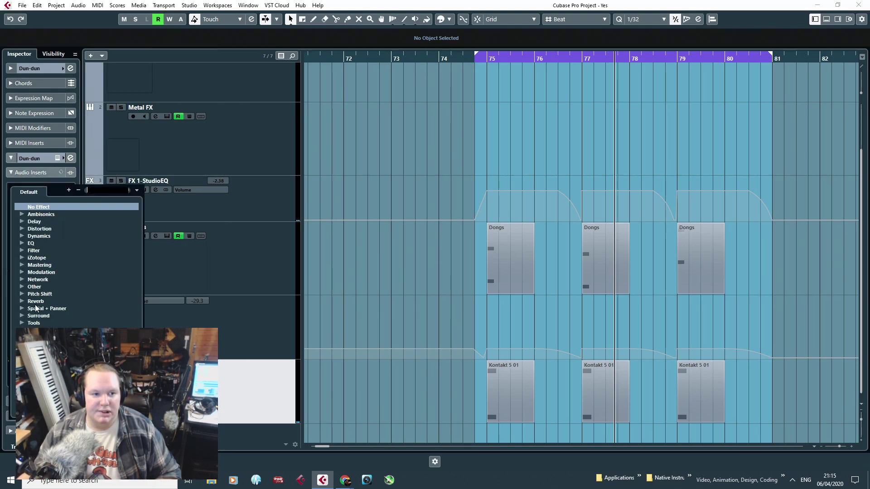
click(23, 235)
click(23, 235)
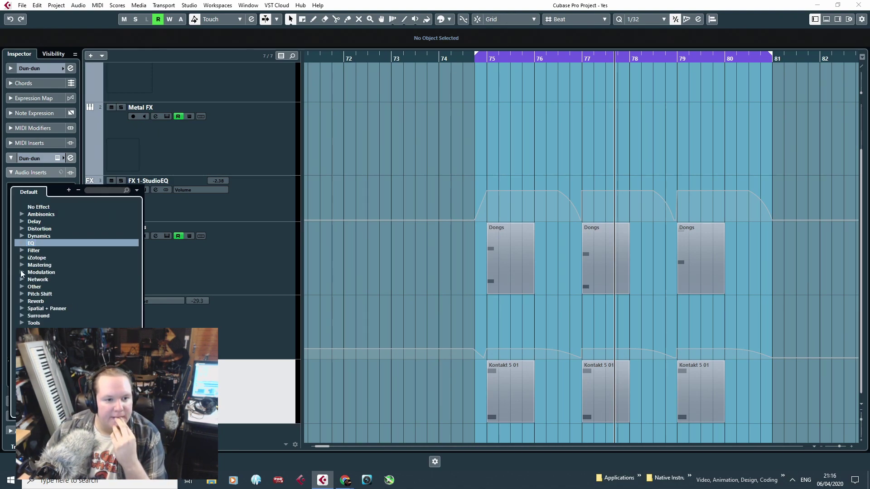
click(21, 286)
click(20, 287)
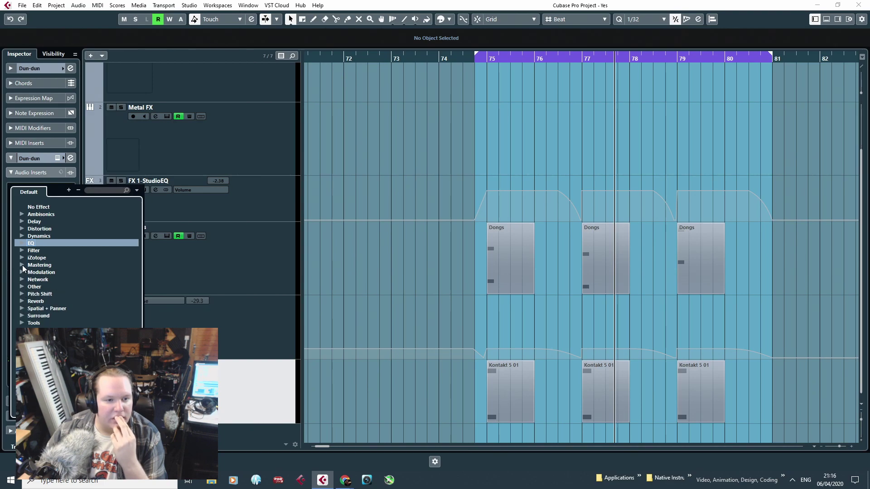
click(22, 273)
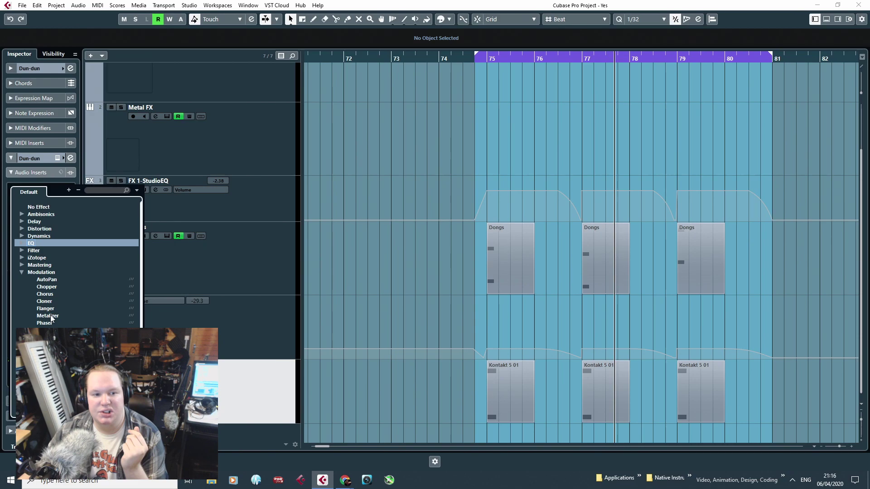
click(45, 302)
drag(485, 95, 321, 78)
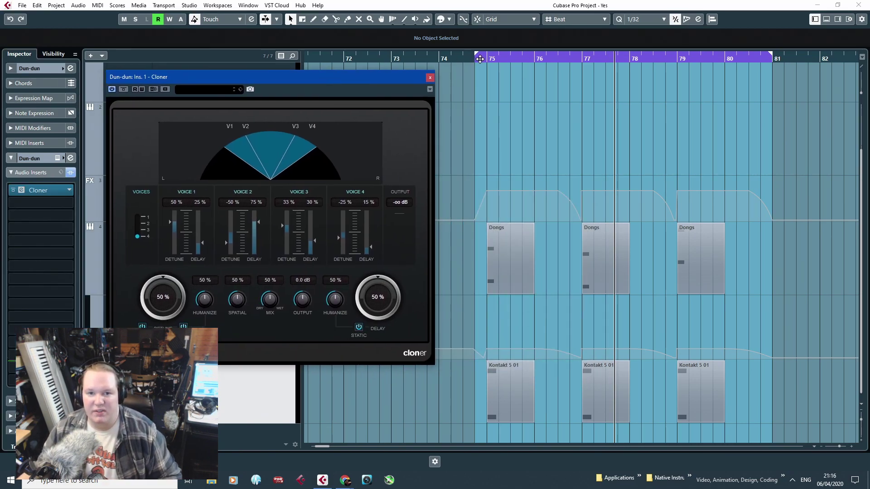
click(478, 58)
key(space)
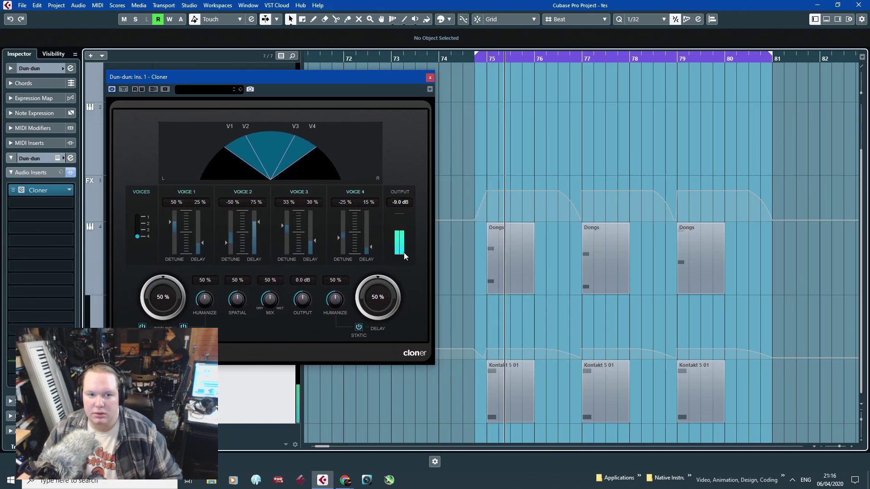
Load the Wham preset in Cloner and audition it from just before bars 75 and 77.
click(210, 90)
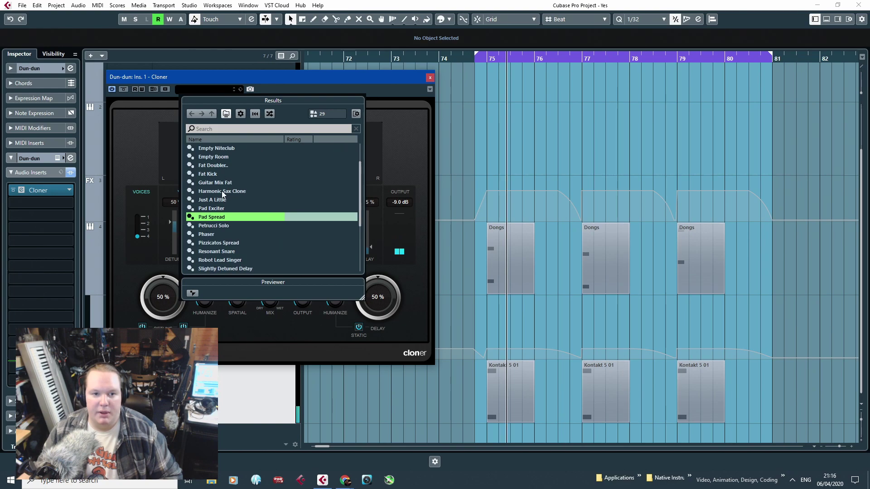
scroll(222, 191, down, 4)
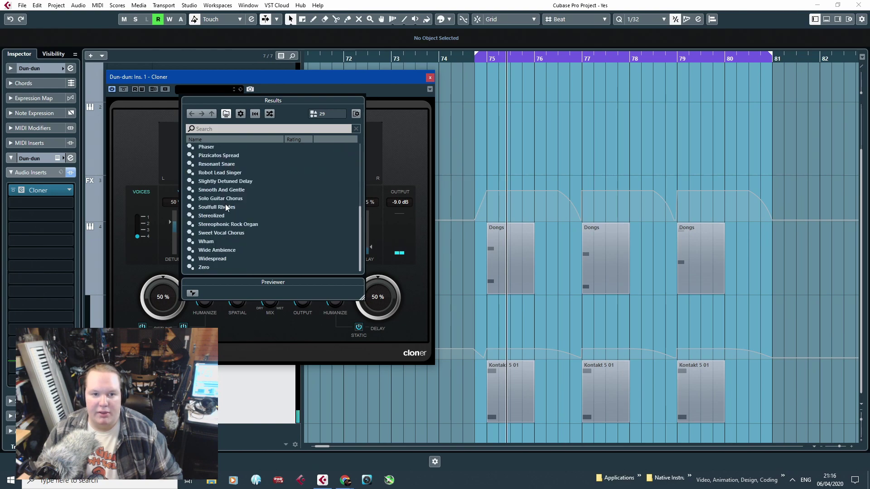
double_click(216, 241)
click(474, 67)
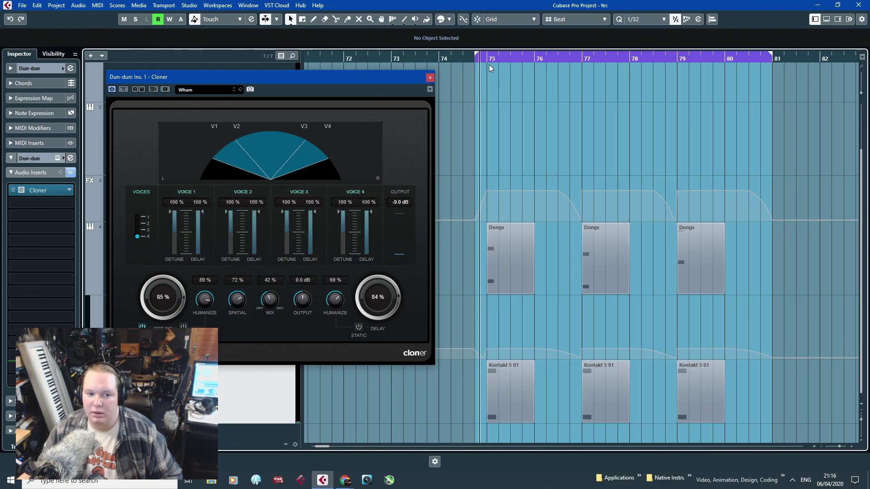
click(574, 60)
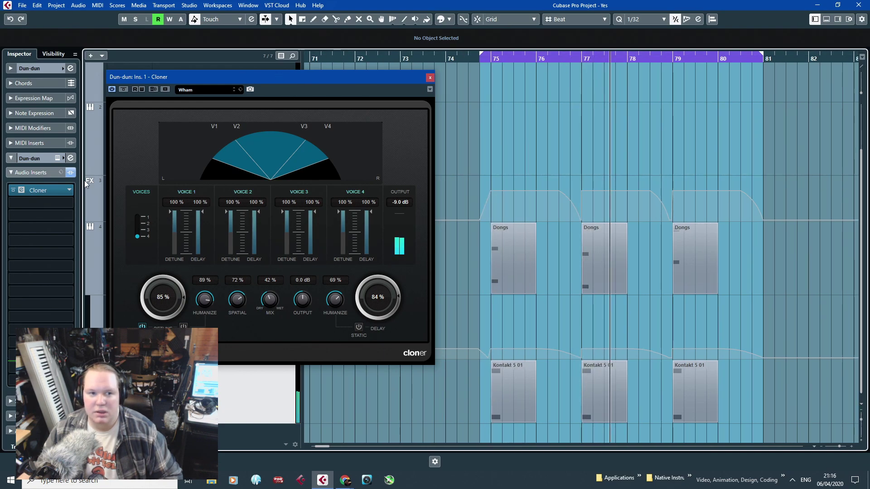
Switch Cloner to the Stereolized preset and audition it from bar 75.
click(202, 91)
double_click(222, 217)
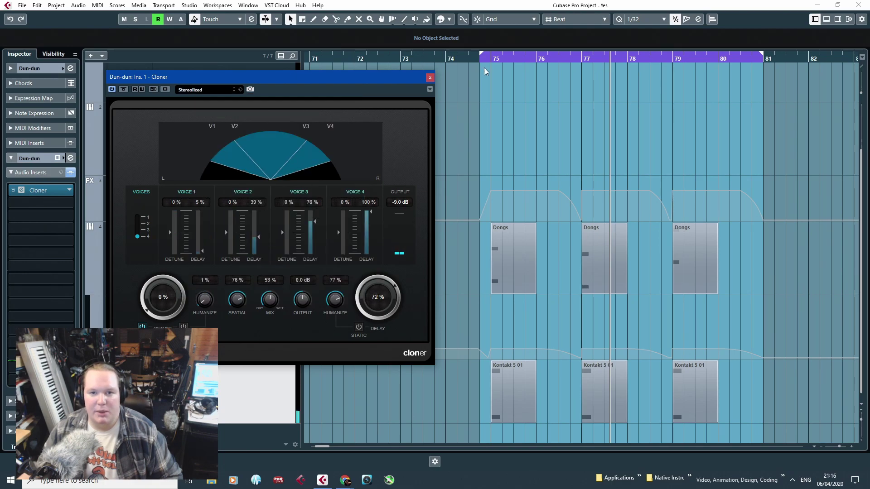
click(487, 58)
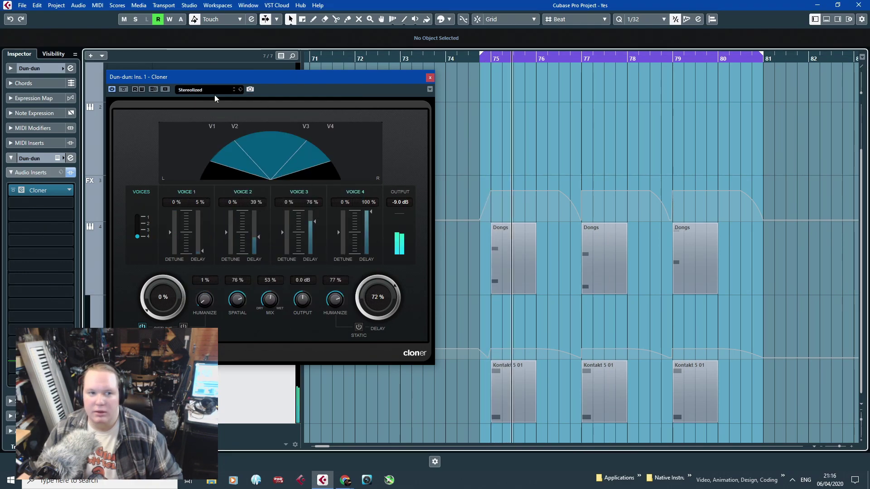
Replace the Cloner insert on Dun-dun with the RoomWorks SE reverb and play from just before bar 75.
click(69, 190)
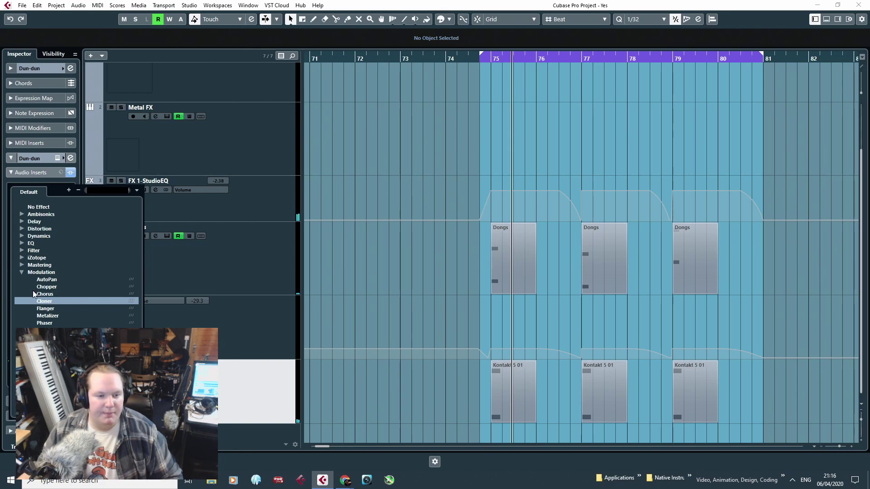
click(21, 271)
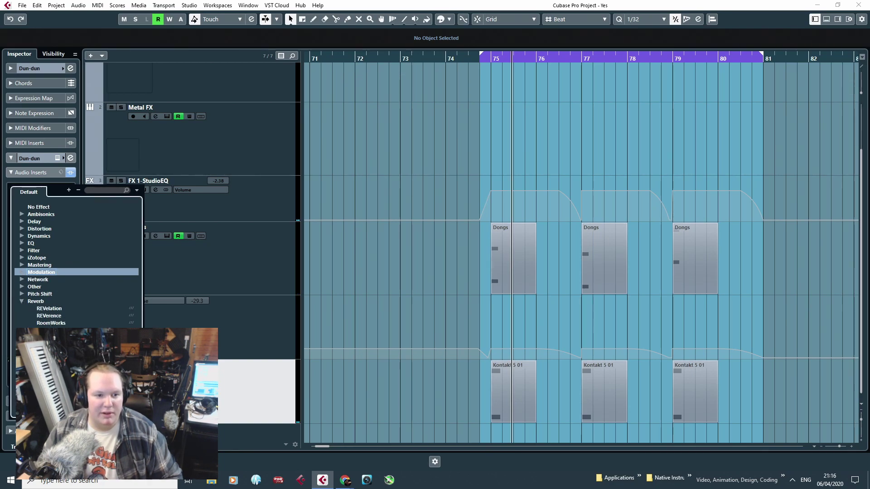
double_click(51, 330)
click(487, 58)
key(space)
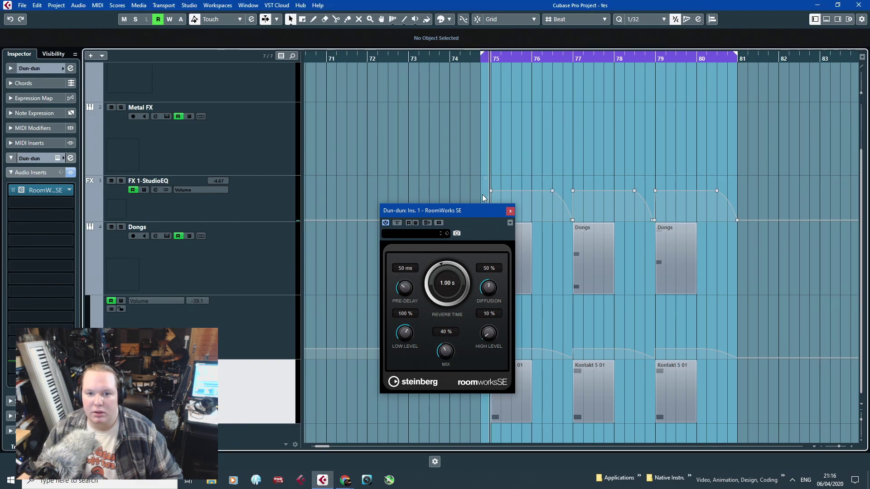
Set RoomWorks SE to 0.39 s reverb time, 16 % mix, 5 ms pre-delay and 400 % high level, and replay from bar 77.
drag(441, 262, 428, 311)
drag(446, 351, 448, 375)
drag(405, 289, 409, 257)
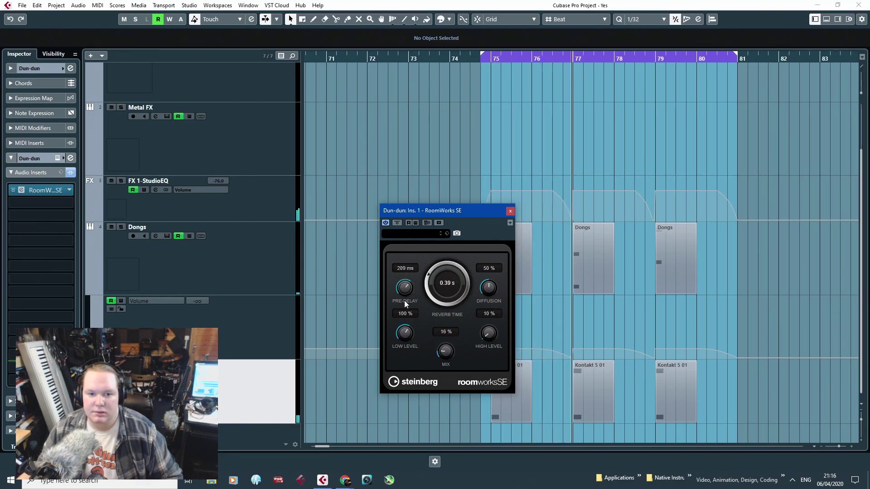
drag(404, 301, 404, 313)
drag(489, 334, 505, 287)
click(571, 59)
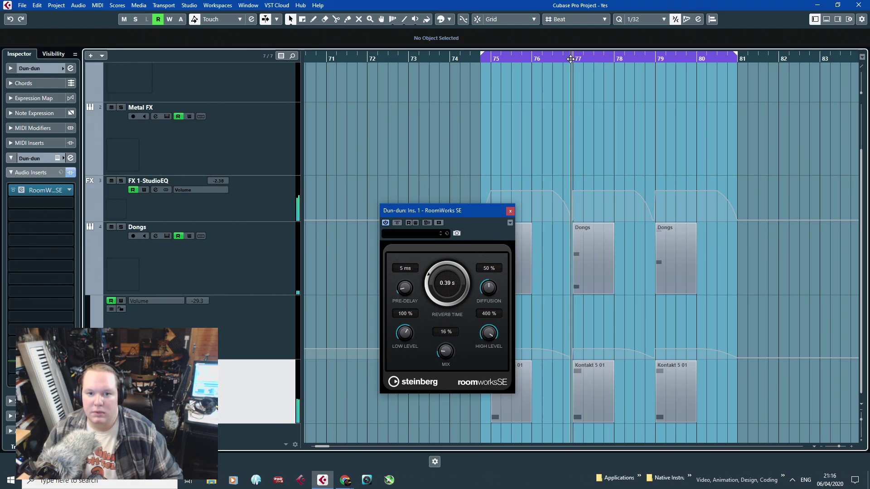
Set the RoomWorks SE high level to 195 % and reverb time to 1.89 s, and replay from just before bar 77.
drag(486, 331, 475, 338)
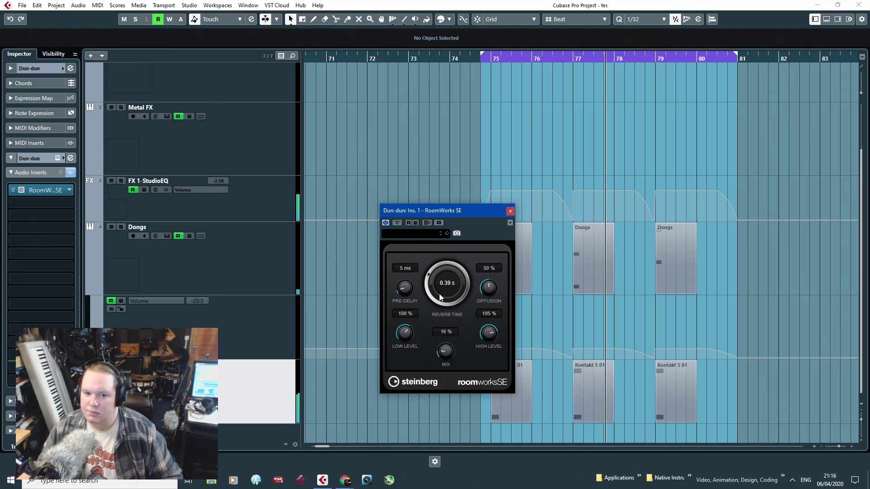
drag(439, 297, 438, 249)
drag(570, 62, 567, 60)
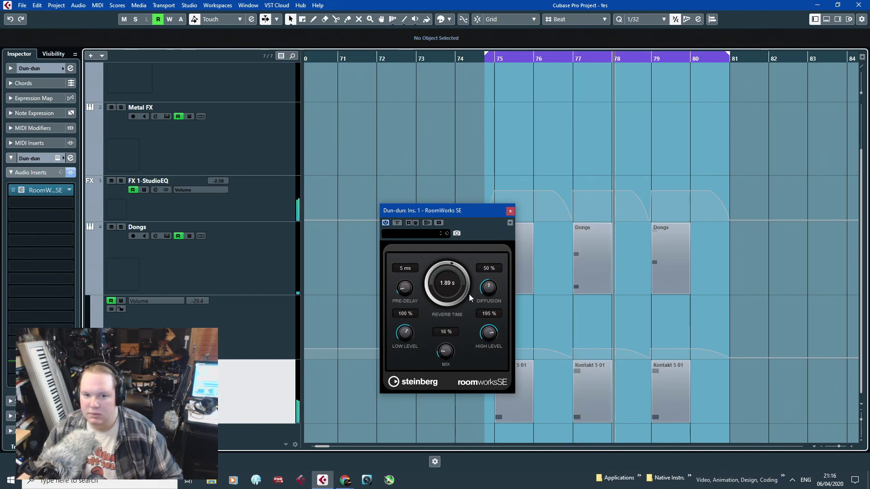
Set the RoomWorks SE mix to 10 %, high level to 20 % and low level to 25 %, and close the plug-in.
drag(449, 354, 449, 360)
mouse_move(488, 338)
mouse_down()
mouse_move(494, 354)
mouse_move(483, 365)
mouse_move(490, 345)
mouse_up()
drag(405, 334, 403, 353)
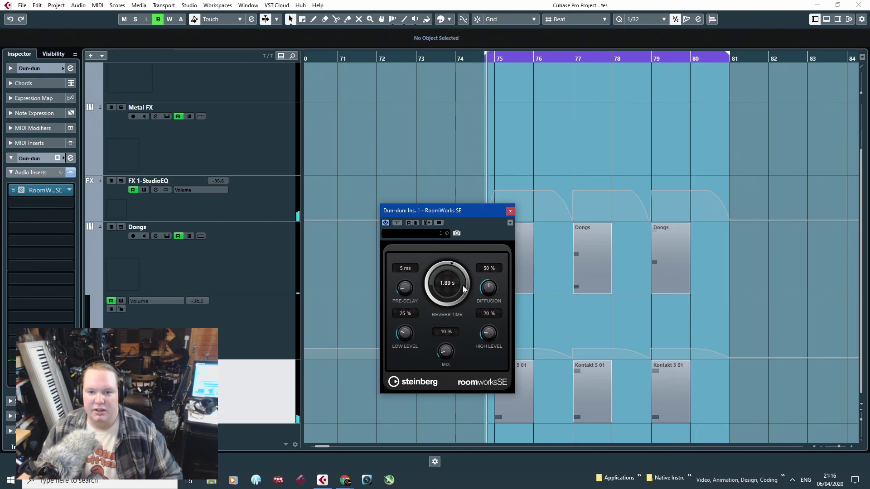
click(510, 211)
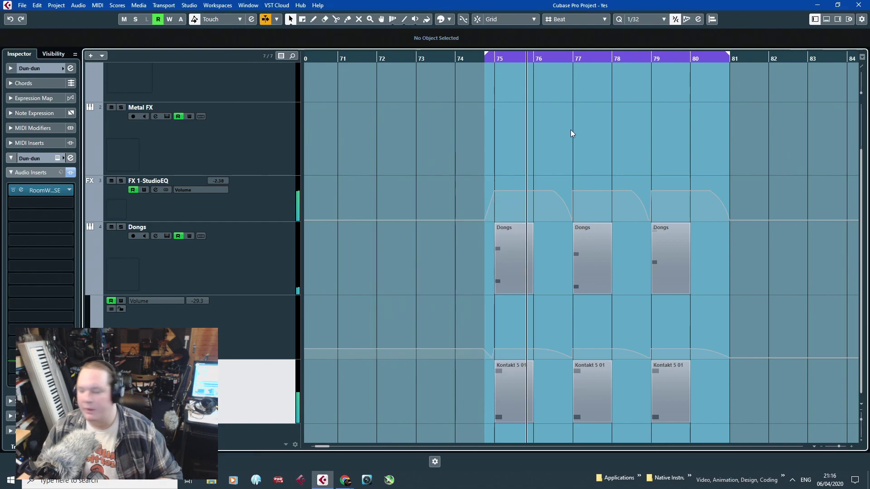
Select the FX 1-StudioEQ volume automation from bar 75 to 81 and lower its held levels slightly.
scroll(572, 131, up, 5)
scroll(350, 175, down, 4)
drag(334, 146, 635, 191)
drag(388, 179, 388, 184)
drag(318, 143, 668, 193)
click(380, 335)
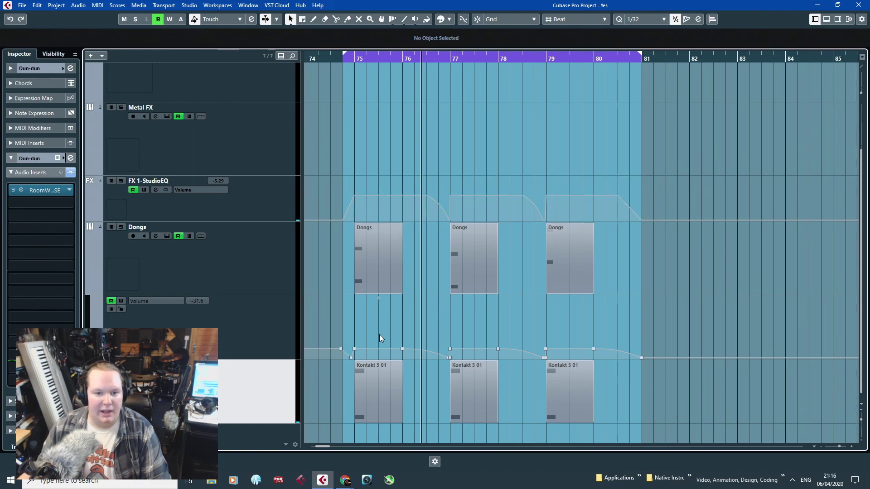
Inspect the notes in the Dongs part at bar 75 in the Key Editor, and close the editor.
click(350, 341)
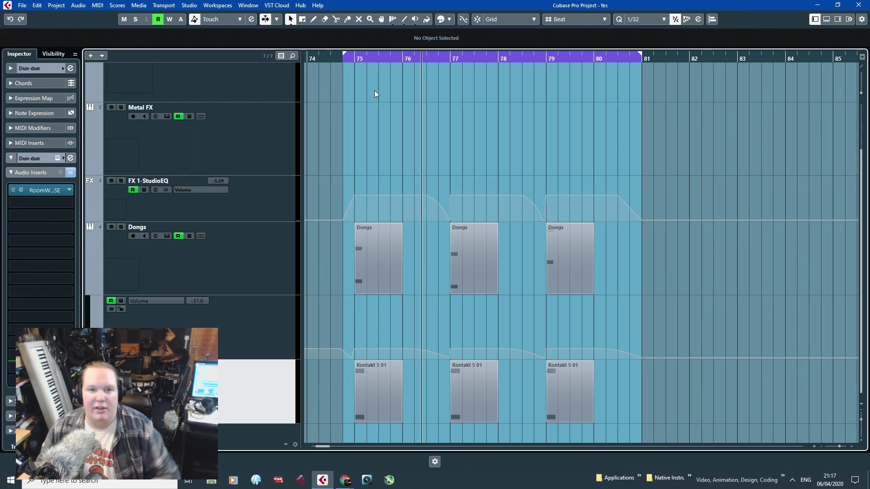
double_click(368, 286)
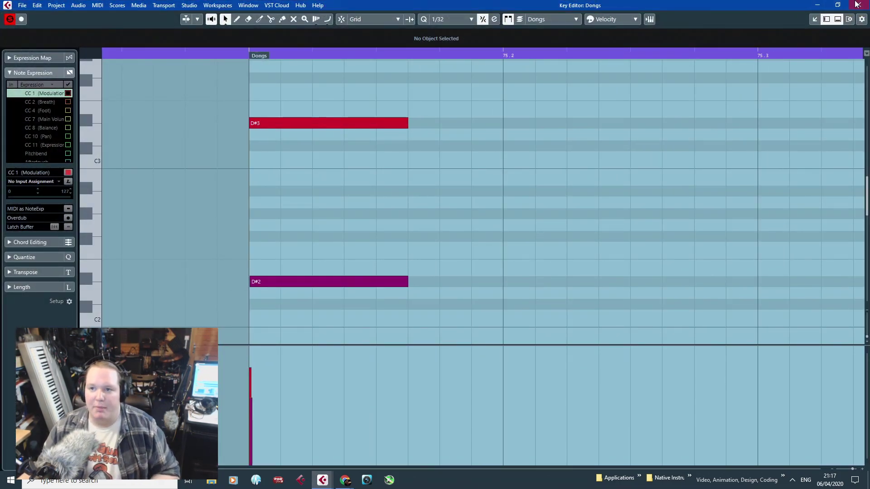
click(859, 5)
Set the locator range from bar 75 to bar 77, around the first Dongs and Dun-dun parts.
mouse_move(344, 55)
mouse_down()
mouse_move(651, 130)
mouse_move(754, 132)
mouse_up()
scroll(372, 68, up, 4)
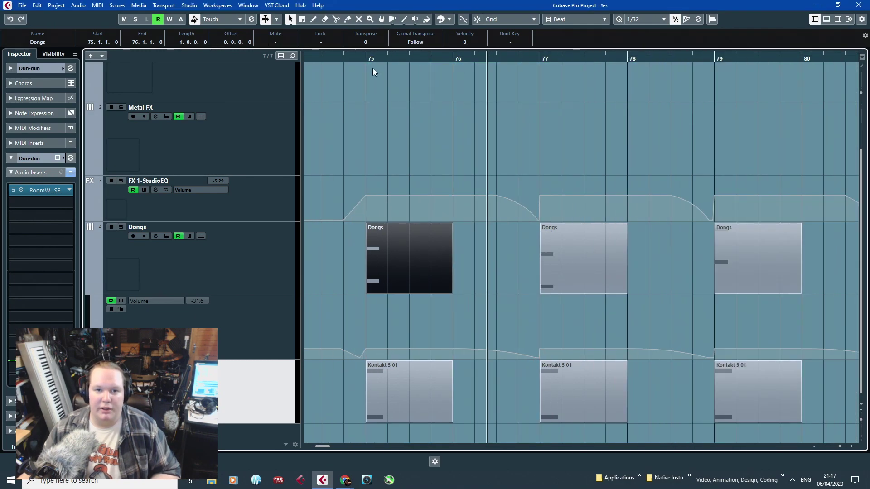
drag(362, 54, 574, 92)
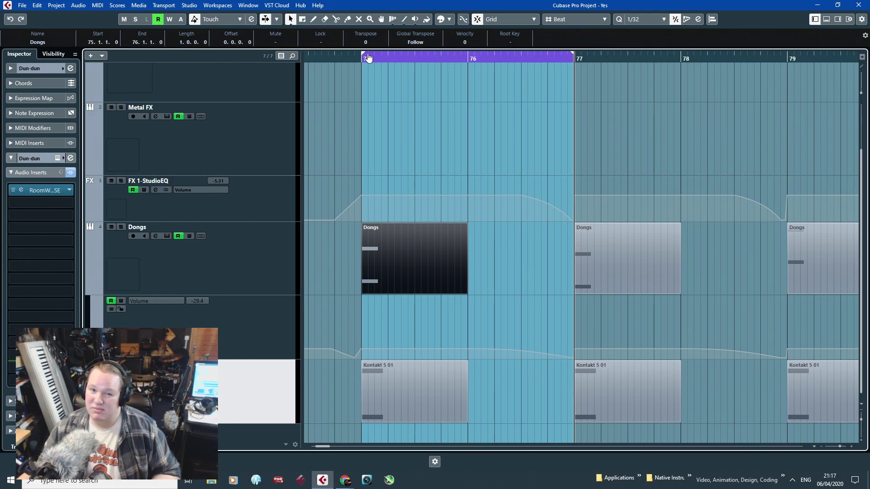
click(365, 175)
scroll(365, 178, down, 3)
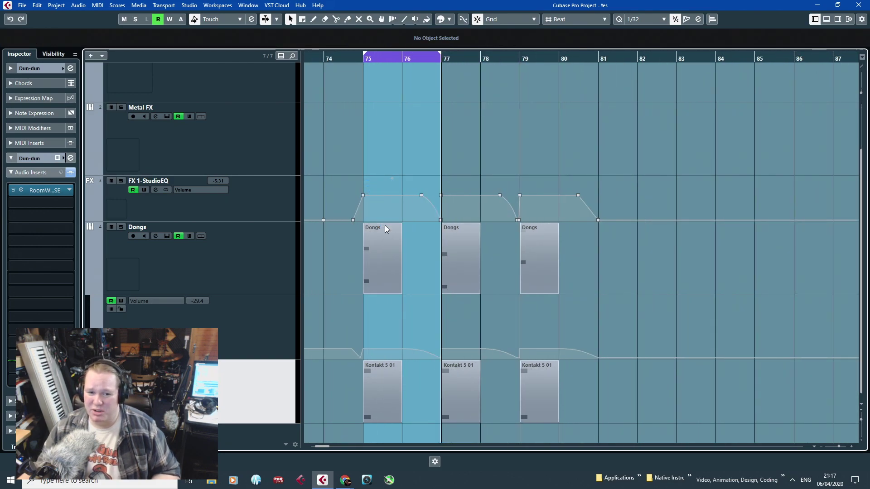
scroll(386, 225, up, 3)
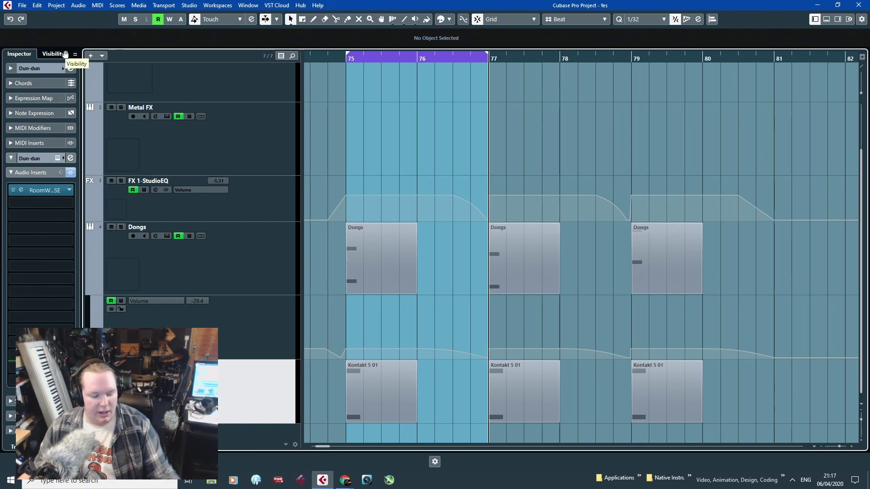
Export the range from bar 75 to 77 as a Wave audio mixdown named TomDong D#.
click(21, 5)
mouse_move(95, 144)
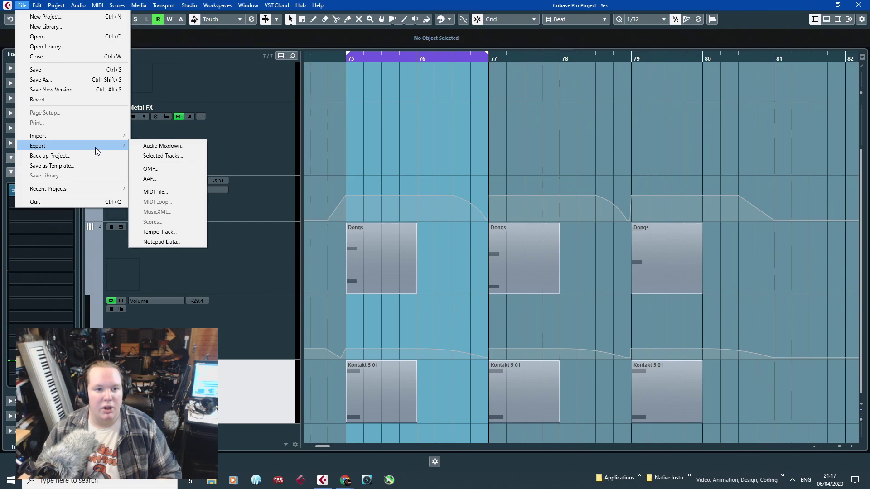
click(154, 146)
click(560, 124)
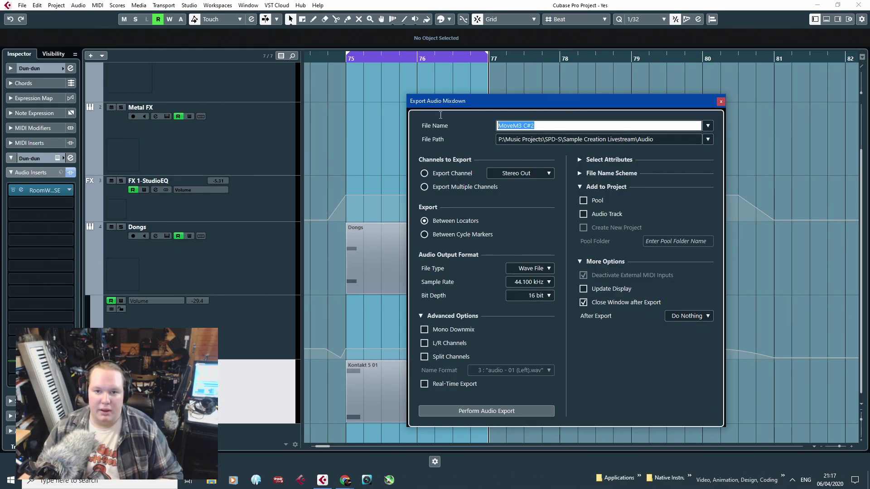
text(TomDong D#)
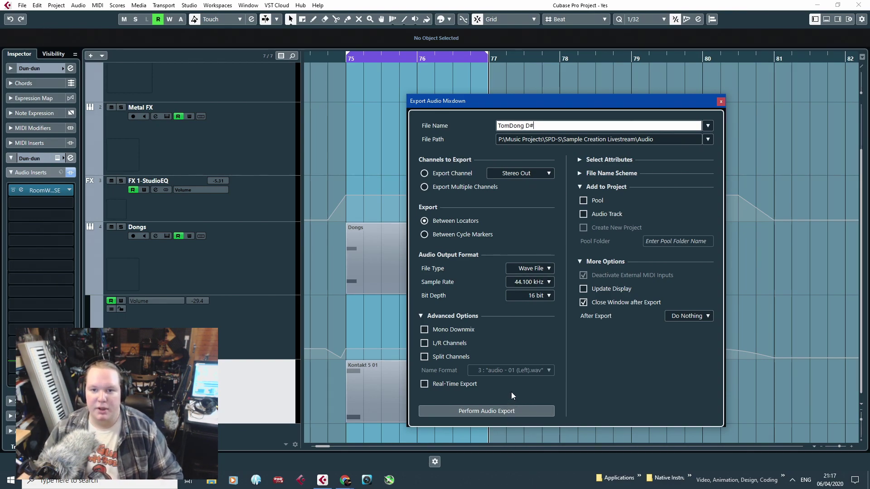
click(530, 413)
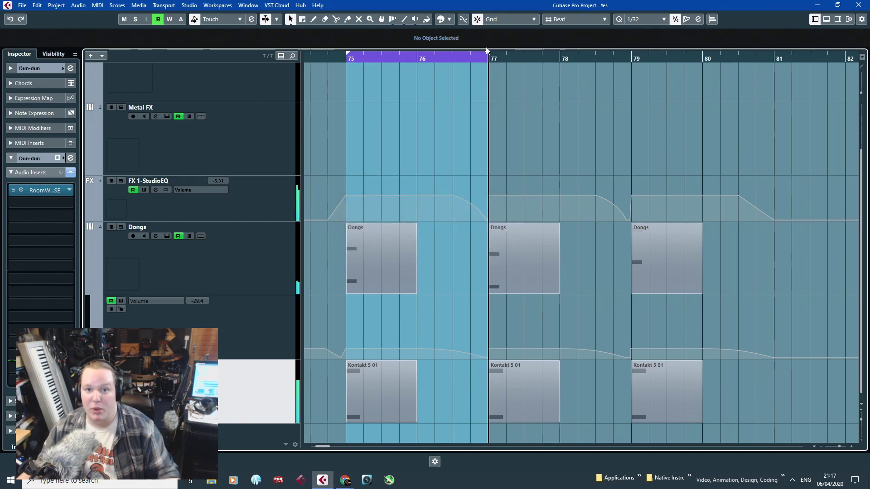
drag(492, 51, 639, 84)
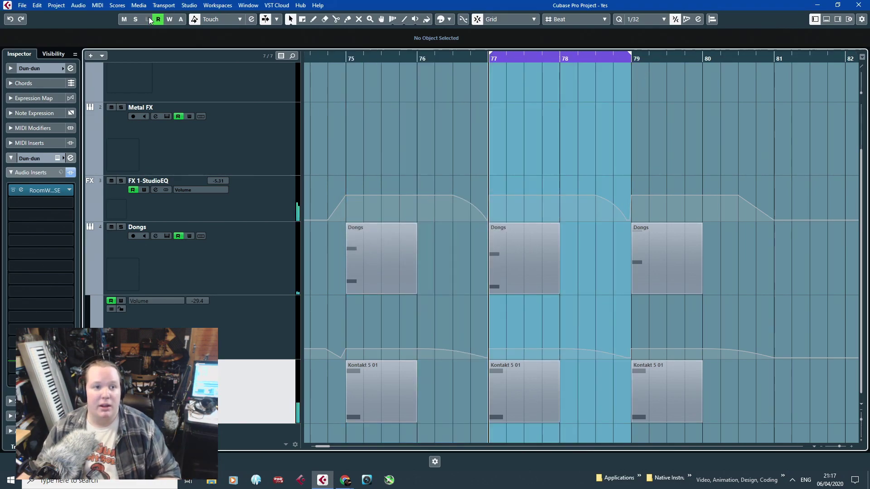
click(22, 5)
mouse_move(85, 145)
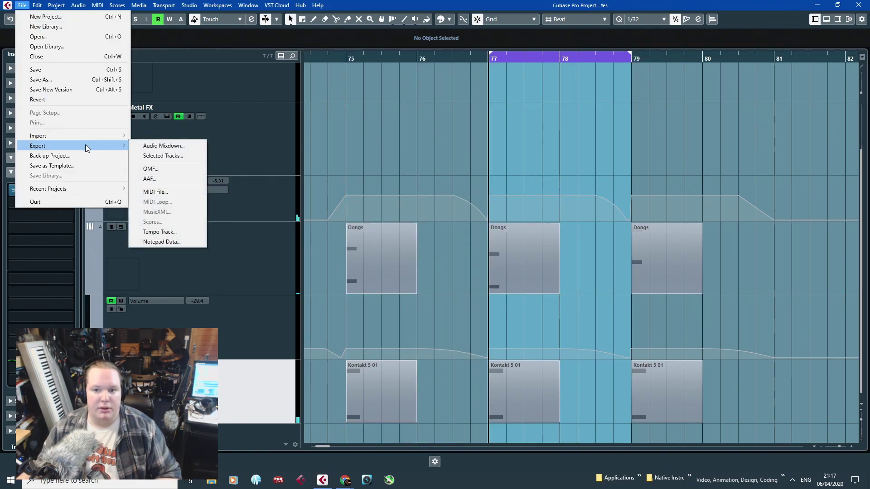
click(688, 177)
scroll(630, 208, up, 6)
scroll(648, 231, down, 3)
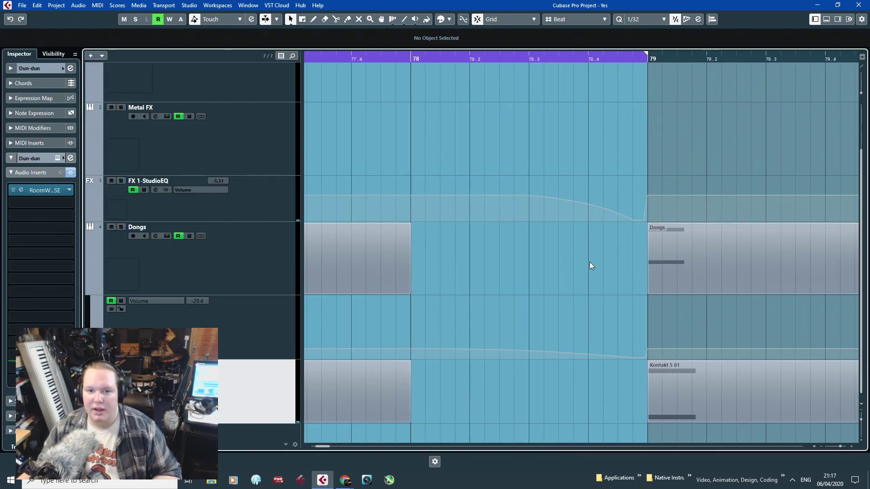
scroll(589, 265, down, 3)
Set the locator range from bar 75 to just before bar 77, ending before the next volume rise.
drag(365, 50, 477, 75)
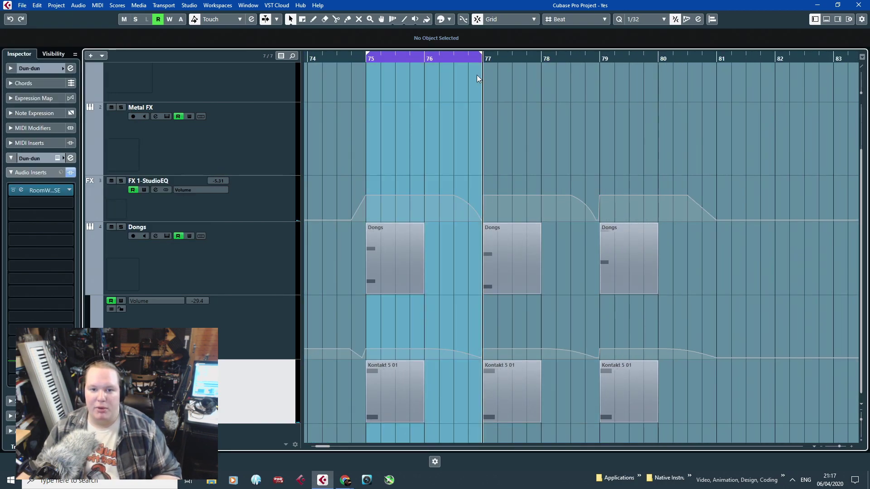
scroll(499, 116, up, 5)
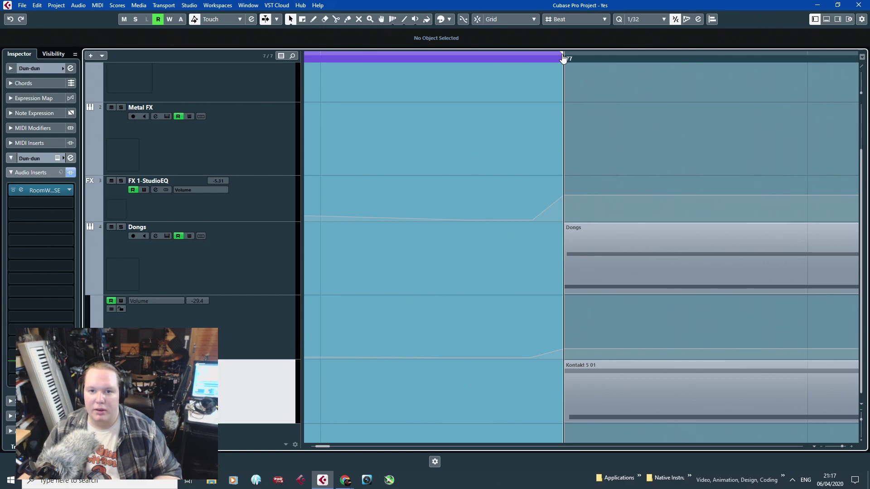
drag(566, 55, 525, 69)
Export the shortened range again as TomDong D#, overwriting the existing file.
click(23, 6)
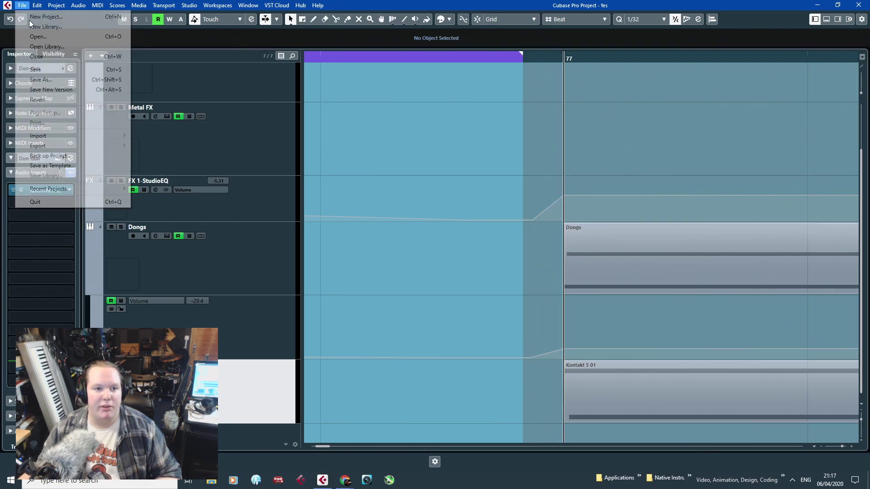
mouse_move(97, 147)
click(149, 146)
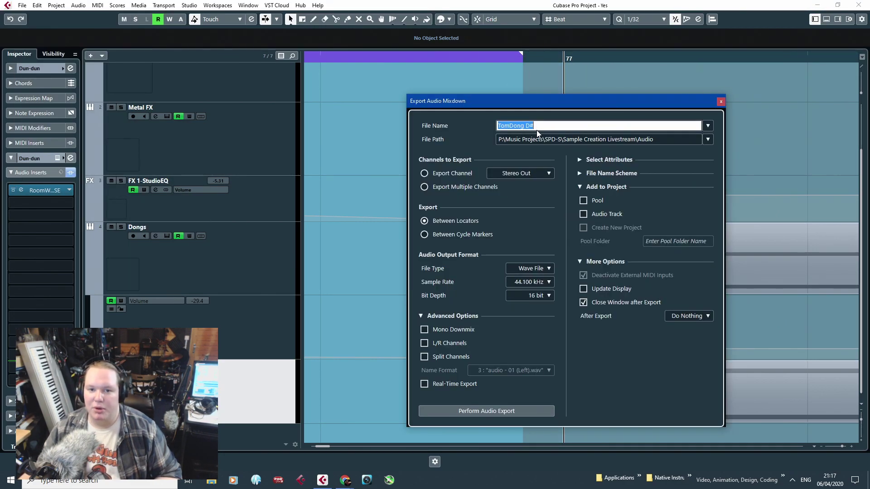
click(527, 410)
click(404, 248)
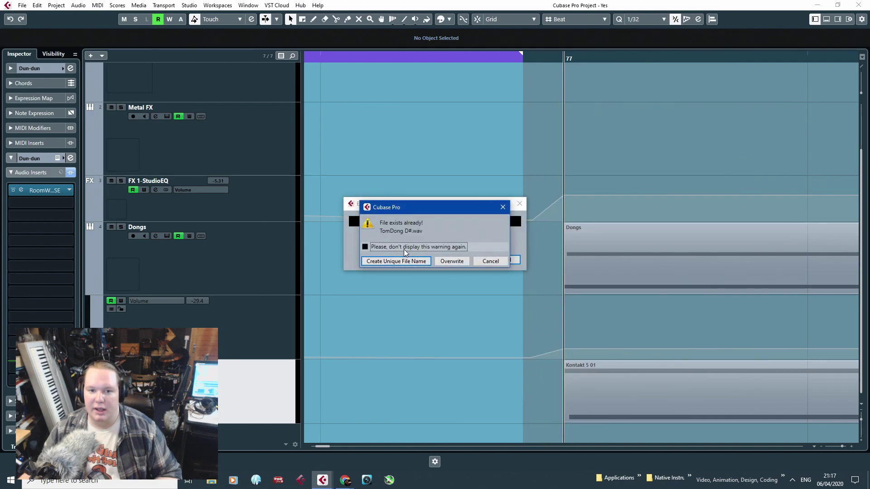
click(452, 263)
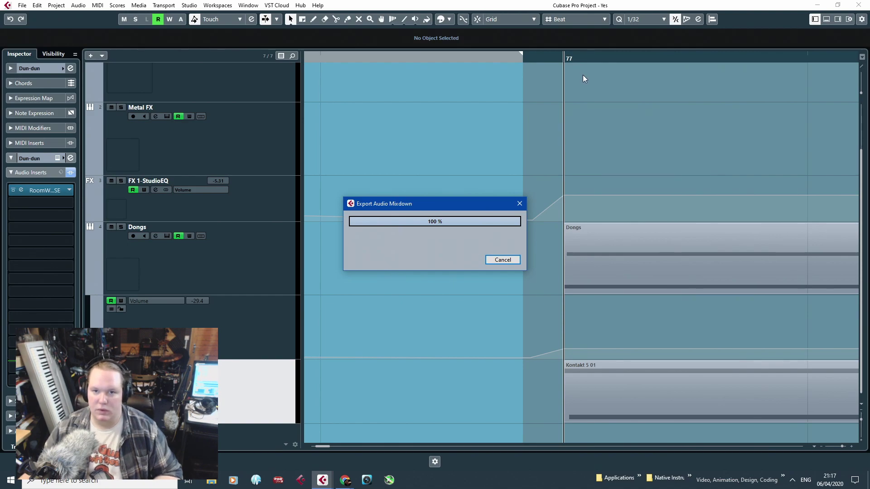
Set the locator range from bar 77 to just before bar 79, ending before the next volume rise.
click(566, 54)
scroll(566, 73, down, 7)
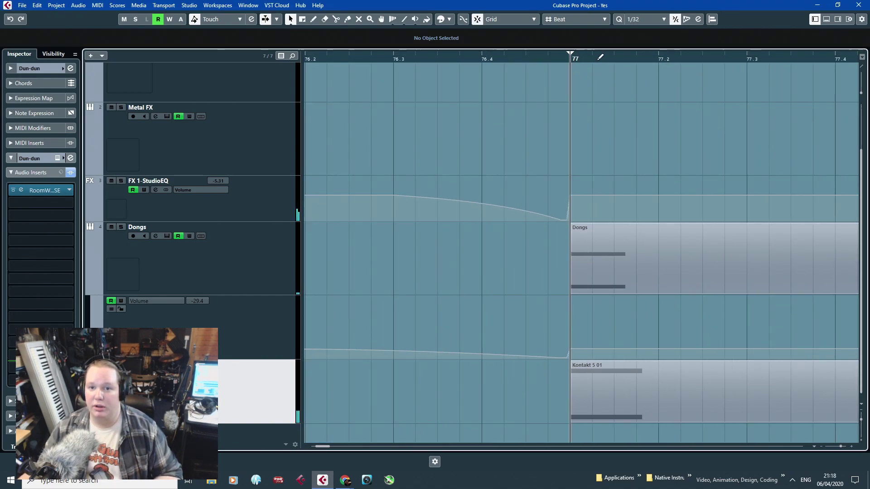
drag(598, 59, 821, 129)
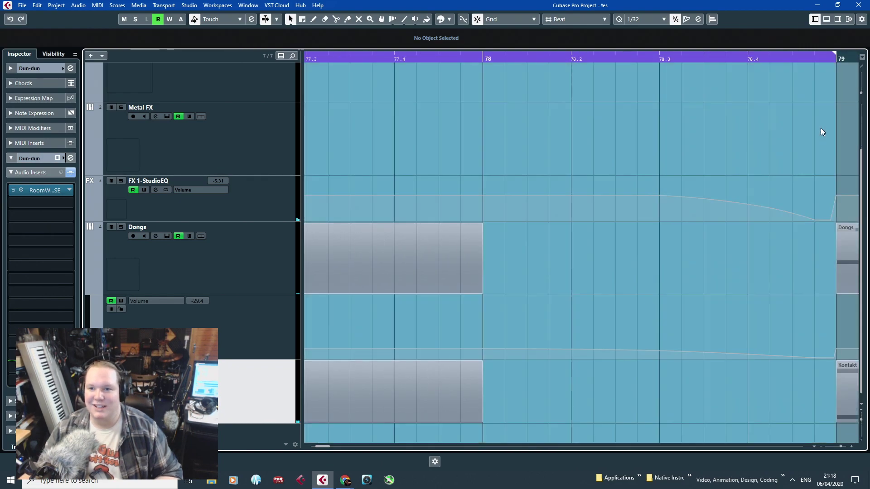
scroll(828, 118, up, 5)
scroll(842, 86, right, 4)
drag(750, 54, 701, 68)
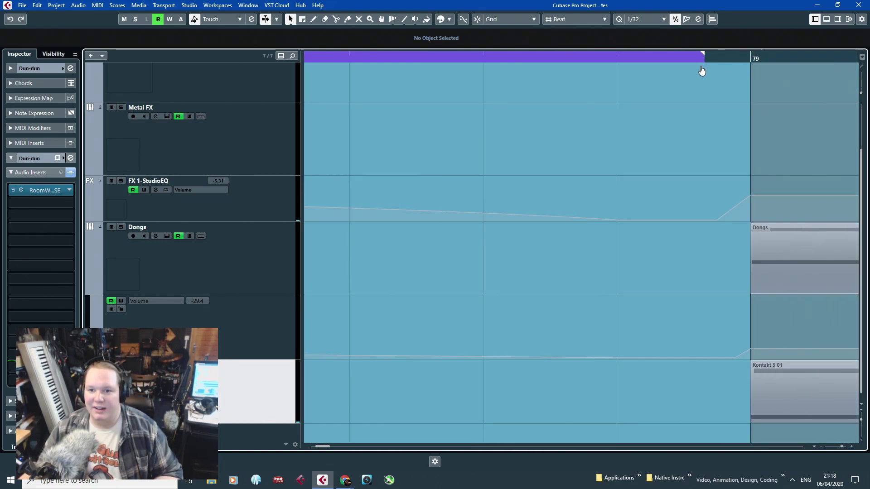
scroll(461, 174, down, 3)
Export the range from bar 77 to just before bar 79 as an audio mixdown named TomDong C#.
click(22, 5)
mouse_move(90, 145)
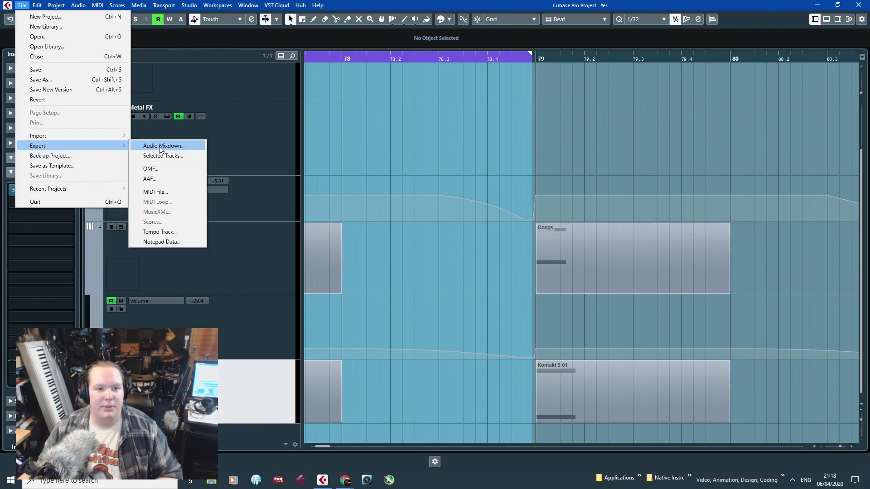
click(160, 146)
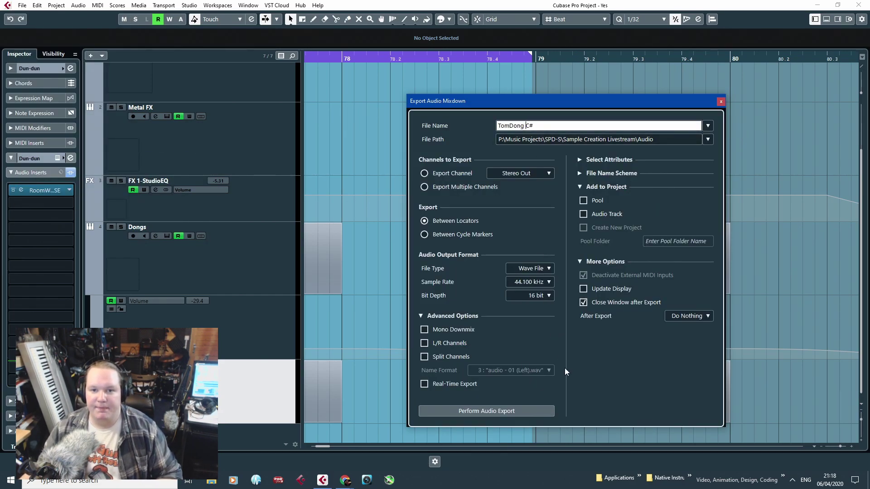
click(534, 411)
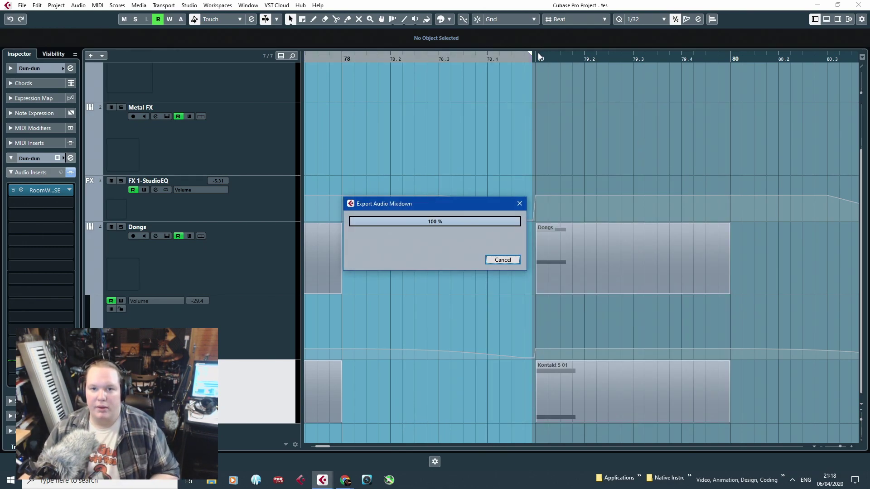
Set the locator range from bar 79 to 81 and curve the FX 1-StudioEQ volume fade leading to bar 81.
key(j)
drag(538, 53, 731, 58)
scroll(730, 149, up, 3)
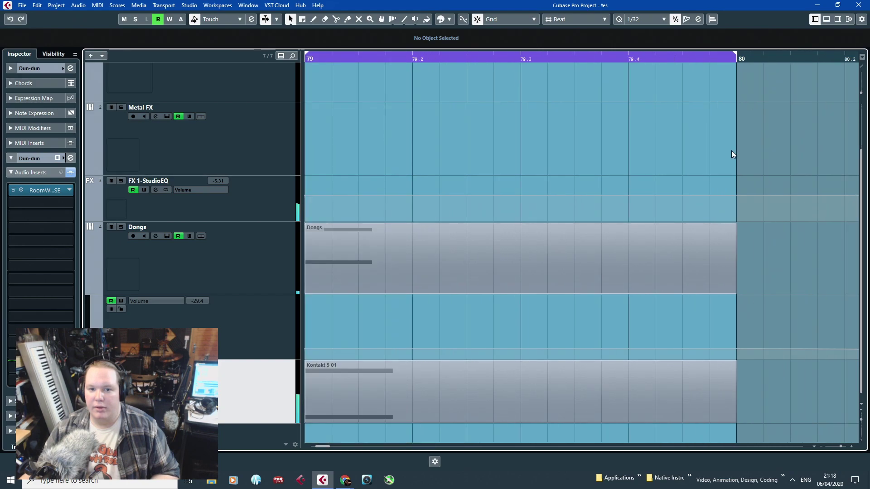
scroll(720, 168, down, 4)
scroll(703, 131, up, 2)
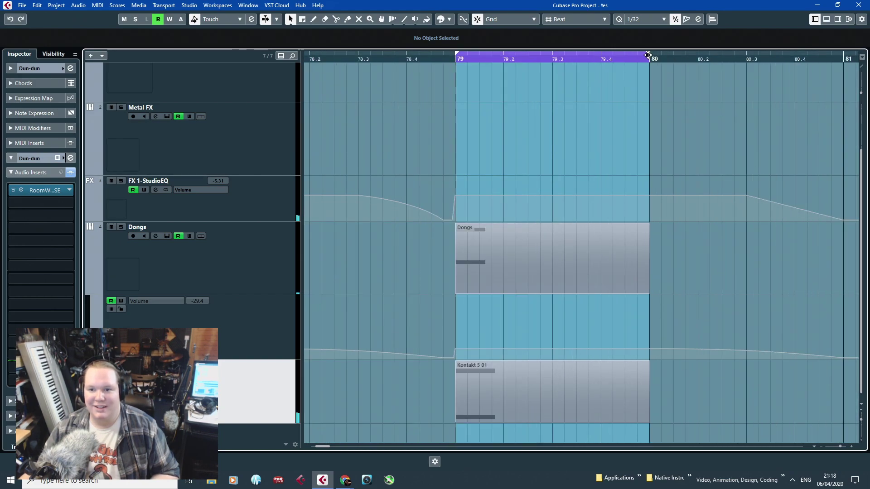
scroll(592, 184, down, 3)
scroll(656, 112, up, 2)
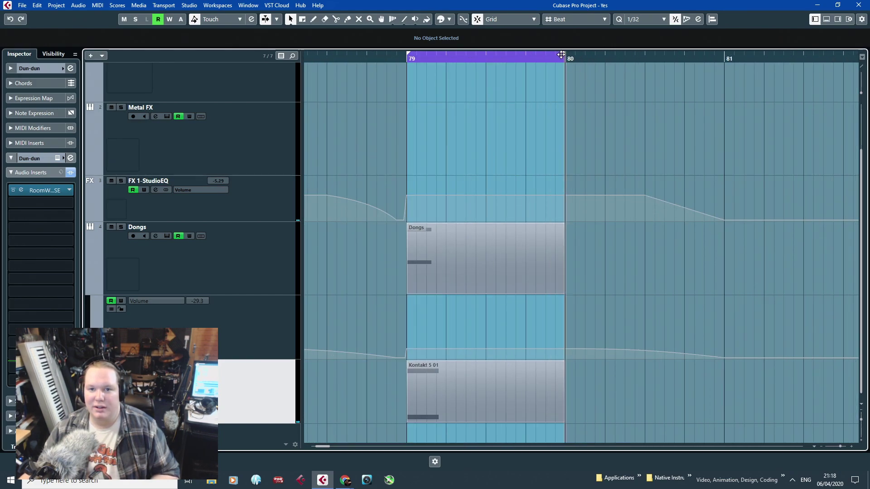
drag(561, 54, 728, 88)
scroll(718, 147, up, 3)
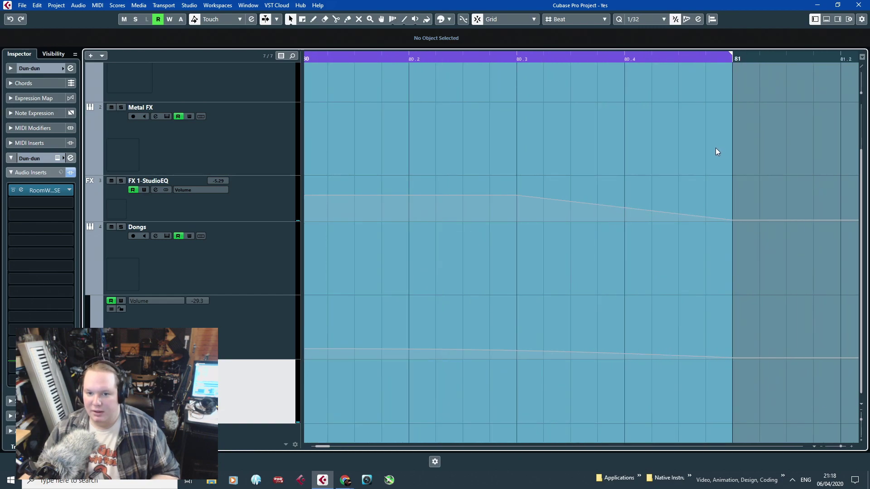
scroll(716, 152, down, 3)
scroll(687, 199, up, 1)
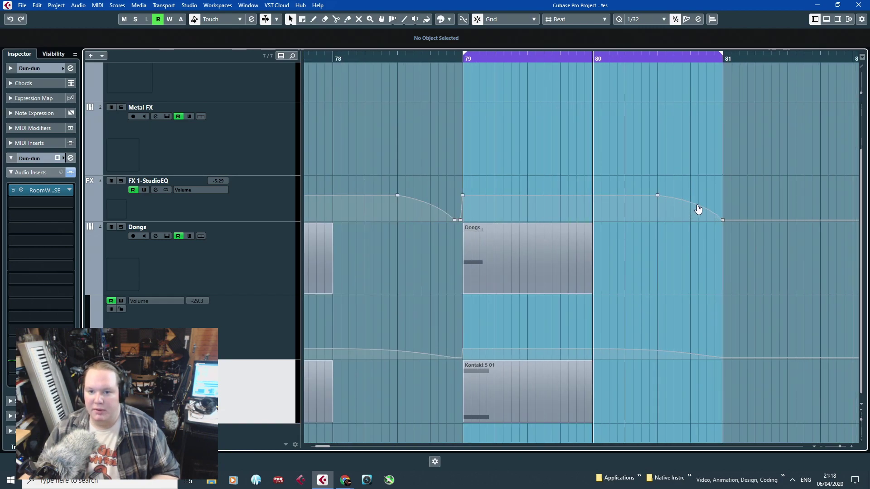
Export the range from bar 79 to 81 as an audio mixdown, changing the note letter in the TomDong file name to A.
click(21, 5)
mouse_move(108, 146)
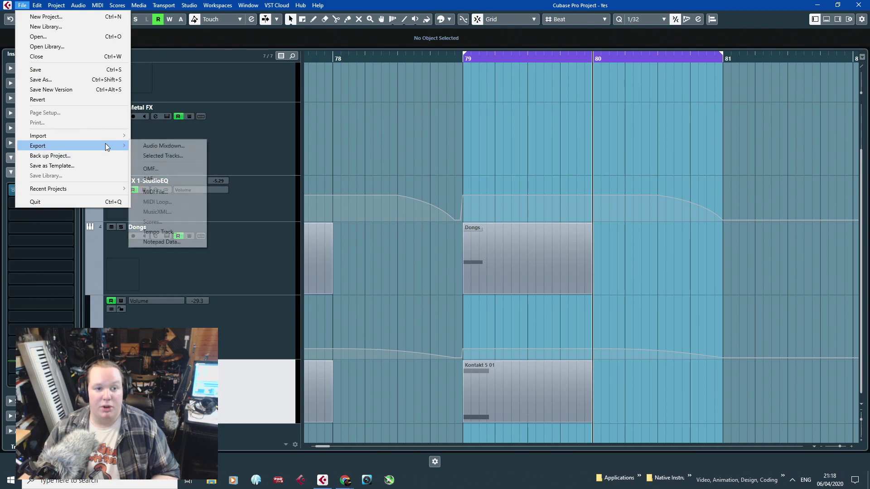
click(171, 146)
click(548, 127)
click(530, 125)
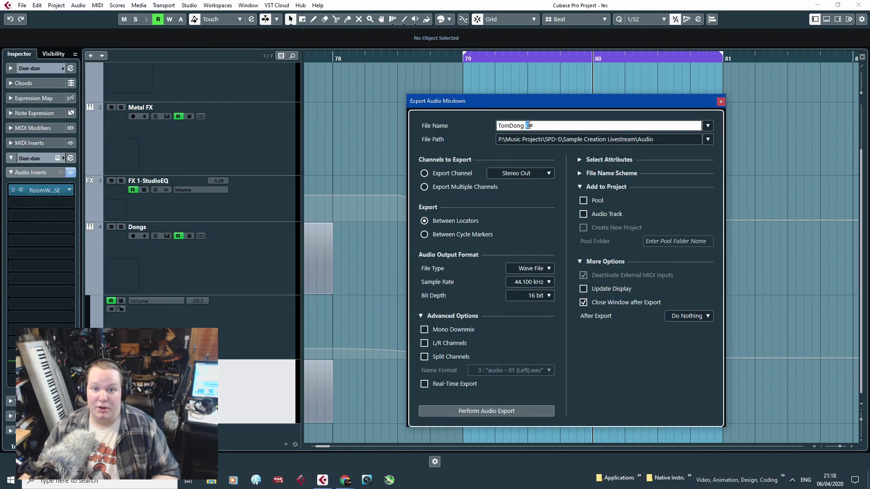
key(BackSpace)
text(A)
click(467, 411)
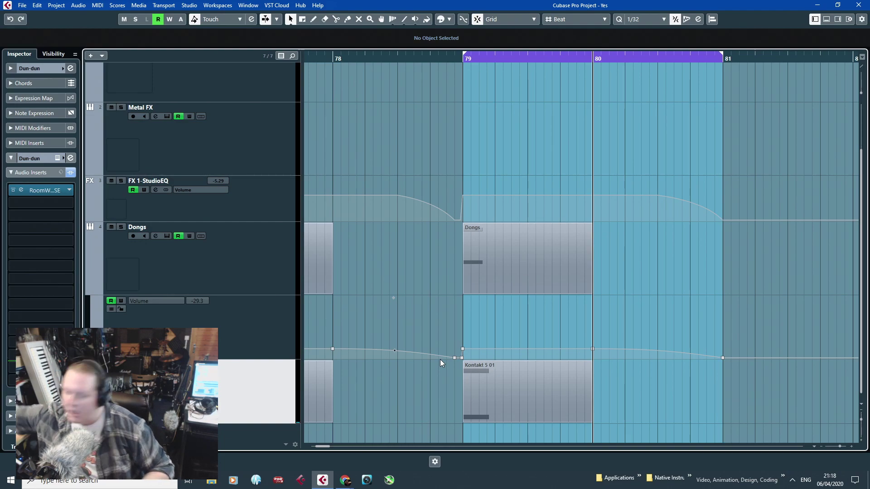
Switch to File Explorer and move the TomDong A#, C# and D# files from the project's Audio folder to RENDERED SAMPLES.
scroll(551, 117, down, 3)
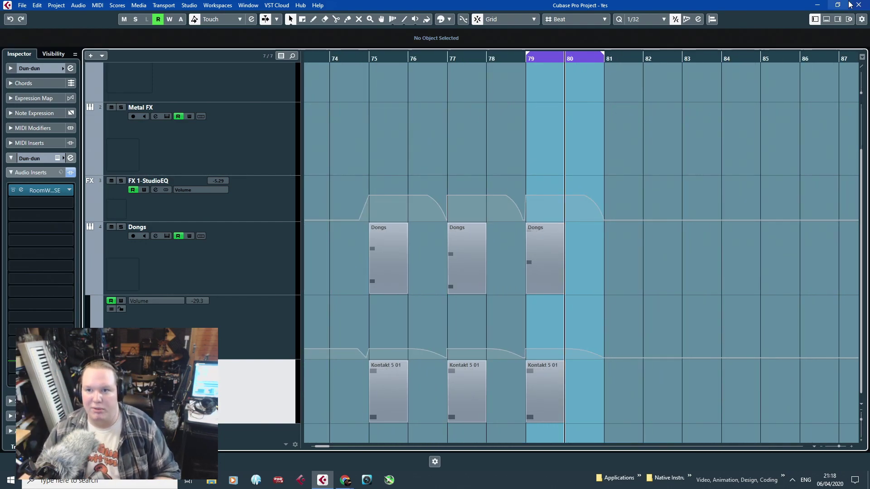
click(216, 481)
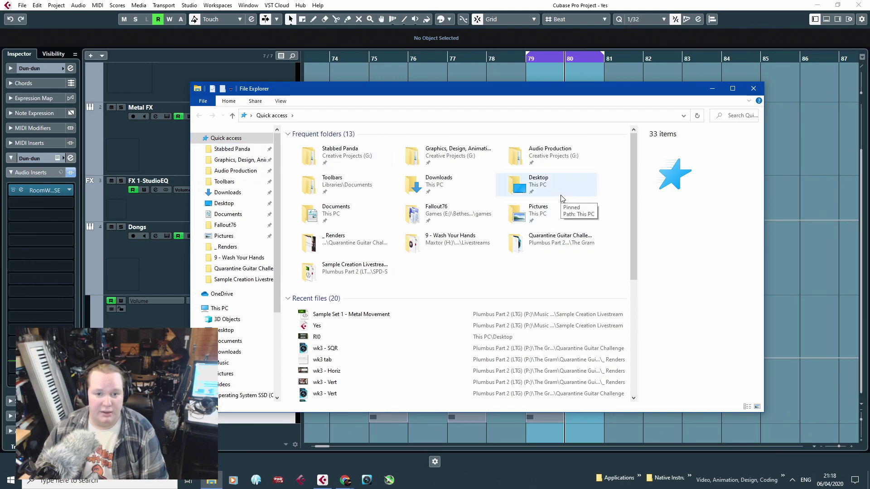
double_click(355, 276)
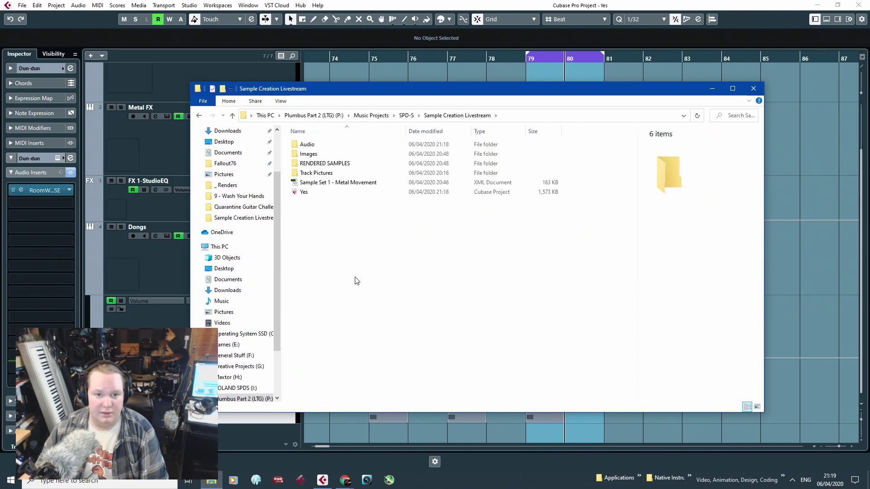
double_click(333, 144)
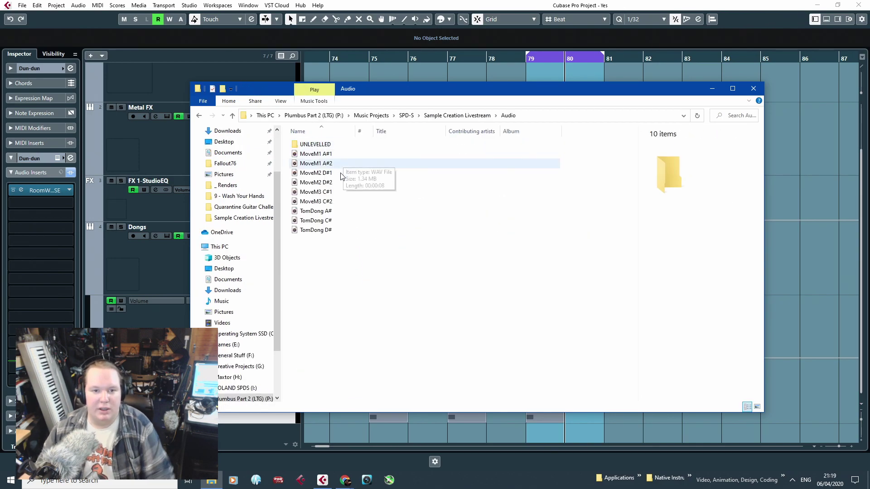
drag(342, 259, 338, 217)
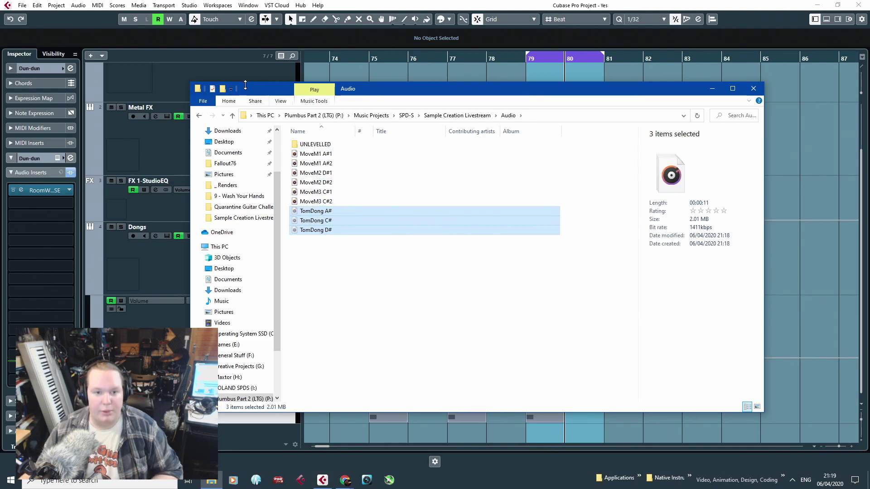
click(199, 116)
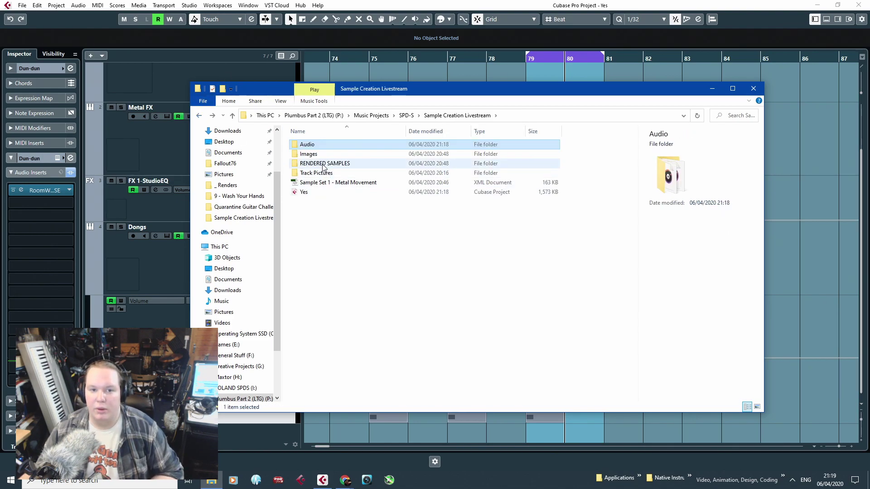
double_click(323, 164)
Copy the three TomDong files from RENDERED SAMPLES onto the ROLAND SPDS (I:) drive and close File Explorer.
drag(366, 239, 362, 199)
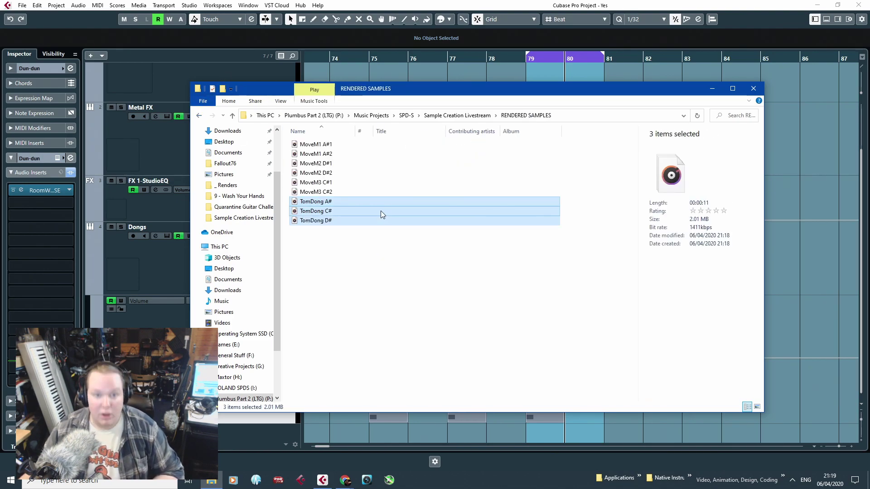
click(313, 115)
click(265, 115)
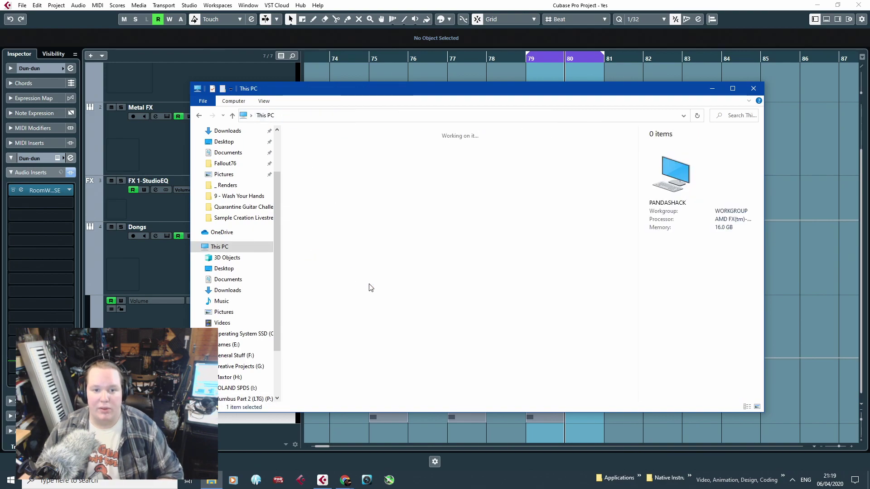
double_click(363, 292)
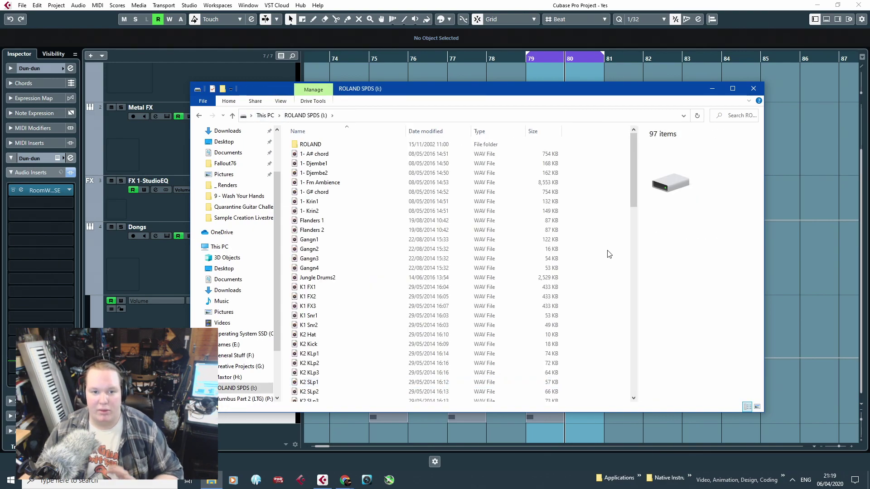
key(ctrl+v)
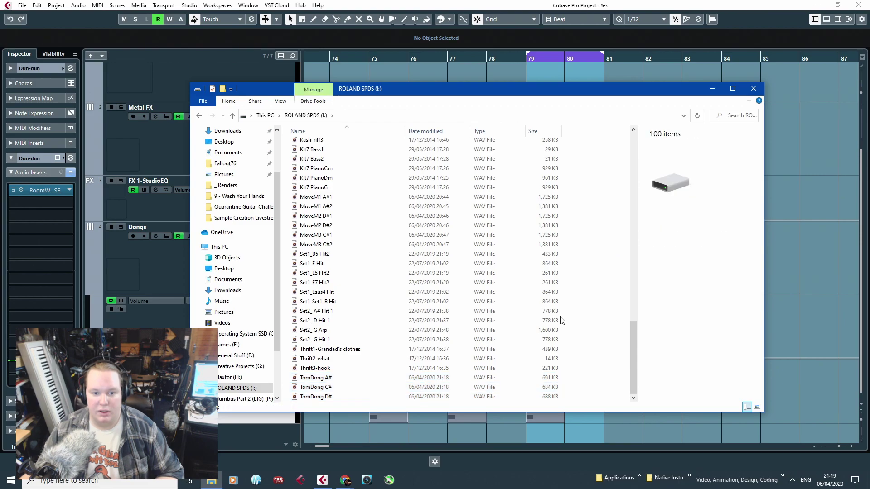
scroll(538, 311, up, 20)
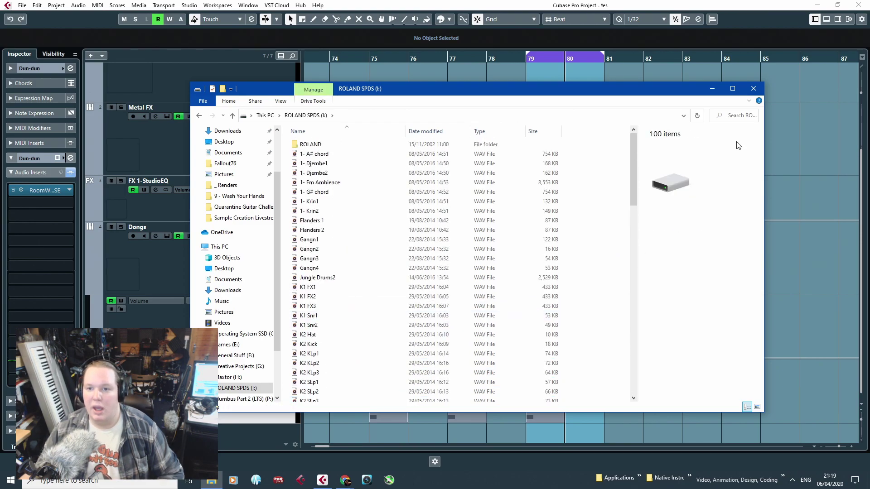
click(753, 89)
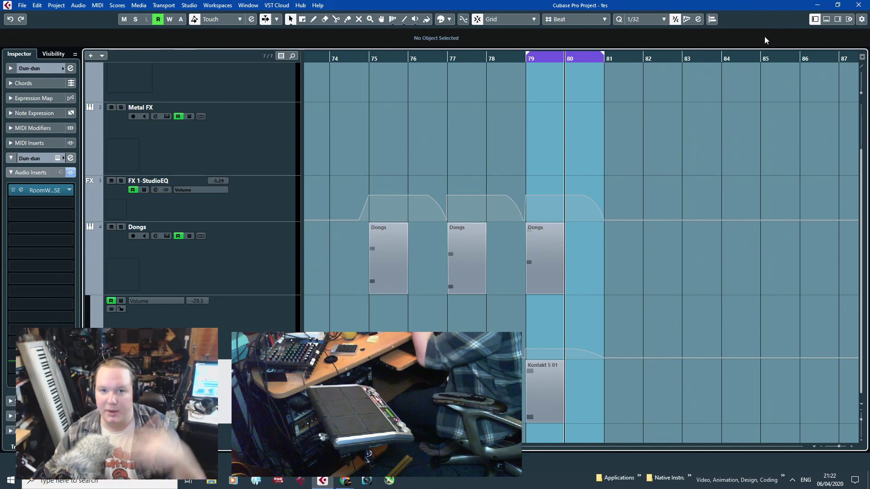
Switch to Spotify and view the One Weekend EP by The Musical Endeavour.
drag(604, 5, 605, 114)
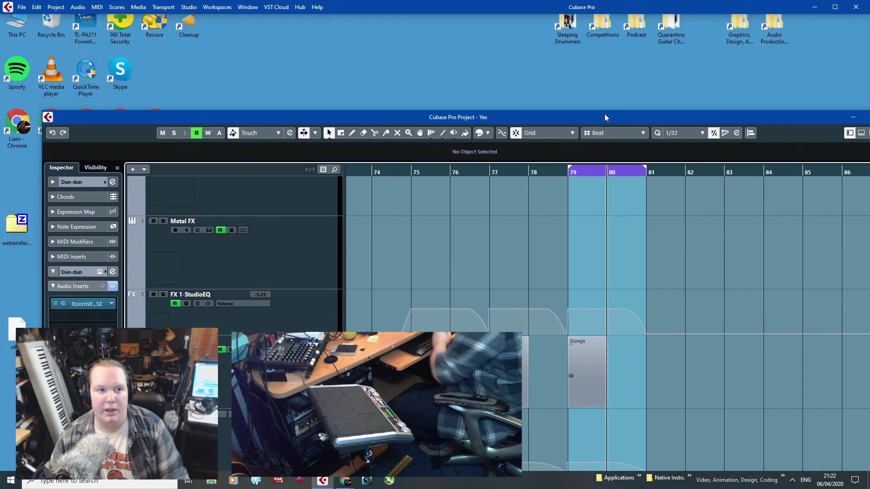
double_click(18, 57)
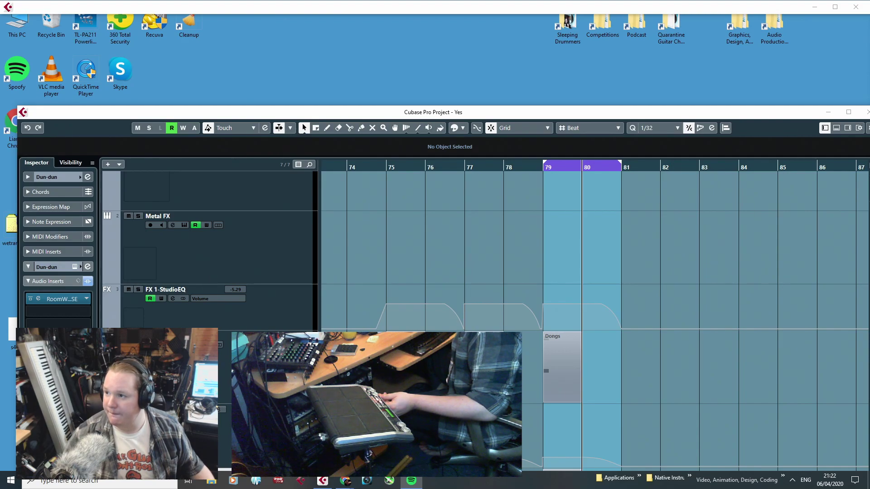
drag(838, 488, 606, 0)
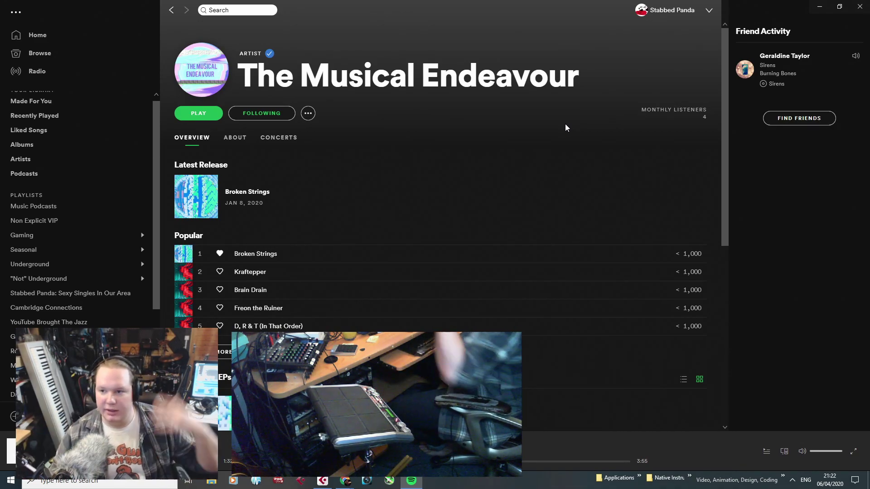
scroll(508, 136, down, 5)
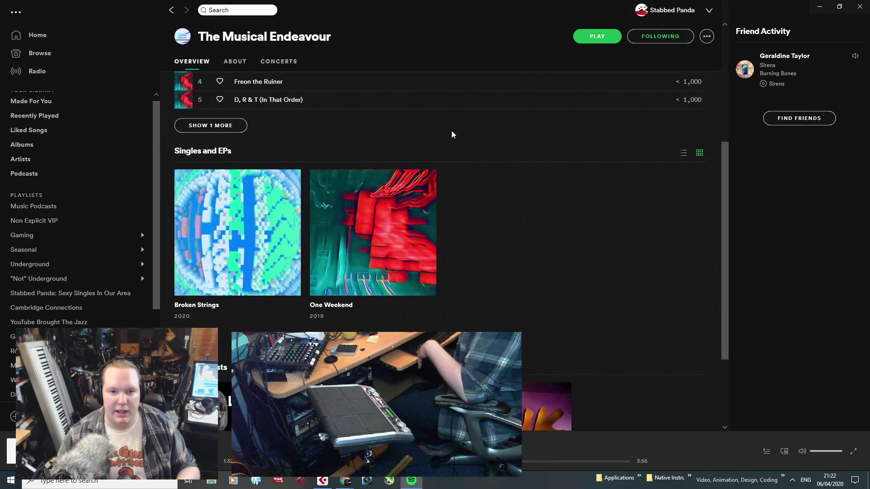
click(336, 305)
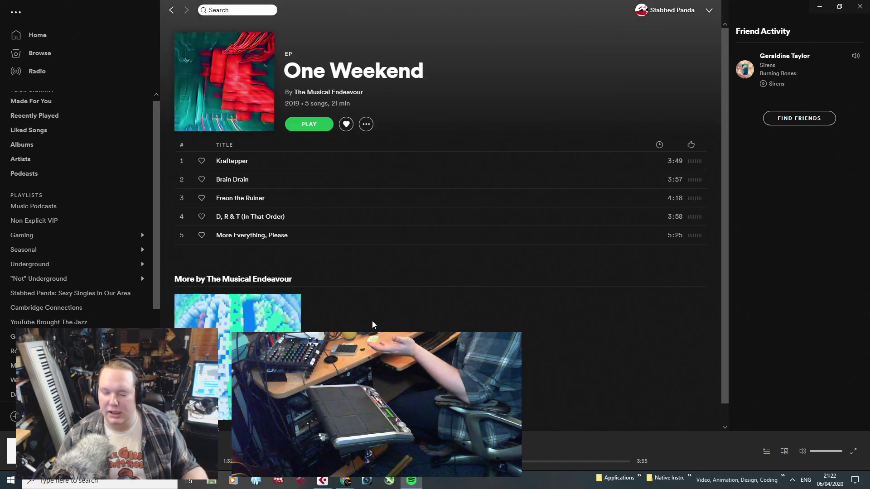
scroll(374, 325, down, 1)
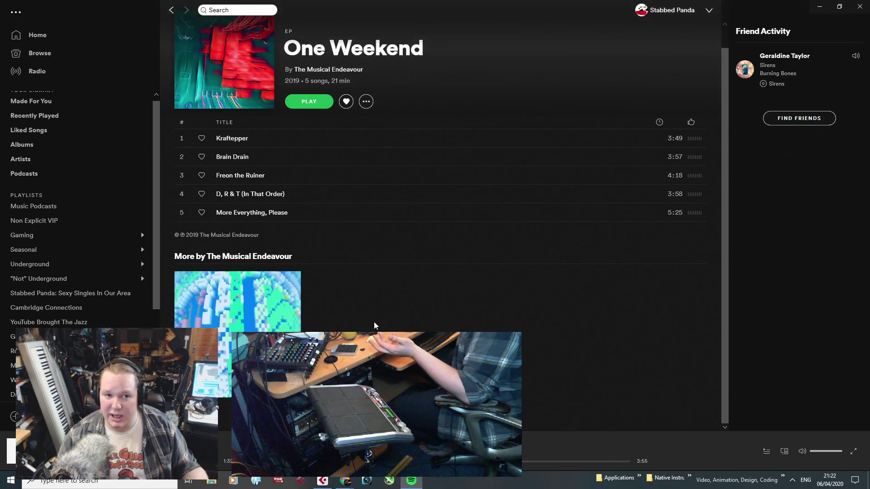
scroll(374, 325, up, 1)
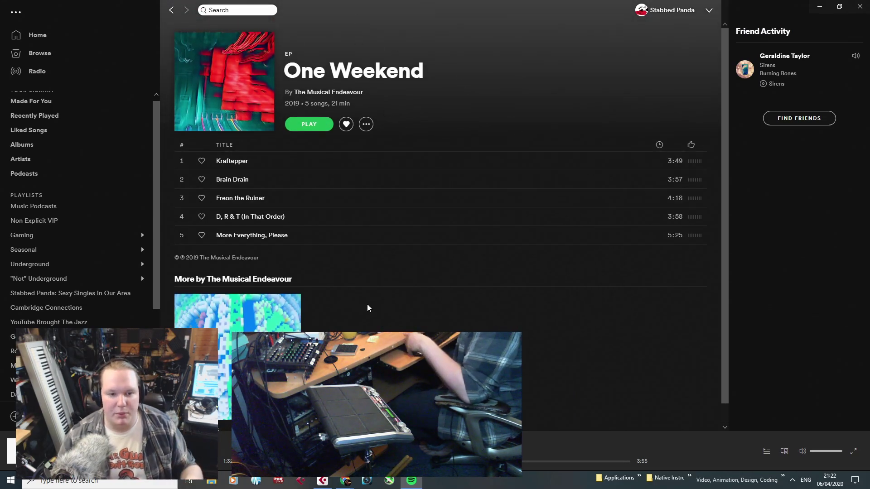
Return to The Musical Endeavour's artist page, open the Broken Strings single and try to play its track.
click(338, 92)
scroll(307, 290, up, 4)
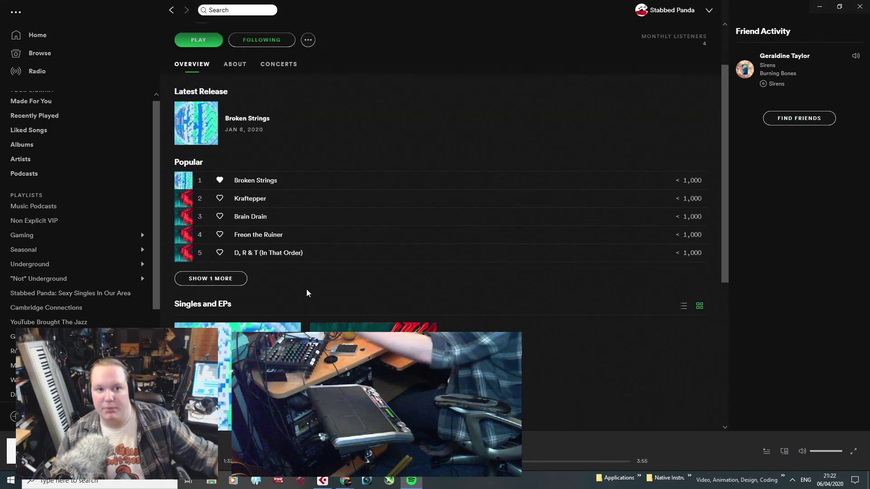
scroll(307, 292, up, 1)
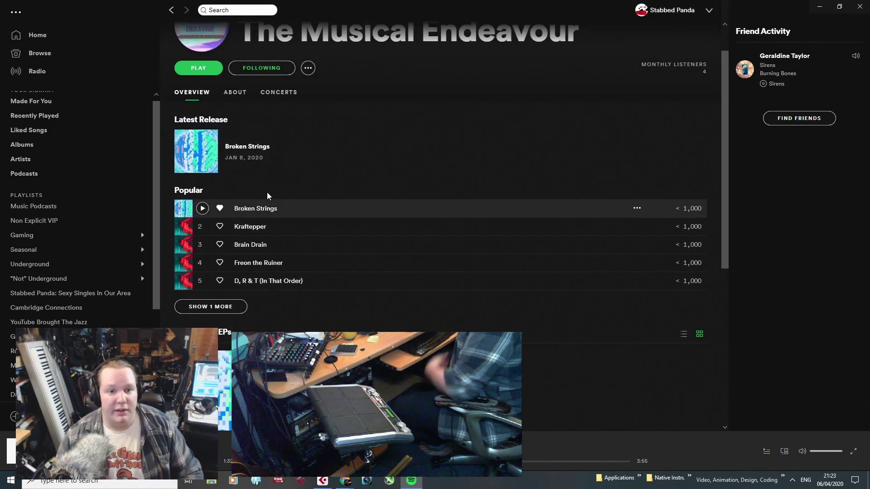
click(290, 165)
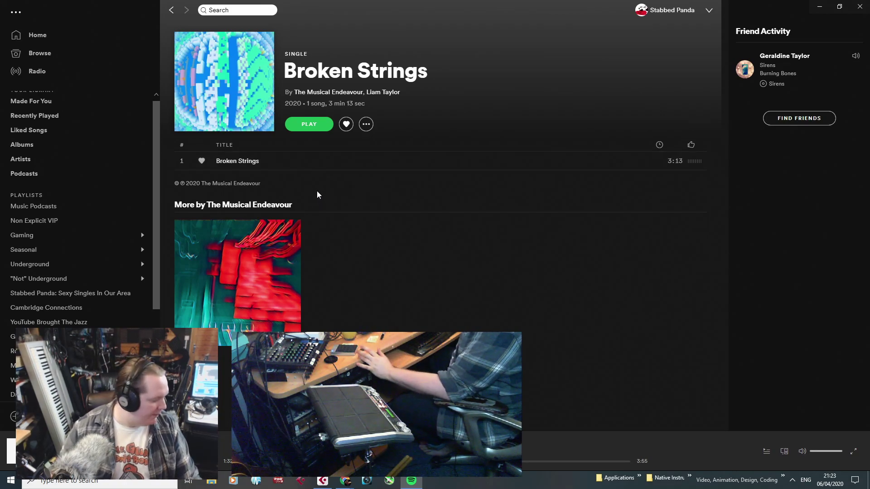
double_click(304, 167)
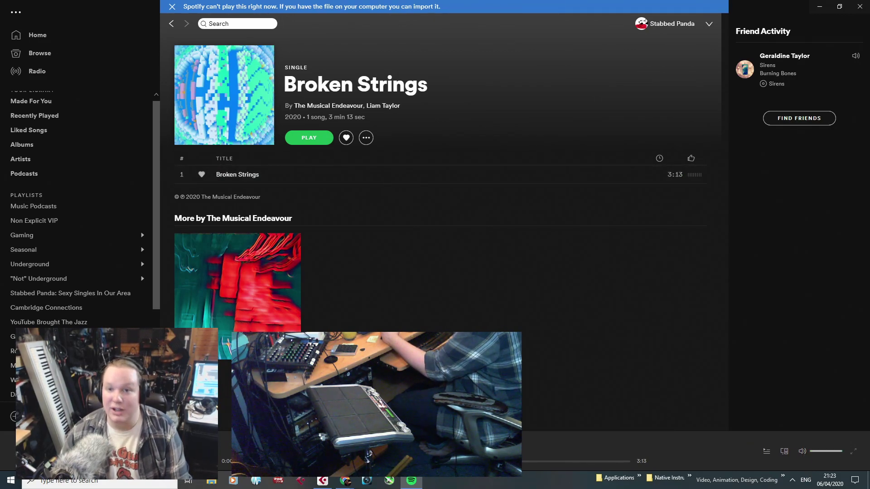
Close Spotify and return to Cubase with the project window maximized.
click(860, 7)
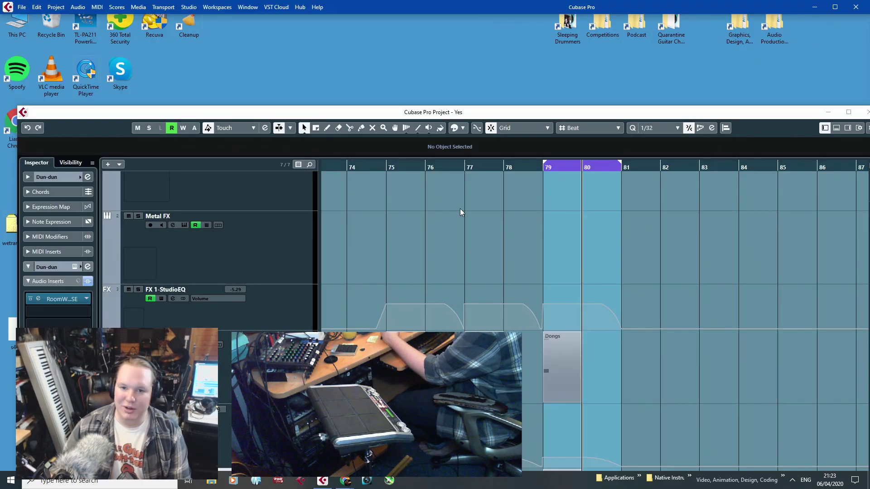
double_click(470, 115)
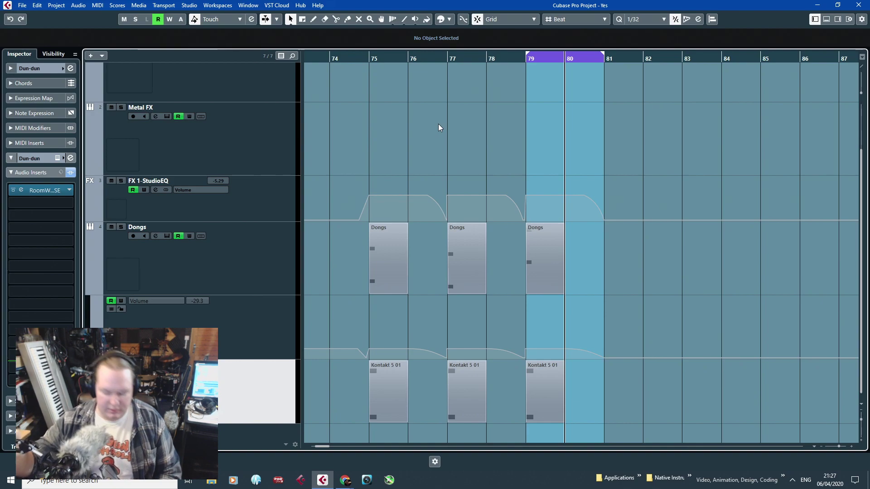
scroll(536, 194, down, 3)
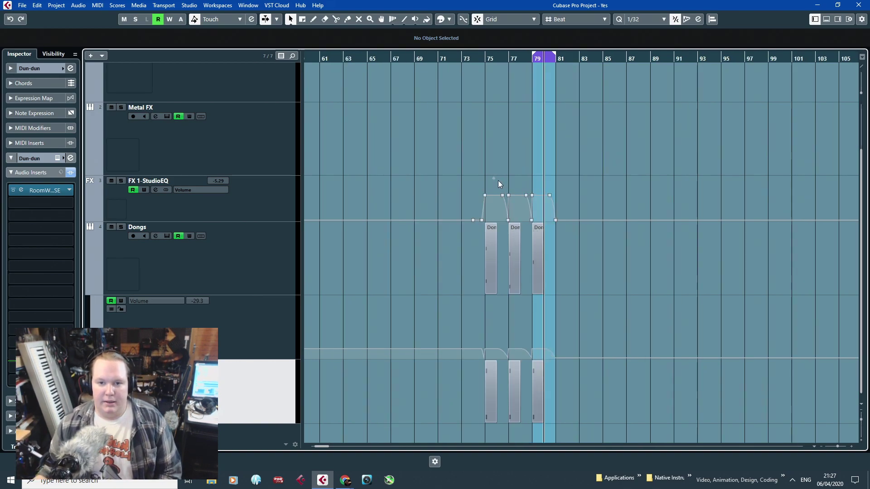
Close the currently open project.
scroll(500, 184, down, 3)
click(22, 6)
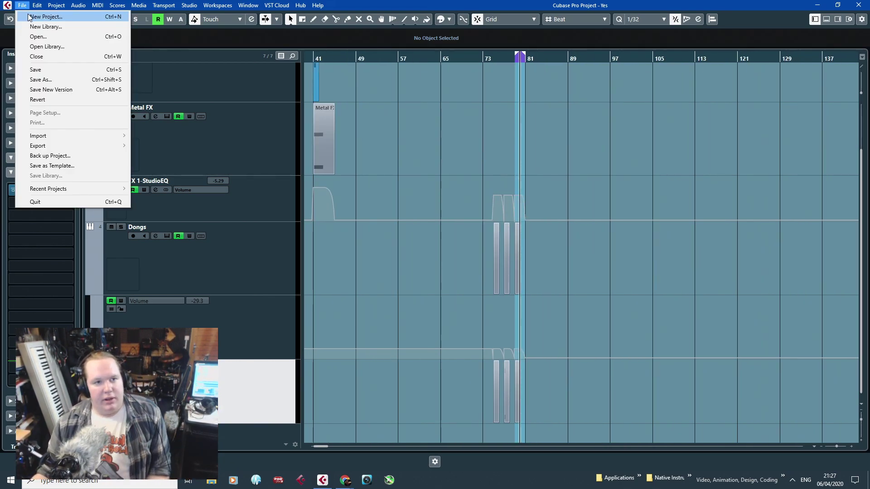
click(597, 135)
click(858, 5)
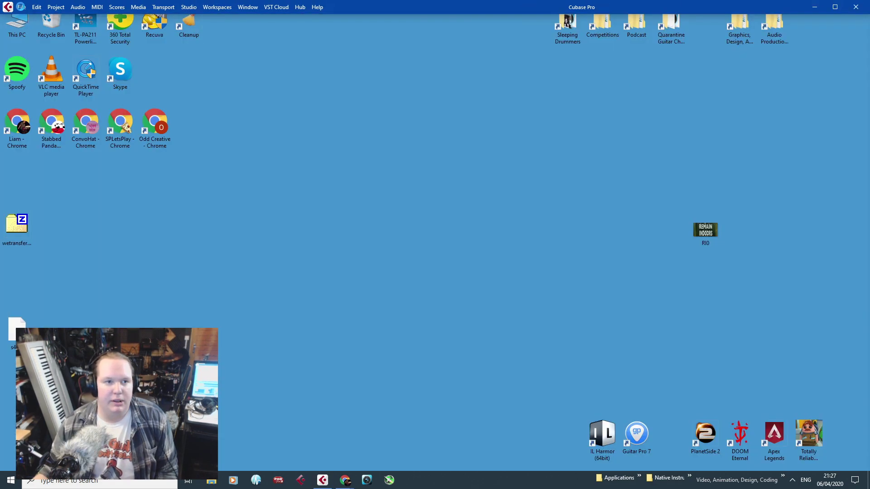
Browse to the Plumbus Part 2 (LTG) (P:) drive in File Explorer.
click(21, 7)
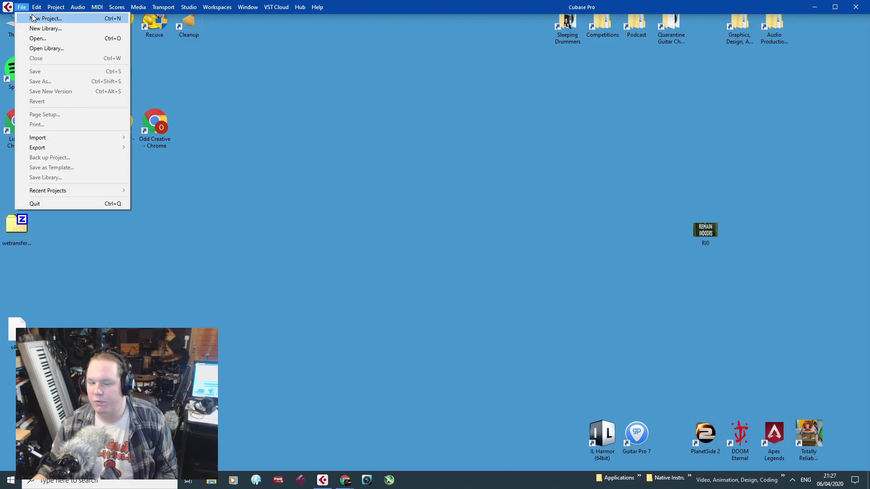
click(87, 28)
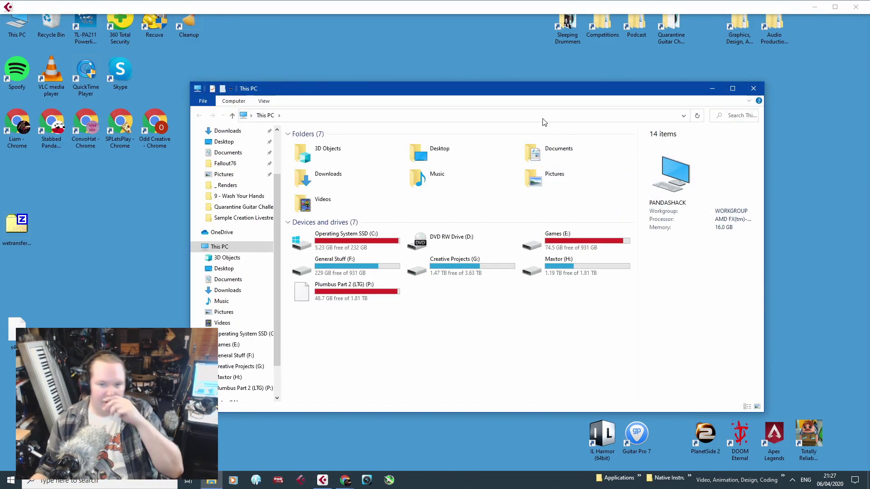
double_click(394, 299)
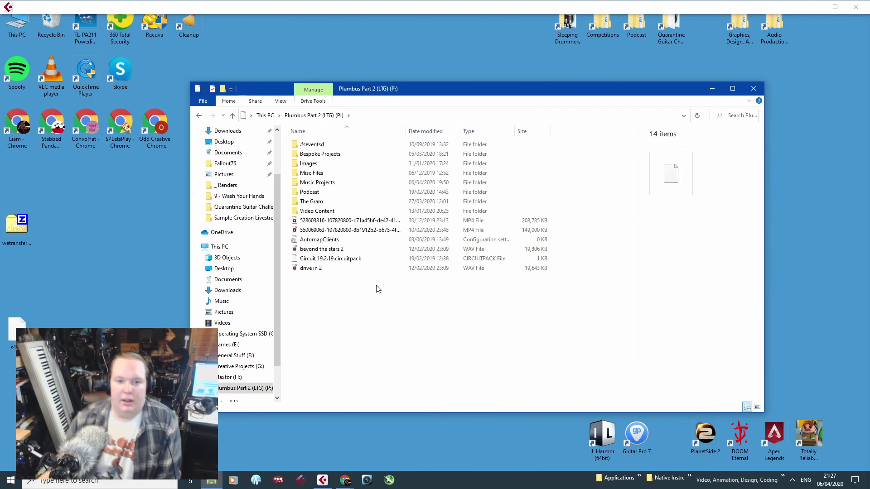
click(341, 212)
double_click(341, 211)
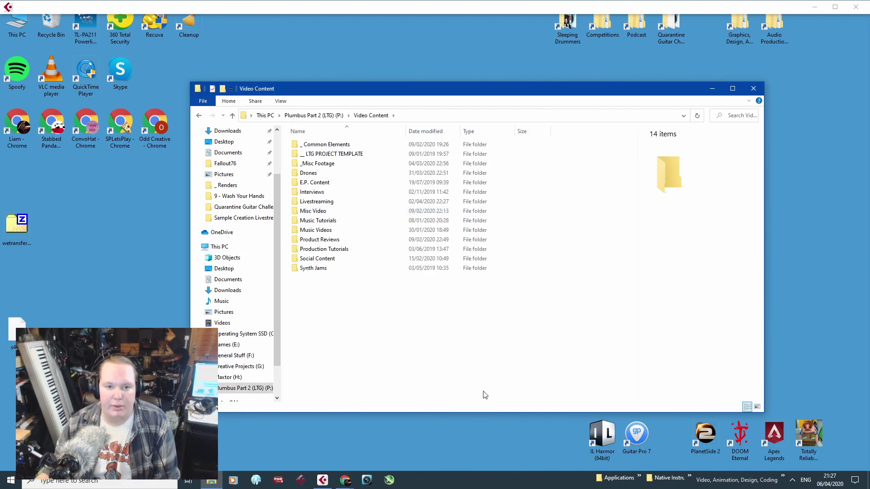
click(333, 116)
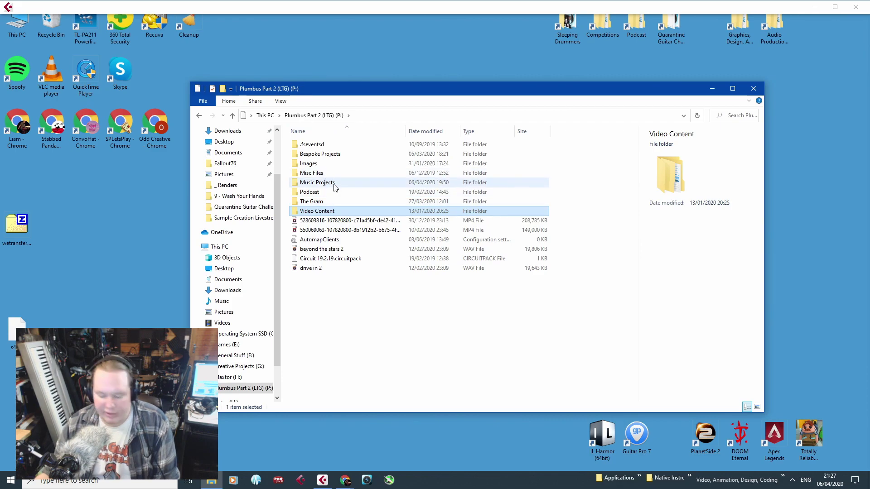
Navigate through Music Projects and the artist's own music folder to the Broken Strings folder inside _RELEASED.
double_click(334, 186)
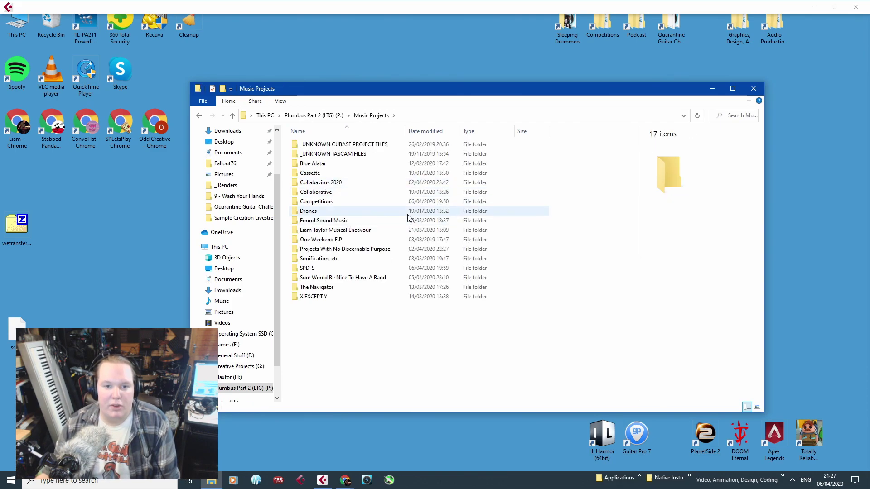
double_click(388, 232)
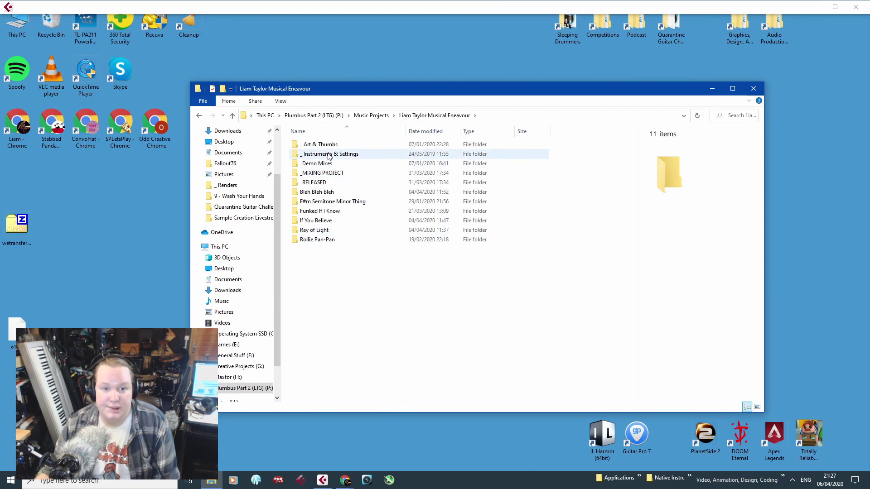
double_click(339, 182)
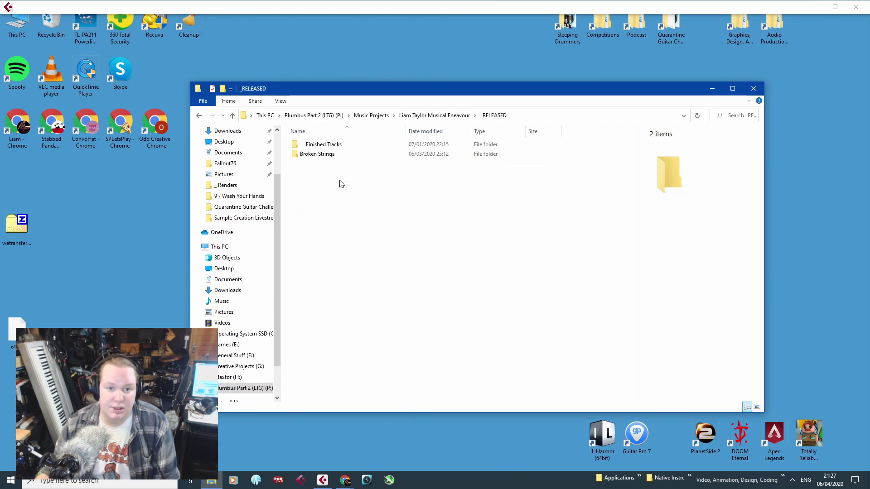
double_click(331, 155)
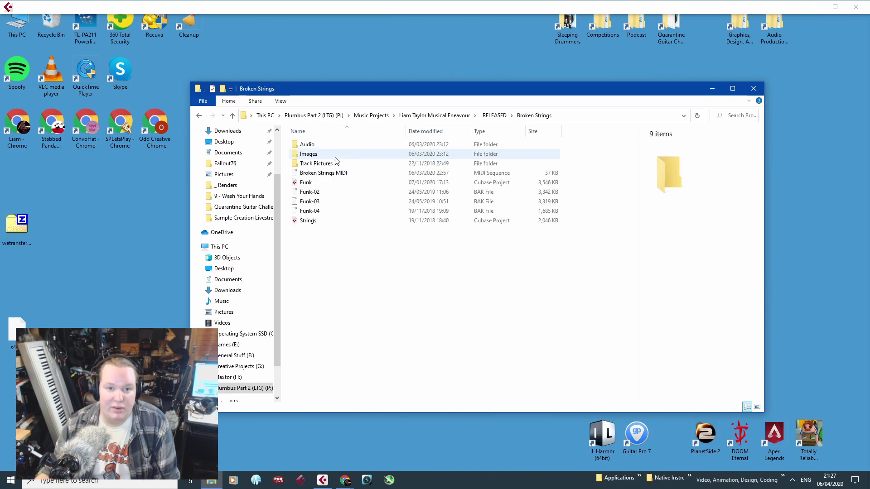
Load the Funk Cubase project from the Broken Strings folder and dismiss the missing plug-in warning.
click(353, 221)
click(365, 267)
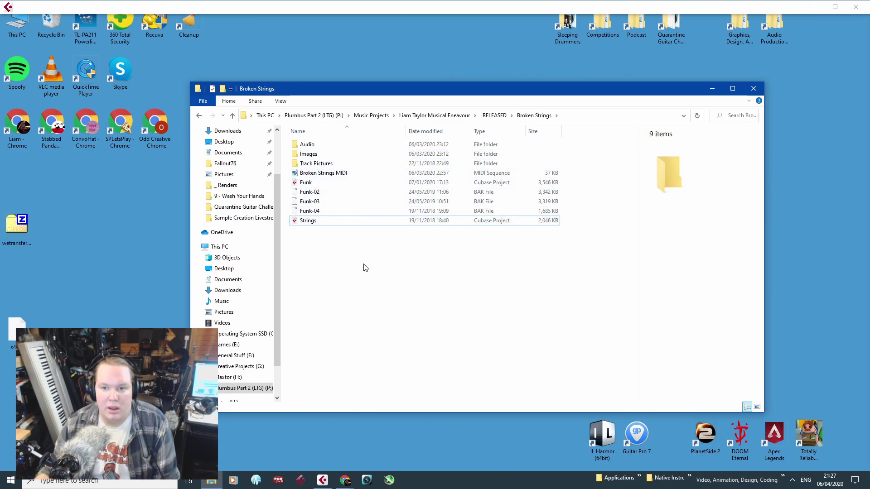
click(348, 220)
click(331, 183)
click(340, 228)
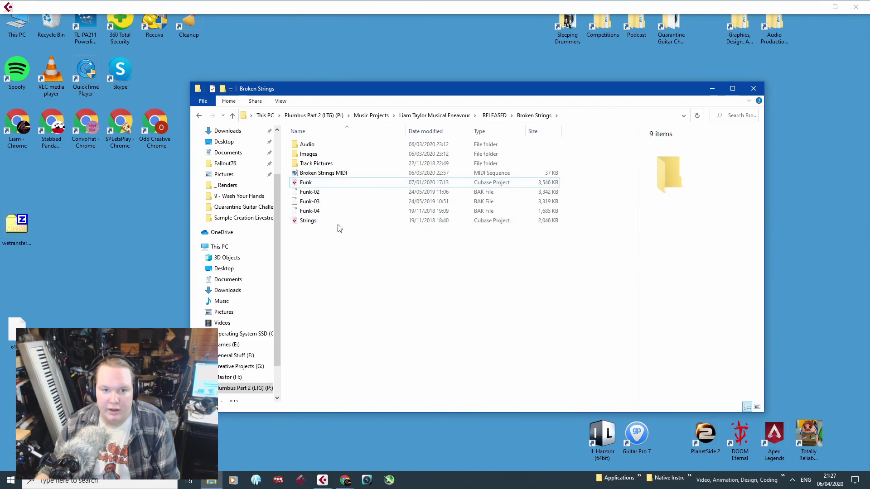
double_click(326, 183)
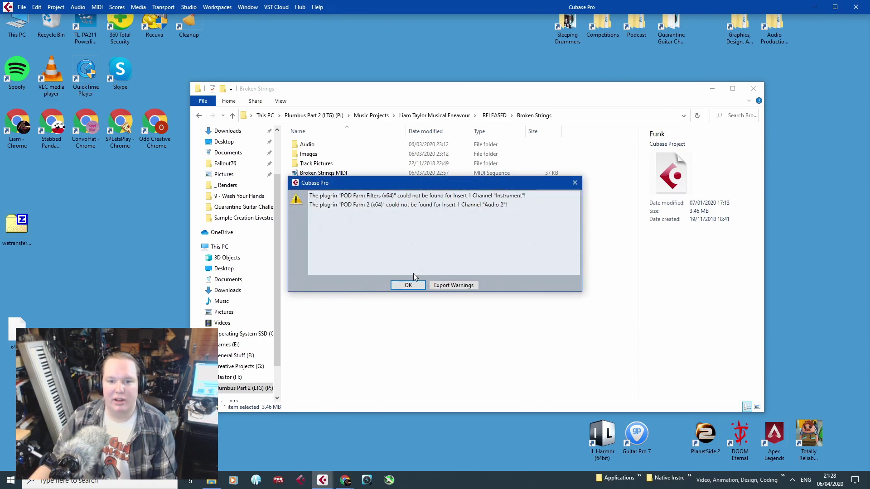
click(408, 285)
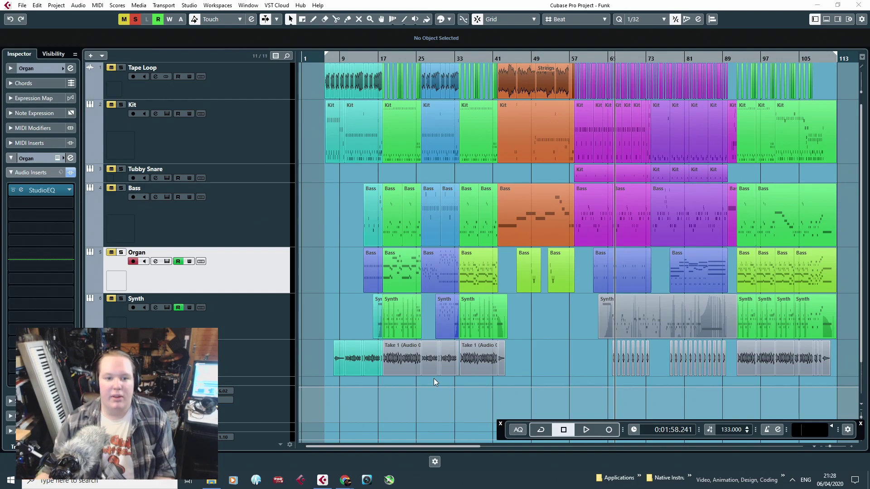
click(22, 5)
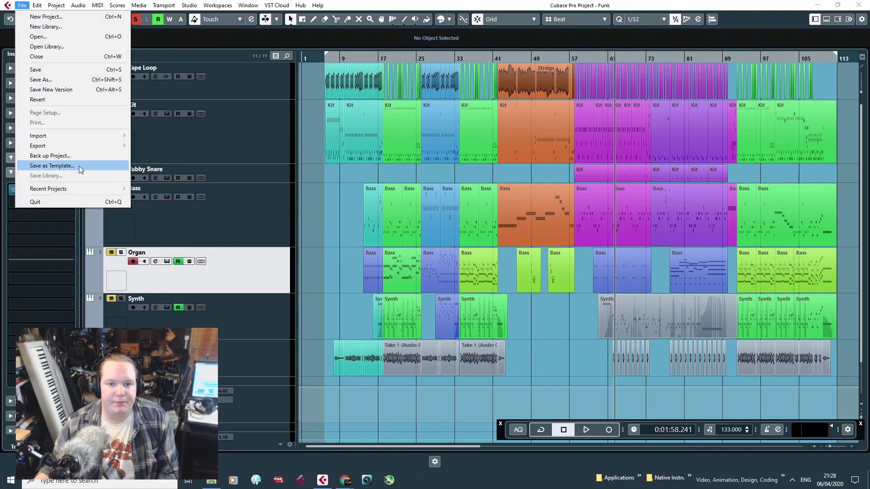
mouse_move(73, 146)
click(310, 215)
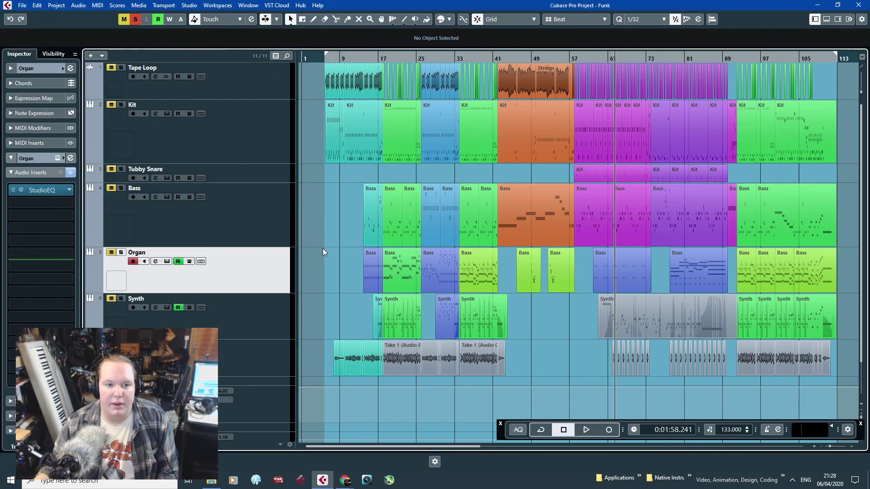
Solo the Tape Loop track and enlarge its height to about three times that of the Kit track.
scroll(323, 248, down, 3)
scroll(314, 246, up, 4)
click(120, 68)
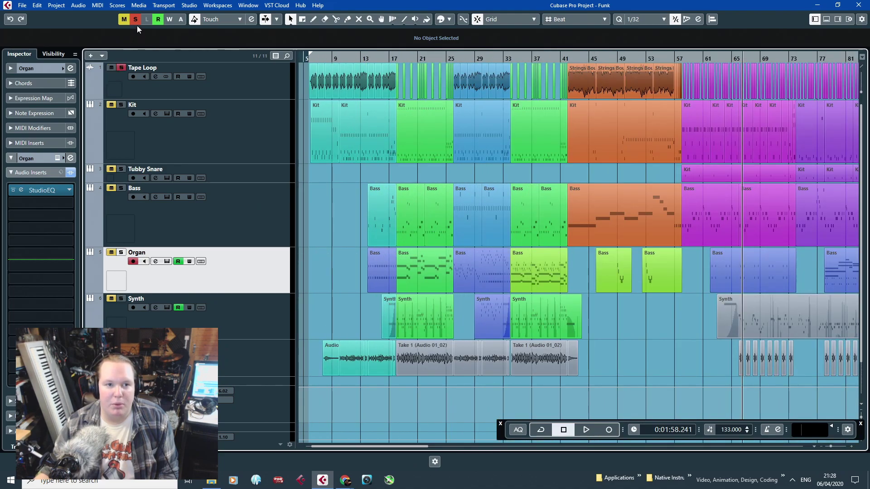
drag(202, 99, 263, 289)
scroll(307, 239, up, 8)
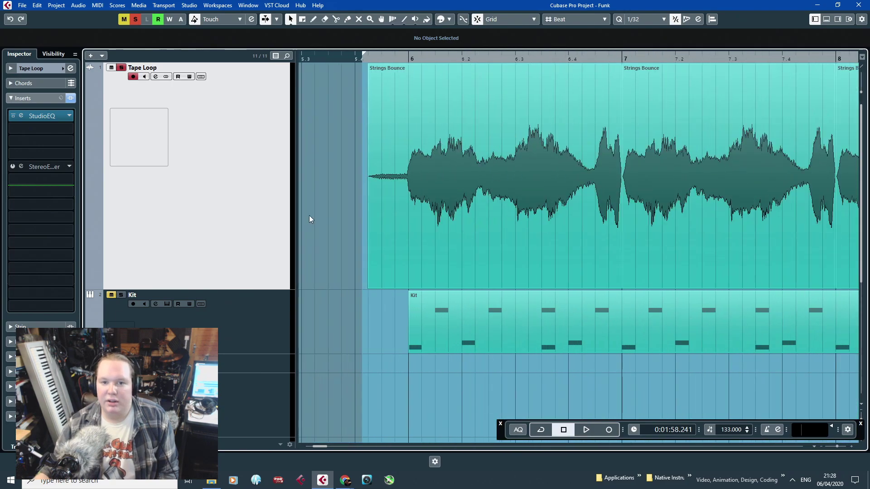
scroll(316, 198, down, 3)
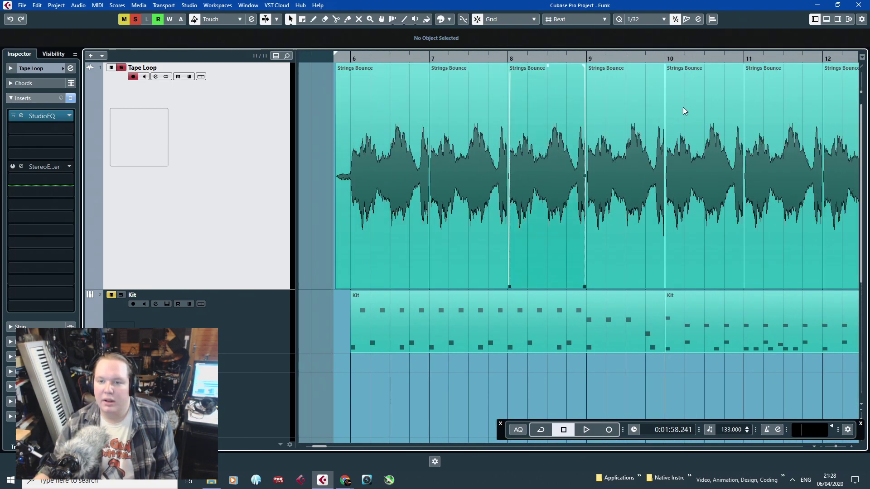
Play the soloed Tape Loop from just before bar 6 to listen to the opening strings loop.
click(320, 66)
scroll(322, 68, down, 1)
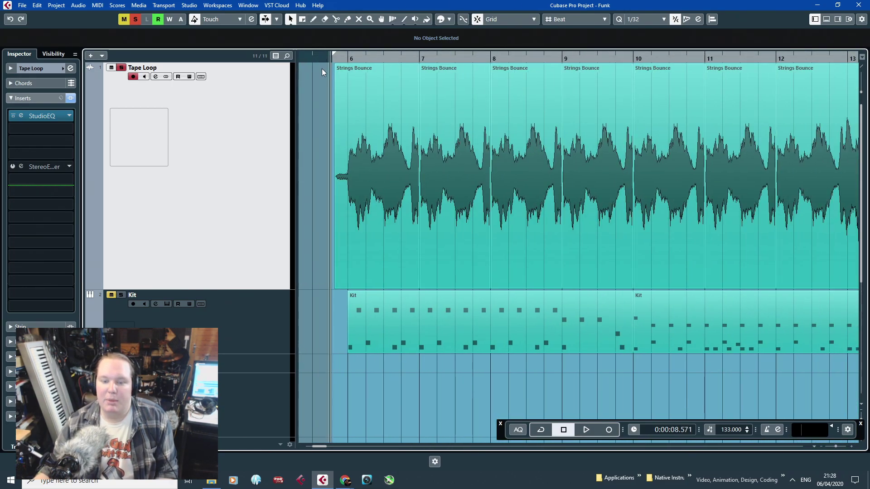
scroll(314, 137, down, 3)
key(space)
scroll(313, 138, up, 2)
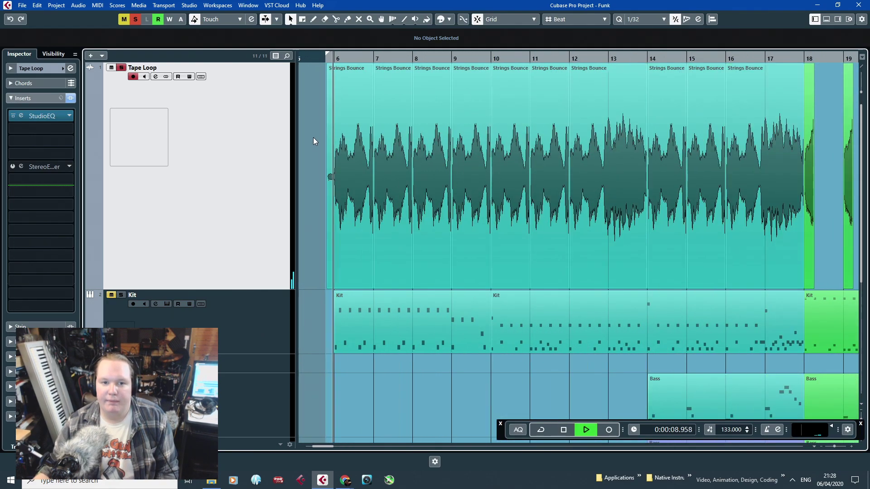
key(space)
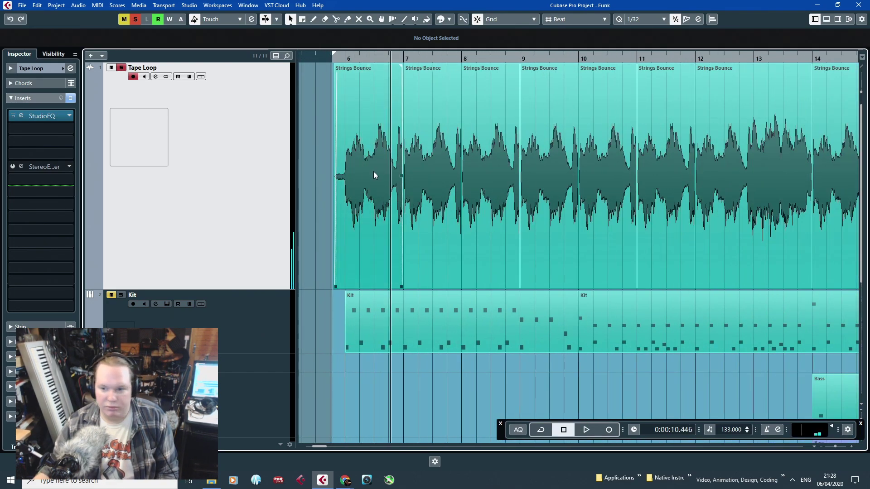
key(space)
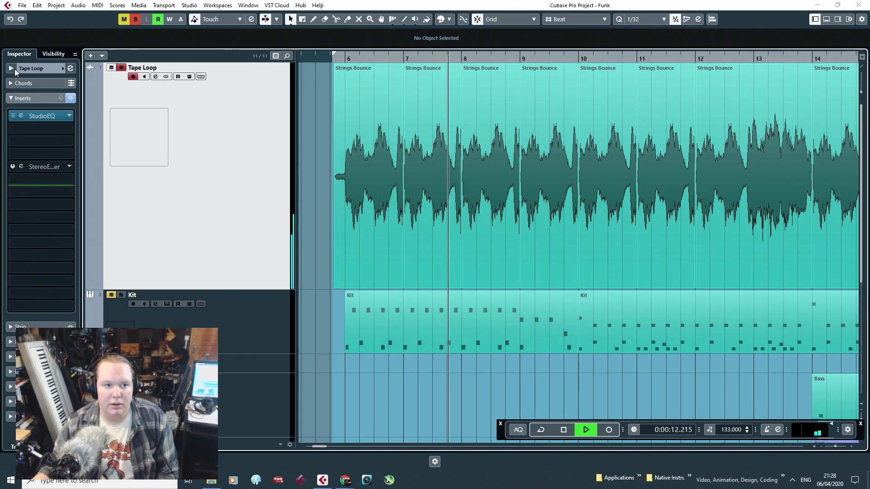
click(31, 68)
drag(48, 111, 70, 111)
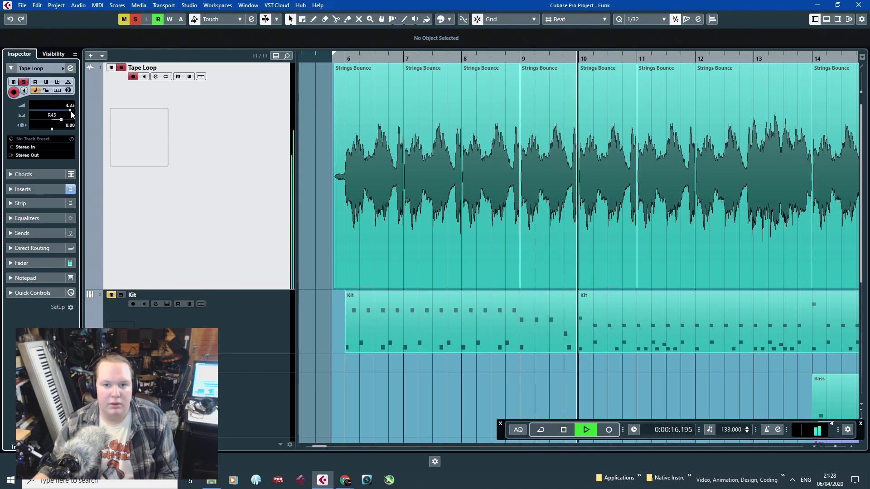
scroll(330, 335, down, 5)
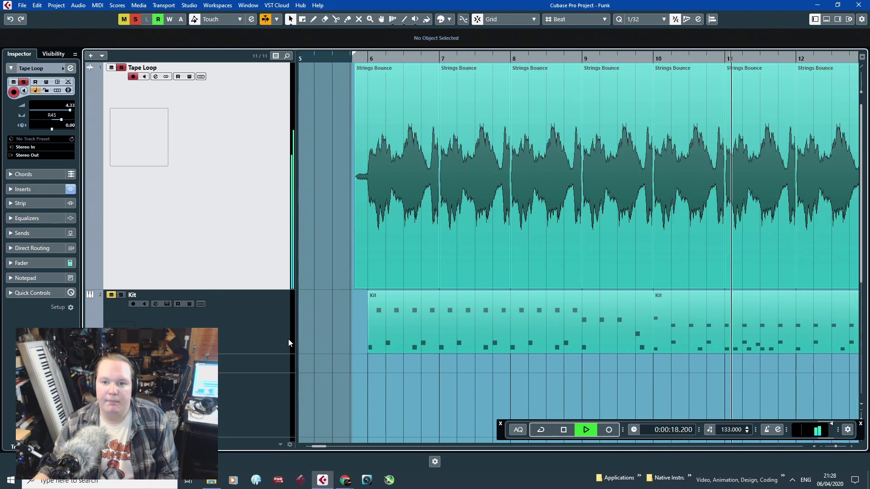
scroll(302, 340, down, 5)
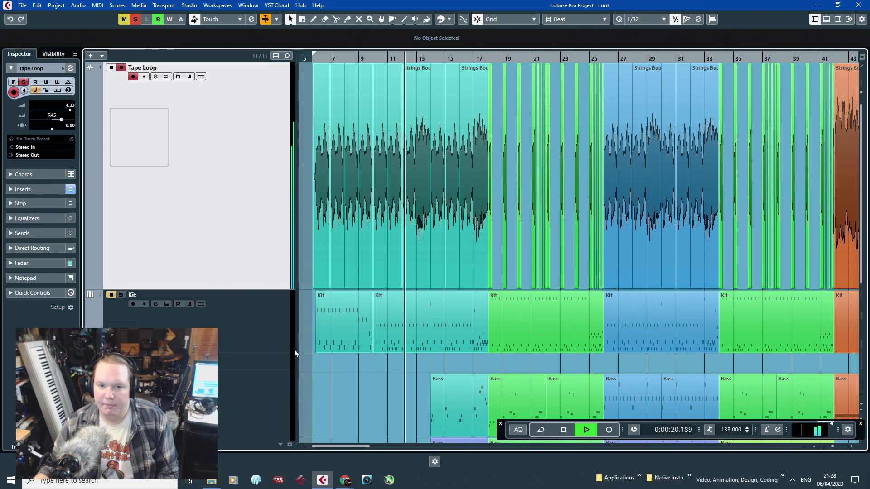
scroll(396, 363, up, 6)
scroll(471, 375, up, 3)
scroll(455, 370, down, 6)
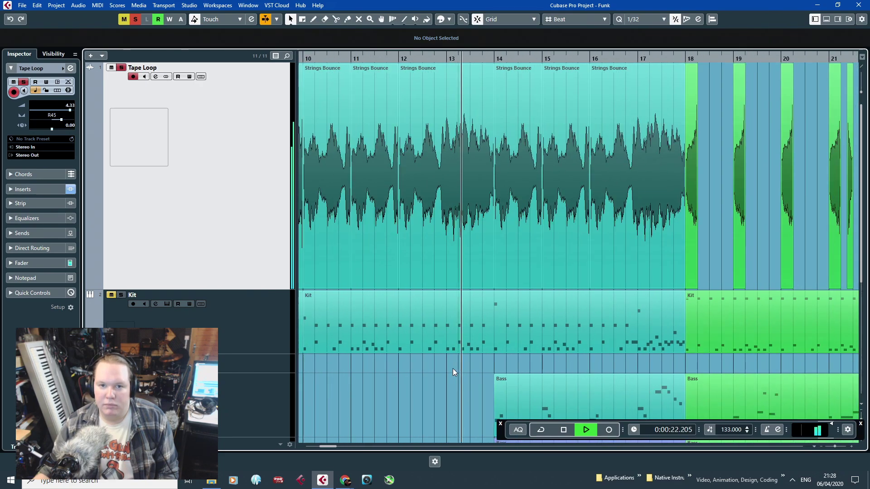
scroll(450, 367, up, 2)
scroll(450, 365, down, 5)
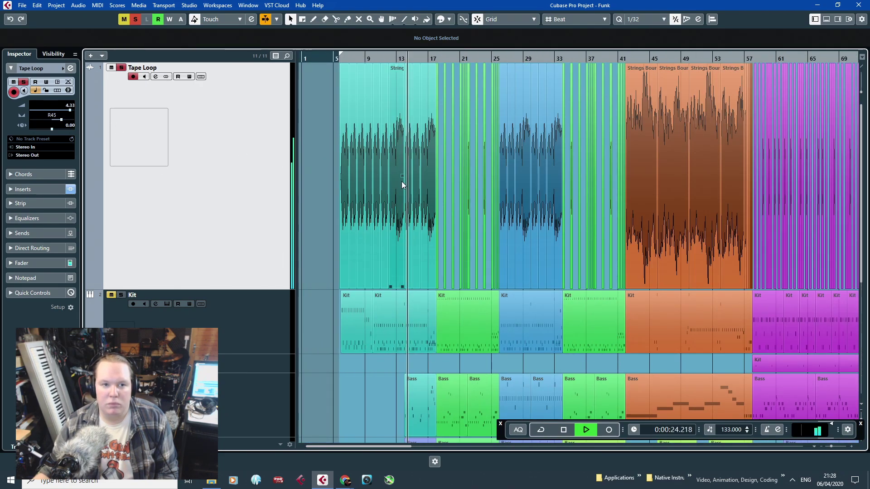
Unsolo the Tape Loop track and lower its volume to -0.47 to balance it with the other tracks.
click(121, 68)
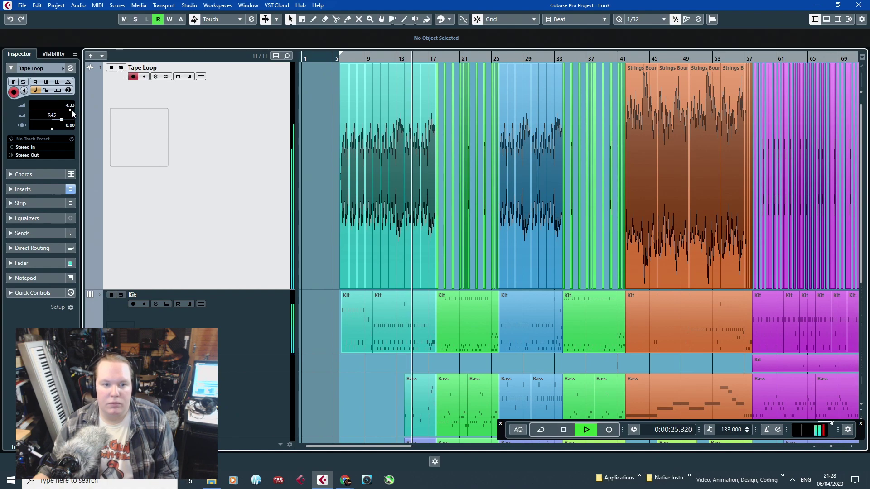
drag(71, 110, 65, 114)
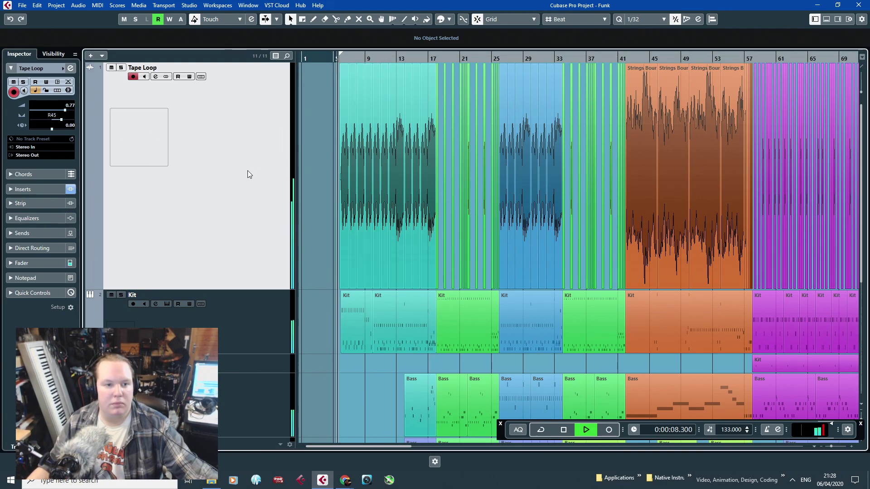
drag(64, 110, 63, 111)
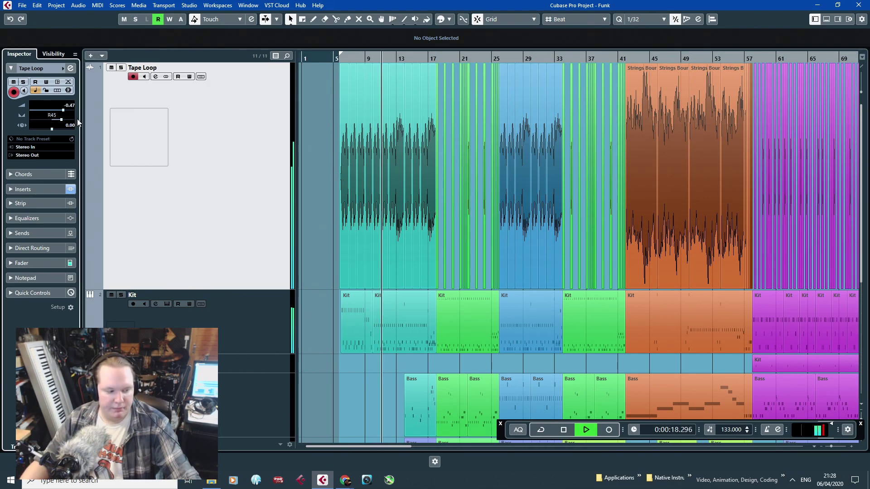
Follow the full mix's playback from about bar 12 to bar 15 and examine the track arrangement.
scroll(352, 250, down, 5)
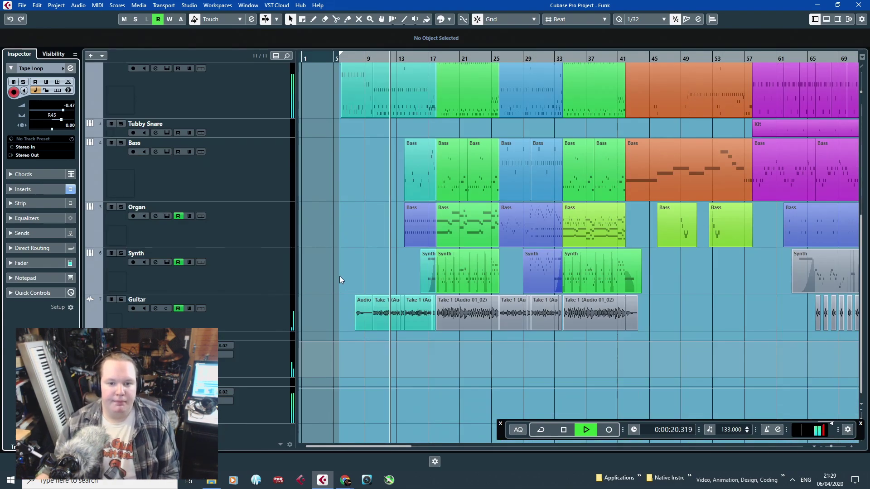
scroll(352, 294, up, 5)
scroll(391, 343, up, 3)
scroll(424, 352, down, 5)
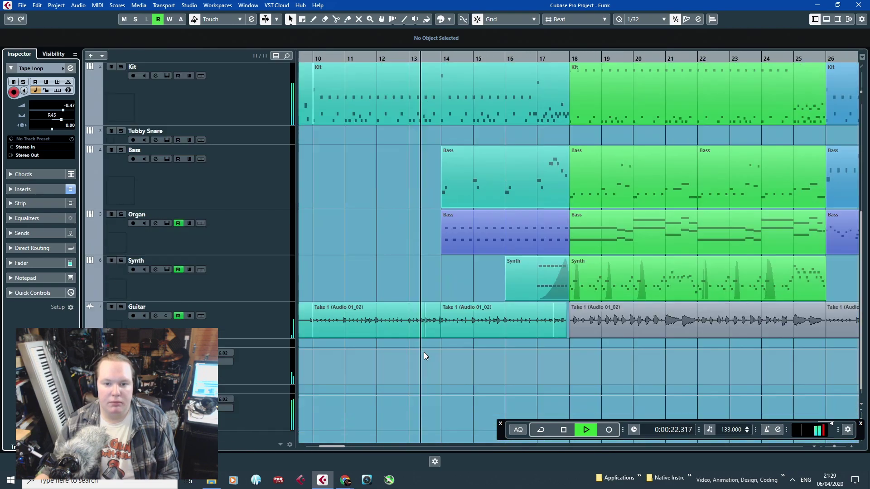
scroll(426, 344, up, 4)
scroll(419, 308, up, 5)
scroll(419, 306, down, 2)
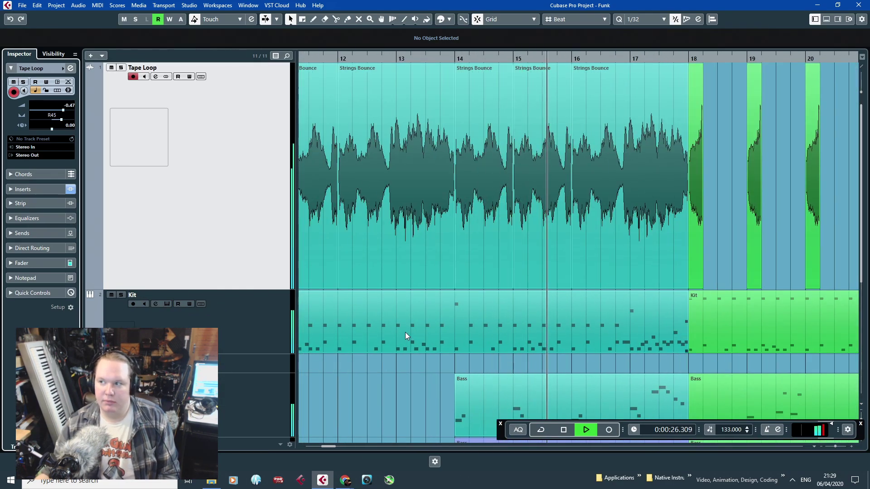
Follow the full mix's playback through bar 18 into bar 19, stop it and move the playhead back to about bar 7.
scroll(525, 347, down, 3)
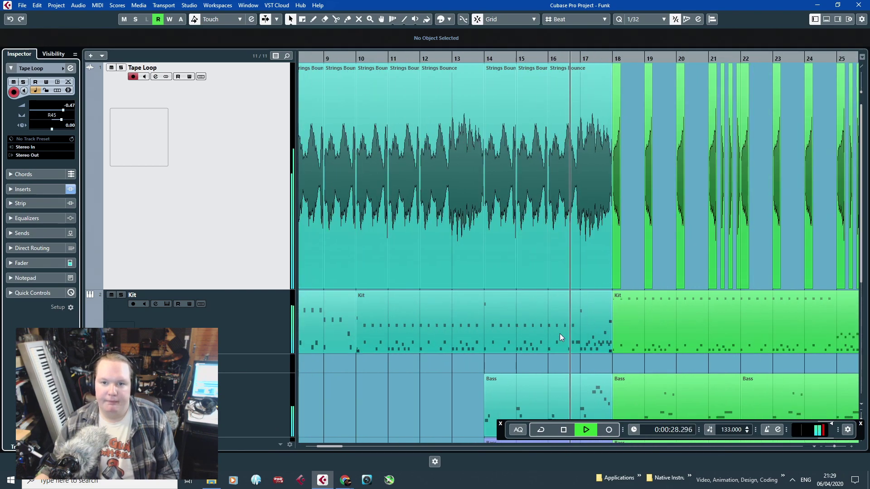
scroll(651, 352, up, 7)
scroll(640, 350, down, 3)
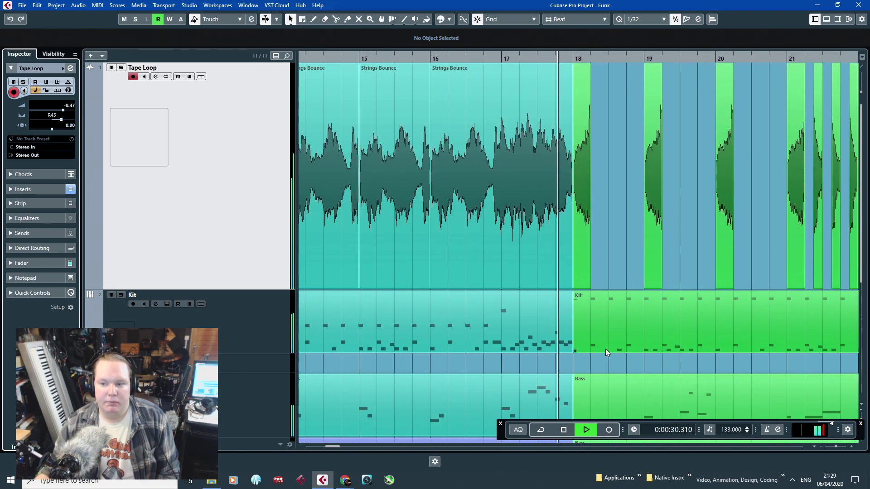
scroll(712, 363, up, 5)
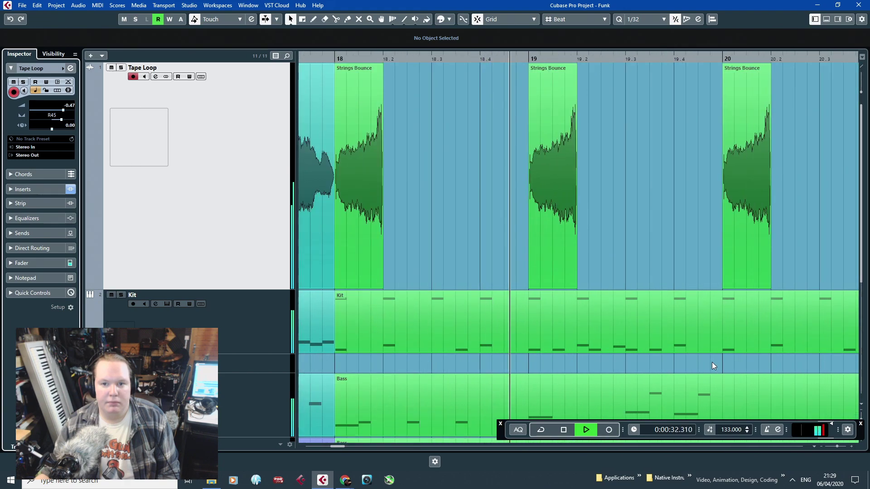
key(space)
scroll(506, 235, down, 4)
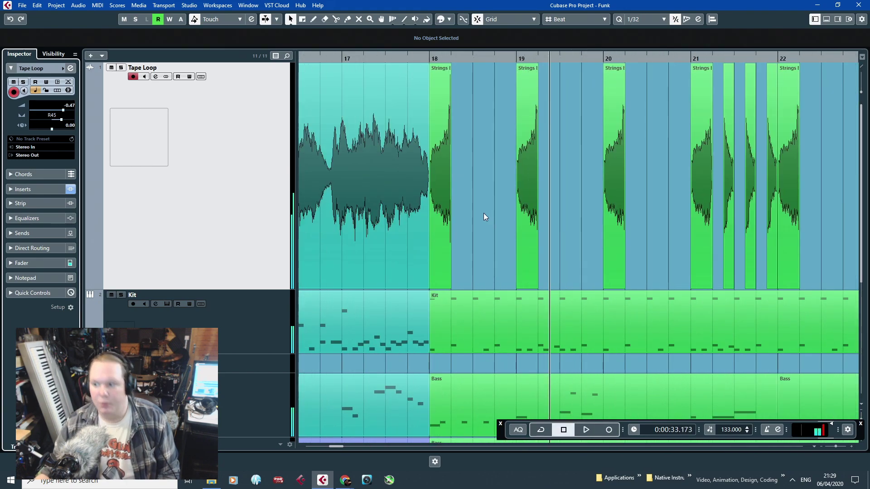
scroll(332, 180, down, 3)
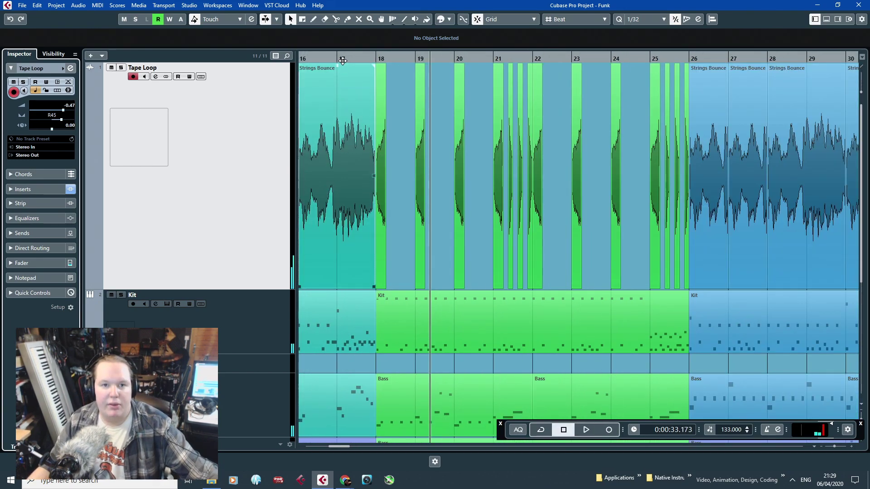
drag(338, 59, 298, 49)
Keep the Funk project open, switch to the file browser to open the Strings project, and activate it.
click(856, 5)
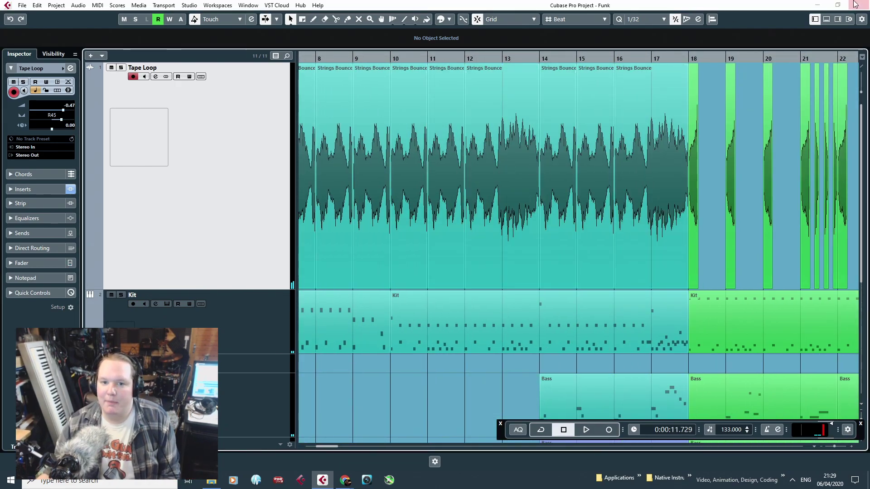
click(471, 255)
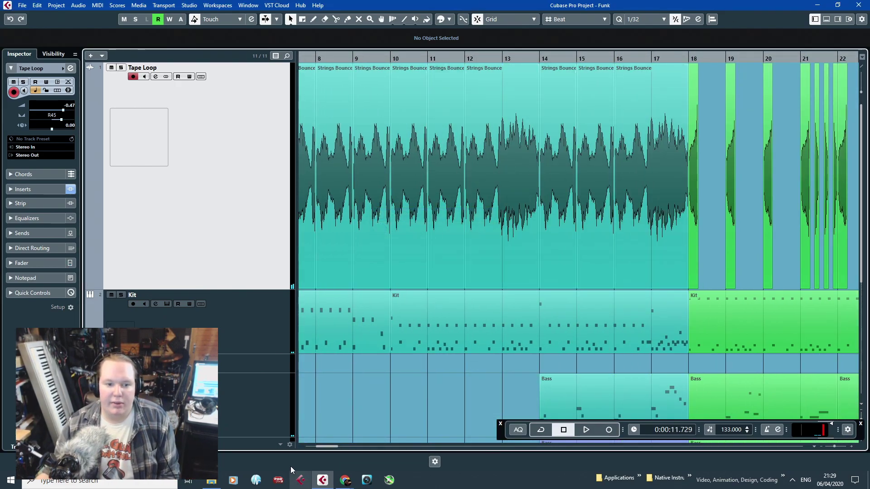
click(211, 480)
click(317, 221)
double_click(337, 222)
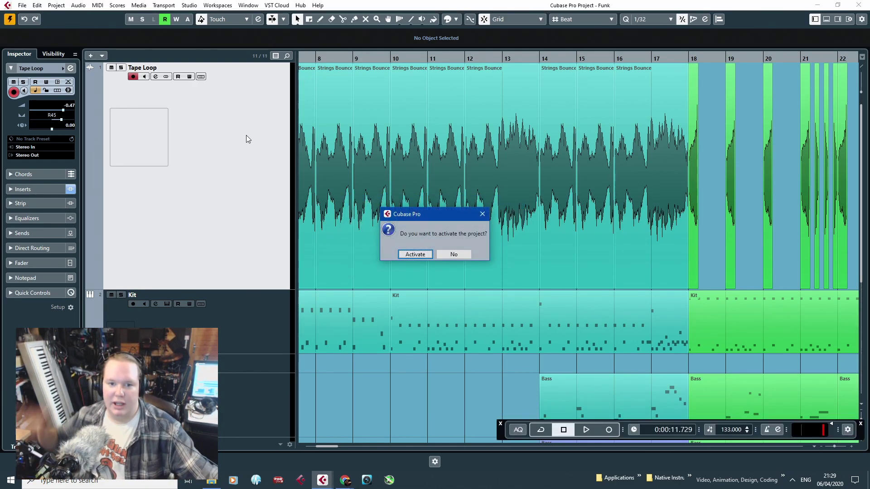
key(Return)
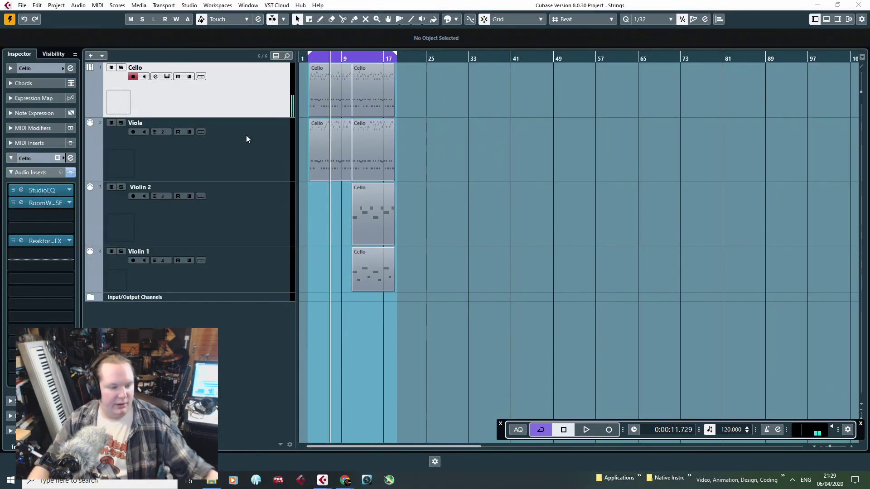
Return the playhead to the start of the Strings project and examine the Cello, Viola and violin parts in bars 3 to 19.
click(510, 78)
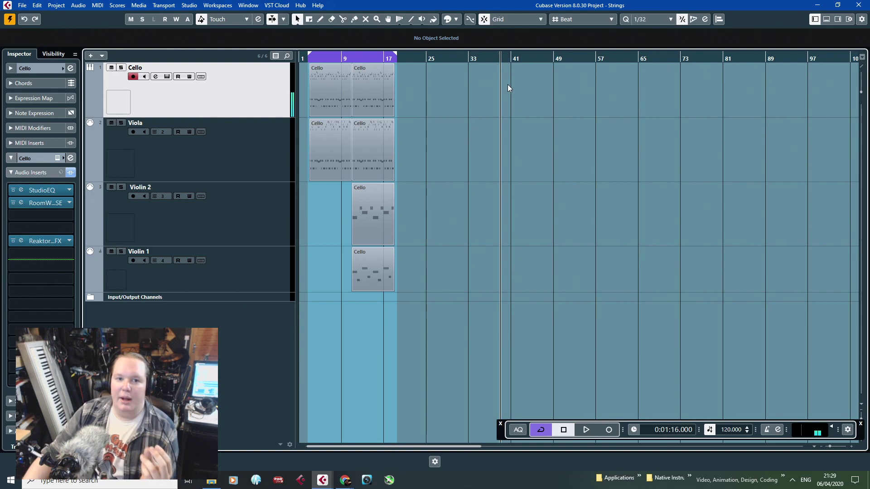
click(299, 58)
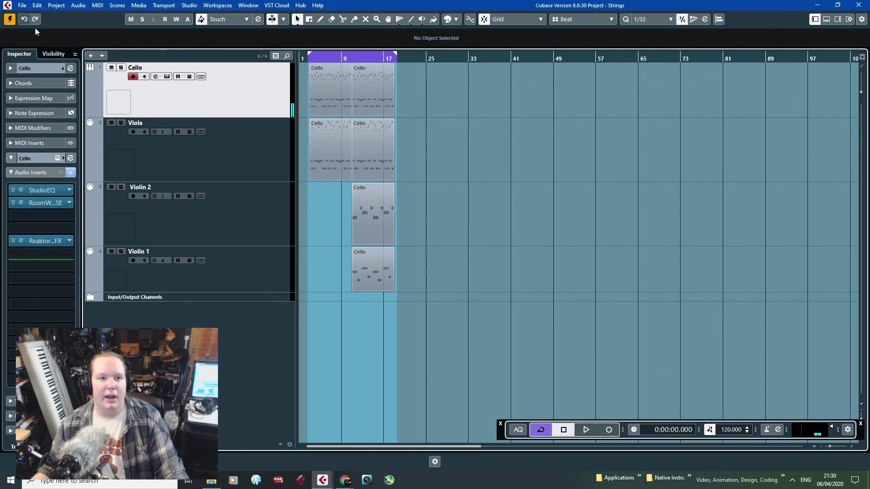
drag(306, 59, 280, 76)
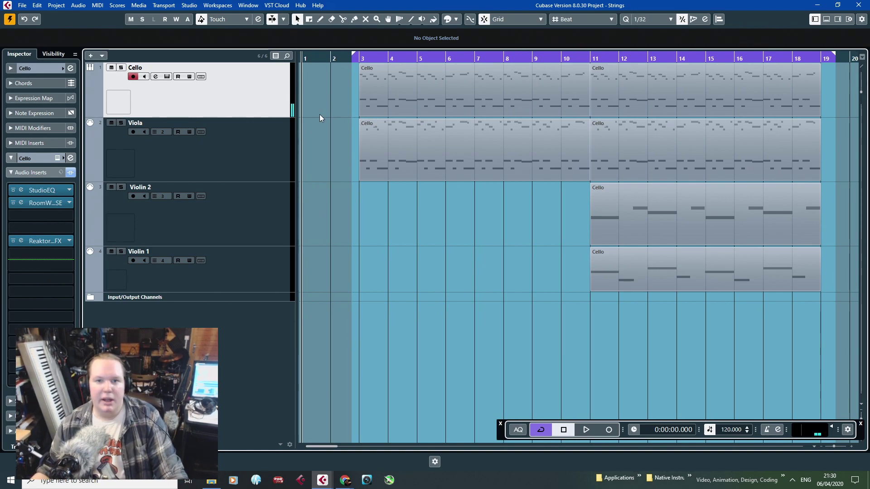
click(373, 99)
click(380, 142)
click(347, 86)
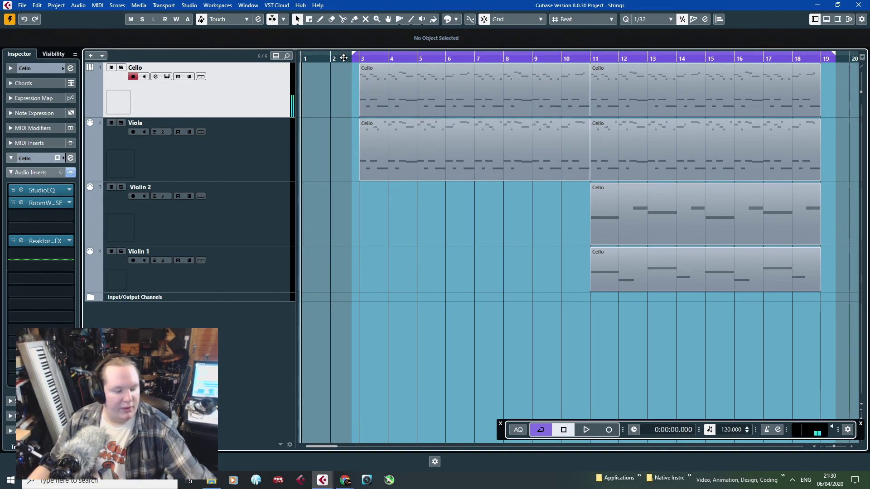
Inspect the 90s VHS Tape settings of the Cello track's Reaktor 6 FX insert and close the plug-in window.
click(278, 260)
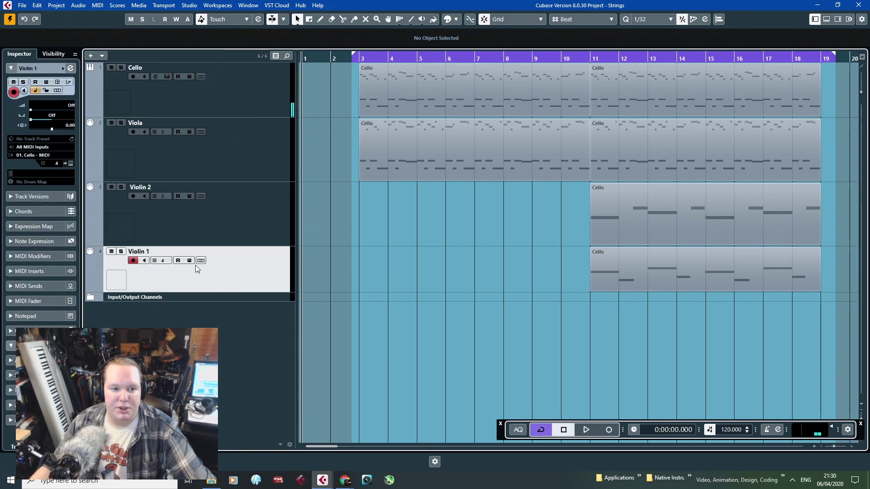
click(257, 113)
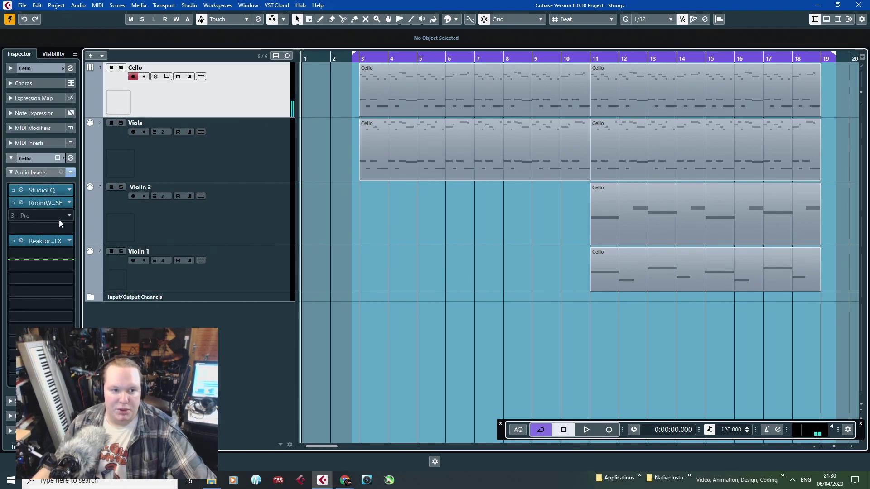
click(20, 241)
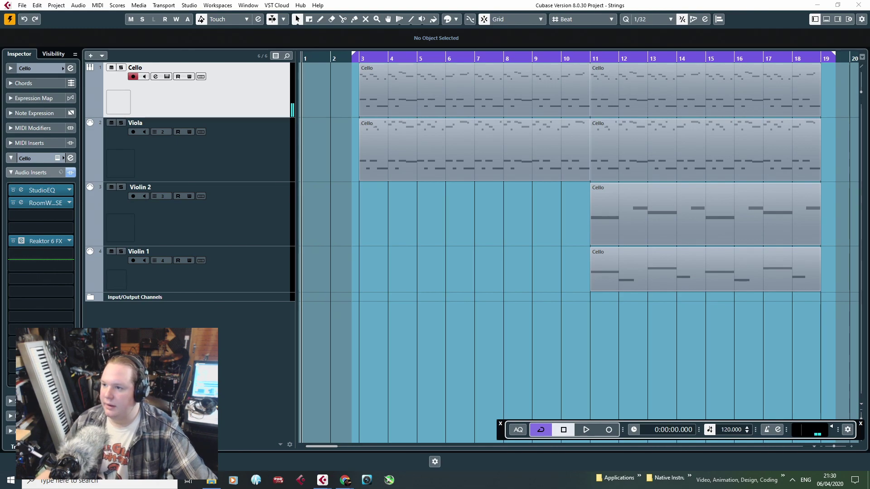
drag(869, 95, 605, 100)
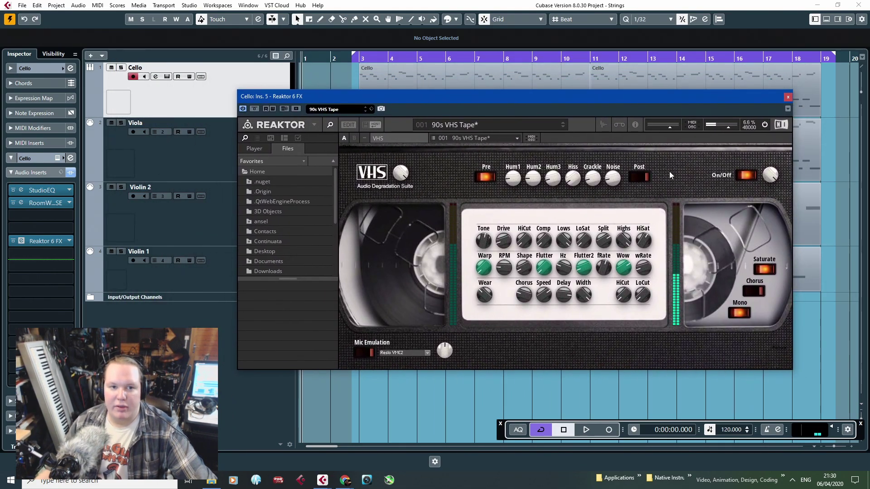
click(788, 96)
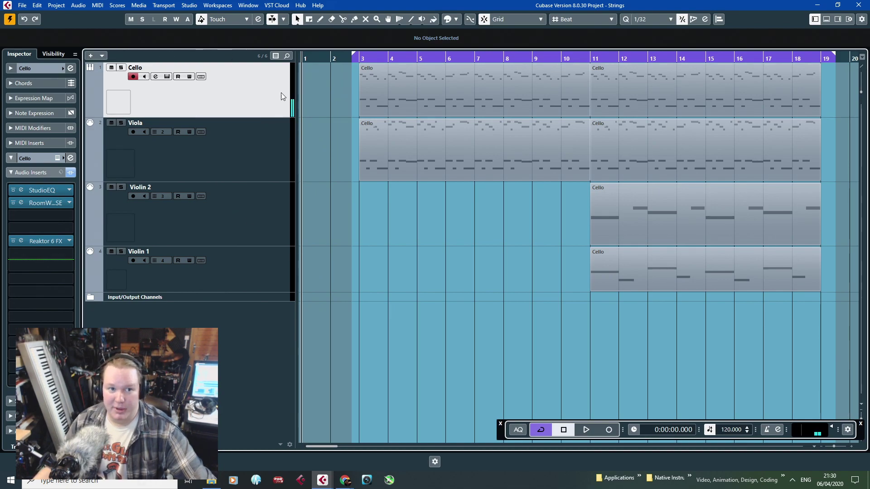
Select the Violin 1 track and play the whole strings arrangement from bar 3 to bar 19, stopping at the end.
click(272, 159)
key(Down)
key(Down)
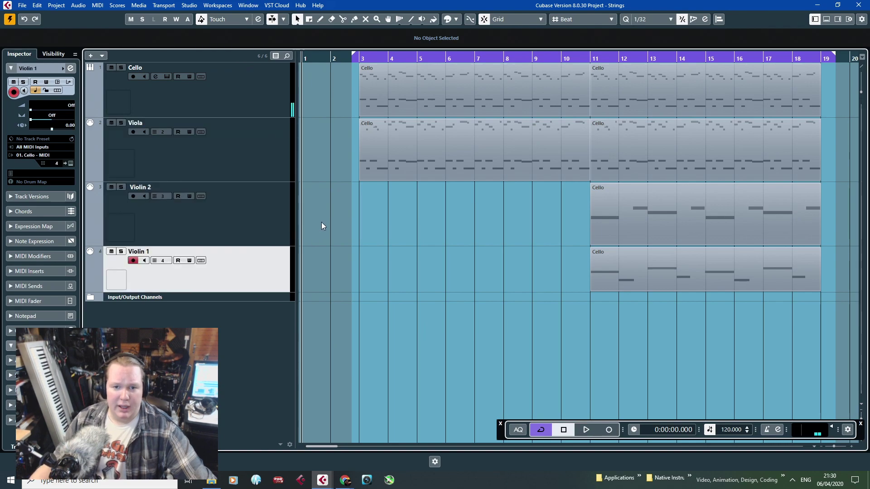
click(358, 59)
key(space)
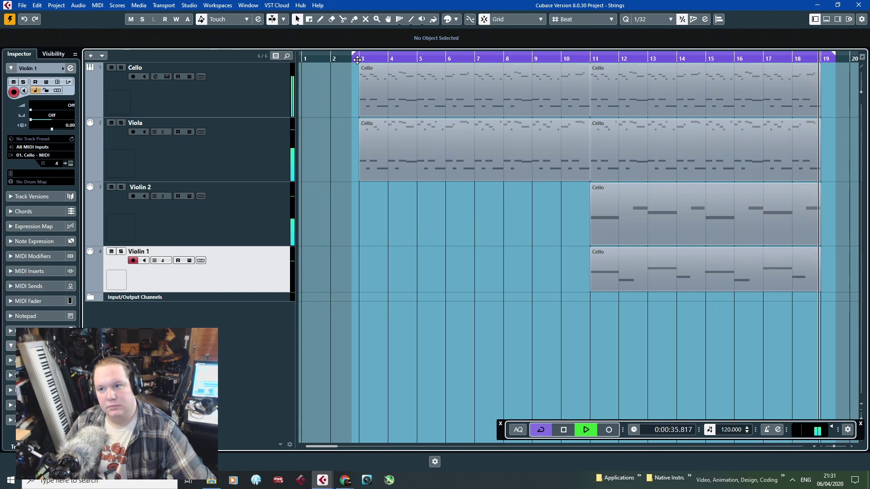
key(space)
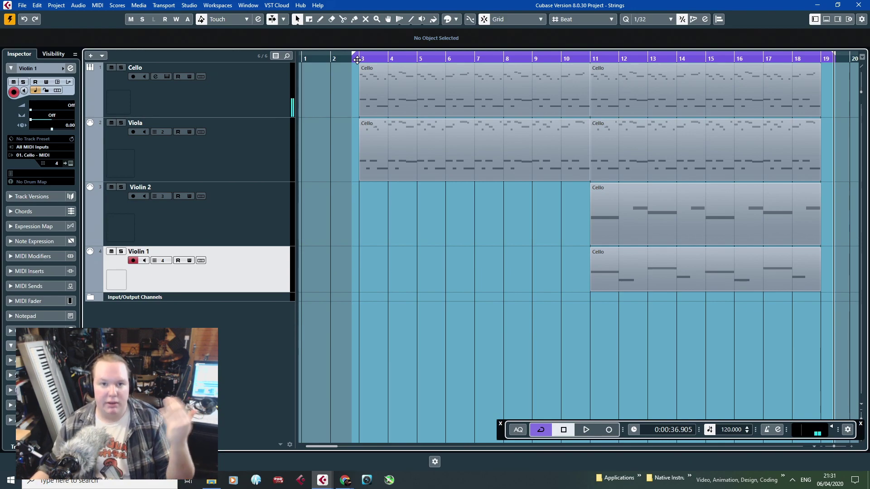
Play the opening Cello and Viola phrase from bar 3 to bar 5 in short stretches, pausing in between.
drag(357, 59, 253, 63)
key(space)
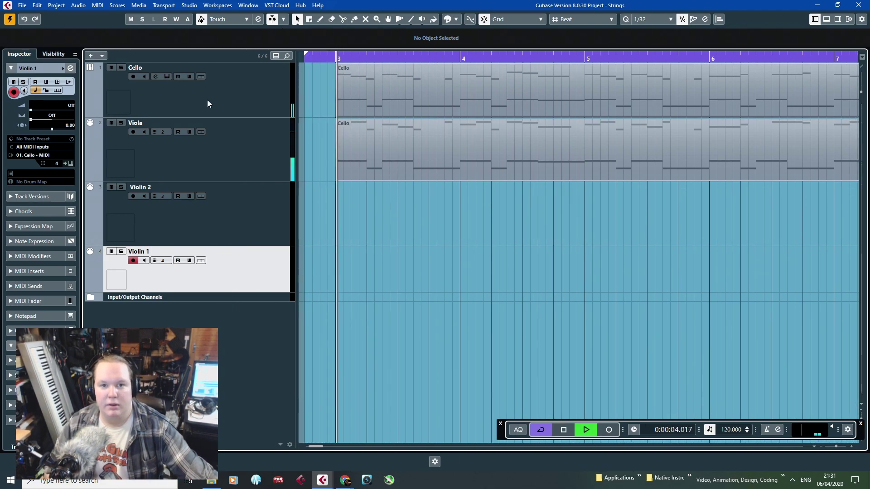
key(space)
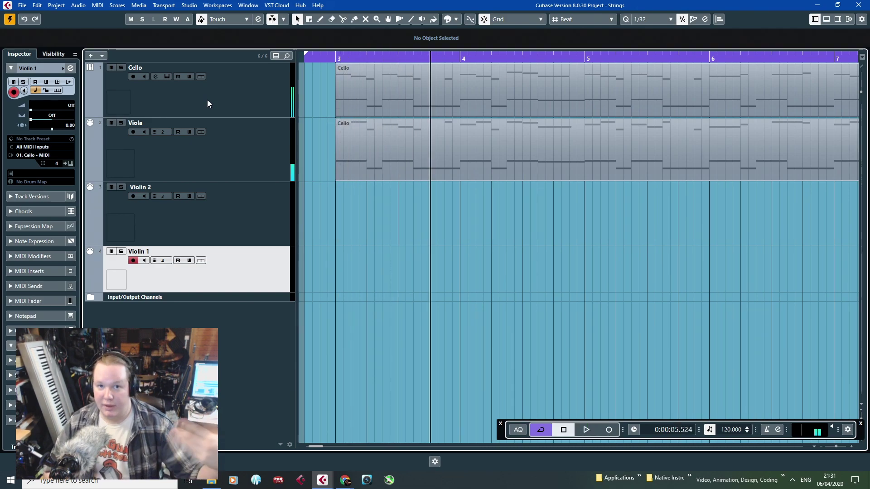
key(space)
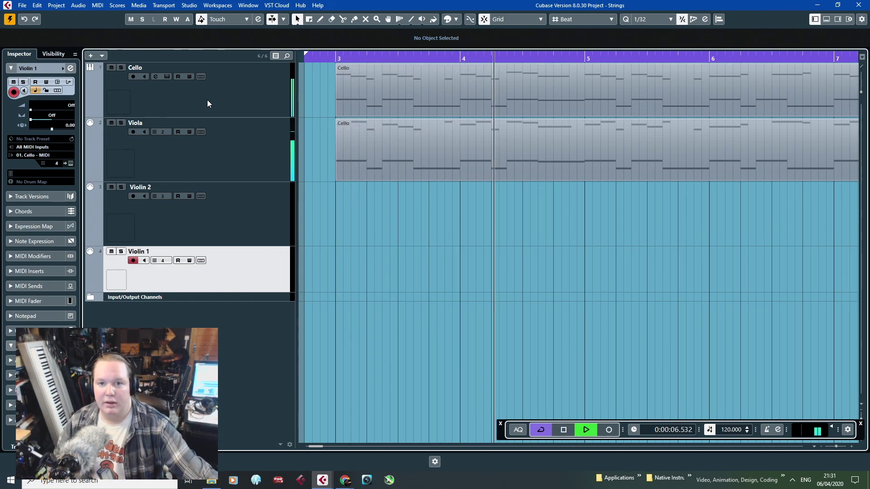
key(space)
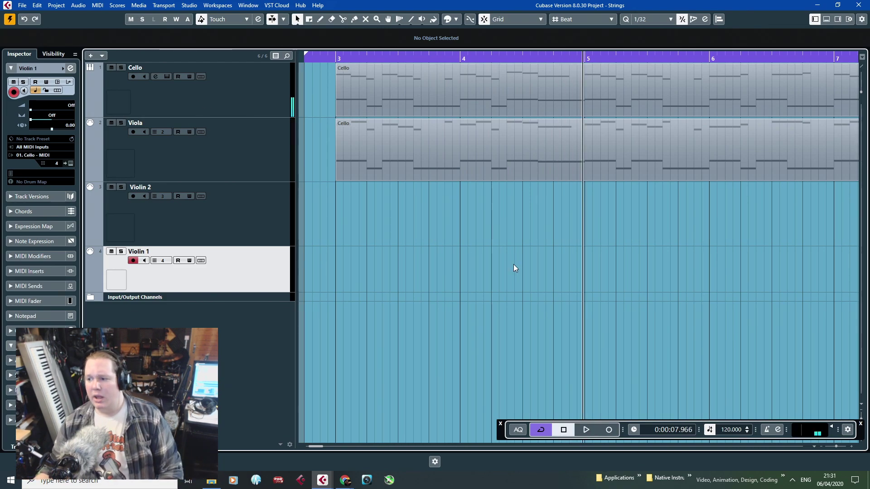
Show the full strings arrangement, place the playhead just before bar 11, and close the Strings project to return to Funk.
key(shift+f)
drag(601, 58, 612, 75)
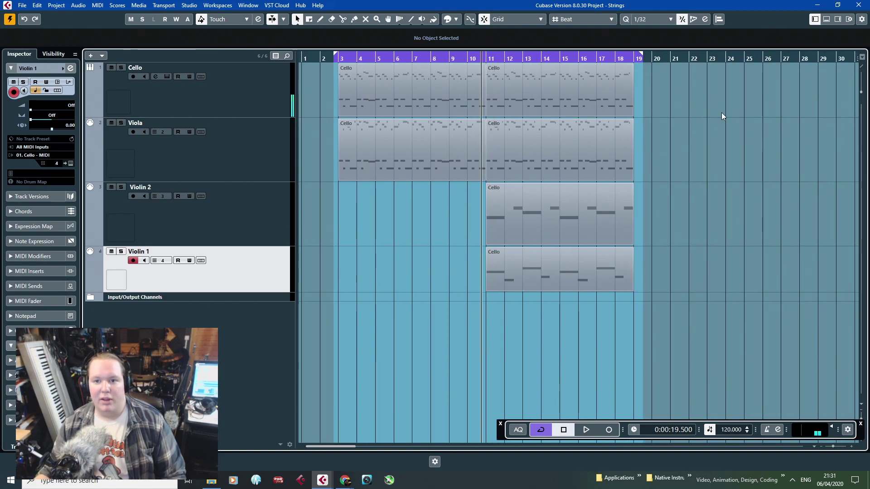
click(856, 5)
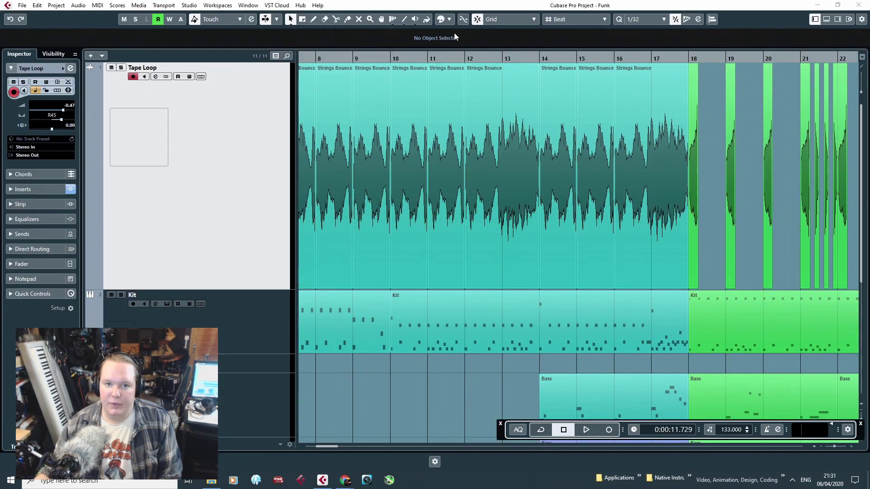
Copy the last short Strings Bounce event in bar 107 of the Tape Loop track to the empty area at bar 117.
scroll(462, 246, down, 4)
scroll(453, 258, up, 4)
scroll(462, 265, down, 4)
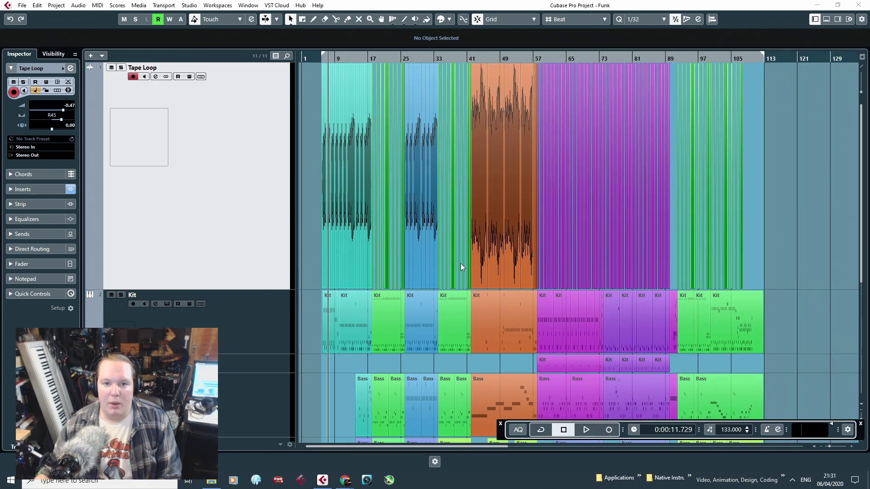
scroll(725, 190, up, 8)
click(559, 169)
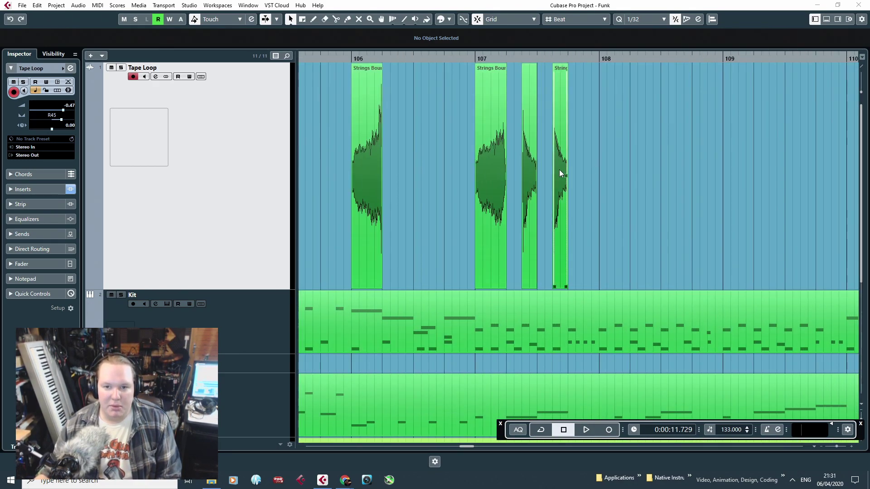
key(ctrl+d)
drag(566, 168, 855, 190)
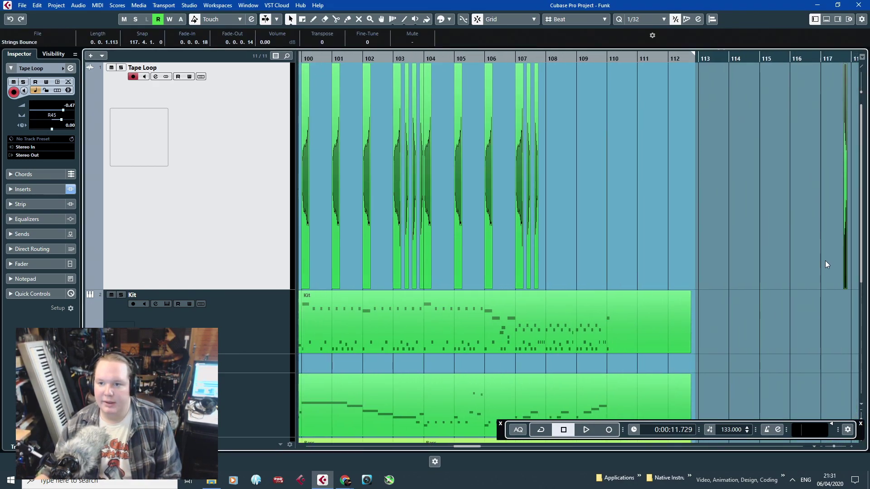
Move the copied Strings Bounce event further along and extend both its edges so it starts at 151.3.1 with length 18.3.3.92.
drag(828, 261, 859, 268)
scroll(617, 297, up, 4)
drag(573, 287, 607, 284)
scroll(539, 257, down, 3)
scroll(539, 257, down, 3)
drag(479, 219, 769, 261)
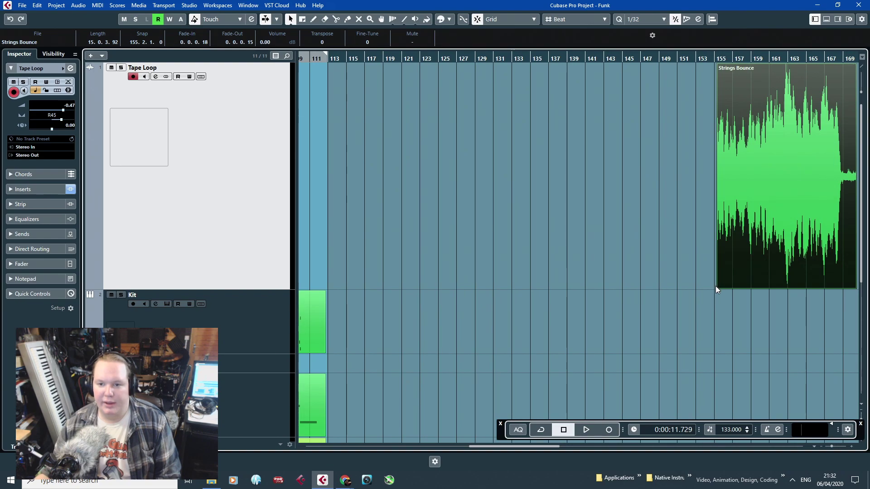
drag(716, 290, 687, 290)
scroll(735, 186, up, 5)
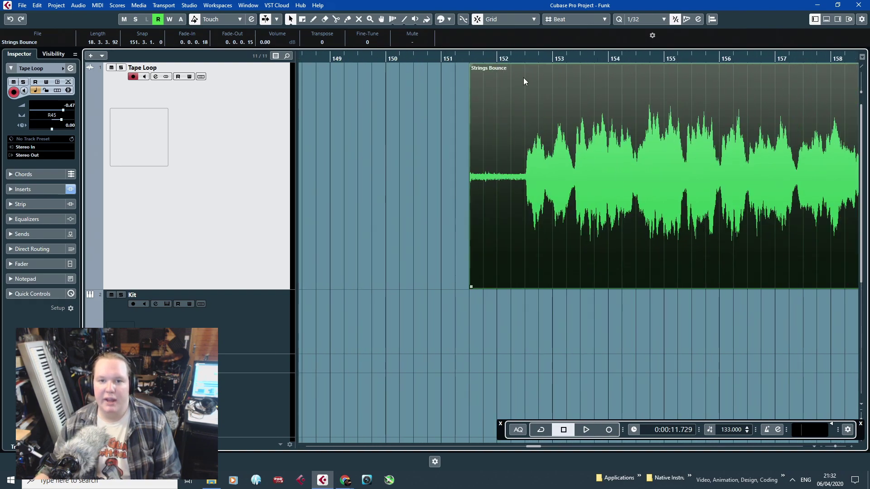
Play the extended Strings Bounce event from about bar 152 to listen to the original recording, and stop before bar 154.
drag(513, 60, 504, 224)
key(space)
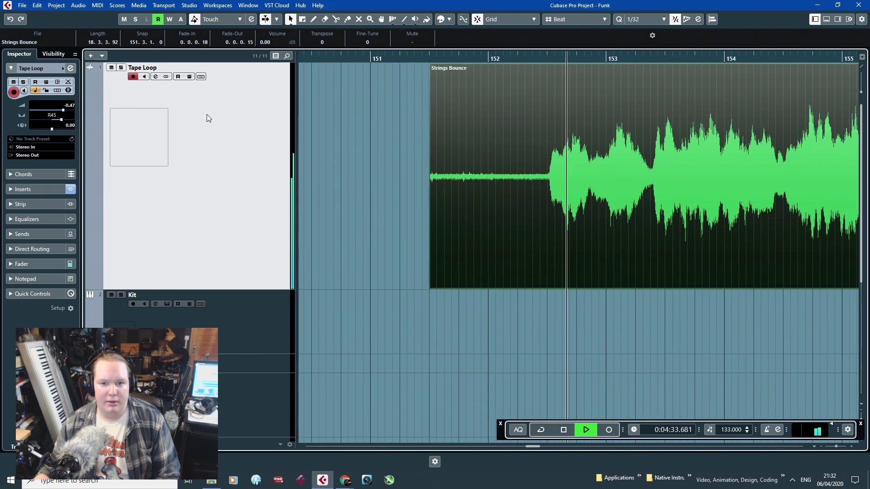
click(426, 58)
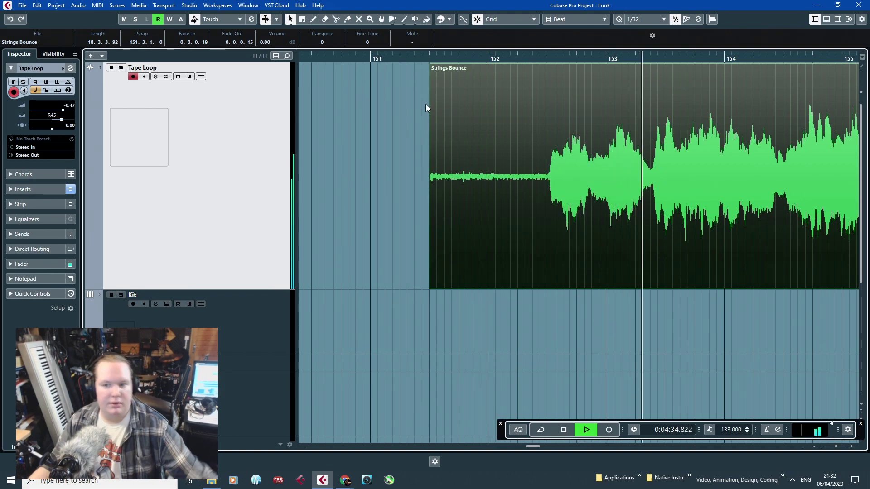
key(space)
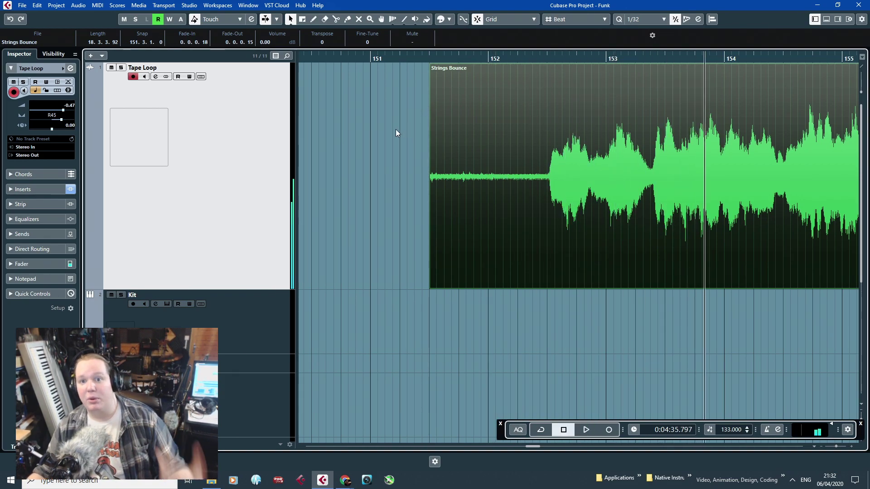
Move the extended Strings Bounce event back along the Tape Loop track to start at about bar 116, shortly after the arrangement's end.
click(452, 211)
scroll(444, 202, down, 6)
scroll(440, 211, down, 3)
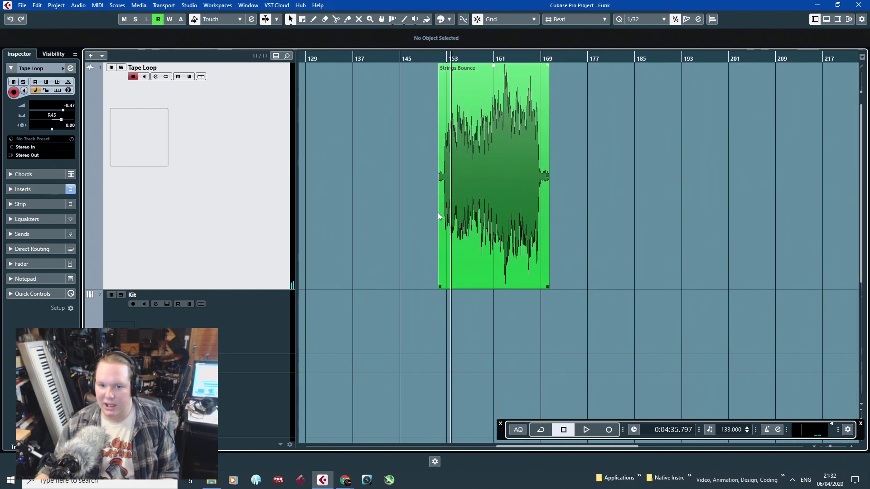
scroll(415, 187, left, 5)
drag(591, 193, 386, 190)
scroll(388, 194, down, 3)
click(453, 204)
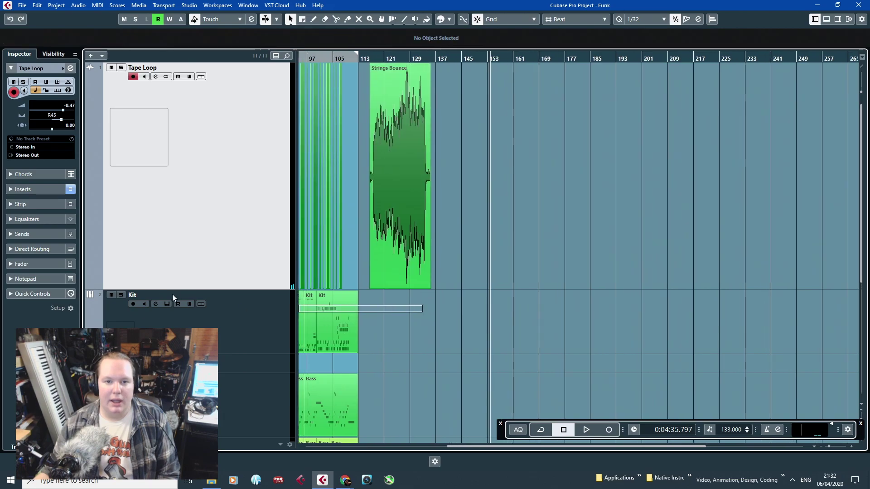
Play the arrangement's opening from just before bar 6 to hear the chopped loop with the kit, and stop before bar 10.
scroll(498, 250, left, 10)
click(632, 324)
drag(325, 58, 324, 92)
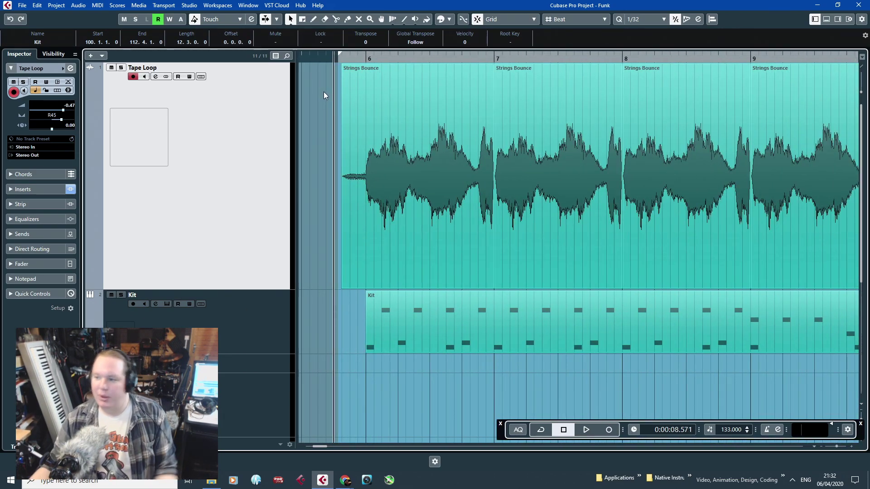
key(space)
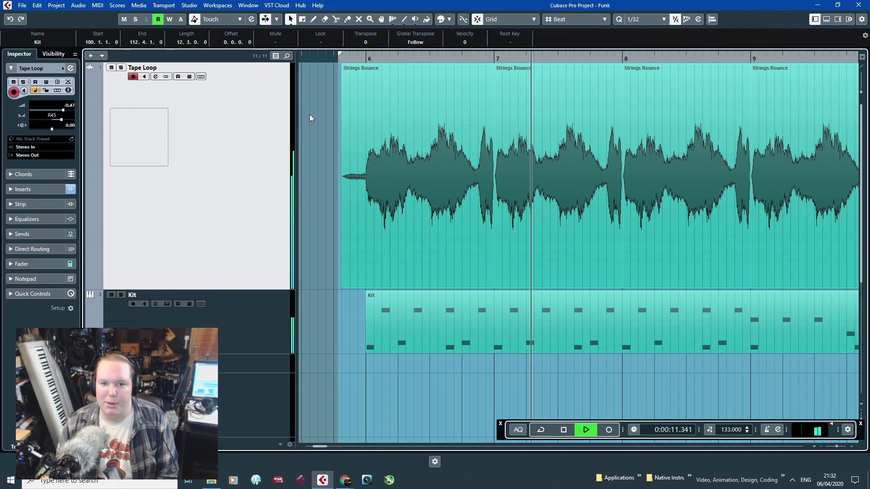
click(406, 216)
scroll(399, 254, down, 14)
scroll(355, 257, up, 13)
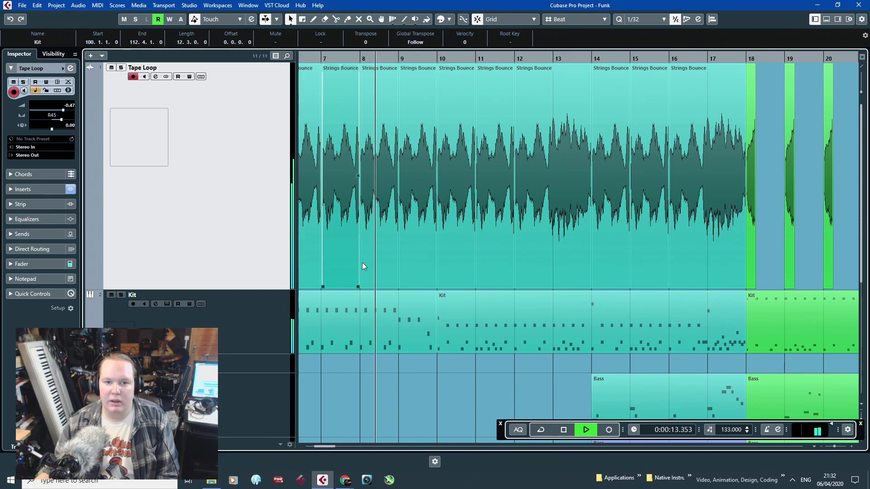
scroll(472, 306, up, 3)
scroll(470, 303, down, 6)
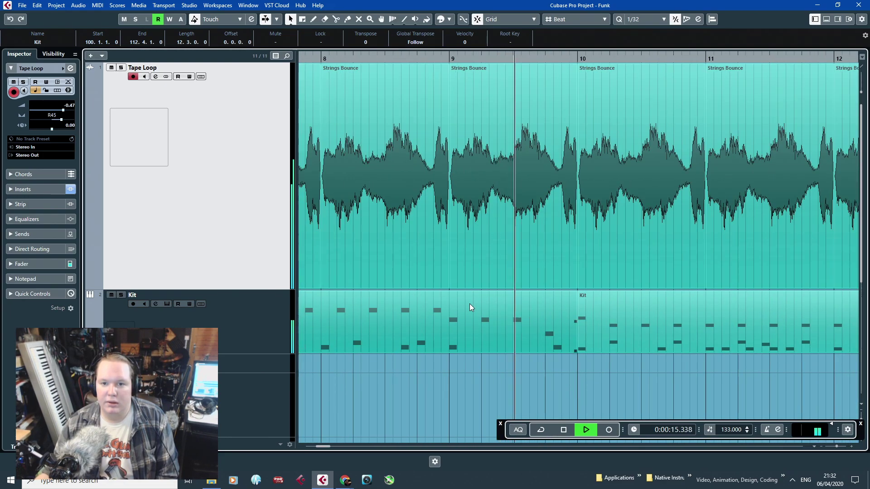
key(space)
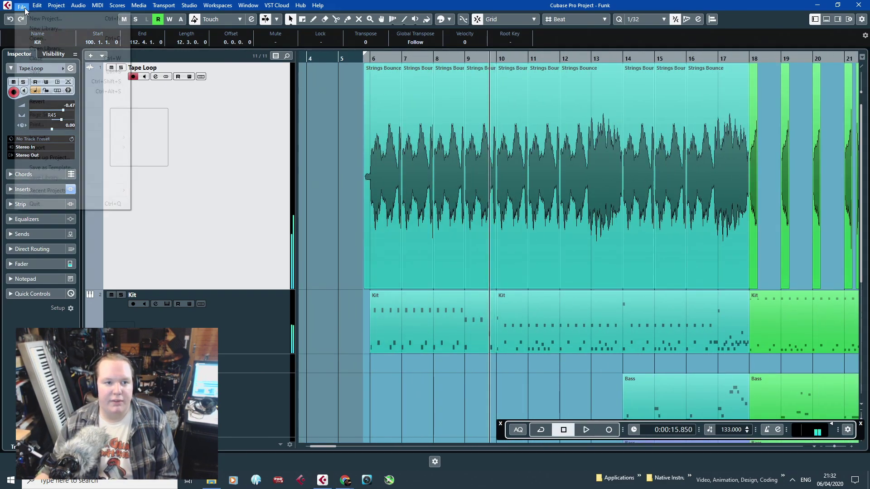
Save the project under the new name "Ruining everything for the purpose of sampling thanks".
click(22, 5)
click(104, 81)
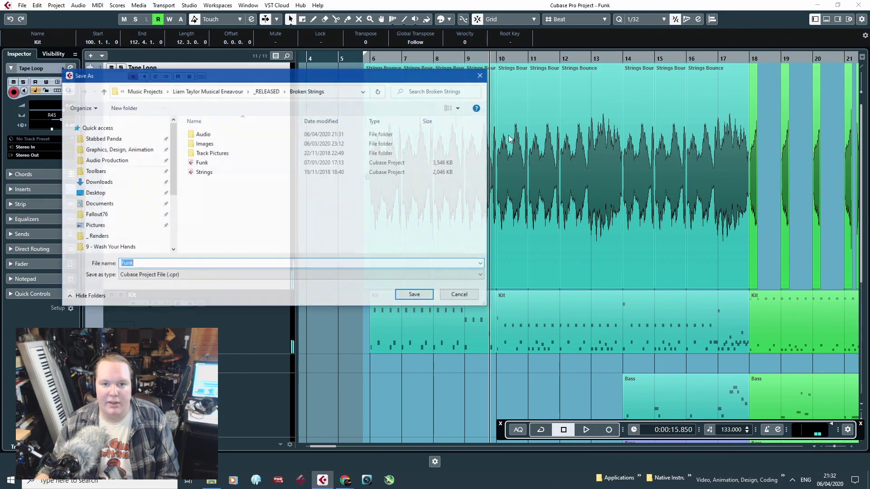
text(ASO)
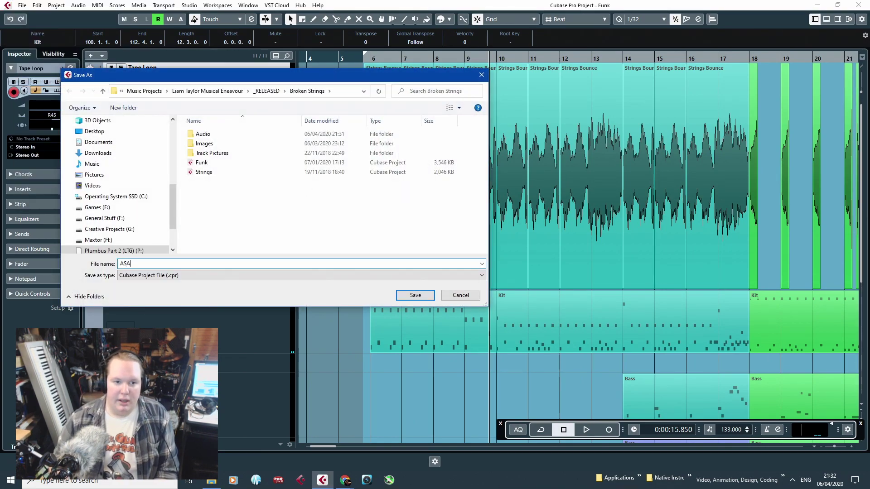
key(BackSpace)
key(BackSpace)
key(BackSpace)
text(SAMPL)
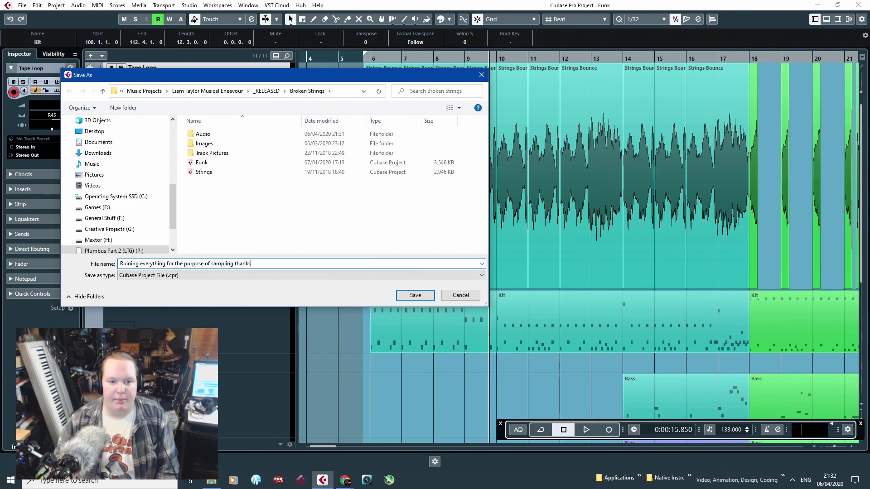
key(Return)
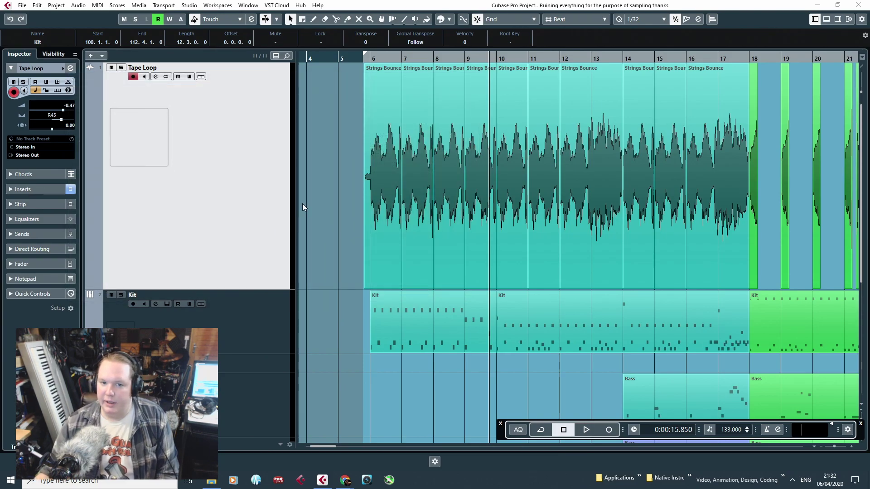
Solo the Tape Loop track and play it from the start of its first Strings Bounce event, stopping just after bar 7.
scroll(320, 259, up, 10)
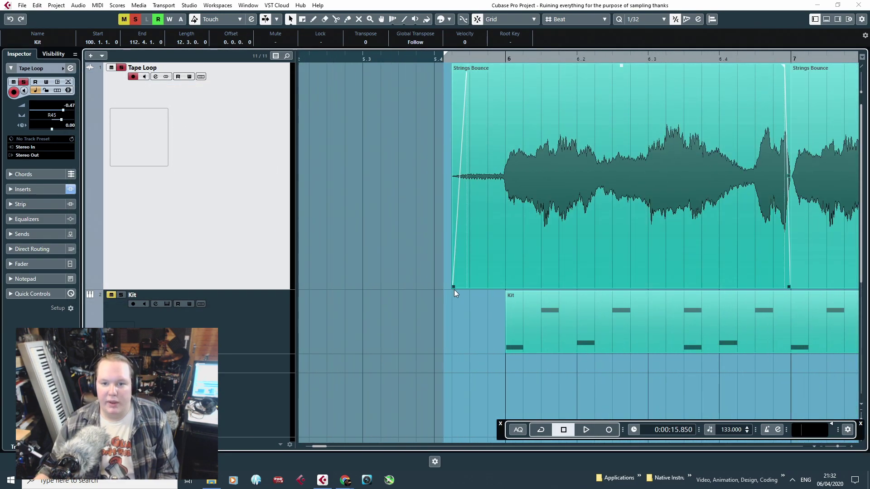
scroll(454, 290, down, 6)
click(454, 55)
key(space)
scroll(515, 169, up, 3)
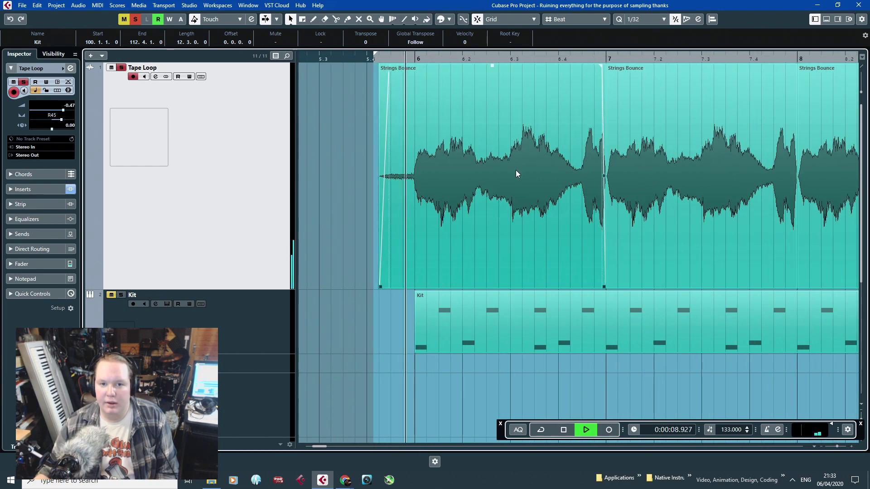
key(space)
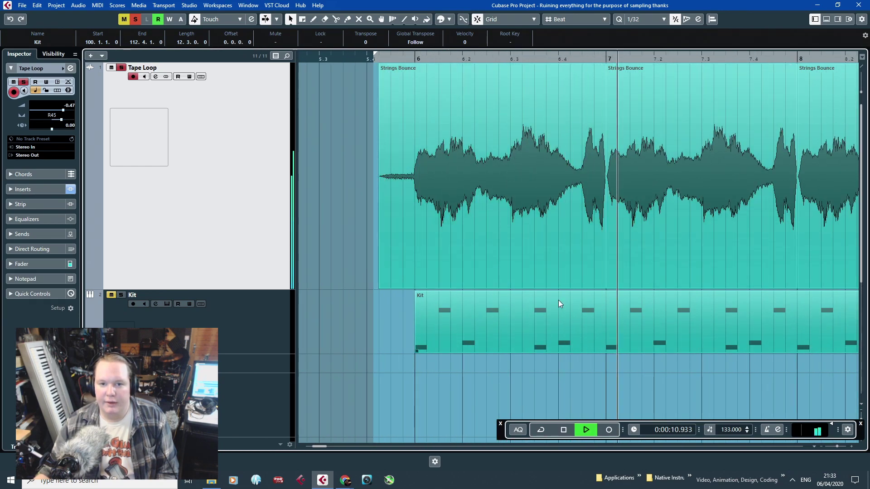
Lengthen the fade-in of the first Strings Bounce event to 0.0.2.6.
click(381, 287)
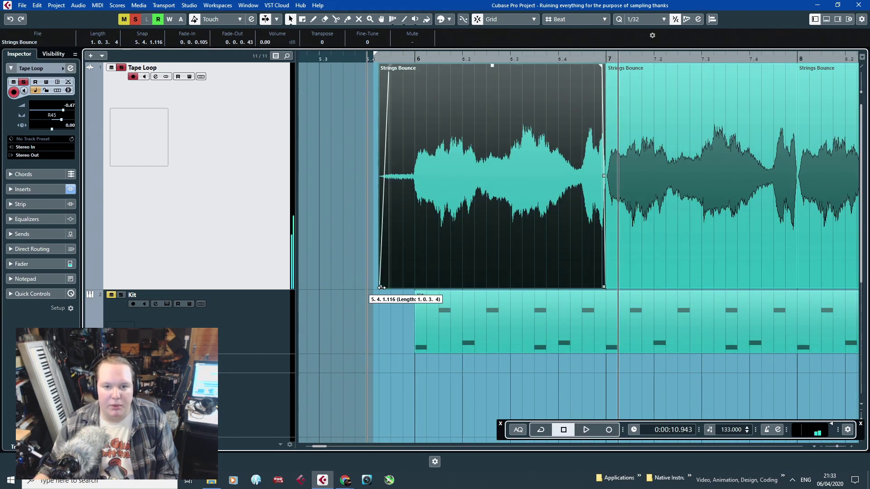
drag(392, 66, 406, 66)
Select the Stereo Out channel and take its insert effects out of bypass.
scroll(353, 203, down, 5)
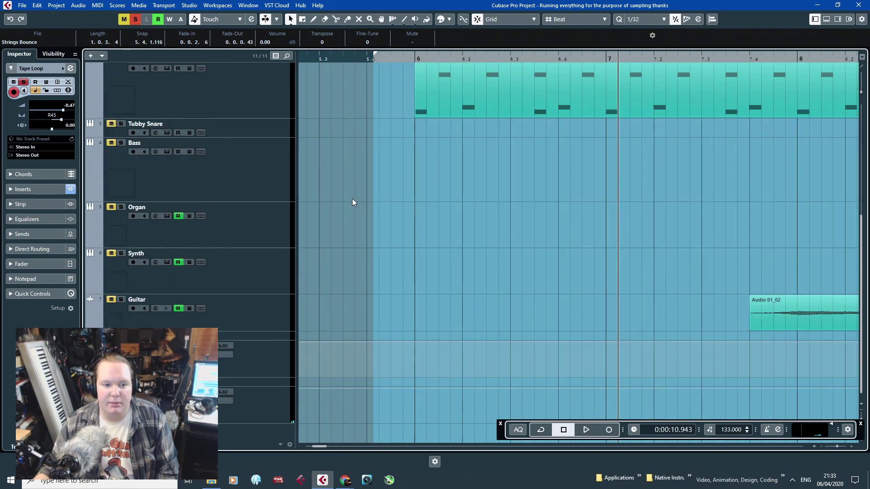
click(285, 422)
scroll(335, 274, up, 5)
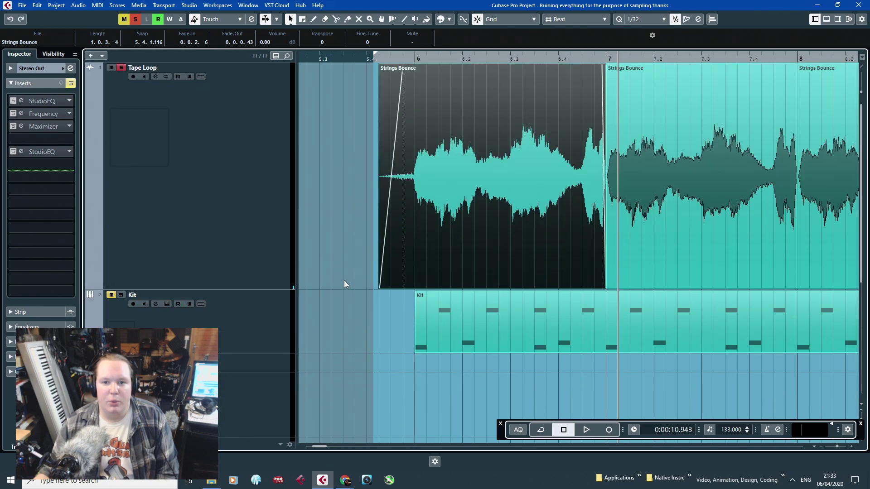
scroll(344, 285, down, 5)
scroll(345, 288, up, 5)
scroll(345, 278, down, 5)
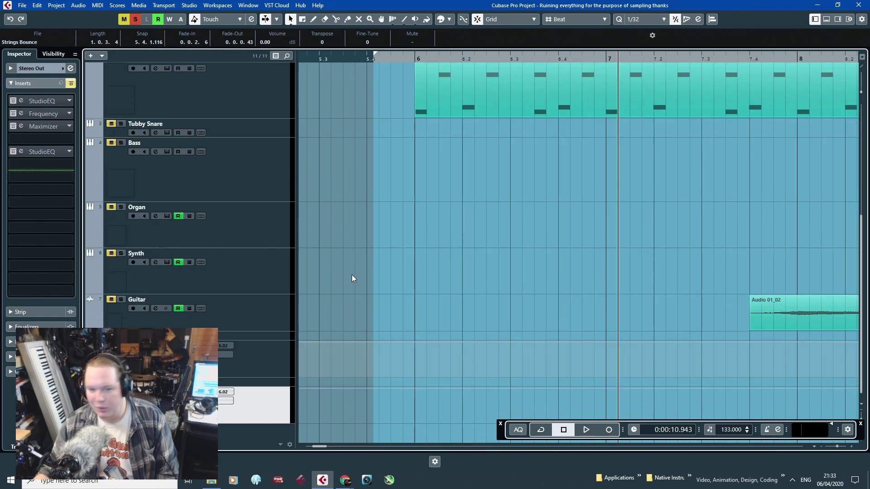
click(55, 84)
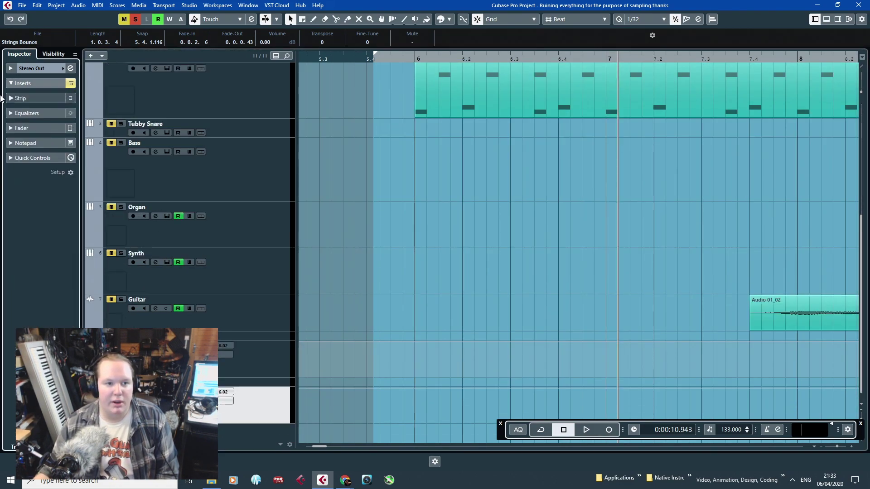
click(16, 83)
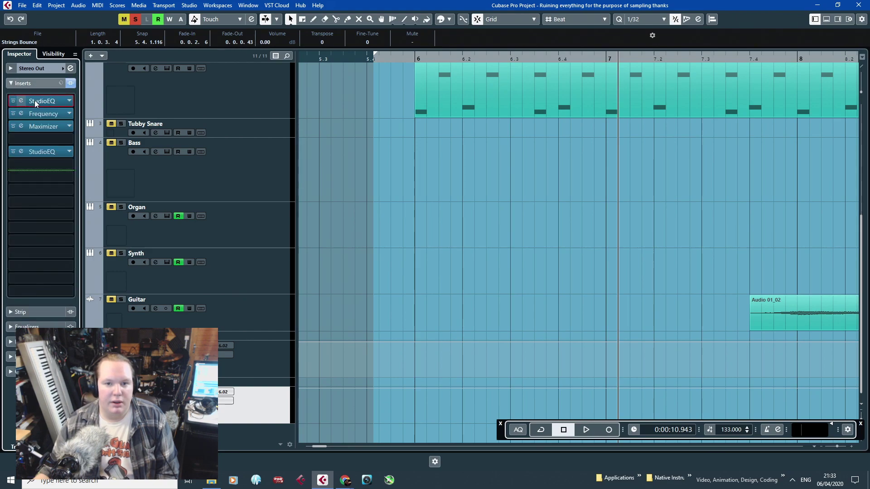
Open the Stereo Out's StudioEQ and Frequency inserts for inspection, and deactivate Frequency.
click(35, 100)
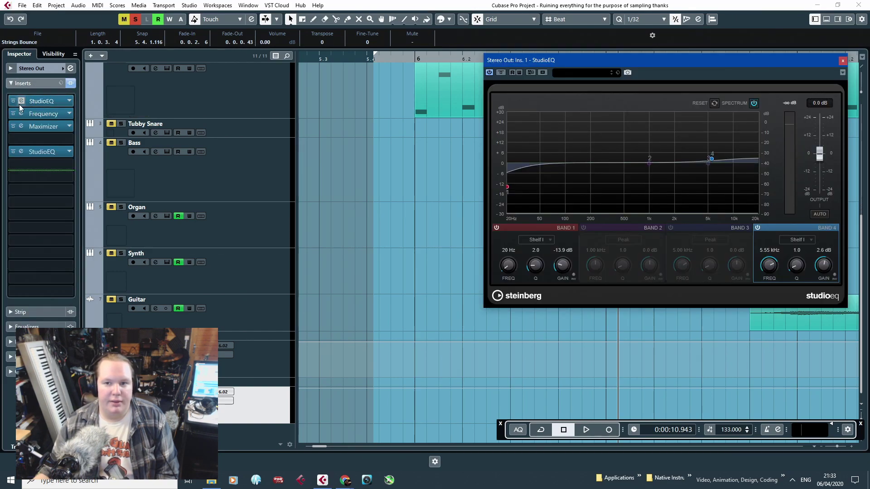
click(19, 114)
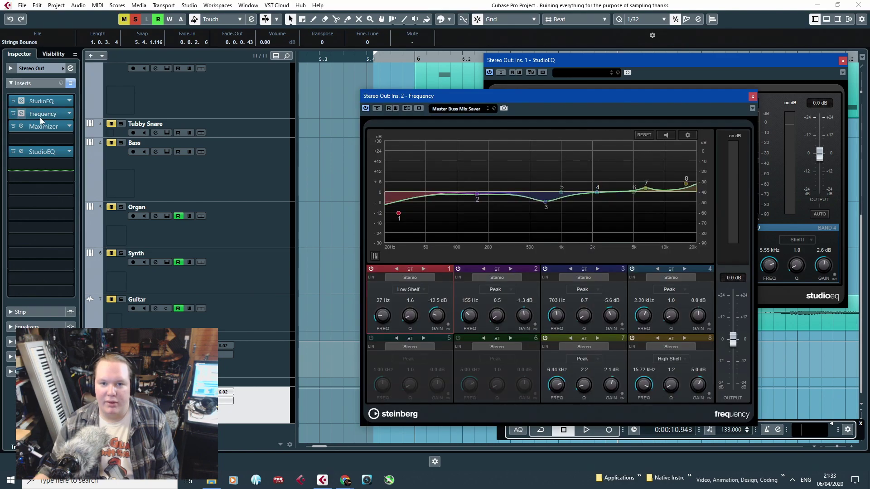
click(17, 117)
click(12, 114)
double_click(34, 153)
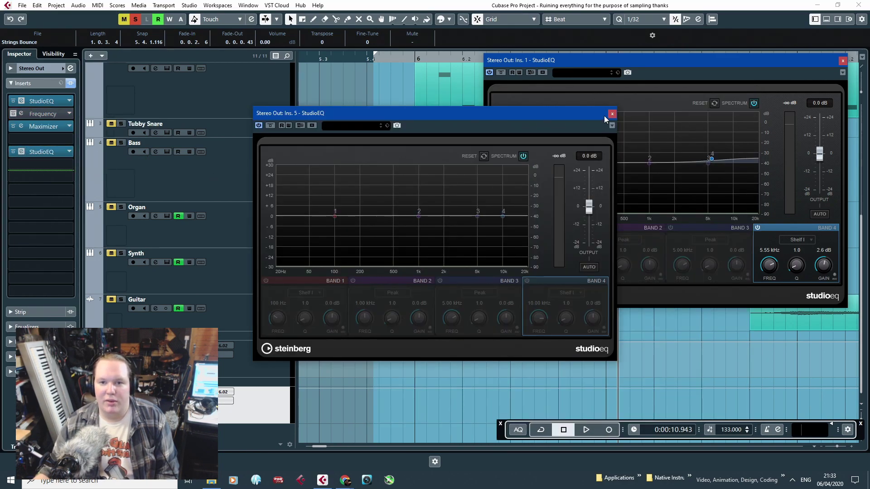
Set the Stereo Out's Maximizer to 26.5 % optimize, 80 % mix and -1.0 dB output, and close the open plug-in windows.
double_click(44, 127)
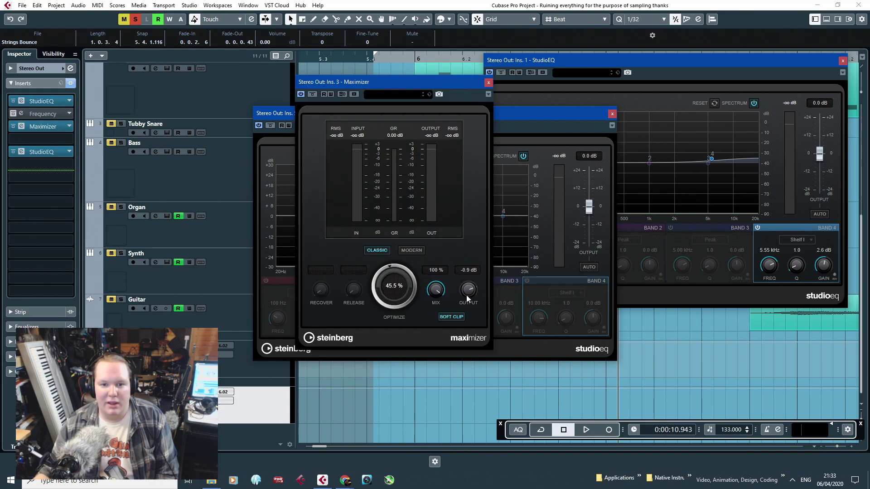
drag(399, 263, 388, 274)
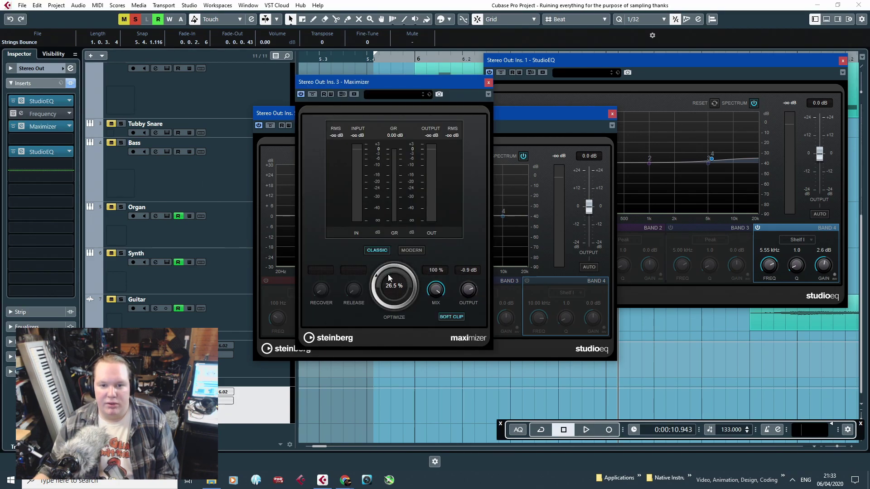
scroll(432, 274, down, 8)
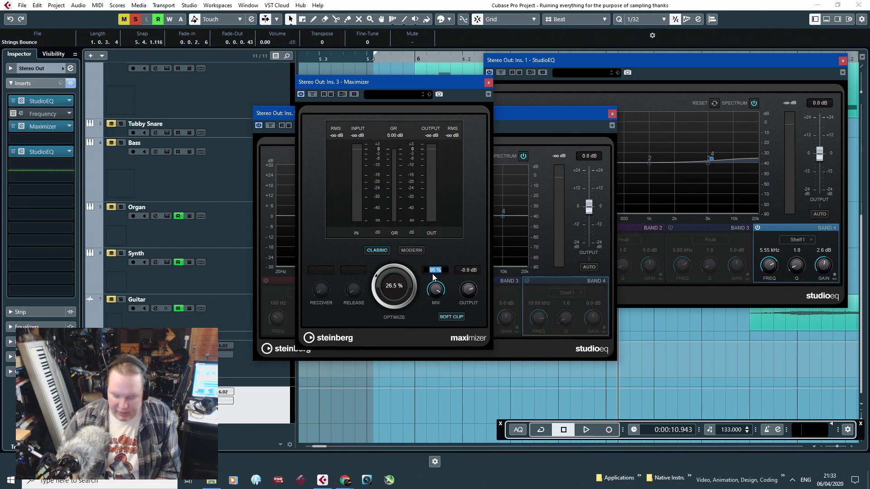
text(-1.)
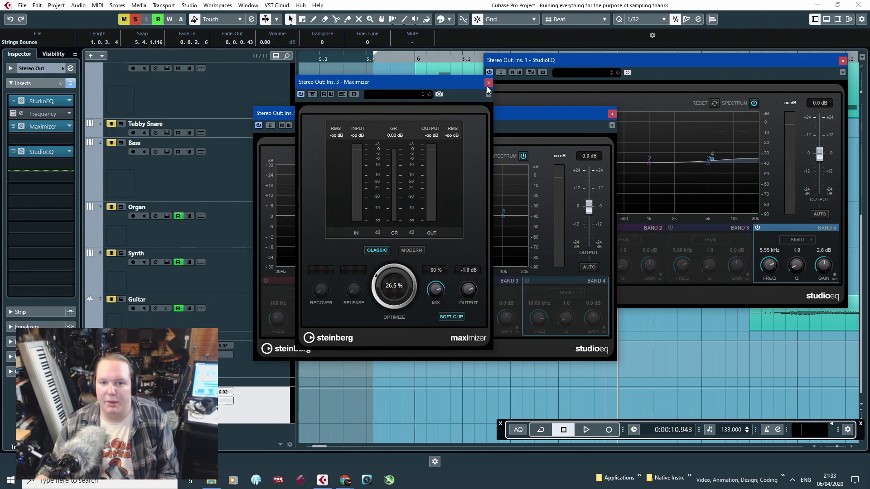
click(488, 83)
click(613, 114)
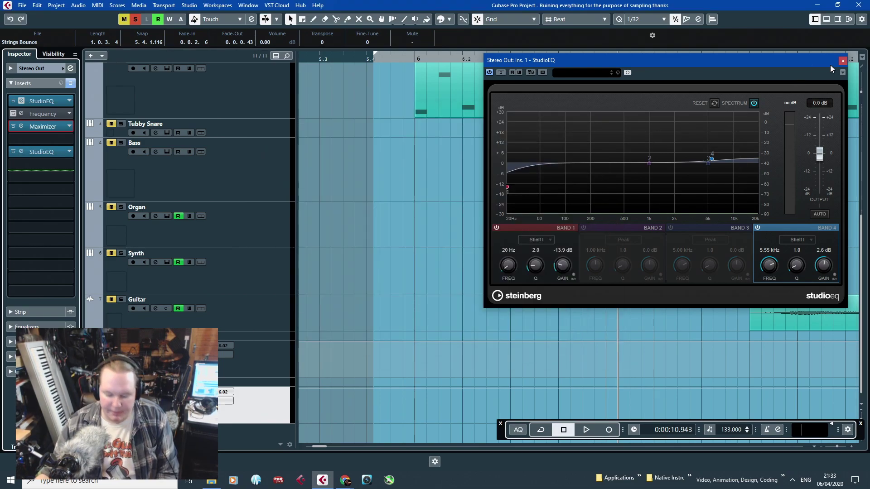
click(841, 61)
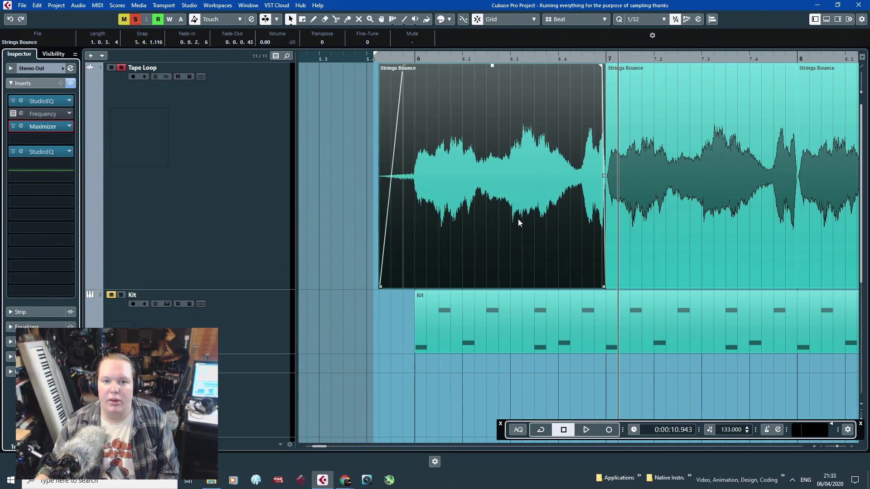
Trim the start of the first Strings Bounce event to bar 6 and set its fade-in to 0.0.0.11.
drag(403, 69, 380, 68)
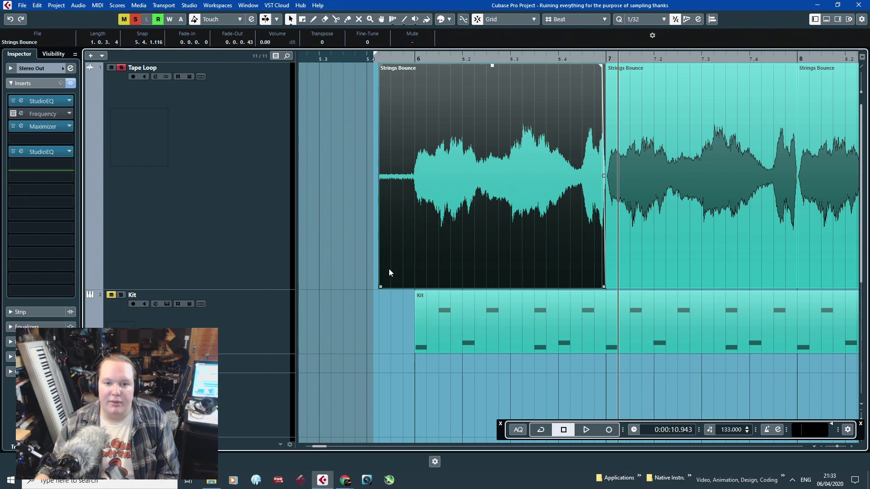
drag(381, 285, 416, 286)
scroll(448, 205, up, 5)
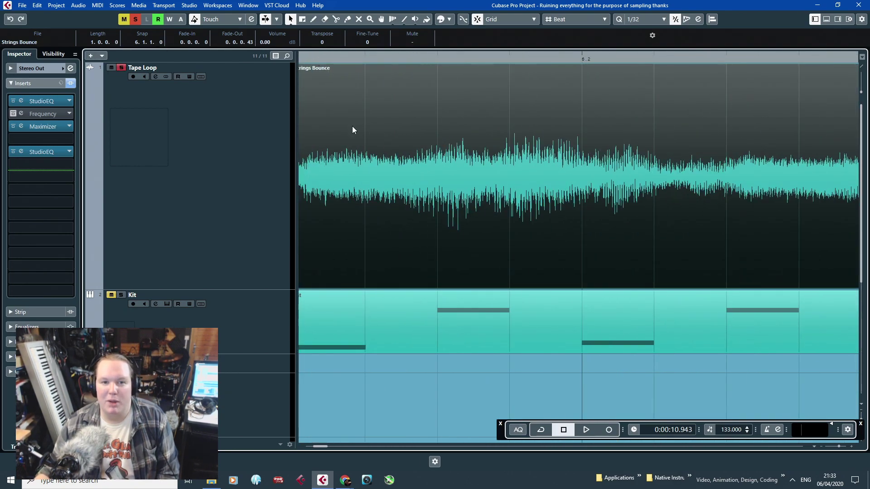
scroll(349, 123, down, 2)
drag(325, 67, 327, 68)
scroll(337, 70, down, 4)
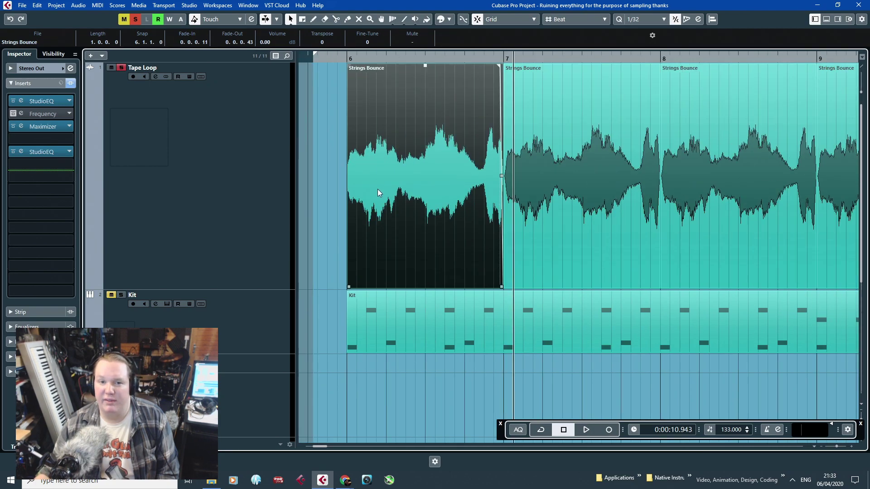
Set the locator range around bar 6 and play the trimmed Strings Bounce event from bar 6, stopping midway through bar 7.
scroll(387, 68, up, 3)
scroll(299, 56, down, 2)
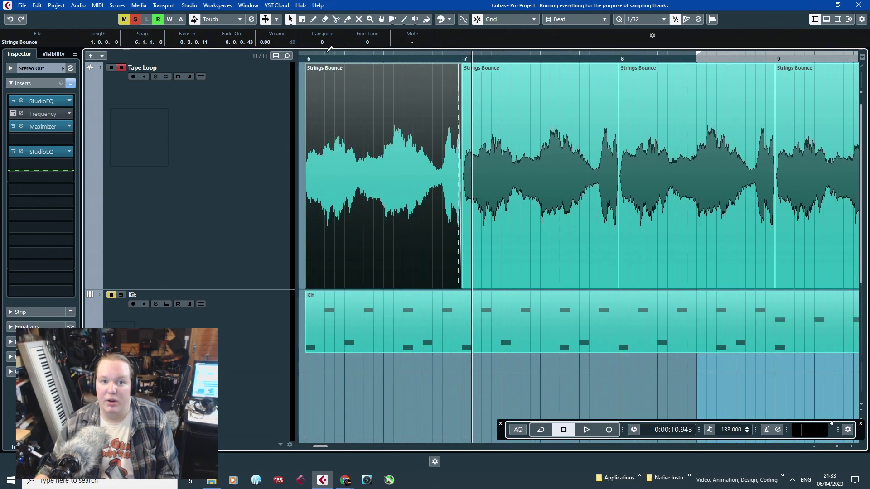
drag(307, 52, 462, 82)
click(306, 59)
key(space)
scroll(323, 93, up, 1)
scroll(344, 113, up, 1)
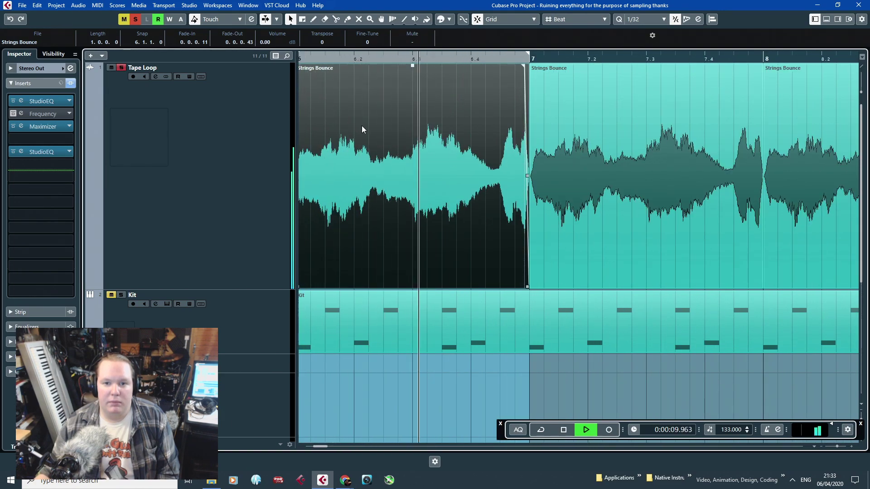
scroll(562, 200, up, 3)
scroll(561, 200, down, 5)
key(space)
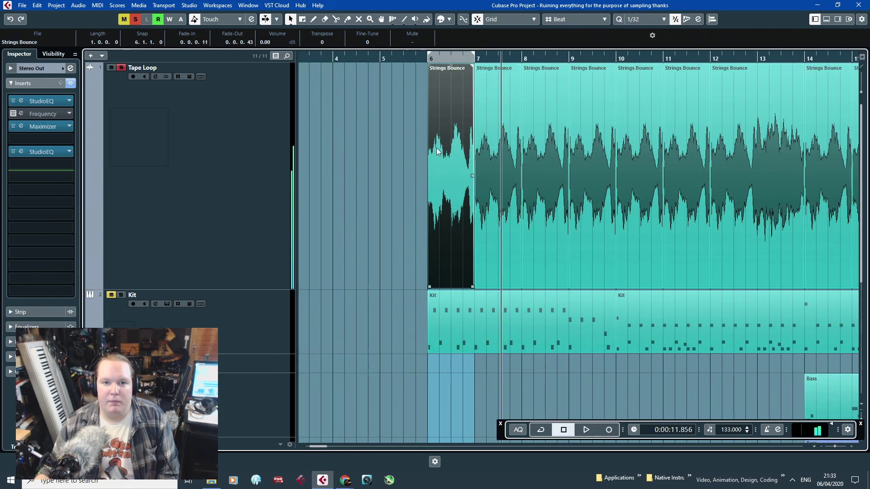
Enable cycle playback and audition the trimmed Strings Bounce event looping in bar 6.
click(420, 60)
click(542, 429)
key(space)
scroll(465, 286, up, 2)
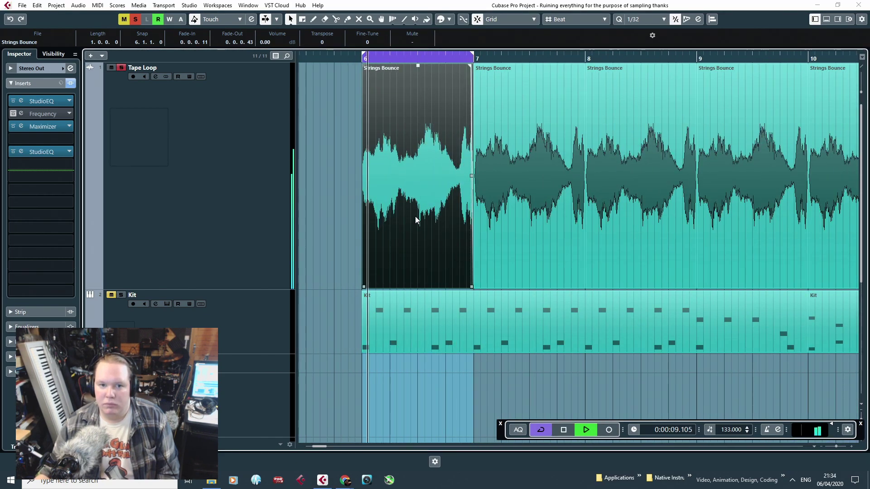
key(space)
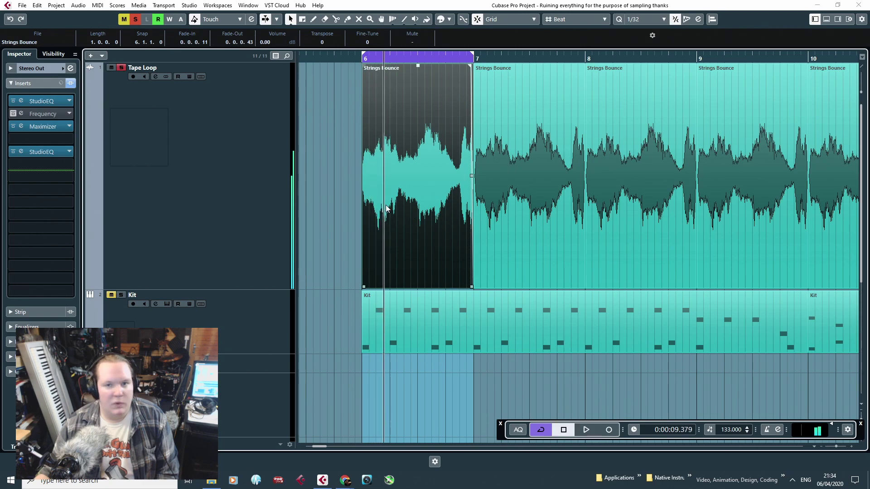
Open the audio mixdown export and choose the Desktop as the destination folder.
click(22, 5)
mouse_move(84, 146)
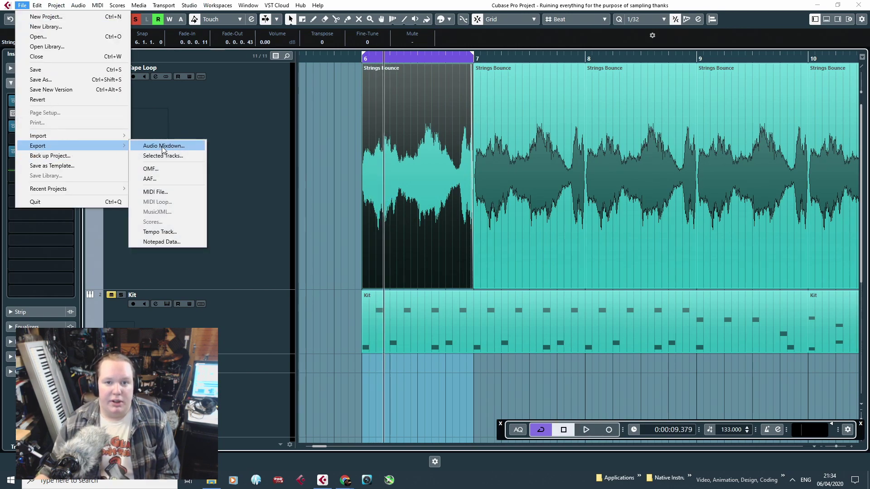
click(161, 145)
click(706, 139)
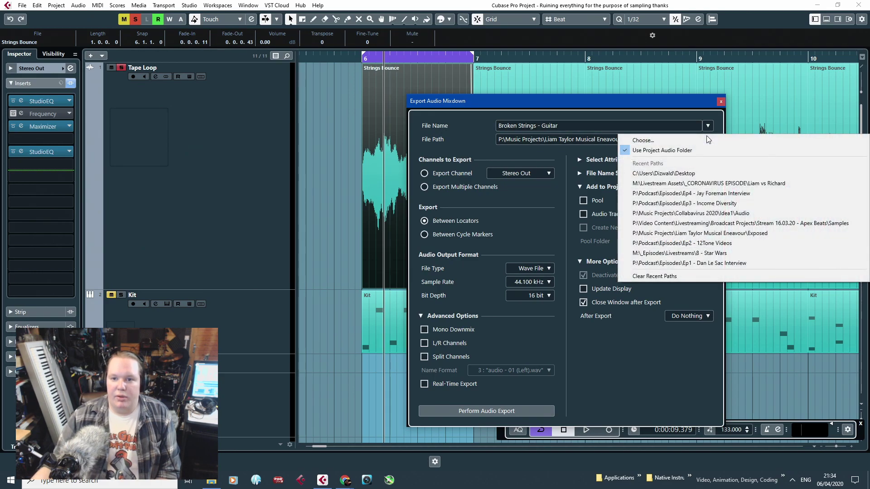
click(632, 140)
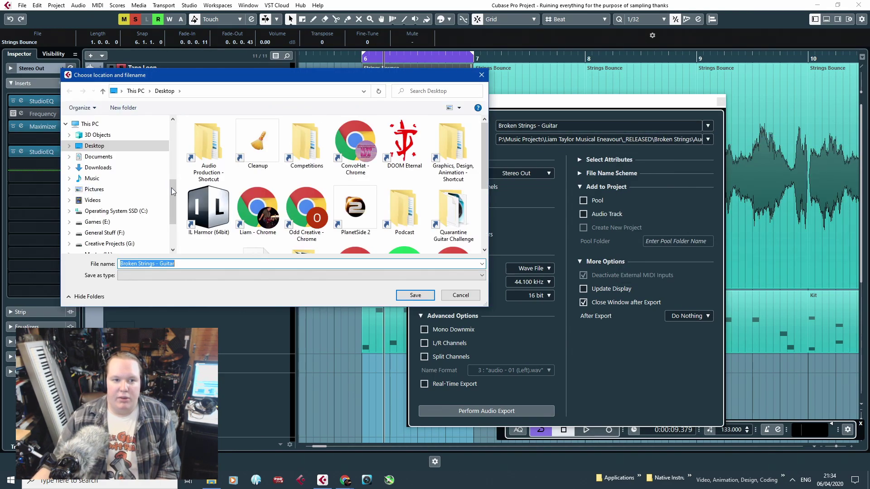
click(123, 157)
click(118, 147)
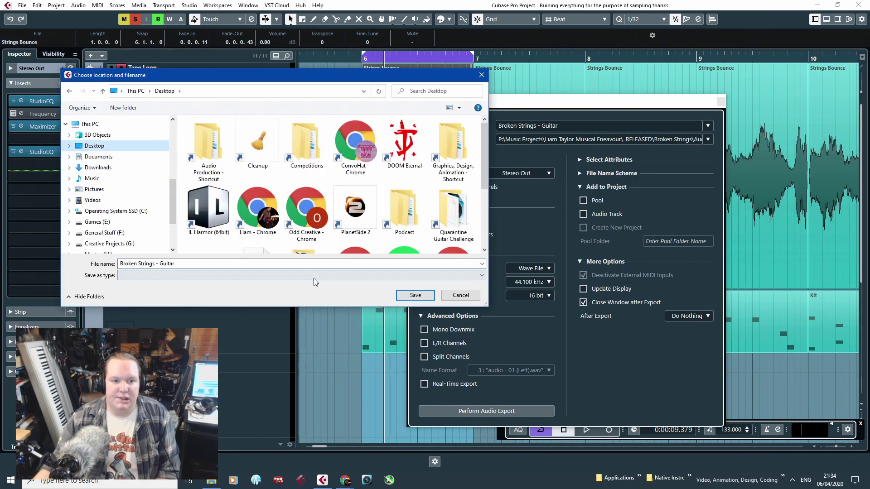
Name the mixdown file BS Ch1 and export the bar 6 locator range.
click(282, 264)
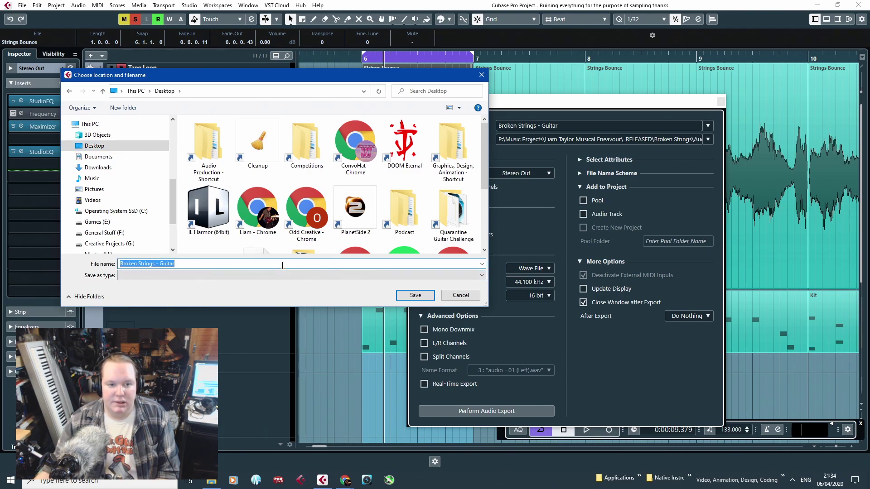
text(BS Ch1)
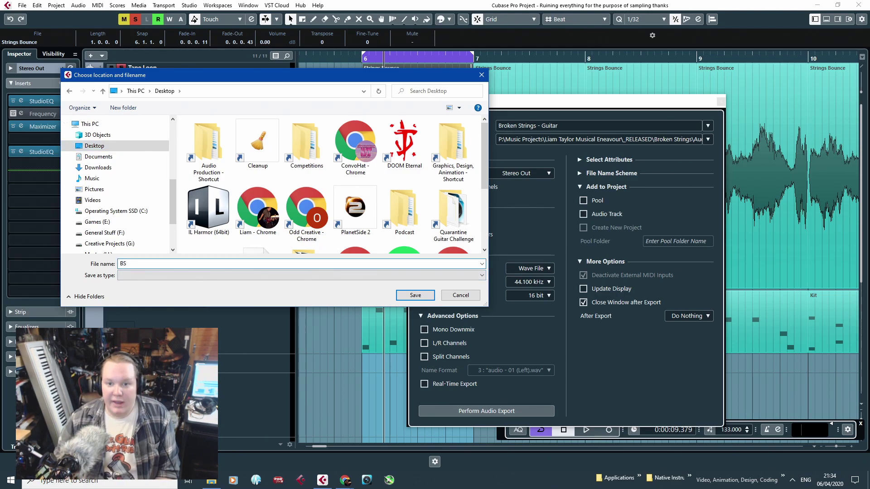
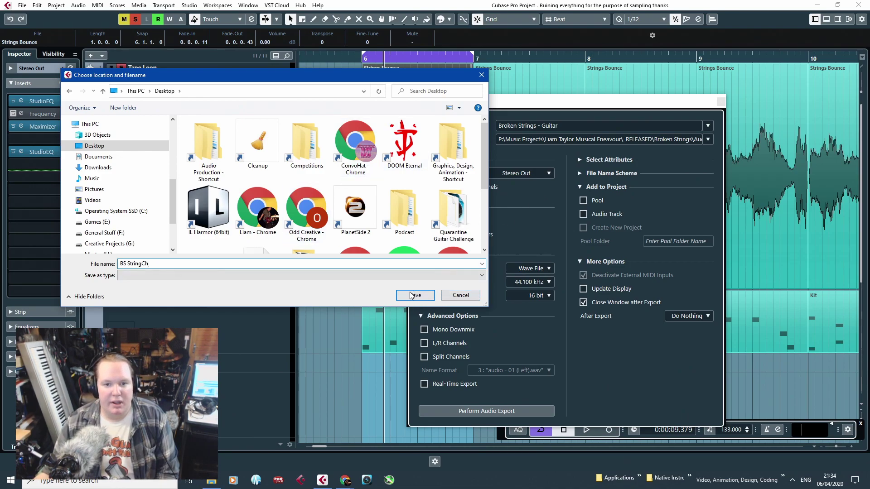
text(1)
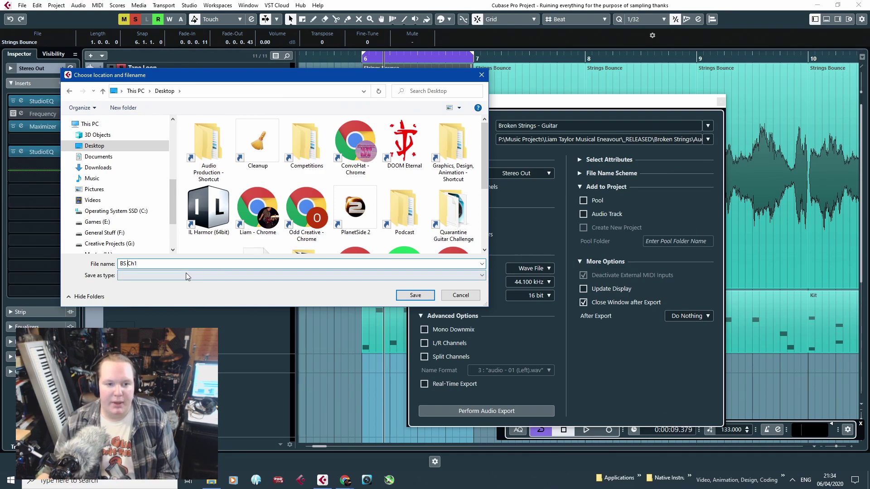
click(415, 296)
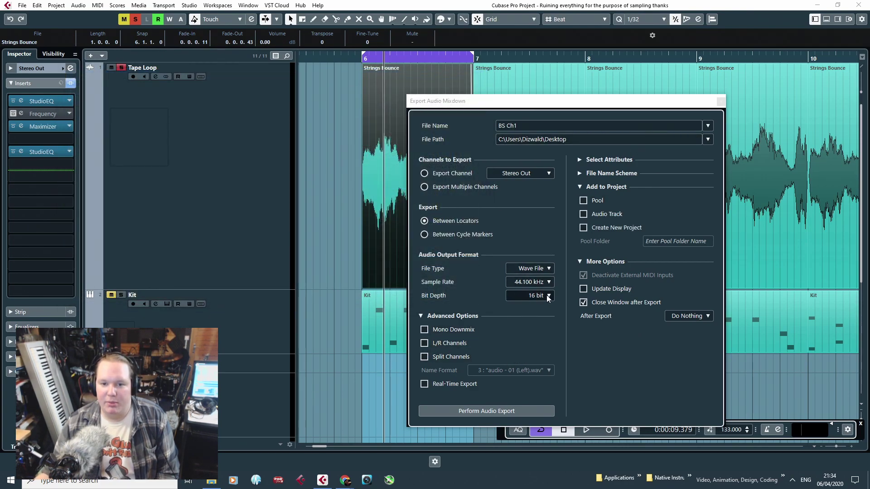
click(534, 410)
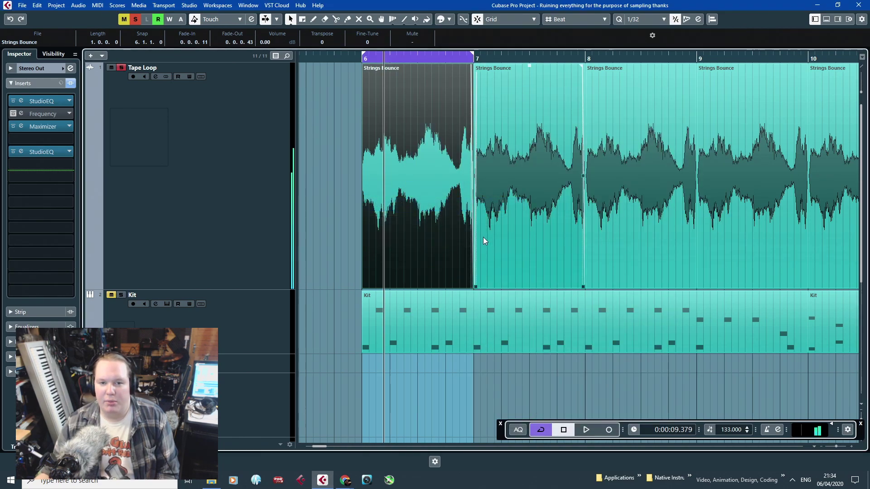
Play the Strings Bounce part from bar 12, stop, and set the locator range around bar 13.
click(236, 159)
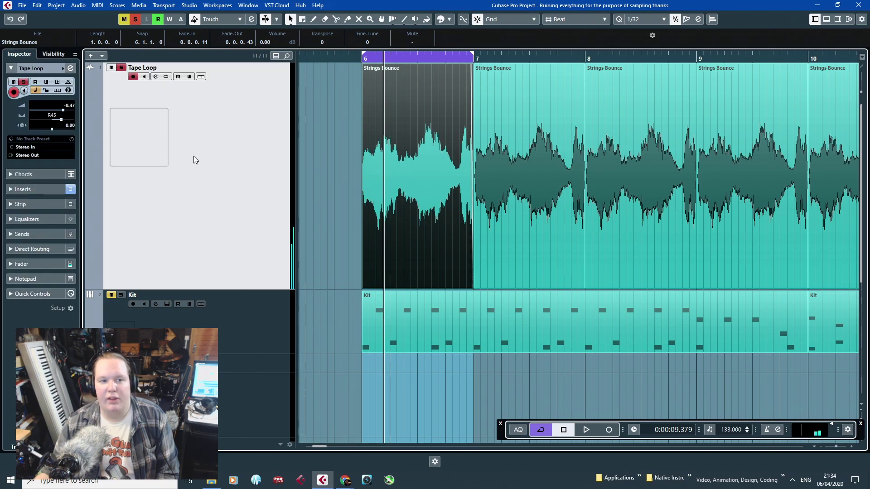
click(334, 212)
scroll(348, 227, down, 2)
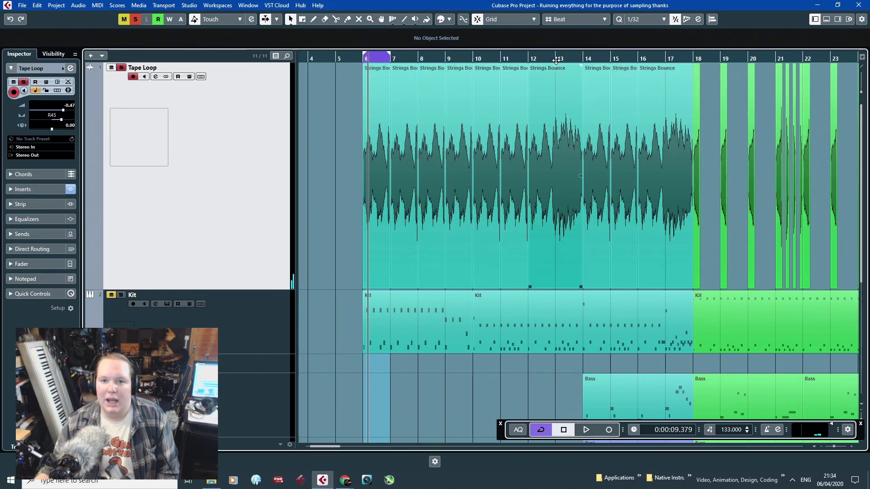
click(529, 59)
key(space)
scroll(589, 204, up, 2)
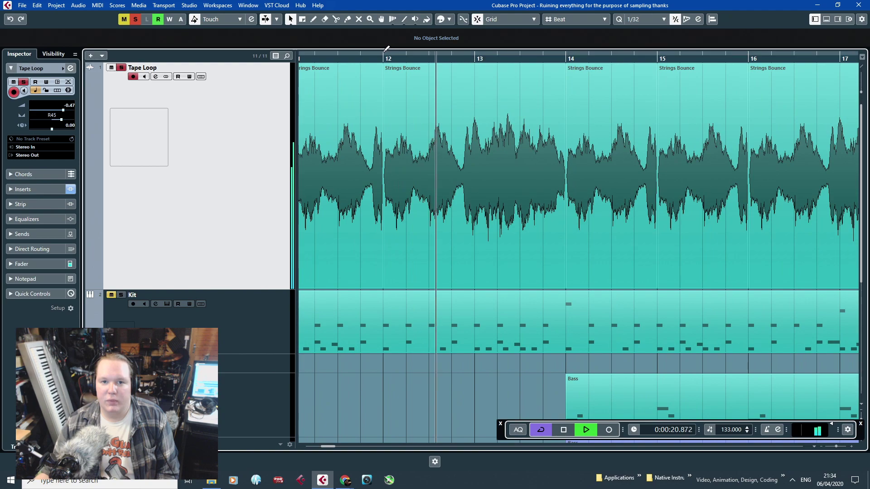
mouse_move(386, 48)
mouse_down()
mouse_move(565, 50)
mouse_move(431, 63)
mouse_move(564, 71)
mouse_up()
key(space)
Split the two-bar Strings Bounce event at bar 13 and set the second part's fade-in to 0.0.0.14.
scroll(480, 136, up, 4)
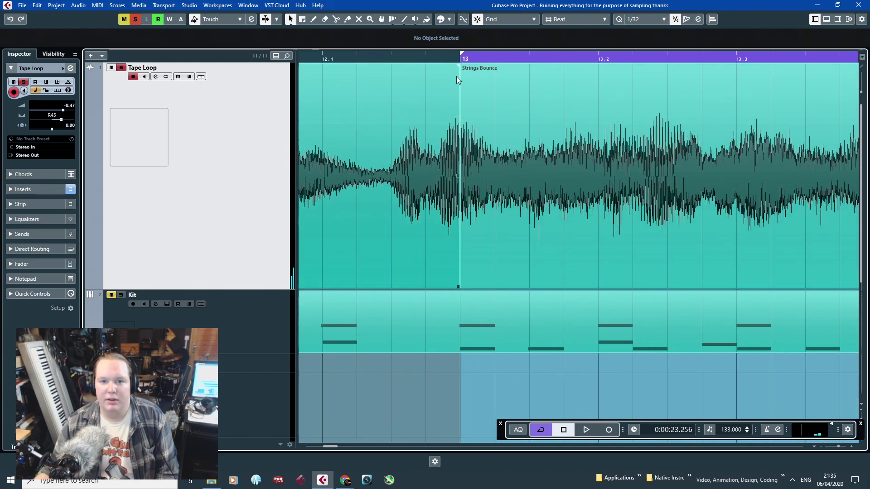
drag(462, 65, 464, 66)
key(KP_1)
scroll(473, 148, down, 1)
Audition the Strings Bounce event at bar 13 in the cycle range, and stop playback.
key(space)
scroll(475, 179, down, 3)
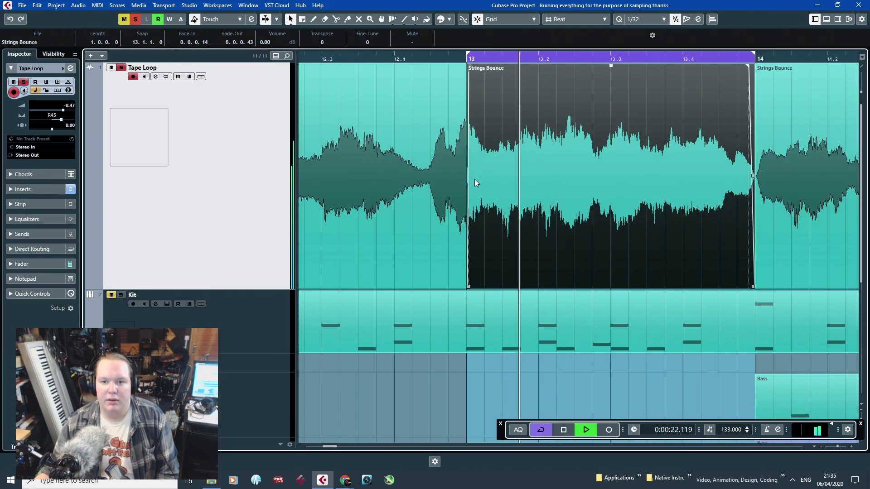
scroll(474, 179, down, 3)
scroll(635, 213, up, 5)
scroll(552, 152, down, 5)
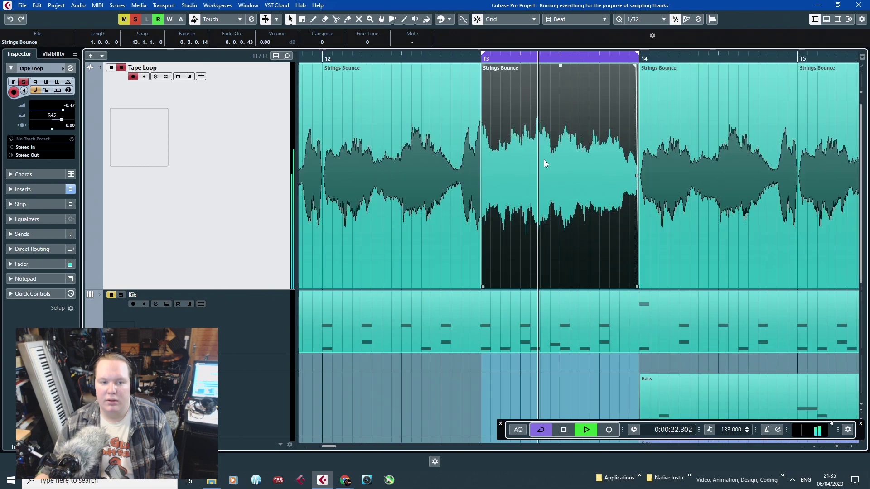
scroll(544, 163, down, 4)
key(space)
Export the bar 13 locator range as an audio mixdown named BS Ch2 on the Desktop.
click(22, 5)
mouse_move(68, 135)
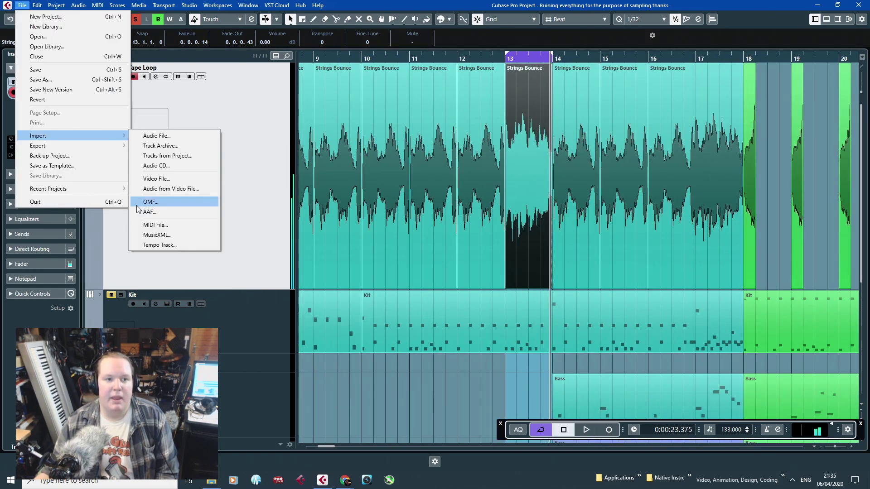
mouse_move(97, 145)
click(154, 145)
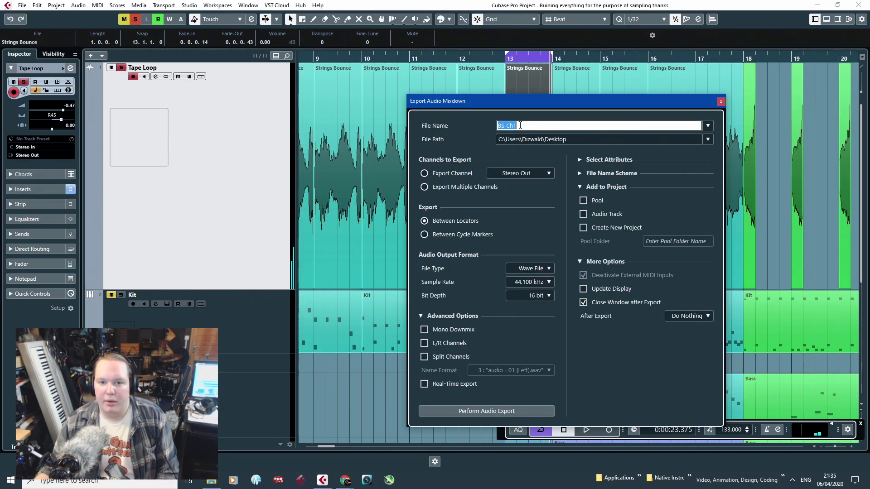
click(520, 125)
key(BackSpace)
text(2)
click(526, 412)
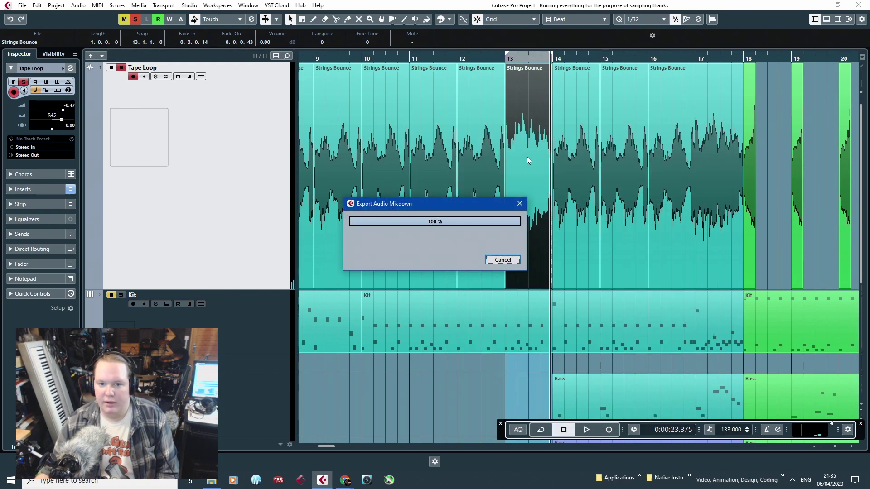
Play the Tape Loop track from bar 17 into the short Strings Bounce chop at bar 18, and stop.
click(684, 58)
key(space)
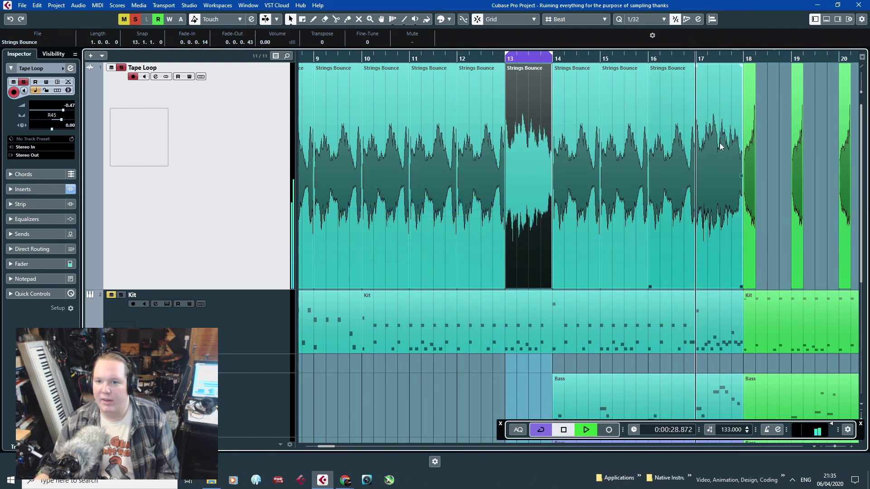
key(h)
key(h)
scroll(700, 294, down, 1)
scroll(771, 304, up, 2)
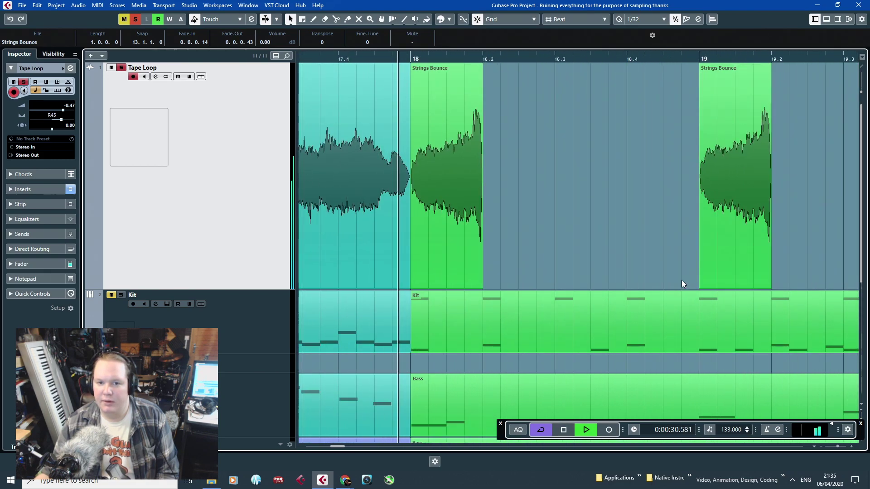
scroll(652, 275, down, 1)
scroll(549, 118, up, 2)
key(space)
Set the locator range from 18 to 18.2 around the short Strings Bounce chop and loop it.
drag(534, 53, 609, 62)
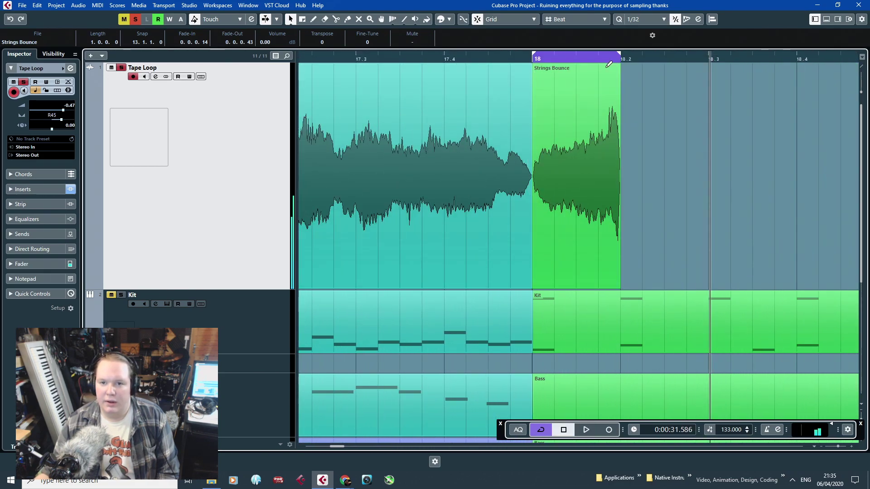
scroll(632, 241, up, 2)
scroll(632, 241, down, 4)
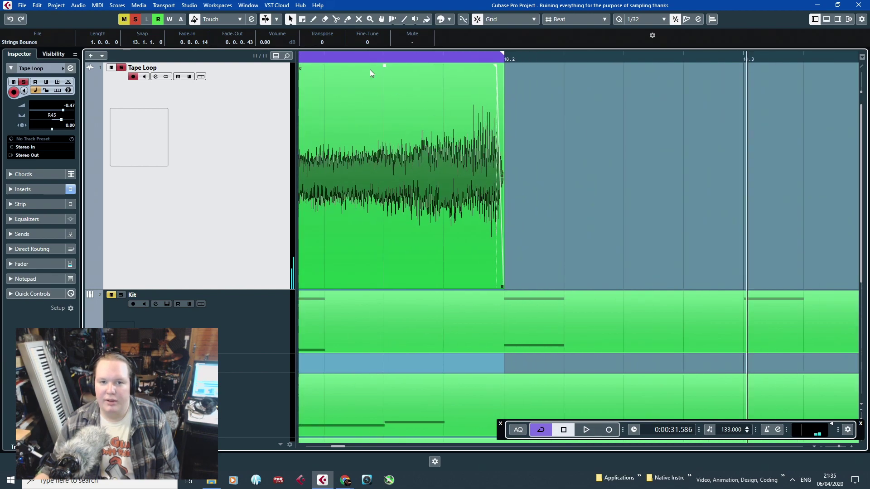
key(space)
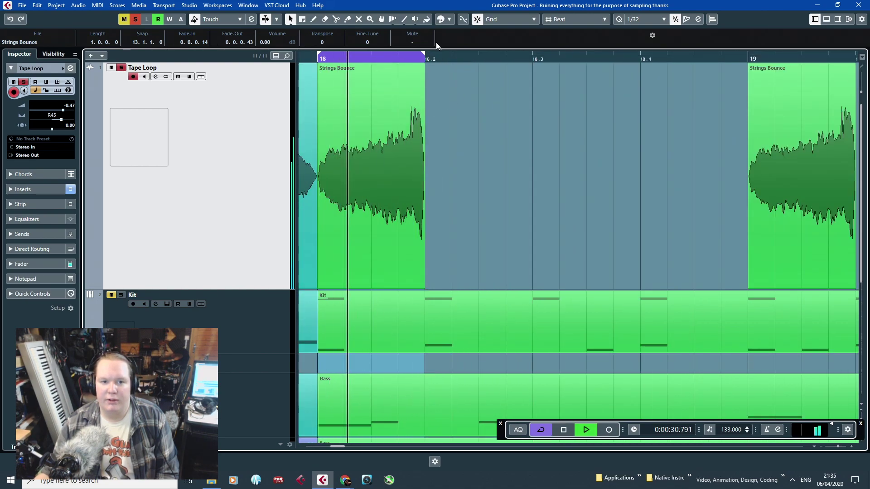
Export the short chop at bar 18 as an audio mixdown named BS V1 on the Desktop.
click(22, 5)
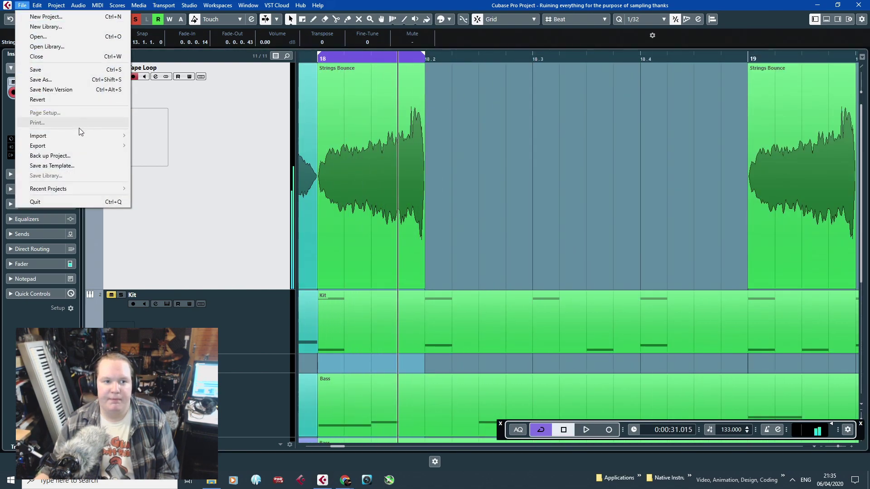
mouse_move(107, 144)
click(168, 146)
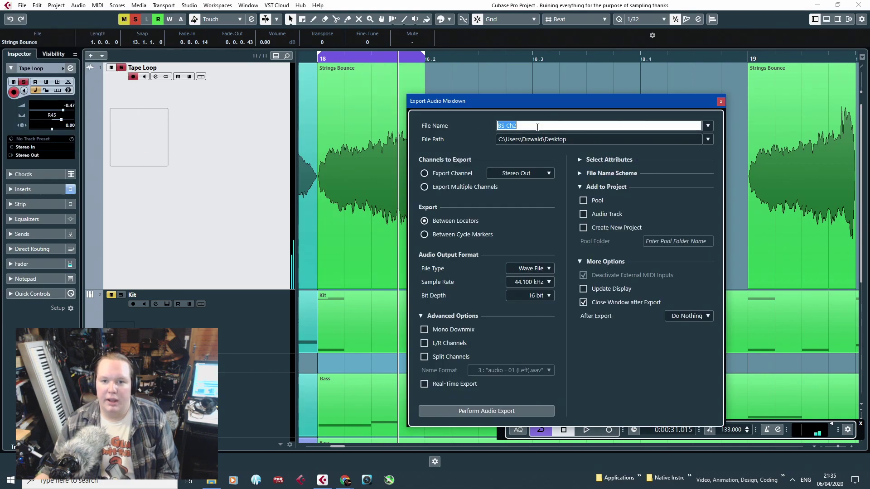
key(BackSpace)
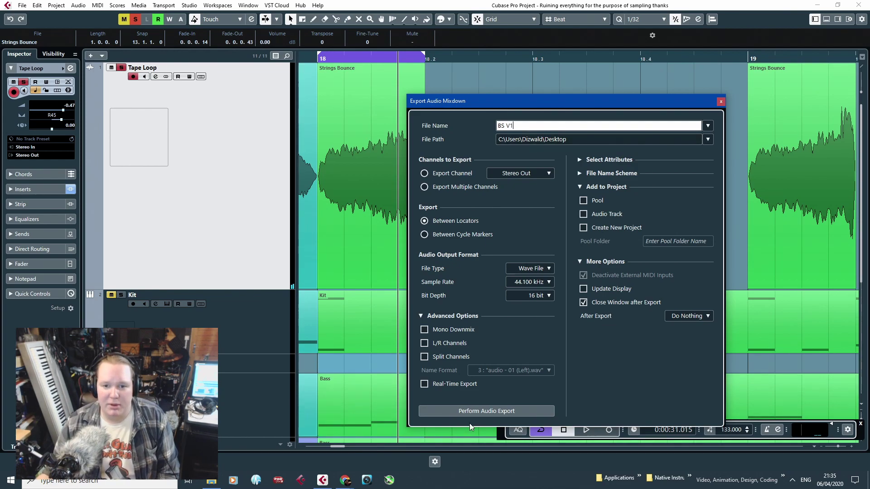
click(496, 412)
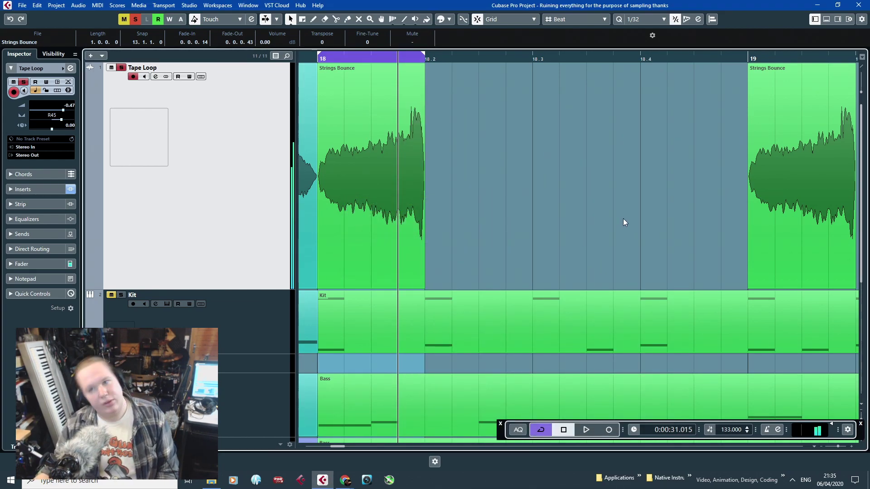
Play on through the Strings Bounce chops from bar 18 to bar 21, and stop playback.
scroll(641, 222, down, 3)
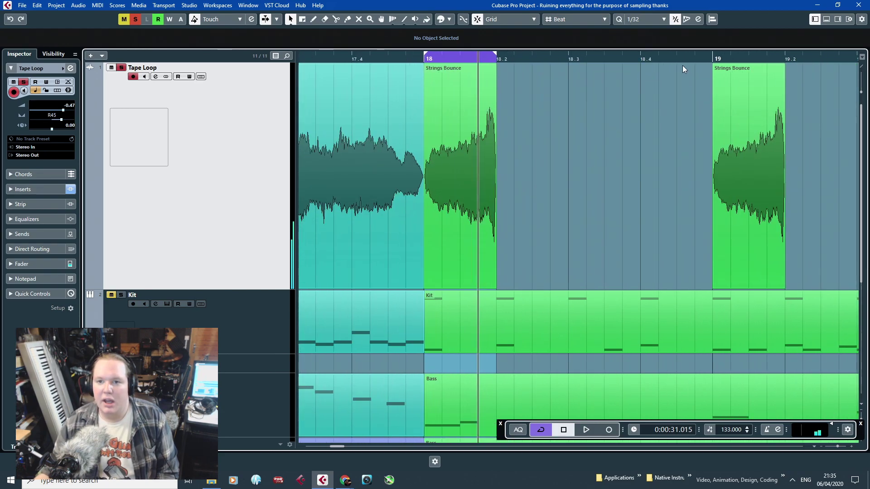
key(space)
scroll(629, 294, down, 6)
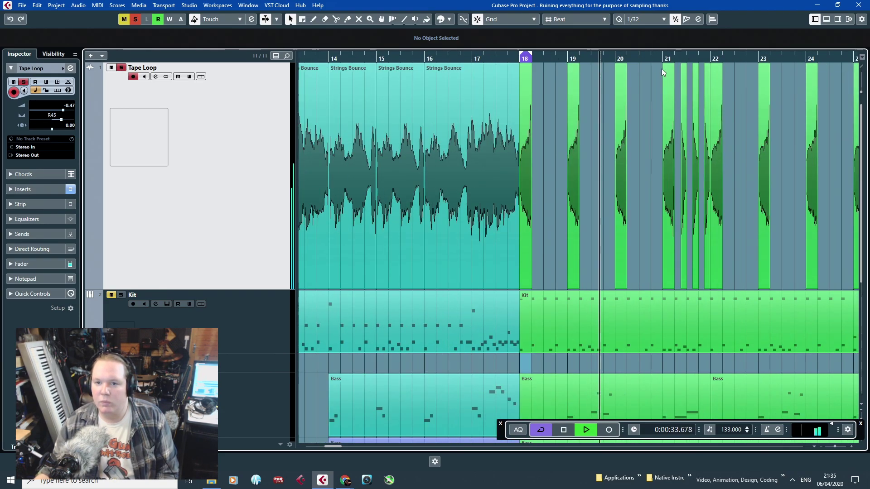
scroll(741, 313, up, 8)
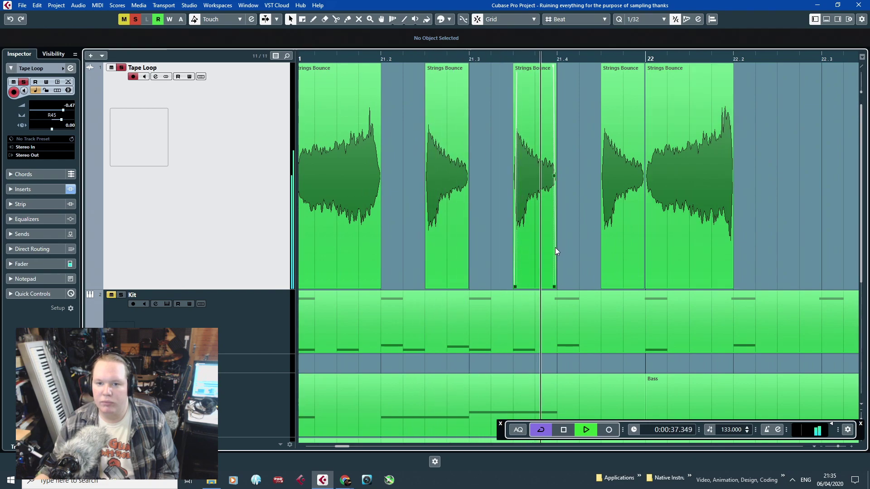
scroll(556, 252, down, 2)
key(space)
Set the locator range around the short Strings Bounce chop that ends at 21.3.
scroll(548, 240, up, 2)
scroll(450, 137, up, 1)
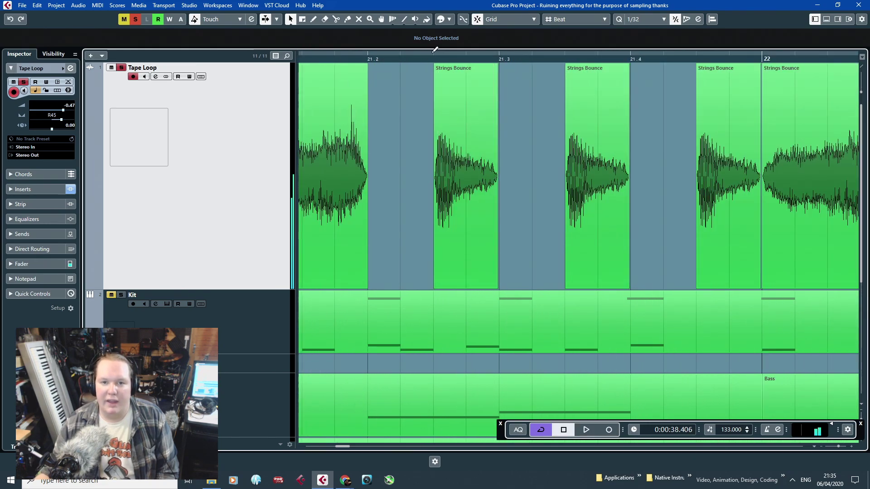
drag(435, 49, 371, 57)
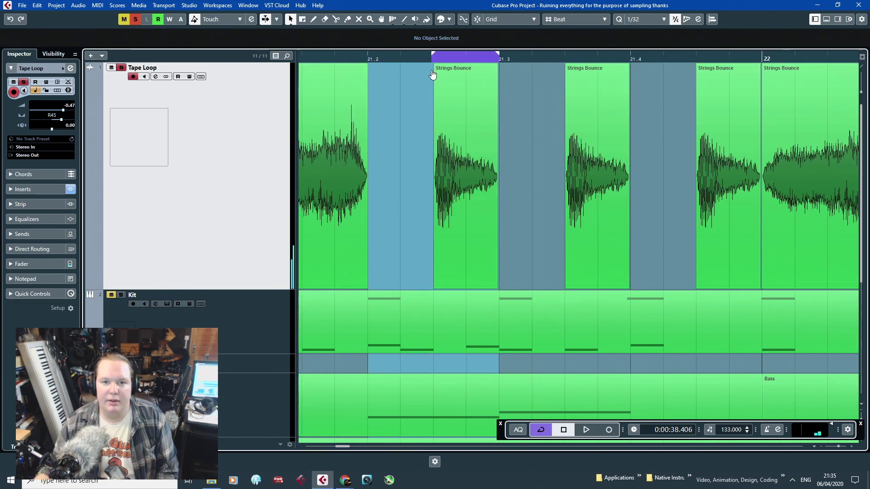
Check the locator start against the short Strings Bounce chop ending at 21.3 and play the chop briefly.
scroll(434, 113, up, 6)
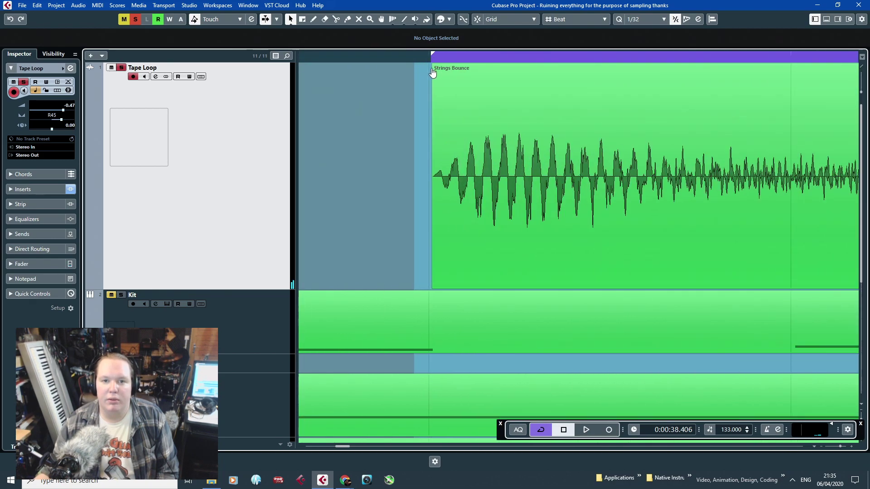
scroll(433, 72, down, 4)
key(space)
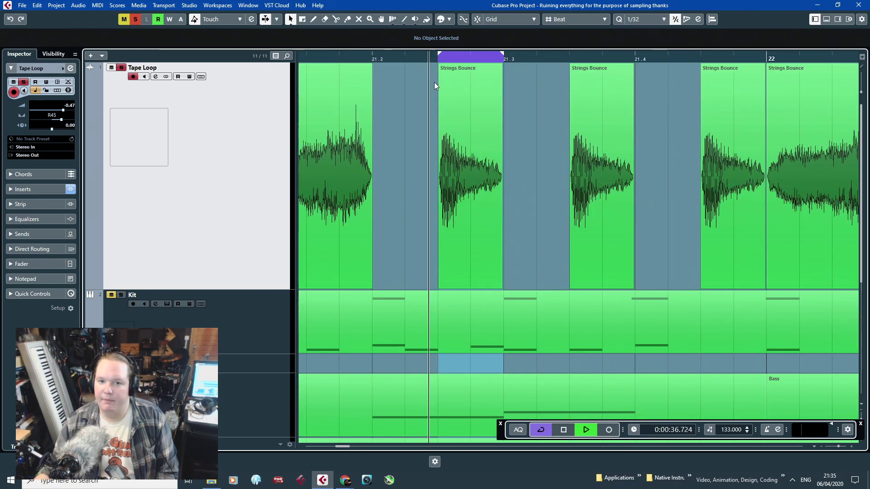
key(space)
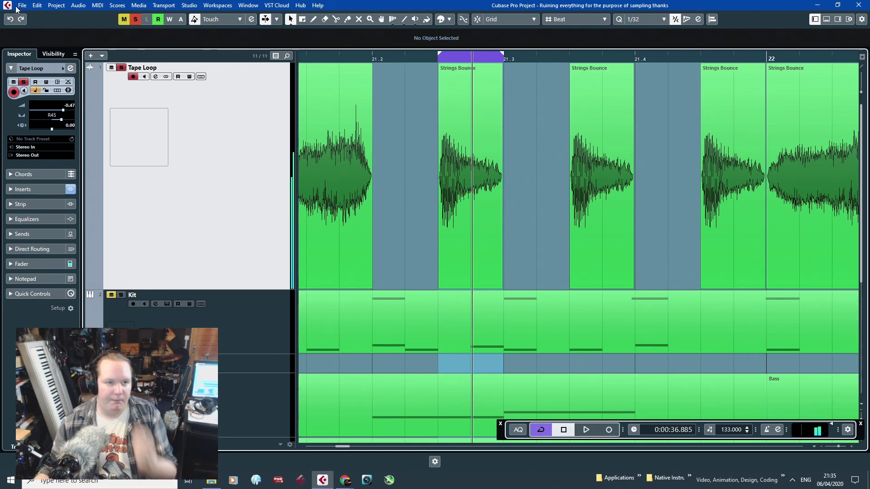
Export the looped chop ending at 21.3 as an audio mixdown named BS V2 on the Desktop.
click(22, 5)
mouse_move(103, 145)
click(164, 146)
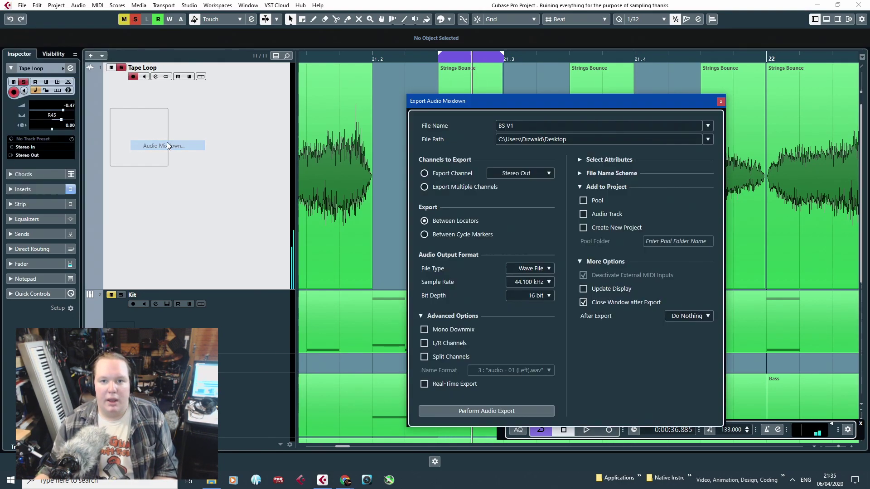
click(511, 126)
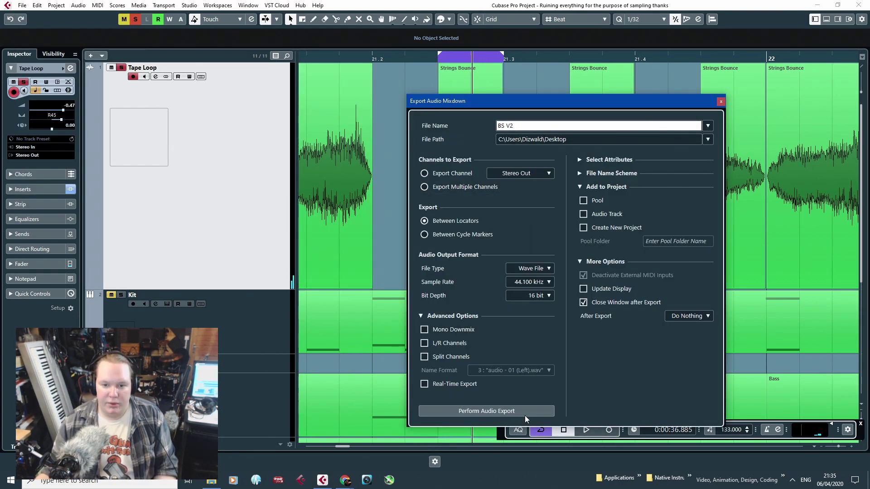
click(525, 414)
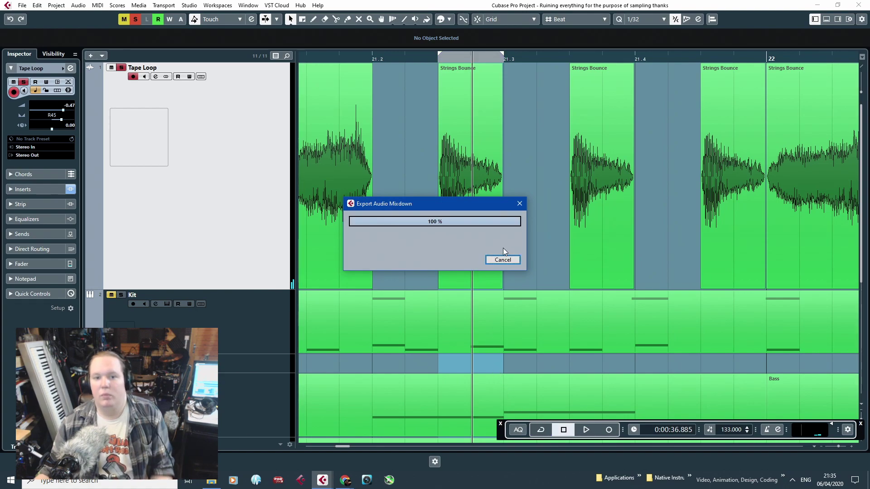
Play the green Strings Bounce chops from bar 25 into bar 26 and stop playback.
scroll(671, 207, down, 5)
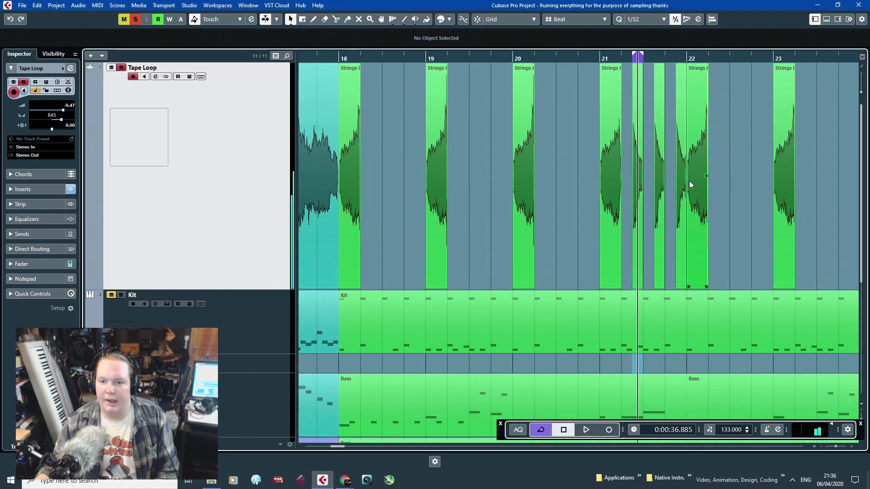
scroll(680, 163, right, 4)
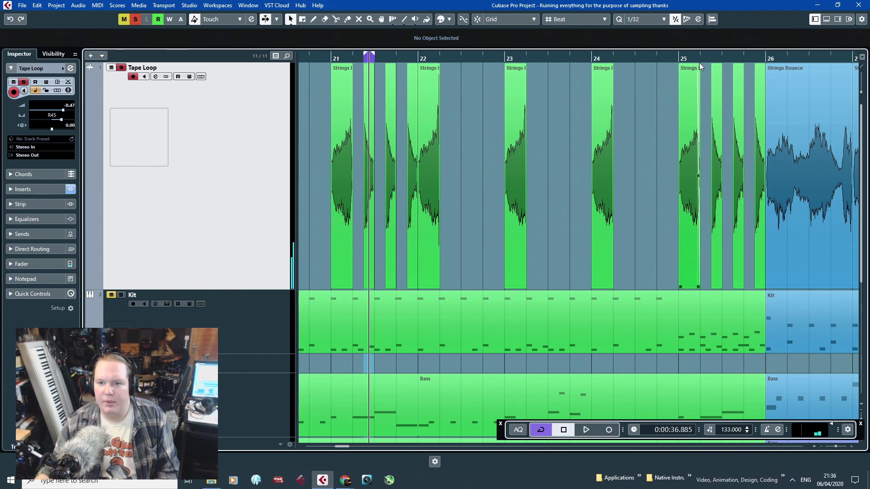
click(683, 58)
scroll(751, 195, up, 4)
key(space)
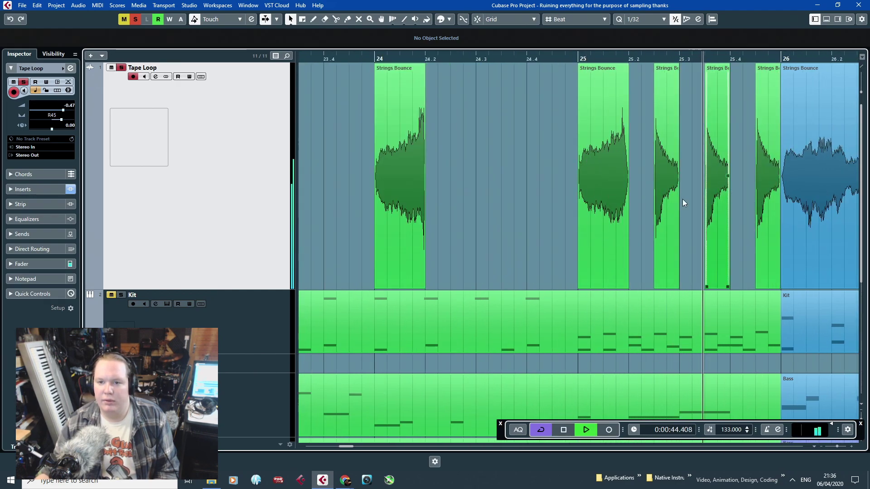
scroll(569, 186, down, 6)
key(space)
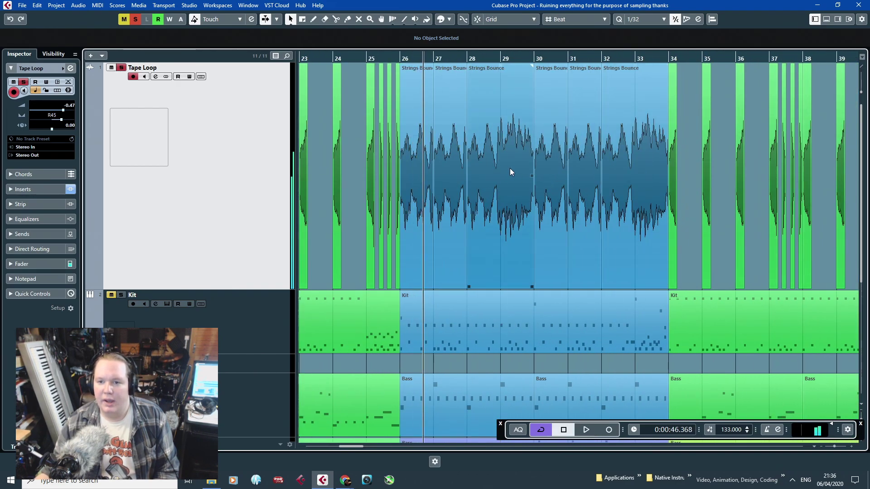
Unsolo the Tape Loop track and play the full mix from just before bar 42.
scroll(621, 197, down, 6)
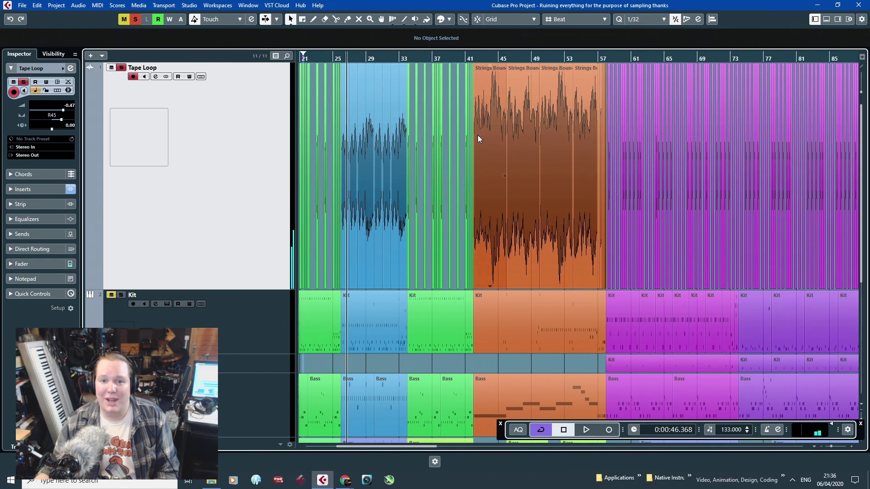
scroll(478, 135, up, 5)
click(416, 58)
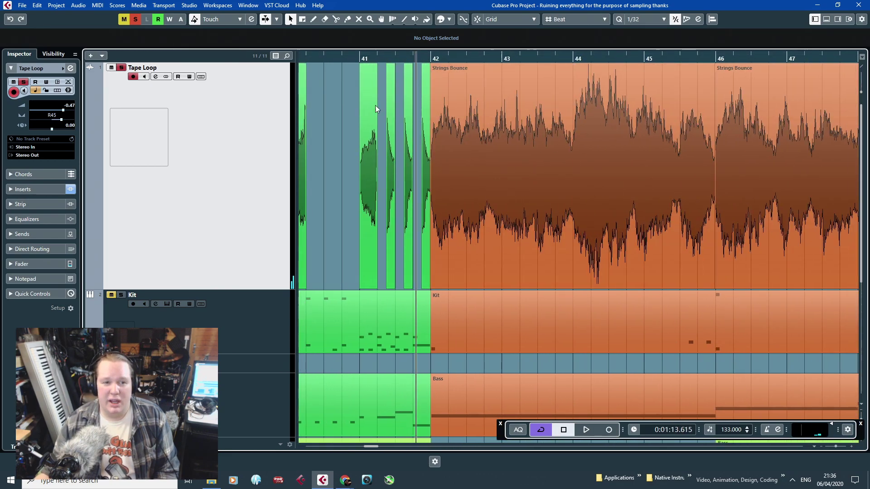
click(121, 67)
key(space)
scroll(464, 215, up, 2)
scroll(464, 215, down, 3)
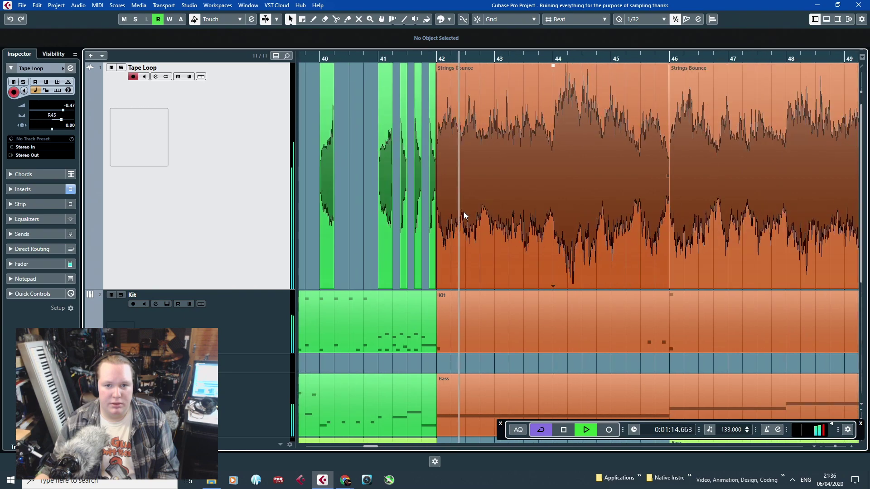
Listen through the orange section to bar 46, solo the Tape Loop track again and stop playback.
scroll(472, 226, down, 4)
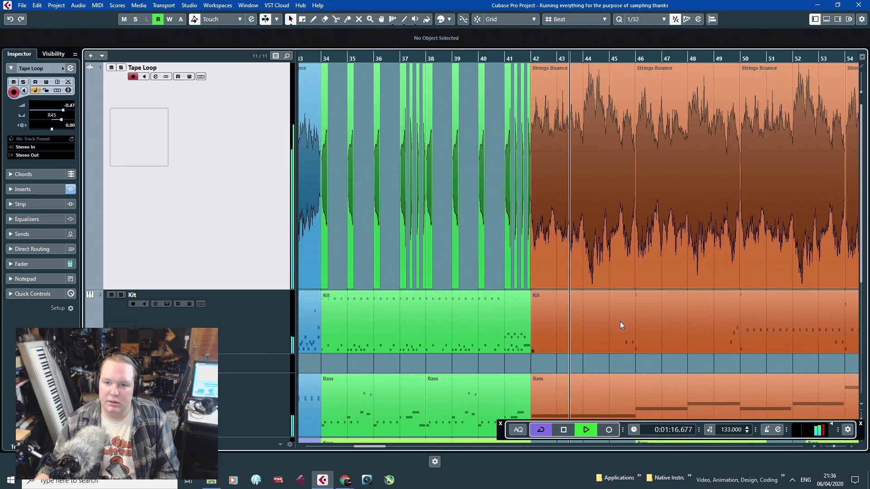
scroll(620, 322, down, 2)
scroll(635, 295, up, 5)
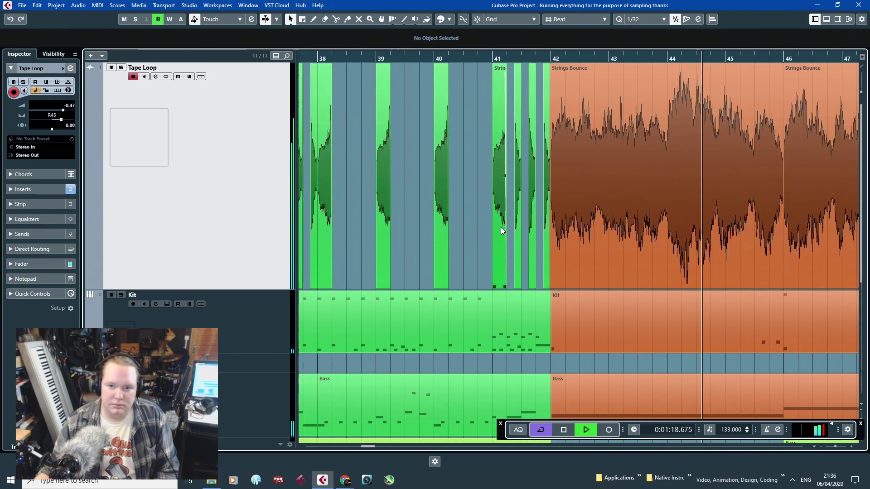
scroll(791, 308, up, 1)
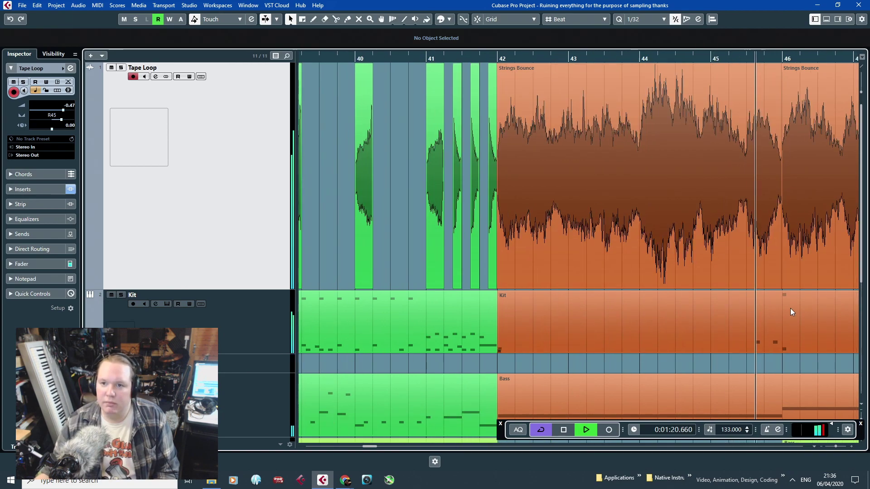
scroll(790, 308, up, 1)
key(s)
key(space)
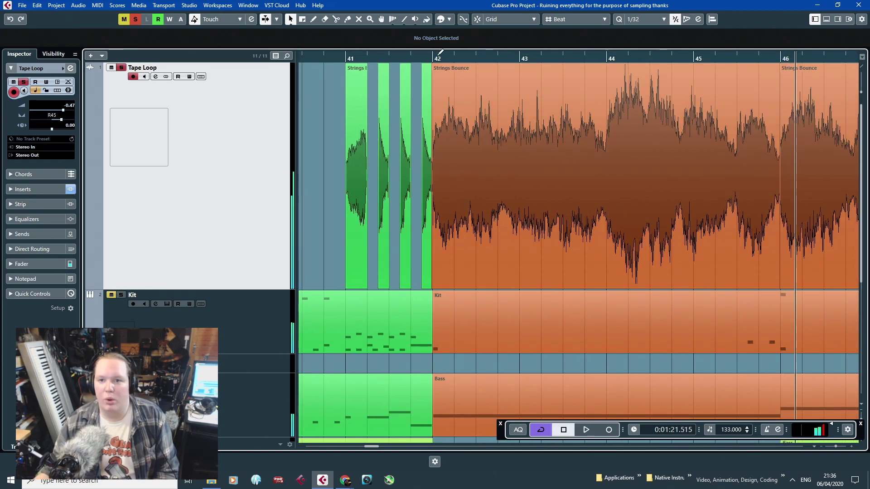
Set the locator range from bar 42 to bar 46 around the first orange Strings Bounce event.
drag(434, 54, 781, 53)
key(j)
click(436, 55)
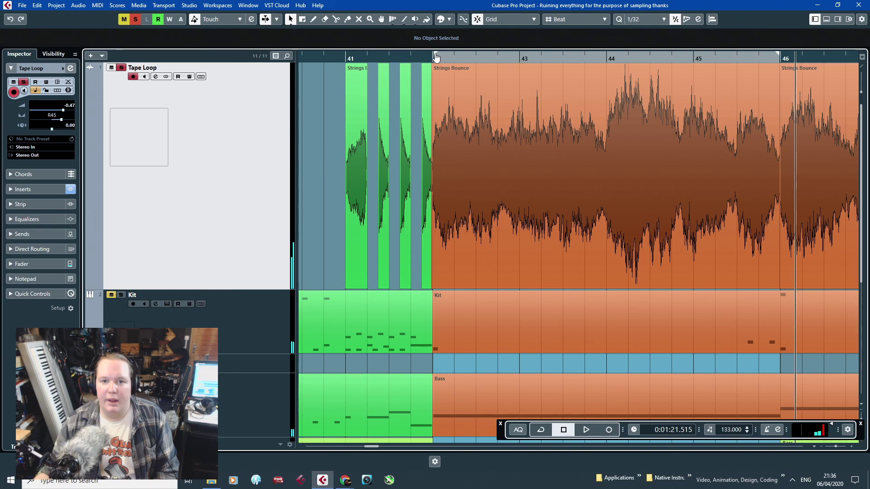
scroll(675, 279, down, 8)
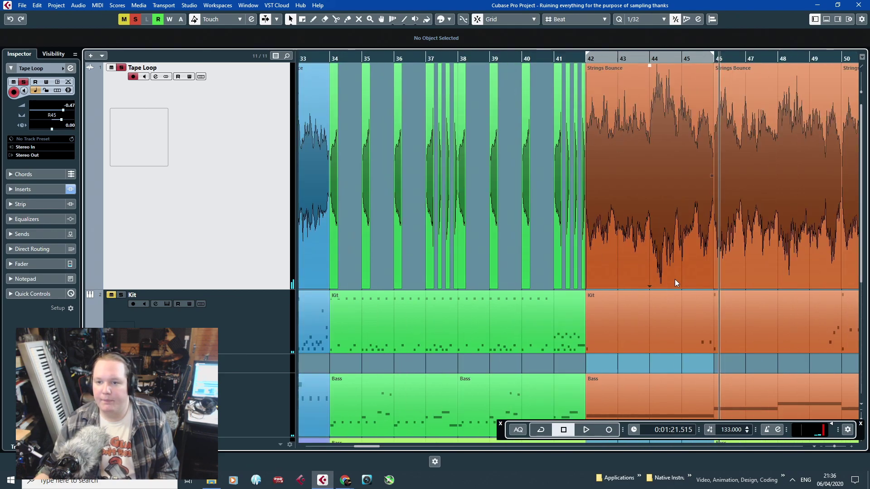
scroll(786, 247, up, 5)
scroll(791, 292, down, 7)
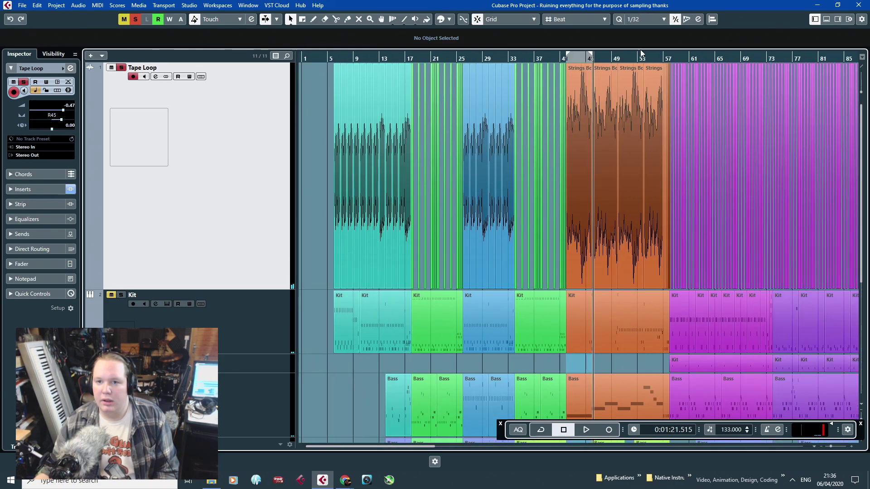
drag(662, 56, 350, 113)
scroll(667, 91, up, 6)
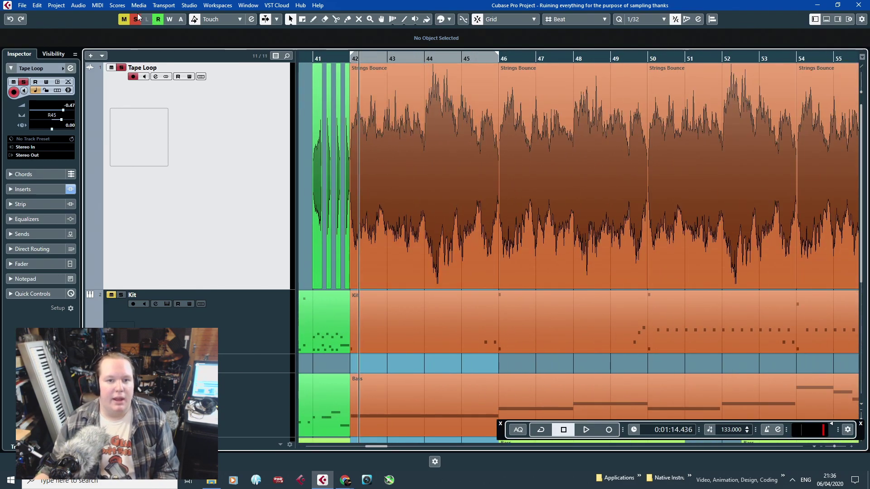
Export the range from bar 42 to 46 as an audio mixdown named BS Br1 on the Desktop.
click(22, 5)
mouse_move(108, 146)
click(159, 146)
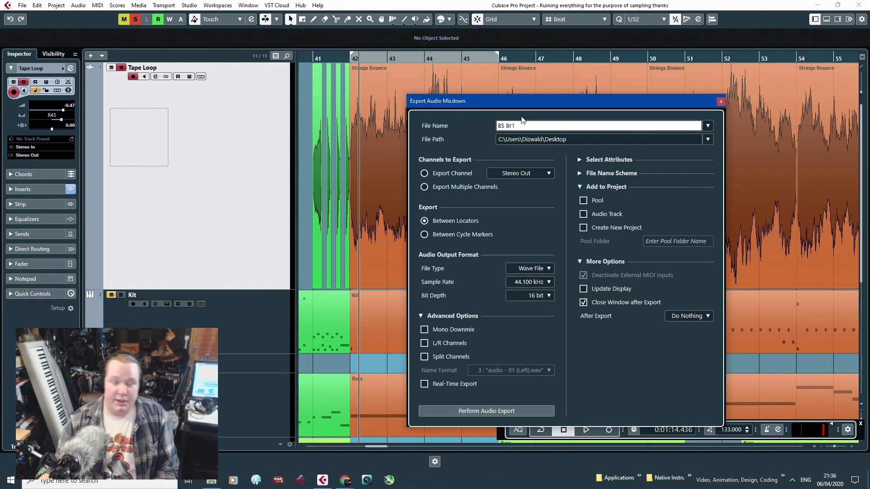
click(507, 412)
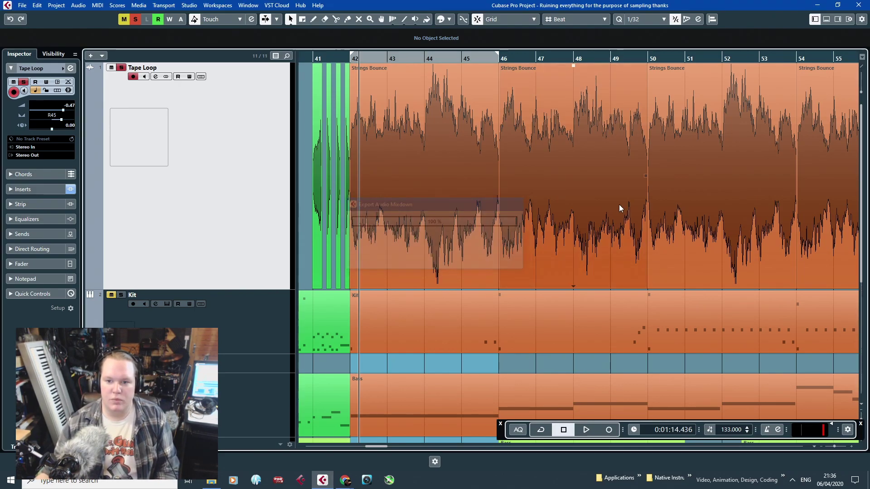
Play the Strings Bounce chops in bar 57 at the end of the orange section, and stop.
scroll(647, 181, down, 5)
scroll(676, 109, up, 4)
scroll(671, 127, up, 6)
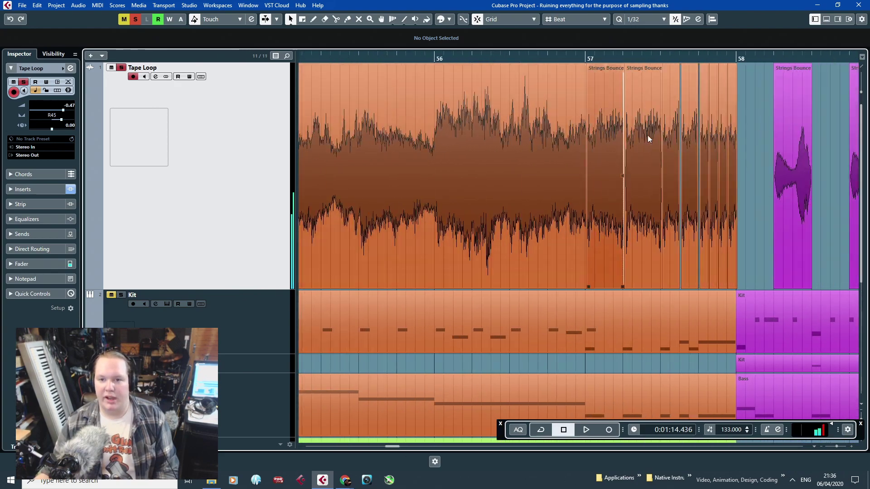
click(628, 57)
key(space)
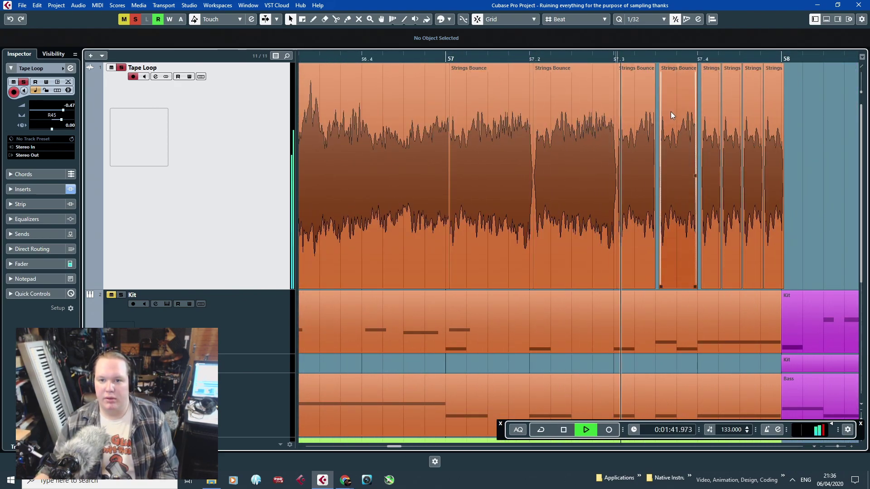
key(space)
Play the chops again from bar 57 and set the locator range from 57.2 to 57.3.
drag(642, 56, 449, 58)
key(space)
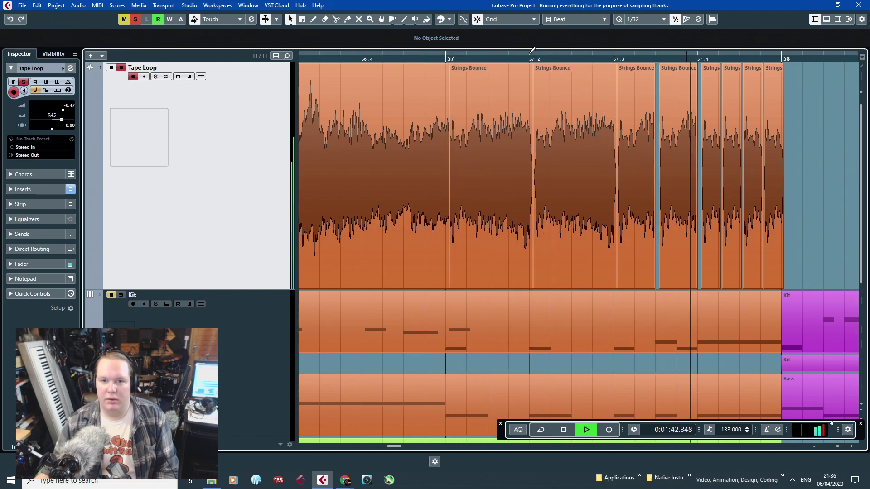
drag(534, 51, 614, 52)
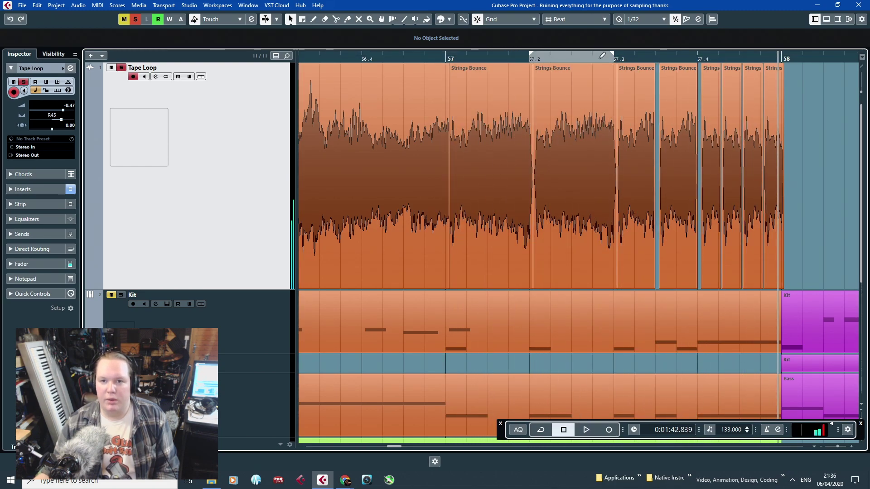
Shorten the end of the chop before 57.2 and move the following Strings Bounce chop back onto 57.2.
scroll(526, 287, up, 2)
drag(526, 287, 509, 282)
scroll(555, 151, up, 2)
drag(595, 170, 576, 167)
Trim the end of the 57.2 chop to a length of 0.0.3.118, inside the locator range, and play it.
scroll(550, 162, down, 3)
scroll(689, 243, up, 2)
scroll(724, 228, up, 2)
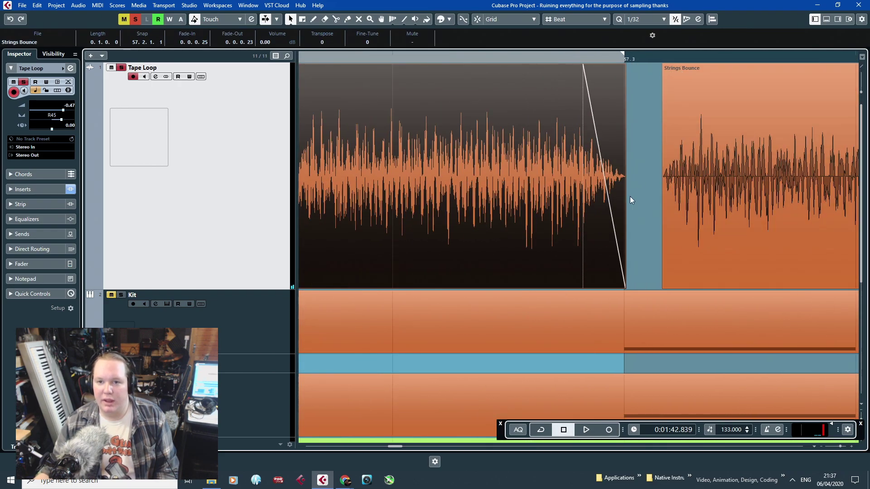
drag(624, 287, 620, 288)
scroll(622, 286, down, 4)
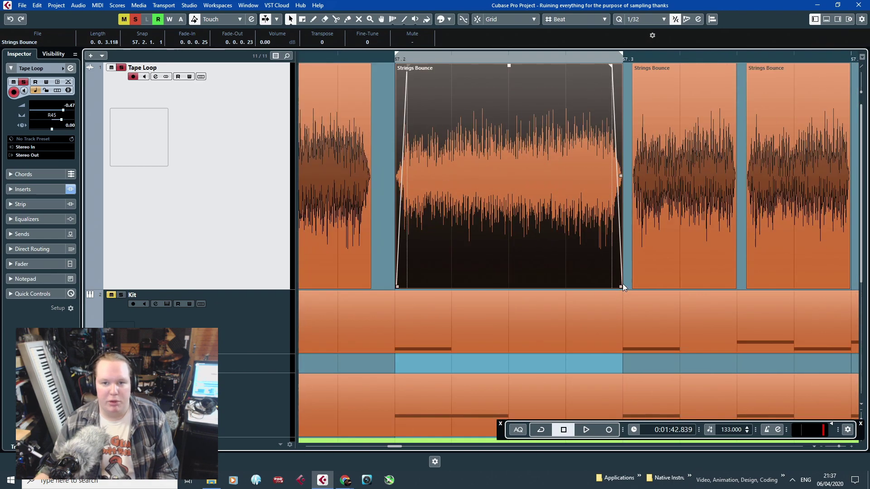
key(space)
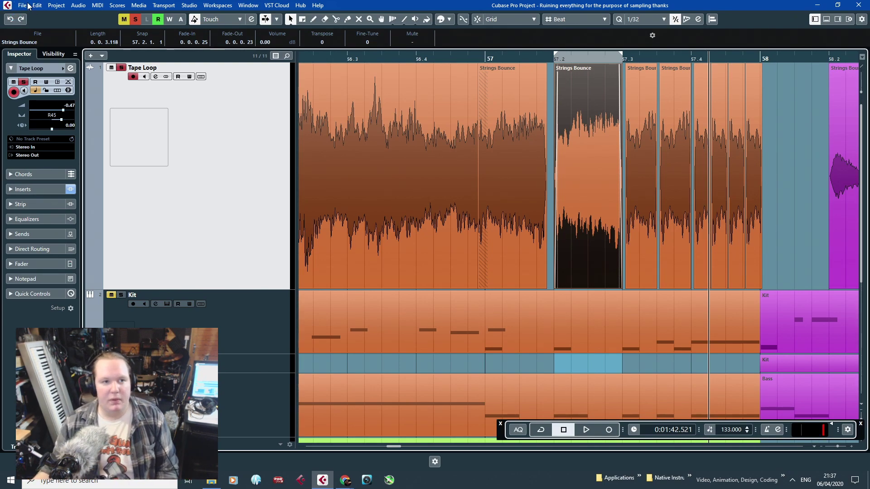
Export the trimmed chop at 57.2 as an audio mixdown named BS Br2 on the Desktop.
click(23, 5)
mouse_move(54, 143)
click(152, 144)
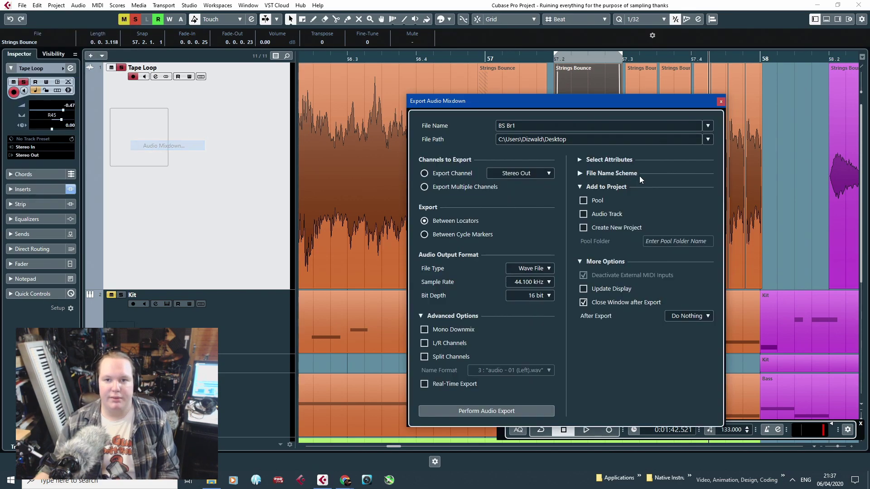
click(517, 127)
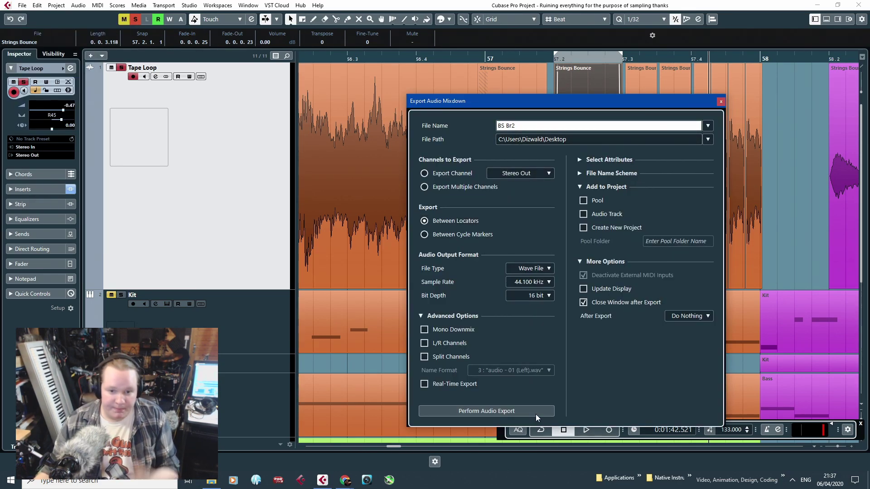
click(535, 413)
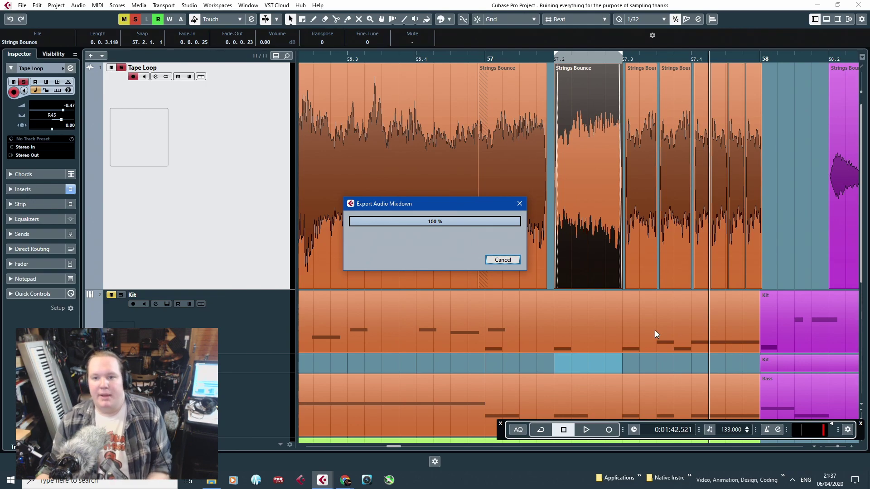
Deselect the exported chop and play the purple Strings Bounce chops from bar 58.
click(783, 172)
scroll(765, 227, down, 5)
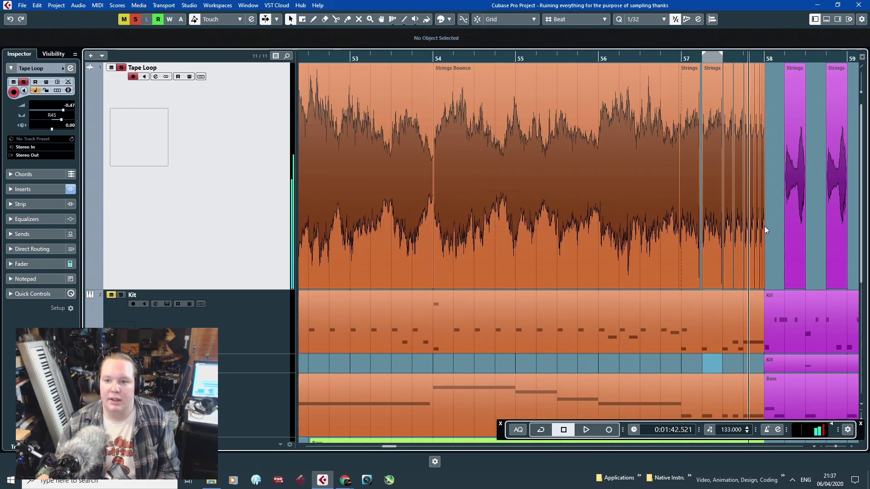
scroll(770, 225, up, 4)
drag(746, 60, 295, 94)
key(space)
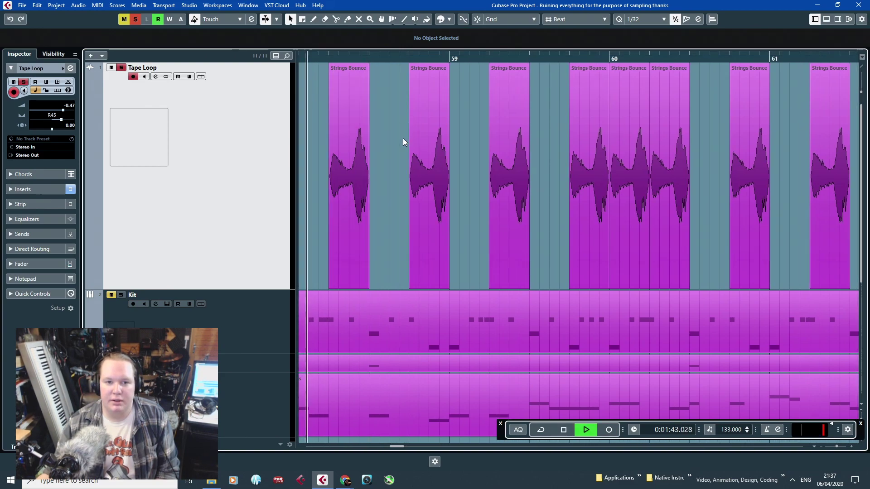
Set the locators around the purple Strings Bounce chop from 58.2 to 58.3 and export it to the Desktop as BS Br3.
scroll(401, 141, down, 4)
scroll(408, 177, up, 3)
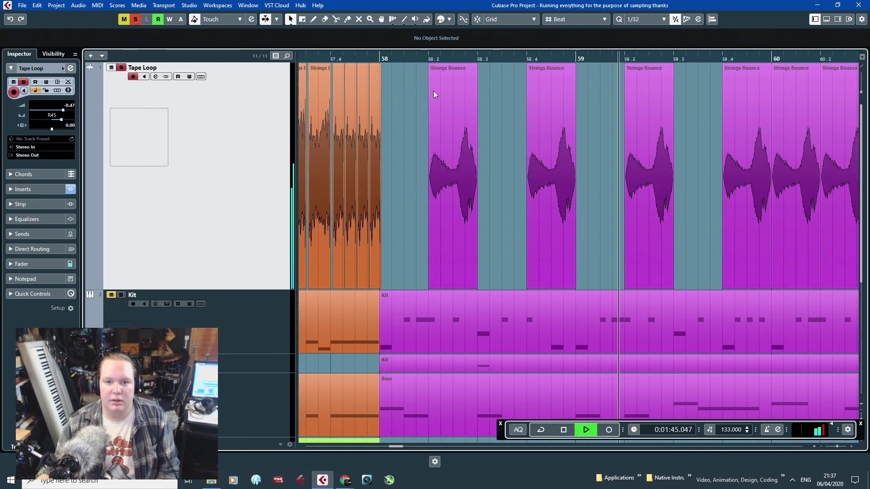
key(space)
scroll(426, 75, up, 3)
key(j)
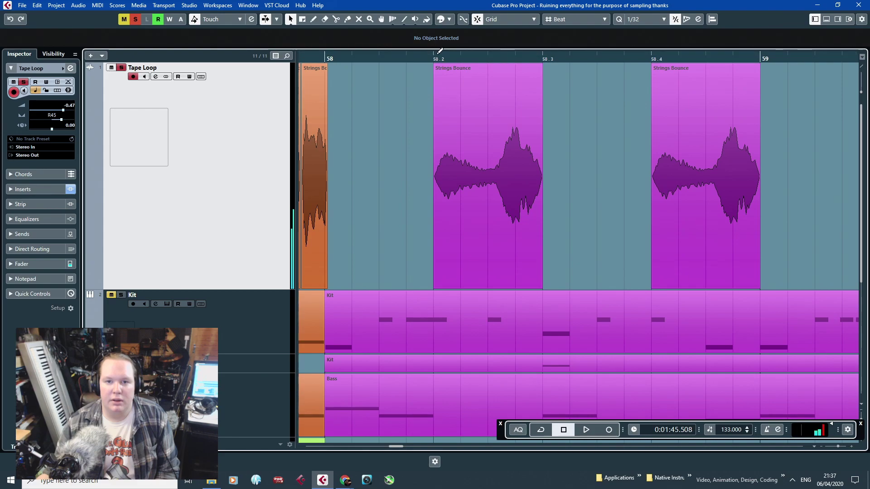
drag(434, 51, 501, 77)
click(17, 7)
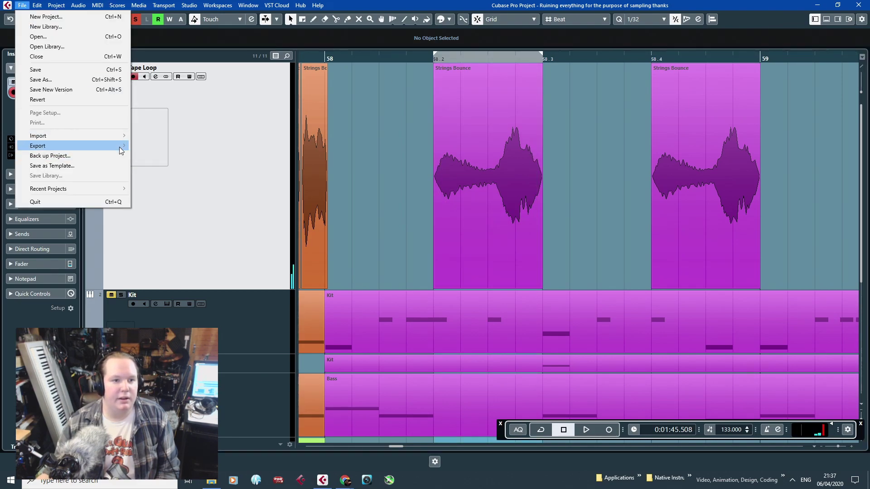
click(175, 145)
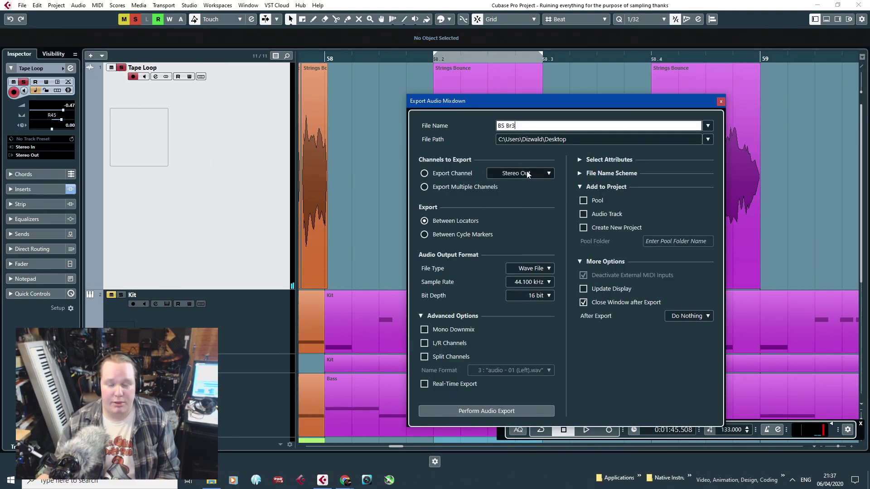
click(540, 411)
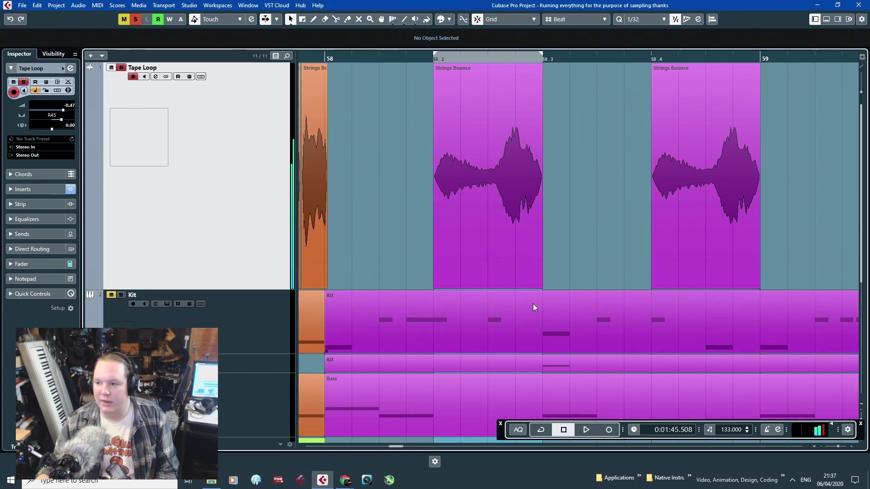
Look over the remaining purple and green Strings Bounce chops and play the end of the purple section near bar 90.
ctrl+scroll(533, 302, down, 5)
ctrl+scroll(640, 288, down, 6)
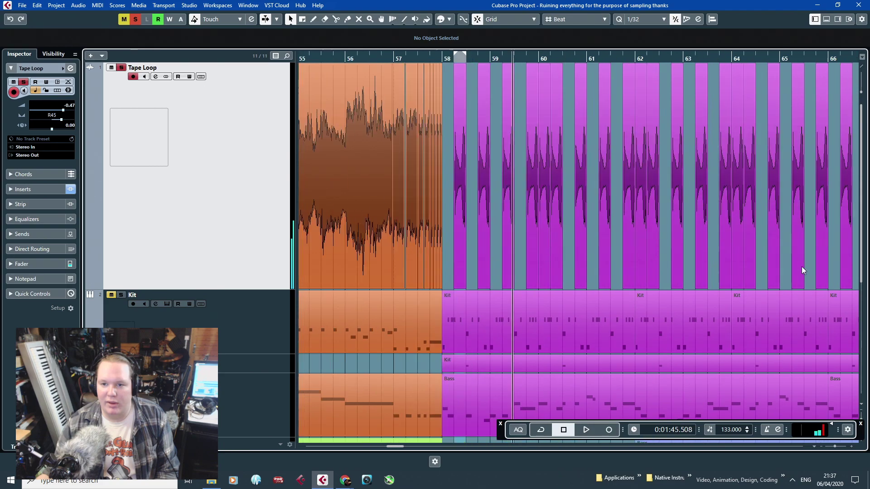
ctrl+scroll(759, 265, up, 6)
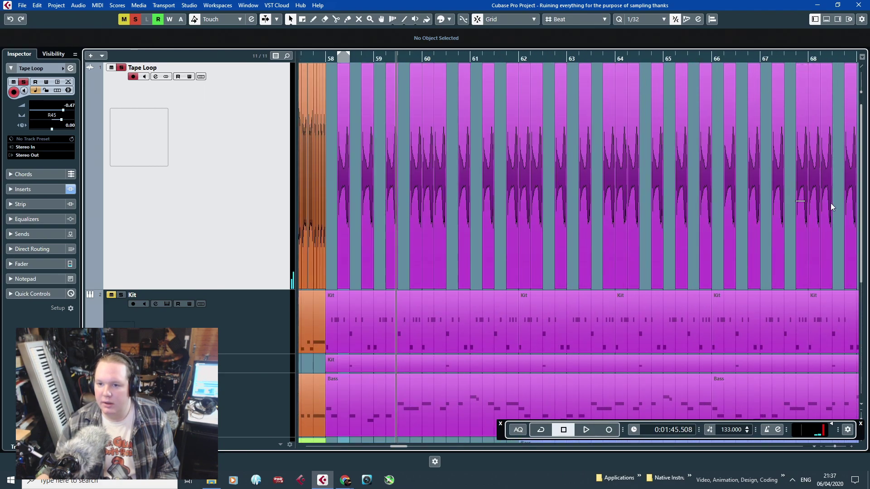
scroll(728, 188, right, 10)
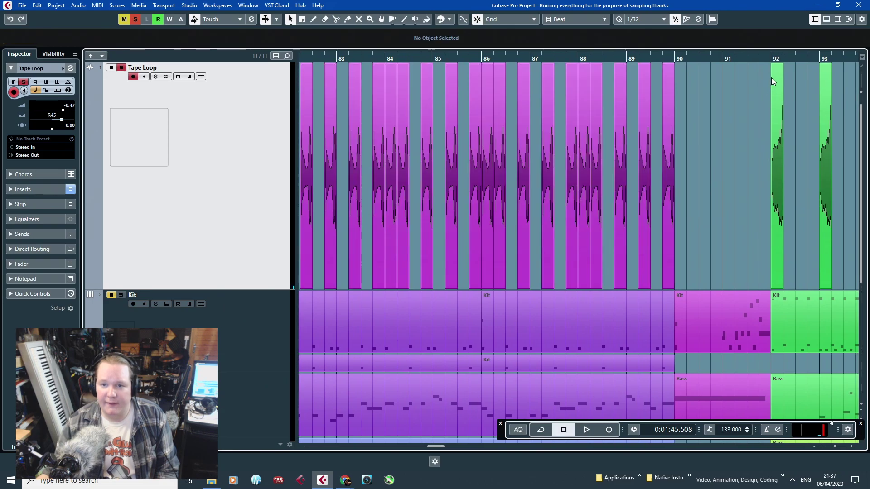
click(660, 57)
key(space)
ctrl+scroll(707, 249, down, 3)
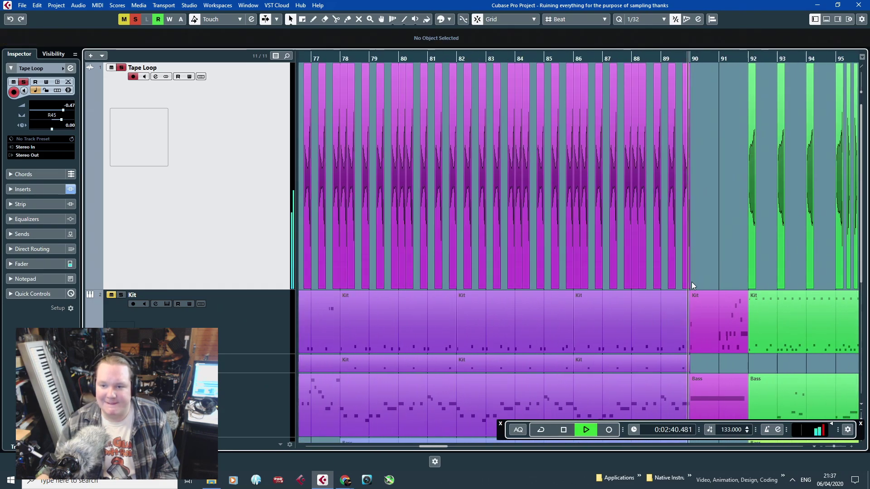
ctrl+scroll(691, 282, down, 4)
ctrl+scroll(773, 280, up, 3)
ctrl+scroll(739, 276, down, 3)
key(space)
Solo the Tubby Snare track in place of Tape Loop, increase its track height and play it from bar 58.
scroll(596, 296, down, 5)
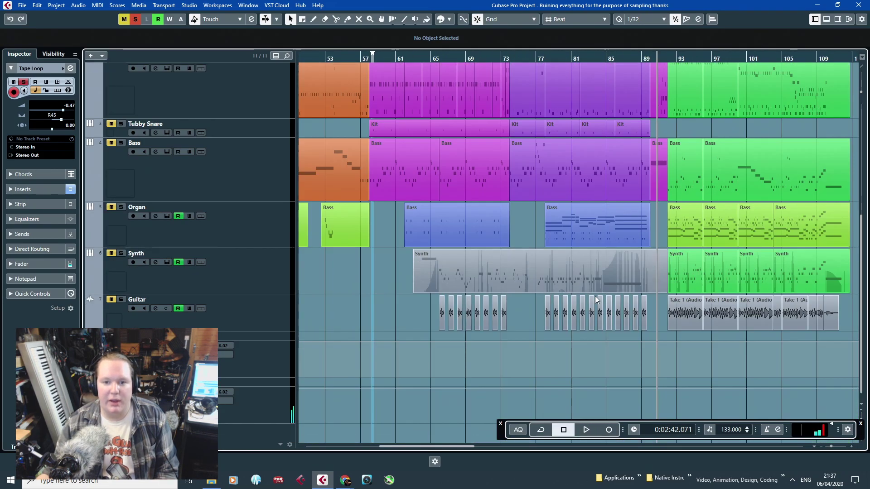
scroll(605, 317, up, 5)
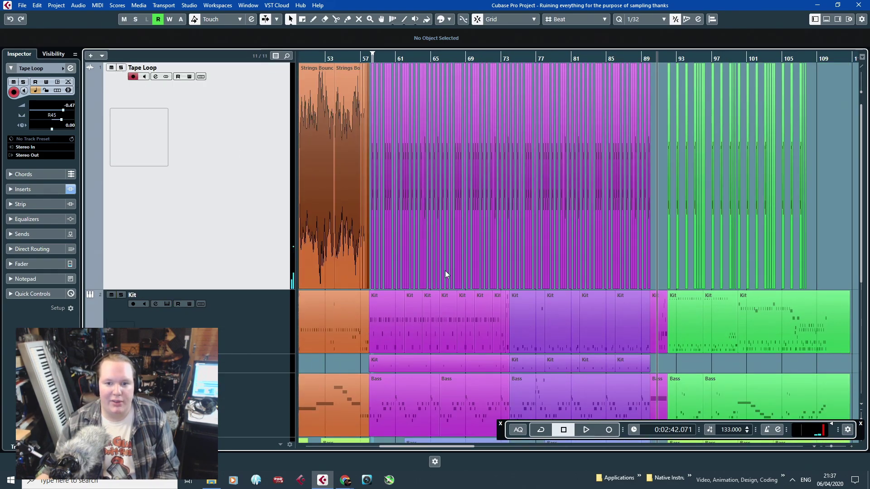
scroll(426, 277, down, 5)
scroll(394, 283, up, 2)
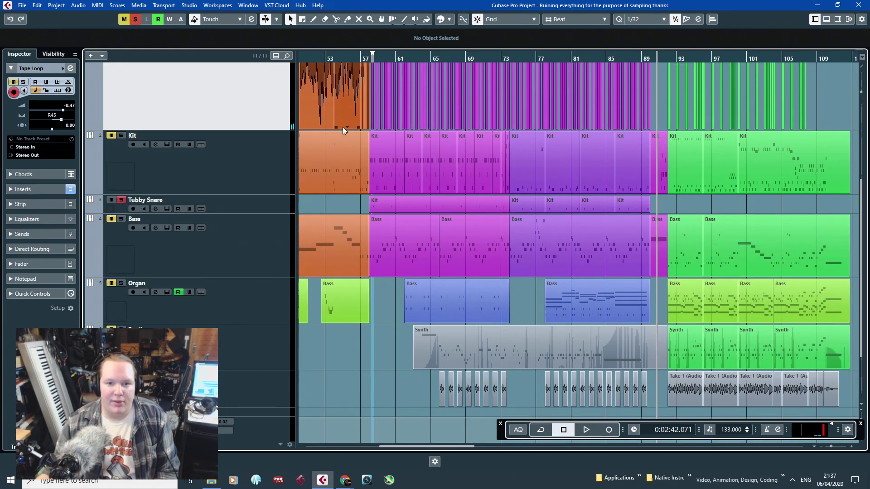
click(364, 59)
key(space)
ctrl+scroll(368, 288, up, 6)
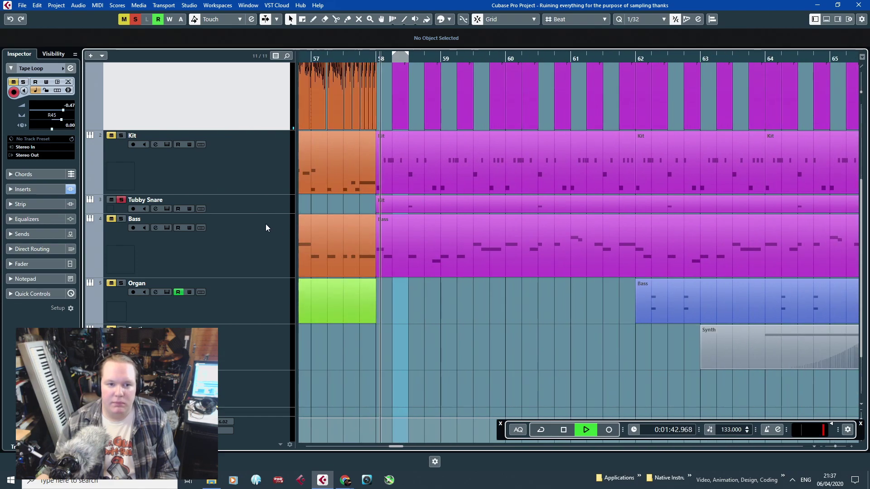
drag(262, 212, 274, 330)
ctrl+scroll(450, 368, down, 6)
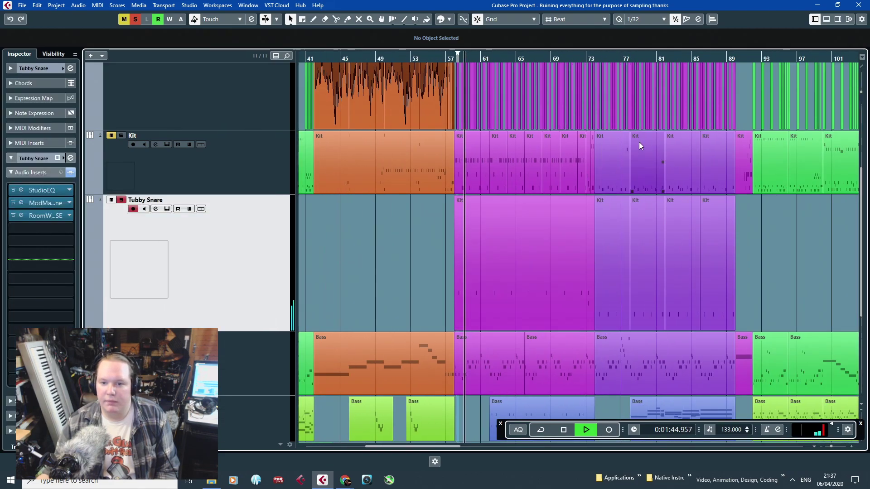
key(space)
Play the Tubby Snare part around bar 74, where its second section starts.
drag(592, 60, 597, 98)
key(space)
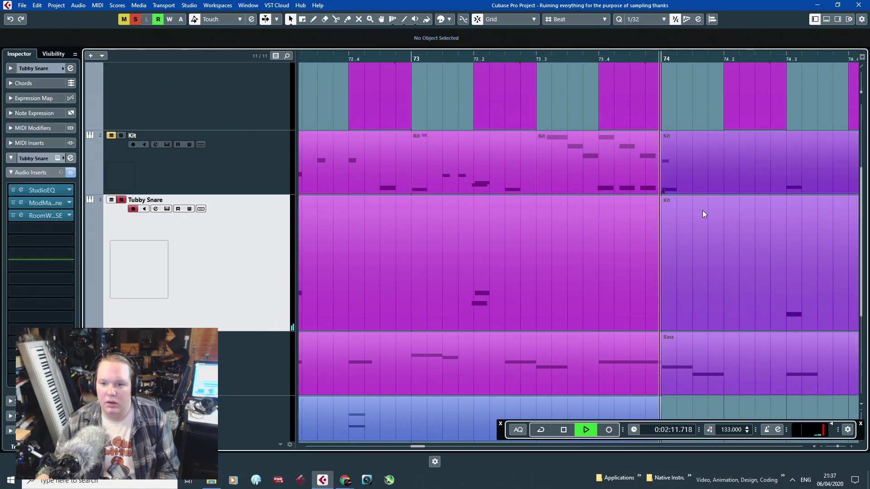
ctrl+scroll(702, 290, down, 3)
ctrl+scroll(702, 295, down, 3)
key(space)
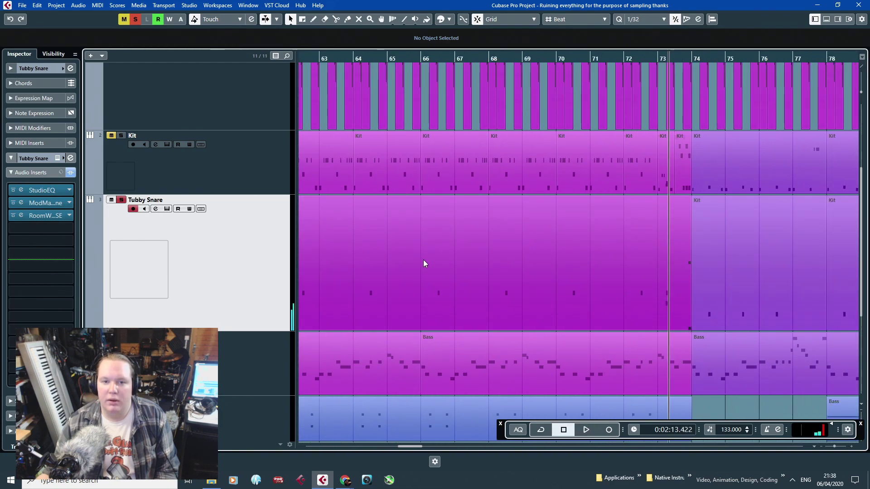
Play the first Tubby Snare hit, at 58.3.
ctrl+scroll(423, 259, down, 4)
drag(348, 60, 418, 131)
key(space)
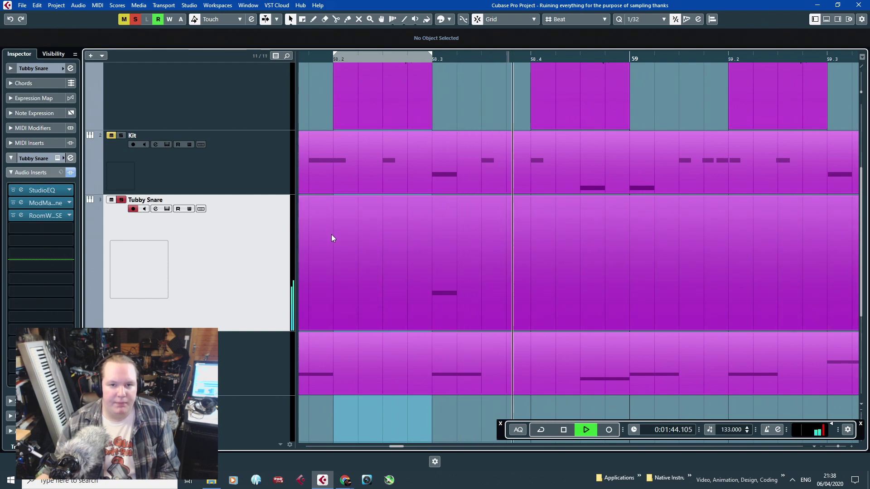
ctrl+scroll(332, 235, down, 3)
key(space)
Set the locators around the first Tubby Snare hit, from 58.3 to bar 60, and expand the track's basic settings in the Inspector.
drag(360, 56, 589, 58)
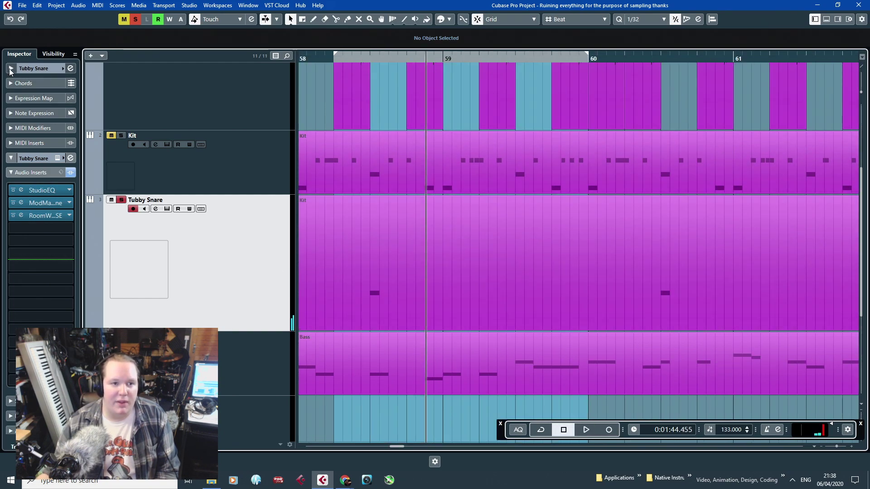
click(10, 68)
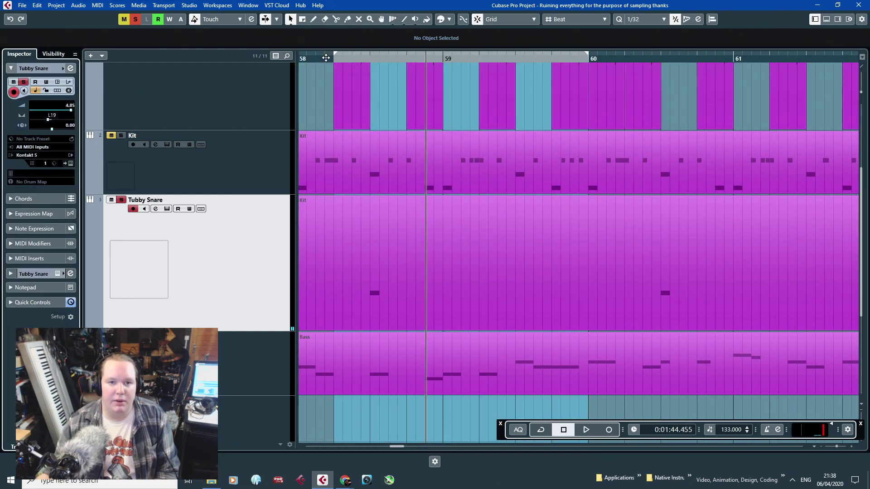
key(space)
drag(336, 59, 366, 71)
key(space)
key(space)
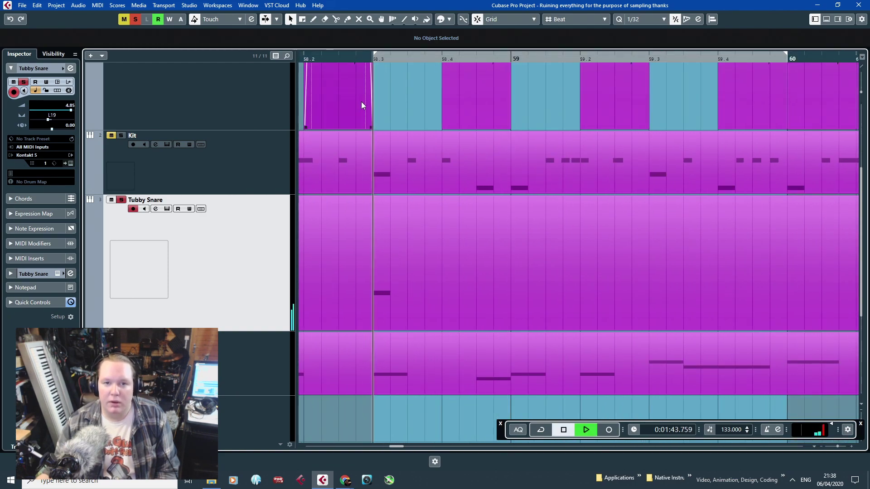
Turn on cycle playback for the 58.3 to 60 range and play the Tubby Snare hit with its tail.
key(g)
key(g)
key(g)
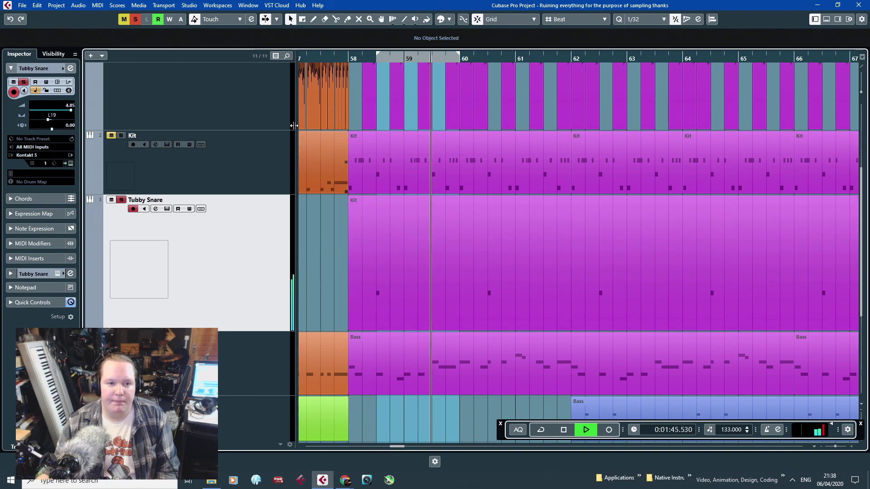
key(space)
click(540, 430)
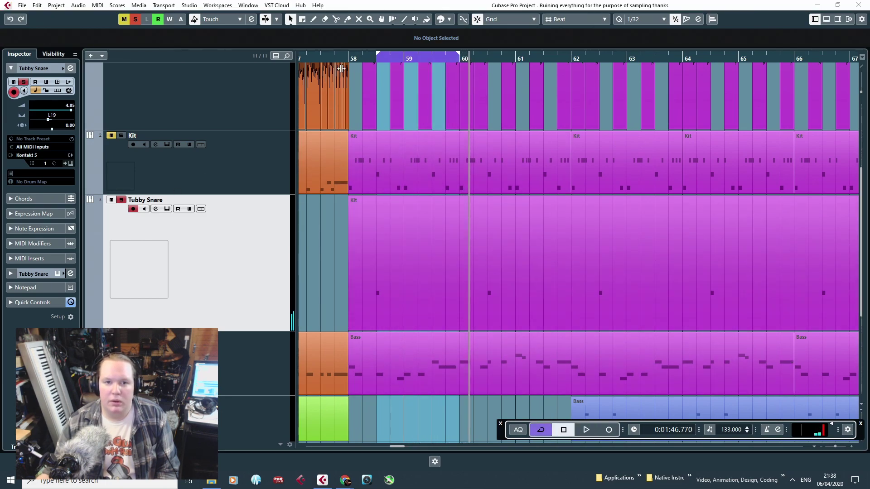
click(185, 231)
key(space)
Show the Volume automation lane beneath the Tubby Snare track and stop playback.
click(90, 327)
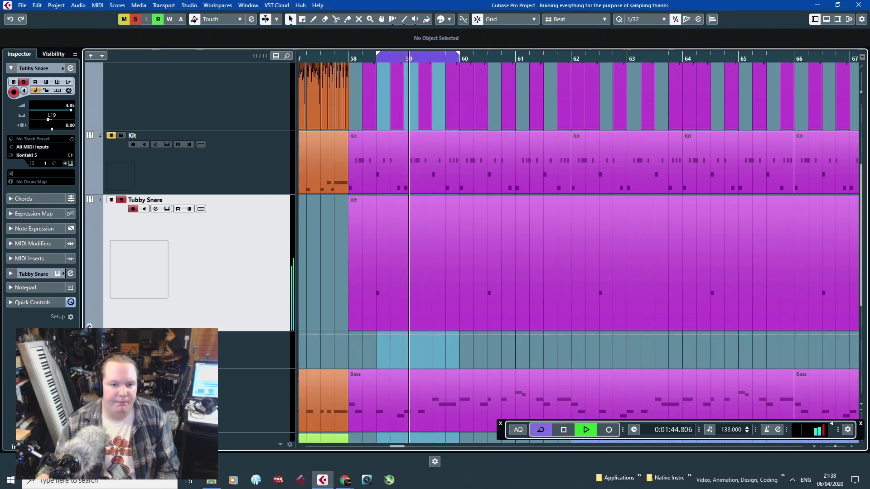
scroll(279, 240, down, 5)
click(355, 145)
key(space)
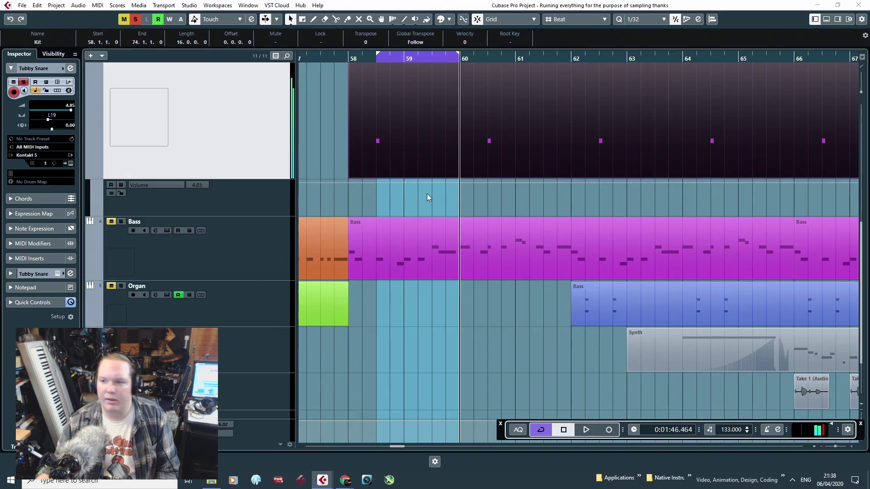
key(g)
key(g)
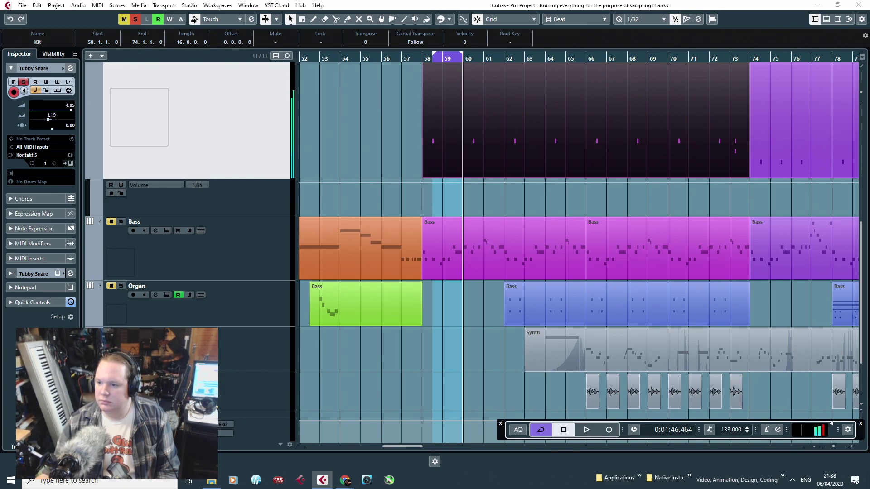
Enable automation reading on Tubby Snare, draw a curved volume fade-out from 58.3 to about bar 60, and play the result.
scroll(317, 181, up, 2)
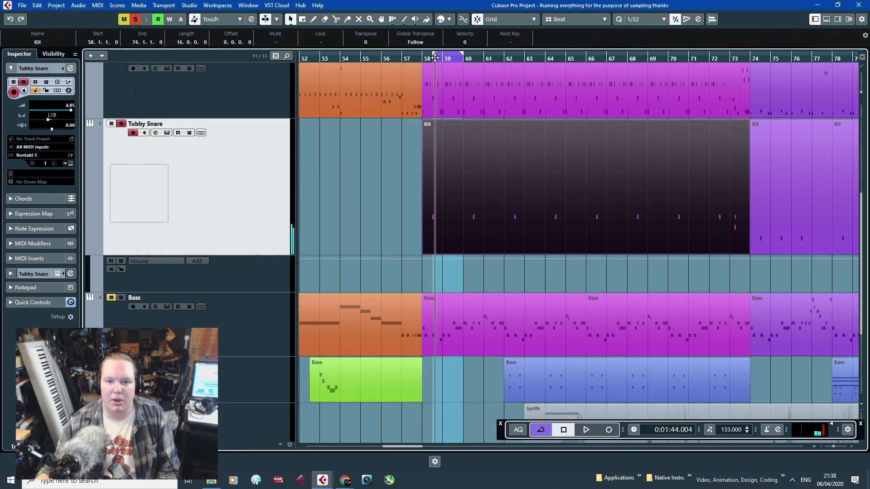
ctrl+scroll(409, 150, up, 3)
key(space)
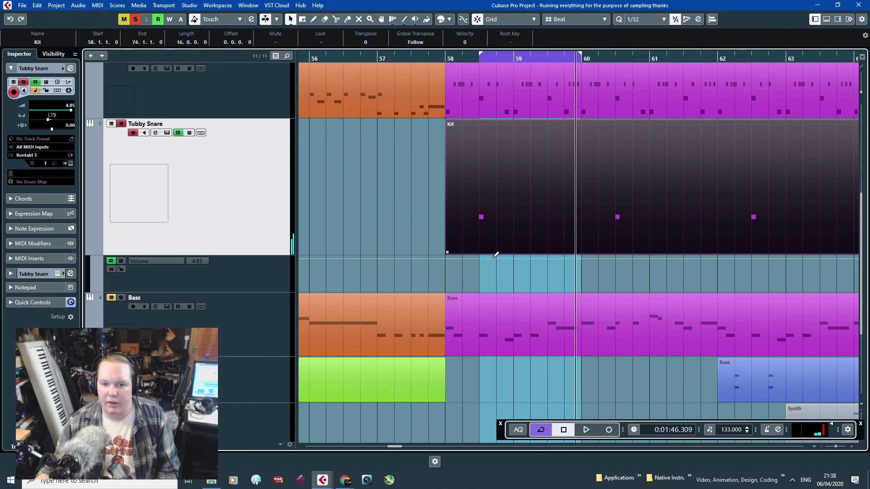
key(h)
click(472, 257)
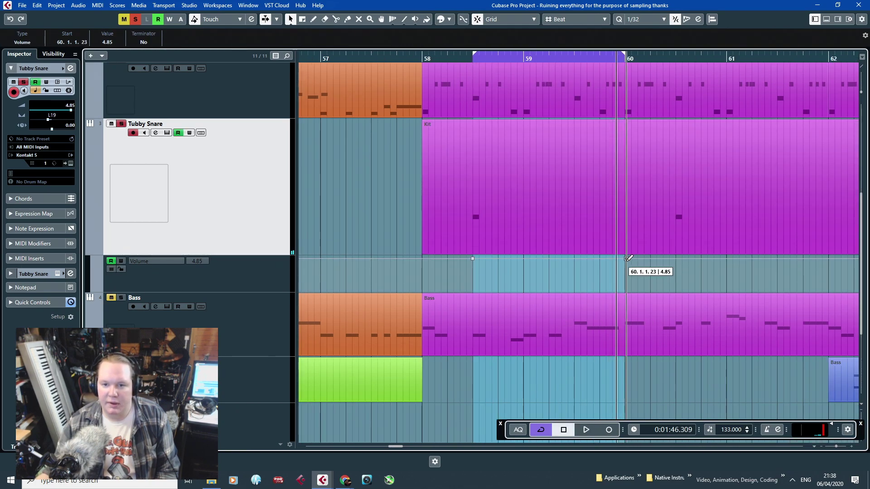
drag(627, 258, 578, 291)
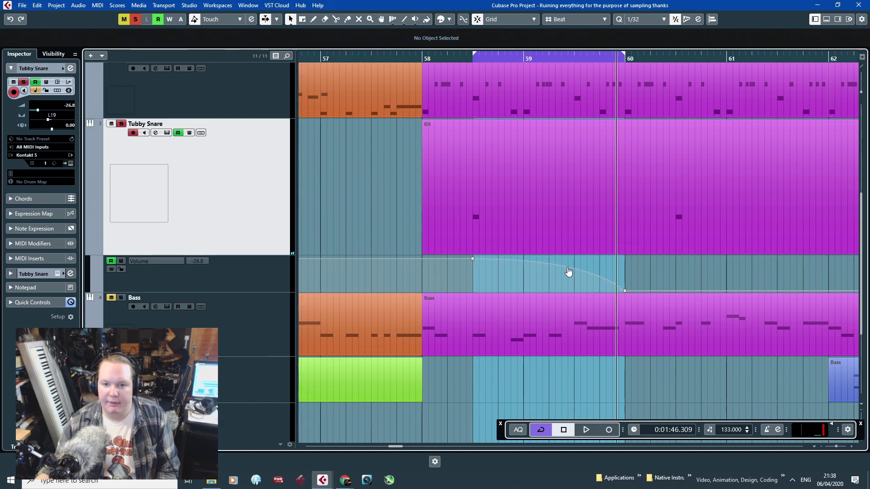
click(454, 62)
key(space)
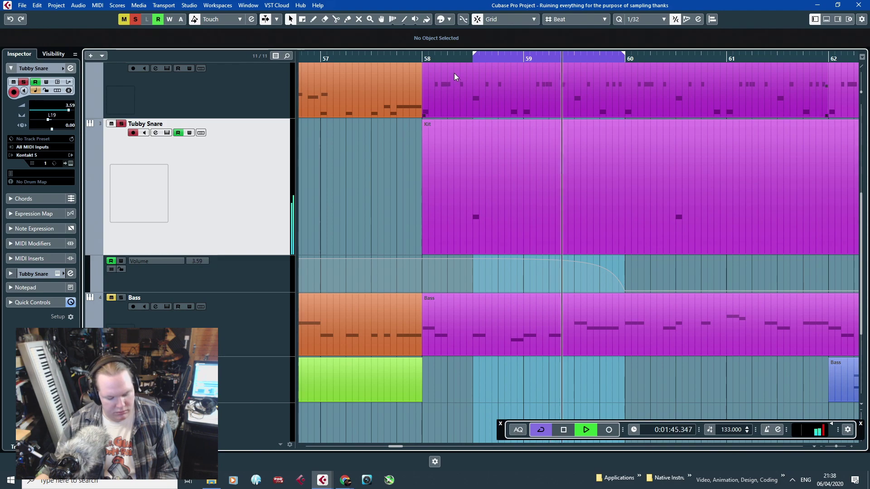
Export the faded Tubby Snare hit between the locators as a wave file named BS Sn on the Desktop.
key(space)
click(22, 5)
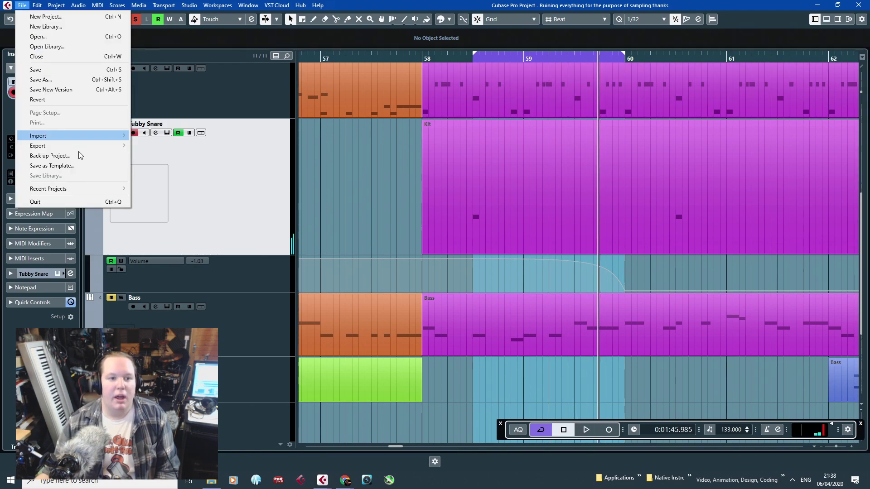
mouse_move(72, 145)
click(161, 146)
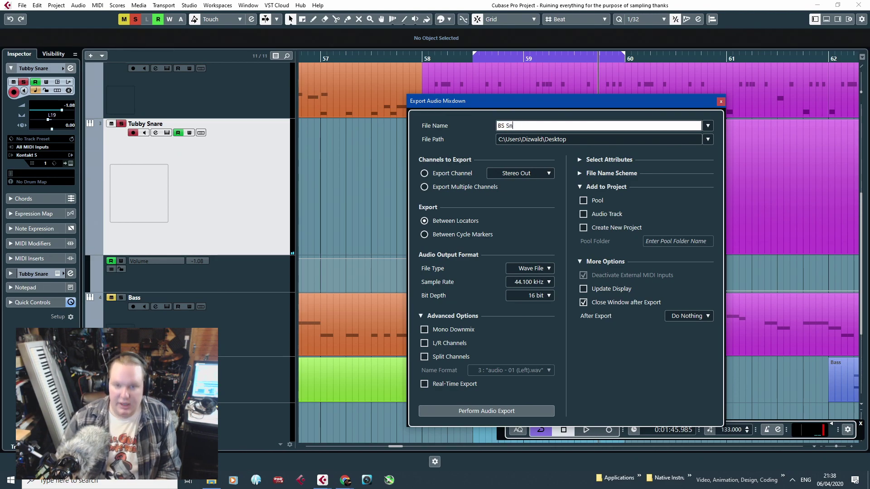
click(513, 409)
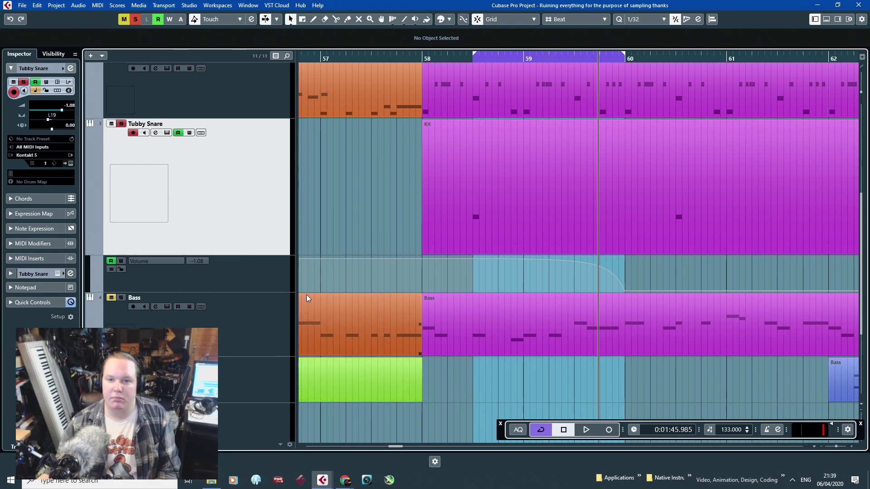
Play the Tubby Snare part from around 74.2 to check the snare hit at 74.3.
scroll(389, 271, down, 5)
scroll(630, 280, up, 6)
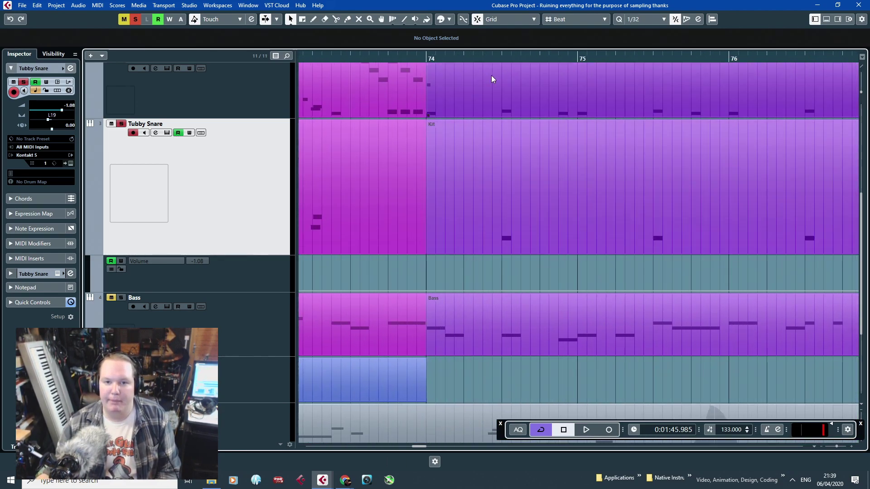
click(477, 62)
key(space)
scroll(424, 73, down, 2)
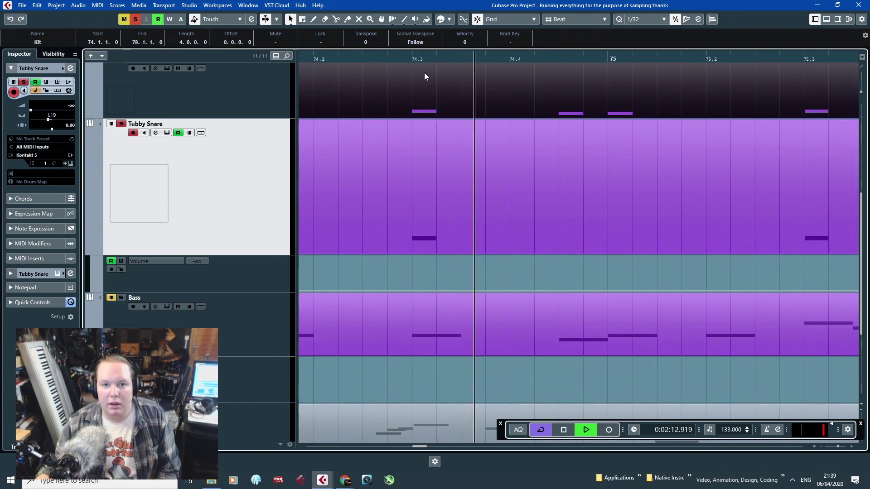
key(space)
scroll(475, 288, down, 2)
scroll(460, 286, up, 2)
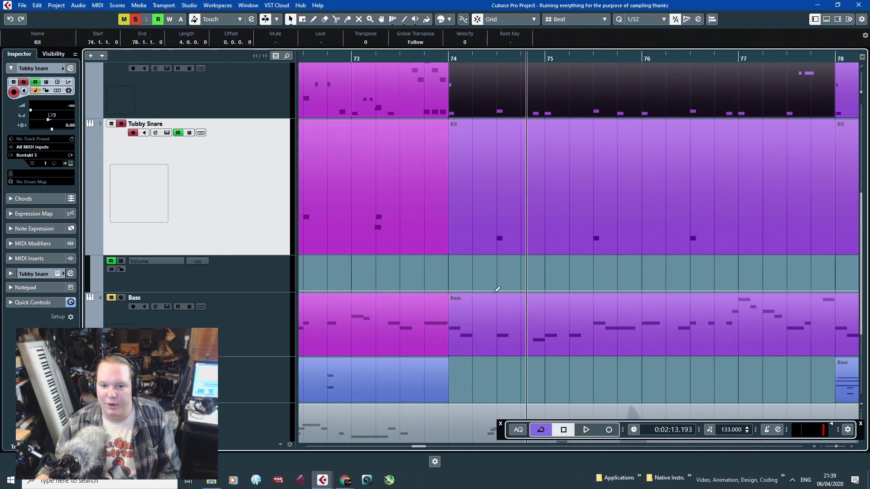
Draw Tubby Snare volume automation rising from 74.2 to about 3.49 at 74.3, then curving down to silence at bar 75.
click(494, 290)
scroll(494, 292, up, 2)
drag(501, 291, 502, 262)
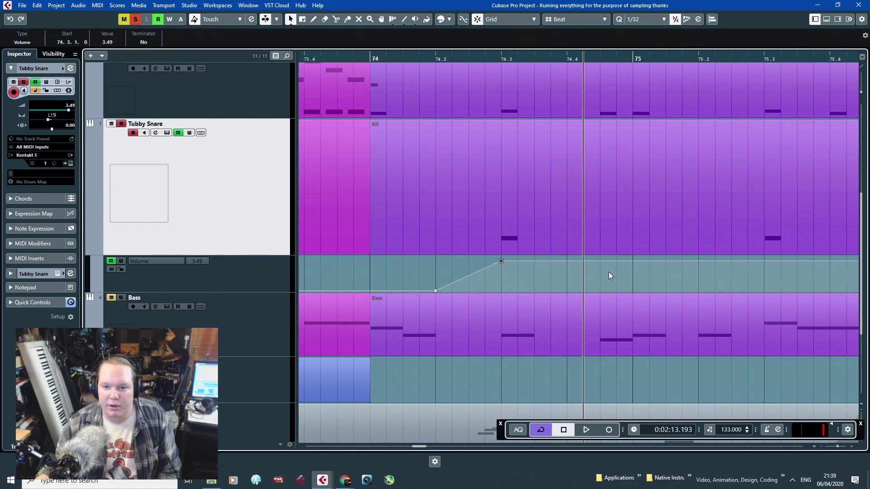
drag(632, 274, 630, 319)
drag(575, 280, 595, 271)
Set the cycle range from 74.3 to bar 75 and play the faded snare hit.
drag(502, 54, 631, 54)
click(494, 59)
key(space)
scroll(513, 270, down, 3)
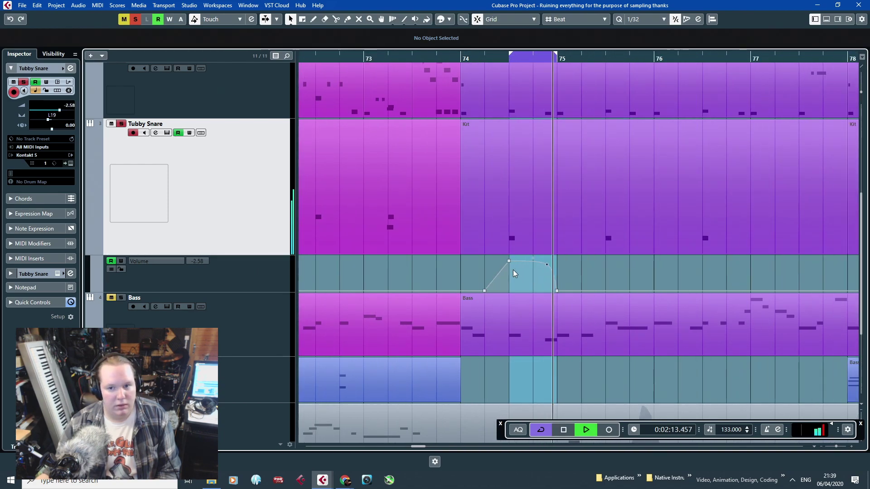
scroll(572, 159, up, 2)
key(space)
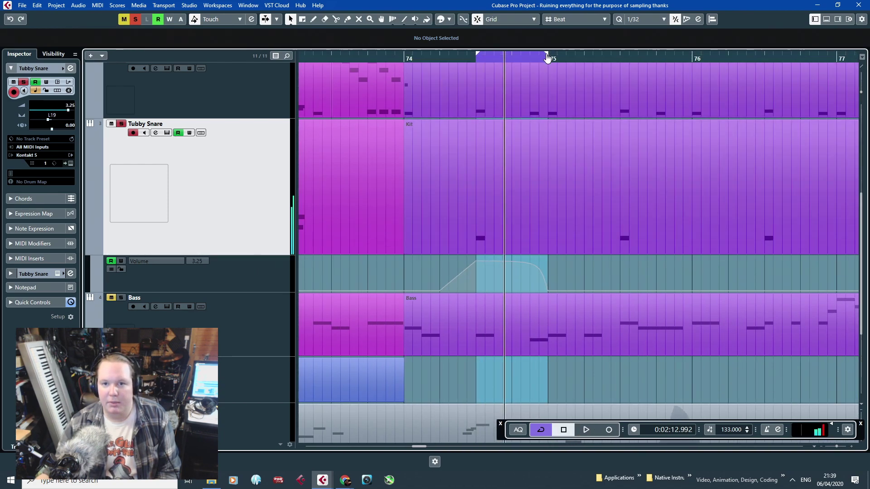
Extend the cycle range and the Tubby Snare volume fade to 75.3, soften the fade curve, and play the result.
drag(548, 54, 618, 79)
drag(549, 292, 624, 317)
drag(590, 266, 577, 272)
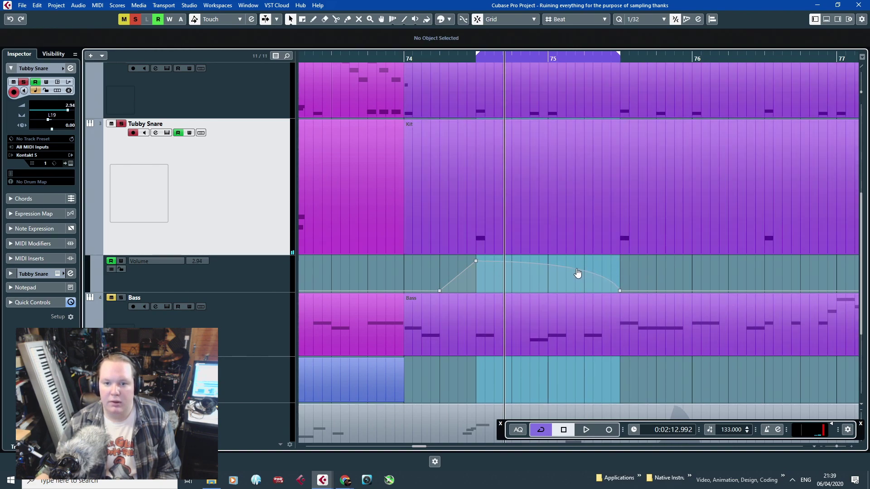
click(472, 60)
key(space)
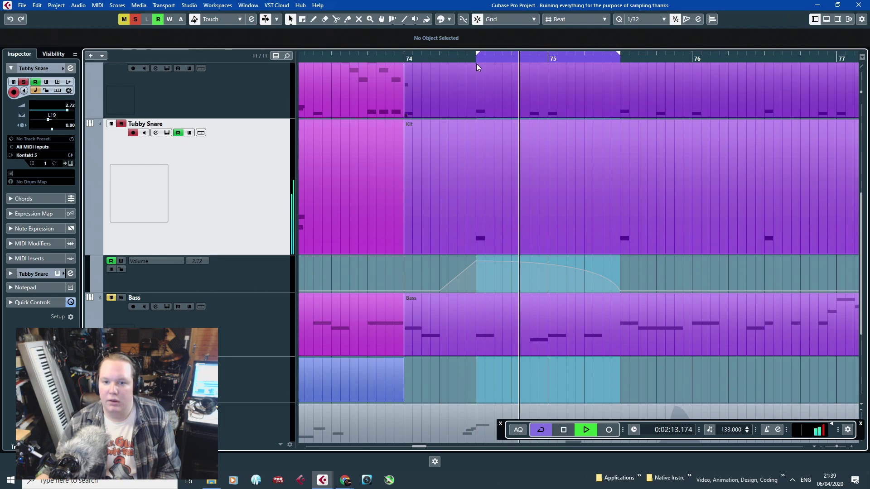
scroll(510, 235, down, 2)
key(space)
Export the snare hit between the locators as a 44.1 kHz, 16-bit wave file named BS Snr2 on the Desktop.
click(22, 5)
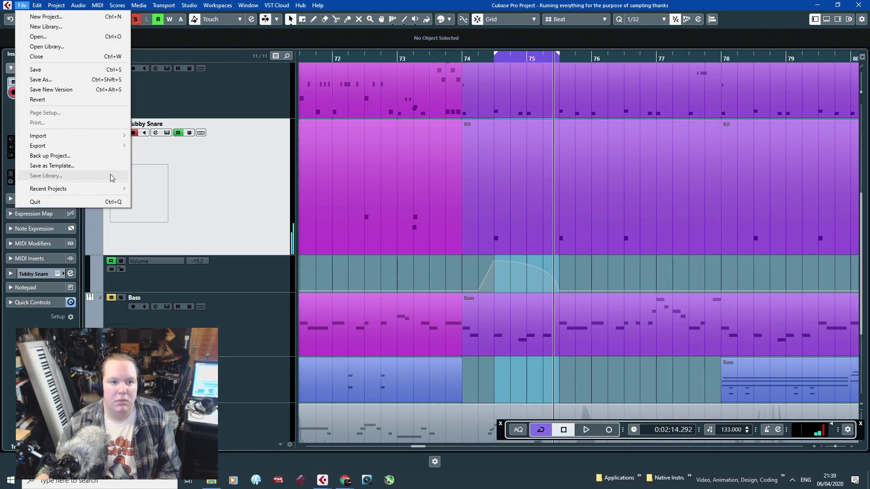
mouse_move(98, 145)
click(155, 146)
click(517, 126)
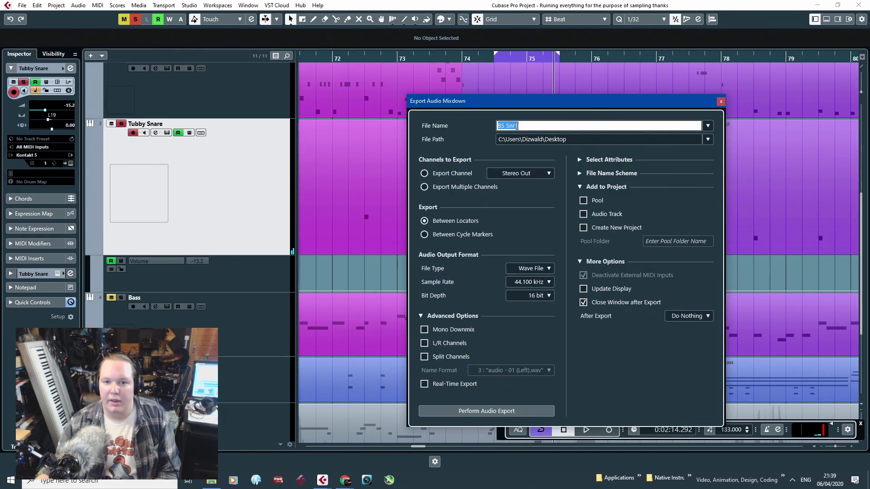
click(521, 127)
key(BackSpace)
text(2)
click(521, 411)
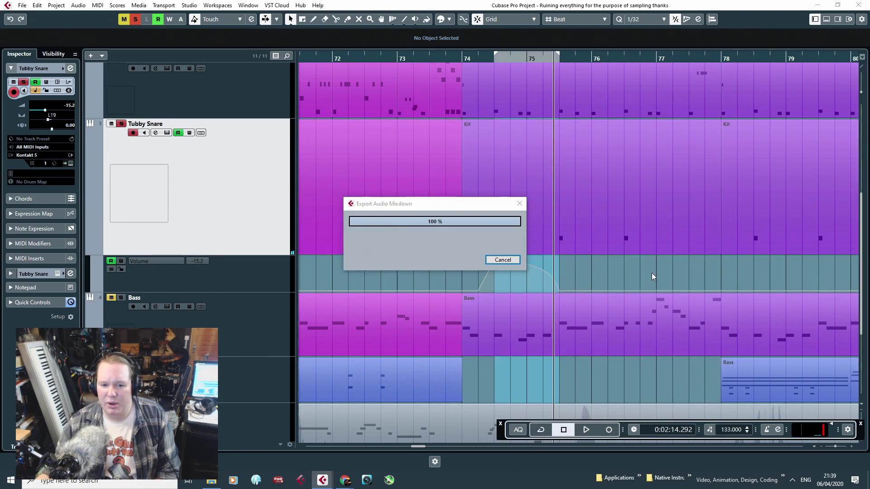
Zoom out to the whole arrangement and close the project window.
scroll(634, 292, down, 8)
scroll(491, 309, up, 6)
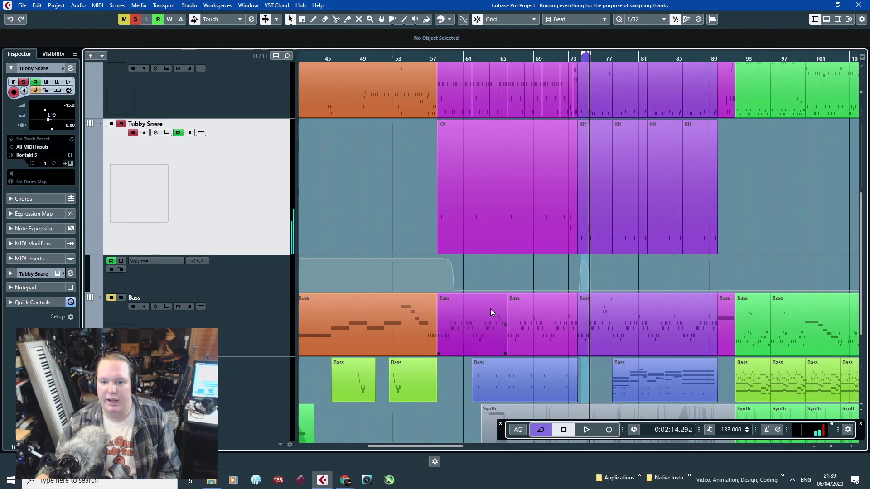
scroll(483, 308, down, 3)
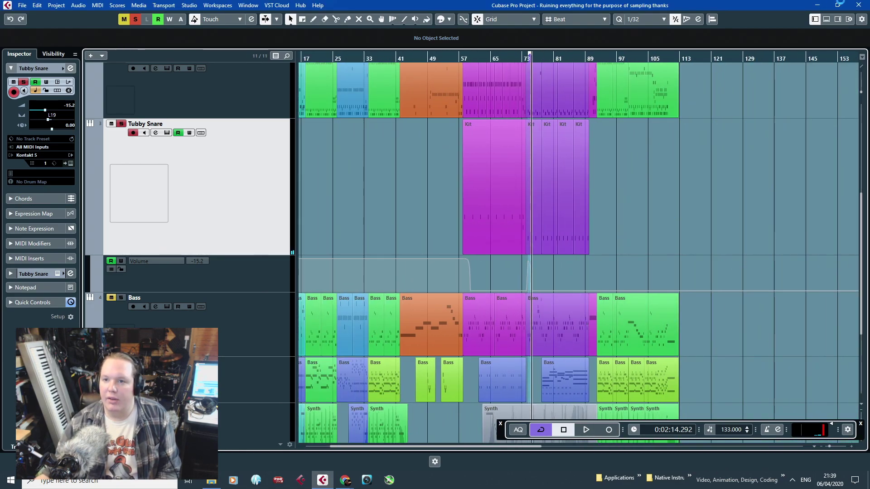
click(857, 6)
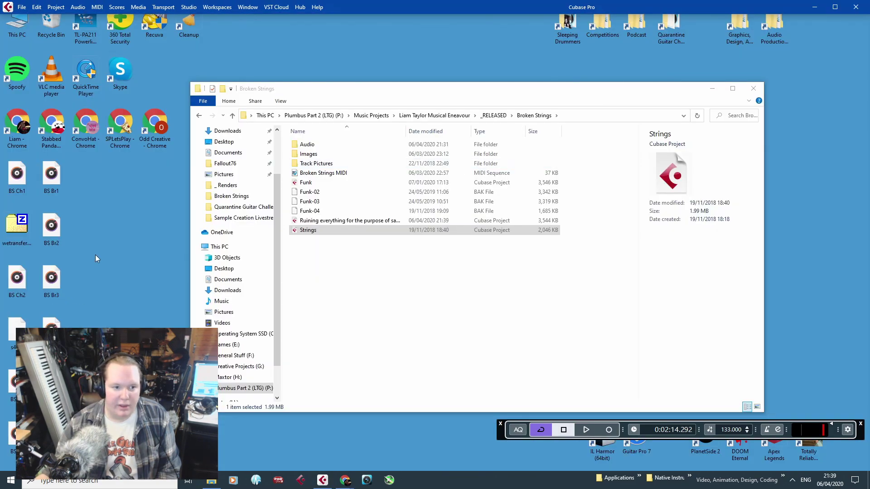
In File Explorer, open the RENDERED SAMPLES folder under Music Projects, SPD-S, Sample Creation Livestream on drive P.
click(286, 201)
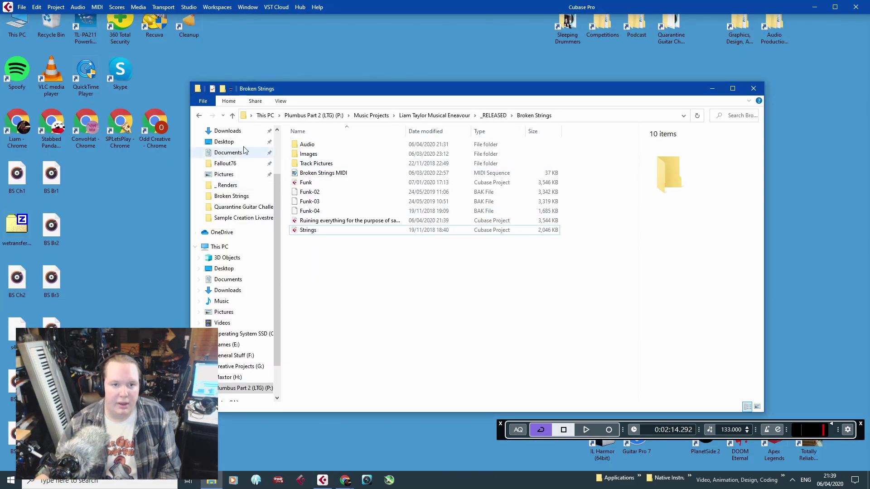
click(303, 116)
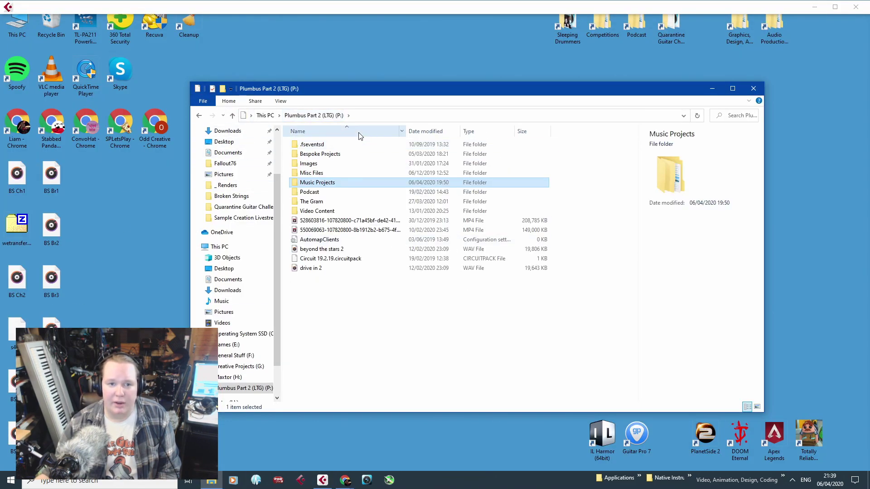
double_click(339, 187)
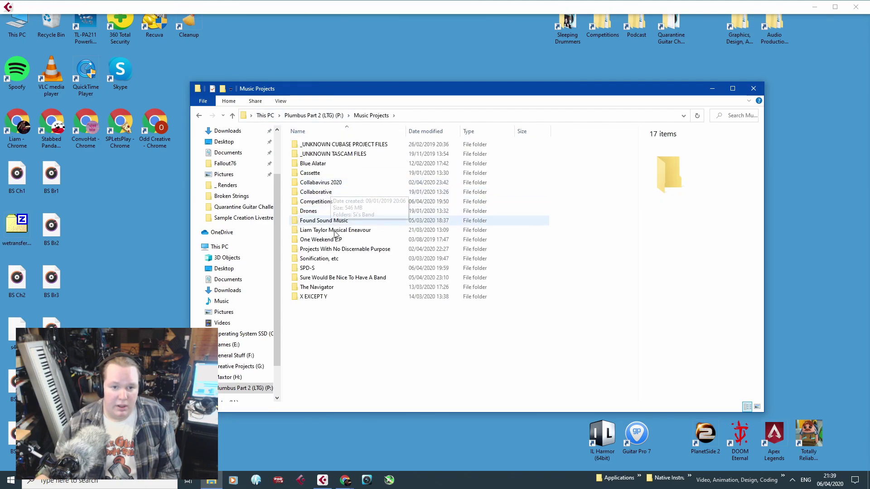
double_click(300, 268)
double_click(325, 156)
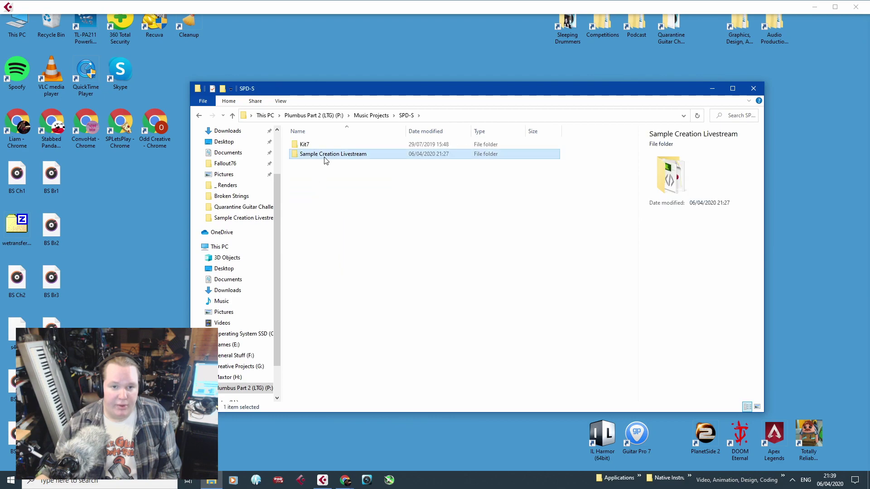
double_click(325, 163)
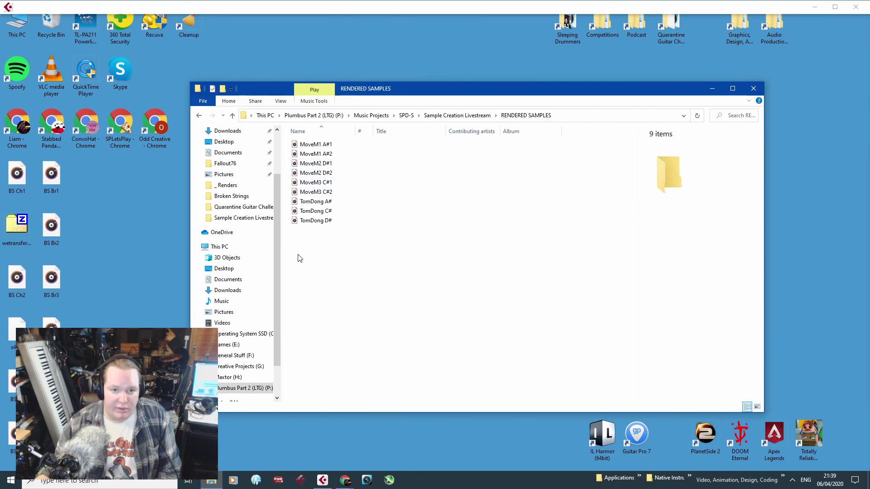
Gather the exported BS sample files together on the desktop, away from the other icons.
drag(100, 263, 103, 186)
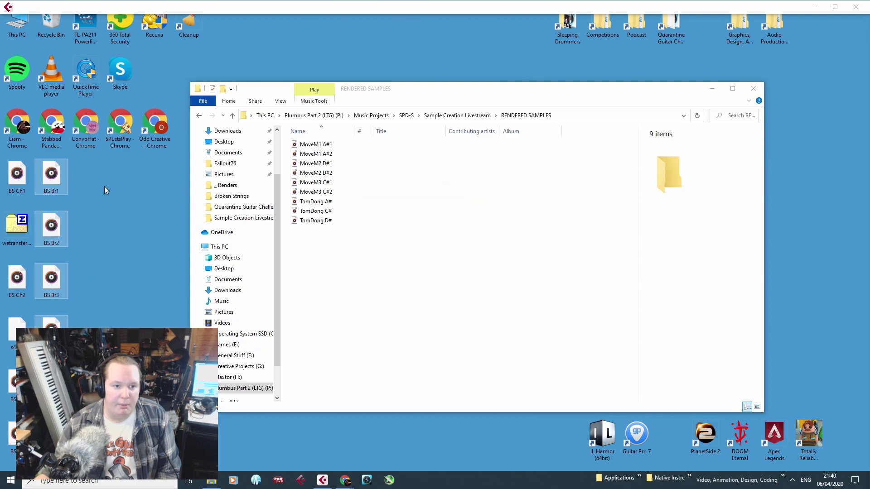
mouse_move(86, 362)
mouse_down()
mouse_move(23, 431)
mouse_move(74, 362)
mouse_up()
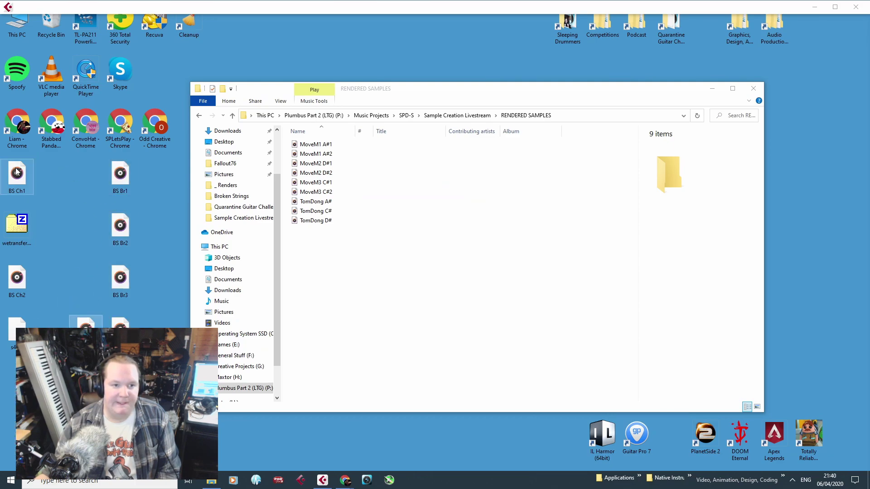
drag(15, 168, 81, 177)
drag(20, 289, 80, 289)
Move all the BS samples from the desktop into the RENDERED SAMPLES folder.
right_click(427, 258)
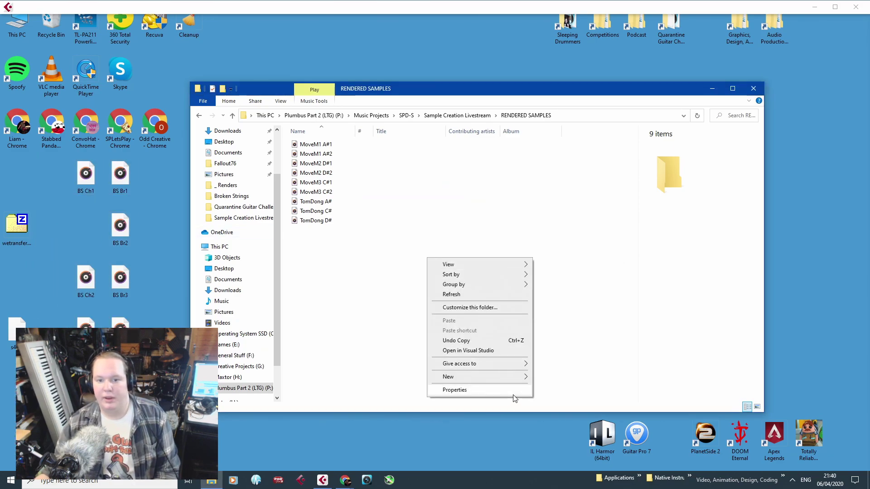
mouse_move(503, 378)
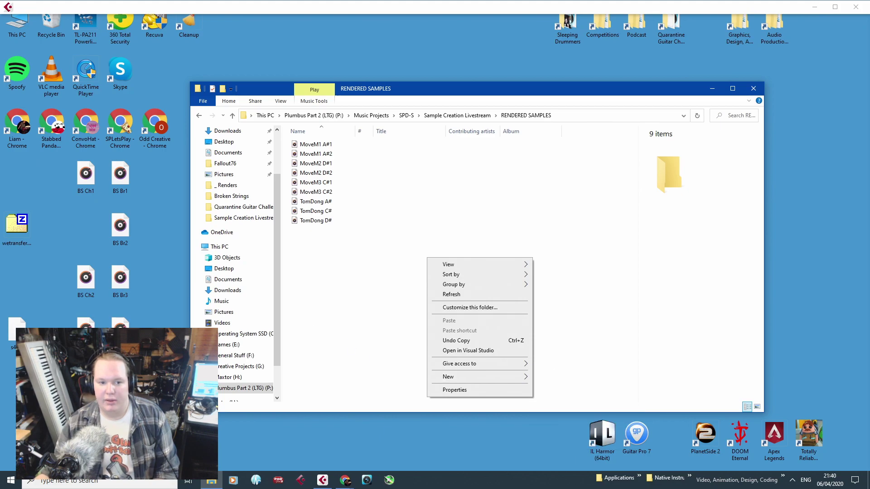
drag(156, 399, 78, 176)
key(ctrl+x)
click(437, 294)
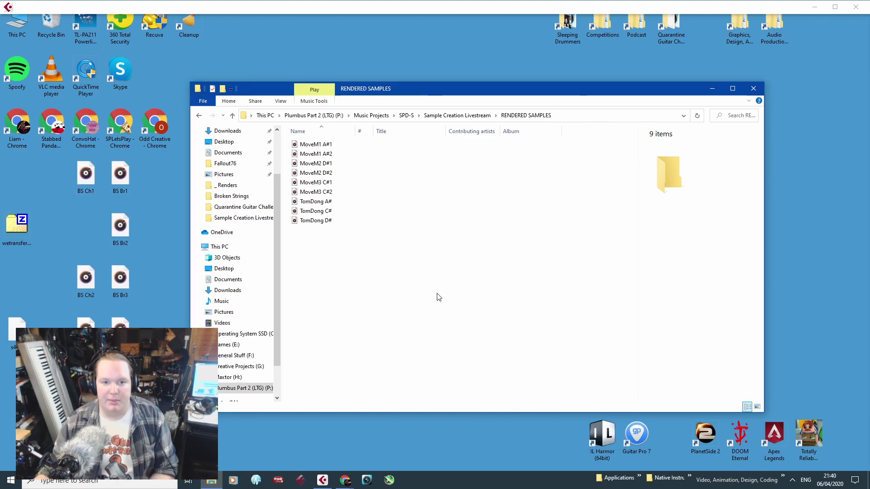
key(ctrl+v)
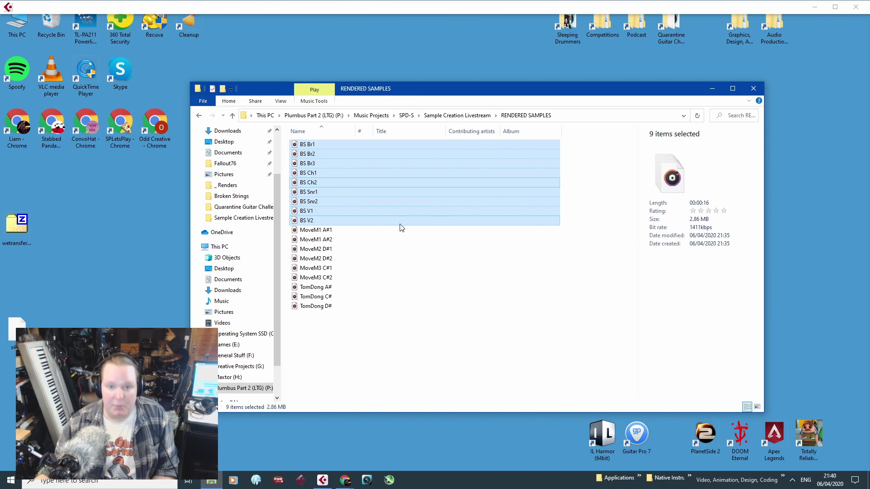
Return to the Broken Strings folder and create a new folder in it named SAMPLES FOR LIVE SAMPLER.
click(199, 116)
click(200, 115)
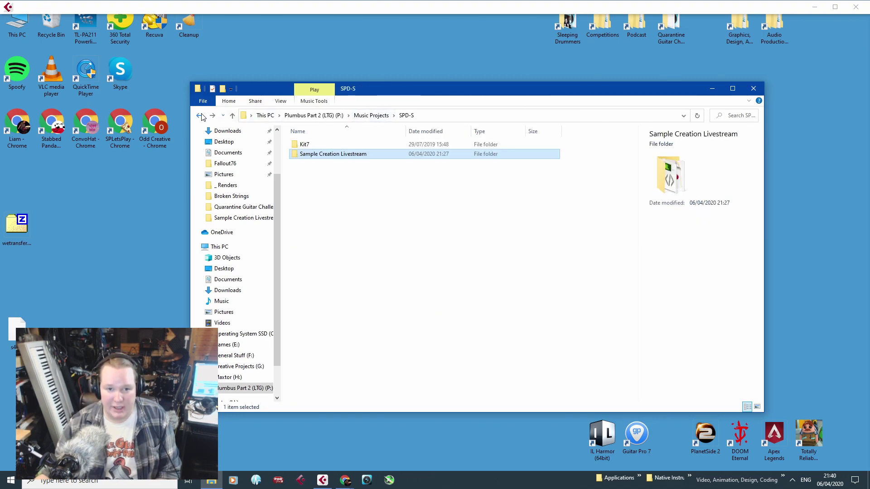
click(199, 116)
click(200, 116)
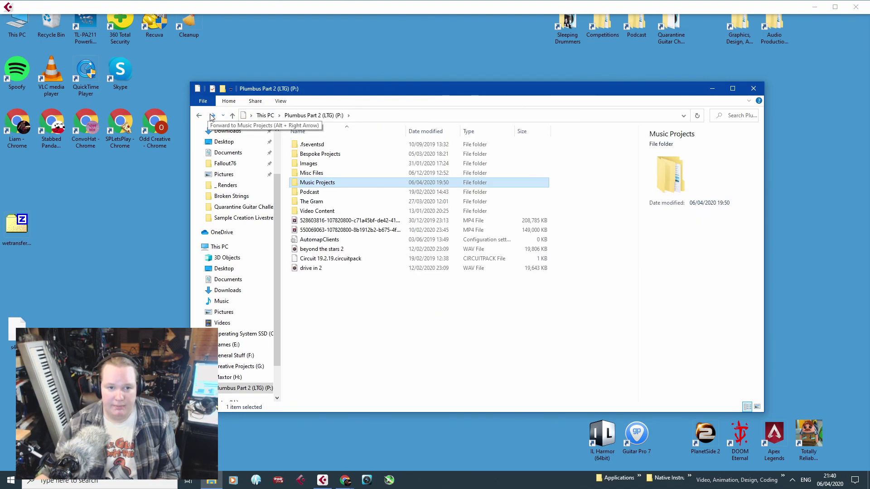
click(202, 116)
right_click(357, 288)
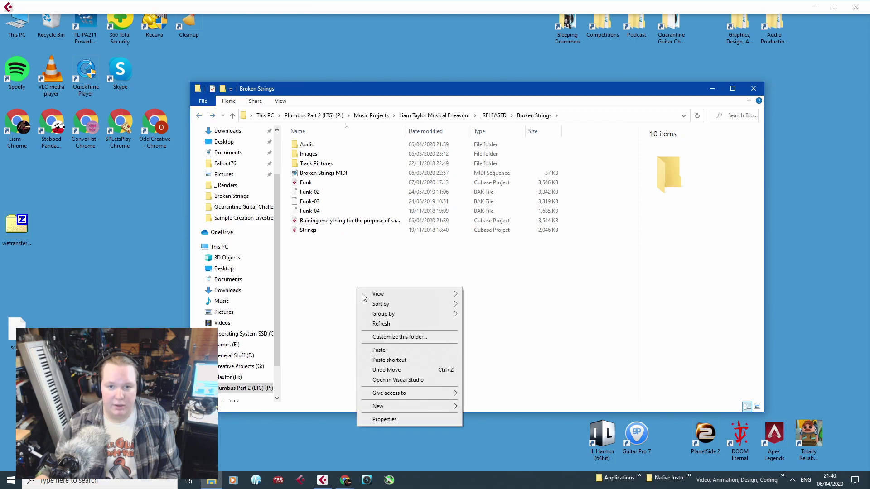
mouse_move(377, 405)
click(468, 407)
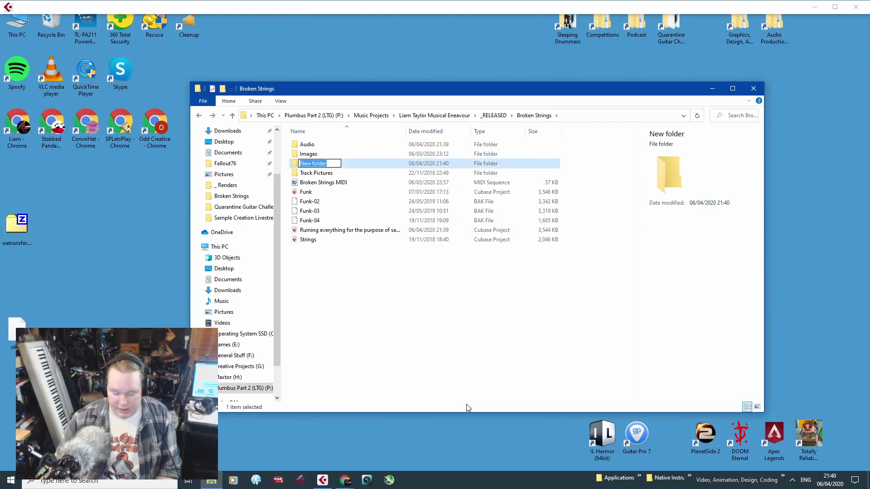
text(SAMPLES F)
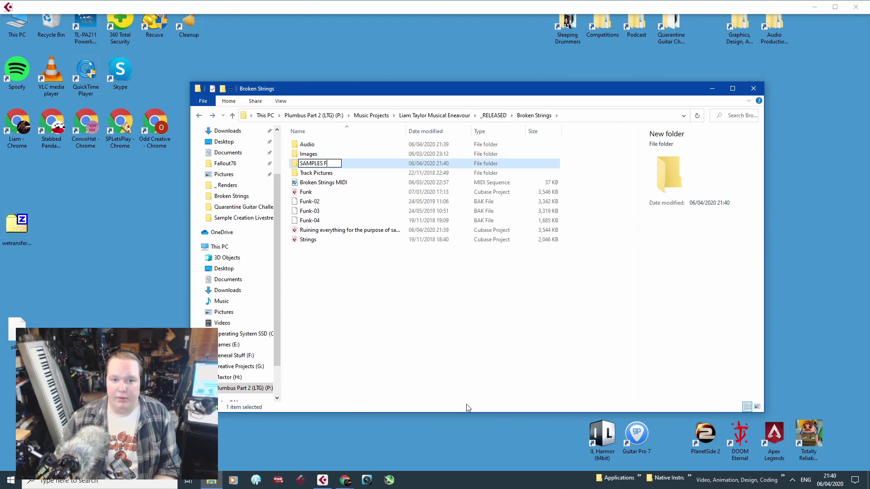
text(OR LIVE SAMPLER)
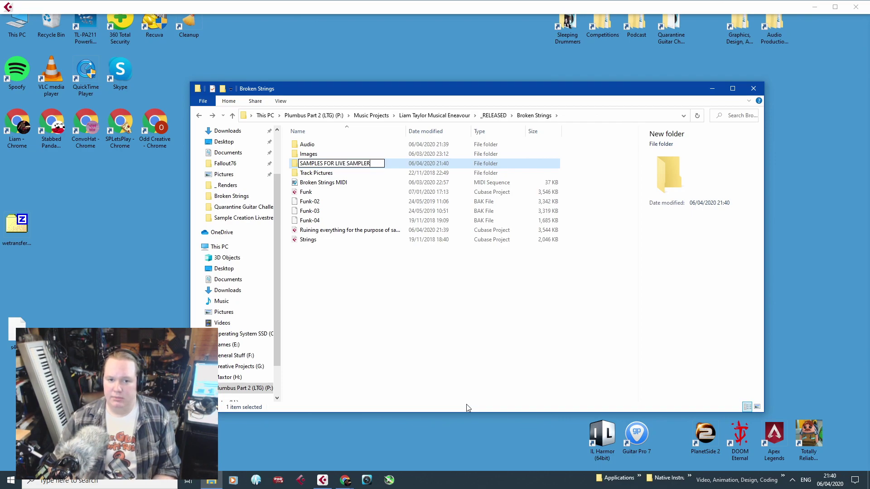
key(Return)
Open the SAMPLES FOR LIVE SAMPLER folder and paste the BS samples into it.
key(Return)
key(ctrl+v)
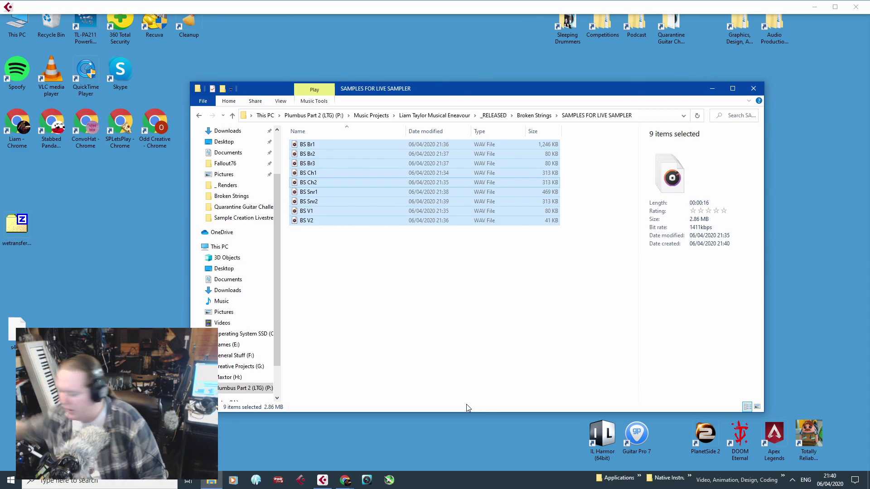
scroll(245, 390, down, 1)
Select all the BS samples in the SAMPLES FOR LIVE SAMPLER folder.
key(alt+Tab)
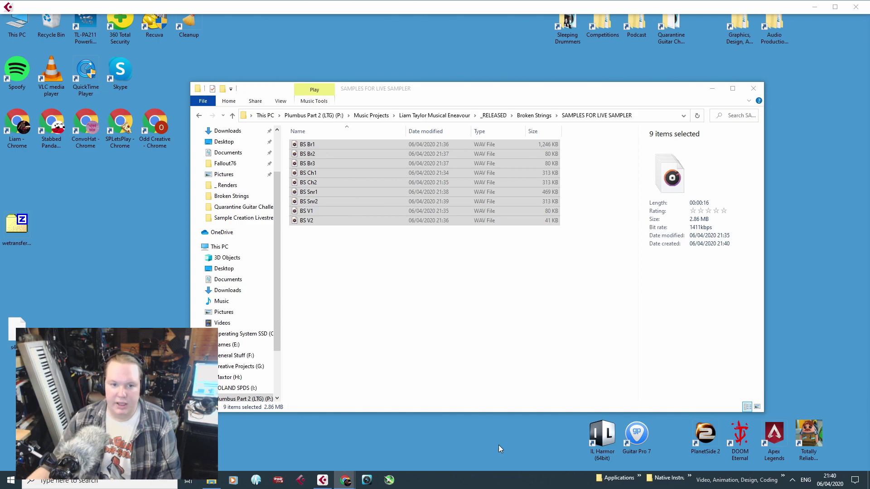
click(450, 321)
drag(450, 320, 267, 73)
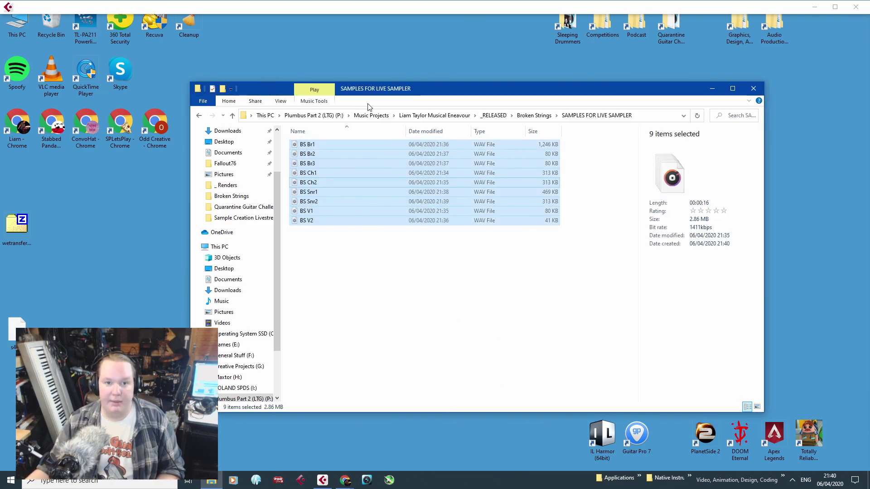
drag(407, 299, 379, 119)
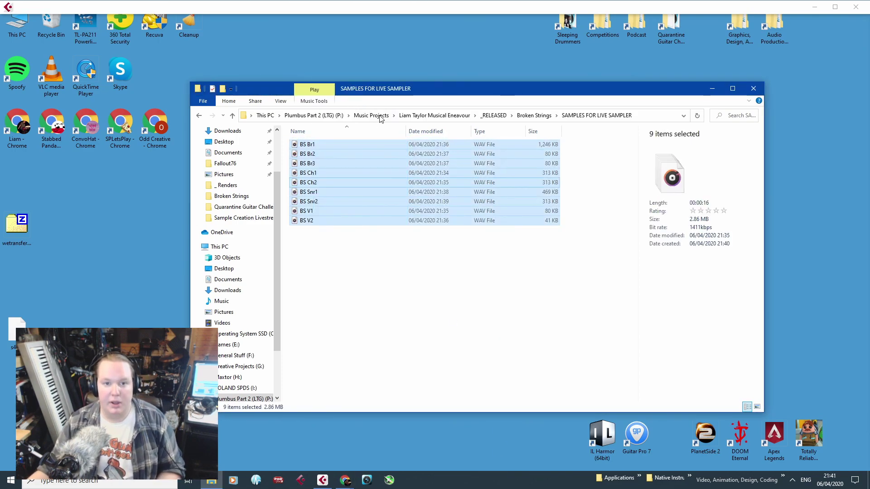
Paste the copied BS samples onto the ROLAND SPDS (I:) drive, check them in the file list and close the window.
click(313, 115)
click(263, 116)
click(327, 290)
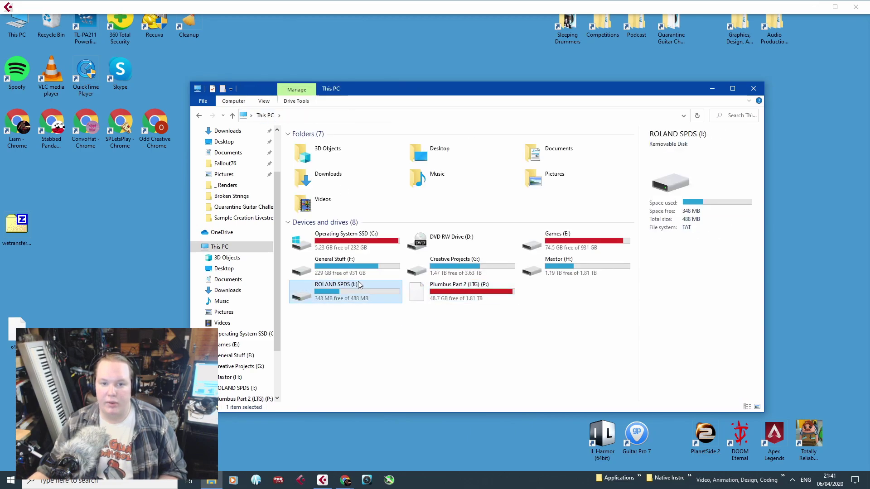
double_click(326, 290)
key(ctrl+v)
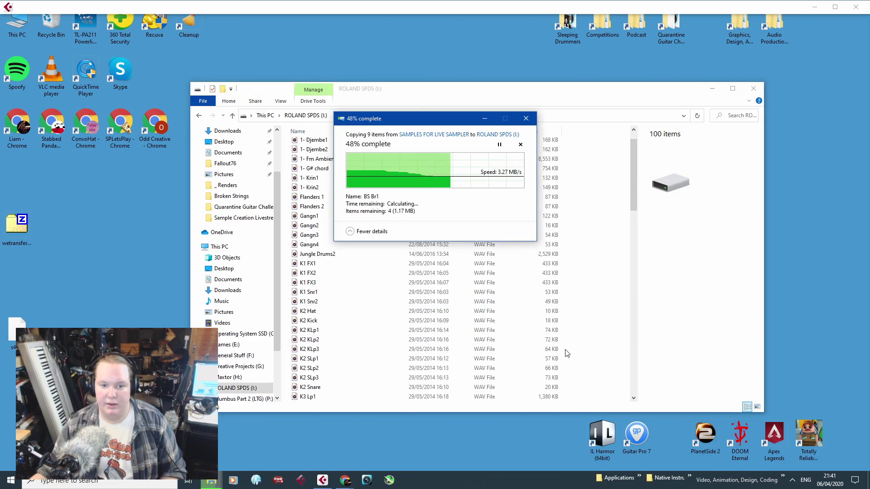
click(581, 358)
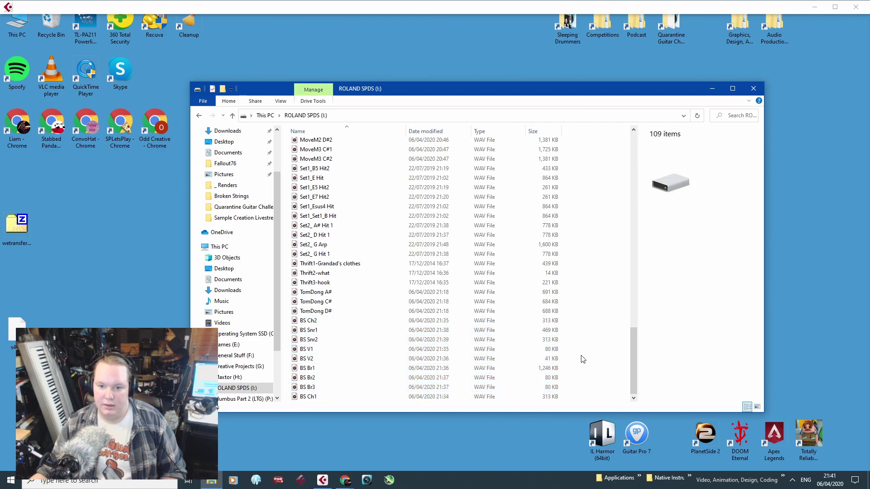
click(536, 371)
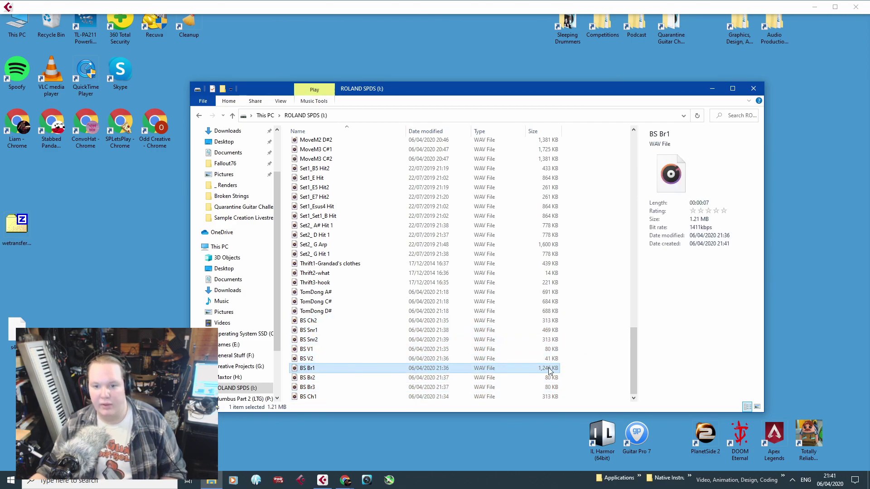
click(758, 92)
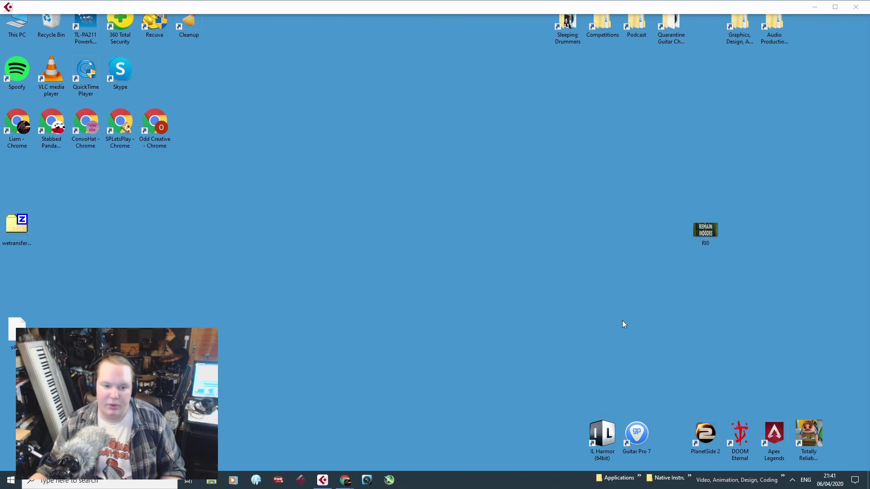
Switch to Cubase, open the recent project Yes.cpr and dismiss the missing-files dialog.
click(320, 481)
click(324, 485)
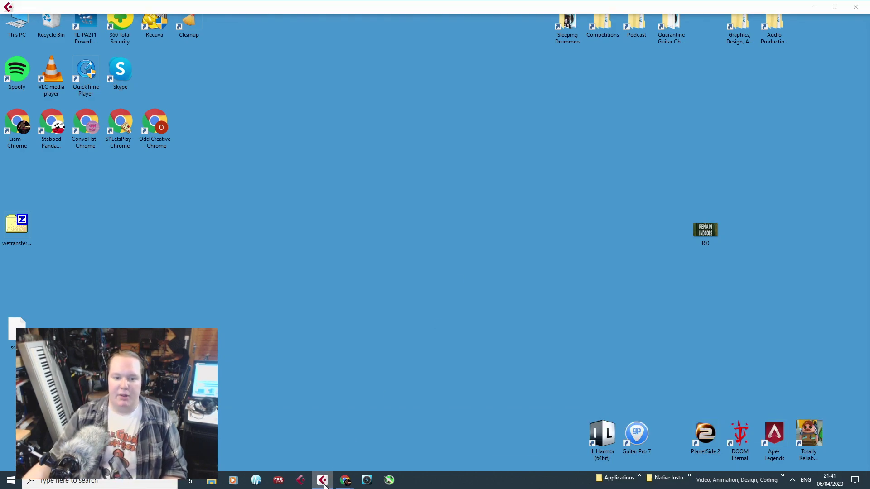
click(323, 481)
click(20, 7)
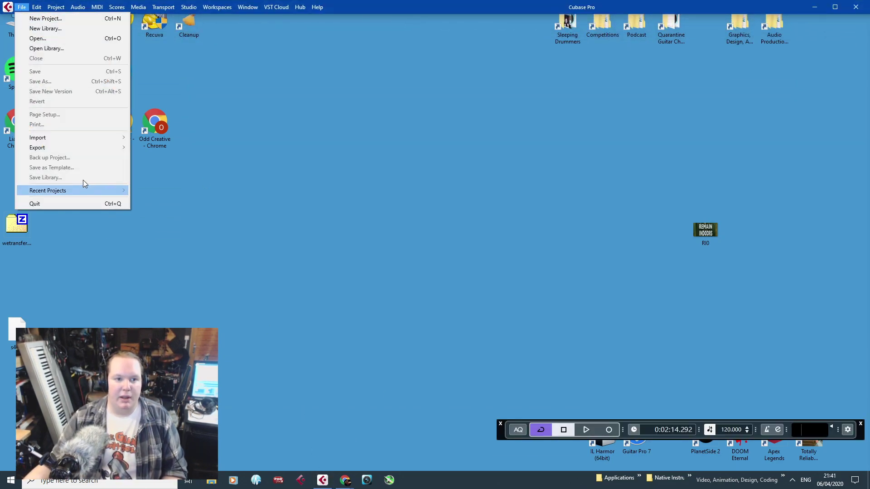
mouse_move(98, 191)
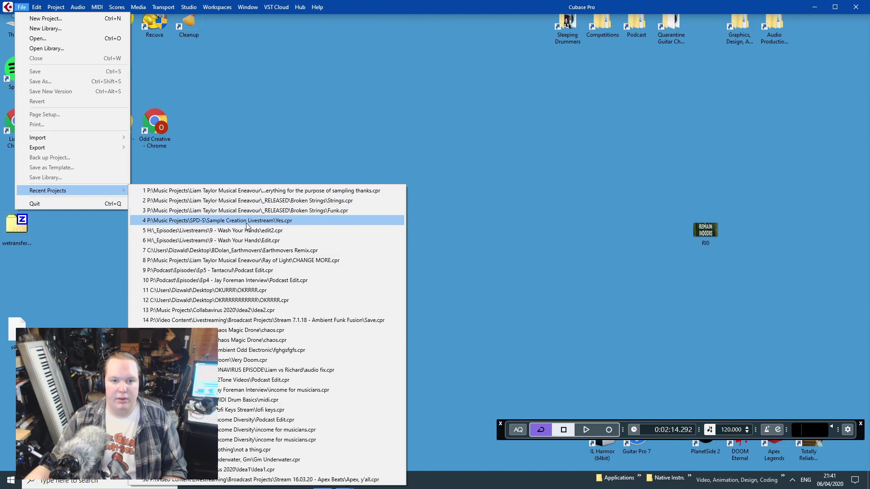
click(247, 220)
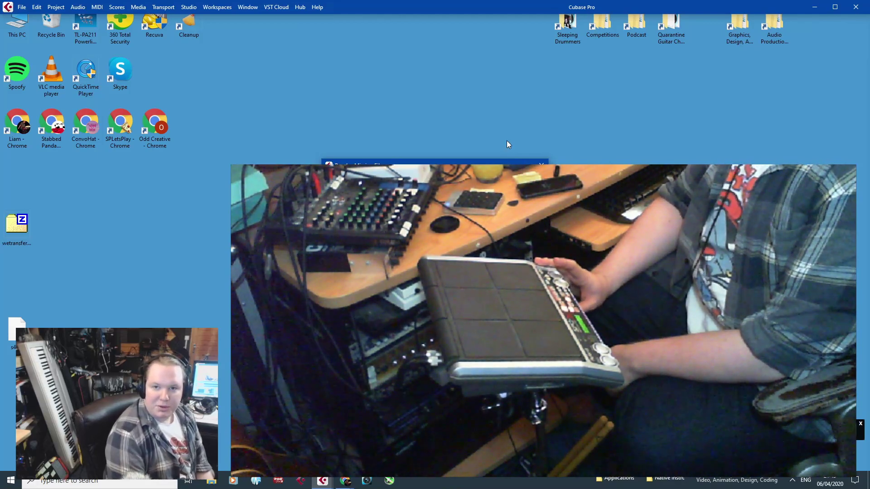
key(Escape)
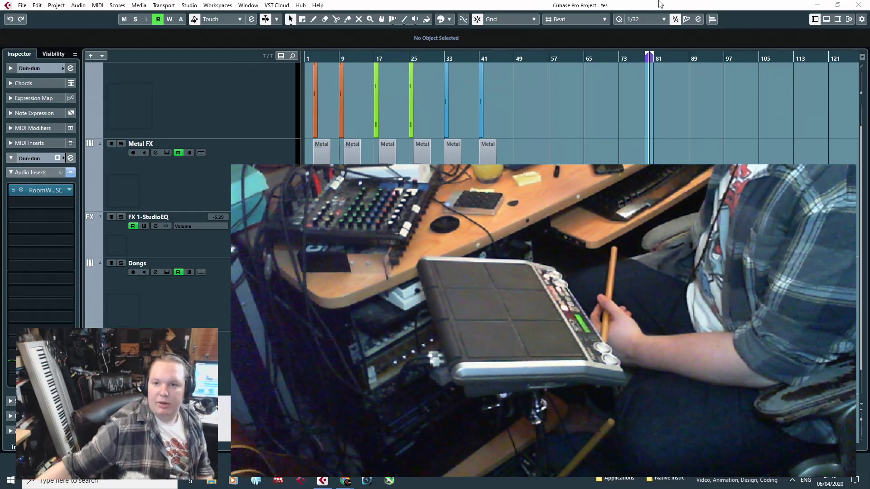
Close the Yes project and open the recent project "Ruining everything for the purpose of sampling thanks".
click(837, 5)
click(821, 28)
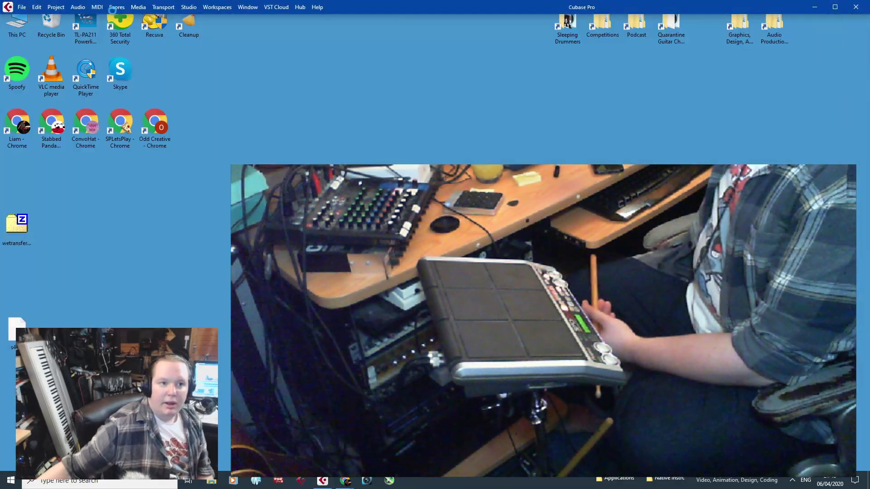
click(21, 7)
mouse_move(95, 189)
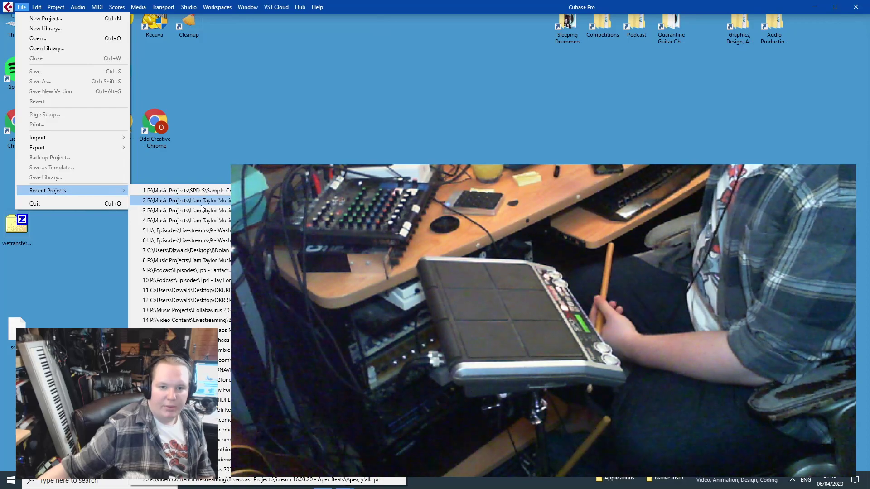
click(192, 167)
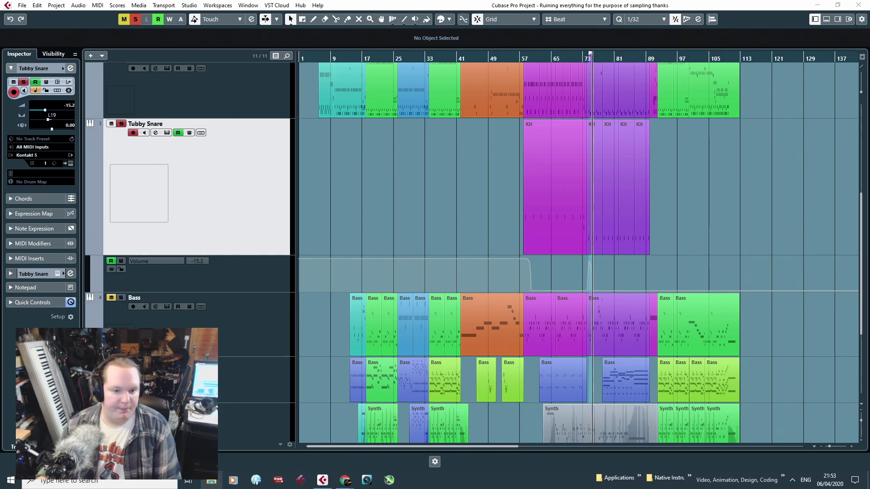
Open the ROLAND SPDS (I:) drive in File Explorer and check the BS Br3 and BS Ch1 samples.
click(209, 483)
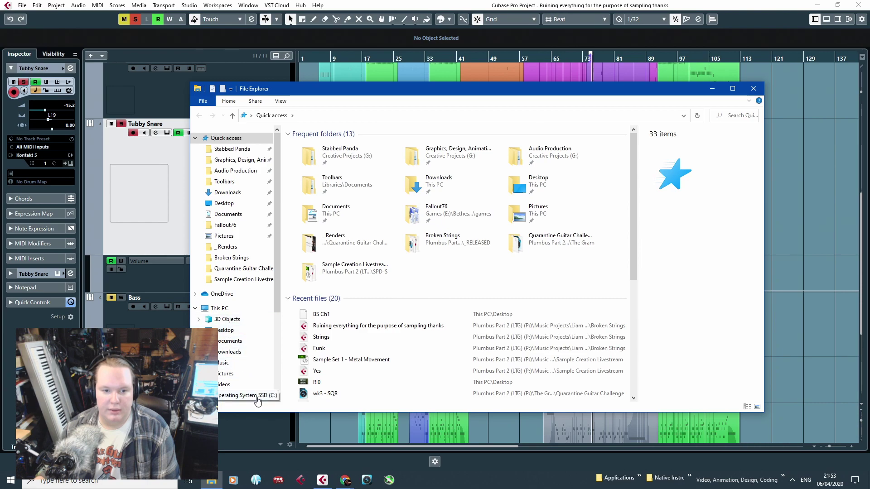
scroll(241, 363, down, 2)
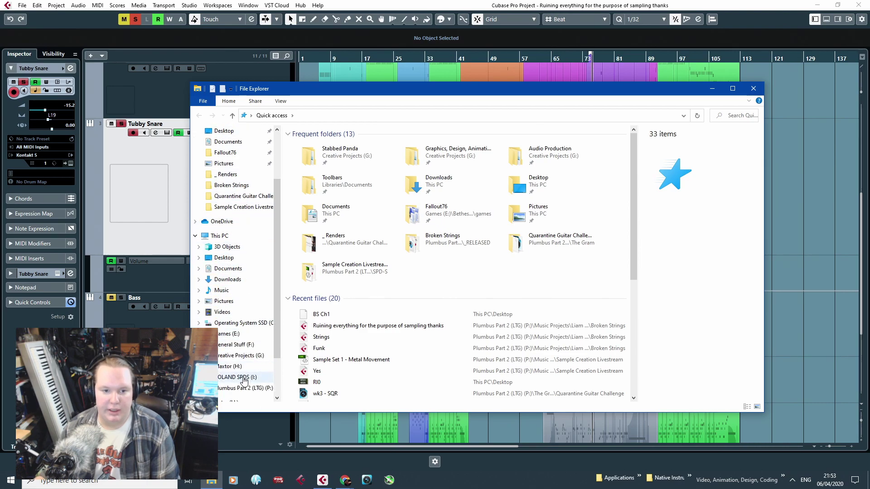
click(242, 378)
click(375, 239)
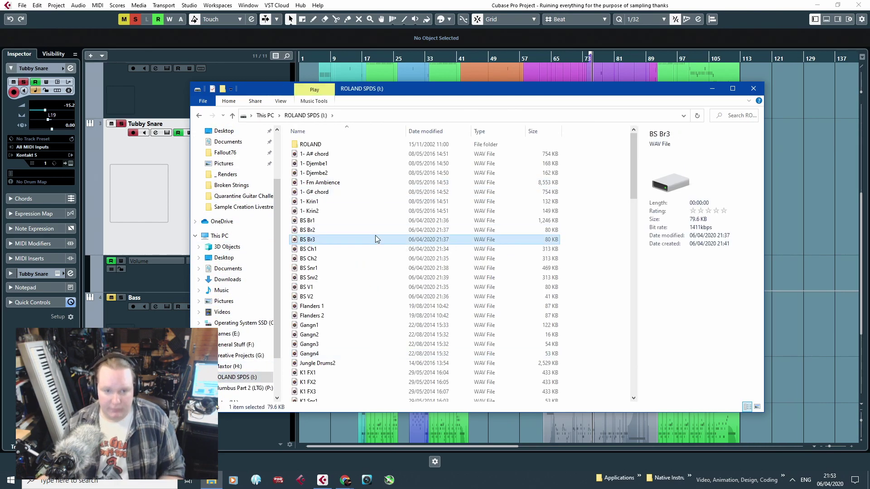
click(358, 248)
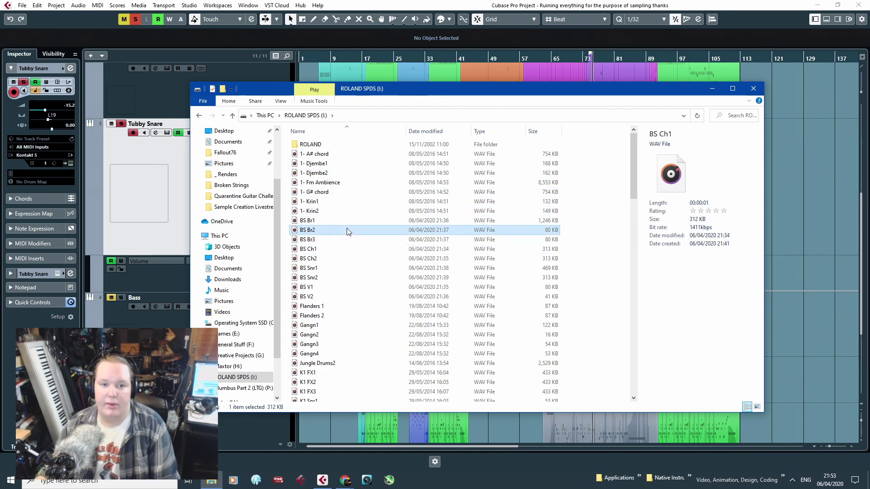
Go through the BS samples on the drive one by one starting from BS Br1, and close the window.
click(348, 220)
key(Down)
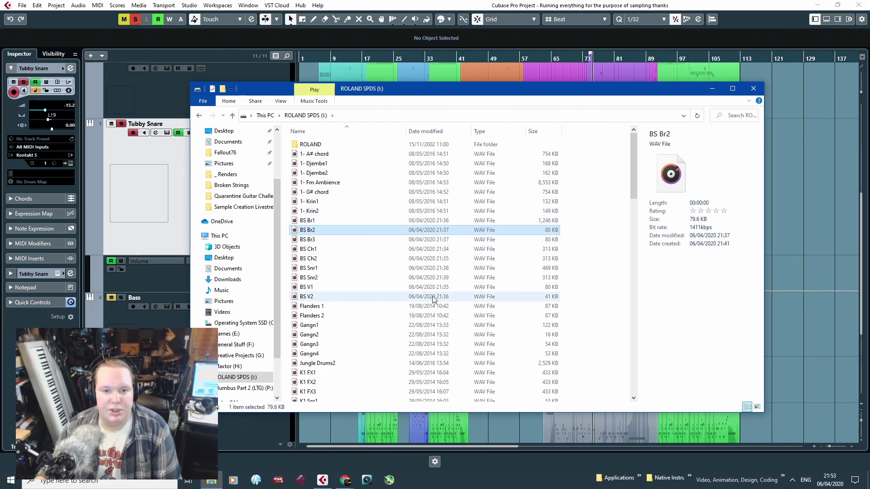
key(Down)
key(Down)
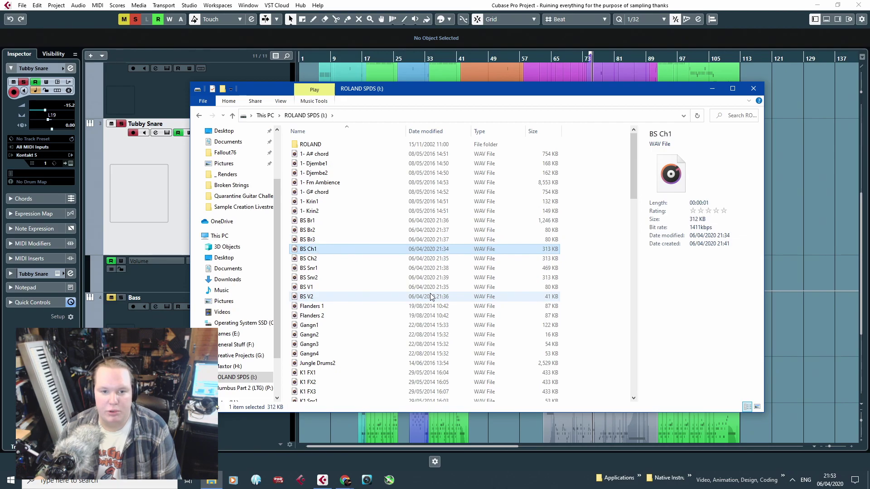
key(Down)
key(Down)
key(Down)
key(Down)
key(Down)
key(Down)
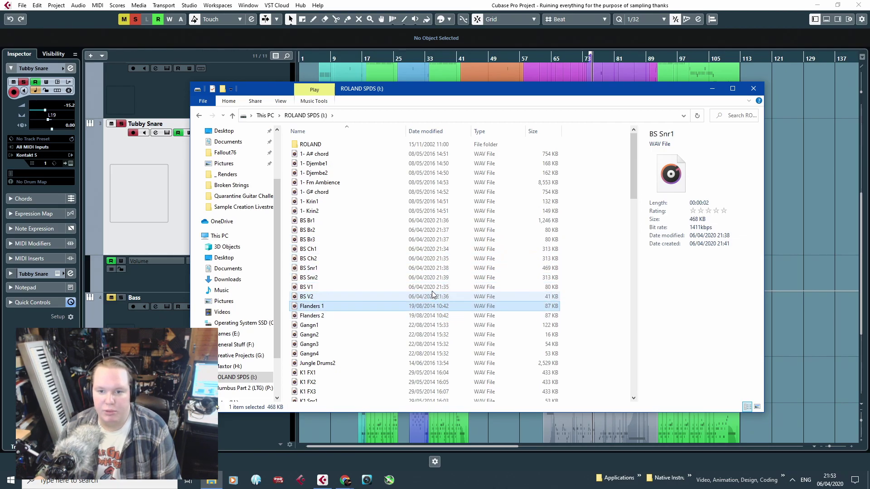
key(Up)
key(Up)
key(Up)
key(Up)
key(Up)
click(753, 88)
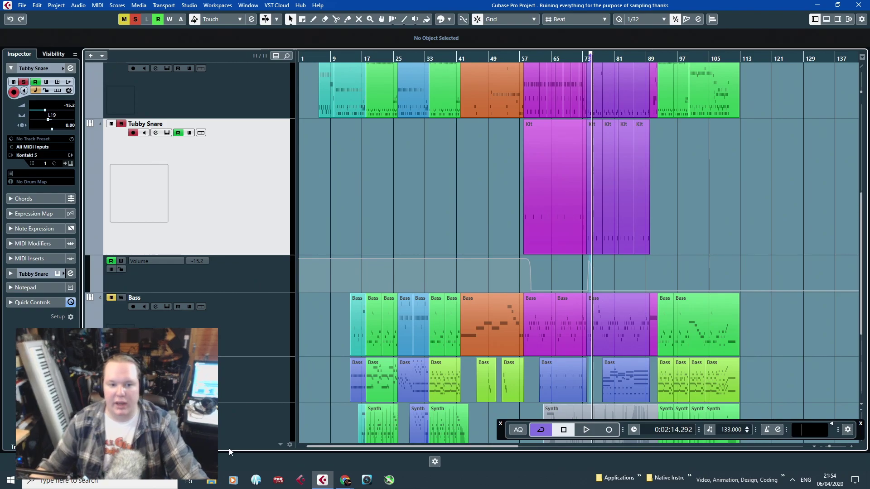
Reopen the ROLAND SPDS (I:) drive, try to play the Jungle Drums2 sample in Groove Music and dismiss the dialog.
key(super+e)
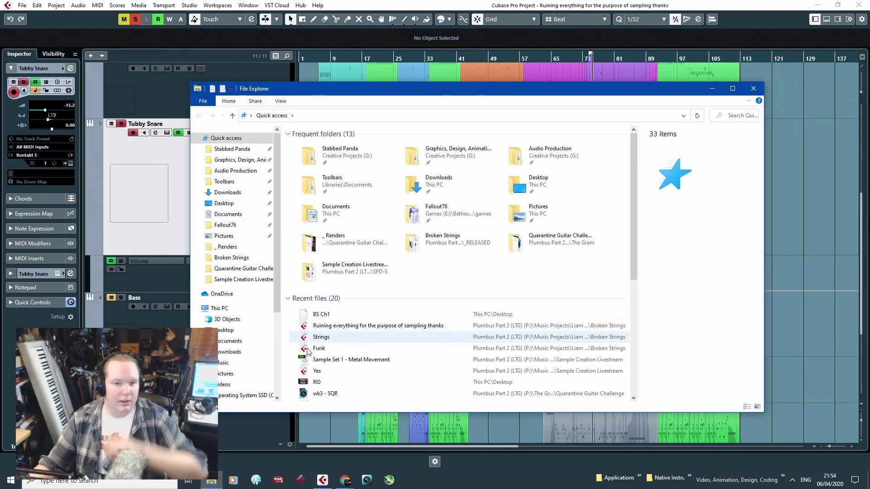
scroll(244, 362, down, 3)
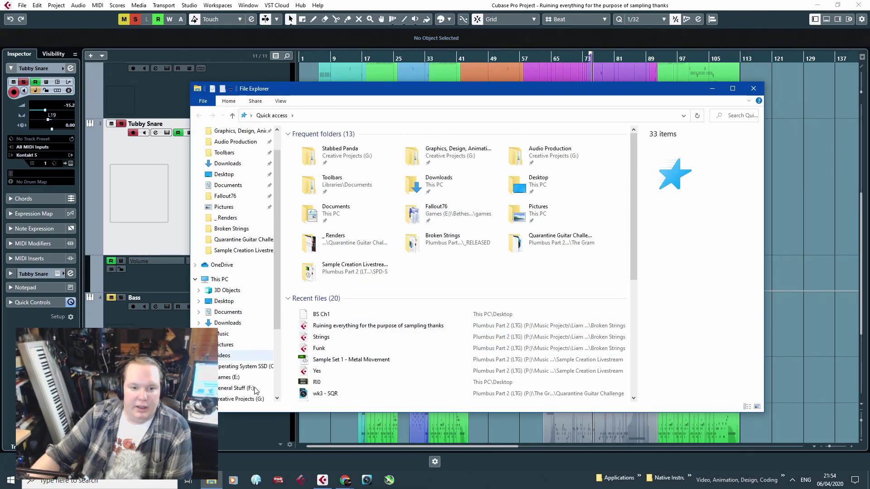
click(238, 377)
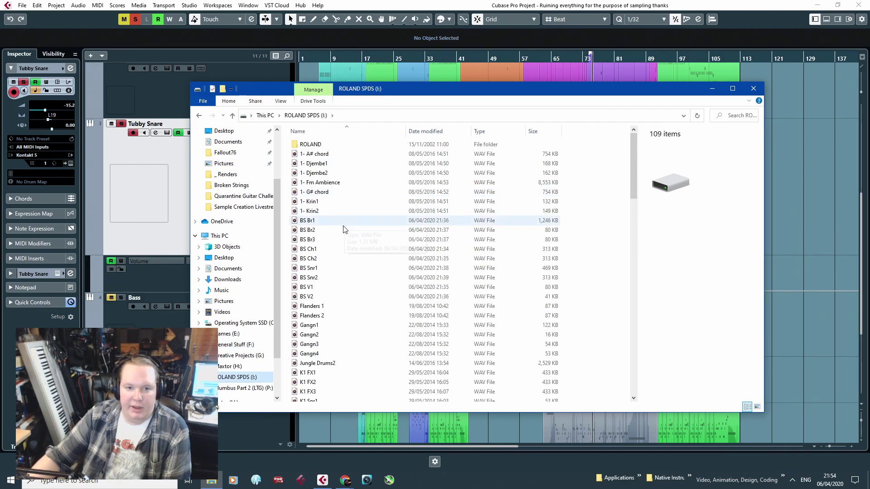
scroll(343, 224, down, 3)
double_click(337, 283)
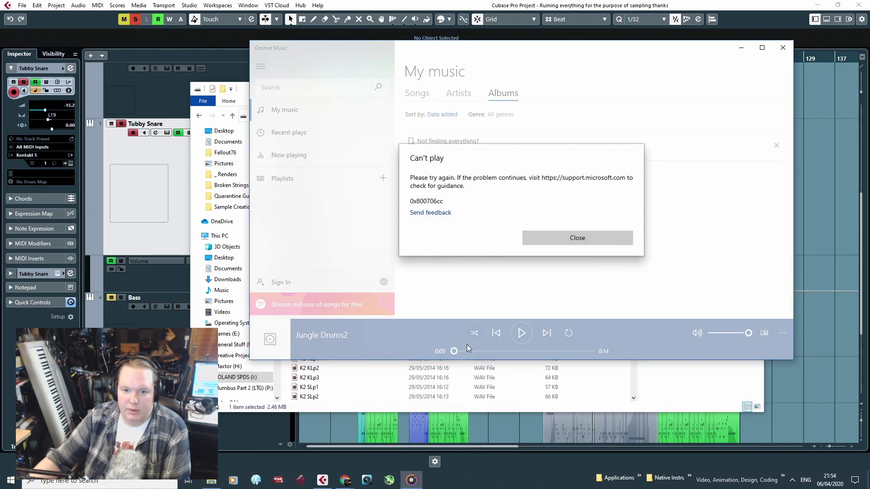
click(567, 238)
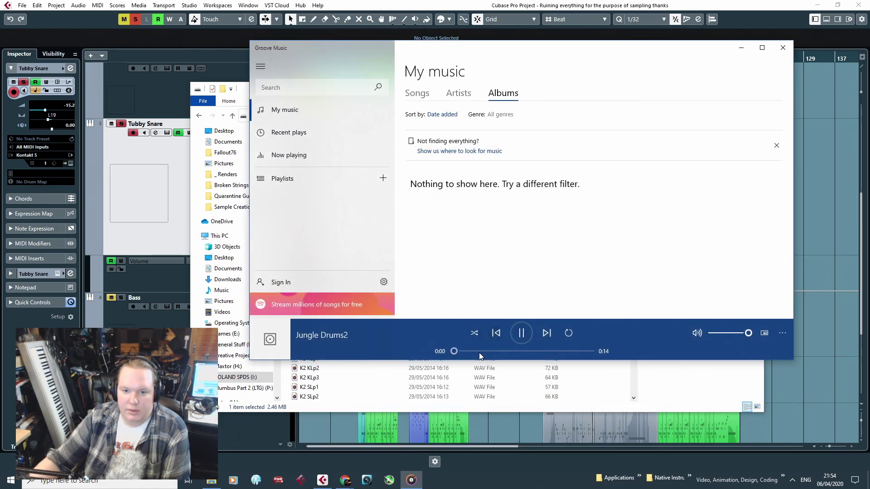
click(572, 238)
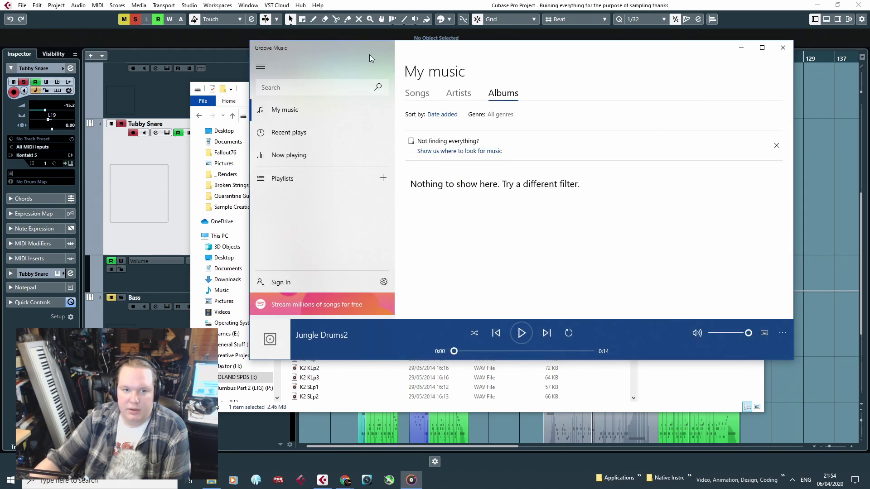
Look through the Groove Music settings and close the player.
click(261, 68)
click(261, 69)
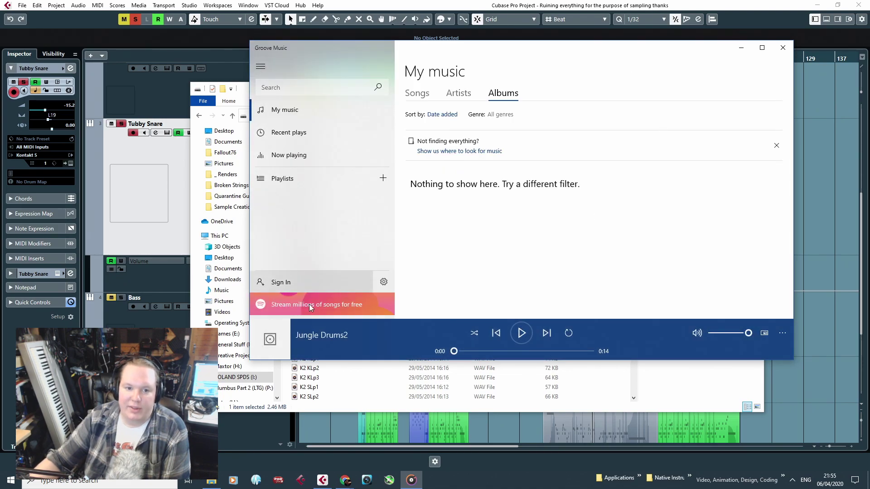
click(384, 282)
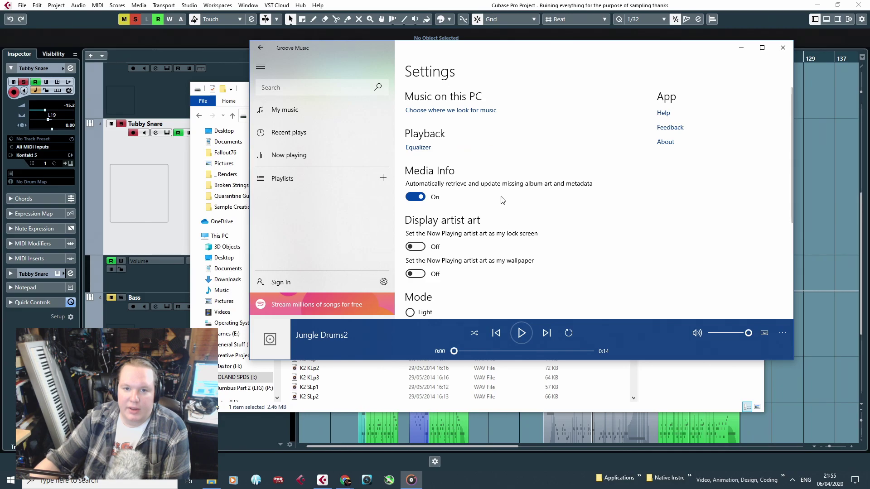
scroll(481, 209, down, 2)
scroll(479, 215, up, 2)
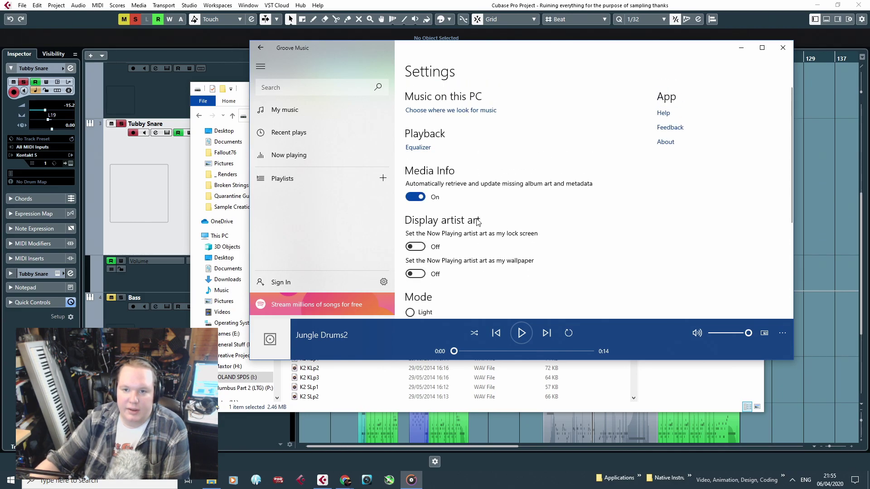
click(784, 51)
Import Jungle Drums2 from the sampler drive into the Cubase project as a new audio track at about bar 153.
drag(461, 91, 869, 95)
click(647, 270)
scroll(646, 270, right, 6)
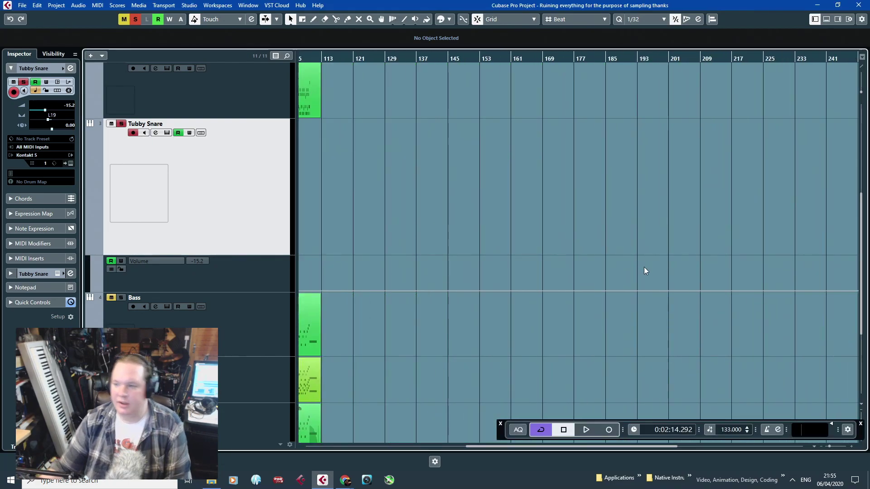
drag(869, 272, 486, 445)
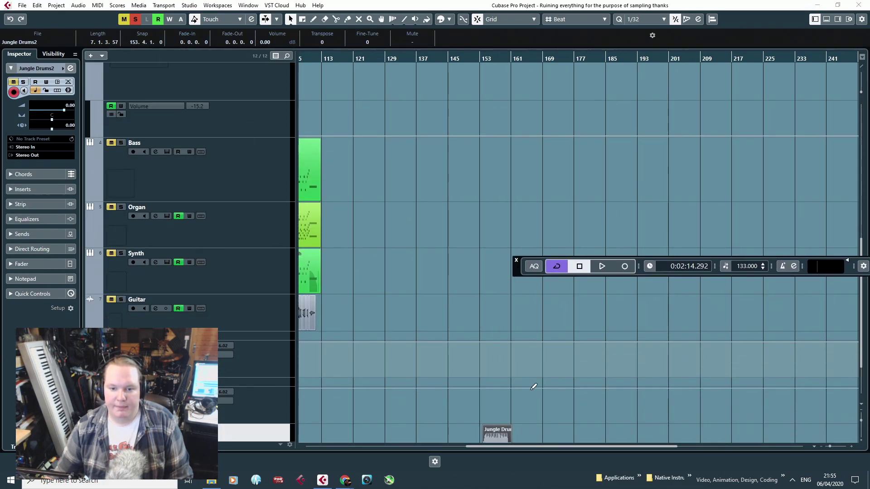
Solo the Jungle Drums2 track and play its clip from just before its start.
scroll(510, 395, up, 8)
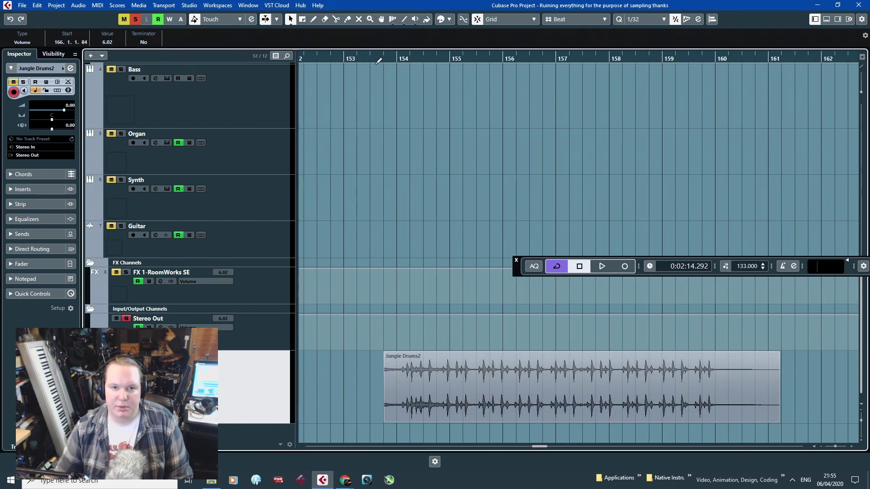
click(377, 63)
key(space)
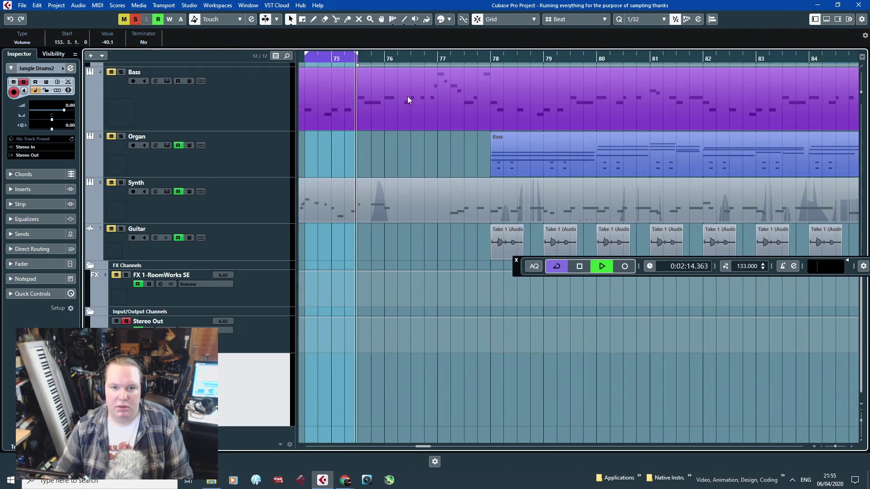
key(space)
scroll(420, 262, down, 8)
scroll(702, 56, up, 10)
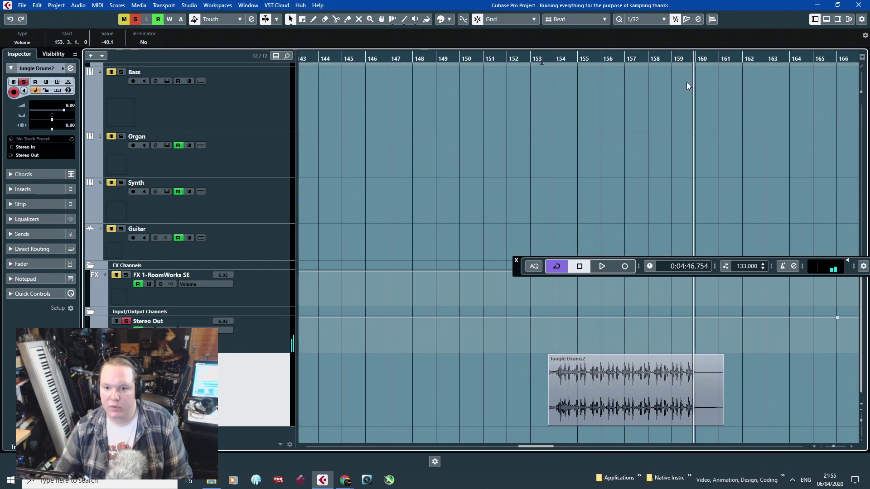
Replay the Jungle Drums2 clip from just before its start, stop playback and delete the clip.
click(320, 63)
key(space)
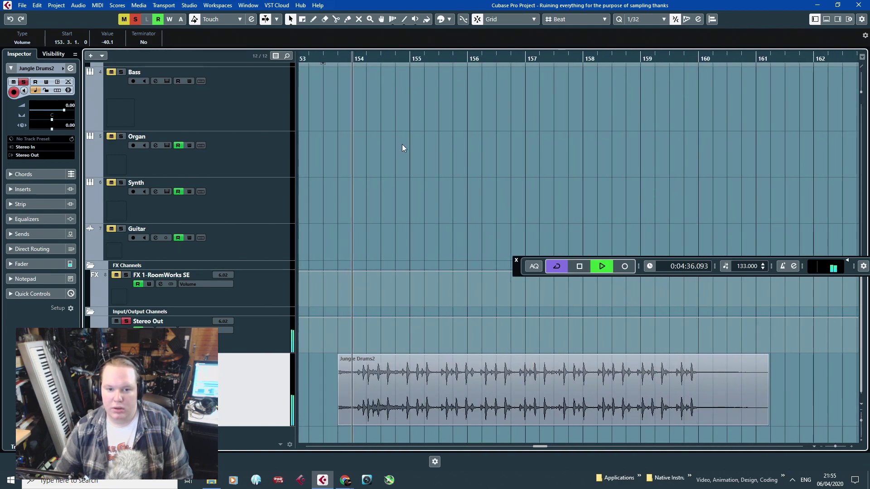
scroll(393, 154, down, 2)
scroll(482, 203, up, 2)
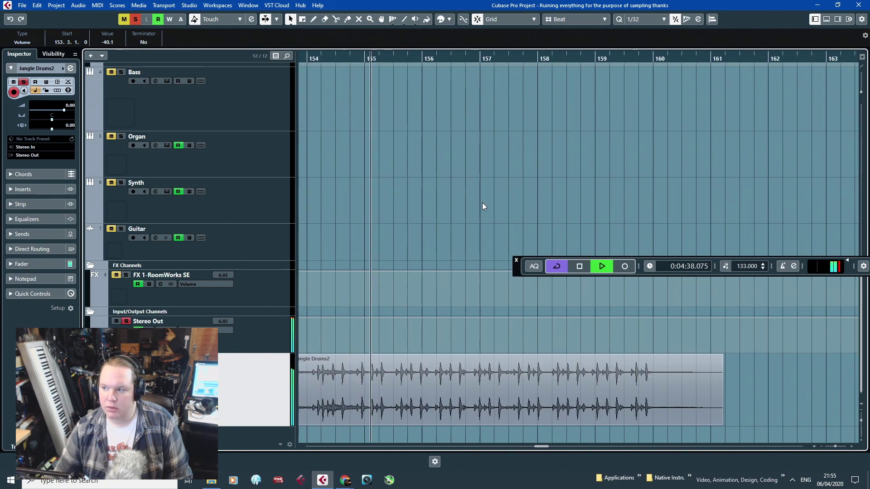
scroll(483, 203, down, 1)
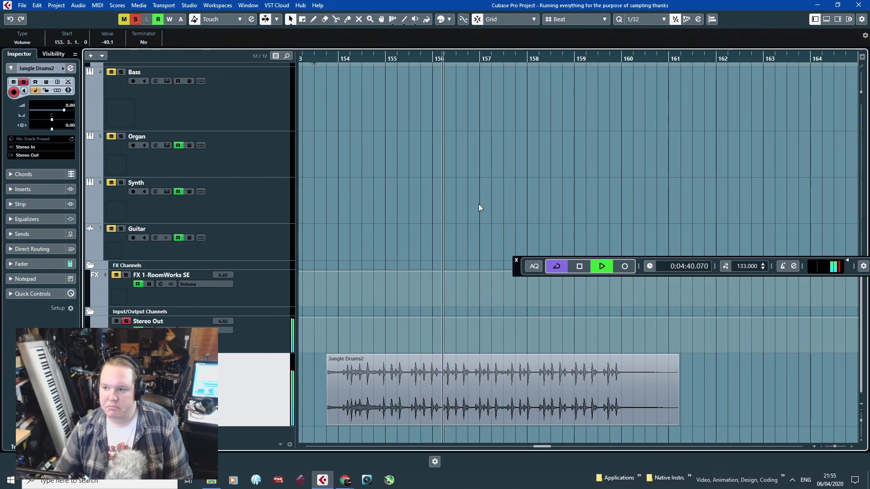
key(space)
click(431, 409)
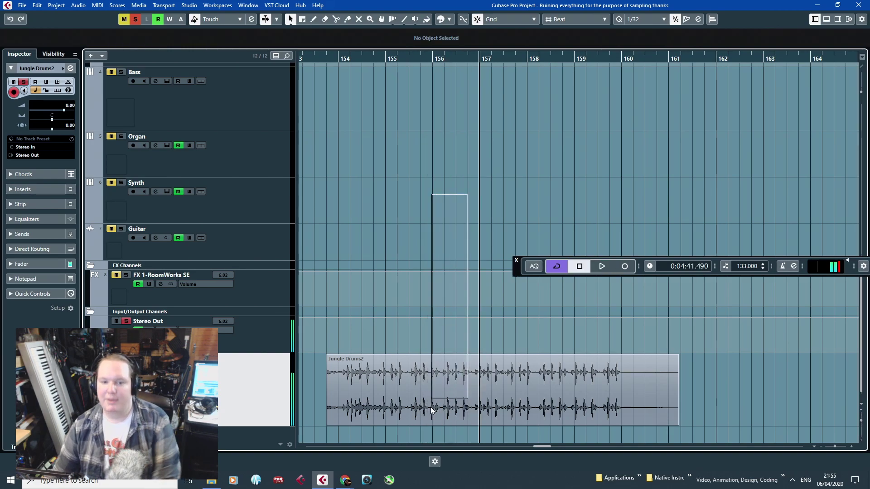
key(Delete)
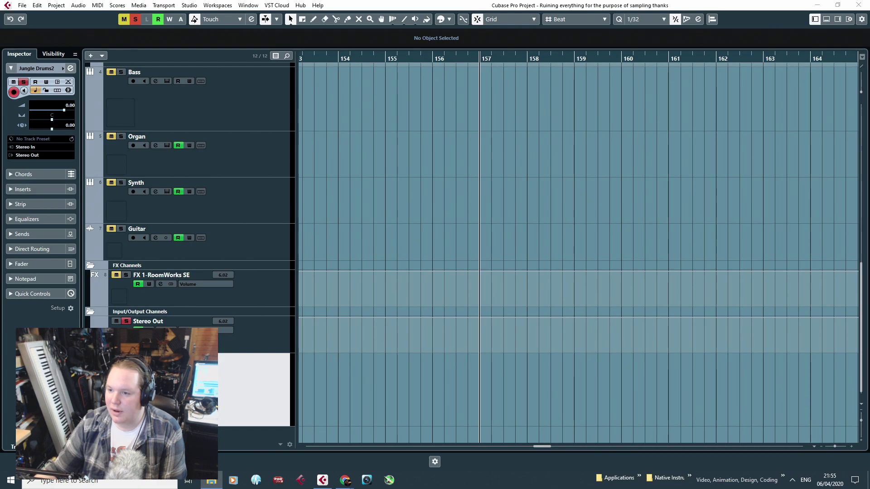
Try to import another sample from the sampler drive onto the Jungle Drums2 track and dismiss the dialog.
drag(750, 371, 484, 383)
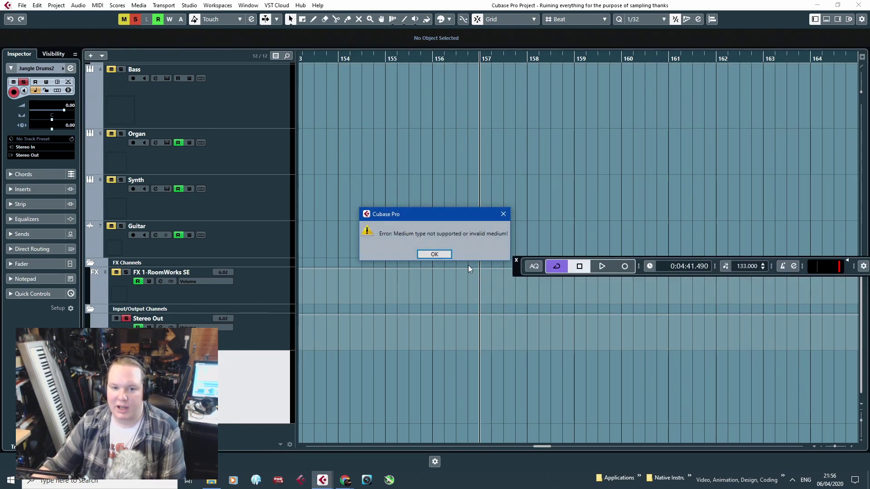
click(432, 254)
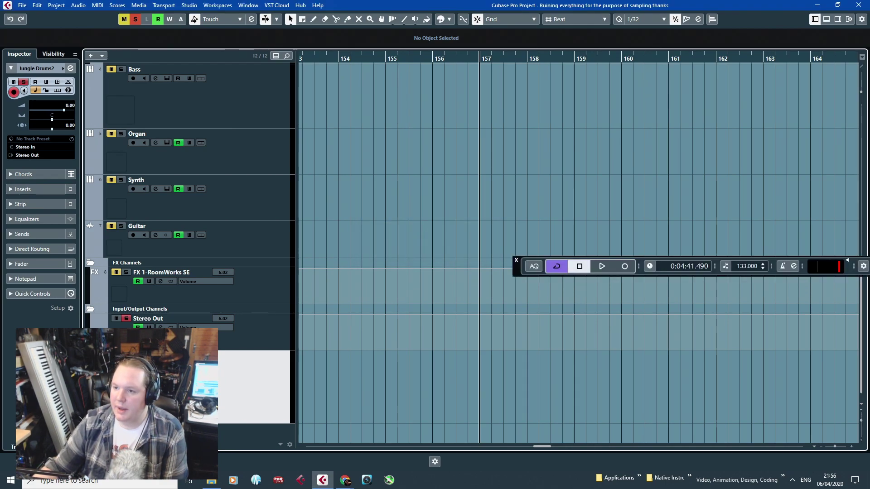
key(alt+Tab)
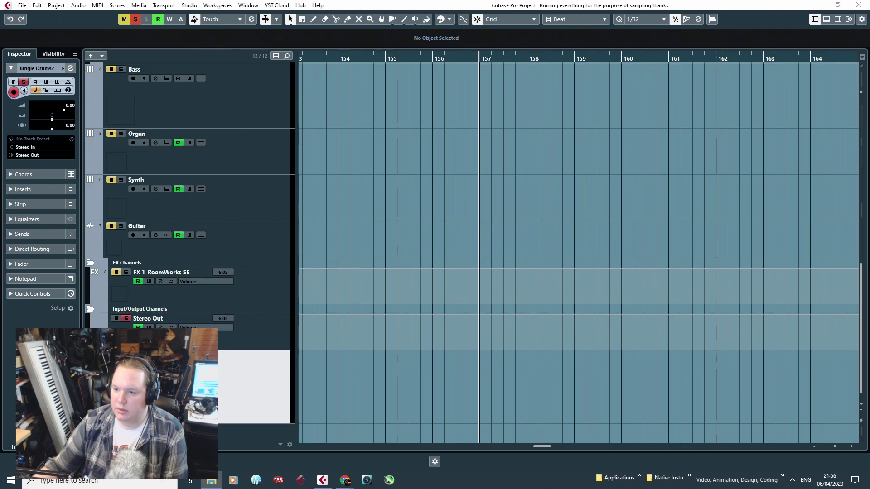
Audition the Gangn1 sample from the sampler drive at bar 157 of the Jungle Drums2 track and delete its clip.
drag(575, 442, 483, 394)
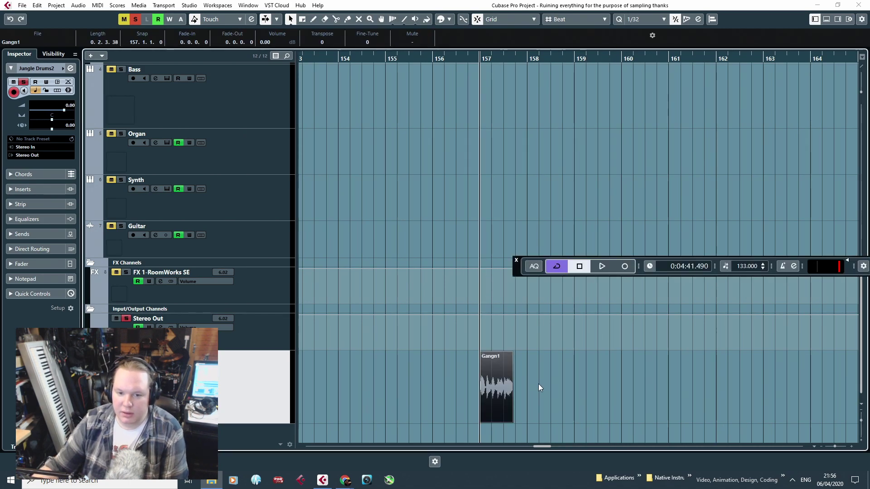
click(531, 385)
key(space)
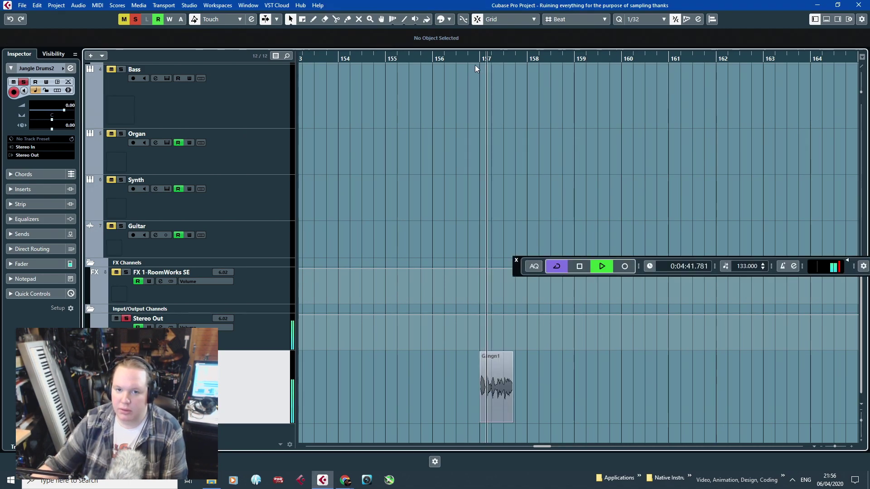
key(space)
click(501, 392)
key(Delete)
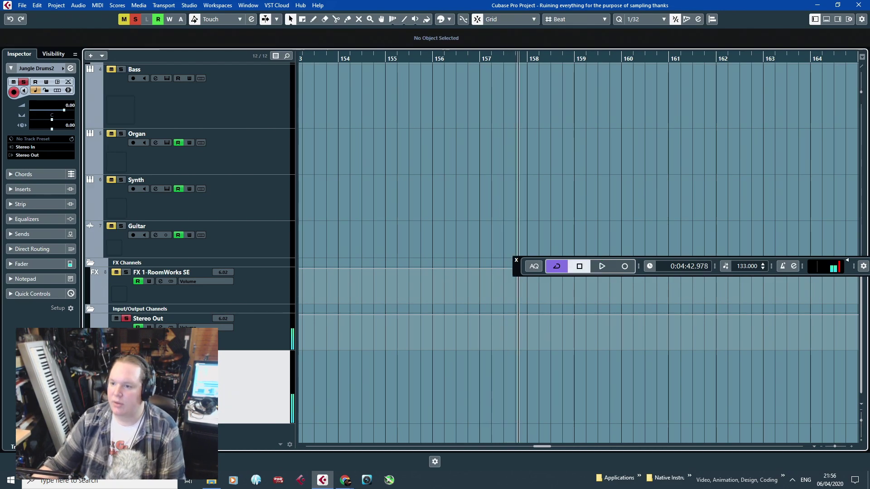
Audition the K4 Lp6 sample from the sampler drive at bar 157, beat 3 of the Jungle Drums2 track and delete its clip.
click(212, 479)
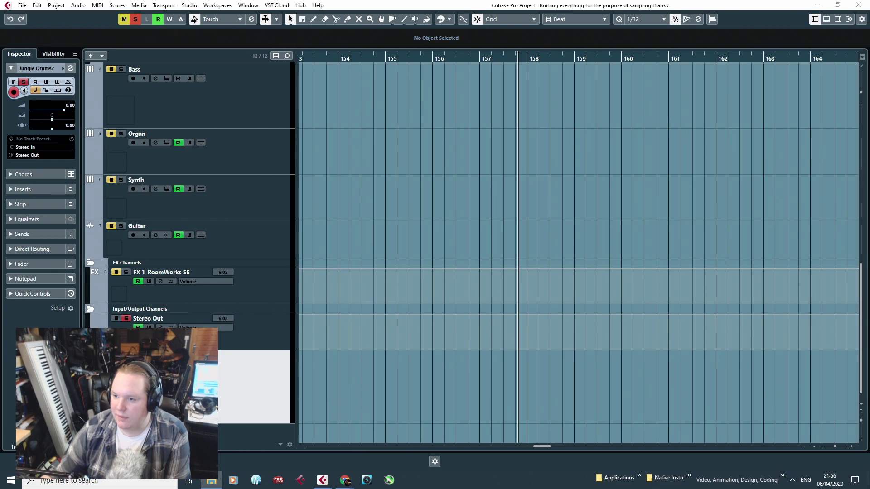
drag(365, 394, 499, 383)
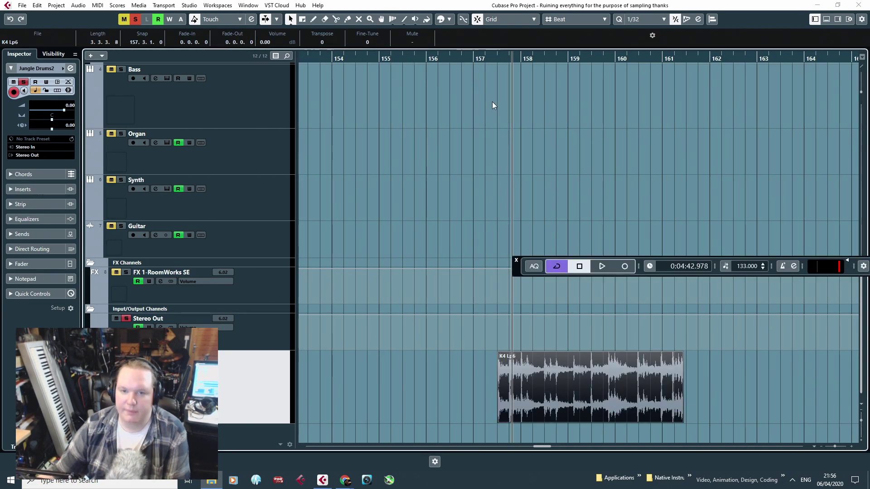
click(493, 60)
key(space)
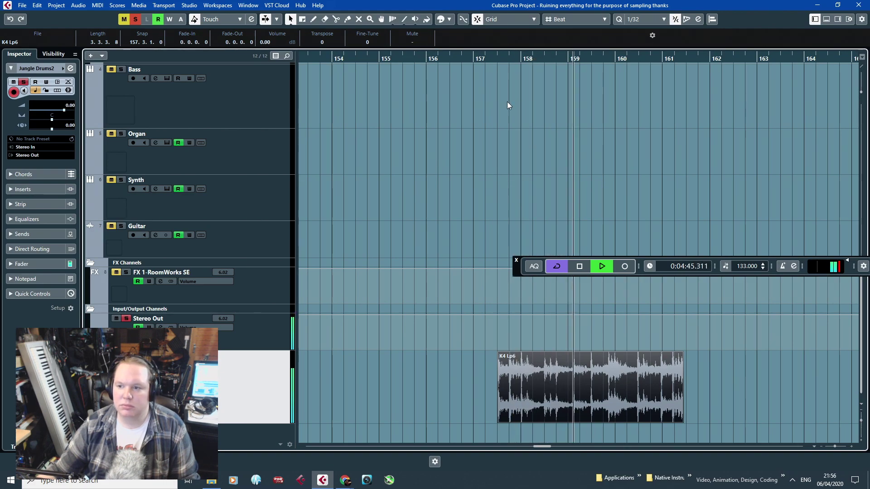
key(space)
key(Delete)
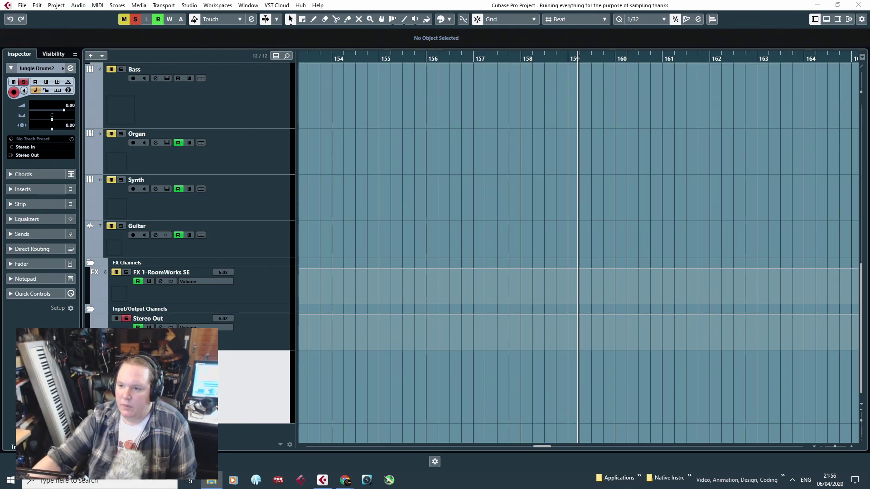
Import a Djembe sample from the sampler drive onto the Jungle Drums2 track at about bar 159, beat 3, and play it.
drag(540, 401, 608, 352)
click(610, 339)
key(space)
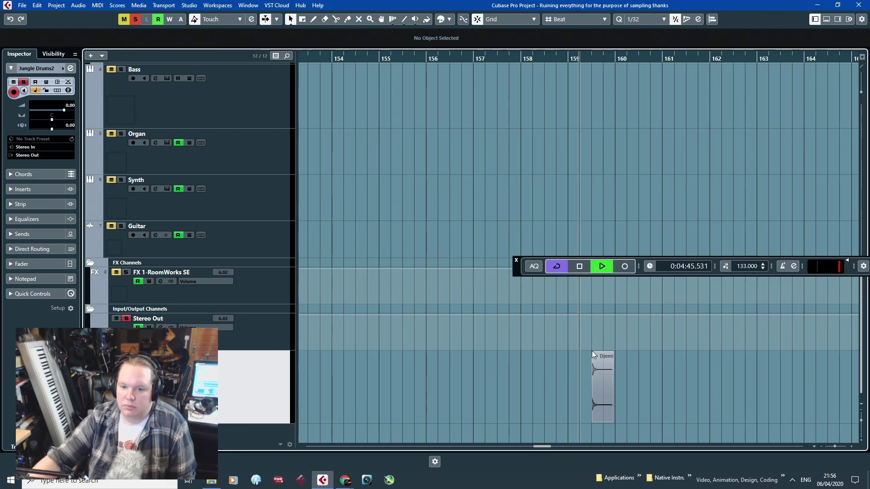
key(space)
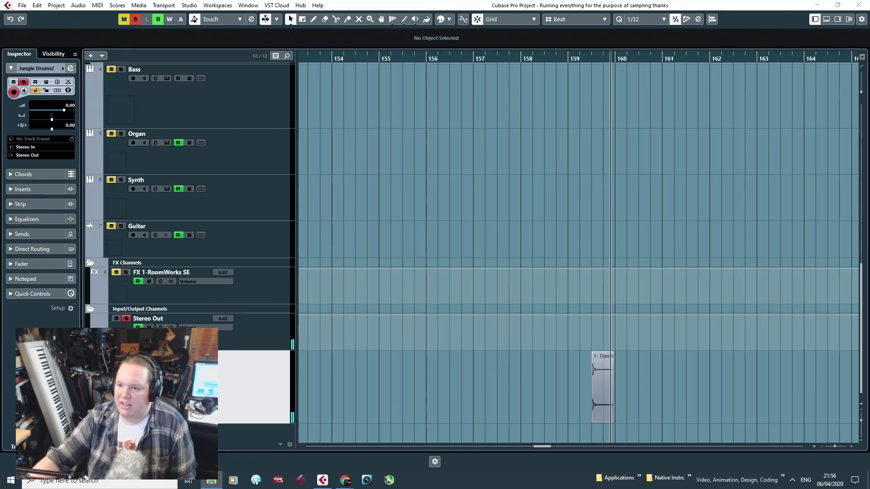
Audition the 1- Fm Ambience sample at bar 161 of the Jungle Drums2 track, and delete it together with the Djembe clip.
drag(333, 388, 668, 363)
click(659, 186)
key(space)
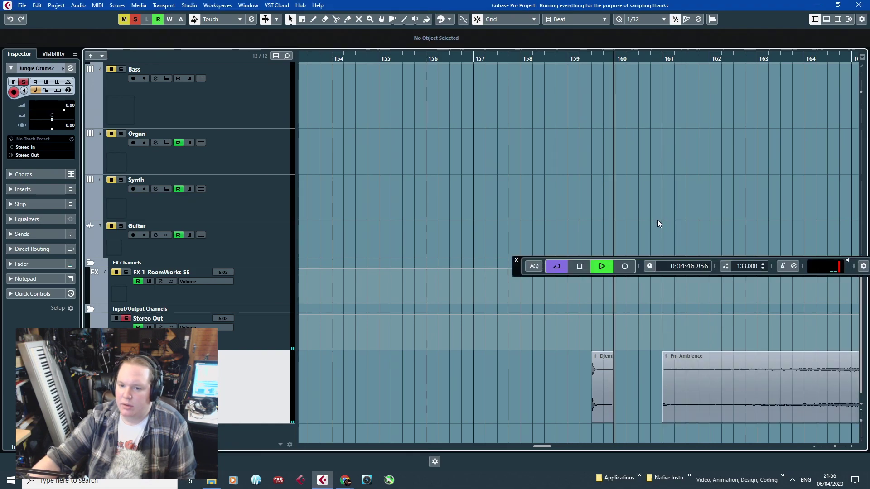
scroll(657, 219, down, 3)
drag(697, 211, 861, 205)
scroll(683, 228, down, 4)
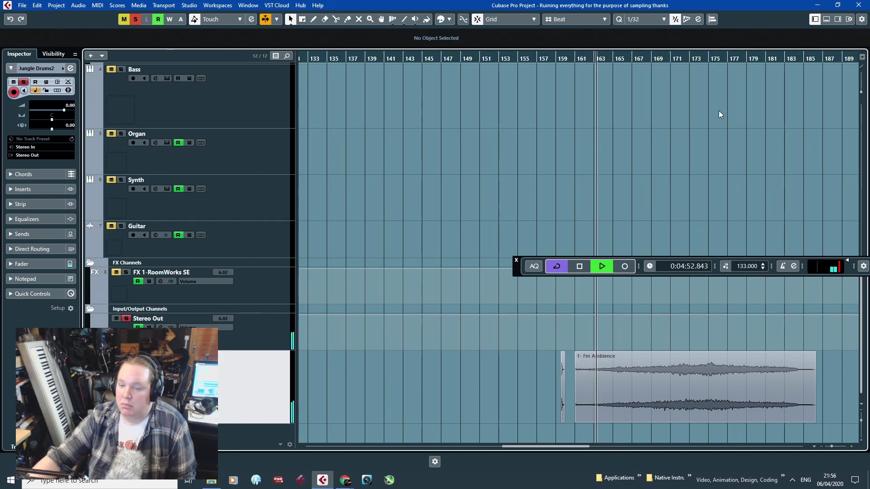
key(space)
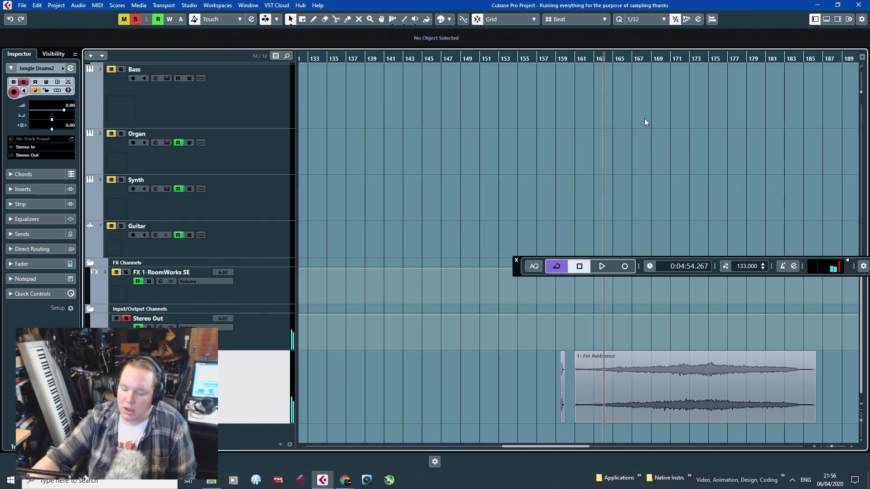
drag(600, 126, 741, 361)
key(Delete)
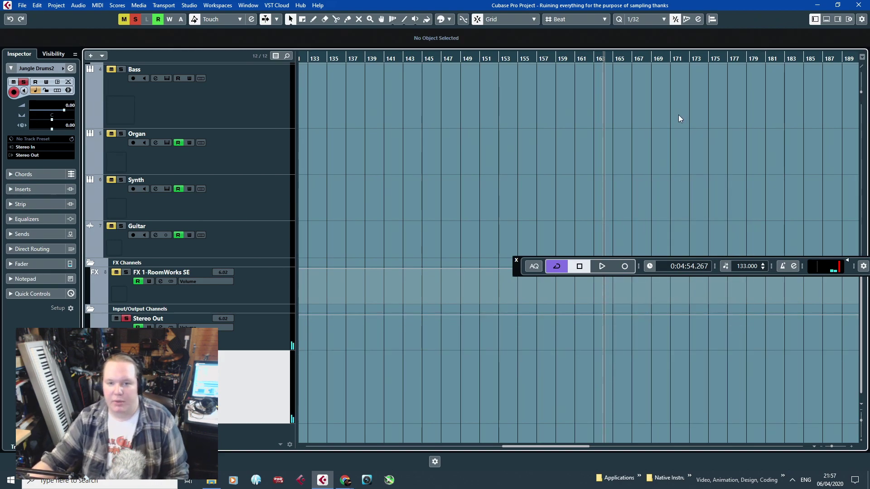
Close the Cubase project and the ROLAND SPDS (I:) drive window.
key(ctrl+w)
click(433, 255)
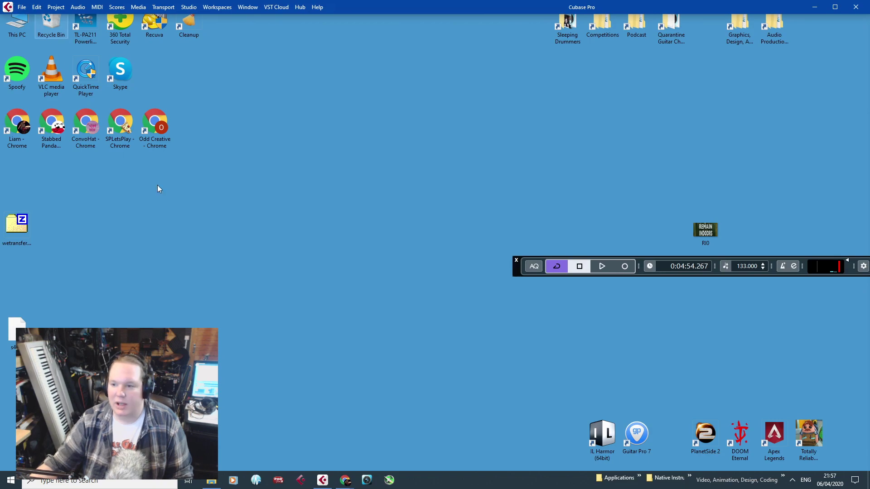
click(211, 481)
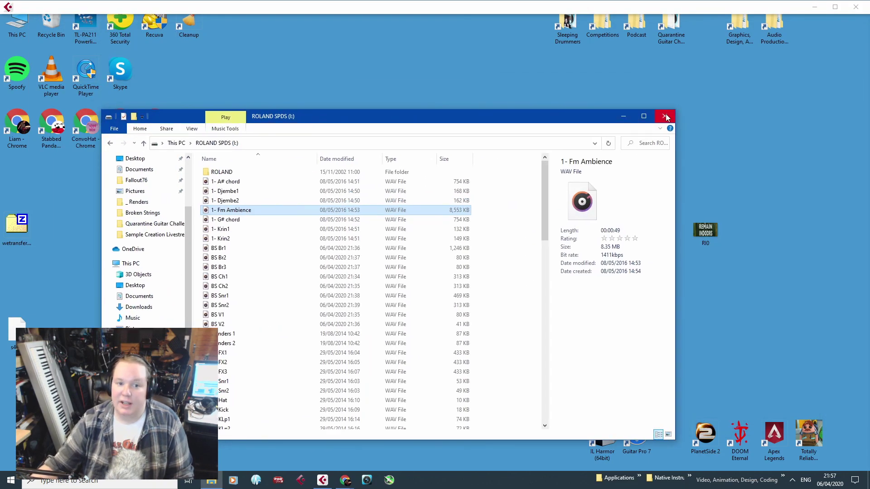
click(664, 116)
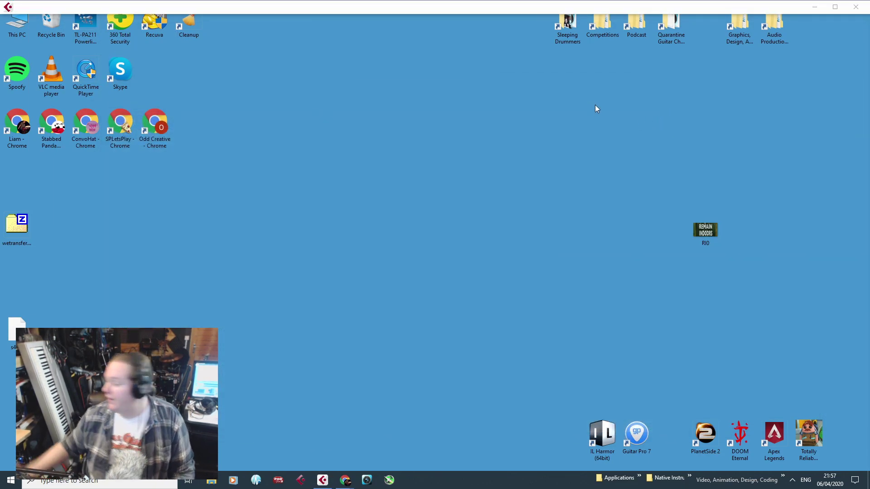